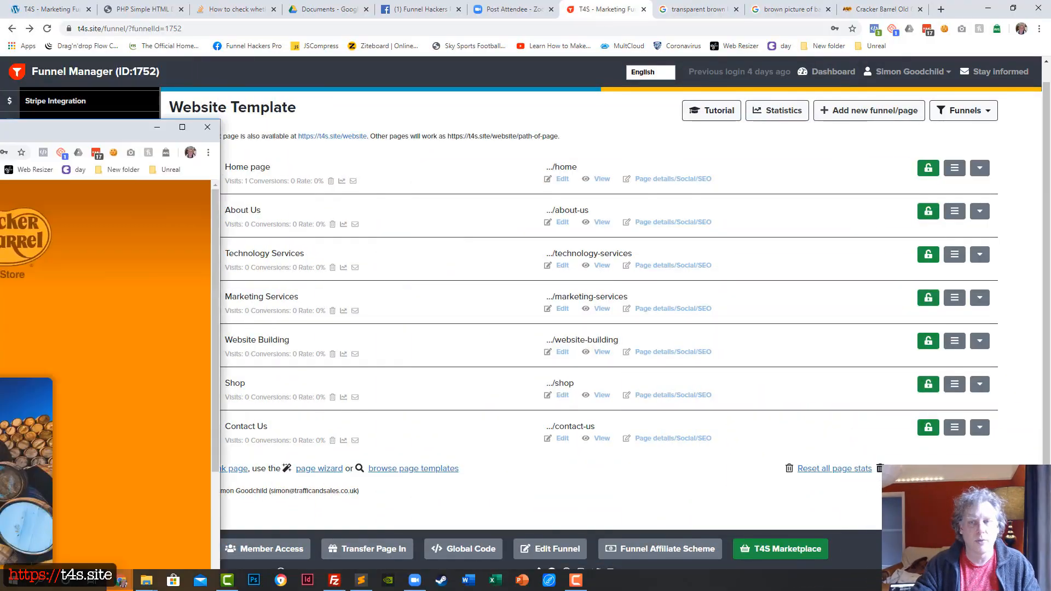
Step: Review the finished example website's home page, including the What we do submenu, the page content and the sign-up form
{"action": "left_click_drag", "start_coordinate": [0, 124], "coordinate": [466, 1]}
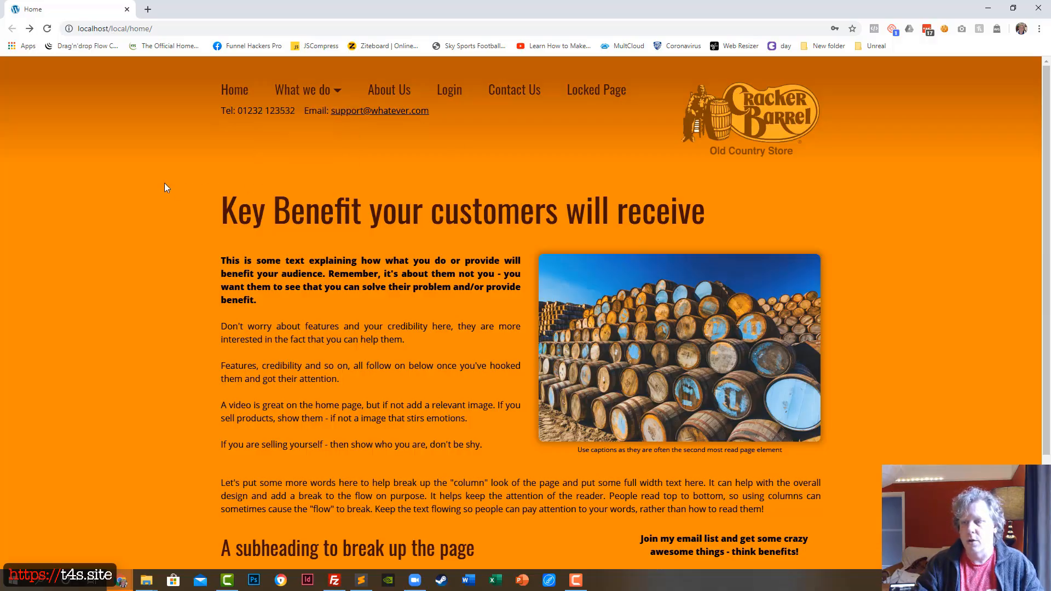
{"action": "mouse_move", "coordinate": [293, 94]}
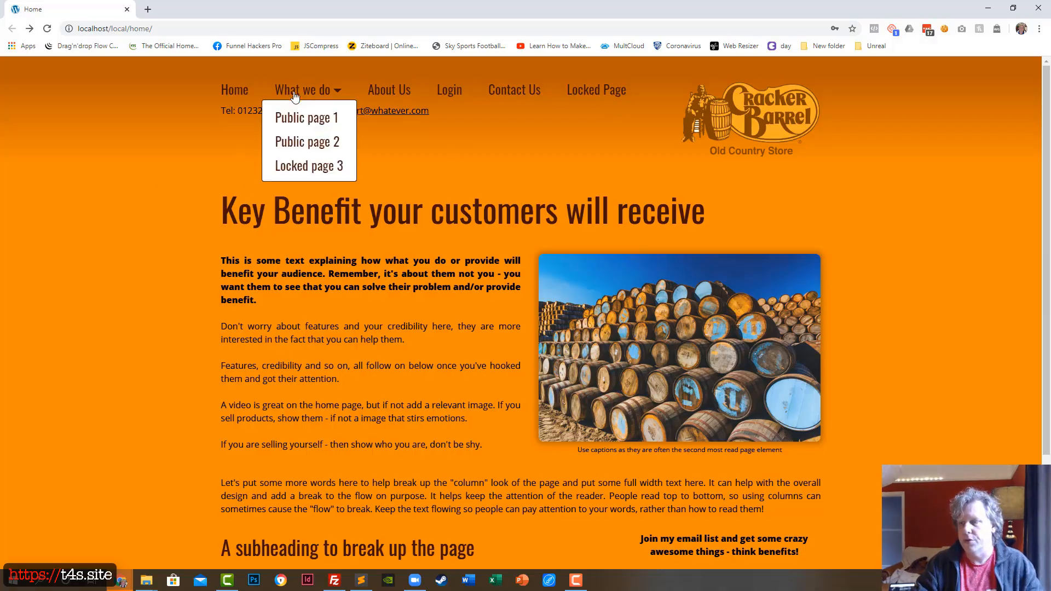
{"action": "scroll", "coordinate": [385, 361], "scroll_direction": "down", "scroll_amount": 2}
{"action": "scroll", "coordinate": [385, 361], "scroll_direction": "down", "scroll_amount": 2}
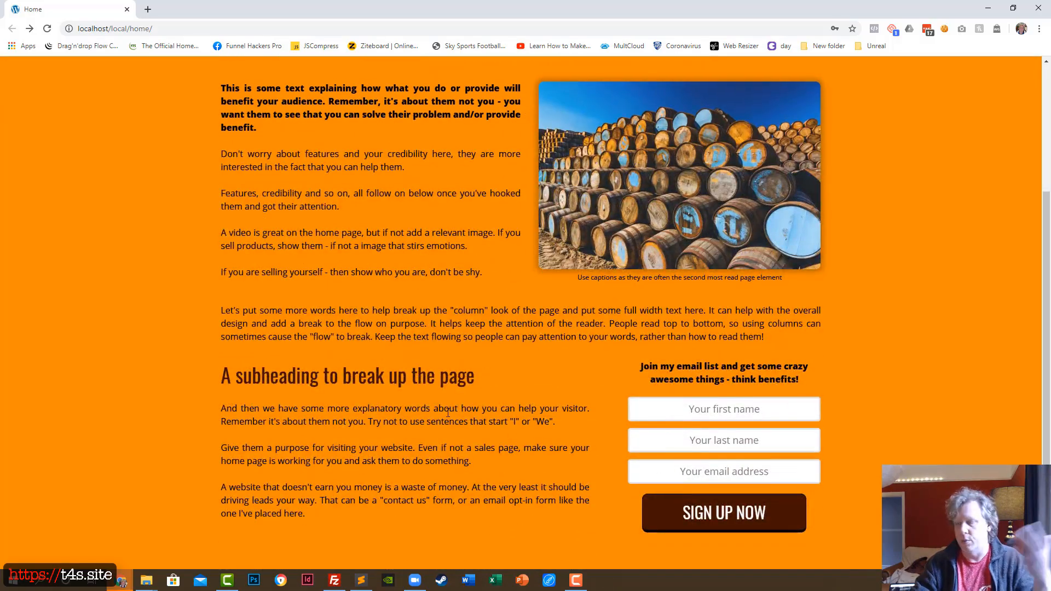
{"action": "scroll", "coordinate": [447, 412], "scroll_direction": "up", "scroll_amount": 4}
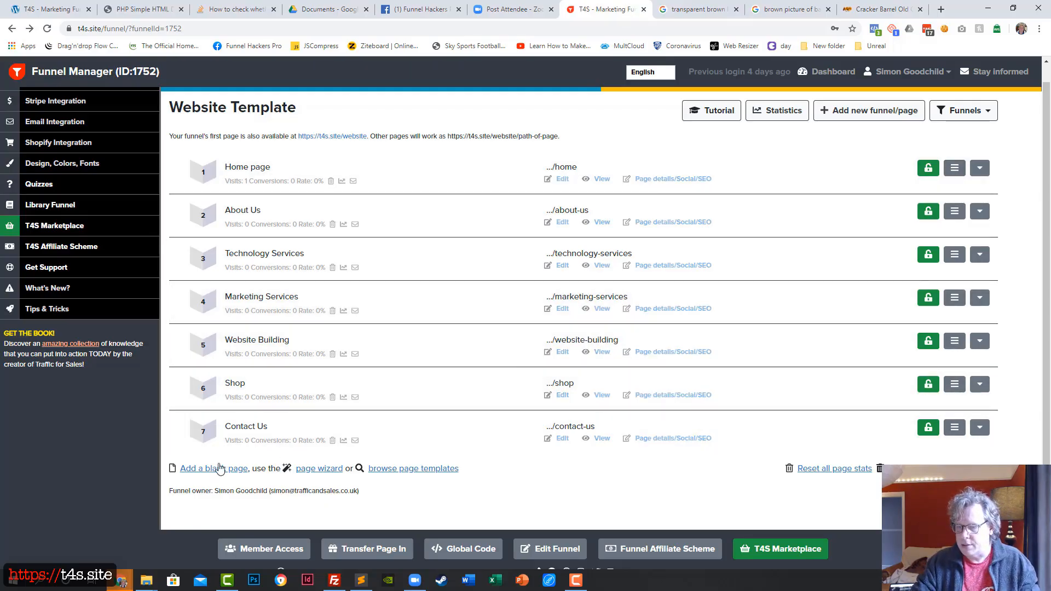
Step: Add a blank page to the Website Template funnel and name it Login, with the path login
{"action": "left_click", "coordinate": [219, 469]}
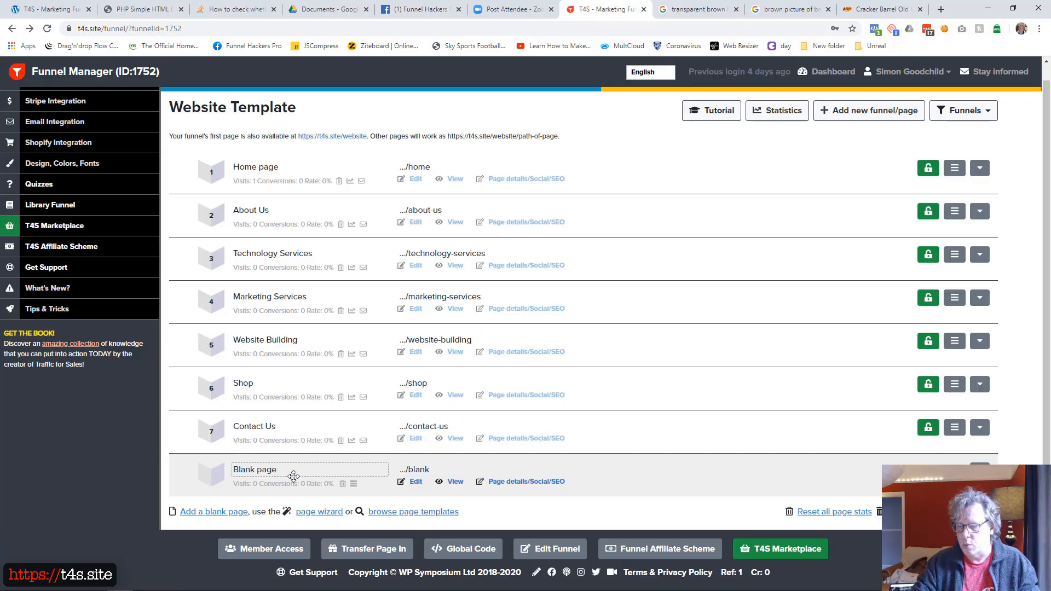
{"action": "left_click", "coordinate": [294, 474]}
{"action": "type", "text": "Lock"}
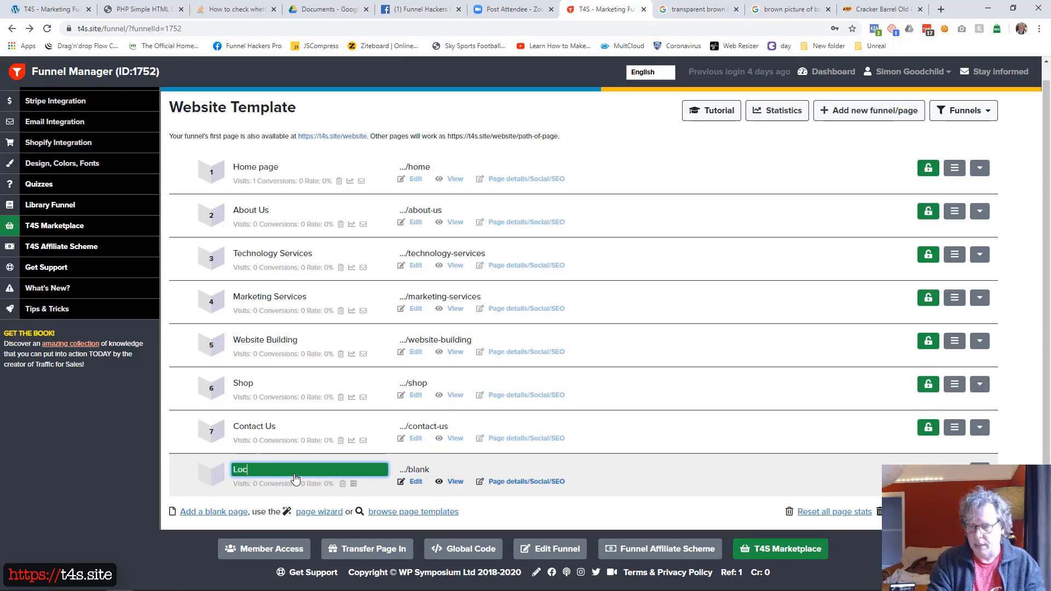
{"action": "key", "text": "BackSpace"}
{"action": "key", "text": "BackSpace"}
{"action": "type", "text": "gin"}
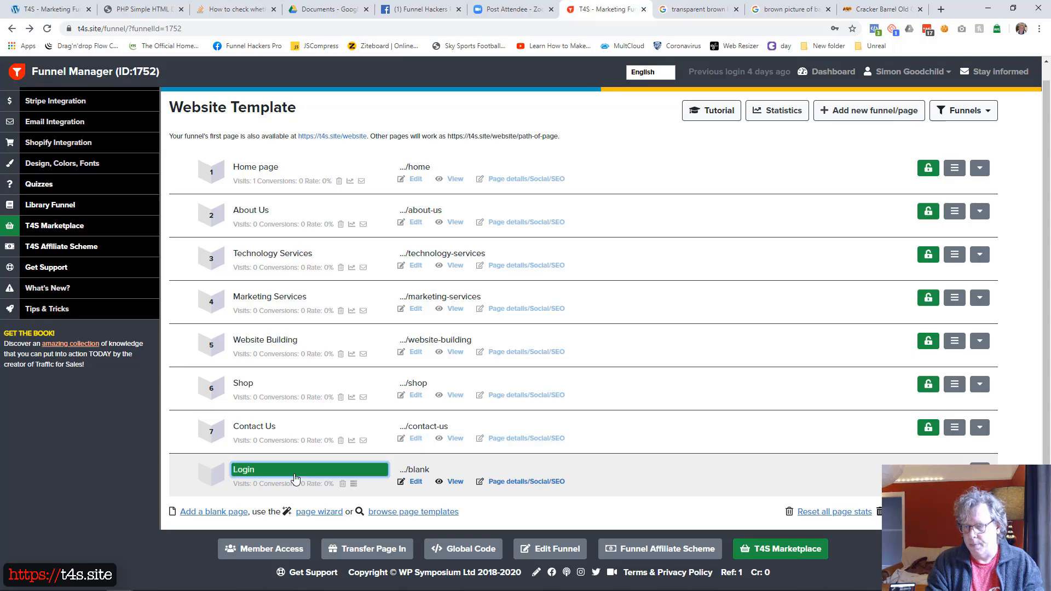
{"action": "key", "text": "Return"}
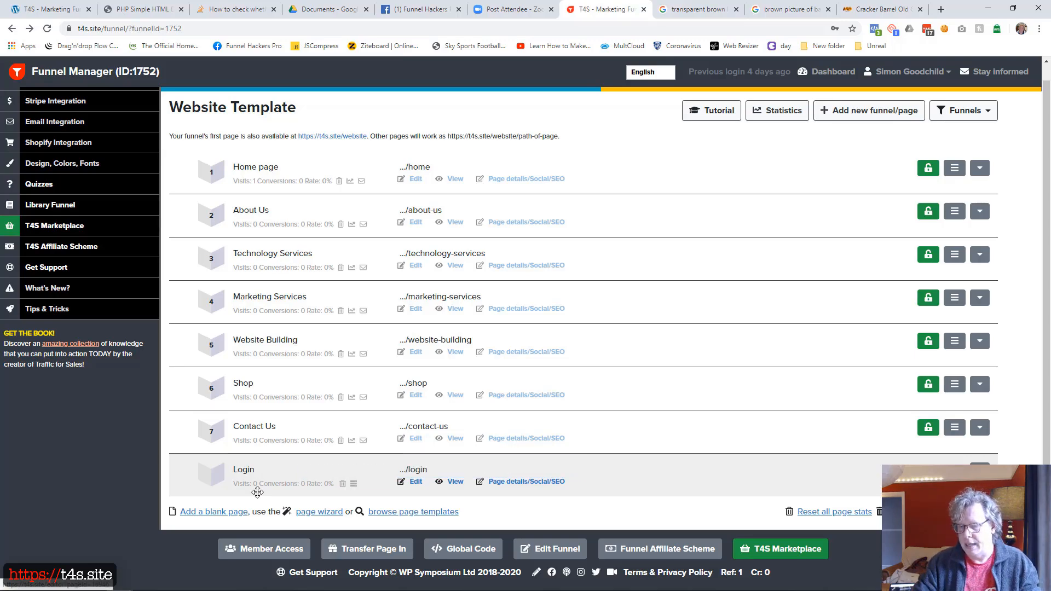
Step: Add another blank page named Locked Page with the path locked-page, and lock its access
{"action": "left_click", "coordinate": [233, 512]}
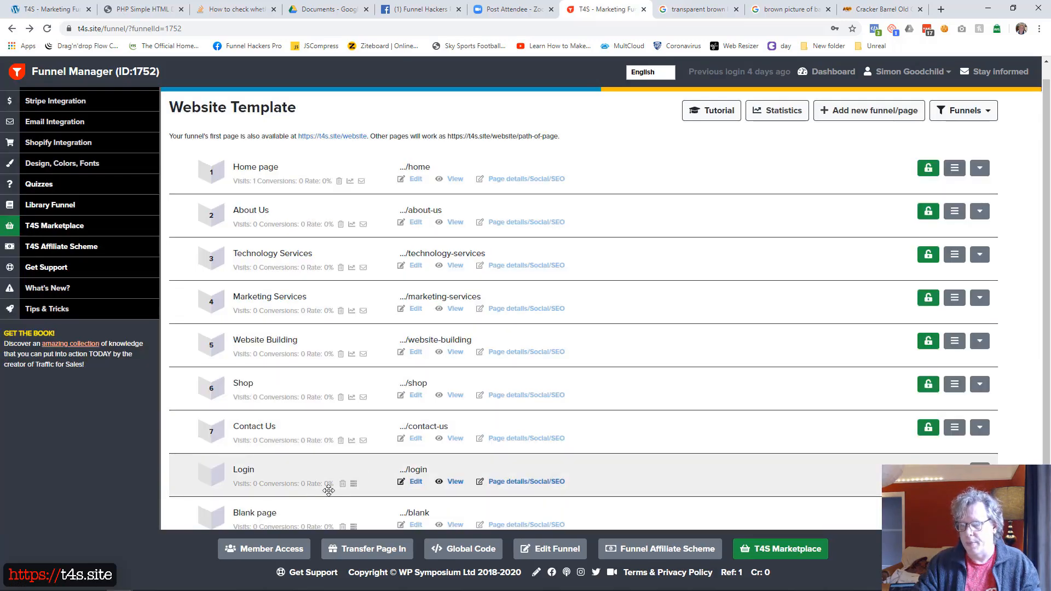
{"action": "left_click", "coordinate": [298, 514]}
{"action": "type", "text": "Loc"}
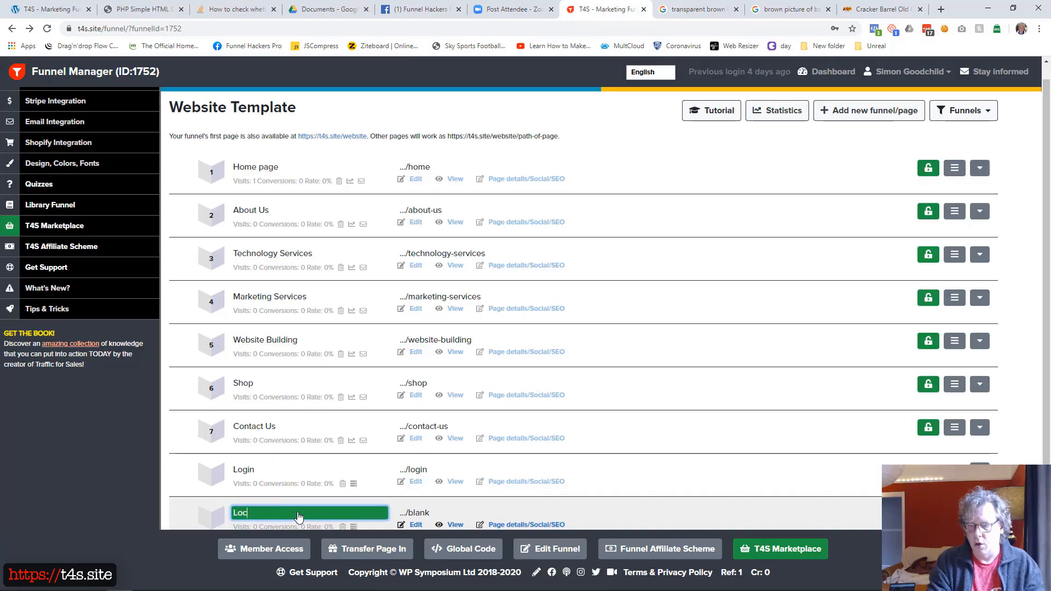
{"action": "type", "text": "ked Page"}
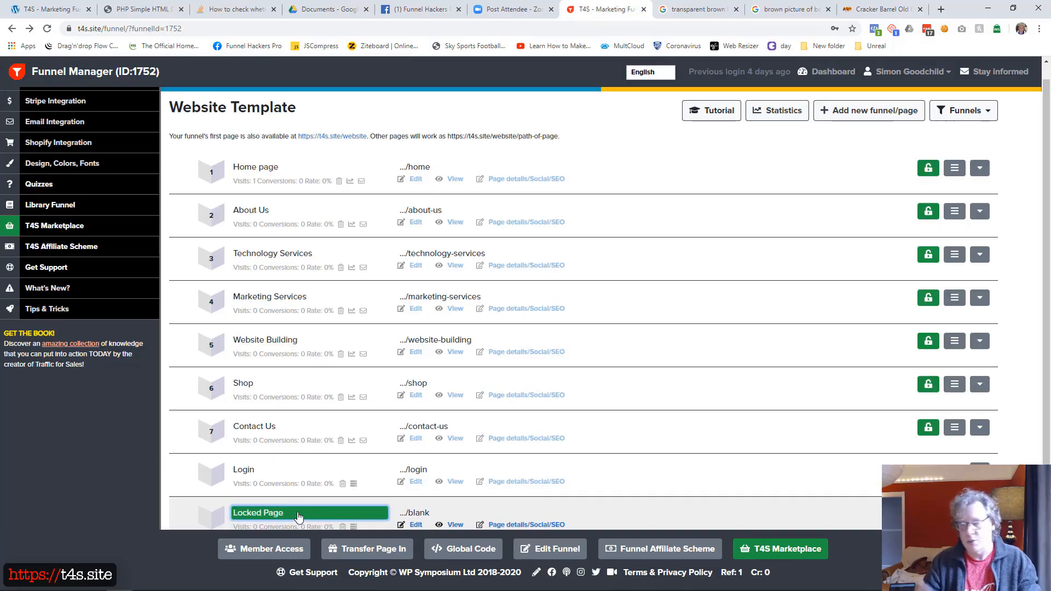
{"action": "key", "text": "Tab"}
{"action": "type", "text": "locked-page"}
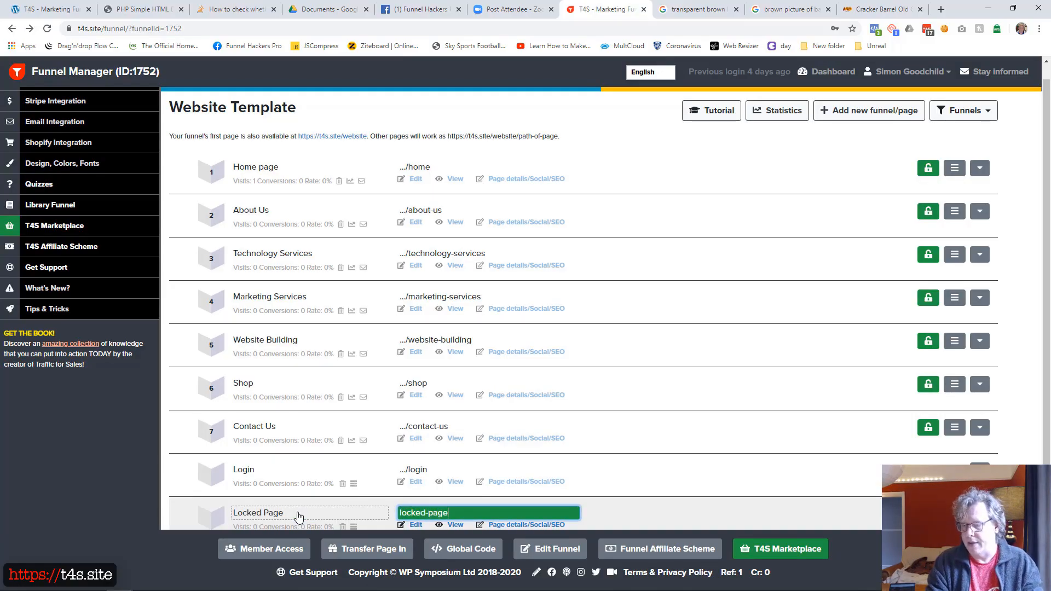
{"action": "key", "text": "Return"}
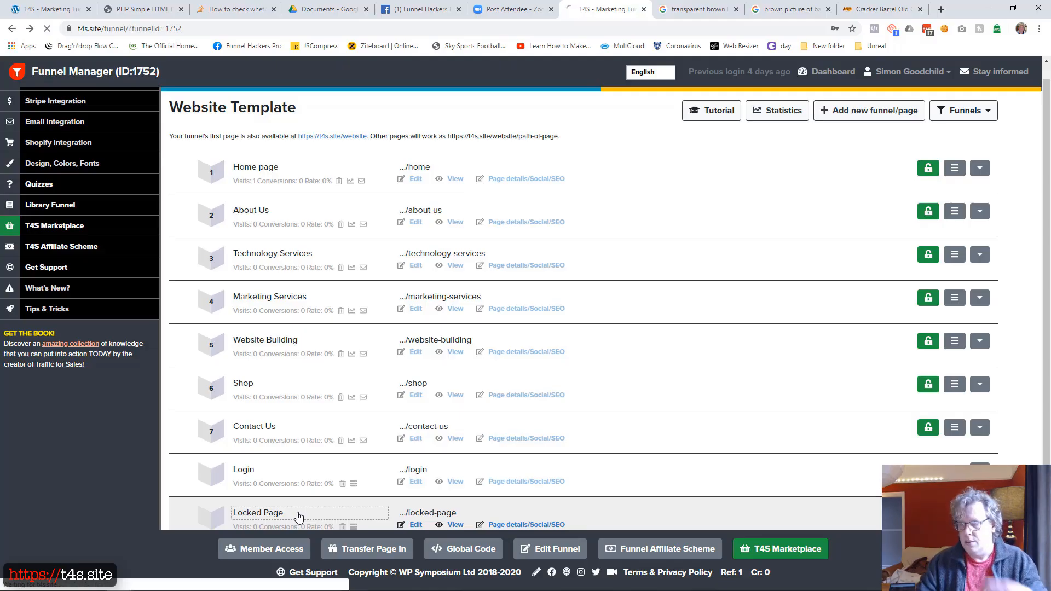
{"action": "scroll", "coordinate": [706, 408], "scroll_direction": "down", "scroll_amount": 2}
{"action": "left_click", "coordinate": [922, 431]}
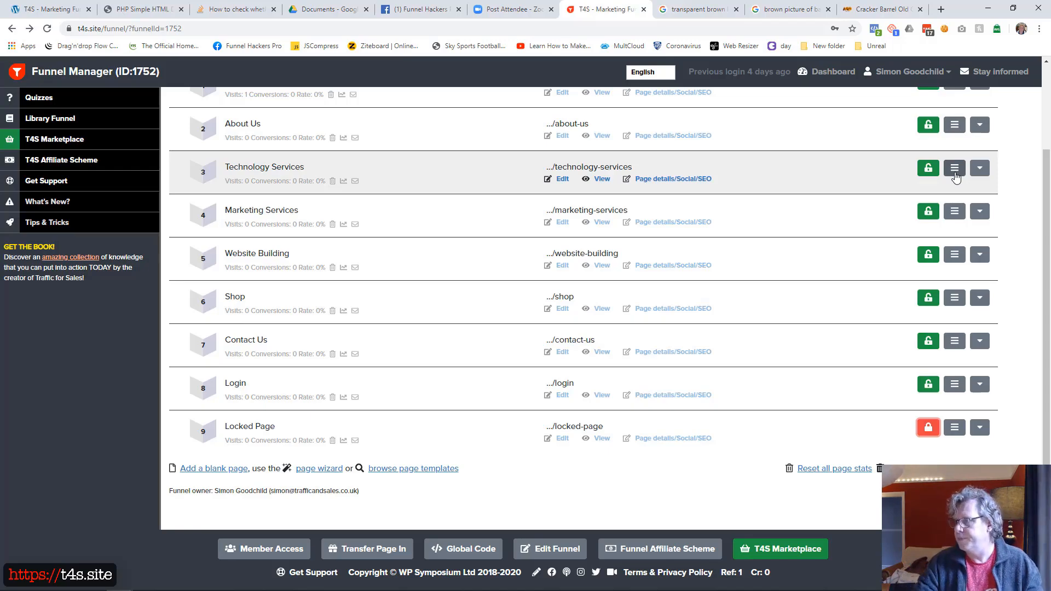
Step: Put Home page and About Us in the menu as top-level items, with Technology Services, Marketing Services and Website Building as submenu items
{"action": "scroll", "coordinate": [956, 176], "scroll_direction": "up", "scroll_amount": 2}
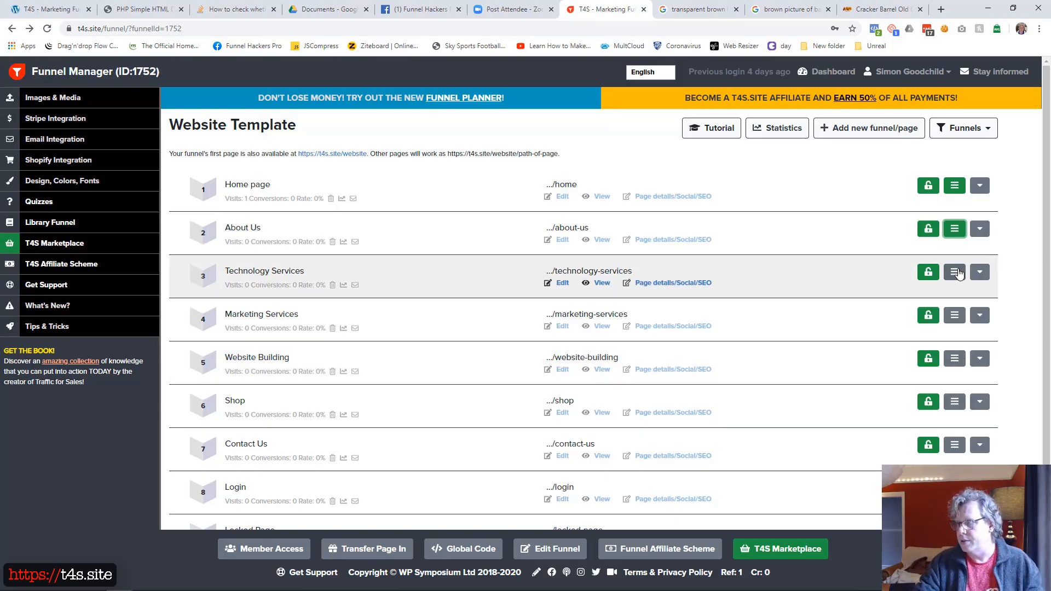
{"action": "left_click", "coordinate": [957, 273]}
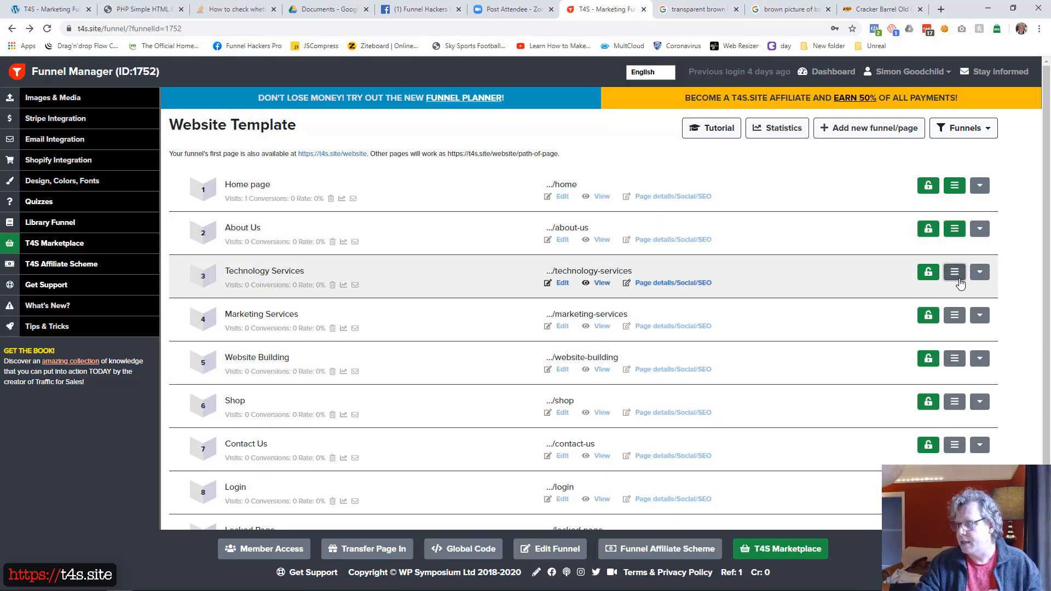
{"action": "left_click", "coordinate": [954, 315]}
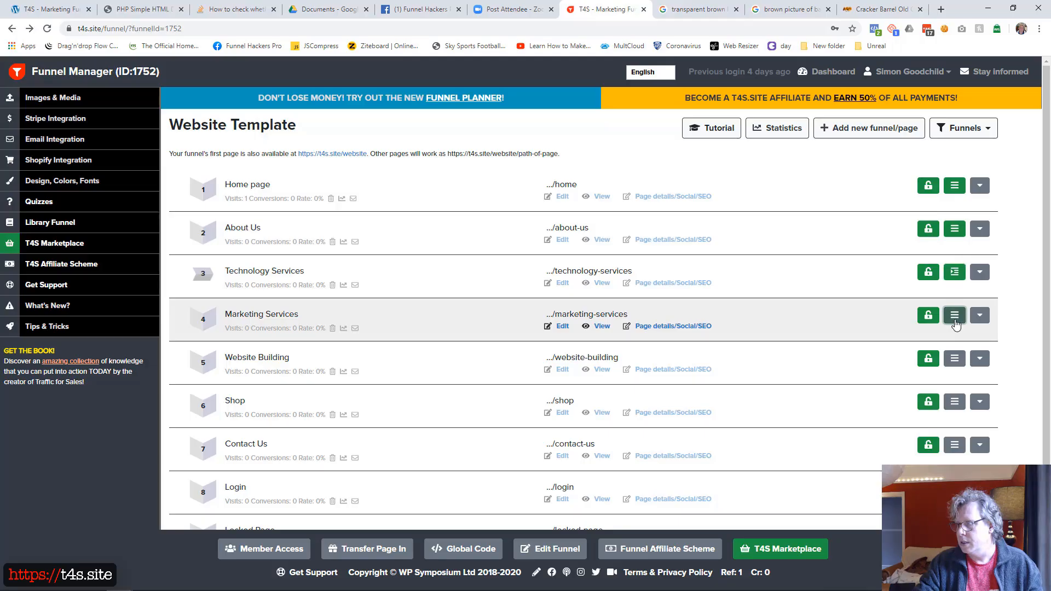
{"action": "left_click", "coordinate": [956, 359]}
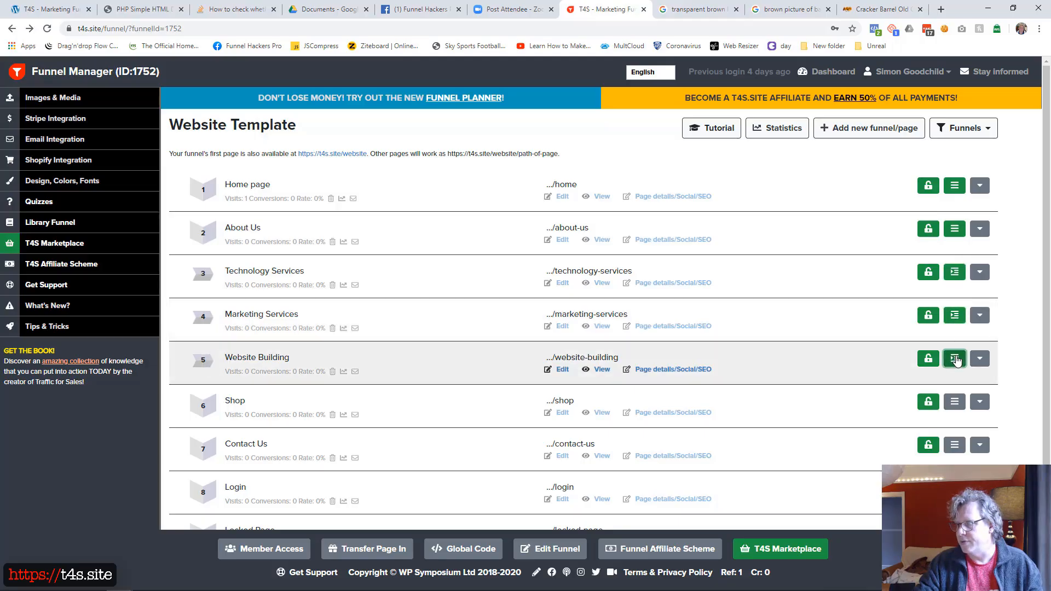
Step: Add Shop, Contact Us, Login and Locked Page to the site menu as top-level items
{"action": "left_click", "coordinate": [954, 402]}
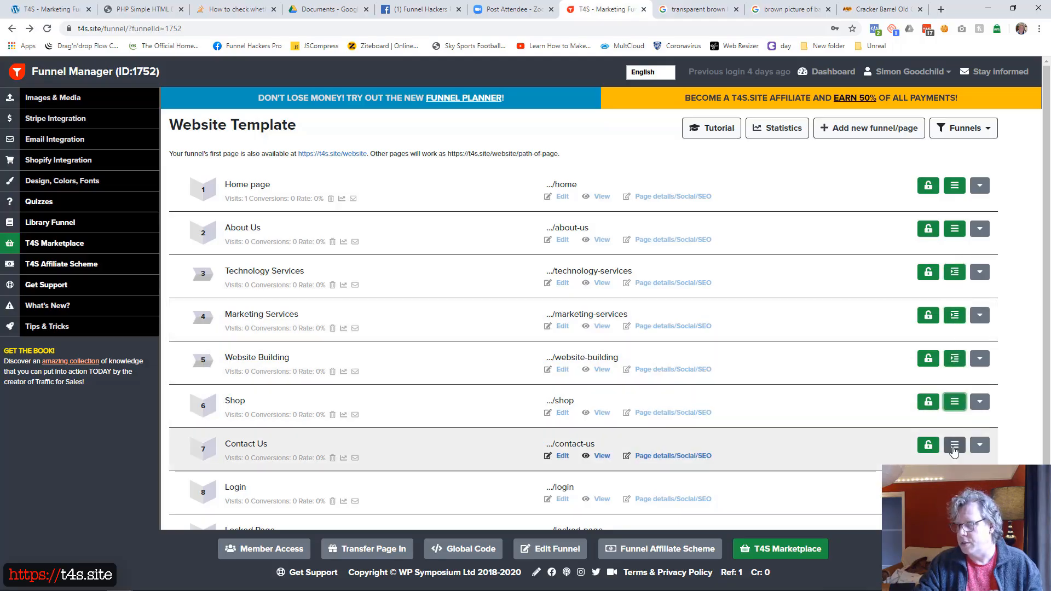
{"action": "left_click", "coordinate": [955, 445]}
{"action": "left_click", "coordinate": [954, 489]}
{"action": "scroll", "coordinate": [952, 393], "scroll_direction": "down", "scroll_amount": 2}
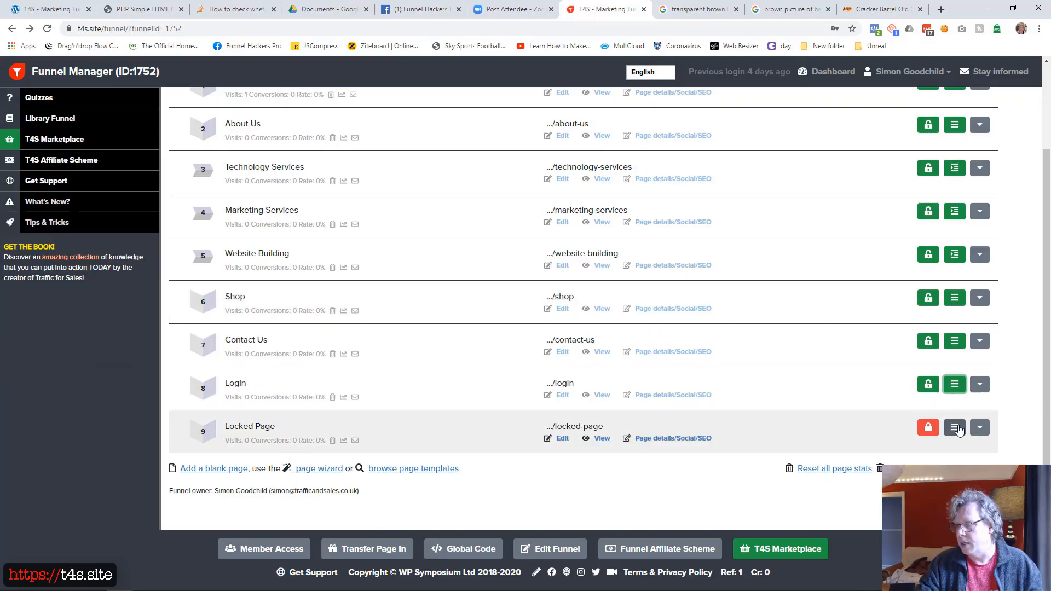
{"action": "left_click", "coordinate": [955, 428]}
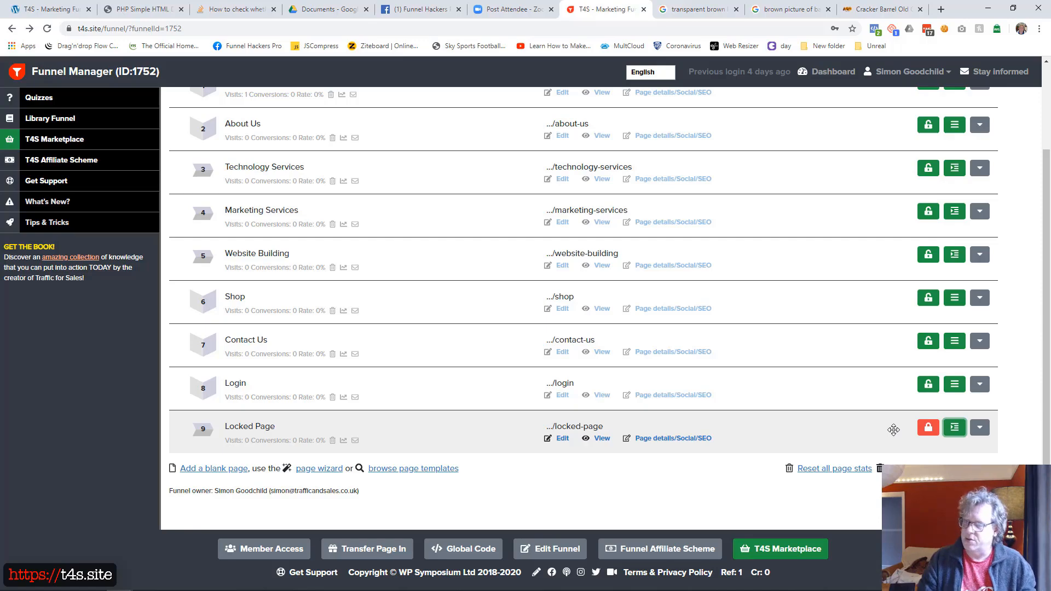
{"action": "left_click", "coordinate": [955, 433]}
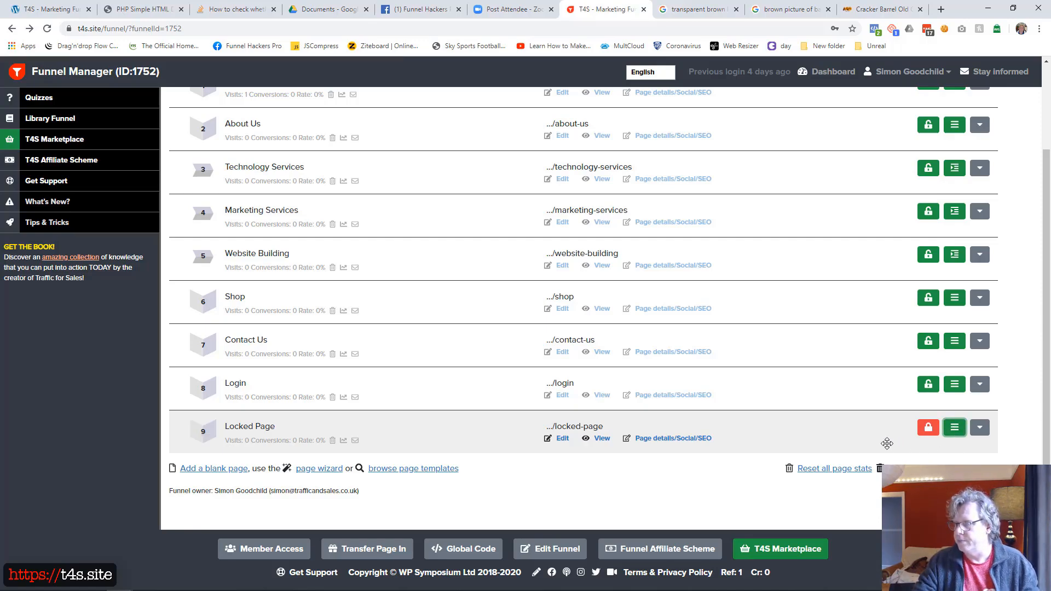
Step: Reorder the funnel pages so that Contact Us comes last, after Login and Locked Page
{"action": "left_click_drag", "start_coordinate": [887, 443], "coordinate": [813, 441]}
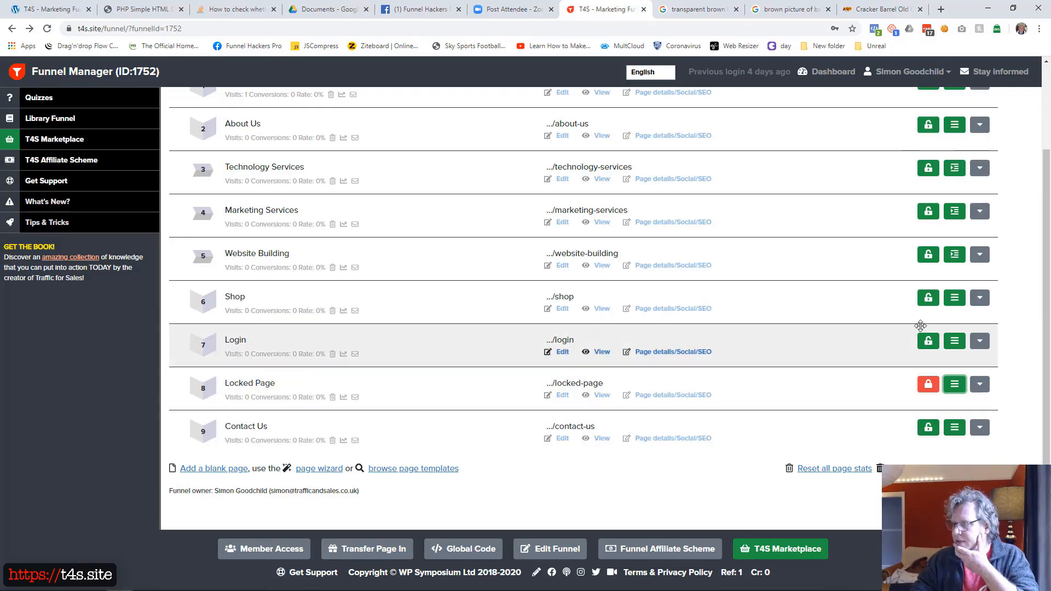
{"action": "scroll", "coordinate": [872, 308], "scroll_direction": "up", "scroll_amount": 2}
{"action": "scroll", "coordinate": [871, 308], "scroll_direction": "down", "scroll_amount": 2}
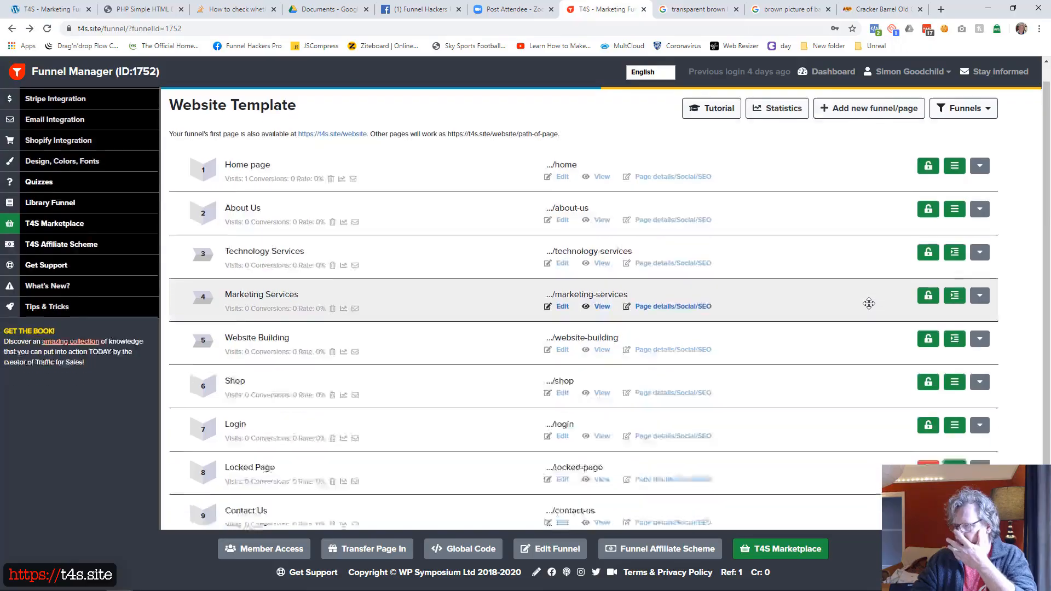
{"action": "scroll", "coordinate": [869, 303], "scroll_direction": "up", "scroll_amount": 2}
{"action": "scroll", "coordinate": [870, 304], "scroll_direction": "down", "scroll_amount": 2}
{"action": "scroll", "coordinate": [869, 303], "scroll_direction": "up", "scroll_amount": 2}
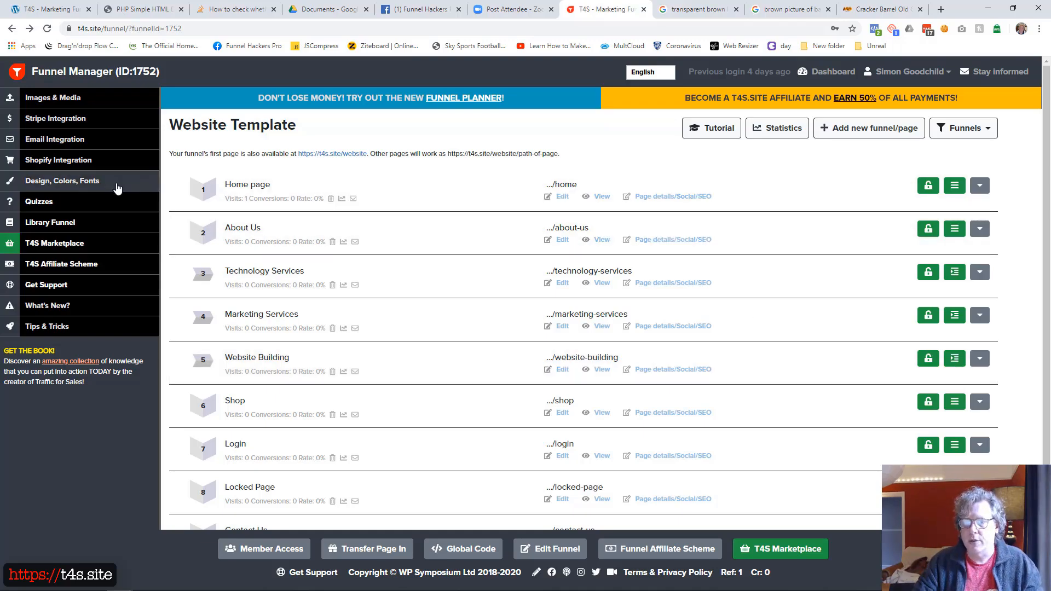
Step: Set the funnel's site layout for pages with a menu to "Do not display (using Menu page element?)" and save the design settings
{"action": "left_click", "coordinate": [97, 186]}
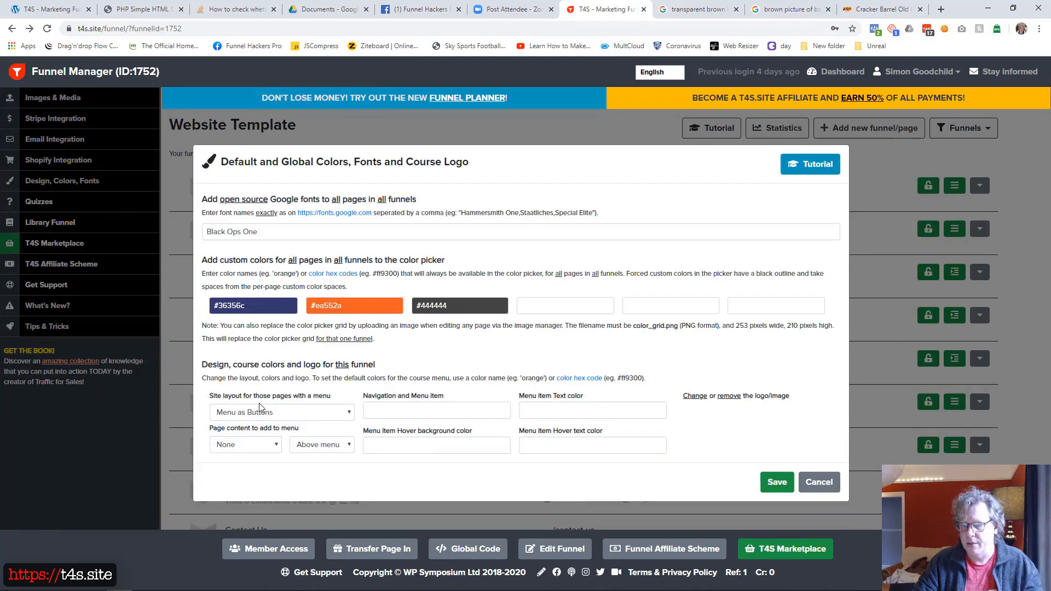
{"action": "left_click", "coordinate": [322, 412]}
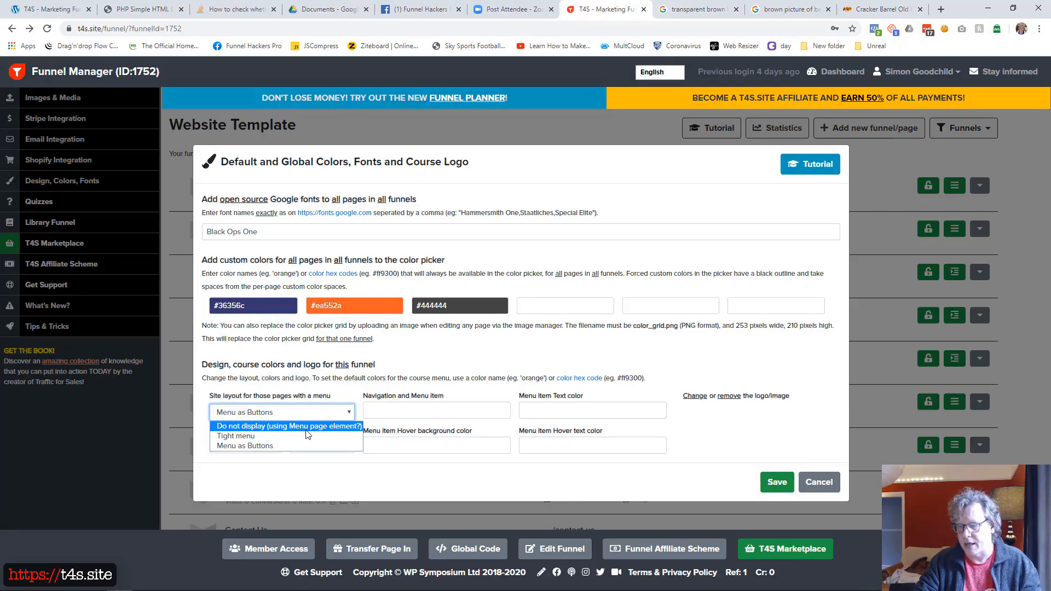
{"action": "left_click", "coordinate": [316, 427]}
{"action": "left_click", "coordinate": [777, 482]}
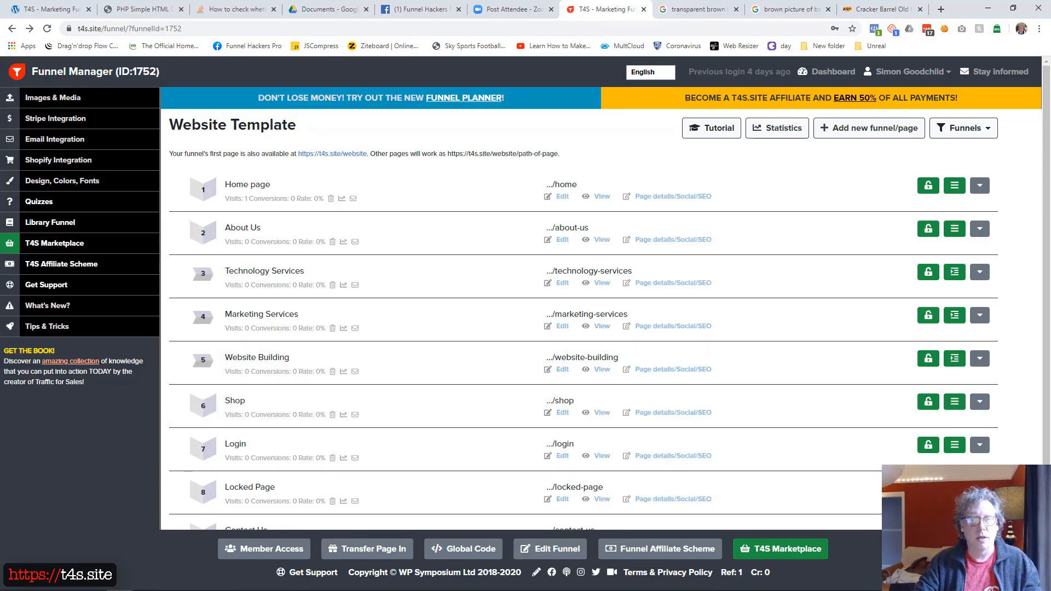
Step: Open the Home page in the page editor and add a two-column container
{"action": "left_click_drag", "start_coordinate": [0, 25], "coordinate": [638, 86]}
{"action": "left_click", "coordinate": [978, 164]}
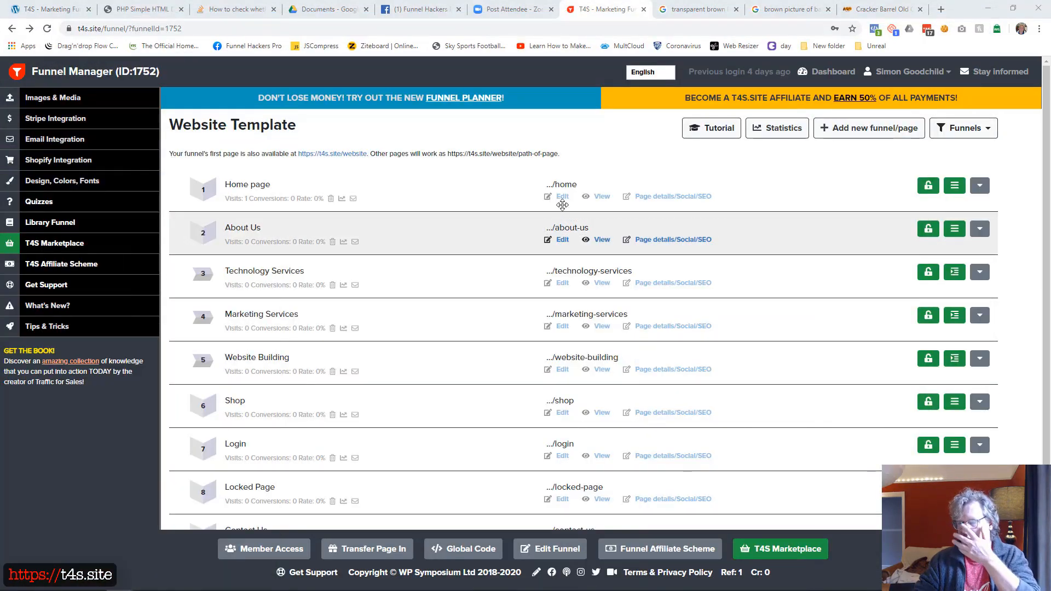
{"action": "left_click", "coordinate": [562, 198]}
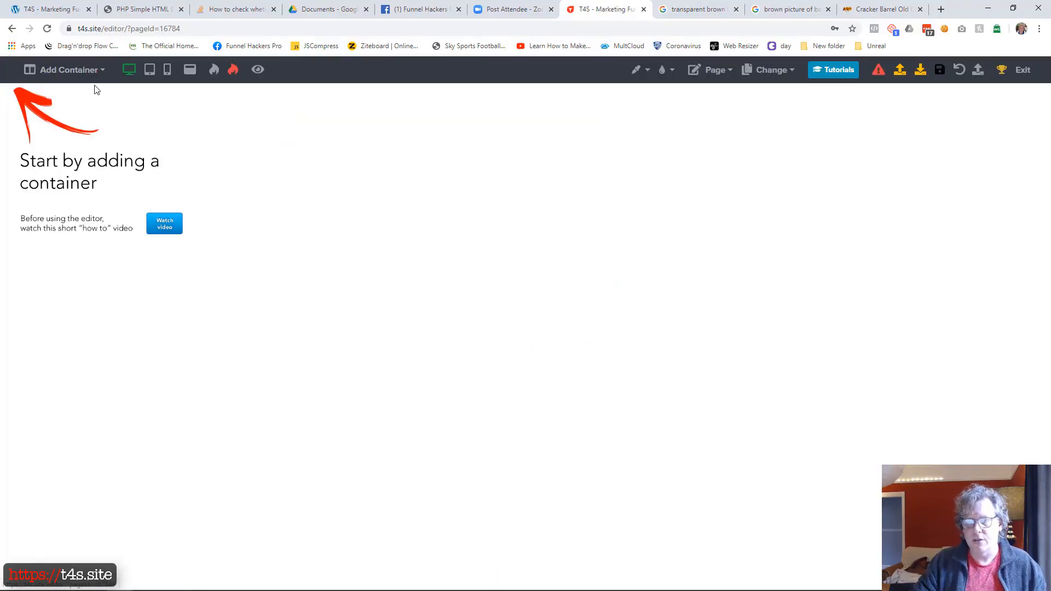
{"action": "left_click", "coordinate": [83, 70]}
{"action": "left_click", "coordinate": [77, 112]}
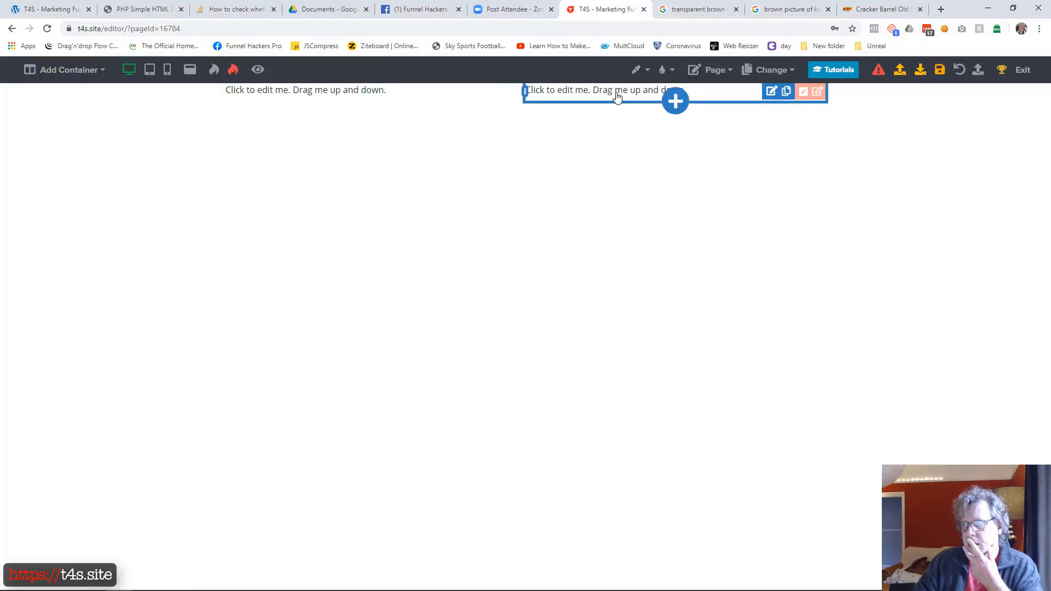
Step: Insert an image element below the placeholder text in the container's second column
{"action": "left_click", "coordinate": [675, 101]}
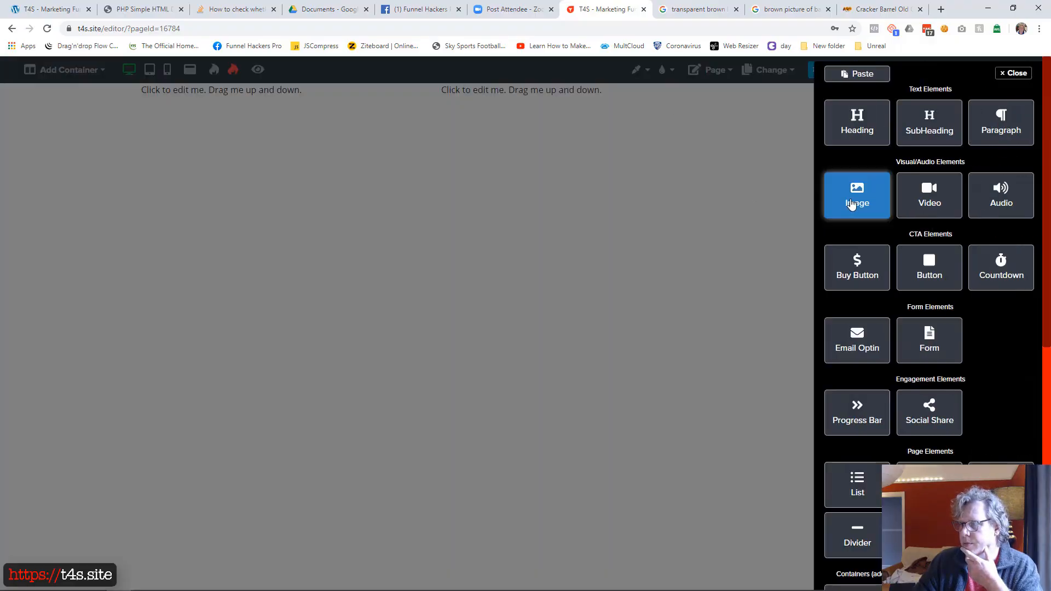
{"action": "left_click", "coordinate": [851, 205]}
{"action": "left_click", "coordinate": [754, 183]}
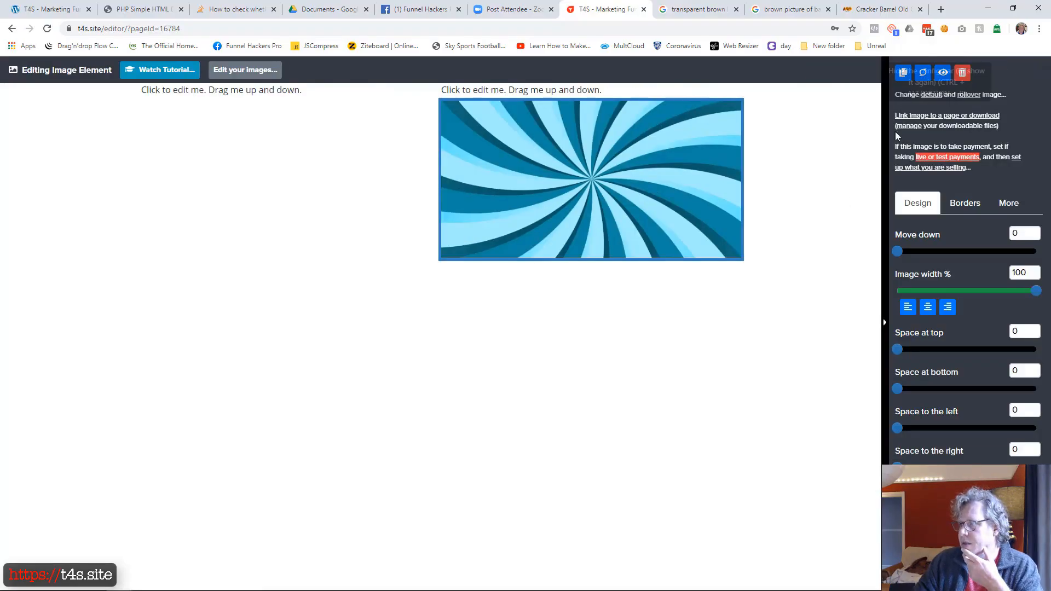
Step: Replace the image element's default picture by uploading and inserting the Cracker Barrel logo file 640px-cracker_barrel_old_country_store_logo.svg_.png from the Desktop
{"action": "left_click", "coordinate": [930, 96]}
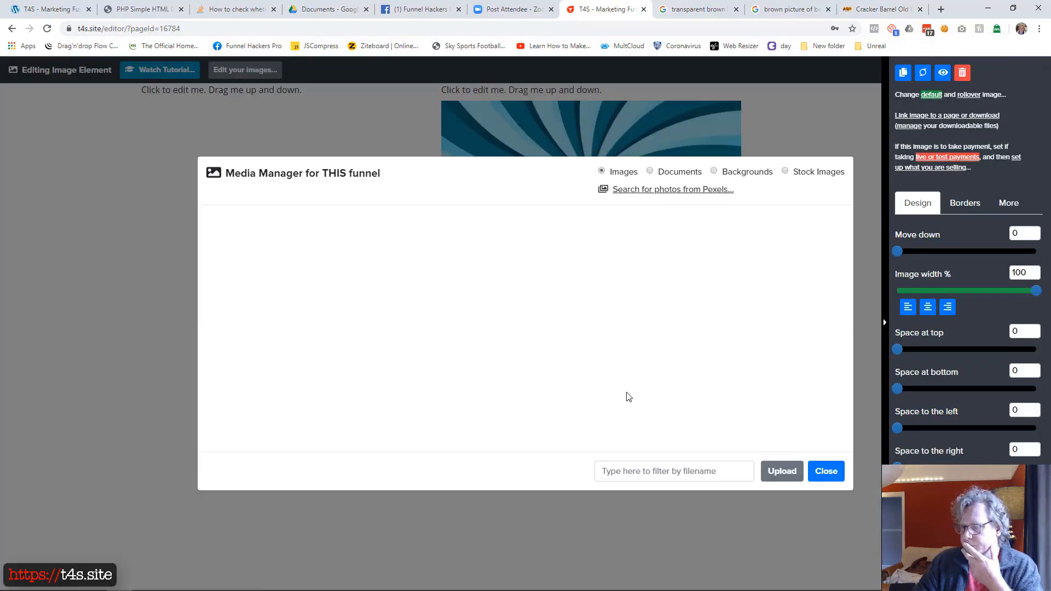
{"action": "left_click", "coordinate": [780, 471]}
{"action": "left_click", "coordinate": [421, 276]}
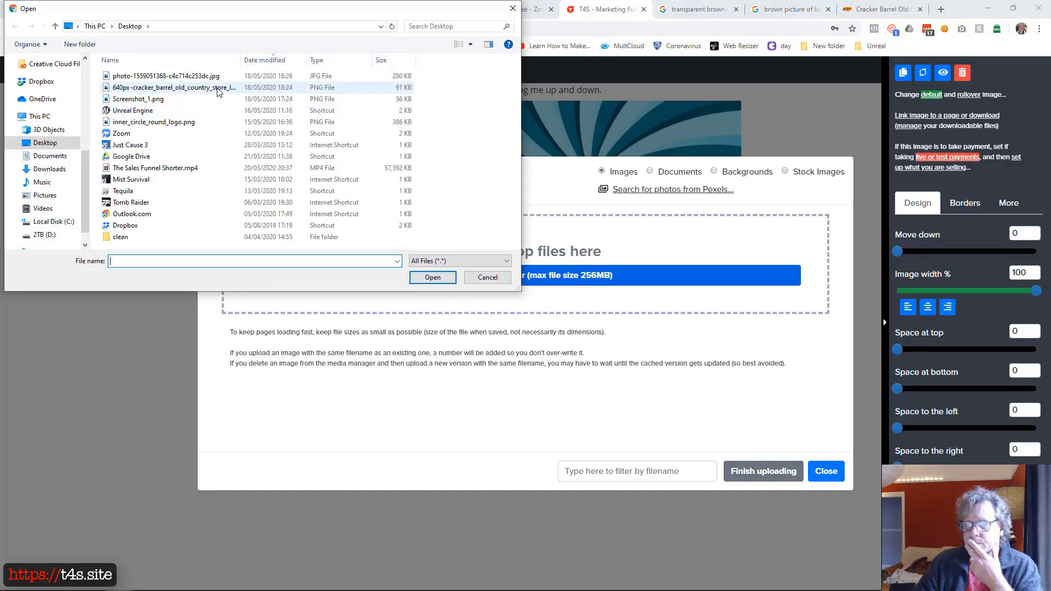
{"action": "double_click", "coordinate": [218, 92]}
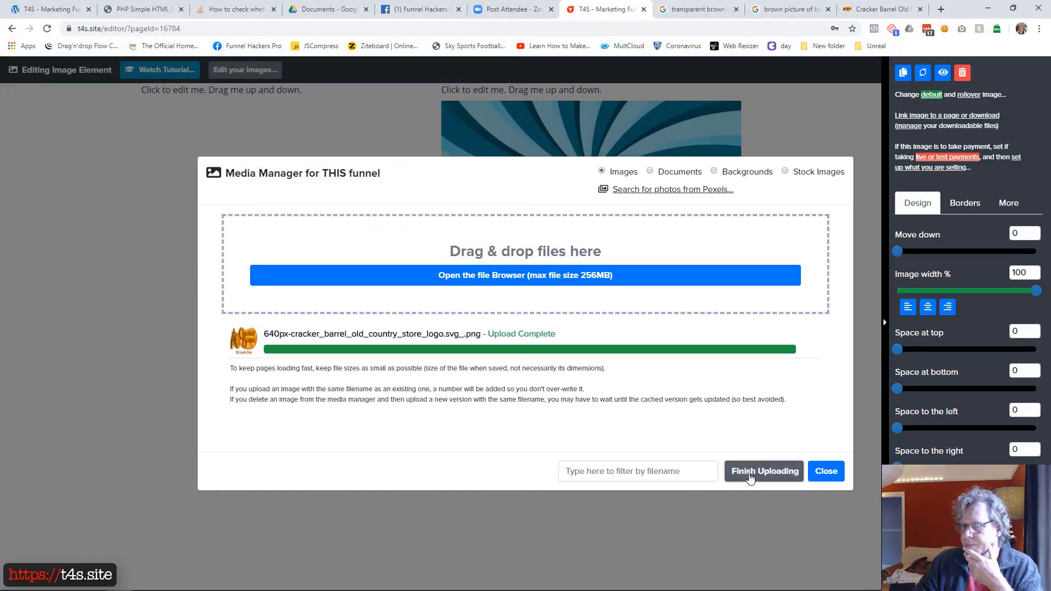
{"action": "left_click", "coordinate": [734, 468]}
{"action": "left_click", "coordinate": [266, 240]}
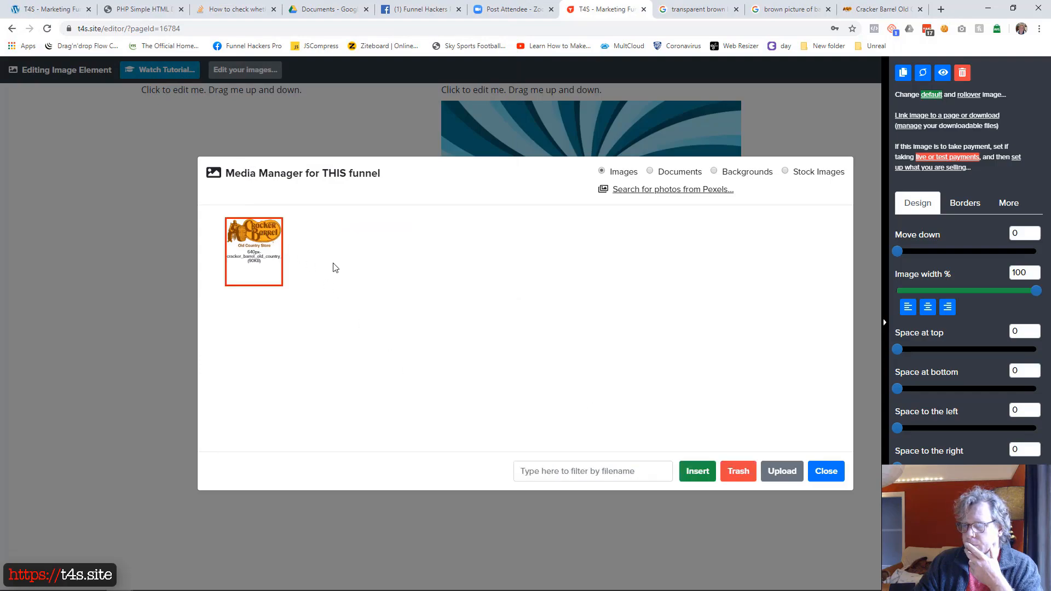
{"action": "left_click", "coordinate": [697, 471]}
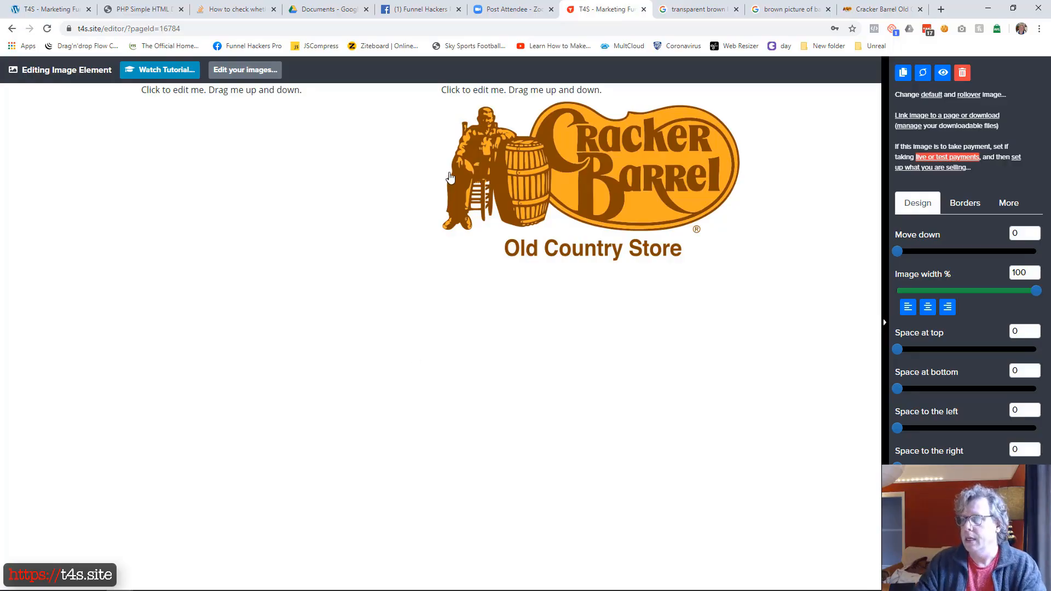
Step: Delete the placeholder text above the logo and widen the first column so the logo column becomes much narrower
{"action": "left_click", "coordinate": [521, 98]}
{"action": "left_click", "coordinate": [563, 98]}
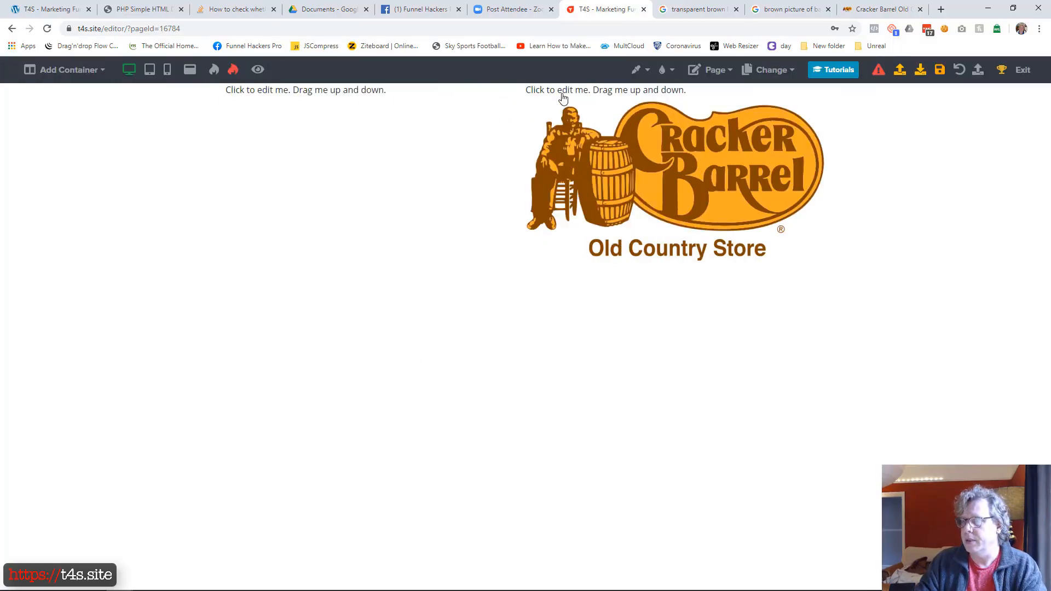
{"action": "left_click", "coordinate": [962, 72]}
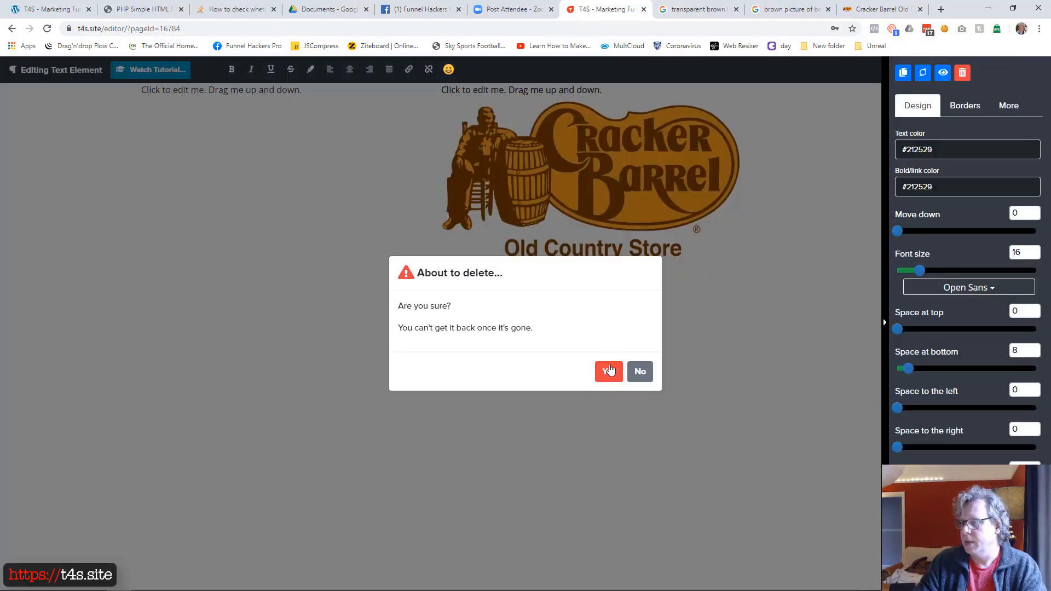
{"action": "left_click", "coordinate": [608, 371]}
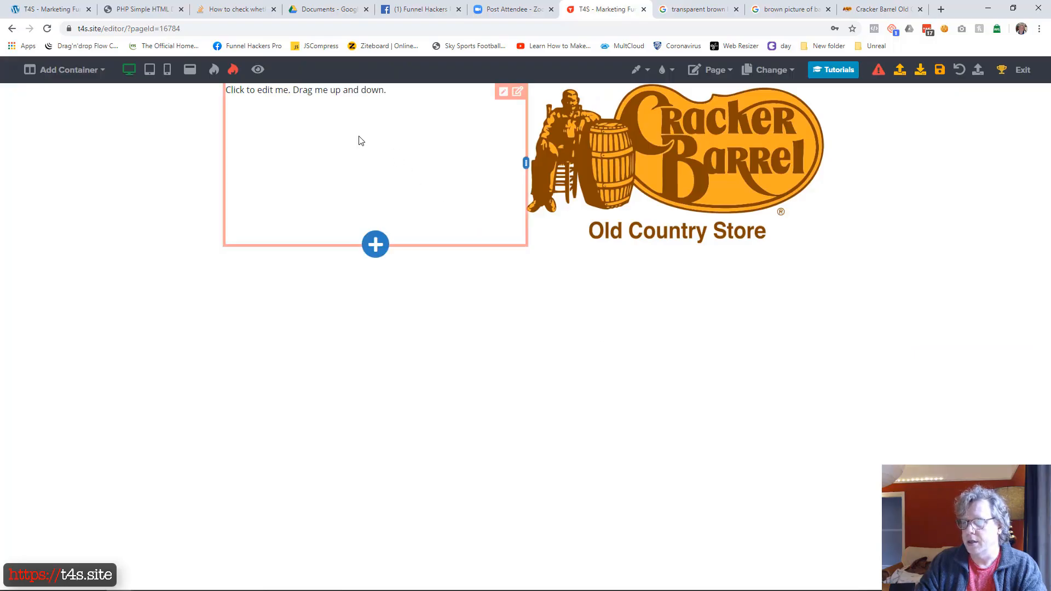
{"action": "left_click_drag", "start_coordinate": [526, 163], "coordinate": [694, 150]}
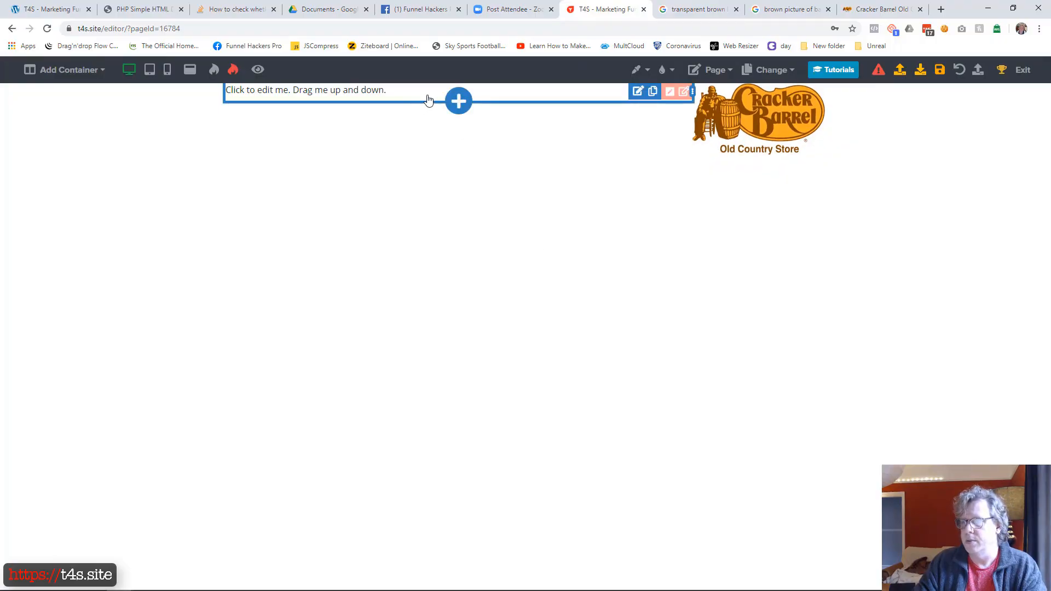
Step: Insert a Menu element in the container's first column and delete the placeholder text above it
{"action": "left_click", "coordinate": [458, 101]}
{"action": "scroll", "coordinate": [877, 333], "scroll_direction": "down", "scroll_amount": 5}
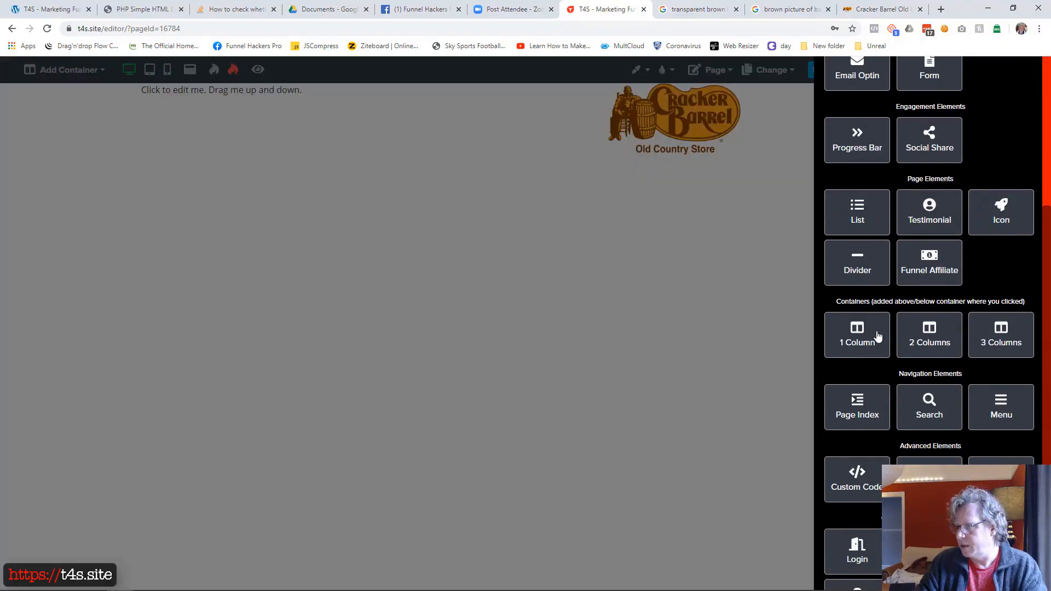
{"action": "left_click", "coordinate": [984, 404]}
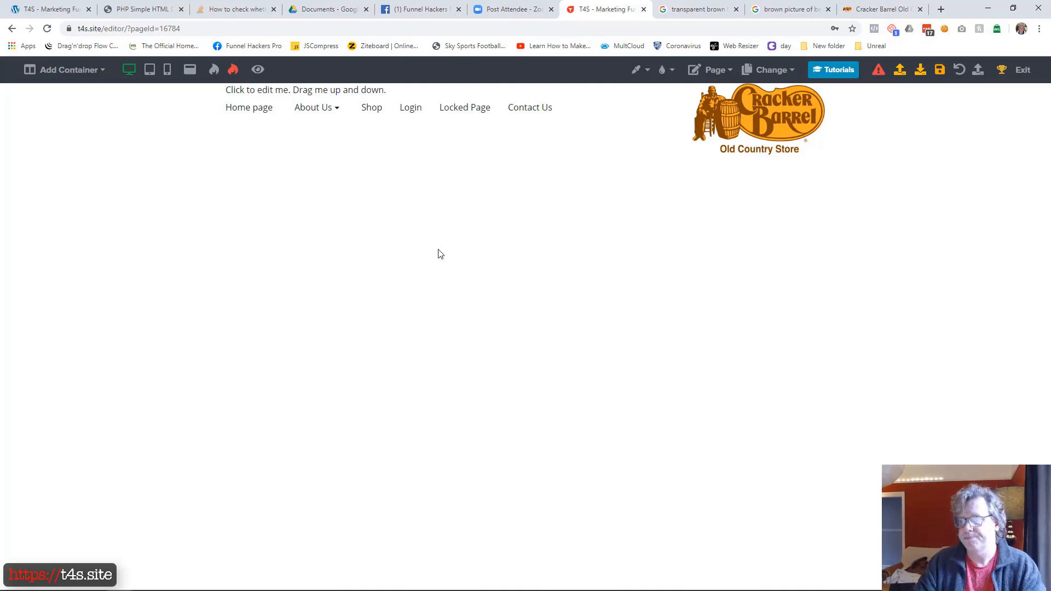
{"action": "left_click", "coordinate": [412, 97]}
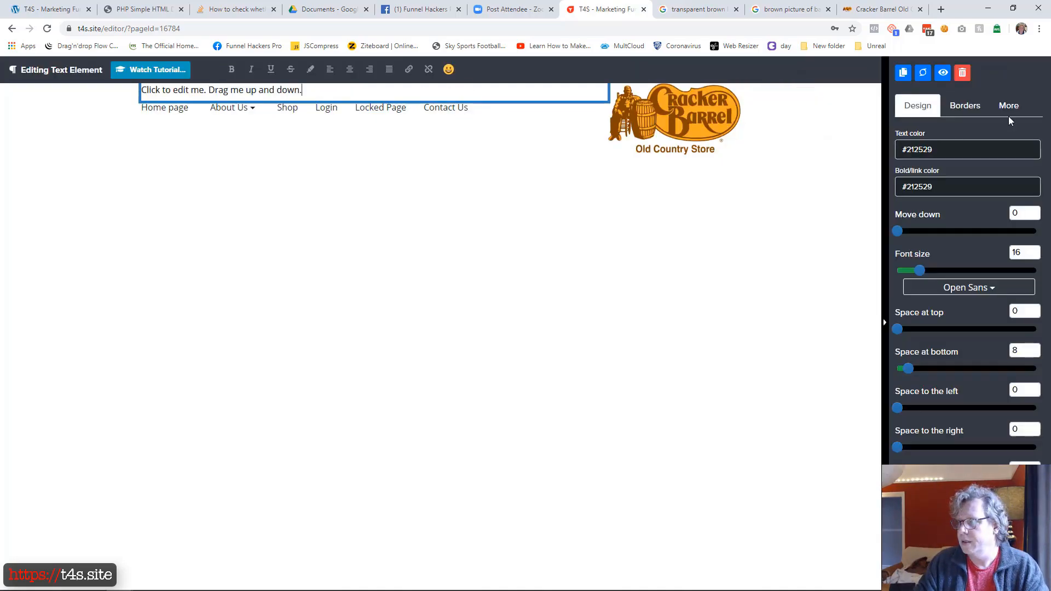
{"action": "left_click", "coordinate": [962, 72]}
{"action": "left_click", "coordinate": [605, 373]}
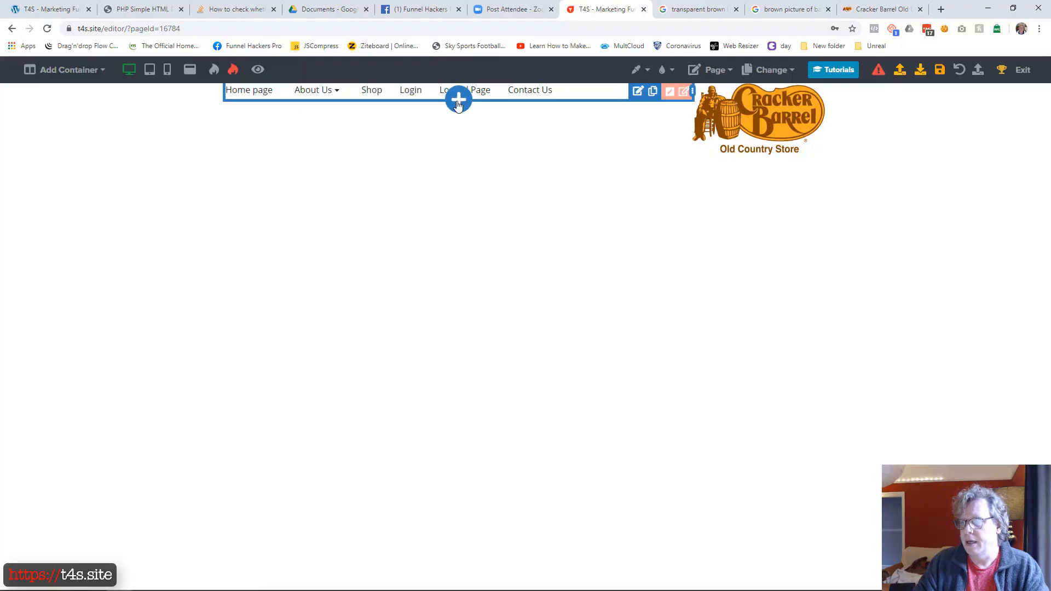
Step: Add a paragraph below the menu and replace its text with "Tel:" plus the phone number and "Email:" plus the support email address
{"action": "left_click", "coordinate": [458, 104]}
{"action": "left_click", "coordinate": [1001, 123]}
{"action": "left_click", "coordinate": [281, 116]}
{"action": "key", "text": "ctrl+a"}
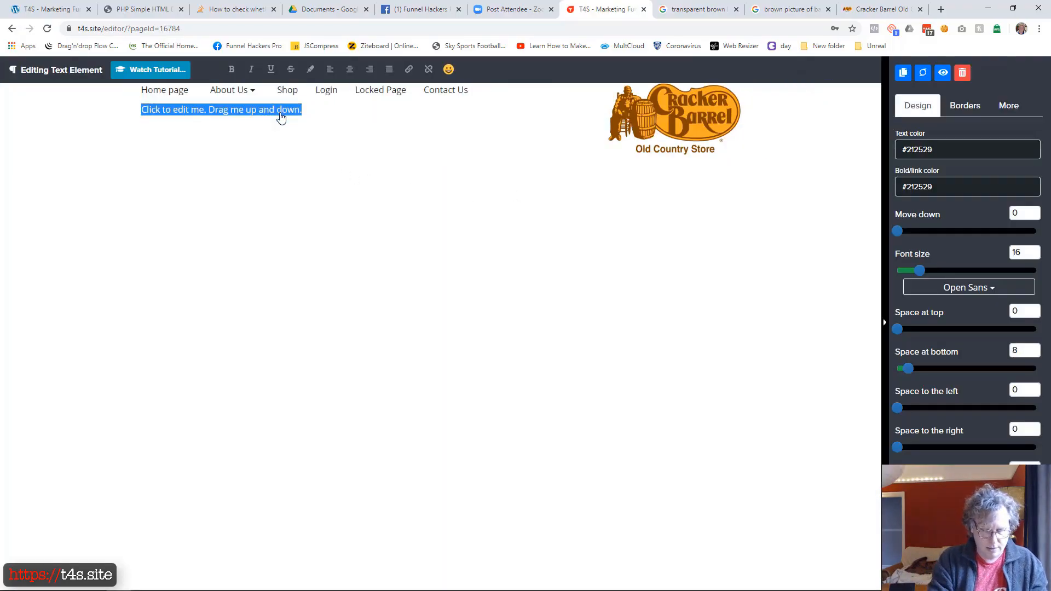
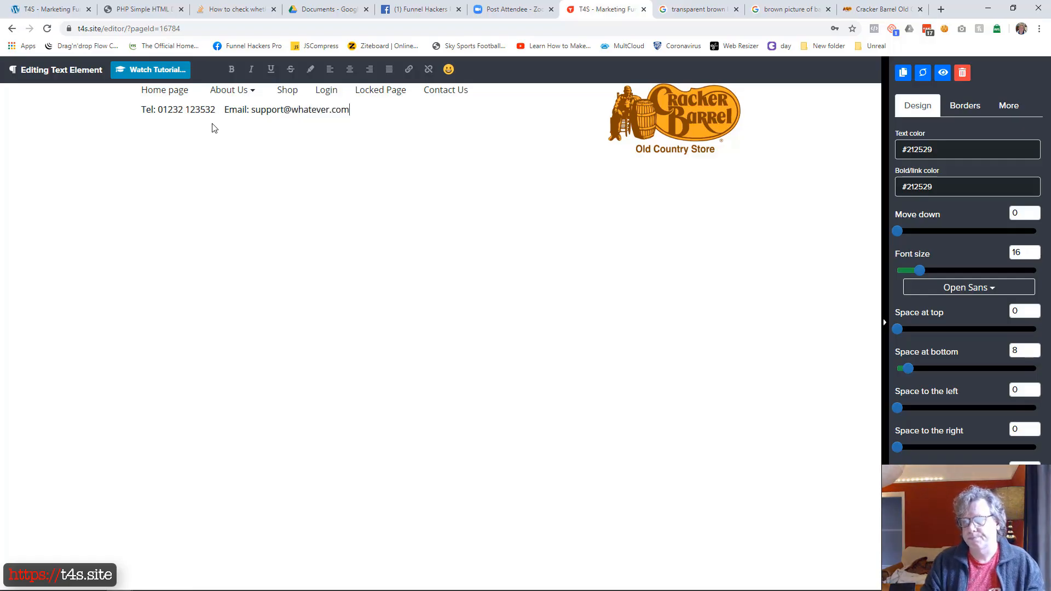
Step: Underline the support email address in the header paragraph and hyperlink it as a link for sending an email to that address
{"action": "key", "text": "ctrl+shift+Left"}
{"action": "key", "text": "ctrl+shift+Left"}
{"action": "key", "text": "ctrl+shift+Left"}
{"action": "key", "text": "ctrl+shift+Left"}
{"action": "key", "text": "ctrl+shift+Left"}
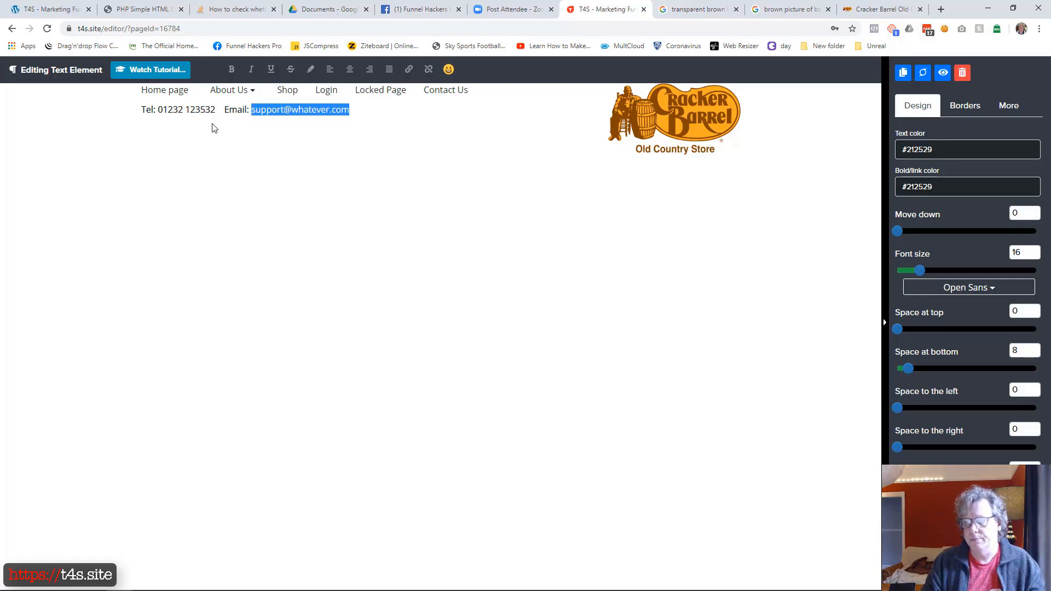
{"action": "left_click", "coordinate": [271, 69]}
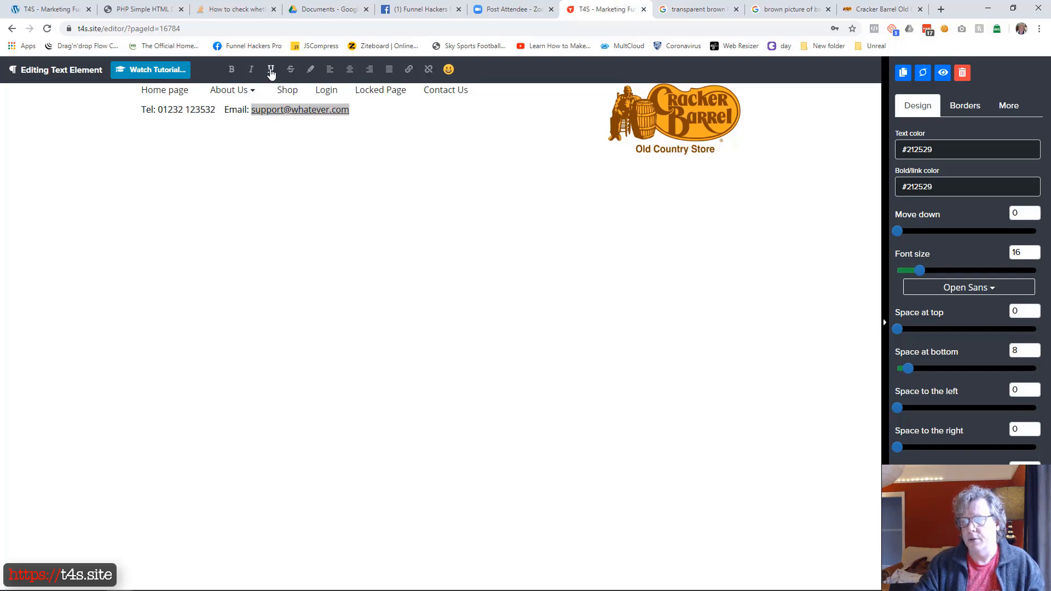
{"action": "left_click", "coordinate": [409, 70]}
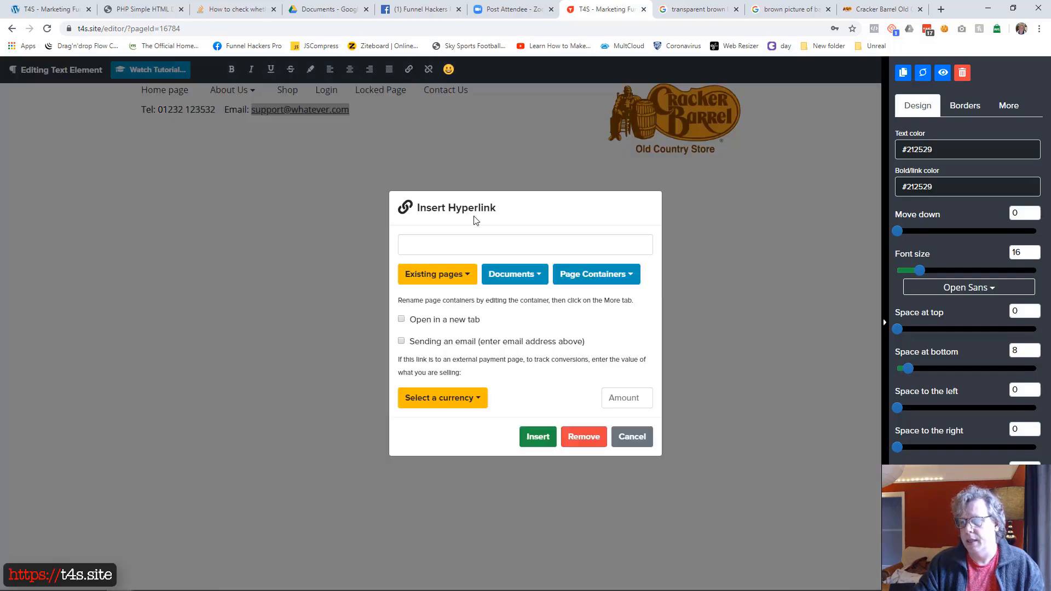
{"action": "type", "text": "Key Benefit your customers will receive"}
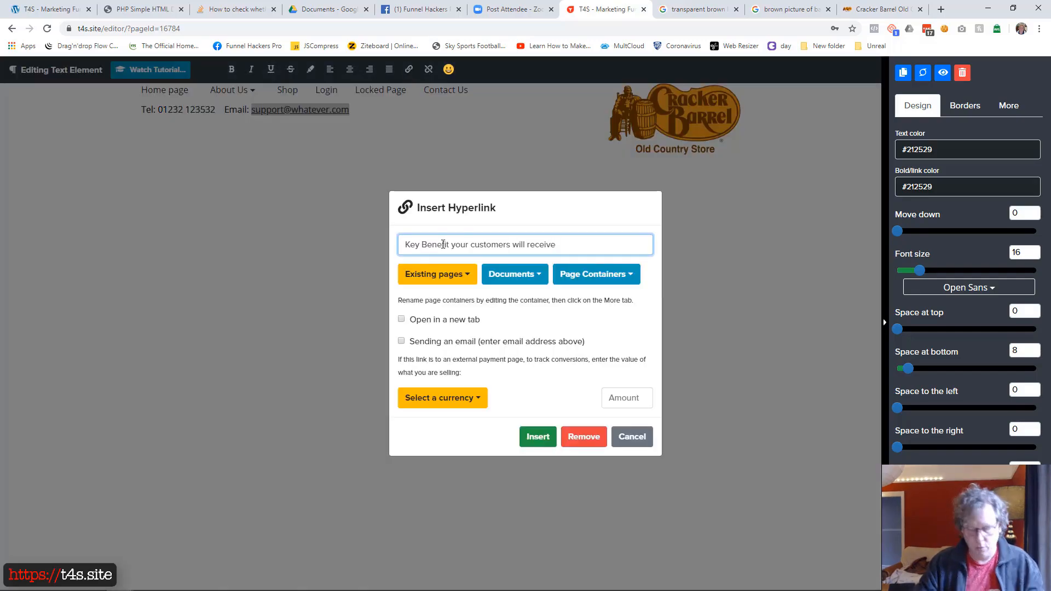
{"action": "key", "text": "ctrl+a"}
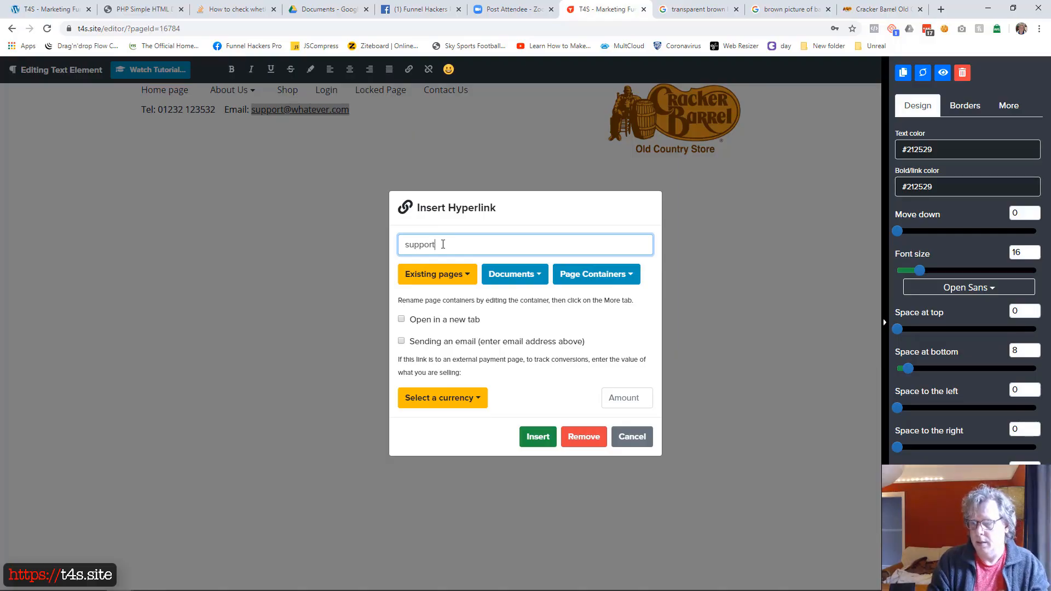
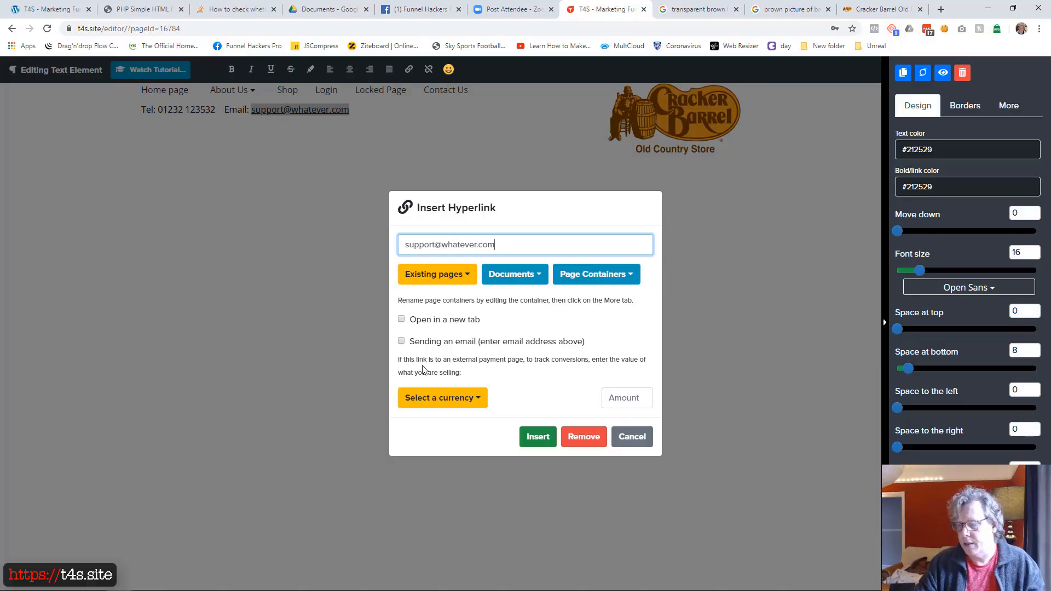
{"action": "left_click", "coordinate": [401, 341]}
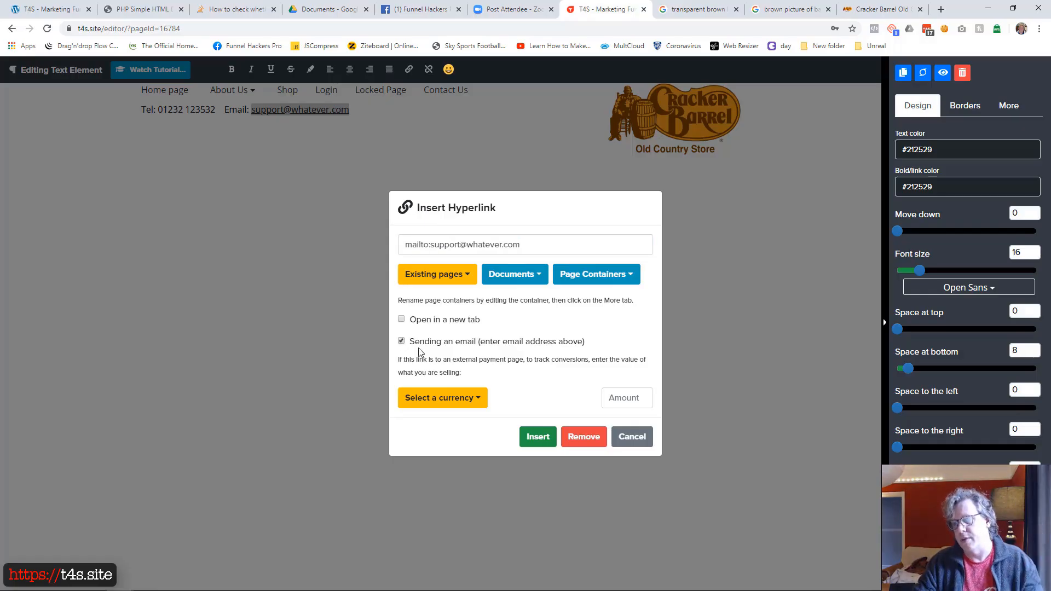
{"action": "left_click", "coordinate": [536, 438]}
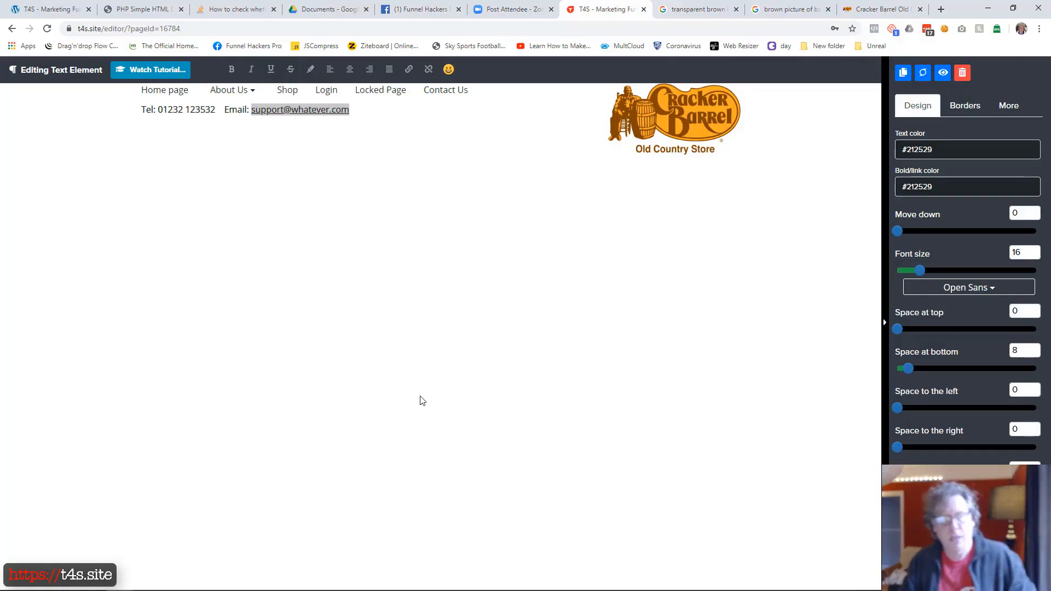
{"action": "left_click", "coordinate": [464, 148]}
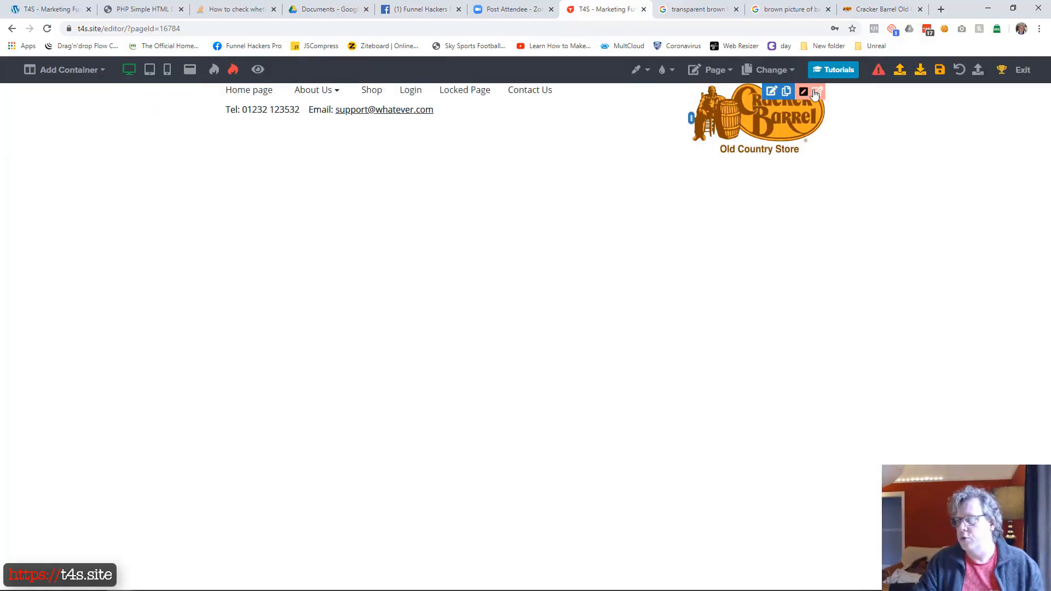
Step: Following the example home page, add a one-column container below the header and set its text to "Key Benefit your customers will receive"
{"action": "left_click_drag", "start_coordinate": [0, 33], "coordinate": [599, 196]}
{"action": "left_click_drag", "start_coordinate": [679, 204], "coordinate": [658, 114]}
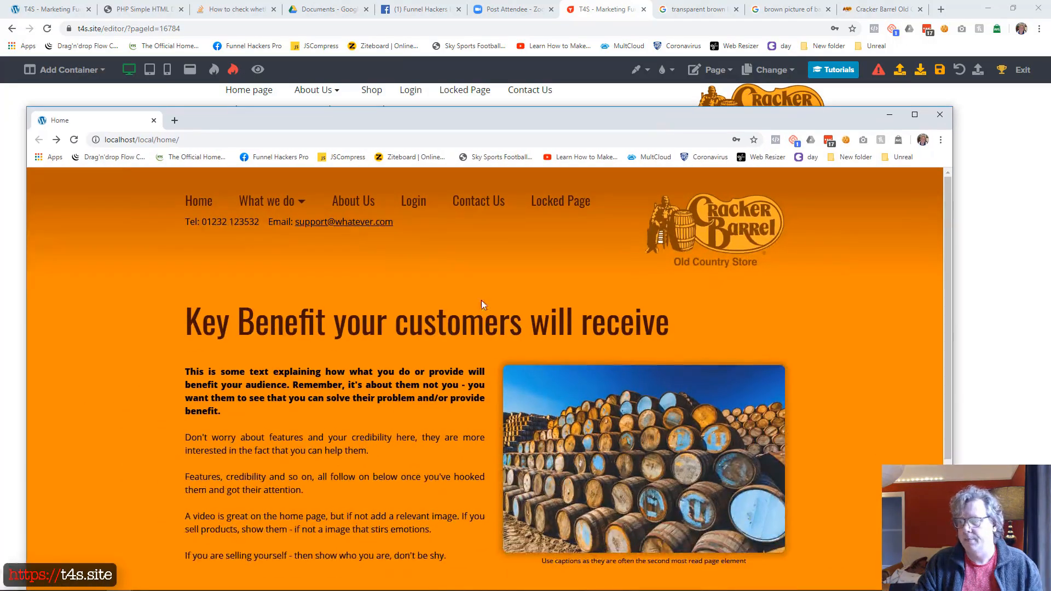
{"action": "left_click_drag", "start_coordinate": [593, 115], "coordinate": [0, 123]}
{"action": "left_click", "coordinate": [68, 70]}
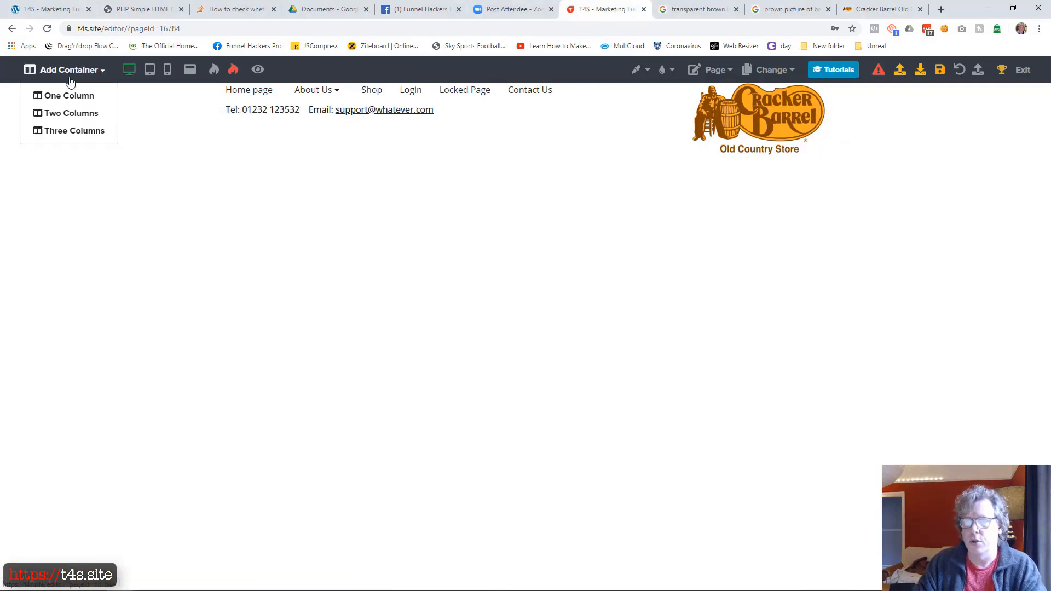
{"action": "left_click", "coordinate": [77, 93]}
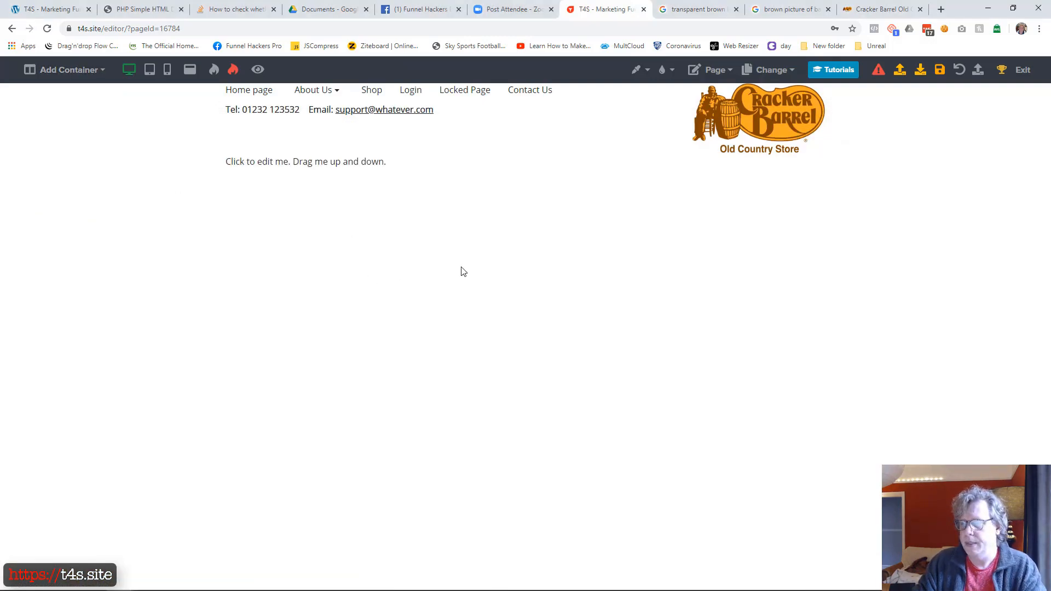
{"action": "left_click", "coordinate": [373, 166]}
{"action": "type", "text": "Key Be"}
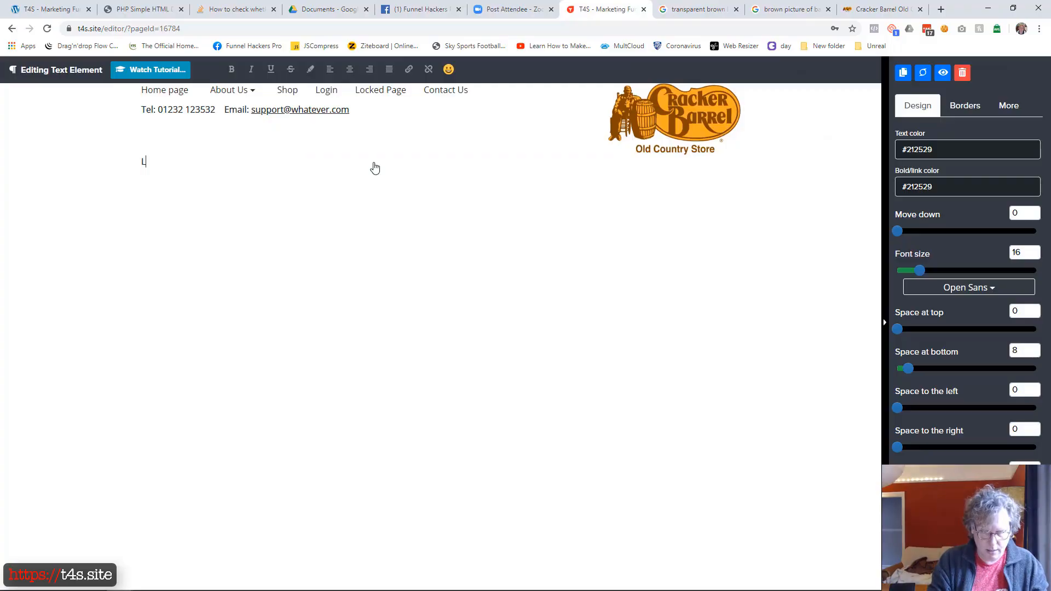
{"action": "type", "text": "nefit your cut"}
{"action": "type", "text": "tomers will receive"}
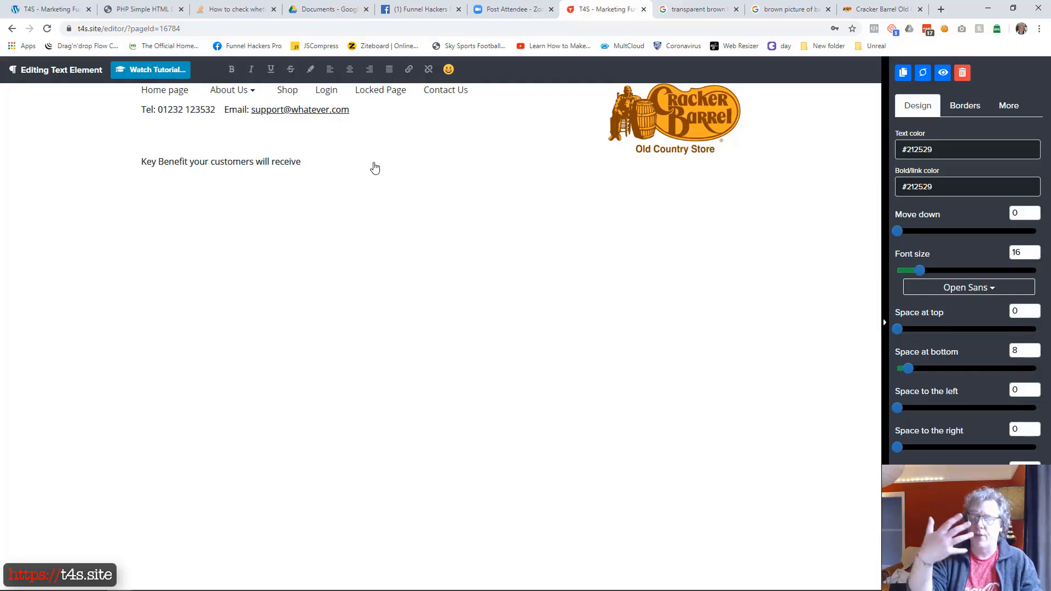
{"action": "left_click", "coordinate": [392, 231]}
Step: Add a Heading element below the paragraph and replace its text with "Key Benefit your customers will receive"
{"action": "left_click", "coordinate": [524, 173]}
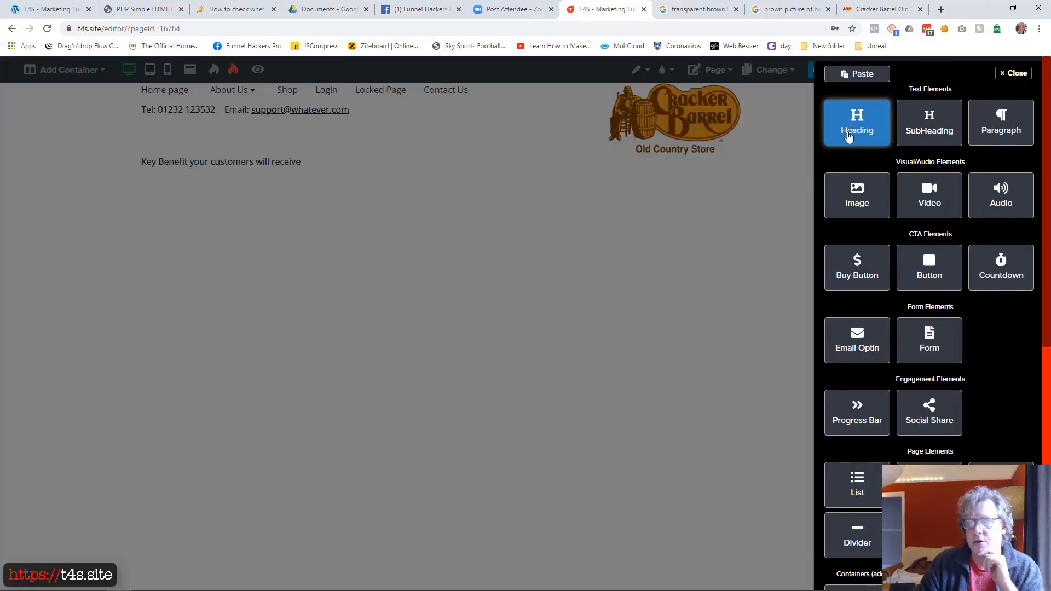
{"action": "left_click", "coordinate": [848, 137]}
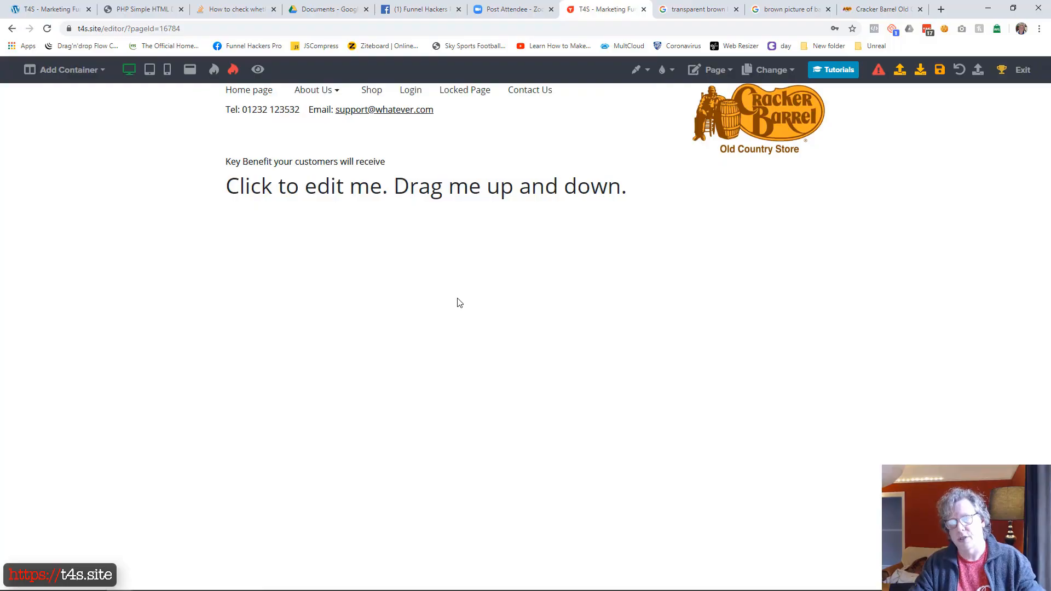
{"action": "left_click", "coordinate": [312, 166]}
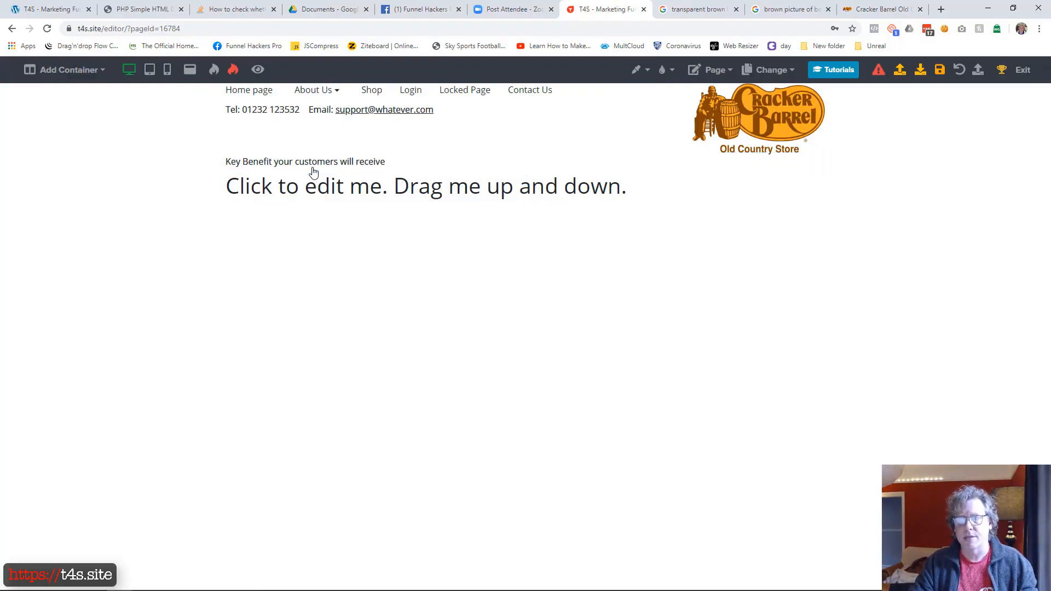
{"action": "key", "text": "ctrl+a"}
{"action": "key", "text": "ctrl+c"}
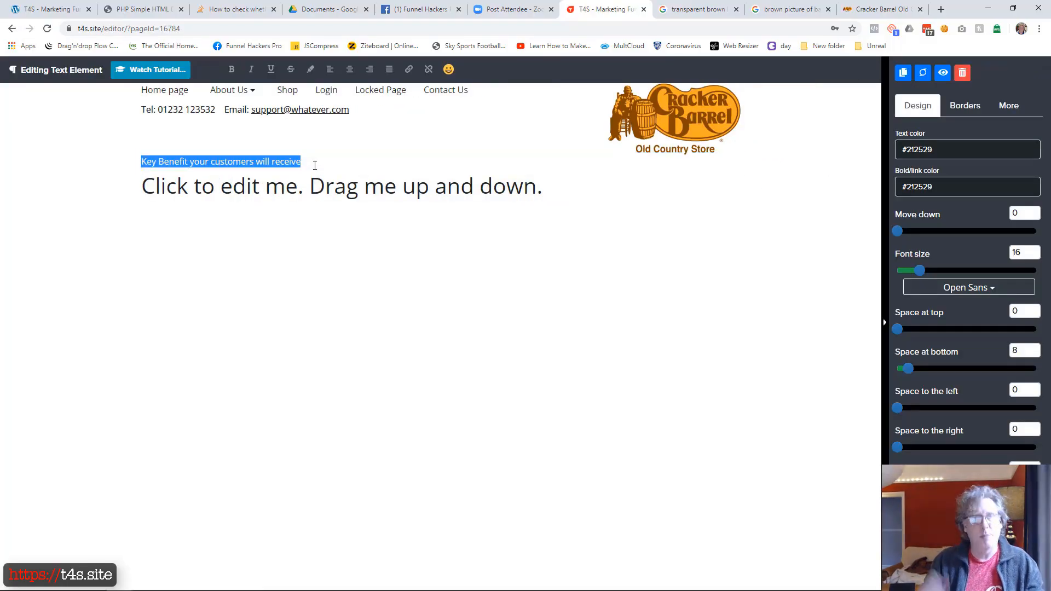
{"action": "left_click", "coordinate": [359, 343]}
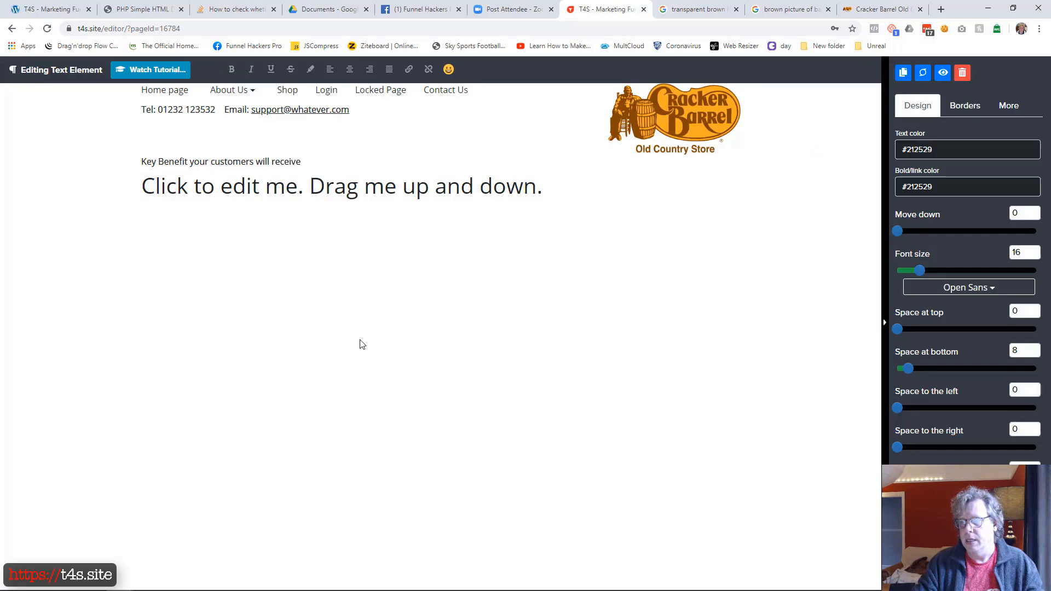
{"action": "left_click", "coordinate": [403, 197]}
{"action": "key", "text": "ctrl+a"}
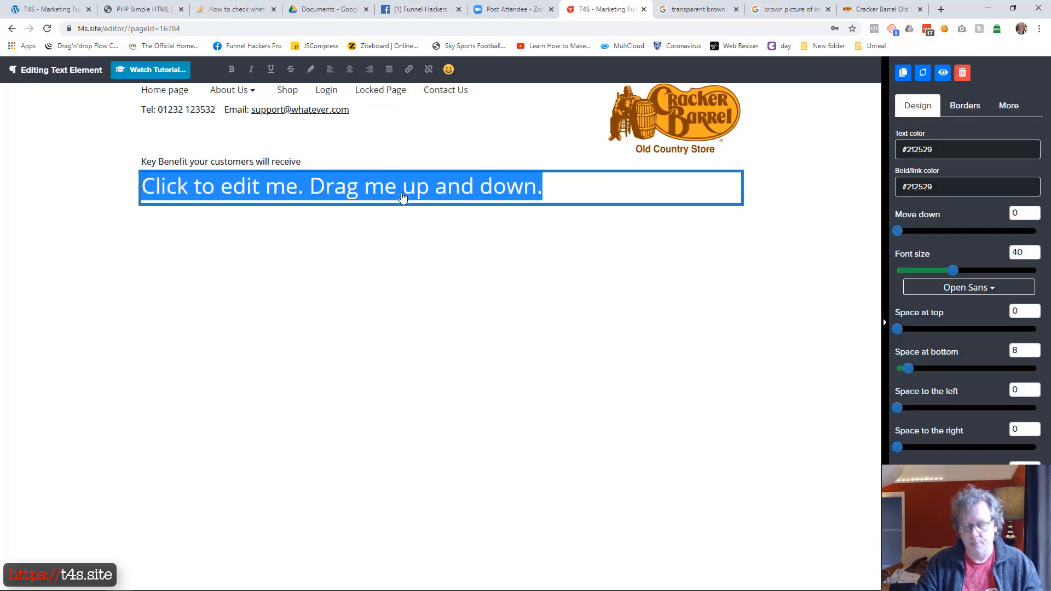
{"action": "key", "text": "ctrl+v"}
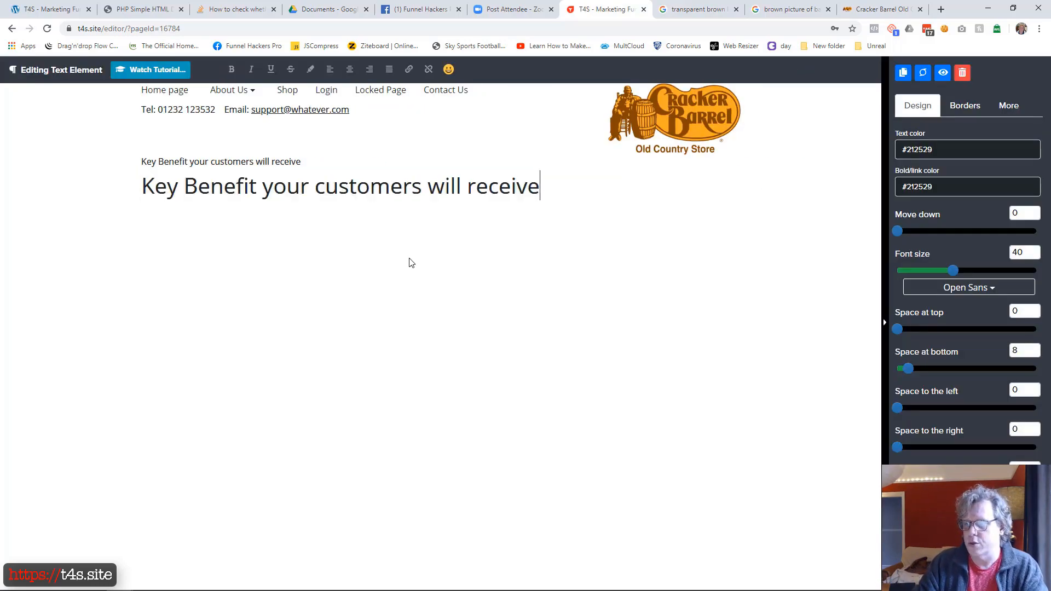
{"action": "left_click", "coordinate": [527, 285]}
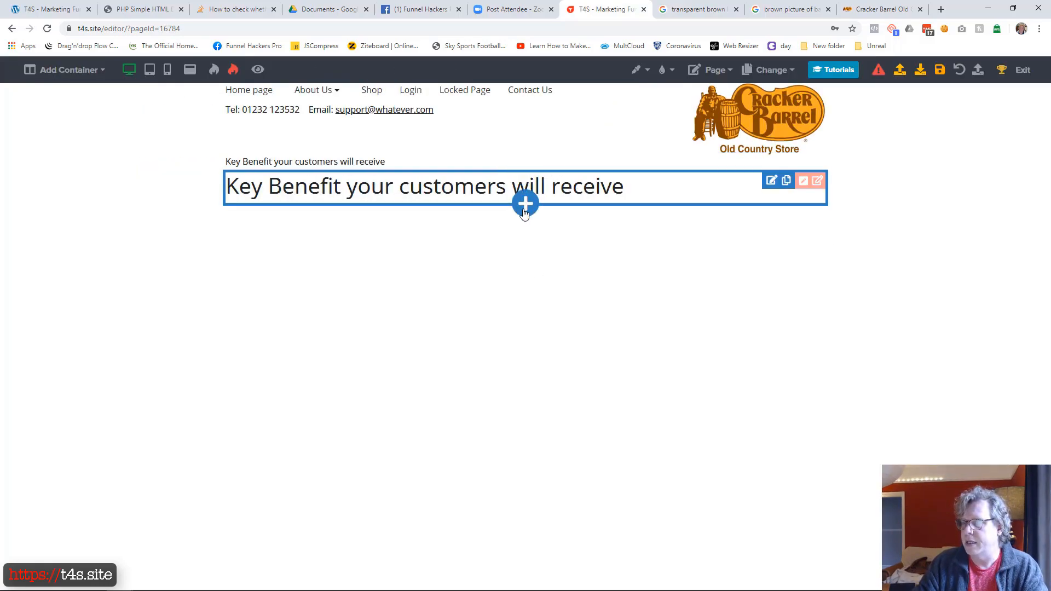
Step: Delete the duplicate small paragraph above the "Key Benefit your customers will receive" heading
{"action": "left_click", "coordinate": [526, 204]}
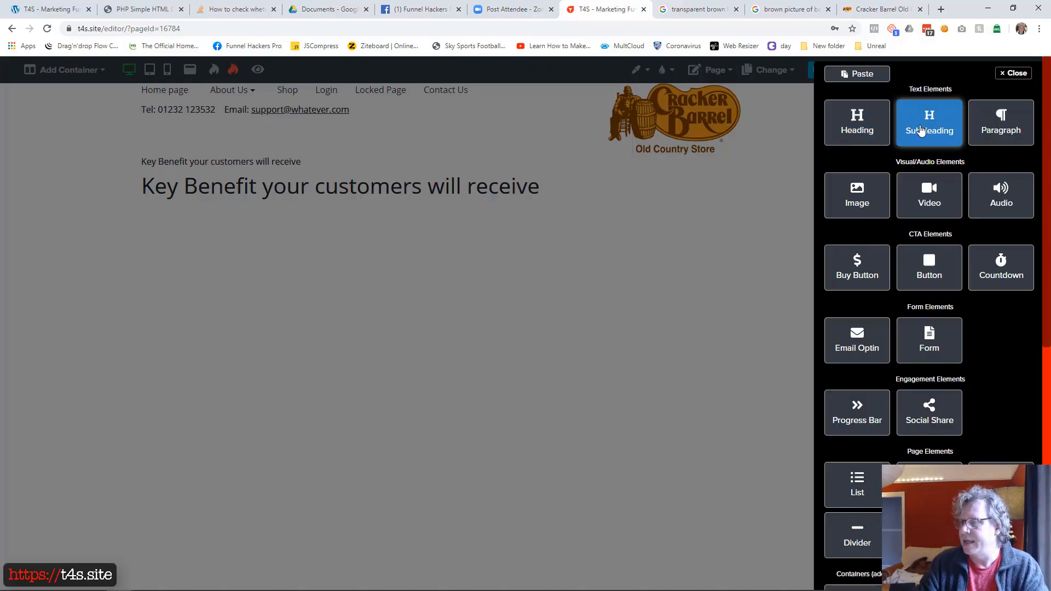
{"action": "left_click", "coordinate": [356, 278]}
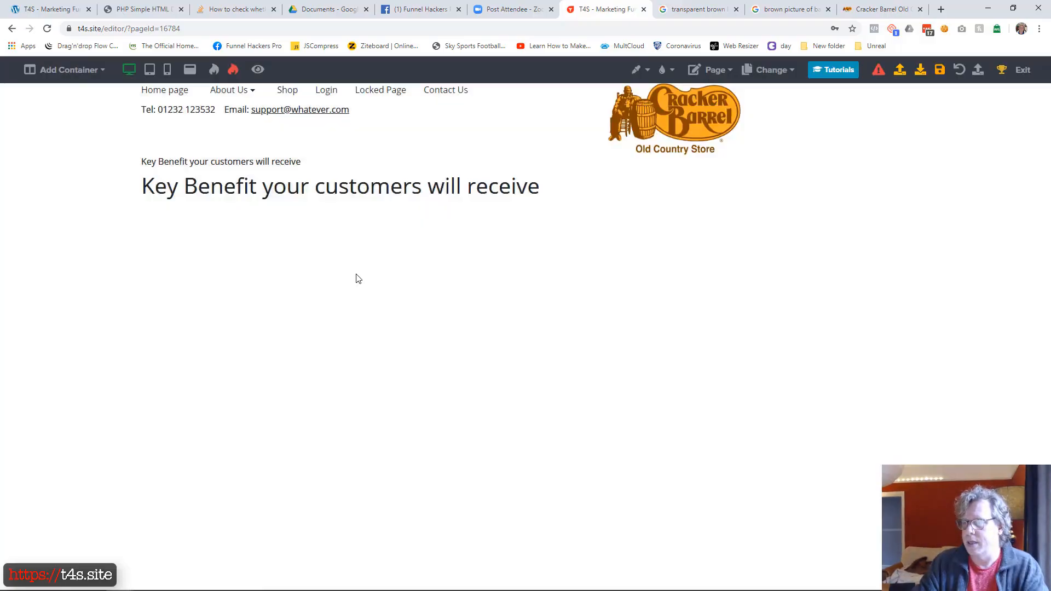
{"action": "left_click", "coordinate": [337, 167]}
{"action": "left_click", "coordinate": [330, 261]}
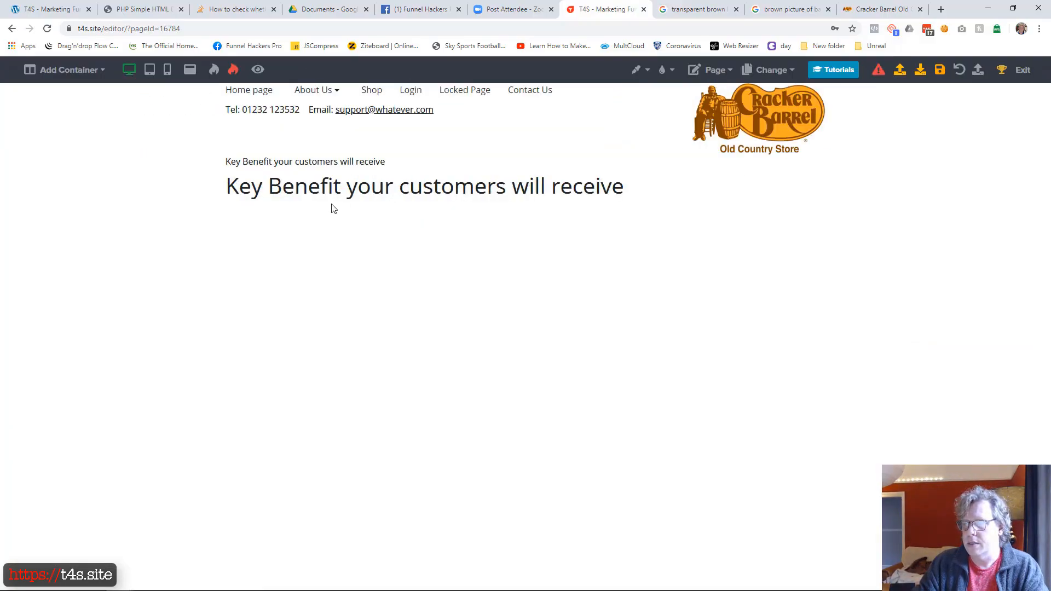
{"action": "left_click", "coordinate": [338, 166]}
{"action": "left_click", "coordinate": [960, 73]}
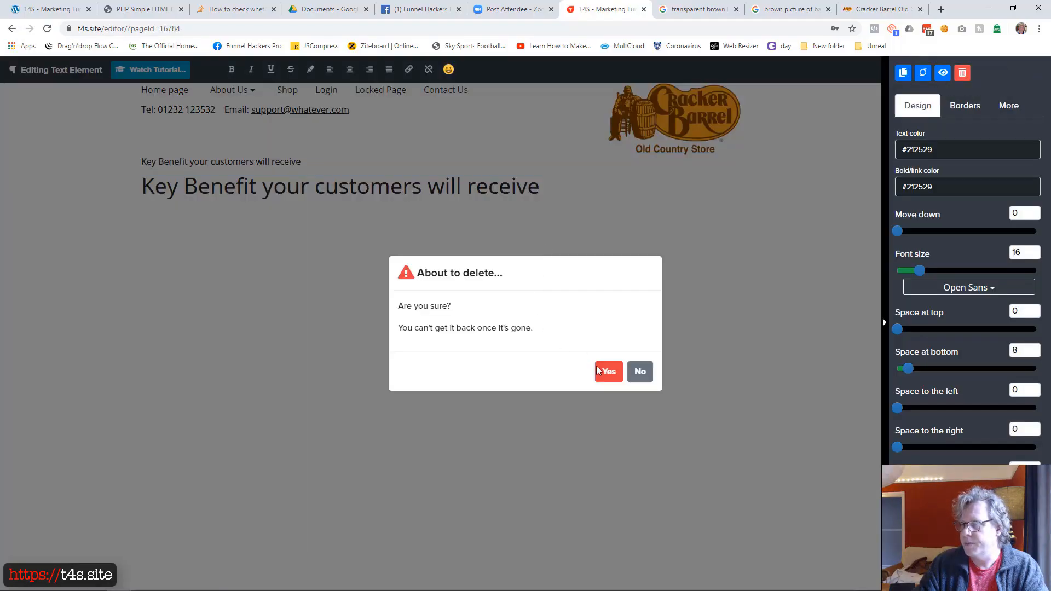
{"action": "left_click", "coordinate": [605, 371]}
Step: Check the section under the headline on the example home page and add a two-column container below the heading
{"action": "left_click_drag", "start_coordinate": [0, 109], "coordinate": [758, 35]}
{"action": "scroll", "coordinate": [398, 233], "scroll_direction": "down", "scroll_amount": 2}
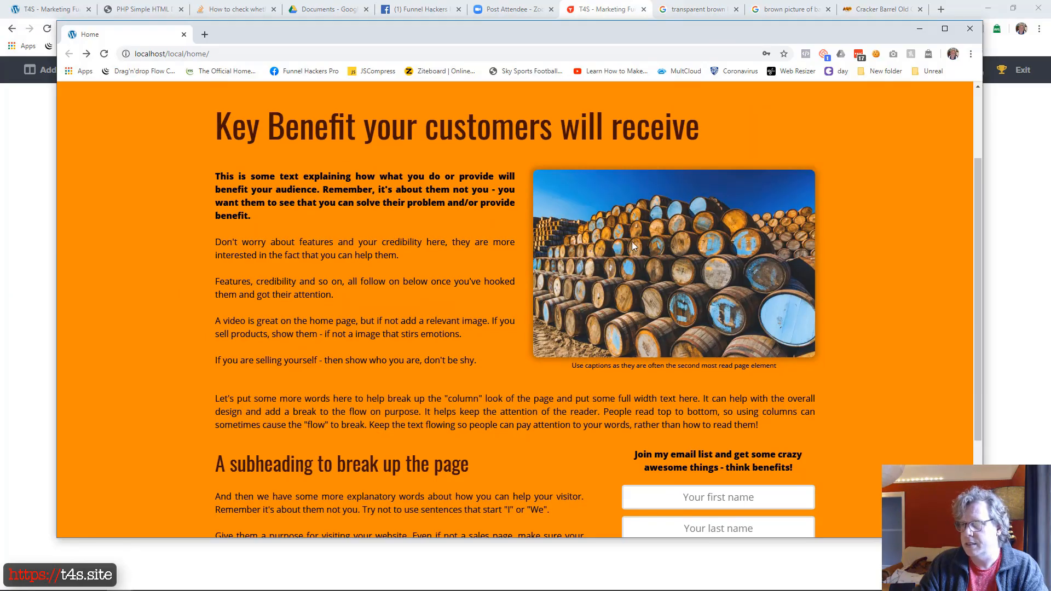
{"action": "left_click_drag", "start_coordinate": [675, 45], "coordinate": [0, 164]}
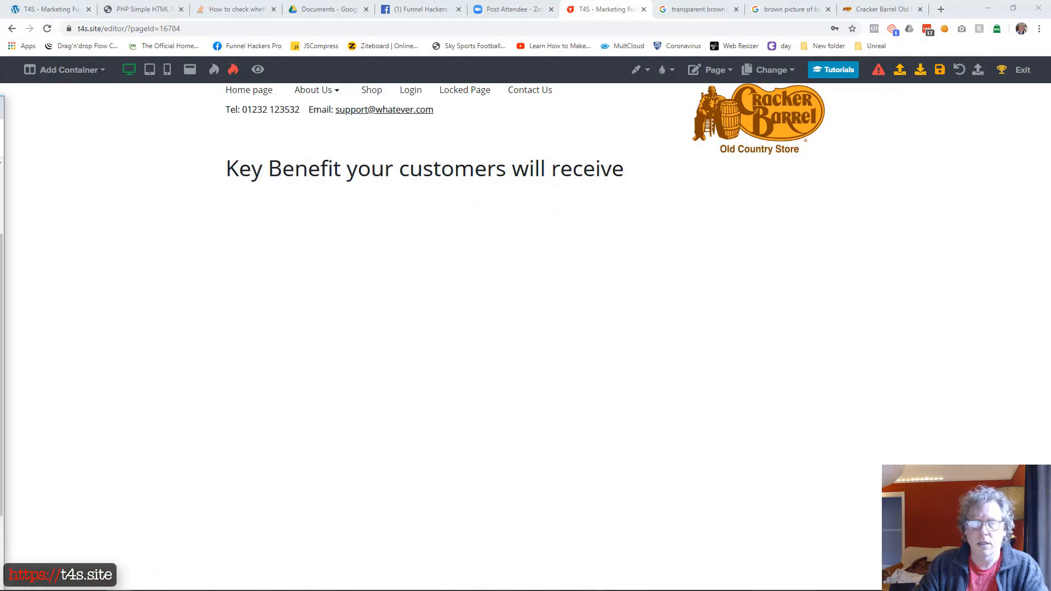
{"action": "left_click", "coordinate": [68, 69]}
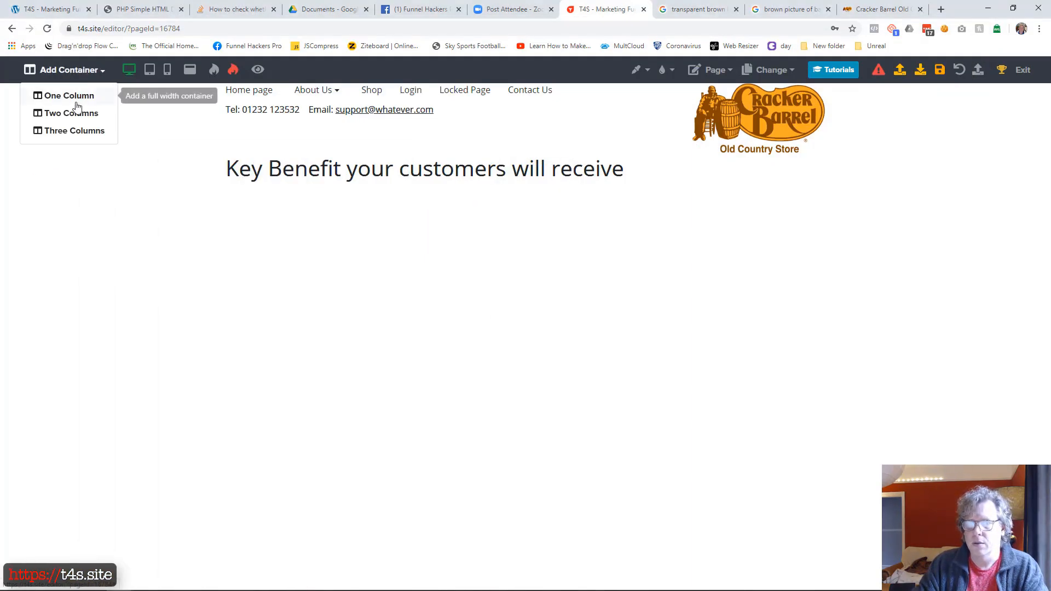
{"action": "left_click", "coordinate": [80, 113]}
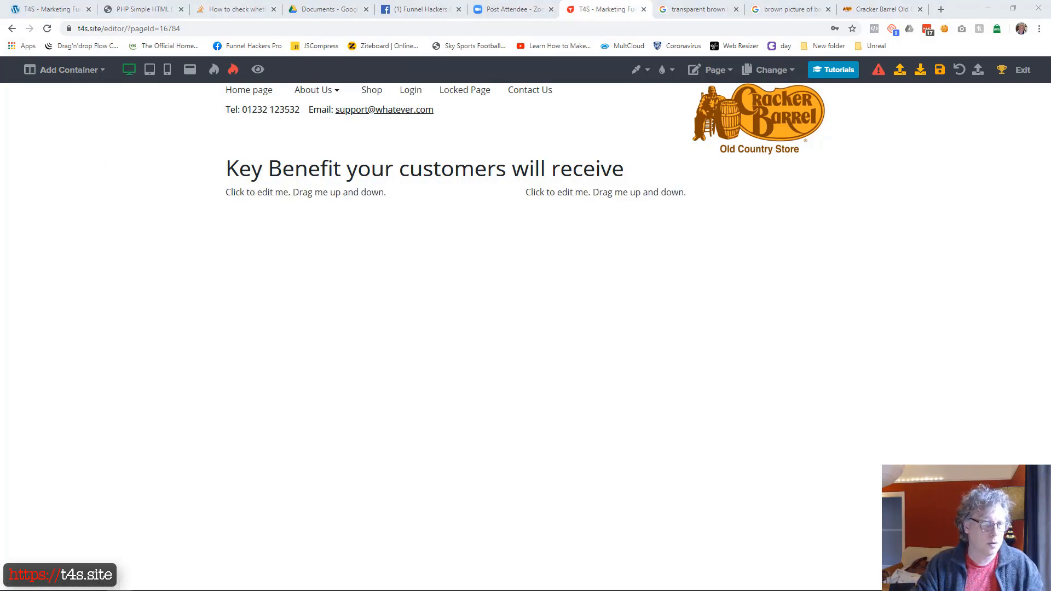
Step: Replace the first column's placeholder with the example page's copied text starting "This is some text explaining how what you do or provide will benefit your audience"
{"action": "left_click", "coordinate": [307, 199]}
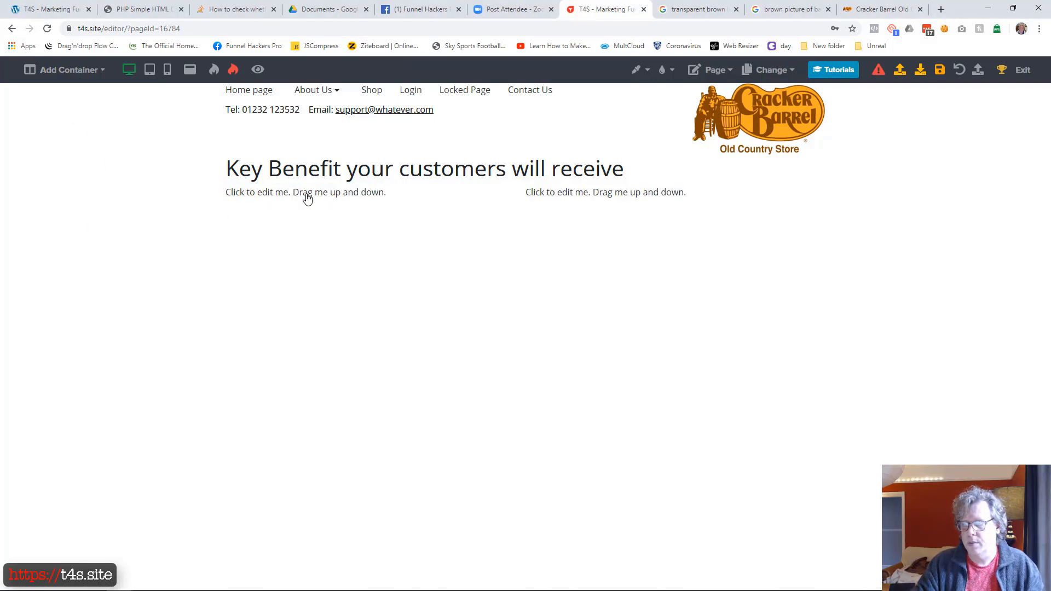
{"action": "left_click", "coordinate": [307, 198]}
{"action": "key", "text": "ctrl+a"}
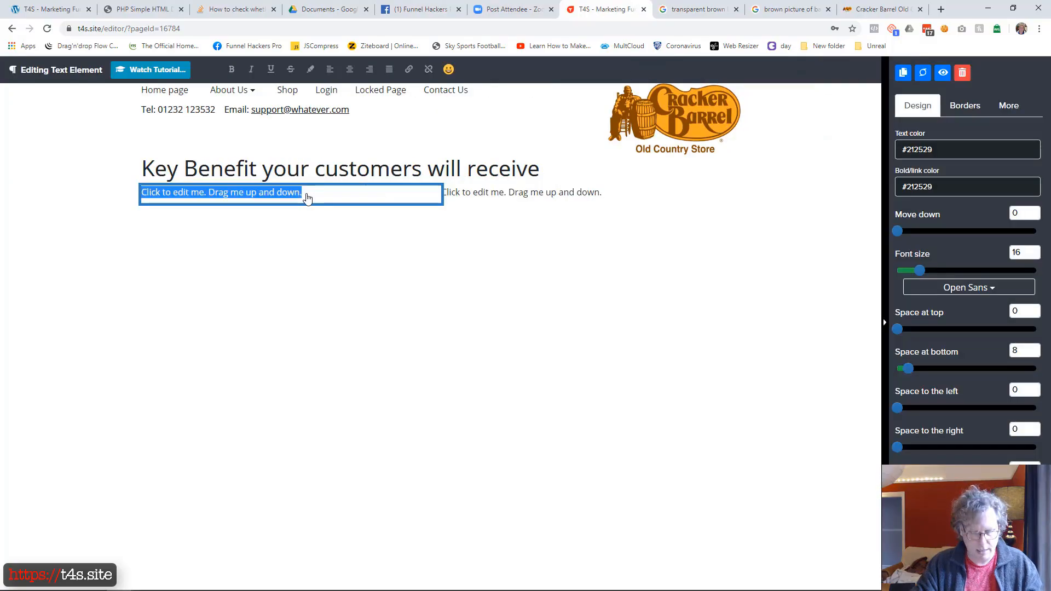
{"action": "key", "text": "ctrl+v"}
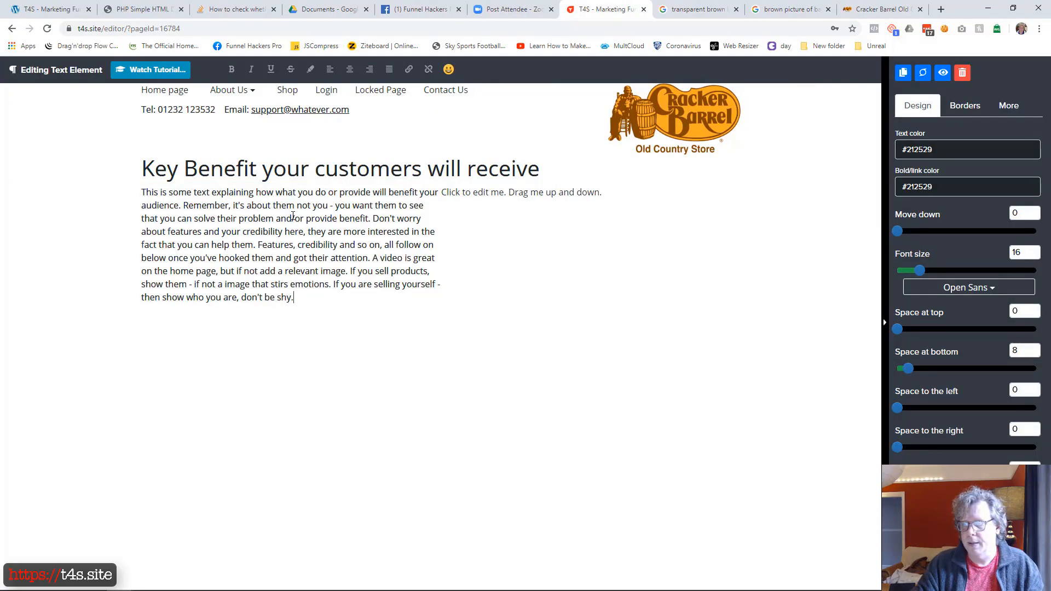
Step: Split the first column's text with blank lines before "Don't worry", "Features, credibility", "A video is great" and "If you are selling yourself"
{"action": "key", "text": "Return"}
{"action": "key", "text": "Return"}
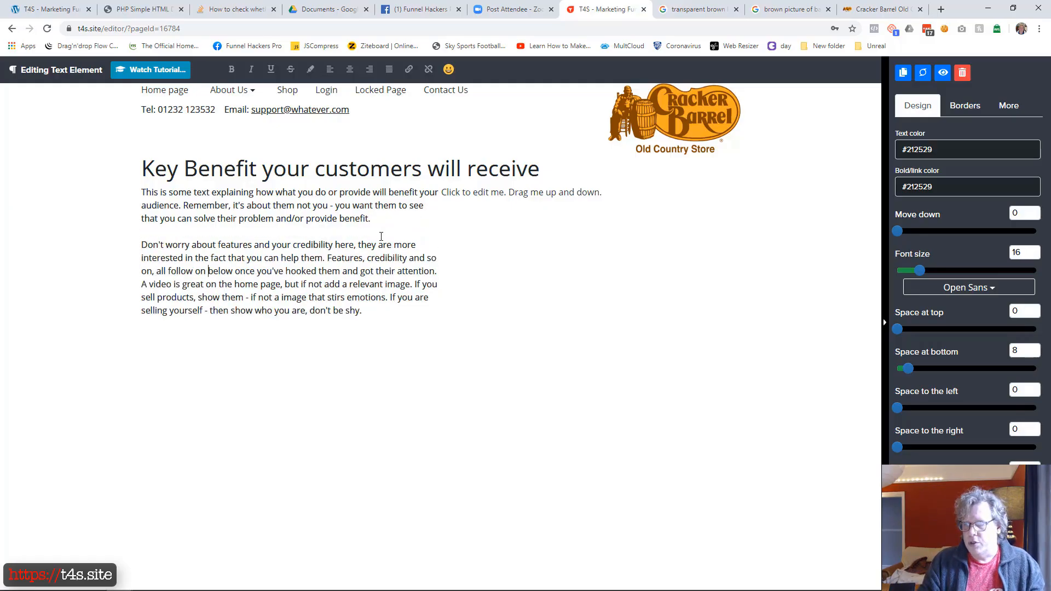
{"action": "key", "text": "Return"}
{"action": "key", "text": "Return"}
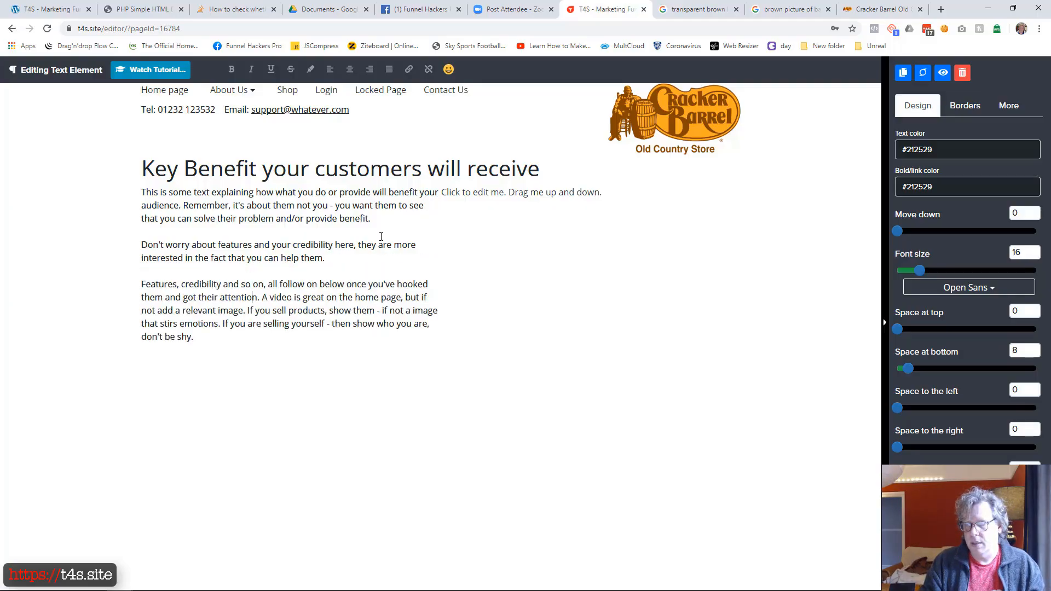
{"action": "key", "text": "Return"}
{"action": "key", "text": "Return"}
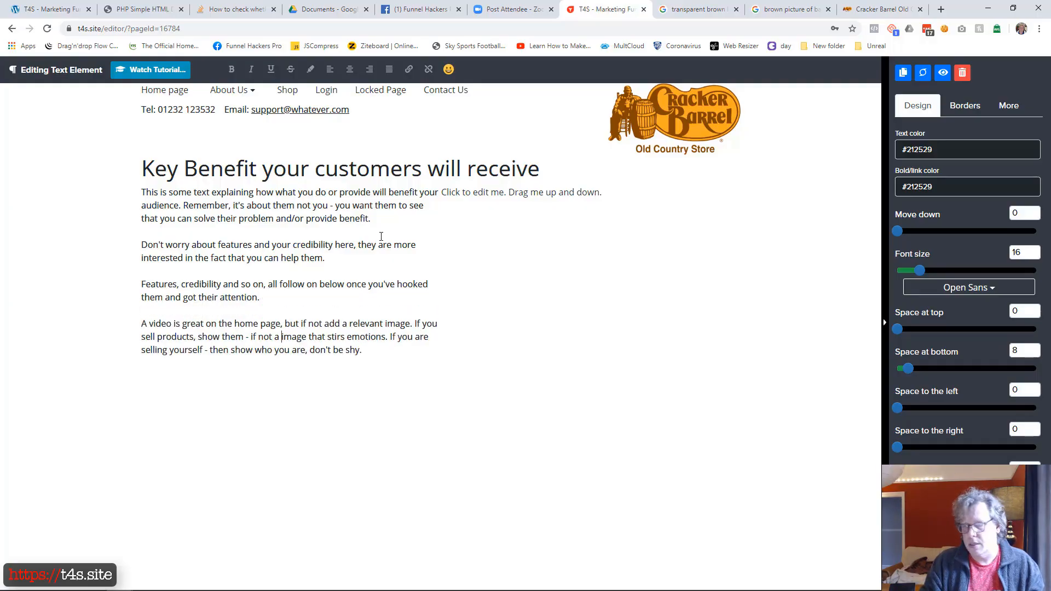
{"action": "key", "text": "Return"}
{"action": "key", "text": "Return"}
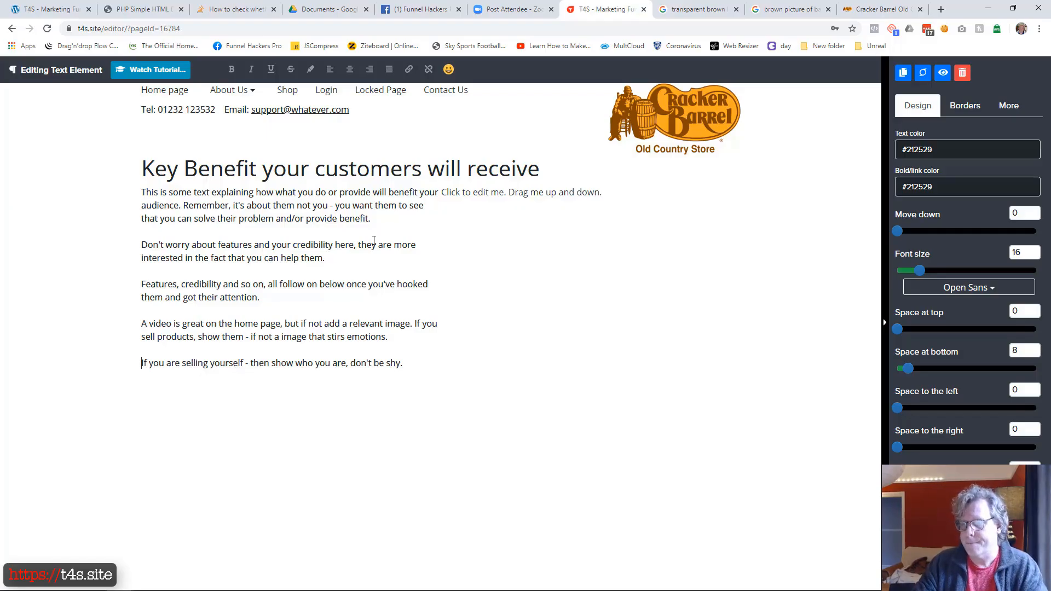
{"action": "left_click", "coordinate": [415, 411]}
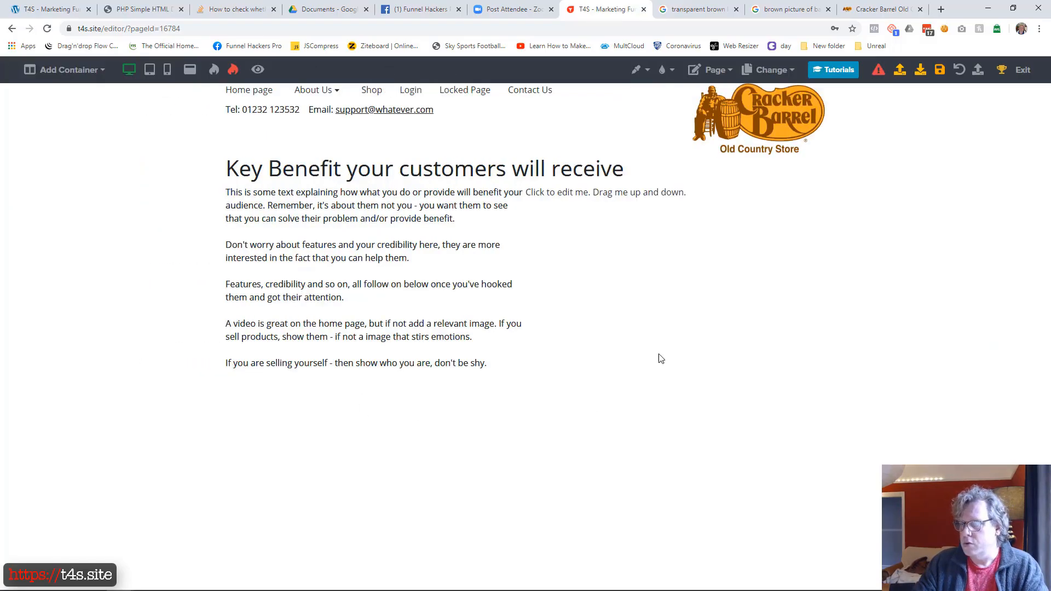
Step: Insert an Image element below the placeholder text in the second column and open it for editing
{"action": "left_click", "coordinate": [674, 203]}
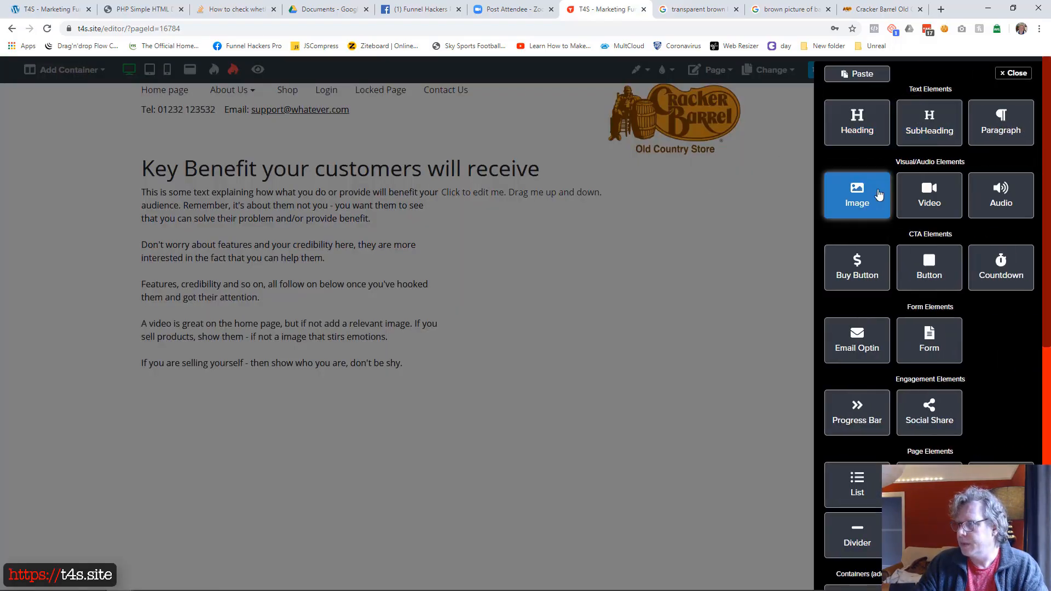
{"action": "left_click", "coordinate": [874, 204]}
{"action": "left_click", "coordinate": [649, 287]}
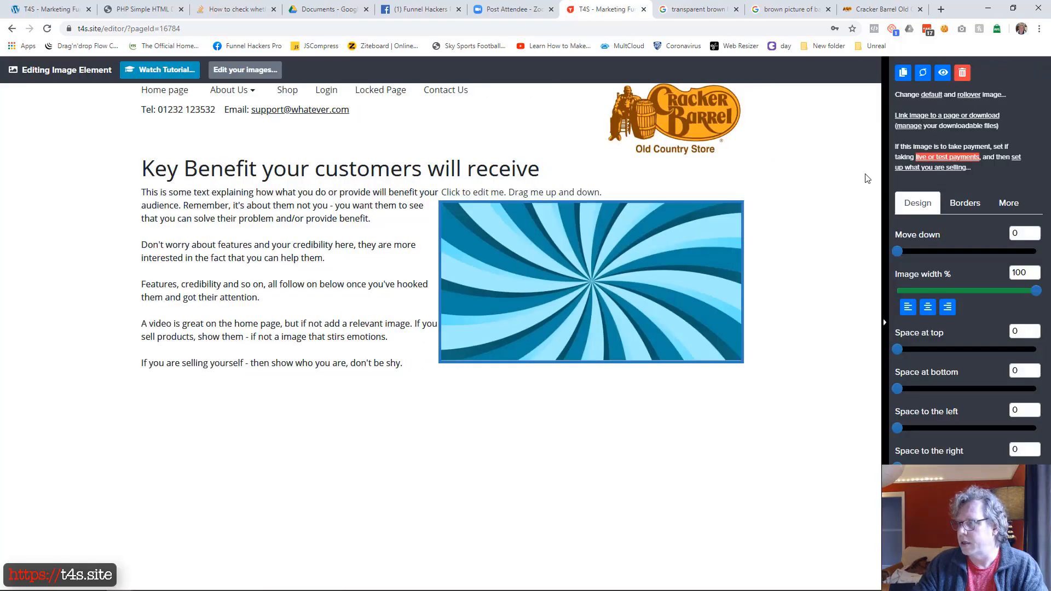
Step: Upload the stacked-barrels JPG photo from the Desktop to the Media Manager and use it as the second column's default image
{"action": "left_click", "coordinate": [930, 97]}
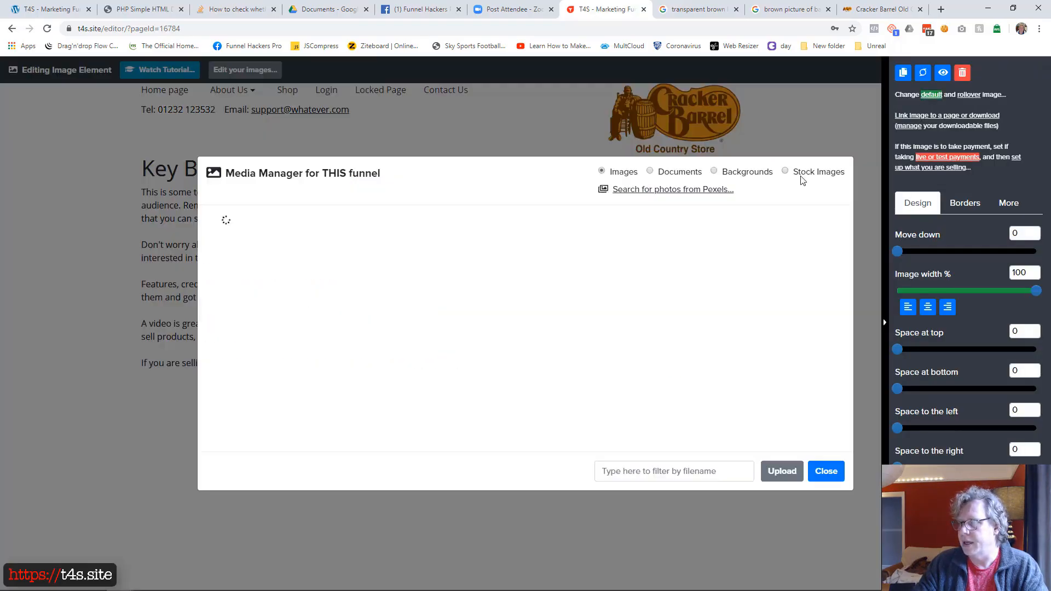
{"action": "left_click", "coordinate": [788, 471]}
{"action": "left_click", "coordinate": [527, 278]}
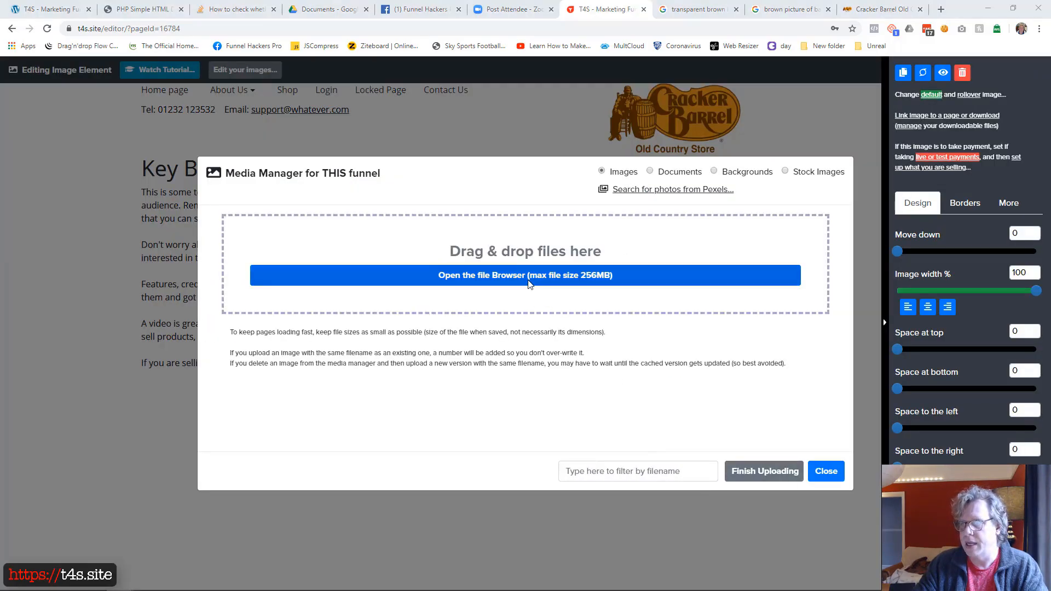
{"action": "double_click", "coordinate": [170, 77]}
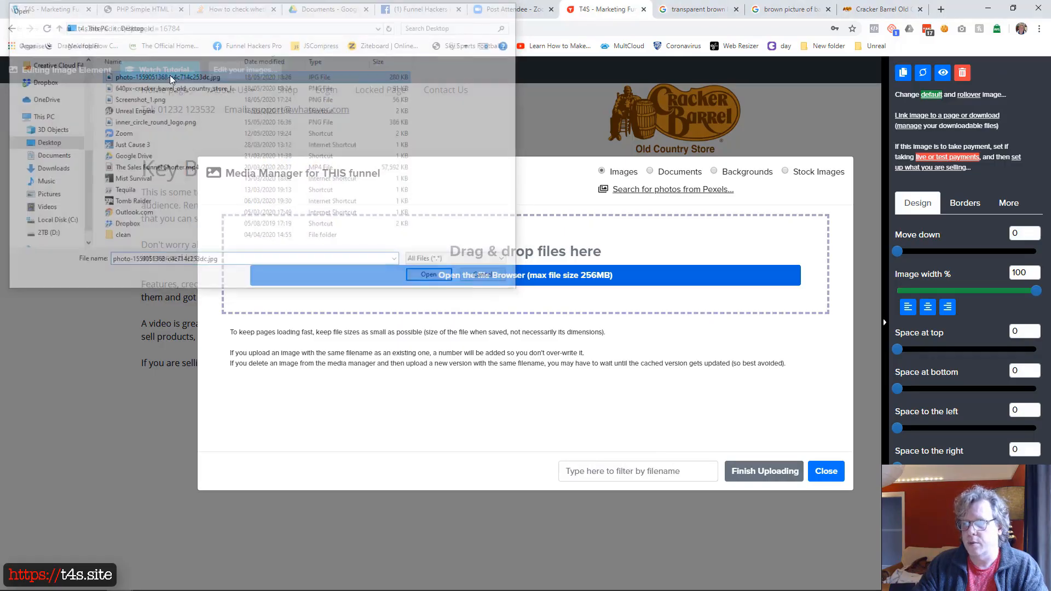
{"action": "left_click", "coordinate": [744, 474]}
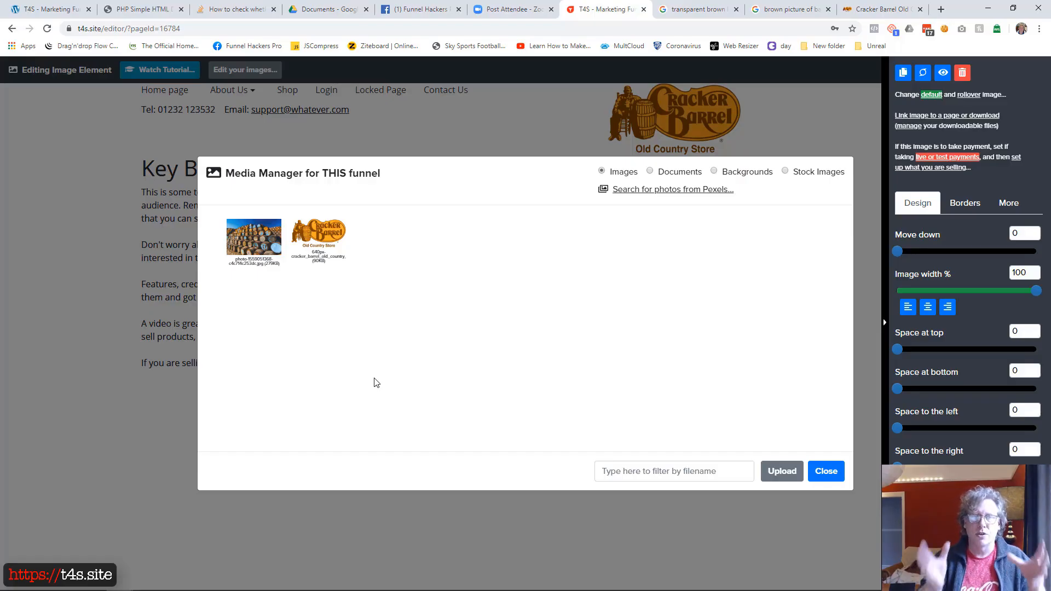
{"action": "left_click", "coordinate": [253, 247]}
{"action": "left_click", "coordinate": [696, 471]}
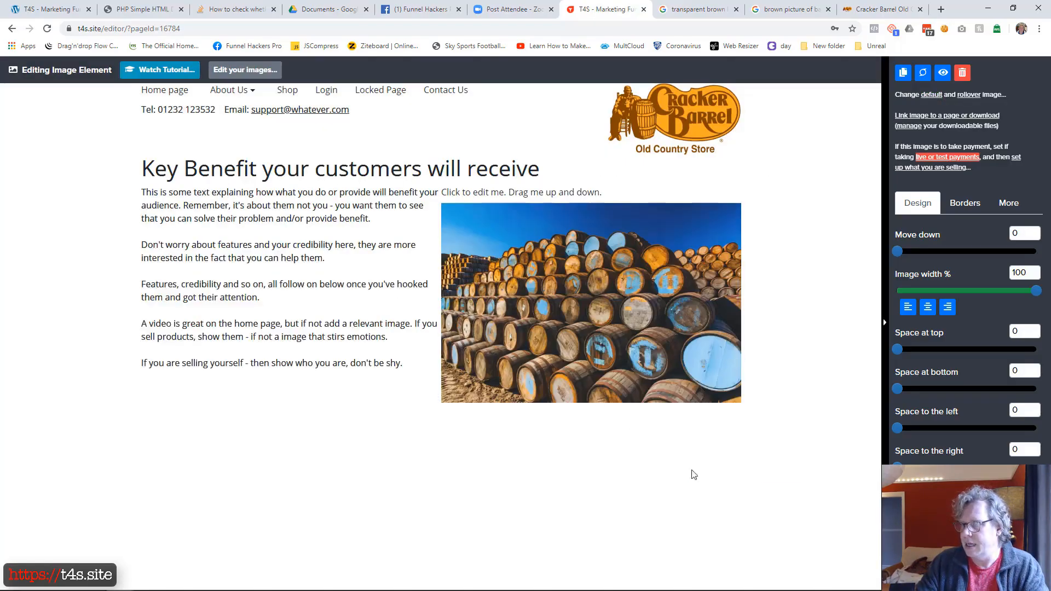
Step: Delete the placeholder text element above the barrel photo in the second column
{"action": "left_click", "coordinate": [547, 197]}
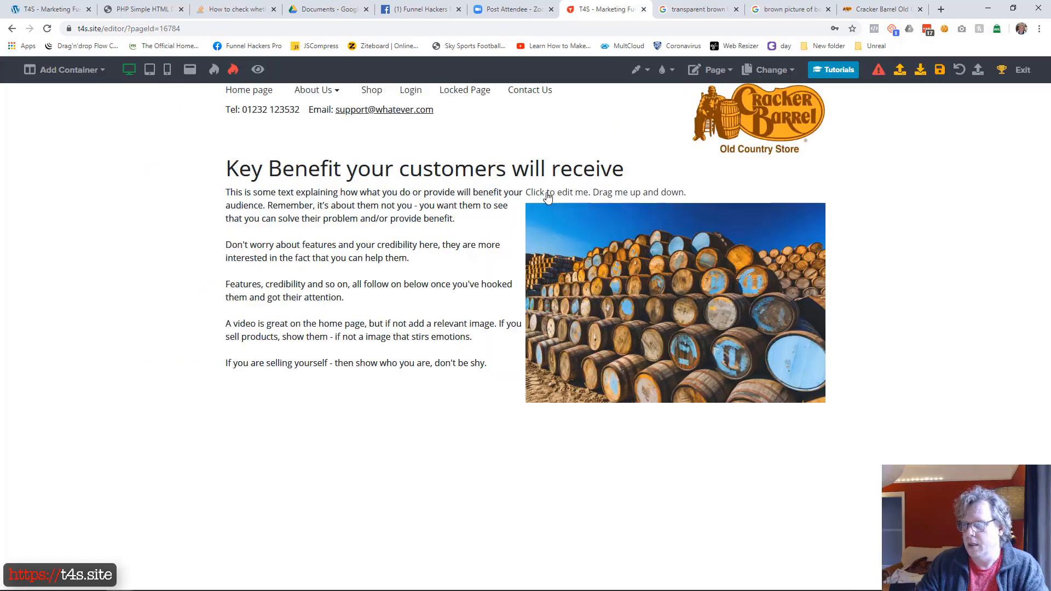
{"action": "left_click", "coordinate": [608, 196]}
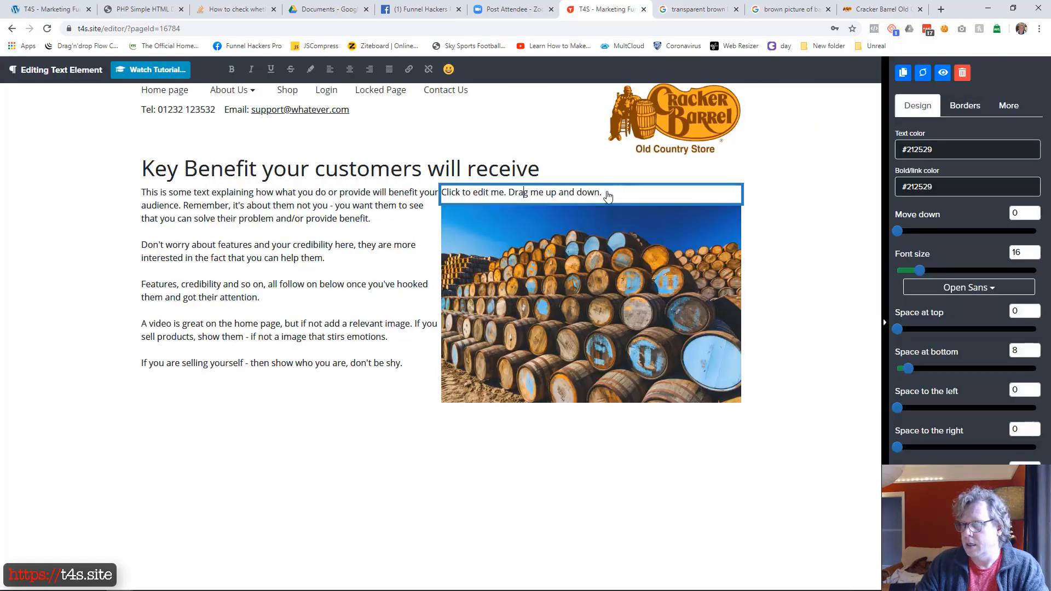
{"action": "left_click", "coordinate": [962, 72]}
{"action": "left_click", "coordinate": [603, 378]}
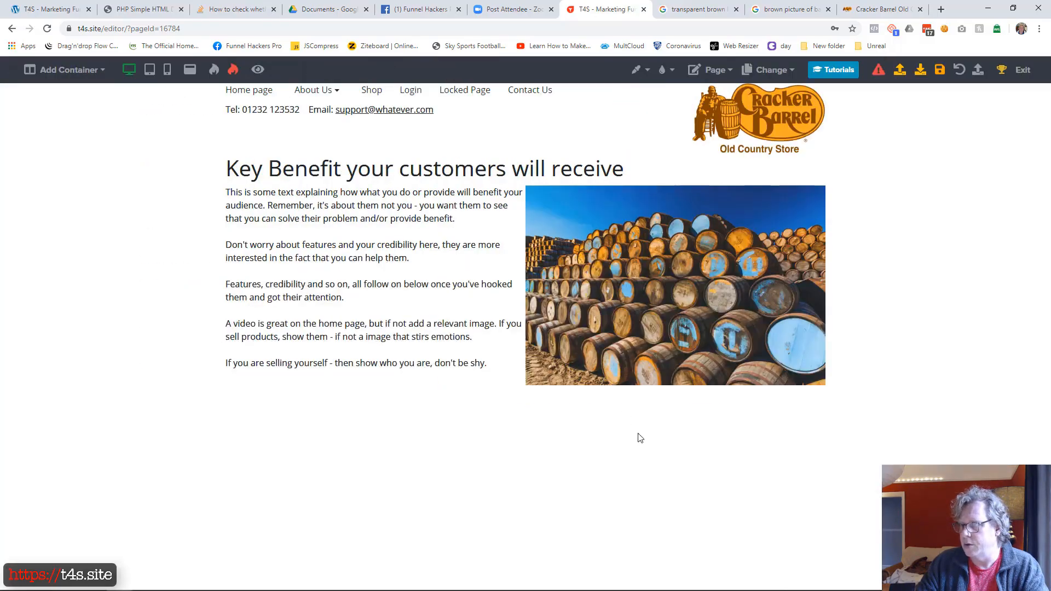
Step: Add a text element below the barrel photo with the caption "Use captions as they are often the second most read page element"
{"action": "left_click", "coordinate": [676, 386]}
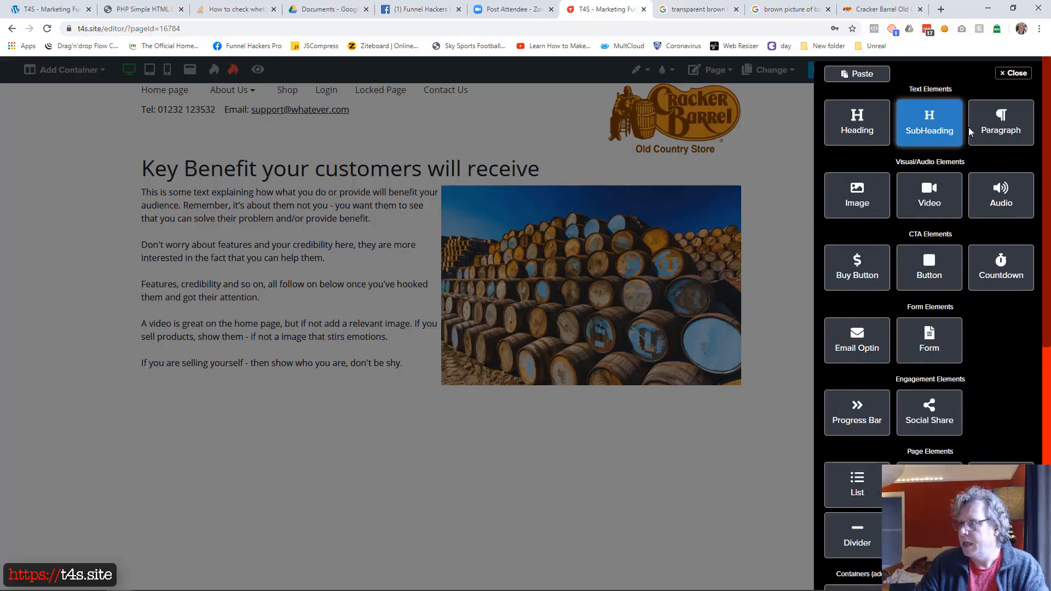
{"action": "left_click", "coordinate": [931, 124]}
{"action": "left_click", "coordinate": [565, 392]}
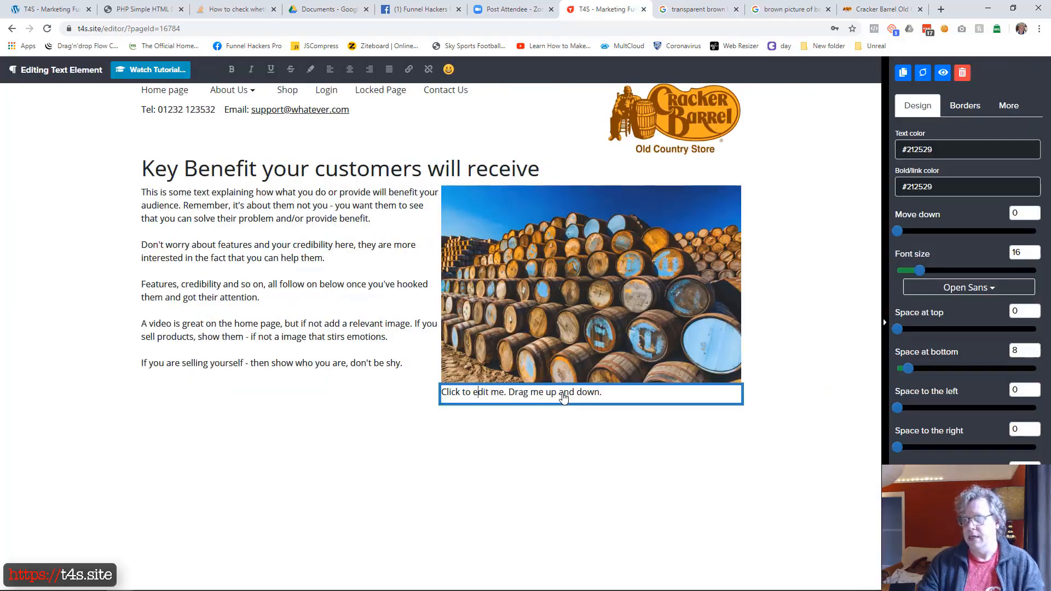
{"action": "triple_click", "coordinate": [564, 397]}
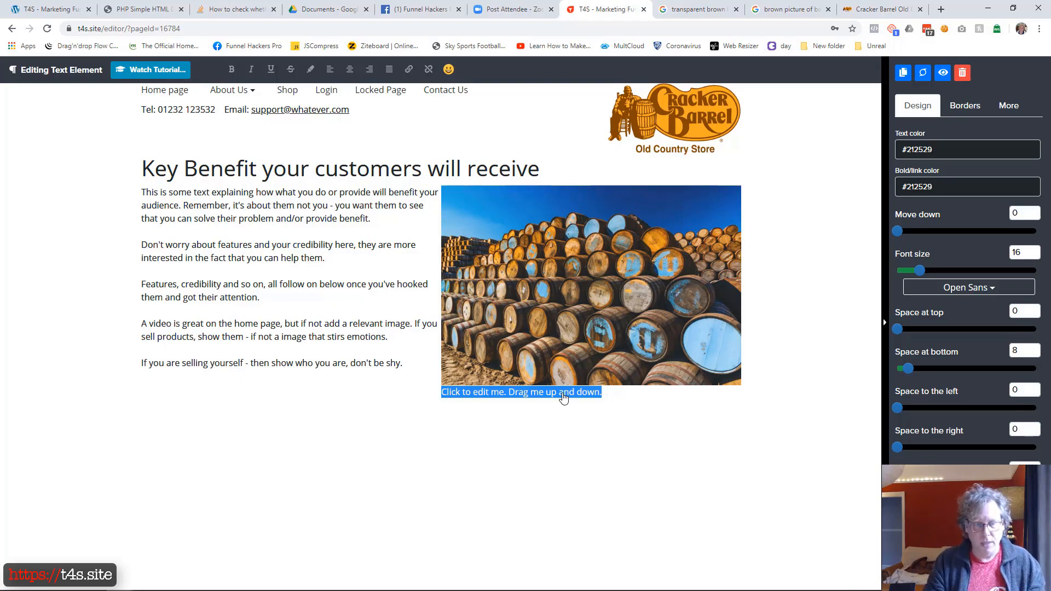
{"action": "type", "text": "Use captions as they are of"}
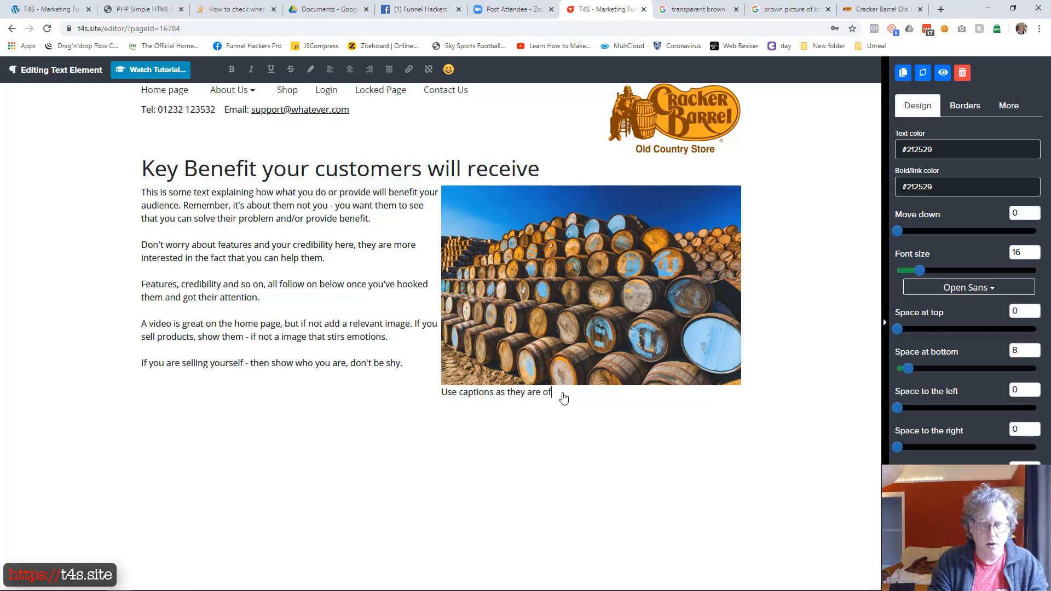
{"action": "type", "text": "ten the second "}
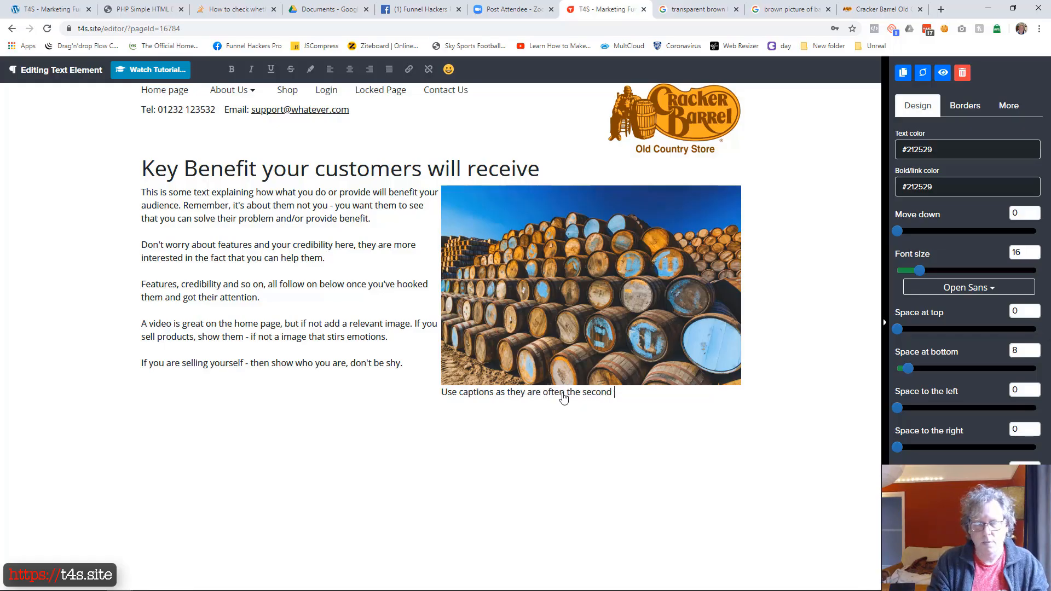
{"action": "type", "text": "most read page element"}
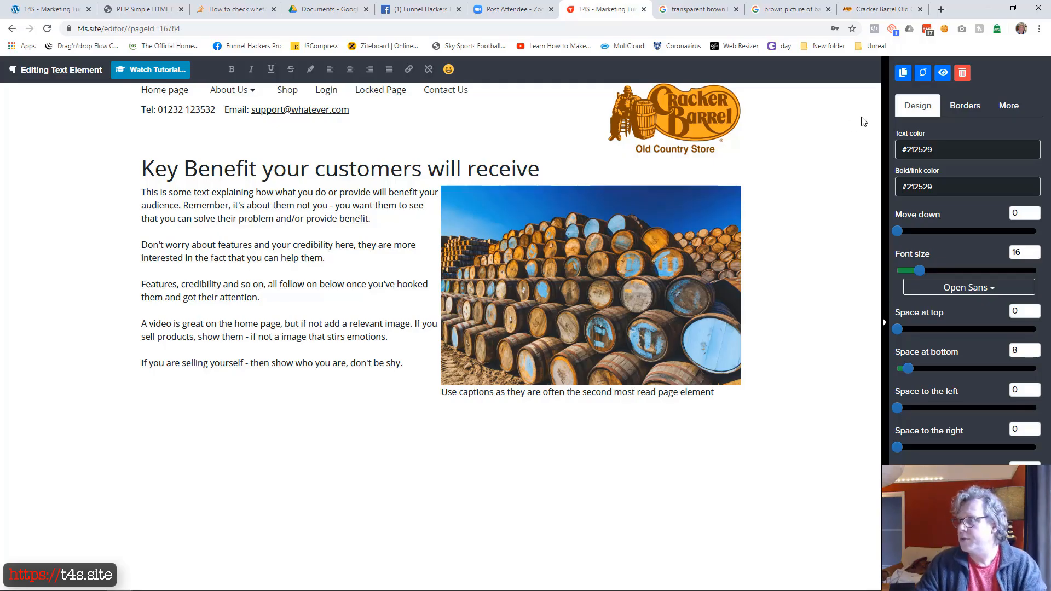
Step: Centre the photo caption, reduce its font size and move it down slightly from the image
{"action": "left_click", "coordinate": [348, 73]}
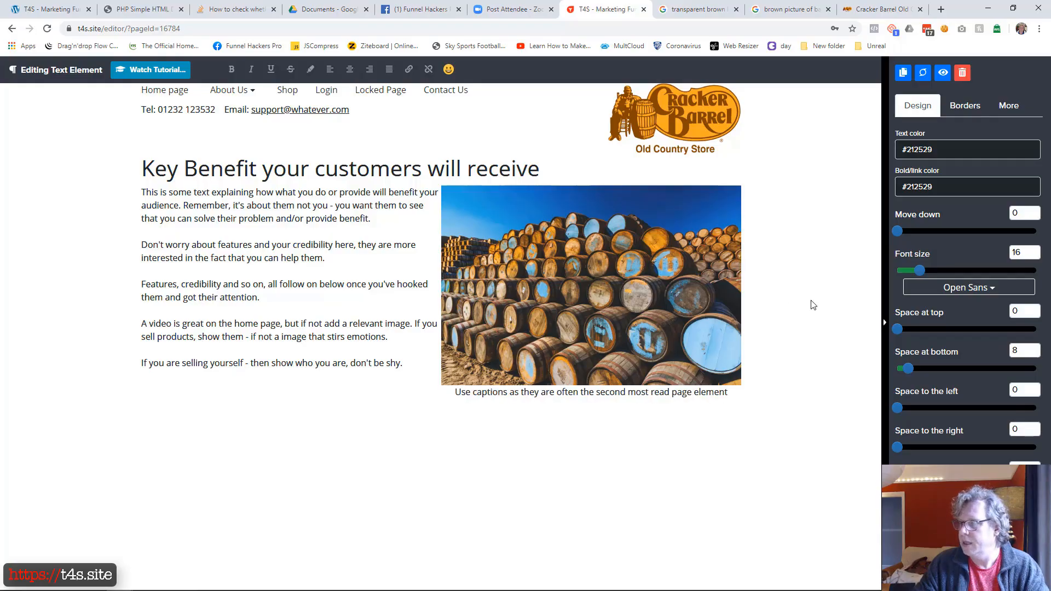
{"action": "left_click_drag", "start_coordinate": [919, 272], "coordinate": [918, 275]}
{"action": "left_click_drag", "start_coordinate": [899, 230], "coordinate": [905, 231]}
{"action": "left_click", "coordinate": [611, 522]}
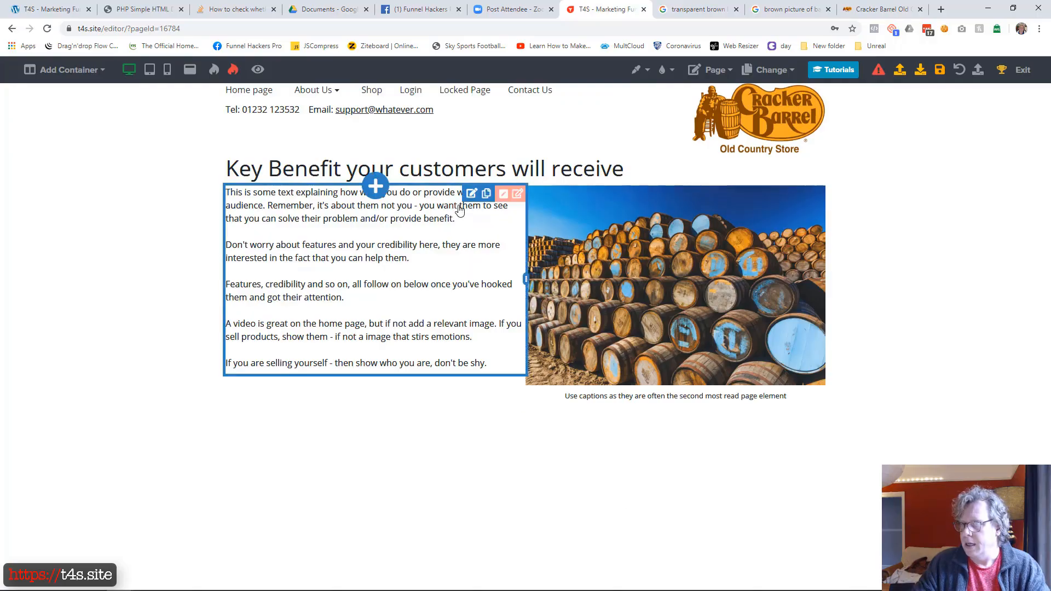
Step: Set the first text column's space to the right to 24
{"action": "left_click", "coordinate": [503, 194]}
{"action": "left_click_drag", "start_coordinate": [898, 310], "coordinate": [934, 311]}
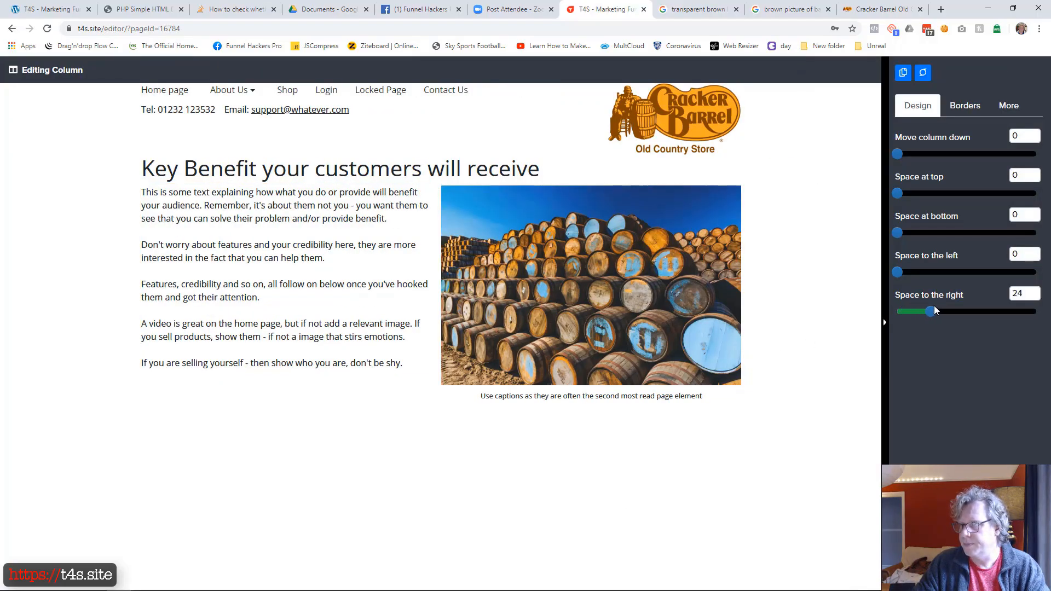
{"action": "left_click", "coordinate": [454, 484]}
Step: Justify the explanatory text in the column beside the barrel photo
{"action": "left_click", "coordinate": [445, 288]}
{"action": "left_click", "coordinate": [389, 70]}
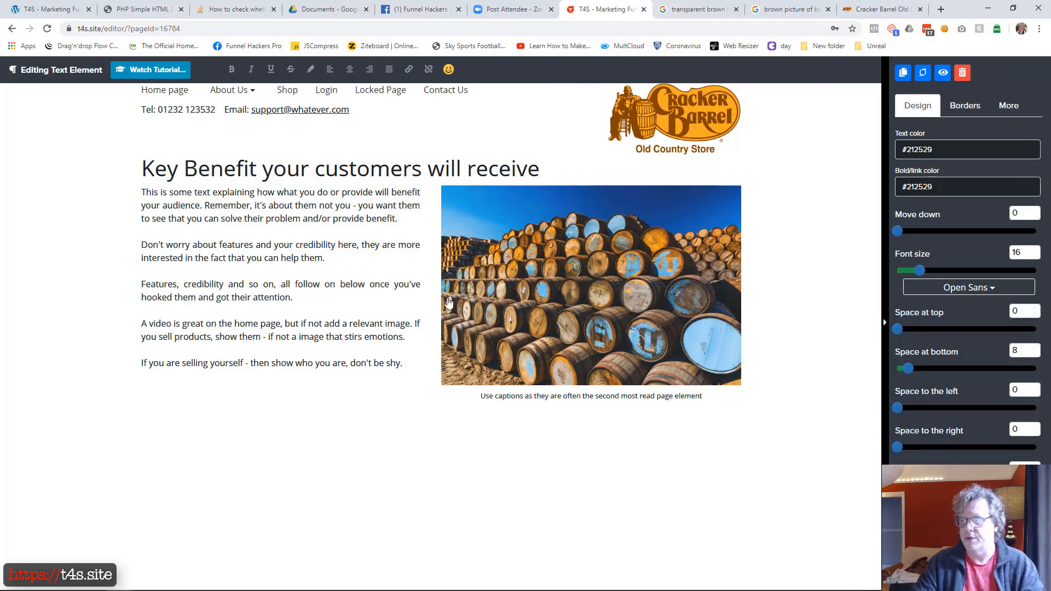
{"action": "left_click", "coordinate": [370, 412]}
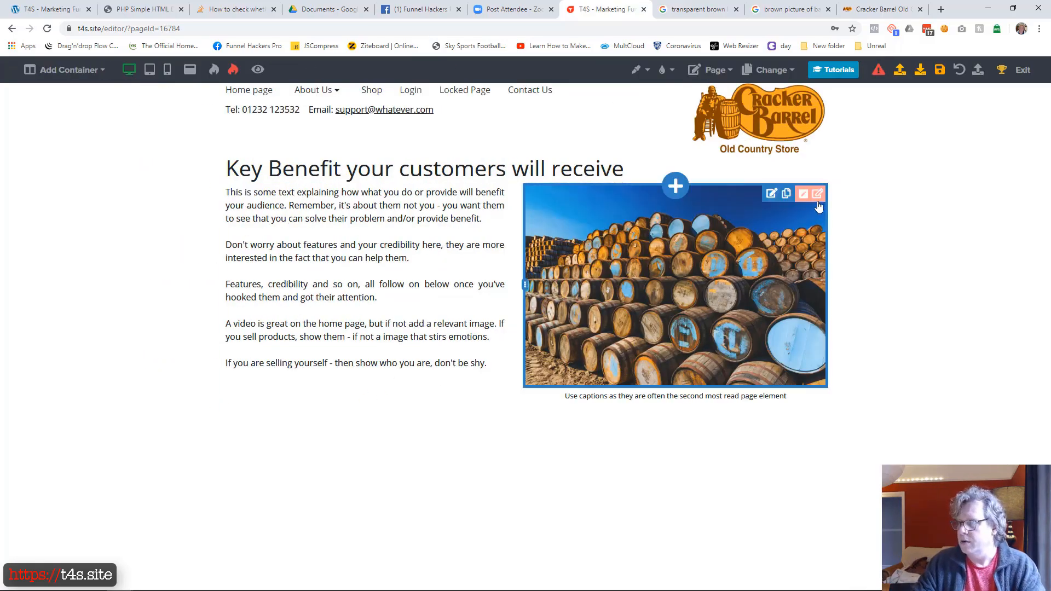
Step: Move the container holding the text and barrel photo down slightly to leave a gap below the headline
{"action": "left_click", "coordinate": [817, 193]}
{"action": "left_click_drag", "start_coordinate": [898, 156], "coordinate": [927, 153]}
{"action": "left_click", "coordinate": [536, 547]}
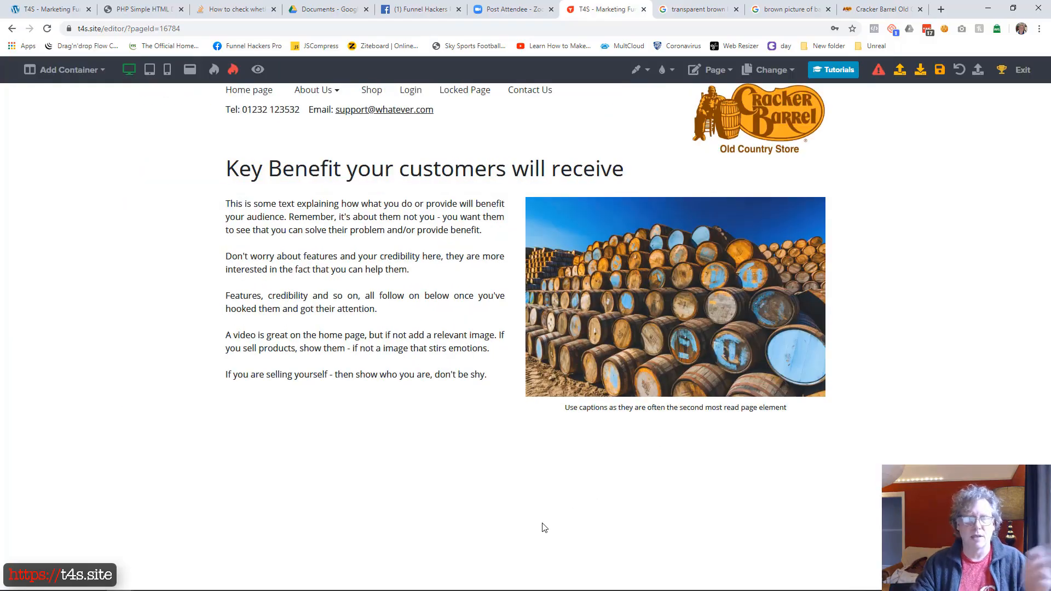
{"action": "left_click_drag", "start_coordinate": [0, 176], "coordinate": [642, 51]}
{"action": "scroll", "coordinate": [439, 323], "scroll_direction": "down", "scroll_amount": 3}
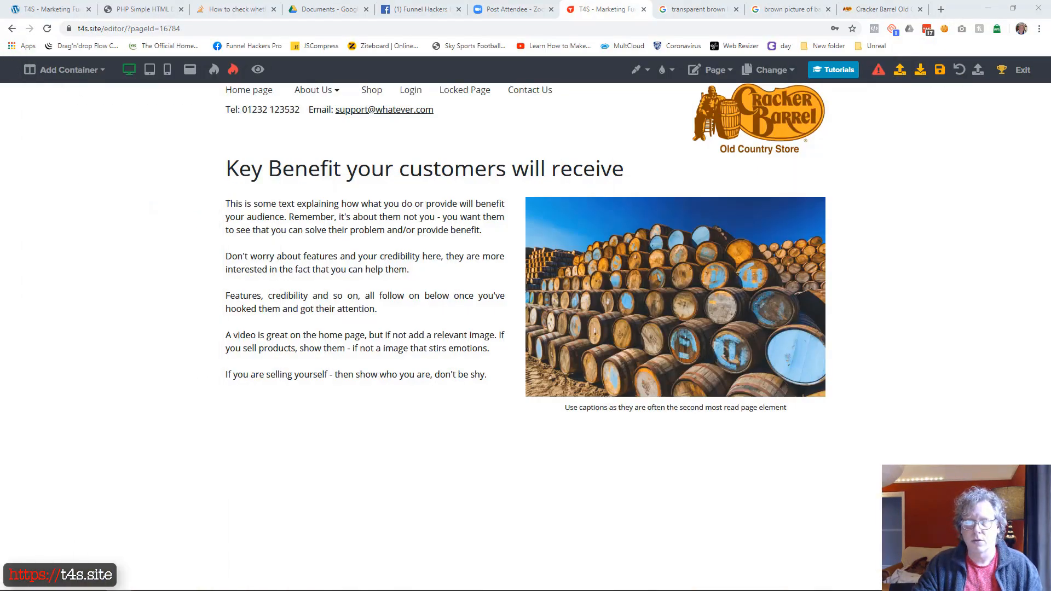
Step: Add a two-column container below the photo section and insert the subheading "A subheading to break up the page" in its first column
{"action": "left_click", "coordinate": [102, 72]}
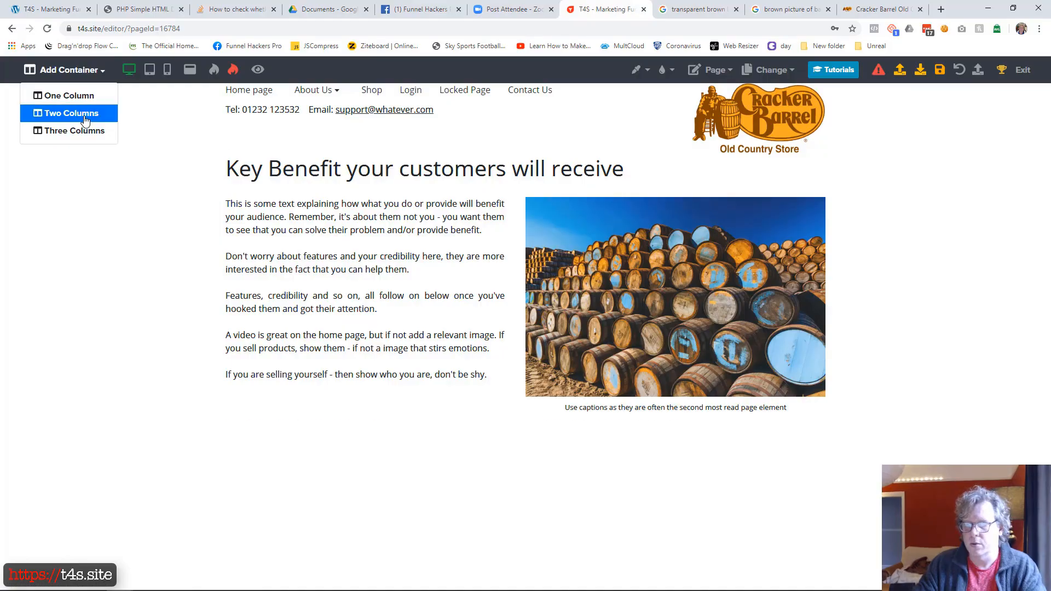
{"action": "left_click", "coordinate": [88, 113]}
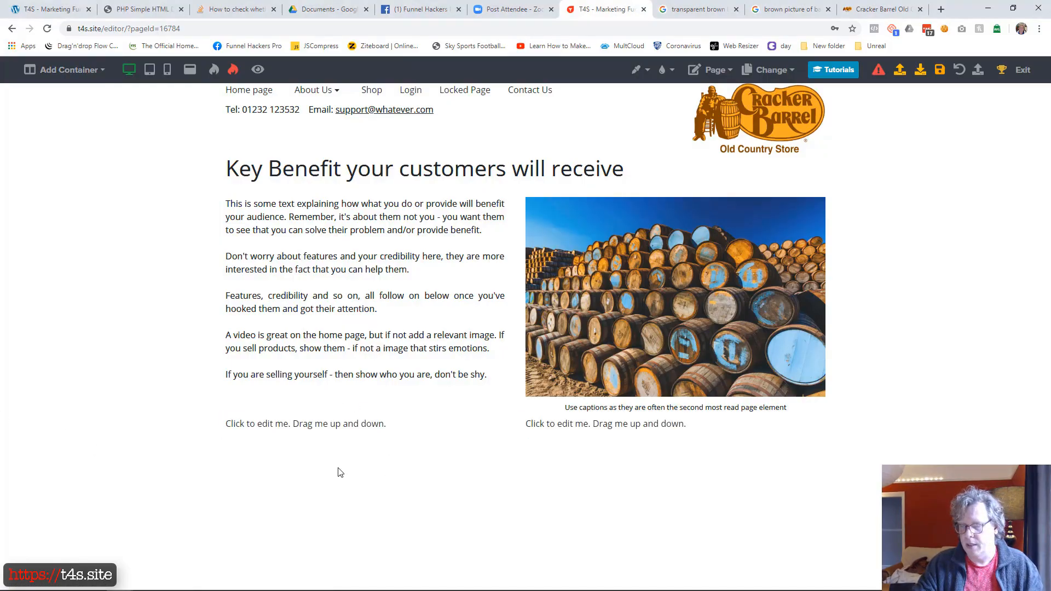
{"action": "left_click", "coordinate": [375, 439]}
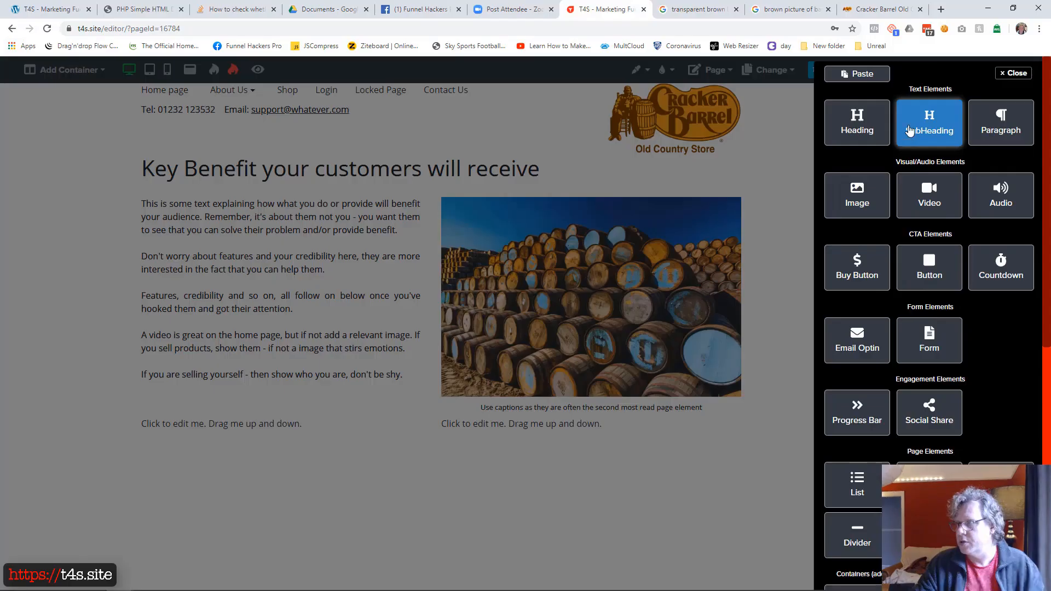
{"action": "left_click", "coordinate": [929, 124]}
{"action": "left_click", "coordinate": [248, 465]}
{"action": "key", "text": "ctrl+a"}
{"action": "type", "text": "A subheading to break up the page"}
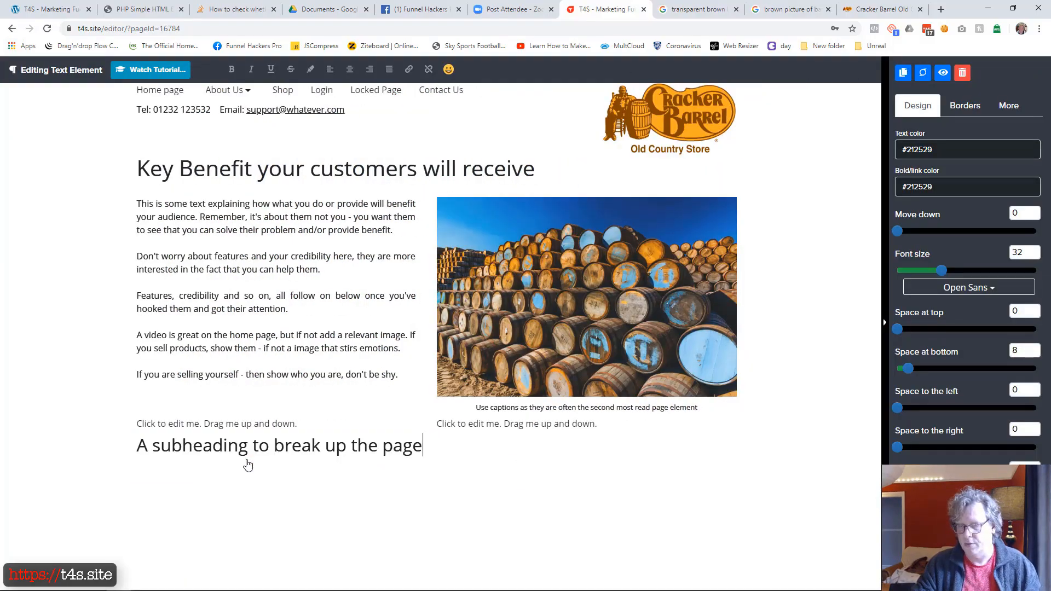
{"action": "left_click", "coordinate": [261, 492]}
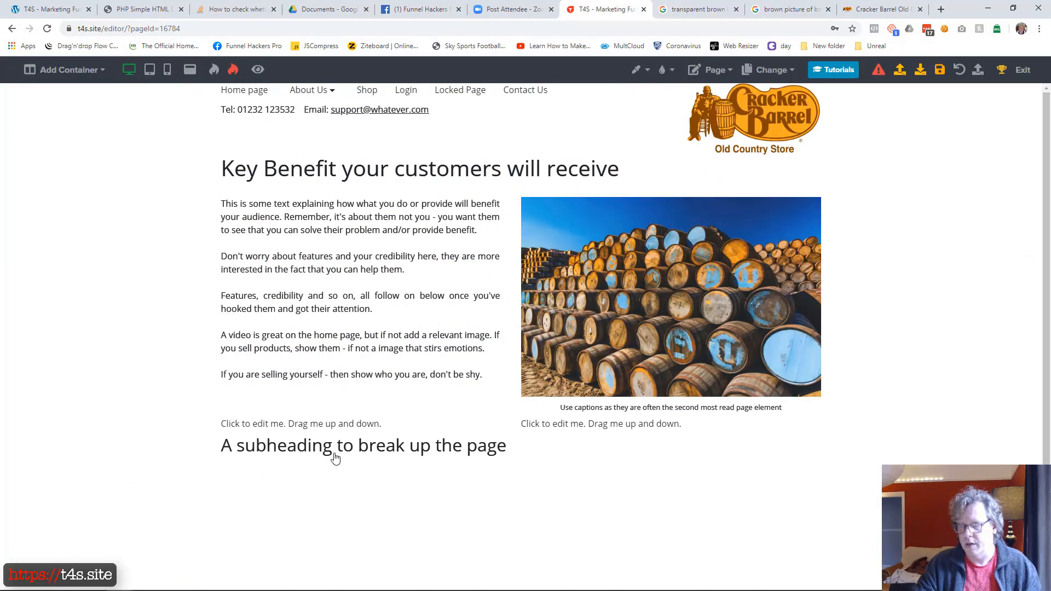
Step: Delete the placeholder text element above the new subheading
{"action": "left_click", "coordinate": [352, 430]}
{"action": "left_click", "coordinate": [961, 73]}
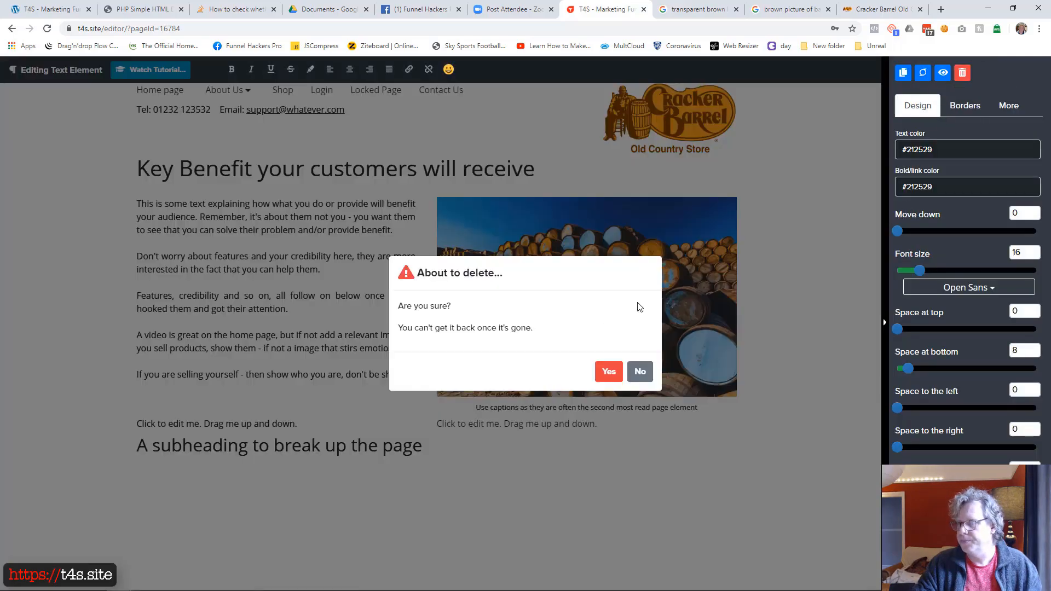
{"action": "left_click", "coordinate": [608, 371]}
Step: Insert a text element below the subheading and replace its placeholder with the copied text beginning "And then we have some more explanatory words"
{"action": "left_click", "coordinate": [376, 440]}
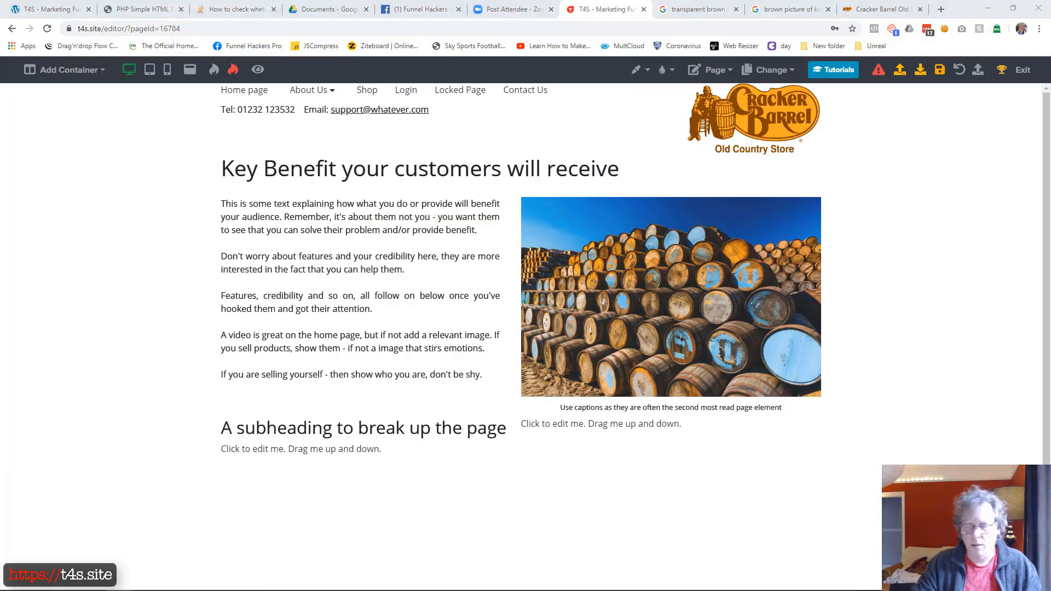
{"action": "left_click", "coordinate": [266, 450]}
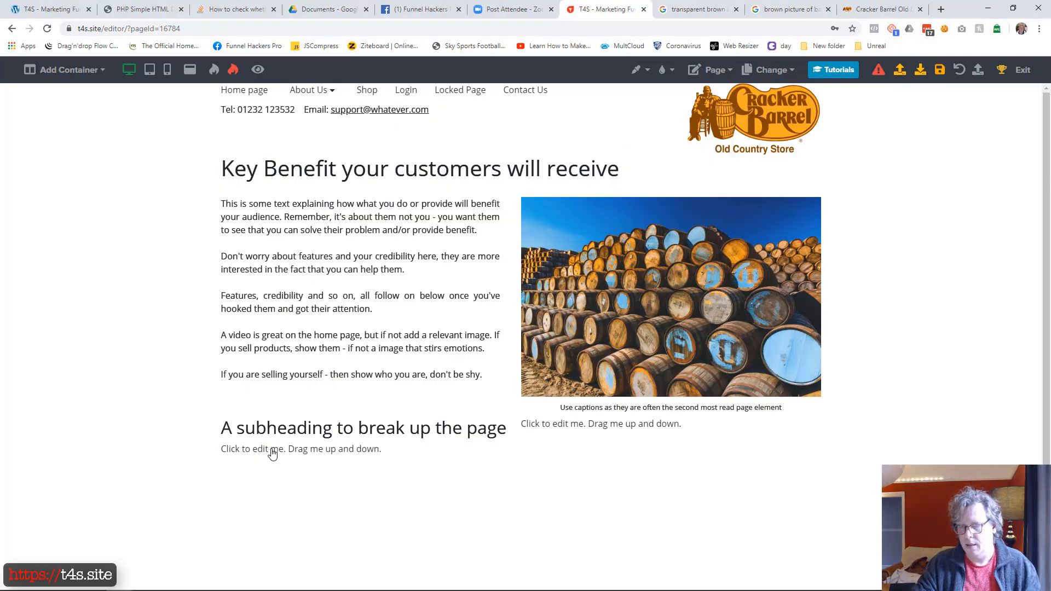
{"action": "left_click", "coordinate": [272, 454]}
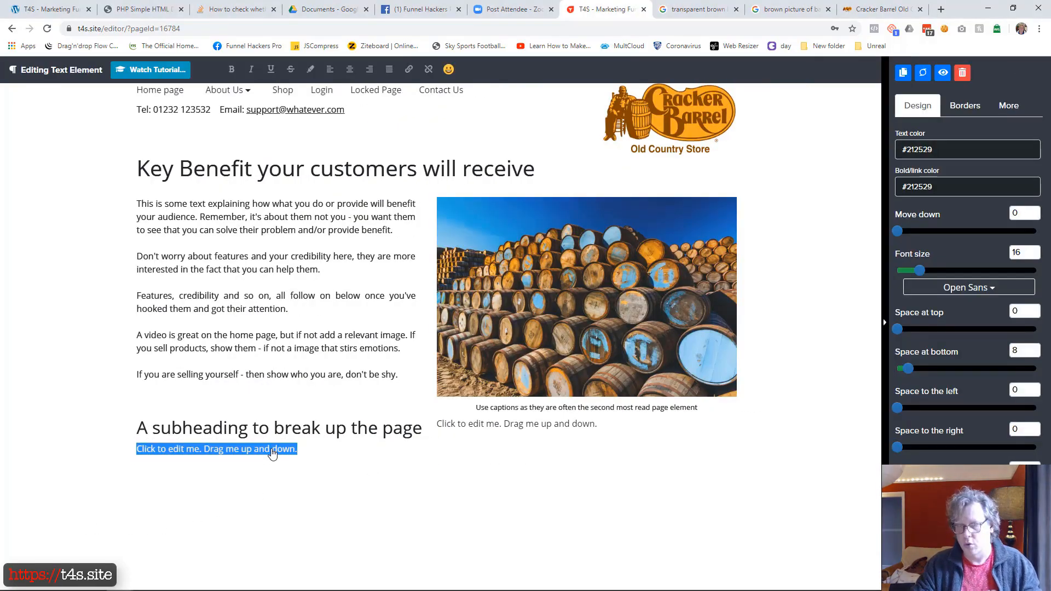
{"action": "key", "text": "ctrl+v"}
{"action": "key", "text": "ctrl+shift+c"}
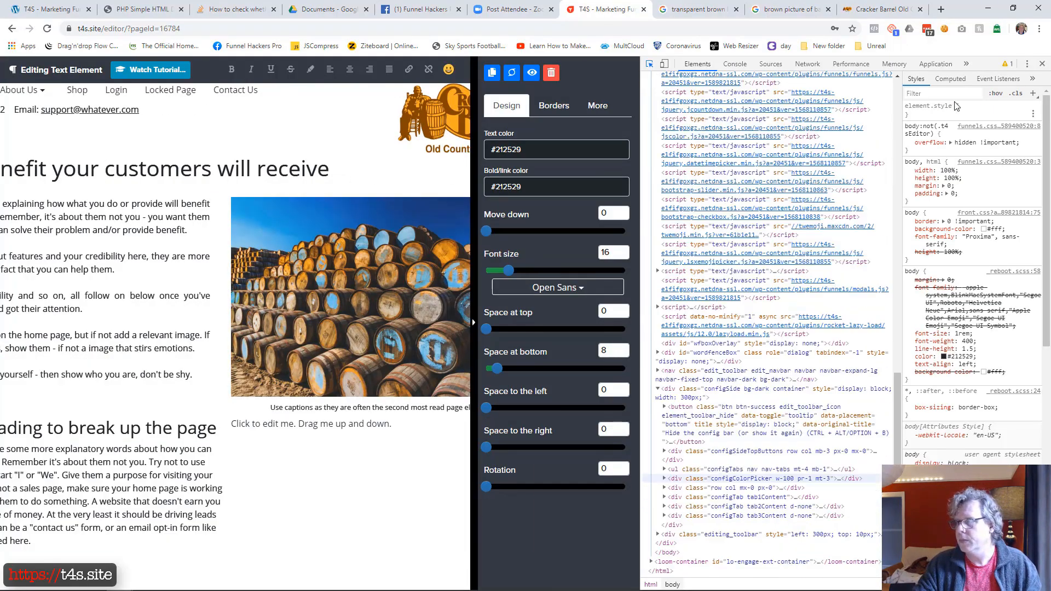
{"action": "left_click", "coordinate": [1043, 64]}
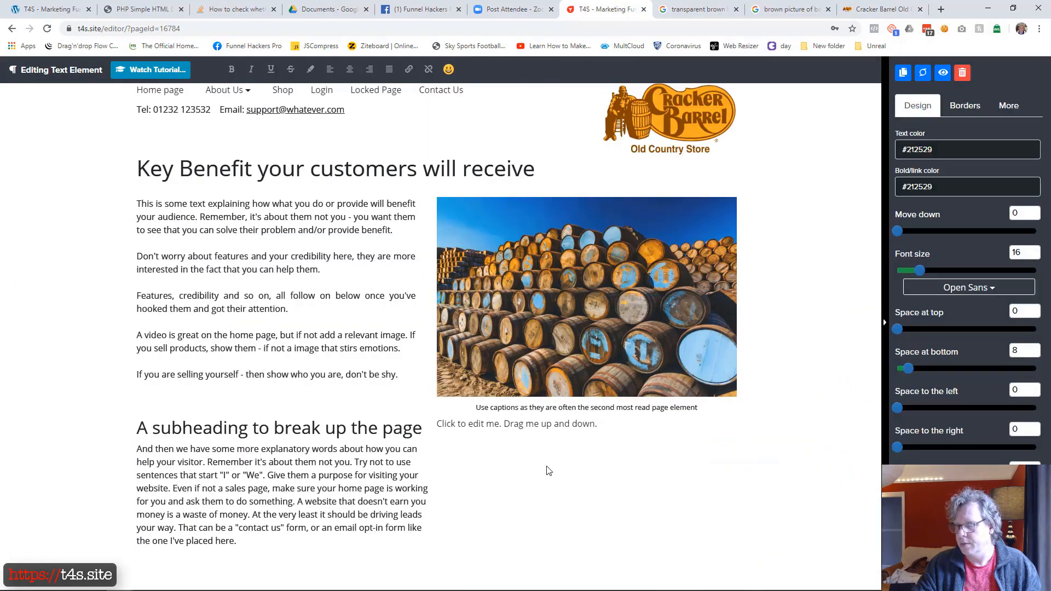
{"action": "left_click", "coordinate": [549, 470]}
Step: Split the text under the subheading with blank lines before "Give them a purpose" and "A website that doesn't earn you money"
{"action": "left_click", "coordinate": [367, 491]}
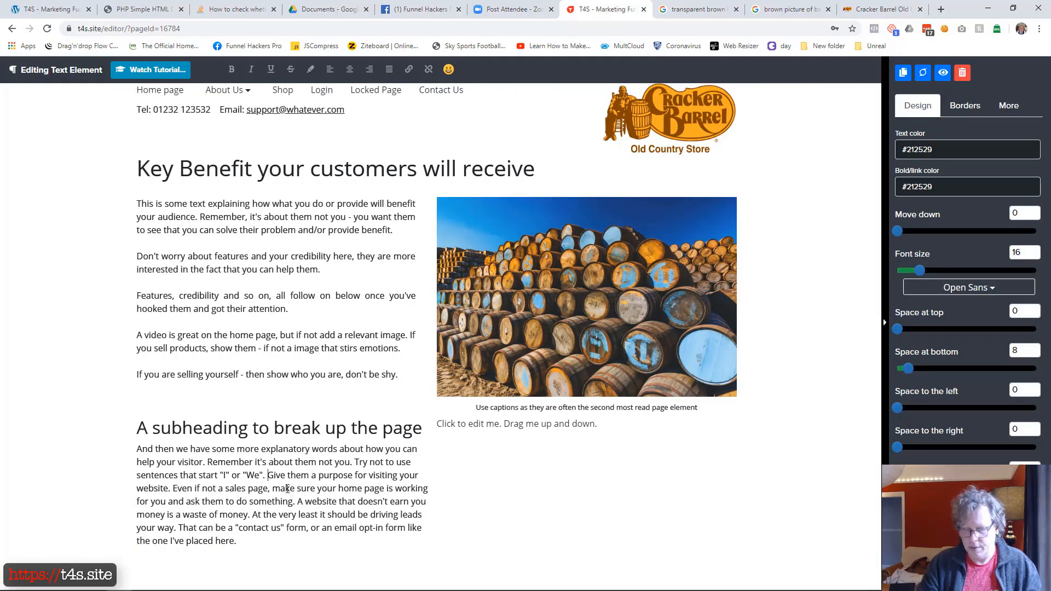
{"action": "key", "text": "Return"}
{"action": "key", "text": "Return"}
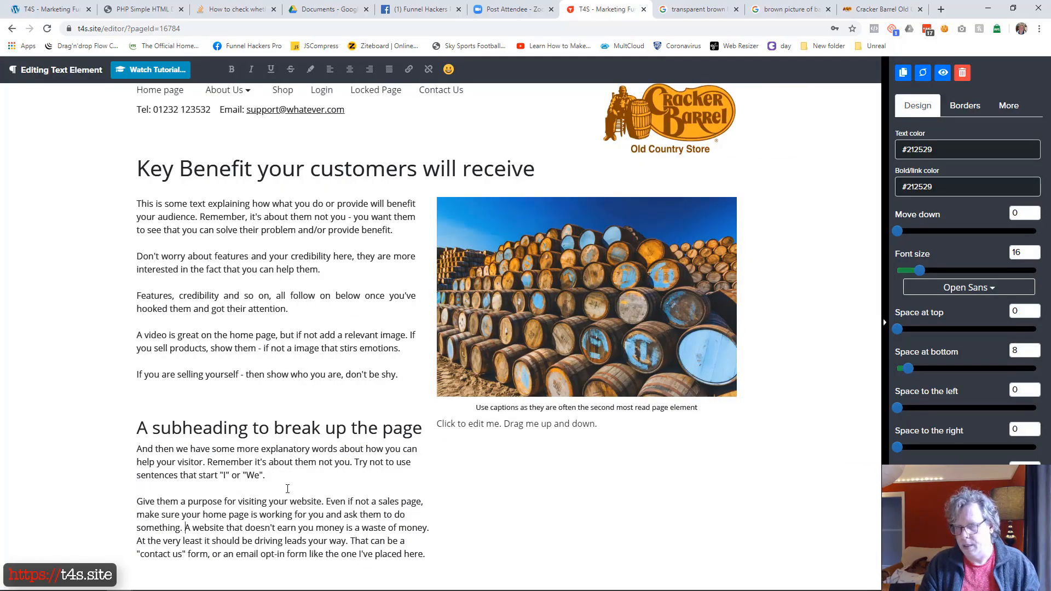
{"action": "key", "text": "Return"}
{"action": "key", "text": "Return"}
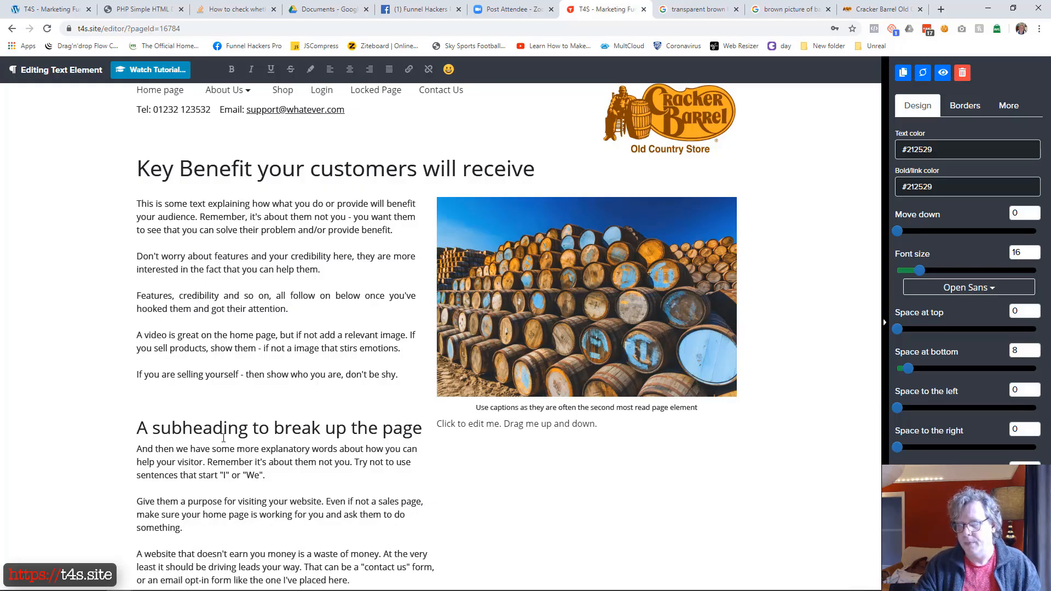
{"action": "left_click", "coordinate": [110, 429]}
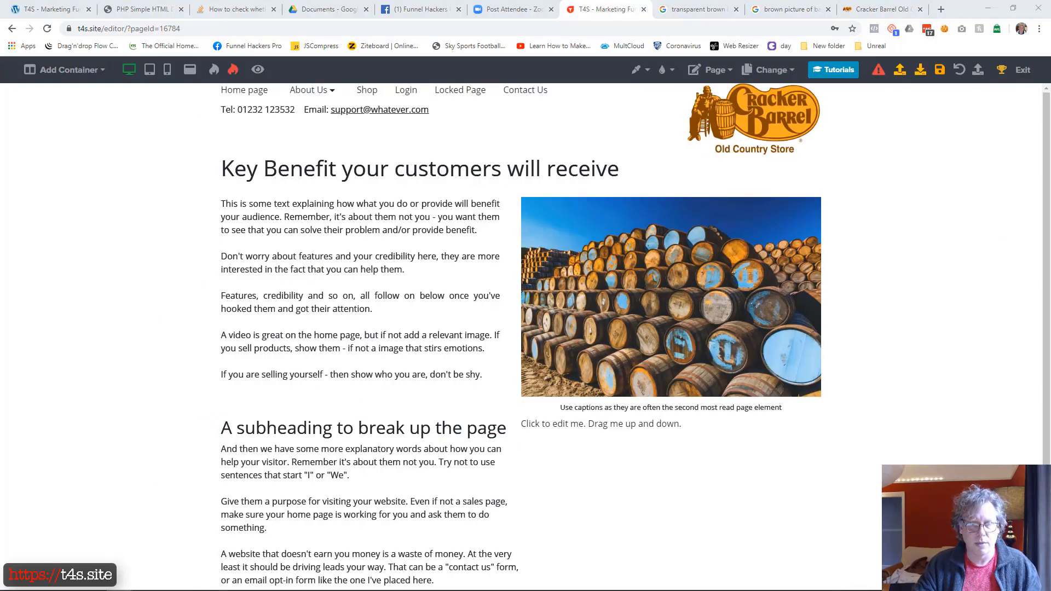
Step: Replace the second column's placeholder with "Join my email list and get some crazy awesome things - think benefits!" and insert an Email Optin below it
{"action": "left_click", "coordinate": [603, 430]}
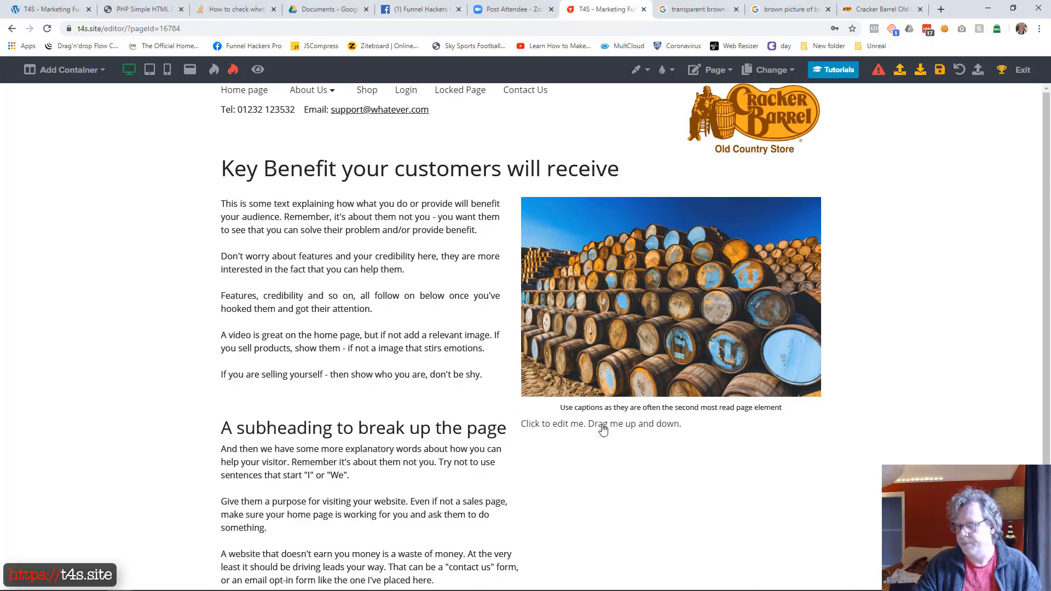
{"action": "left_click", "coordinate": [602, 430]}
{"action": "key", "text": "ctrl+a"}
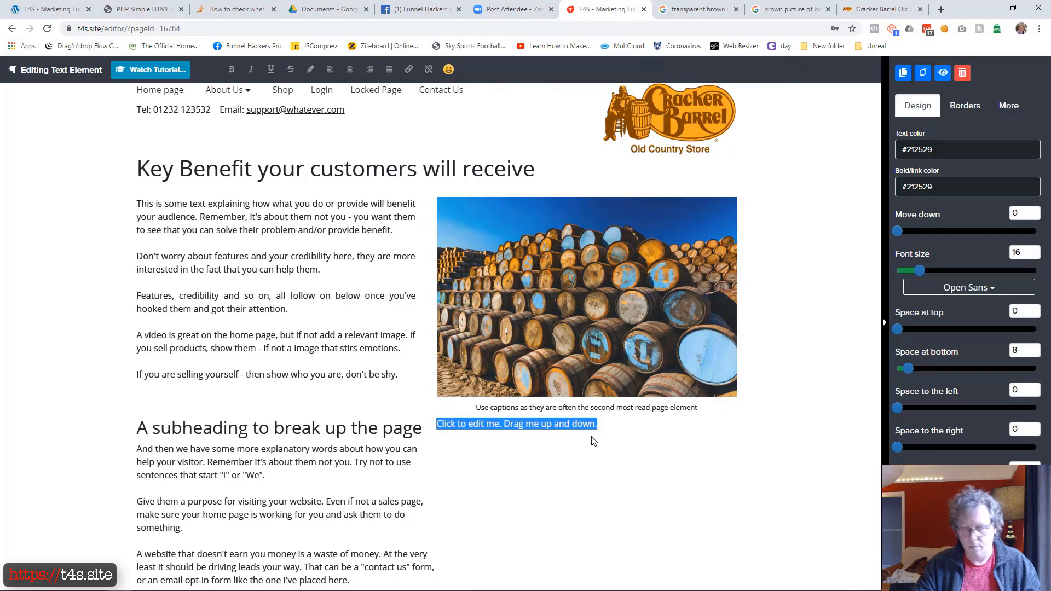
{"action": "key", "text": "ctrl+v"}
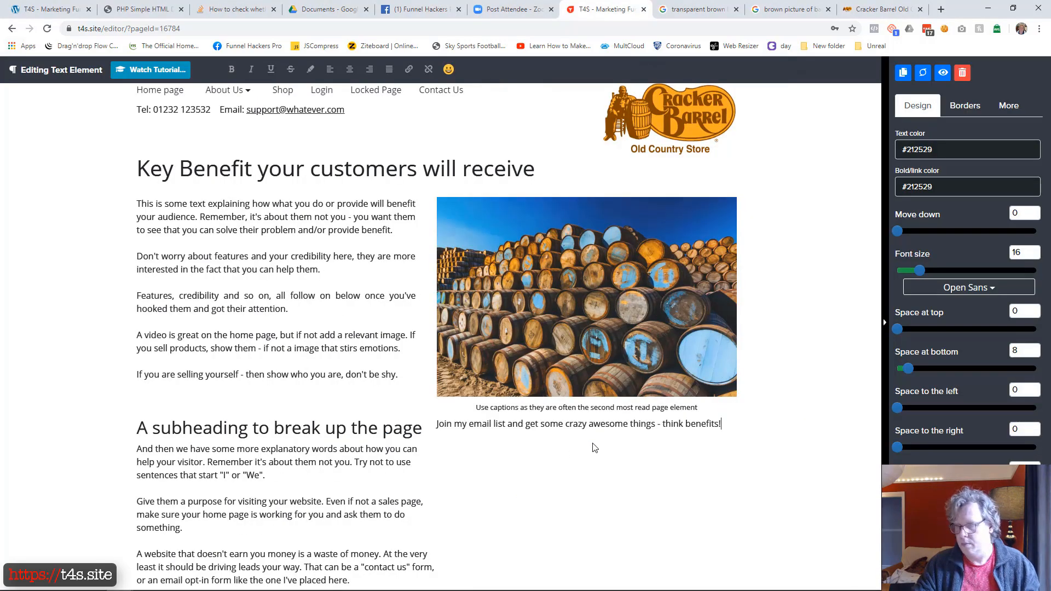
{"action": "left_click", "coordinate": [487, 517]}
{"action": "left_click", "coordinate": [669, 438]}
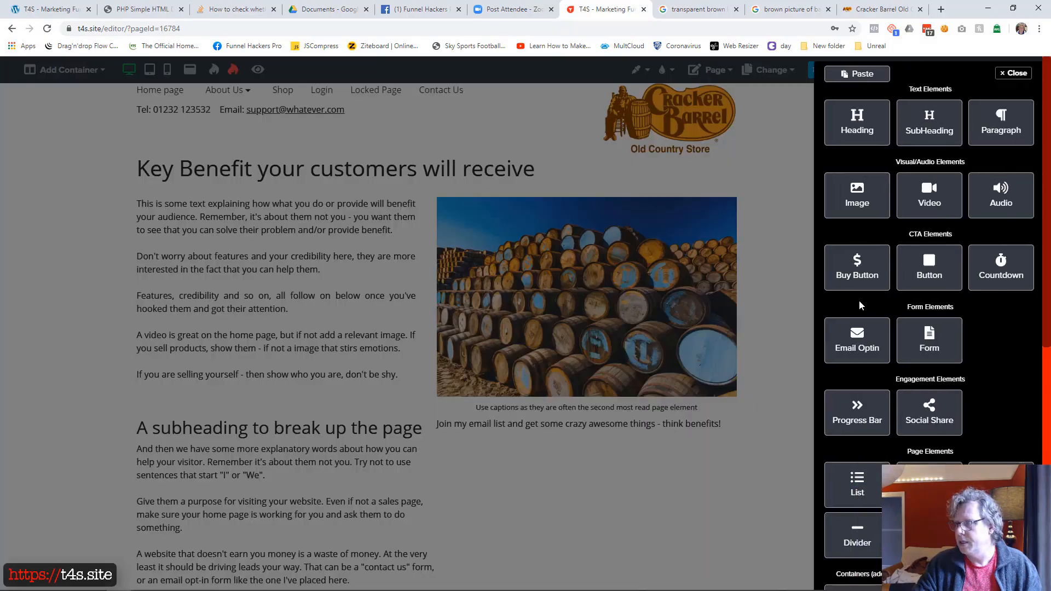
{"action": "left_click", "coordinate": [857, 340]}
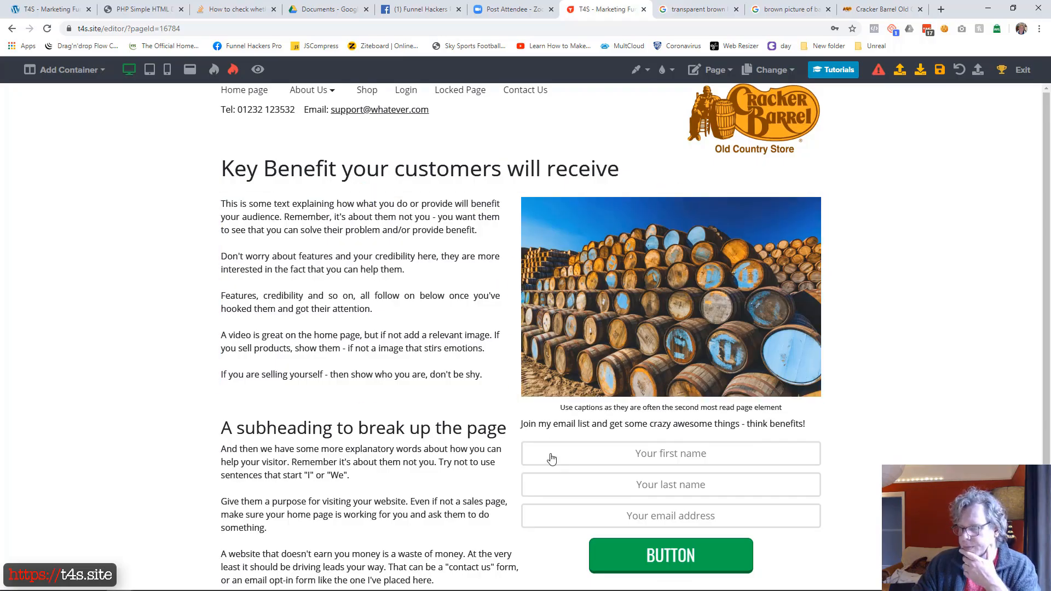
Step: Widen the subheading column so the opt-in column narrows, and centre the "Join my email list" text
{"action": "left_click_drag", "start_coordinate": [518, 518], "coordinate": [634, 501]}
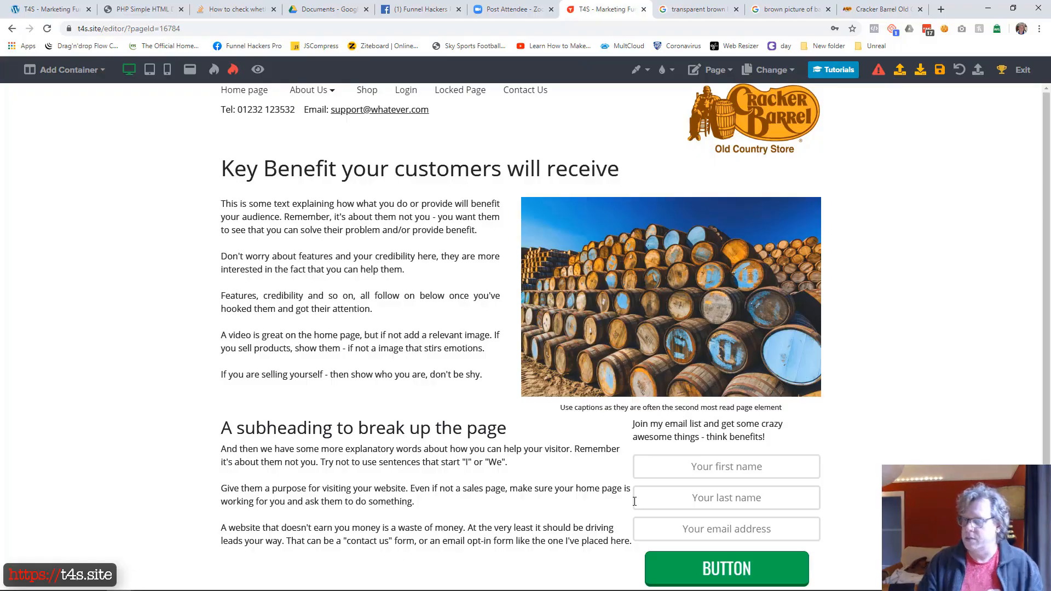
{"action": "left_click", "coordinate": [692, 431]}
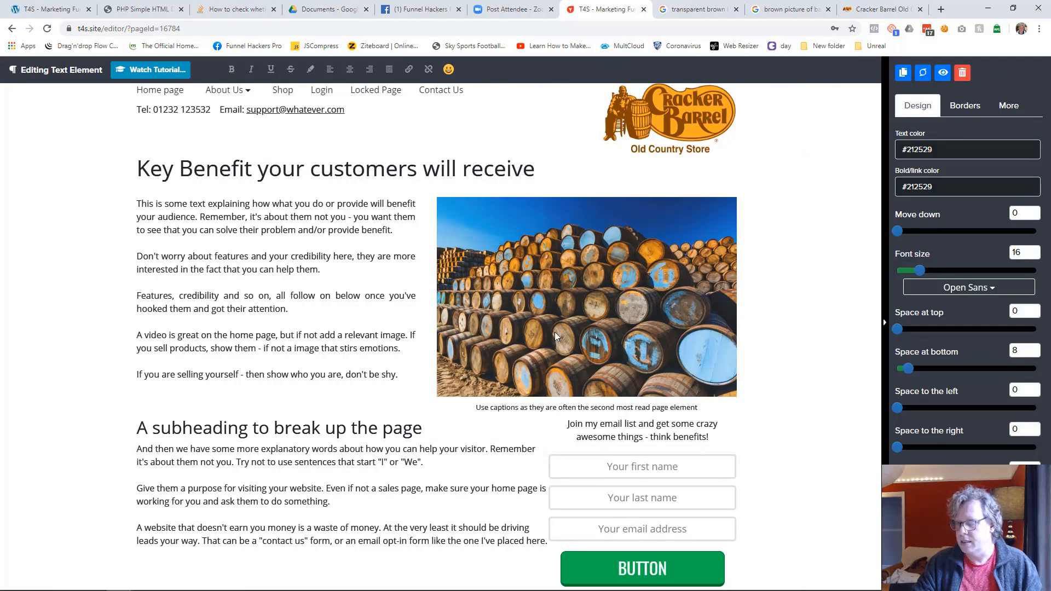
Step: Make the "Join my email list and get some crazy awesome things - think benefits!" text bold
{"action": "triple_click", "coordinate": [669, 436]}
{"action": "key", "text": "ctrl+b"}
{"action": "left_click", "coordinate": [793, 433]}
Step: Add a one-column container at the end of the page and replace its placeholder with "(c)2020 My Company Ltd"
{"action": "scroll", "coordinate": [330, 470], "scroll_direction": "down", "scroll_amount": 3}
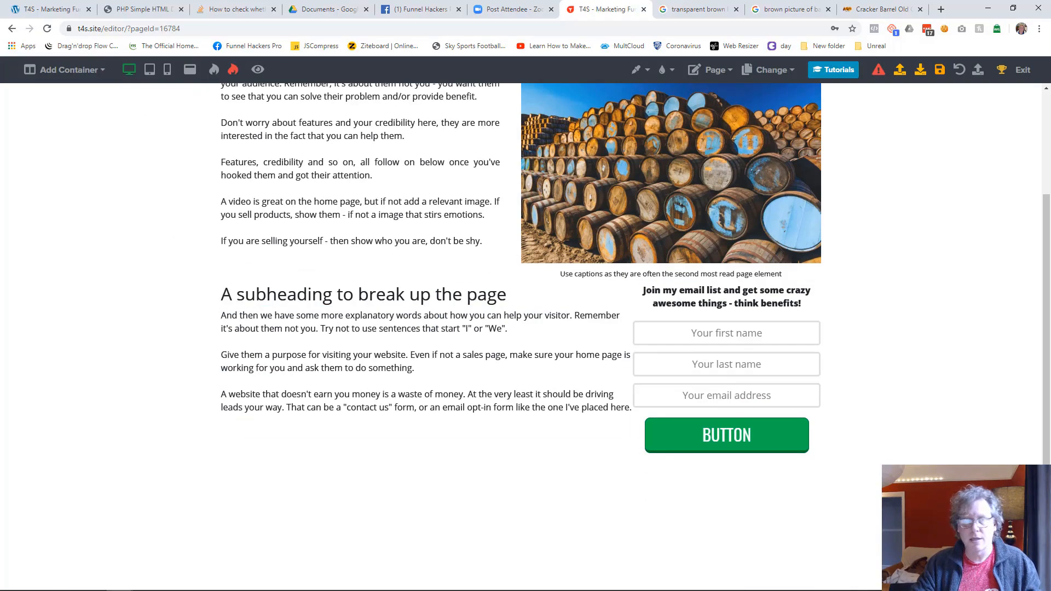
{"action": "left_click_drag", "start_coordinate": [0, 77], "coordinate": [695, 4]}
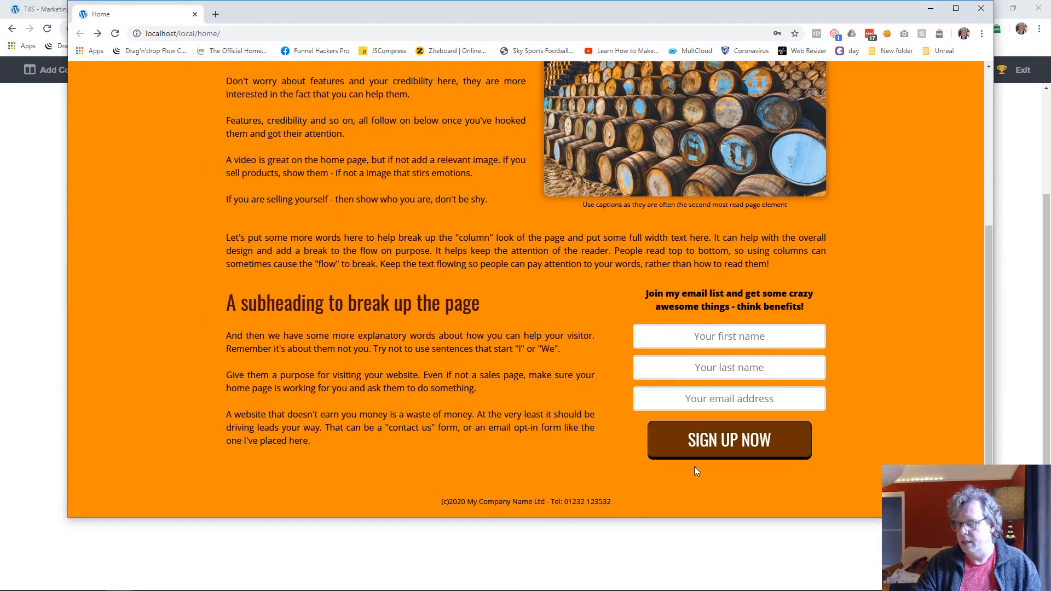
{"action": "left_click_drag", "start_coordinate": [625, 504], "coordinate": [420, 507]}
{"action": "left_click_drag", "start_coordinate": [798, 10], "coordinate": [0, 11]}
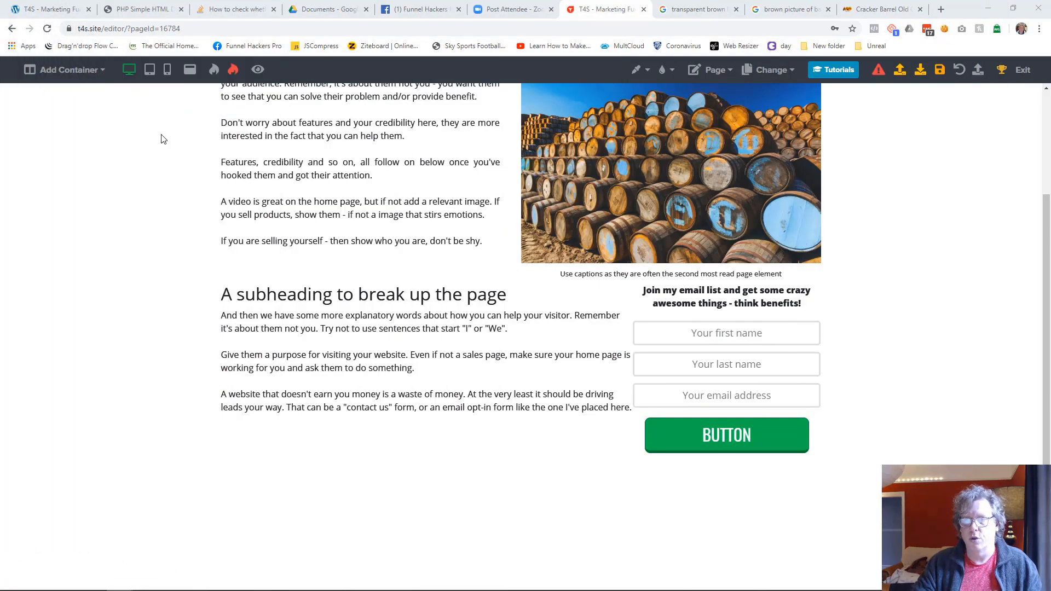
{"action": "left_click", "coordinate": [66, 69]}
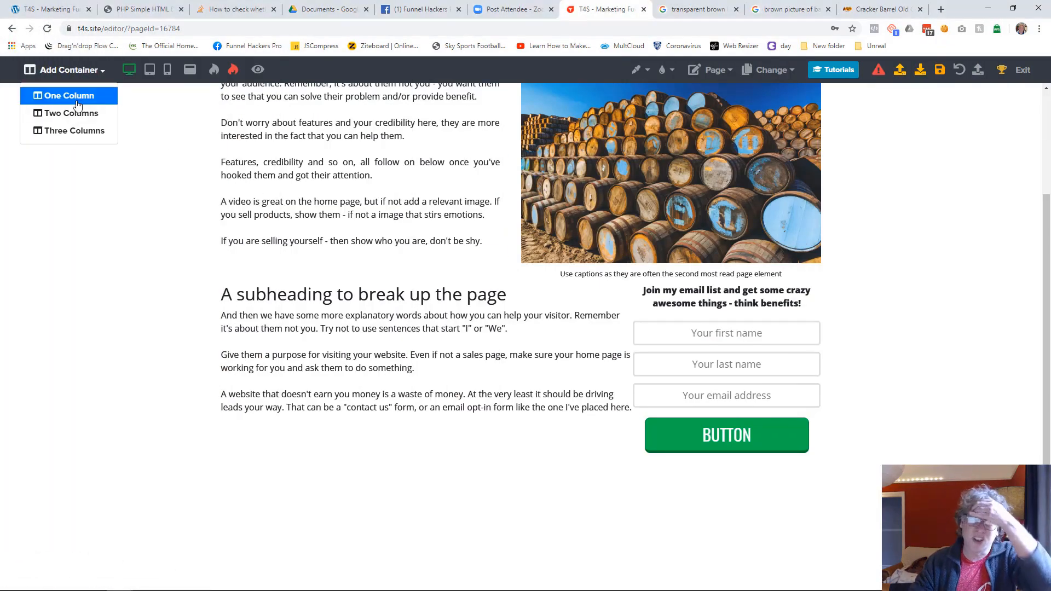
{"action": "left_click", "coordinate": [77, 96]}
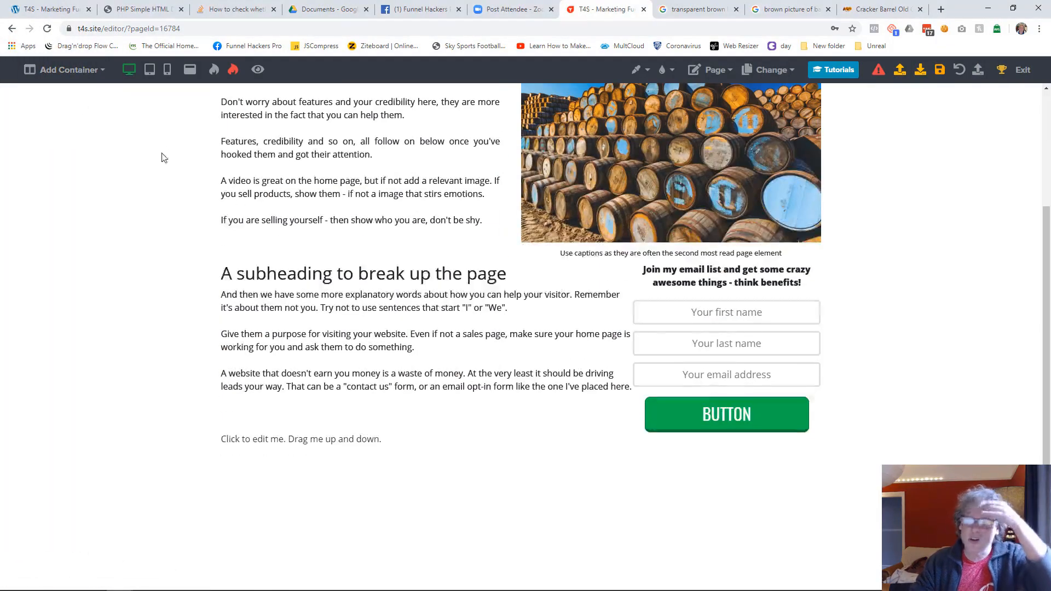
{"action": "left_click", "coordinate": [379, 448]}
{"action": "key", "text": "ctrl+a"}
{"action": "key", "text": "BackSpace"}
{"action": "type", "text": "(c)"}
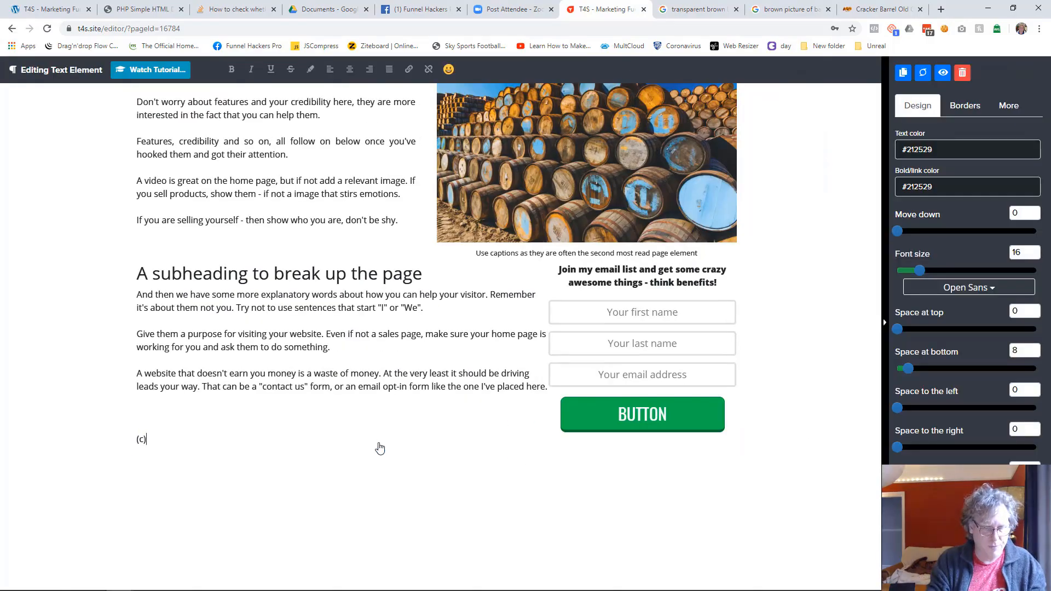
{"action": "type", "text": "2020 My Company Ltsd"}
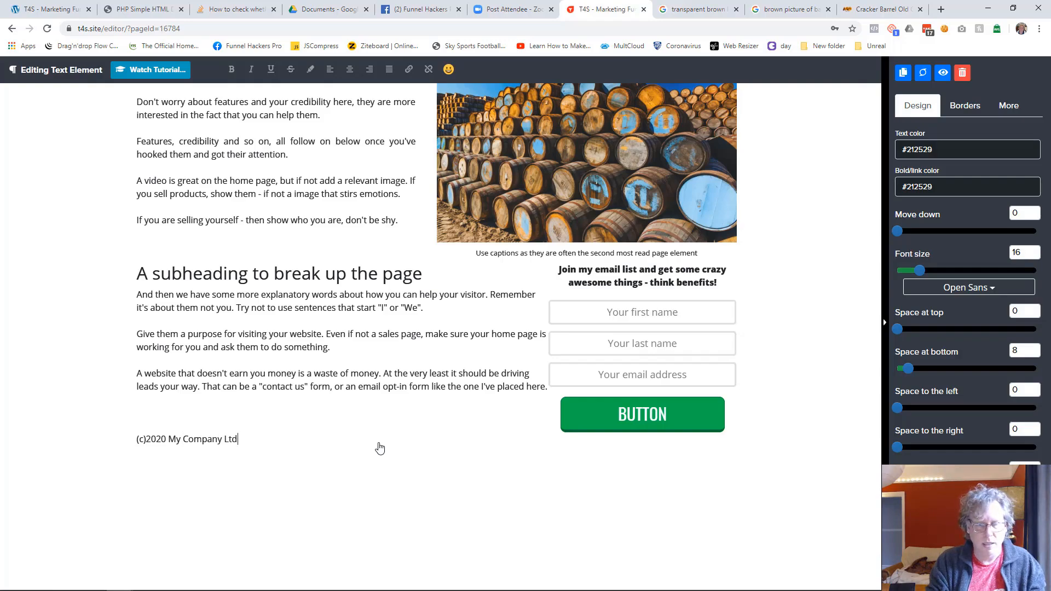
{"action": "type", "text": "Tel:"}
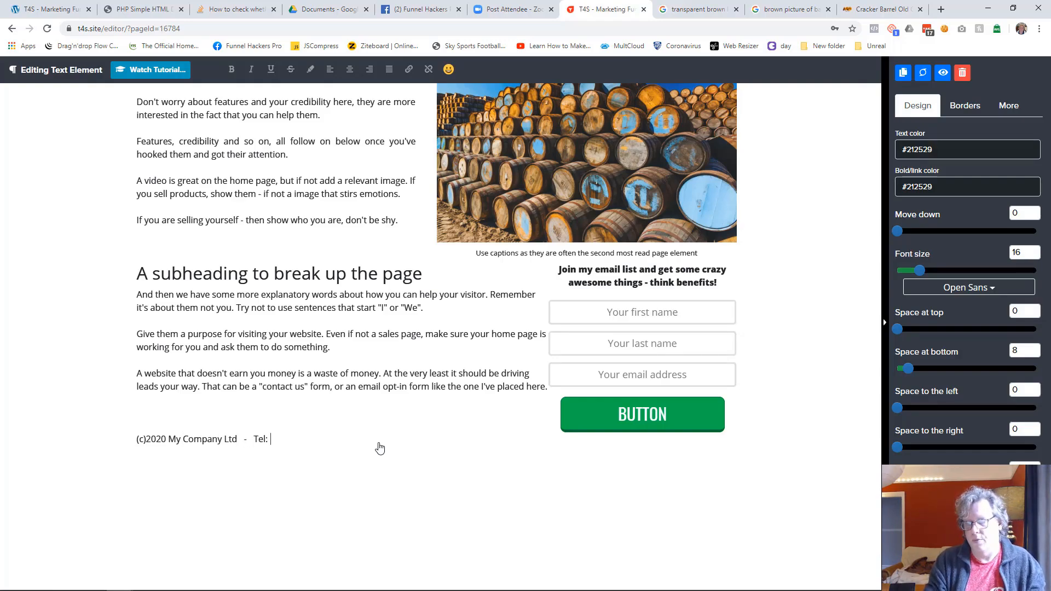
Step: Extend the footer line after the company name with a dash, "Email:" and the support email address
{"action": "key", "text": "BackSpace"}
{"action": "key", "text": "BackSpace"}
{"action": "key", "text": "BackSpace"}
{"action": "key", "text": "BackSpace"}
{"action": "type", "text": "Emai"}
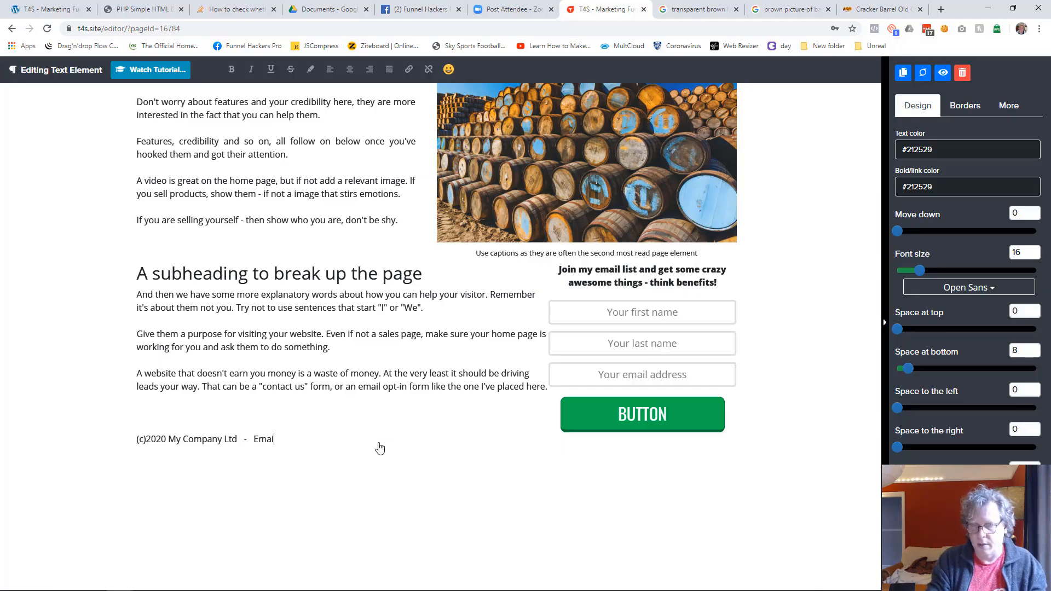
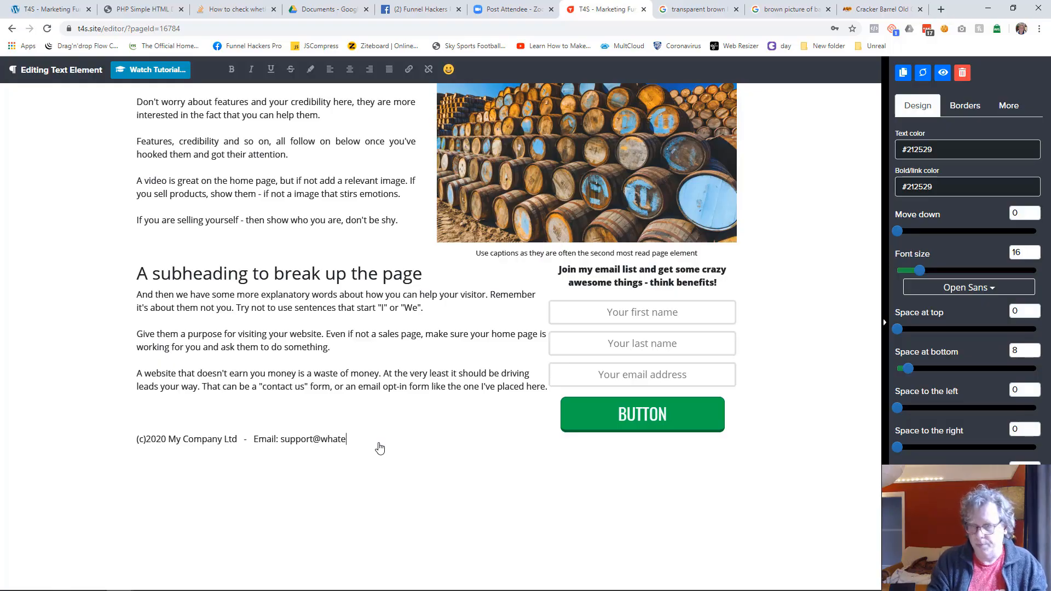
Step: Underline the footer's email address and hyperlink it to that address as an email-sending link
{"action": "key", "text": "shift+Left"}
{"action": "key", "text": "shift+Left"}
{"action": "key", "text": "shift+Left"}
{"action": "key", "text": "shift+Left"}
{"action": "key", "text": "ctrl+shift+Left"}
{"action": "key", "text": "ctrl+shift+Left"}
{"action": "key", "text": "ctrl+shift+Left"}
{"action": "key", "text": "ctrl+c"}
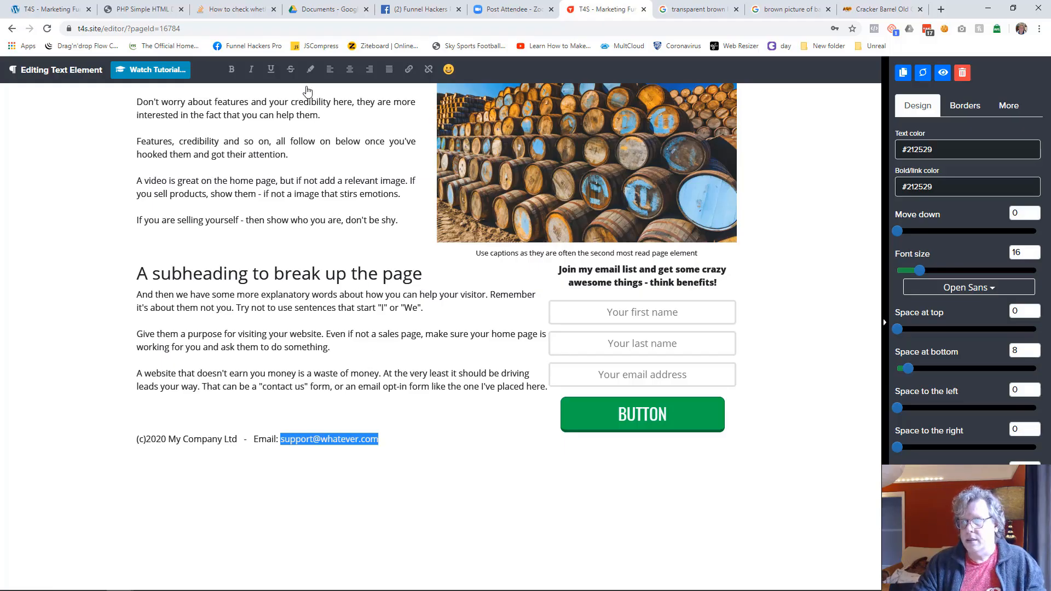
{"action": "left_click", "coordinate": [270, 69]}
{"action": "left_click", "coordinate": [409, 70]}
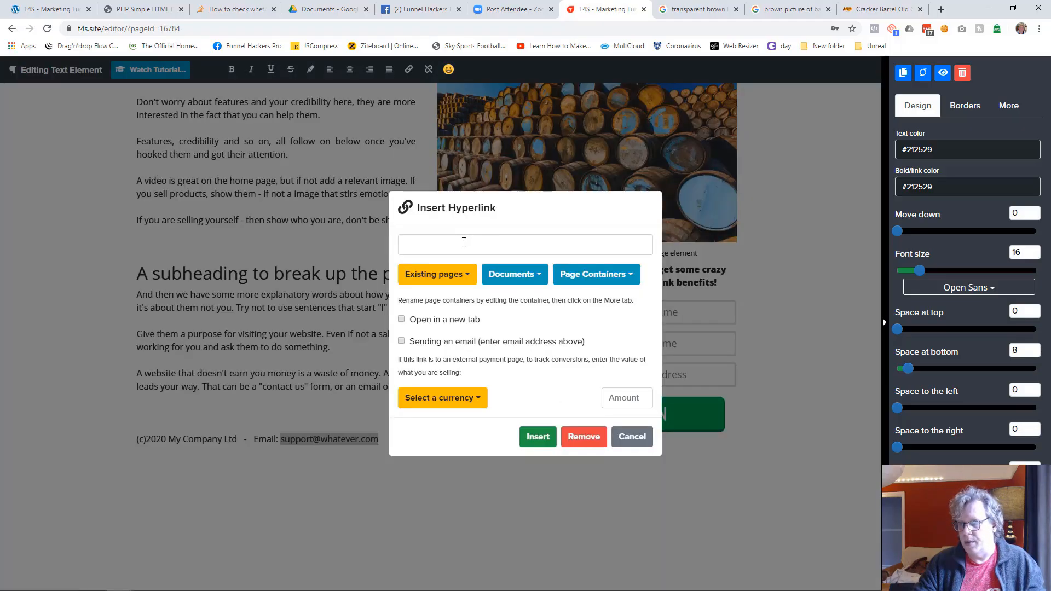
{"action": "key", "text": "ctrl+v"}
{"action": "left_click", "coordinate": [401, 341]}
{"action": "left_click", "coordinate": [539, 436]}
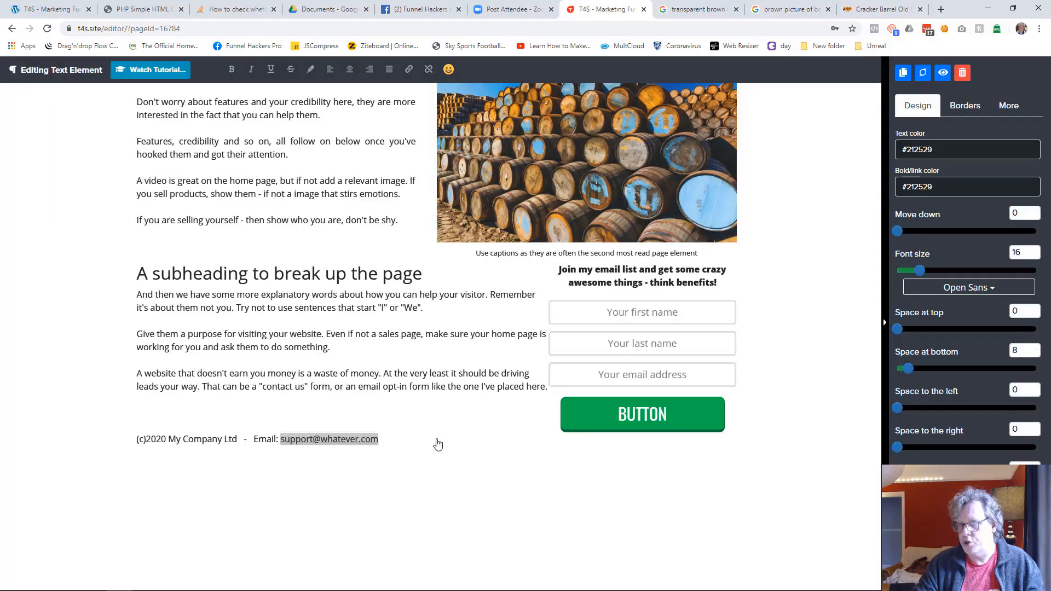
Step: Centre the footer line and move its container down by 43
{"action": "left_click", "coordinate": [350, 70]}
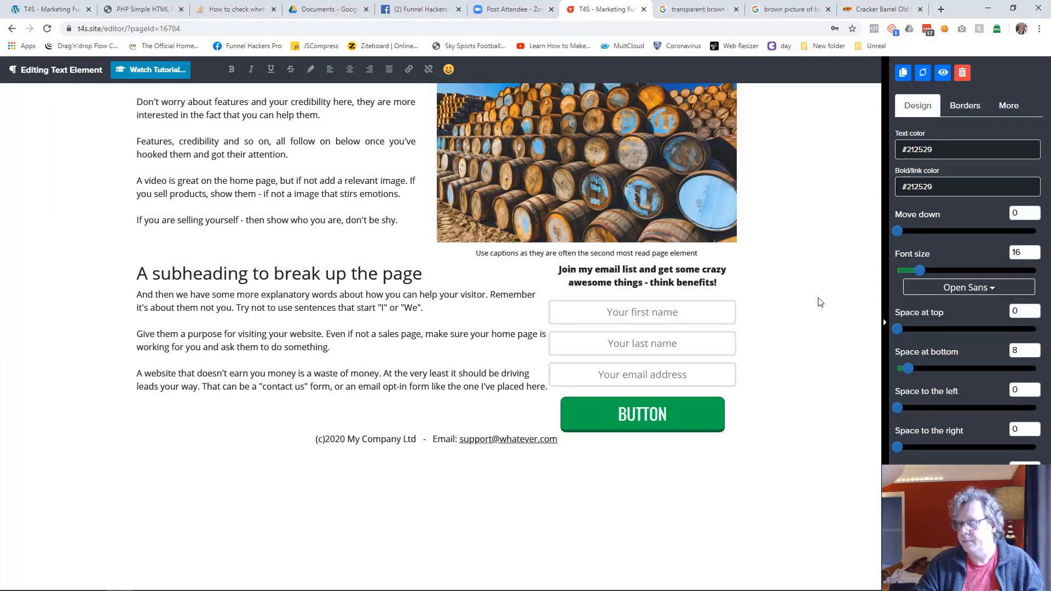
{"action": "left_click", "coordinate": [850, 300]}
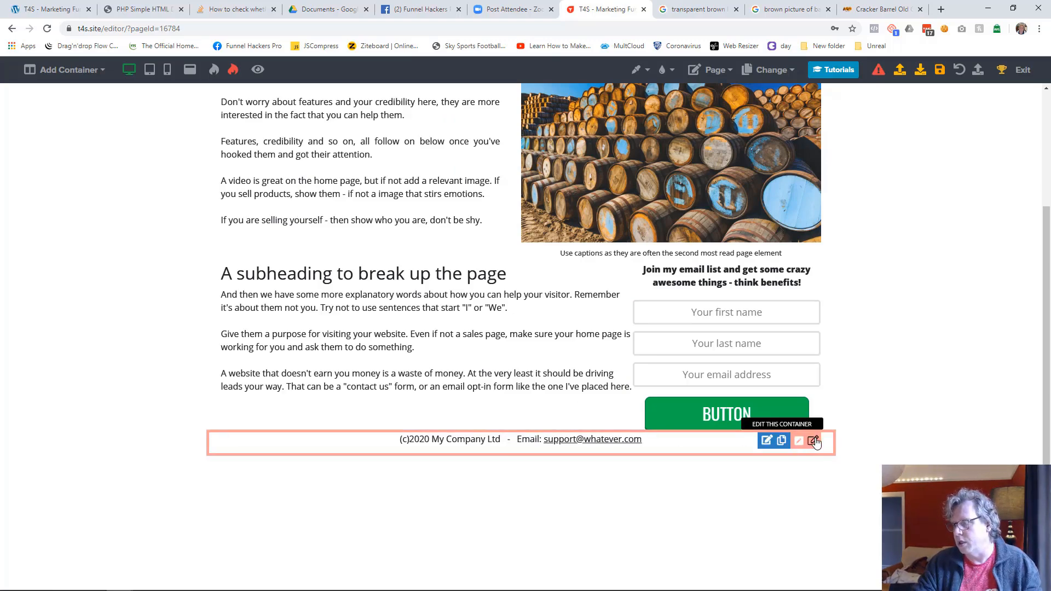
{"action": "left_click", "coordinate": [813, 441]}
{"action": "left_click_drag", "start_coordinate": [901, 155], "coordinate": [957, 155]}
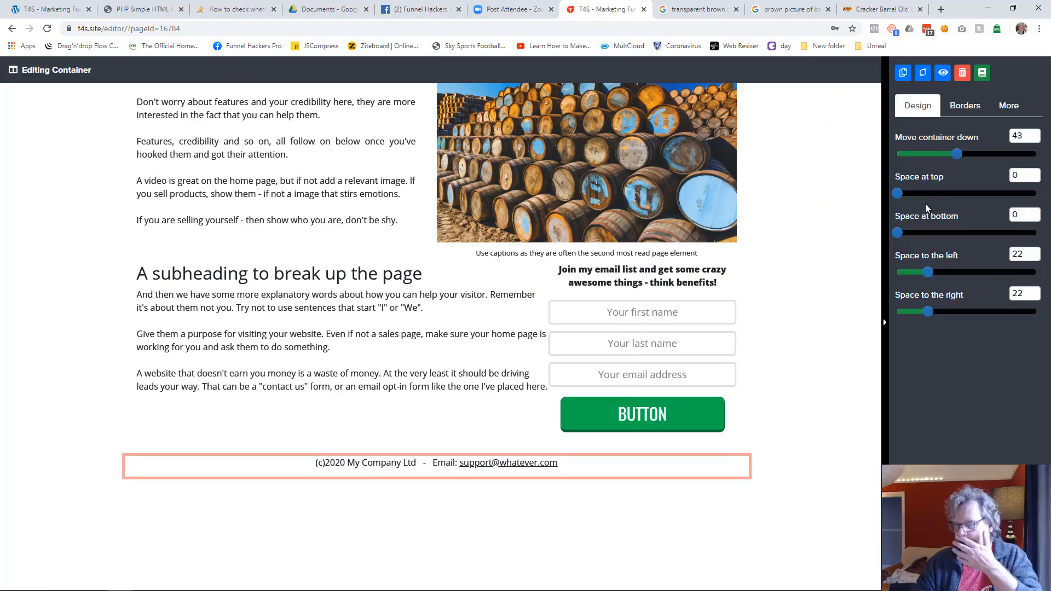
{"action": "left_click", "coordinate": [795, 279]}
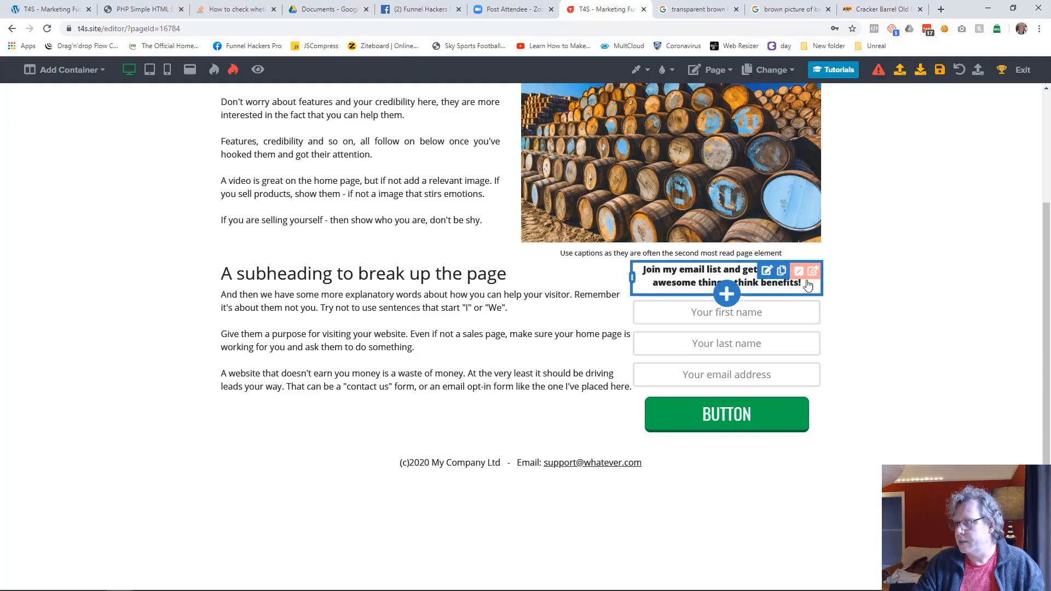
Step: Move the container holding the subheading and opt-in form slightly further down below the captioned image
{"action": "left_click", "coordinate": [815, 276]}
{"action": "left_click_drag", "start_coordinate": [904, 162], "coordinate": [935, 151]}
{"action": "left_click", "coordinate": [831, 212]}
Step: Move the header container with the menu and logo down by 32 and save the page
{"action": "scroll", "coordinate": [831, 211], "scroll_direction": "up", "scroll_amount": 3}
{"action": "scroll", "coordinate": [670, 216], "scroll_direction": "down", "scroll_amount": 1}
{"action": "scroll", "coordinate": [671, 217], "scroll_direction": "up", "scroll_amount": 1}
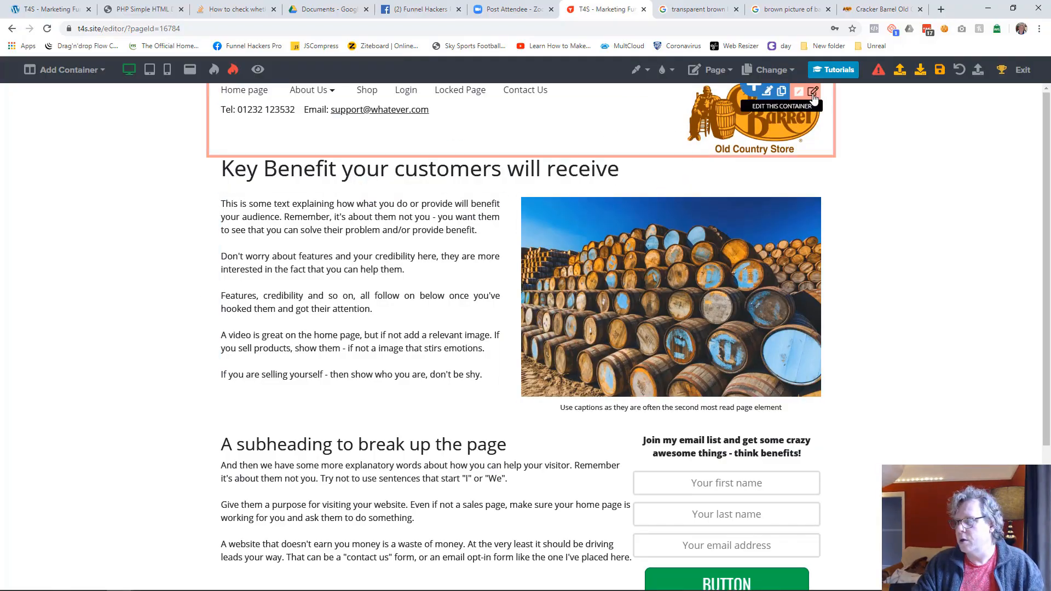
{"action": "left_click", "coordinate": [814, 93]}
{"action": "left_click_drag", "start_coordinate": [899, 153], "coordinate": [941, 153]}
{"action": "left_click", "coordinate": [812, 236]}
{"action": "left_click", "coordinate": [940, 72]}
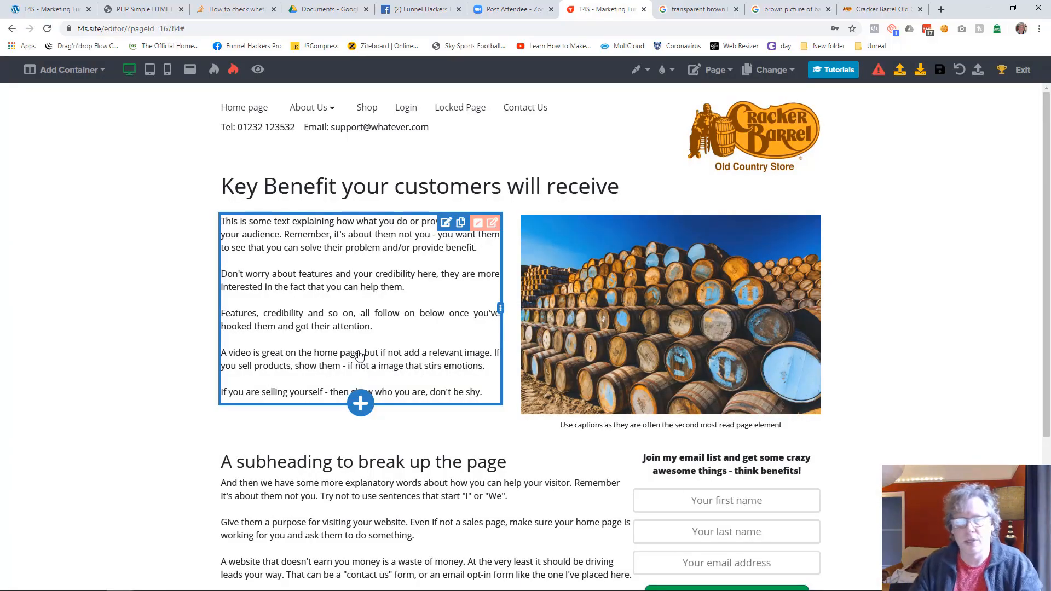
Step: Set the page's background colour to orange and compare the page with the finished example home page
{"action": "left_click", "coordinate": [643, 75]}
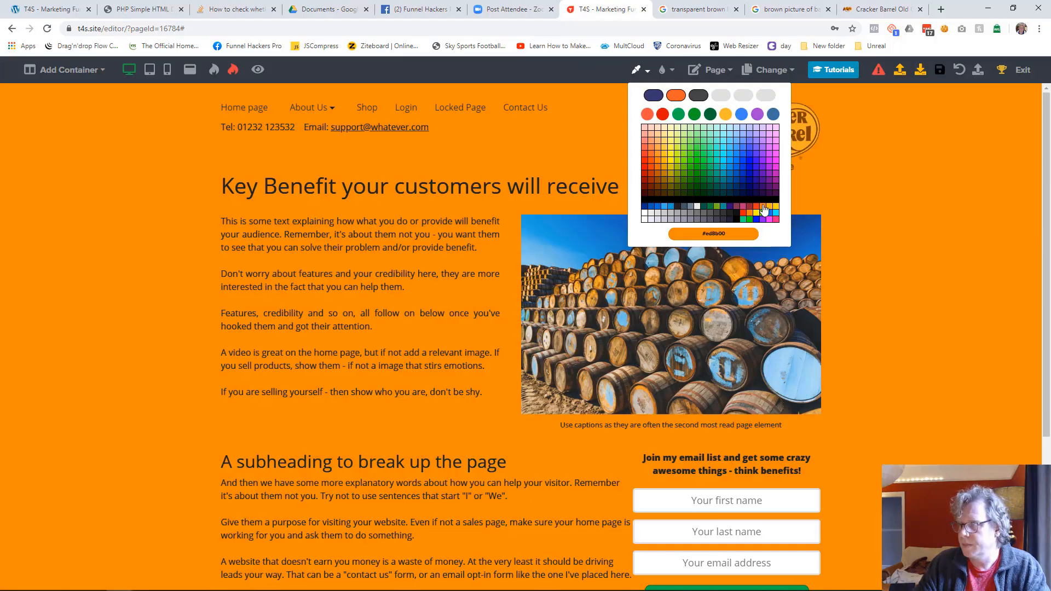
{"action": "left_click", "coordinate": [763, 206]}
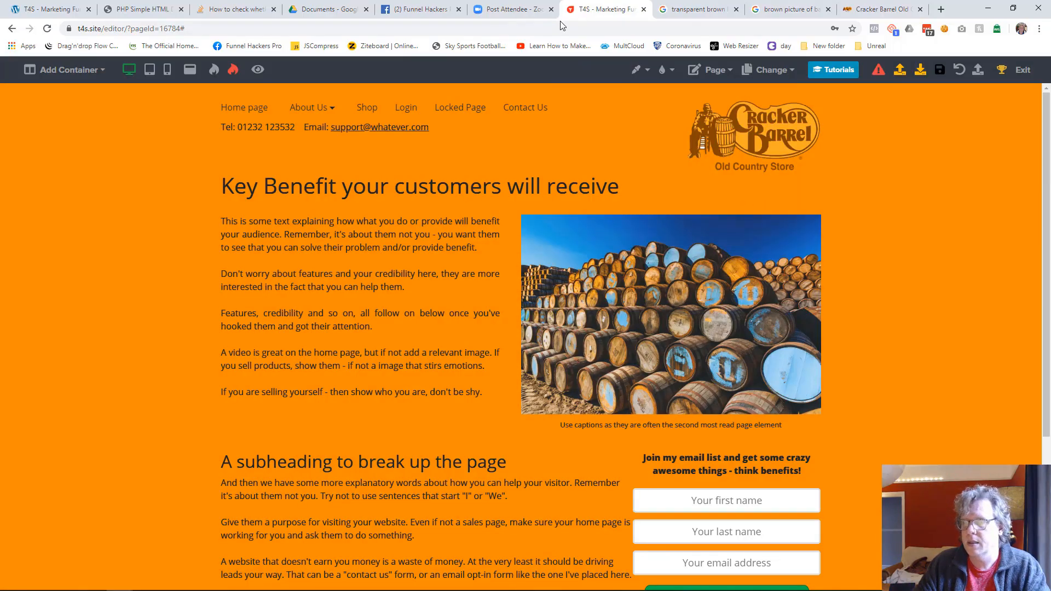
{"action": "left_click_drag", "start_coordinate": [0, 55], "coordinate": [0, 93]}
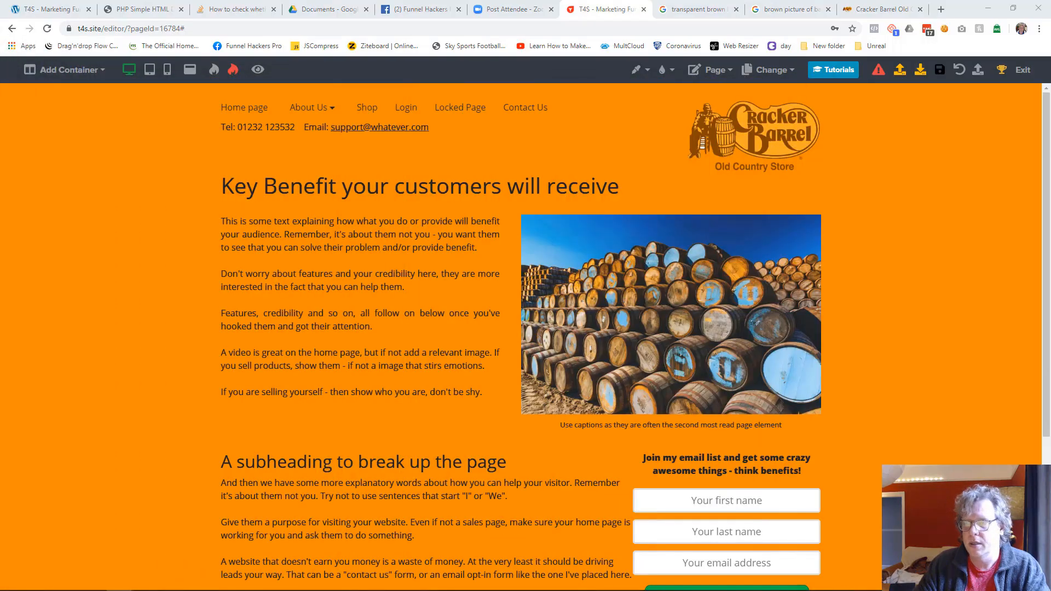
{"action": "left_click_drag", "start_coordinate": [0, 55], "coordinate": [745, 52]}
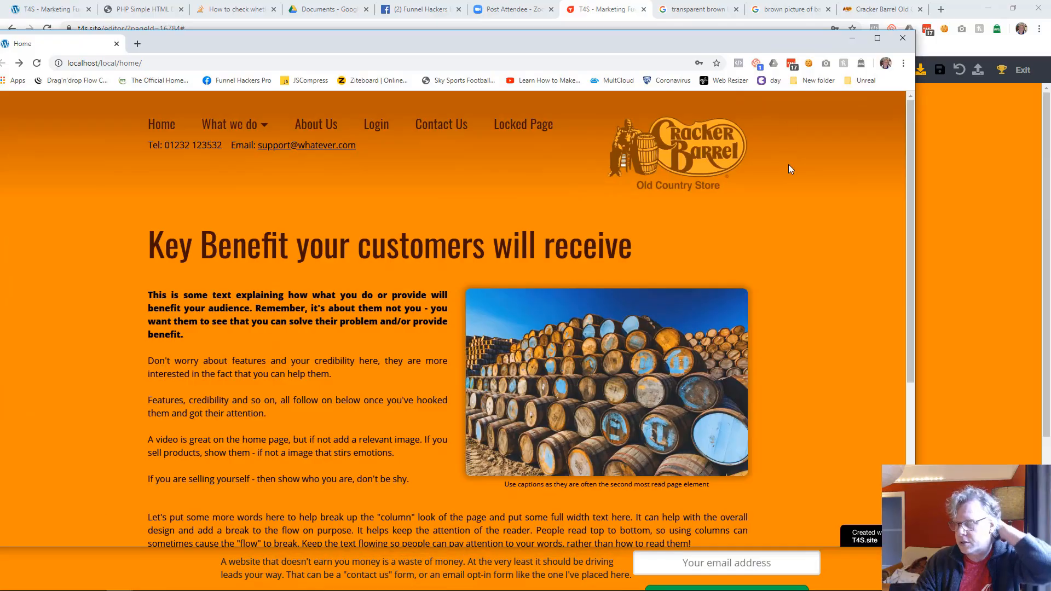
{"action": "left_click_drag", "start_coordinate": [745, 44], "coordinate": [0, 66]}
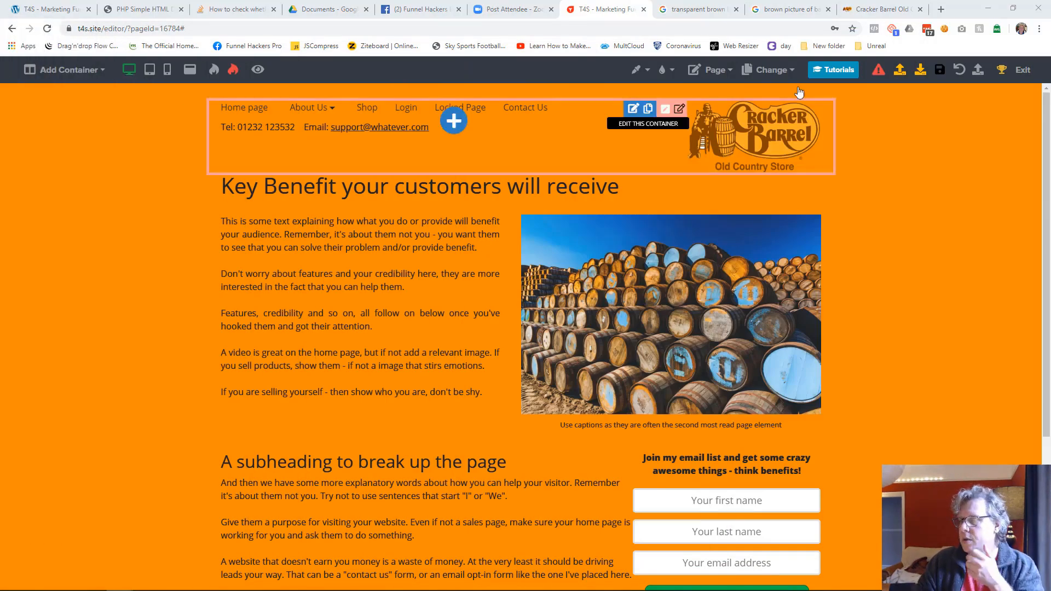
Step: Set the header container's full width color to dark brown #401000
{"action": "left_click", "coordinate": [819, 112]}
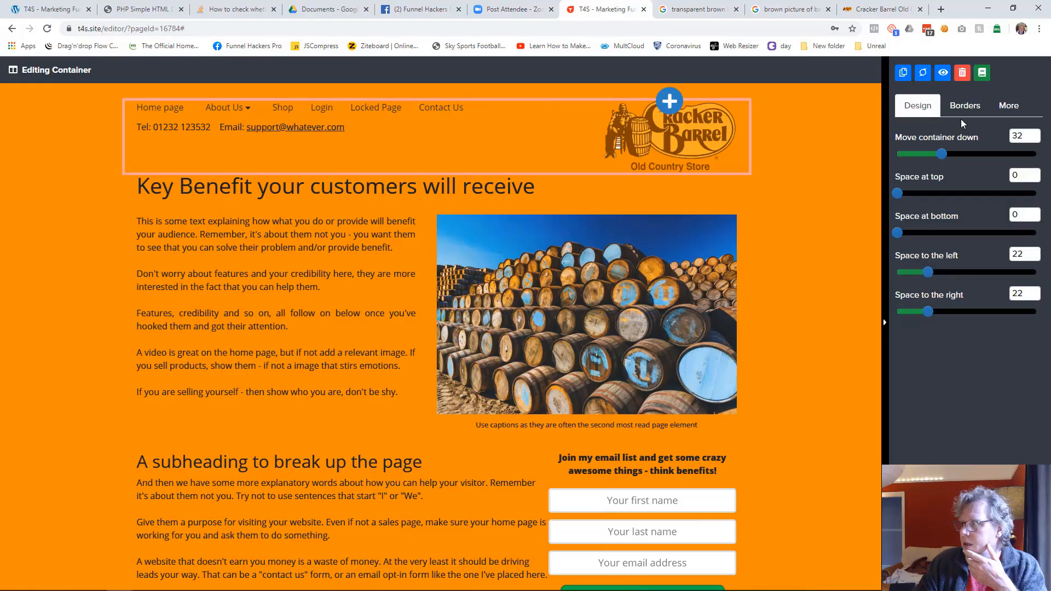
{"action": "left_click", "coordinate": [1001, 109]}
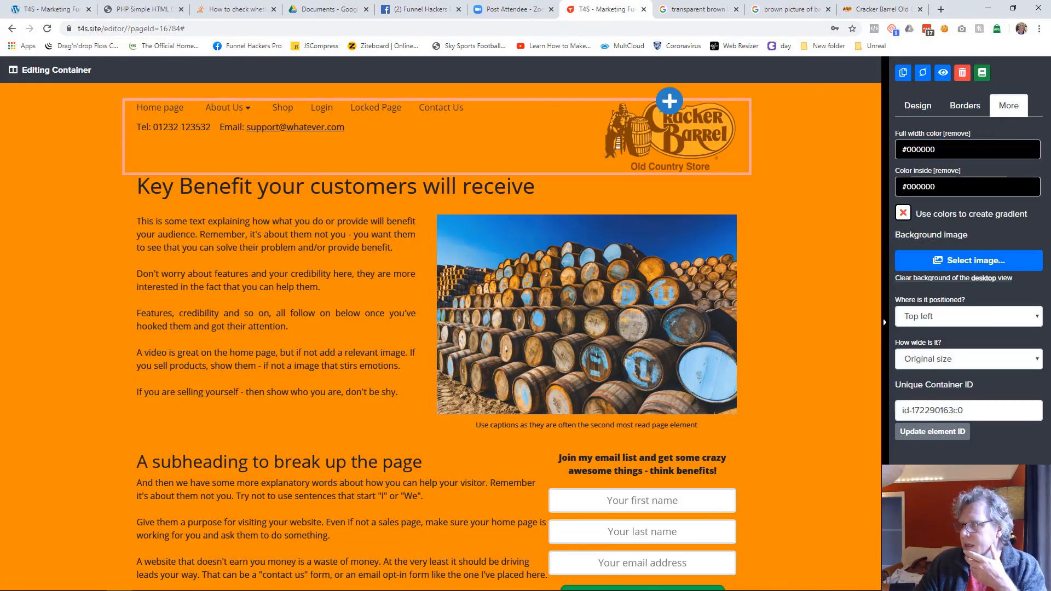
{"action": "left_click", "coordinate": [931, 149]}
{"action": "left_click", "coordinate": [912, 311]}
{"action": "left_click", "coordinate": [911, 312]}
{"action": "left_click", "coordinate": [912, 312]}
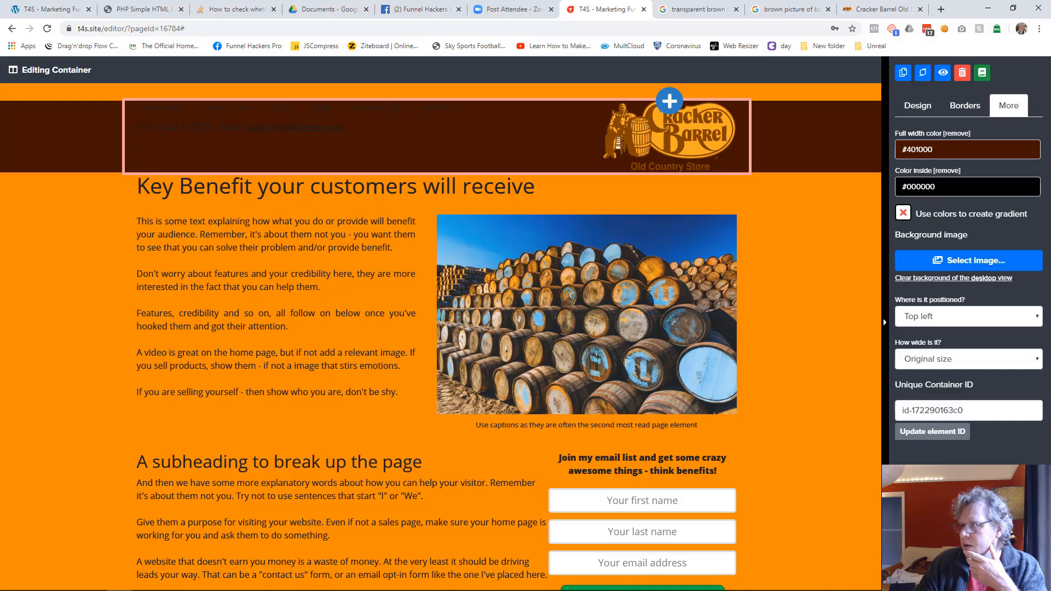
Step: Set the header container's inside color to #ed8b00 and turn both colors into a gradient with Smoothness/Position 0
{"action": "left_click", "coordinate": [930, 186]}
{"action": "left_click", "coordinate": [1022, 327]}
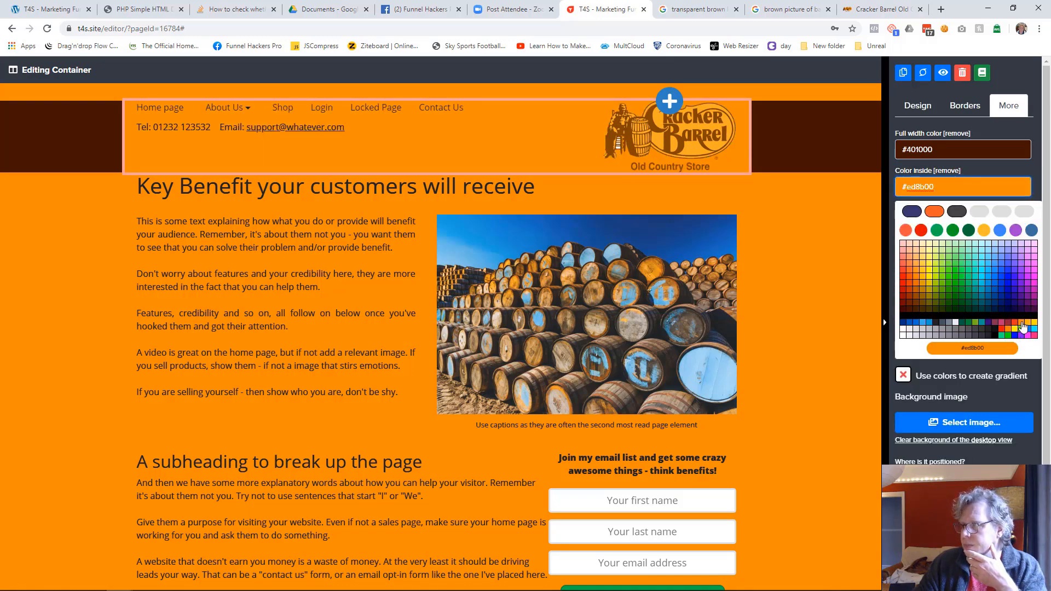
{"action": "left_click", "coordinate": [1022, 327]}
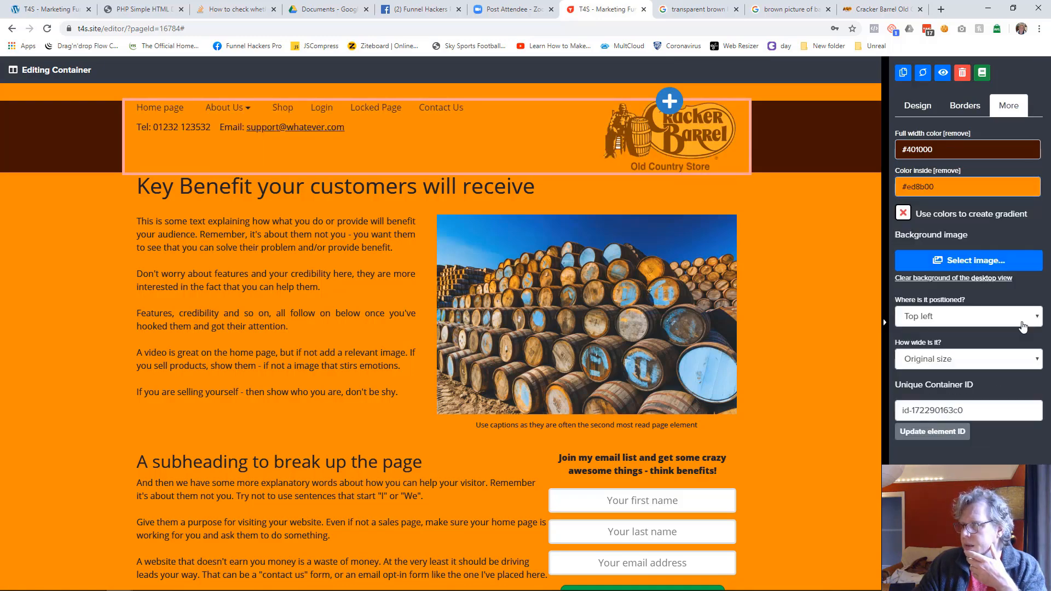
{"action": "left_click", "coordinate": [903, 213]}
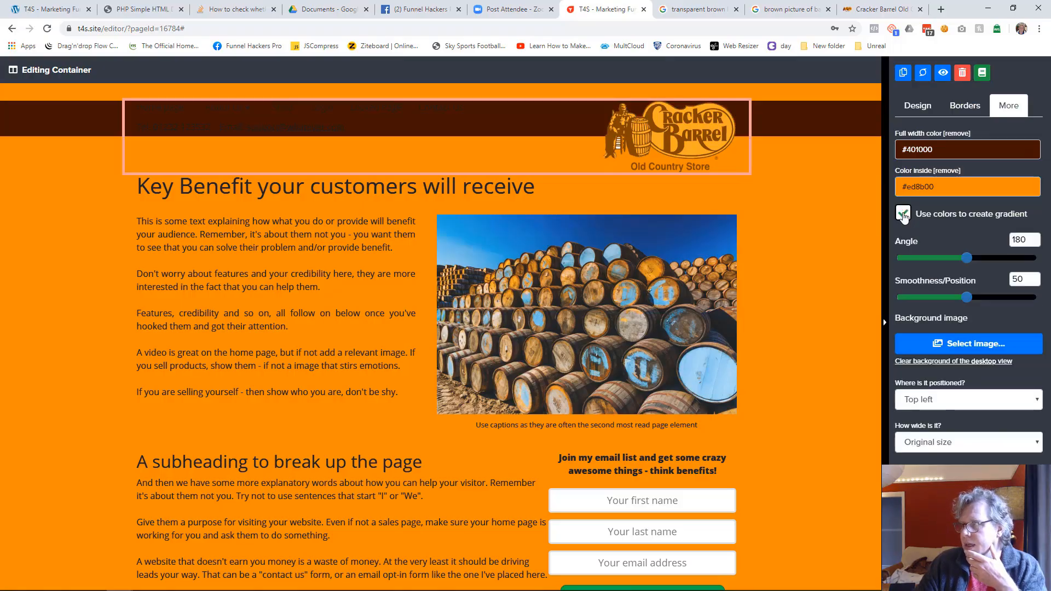
{"action": "left_click_drag", "start_coordinate": [966, 297], "coordinate": [897, 297]}
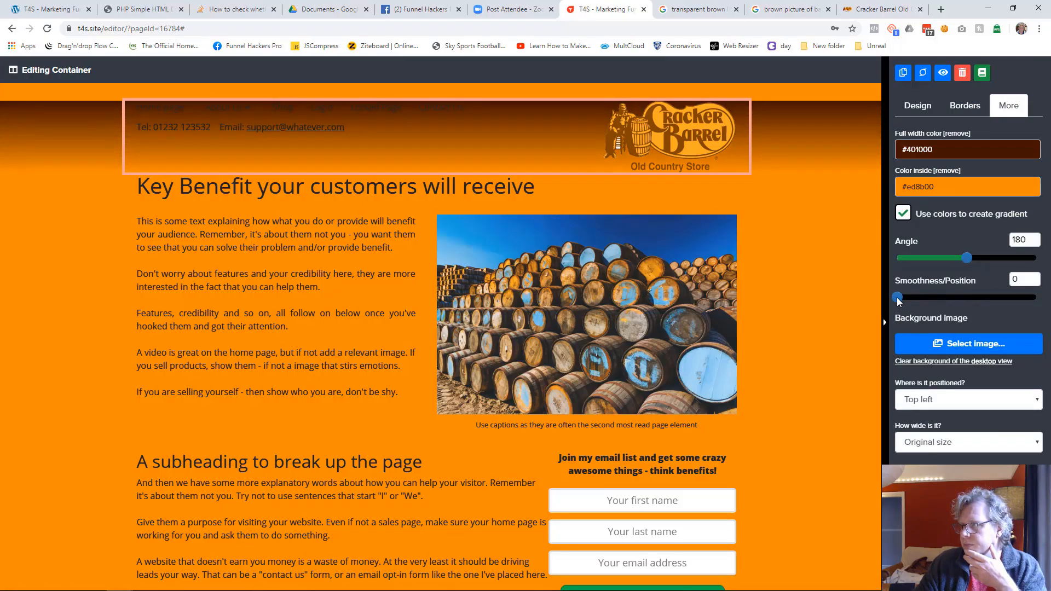
Step: Reset the header container's downward offset to 0 and set its space at top to 29
{"action": "left_click", "coordinate": [919, 106]}
{"action": "left_click_drag", "start_coordinate": [941, 153], "coordinate": [897, 155]}
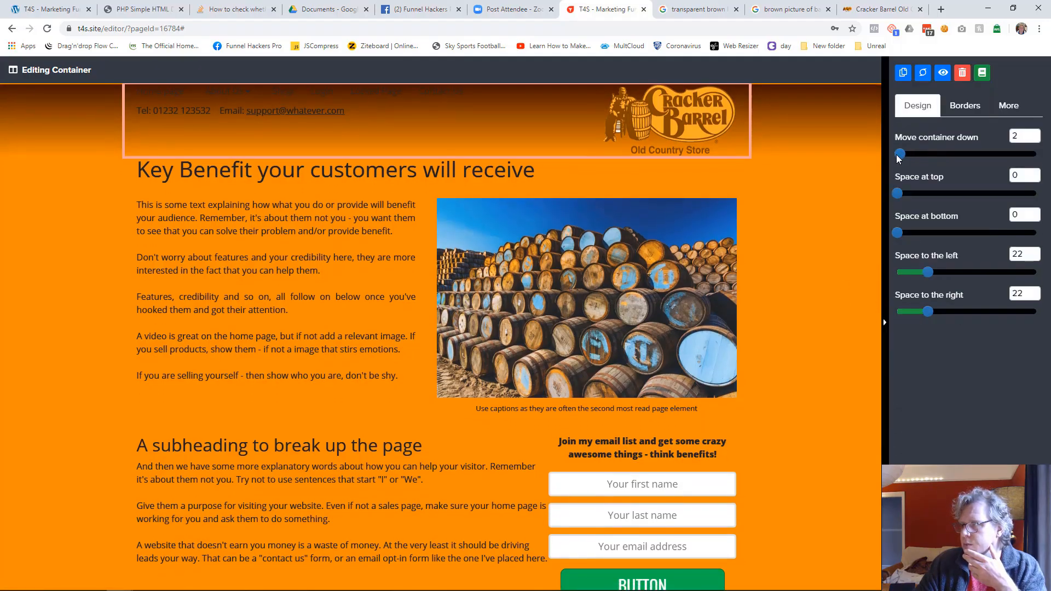
{"action": "left_click_drag", "start_coordinate": [898, 197], "coordinate": [937, 199]}
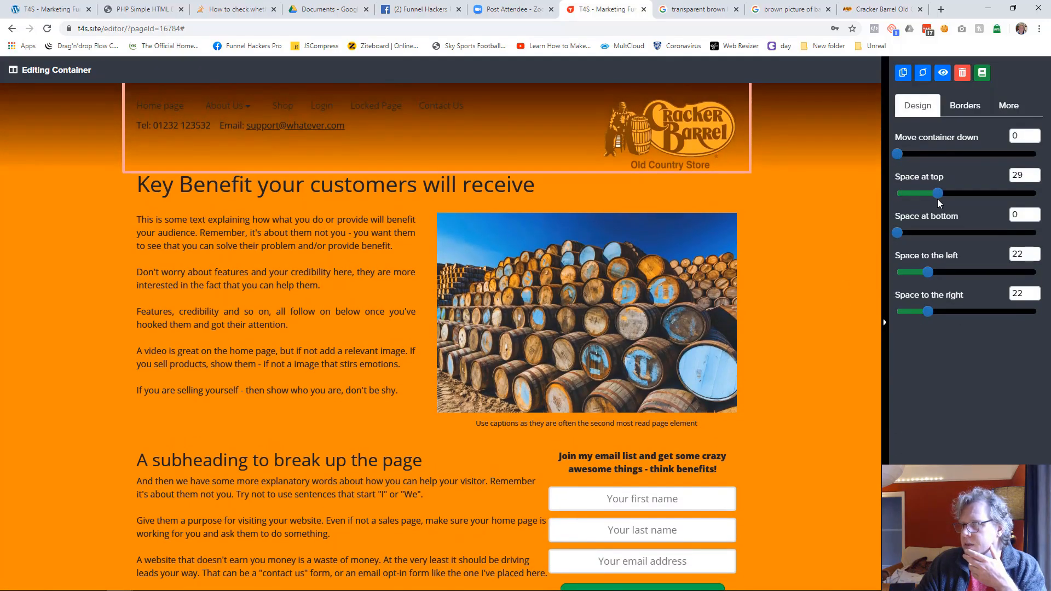
Step: Set the header container's space at bottom to 5 and its full width color to brown #8c4600
{"action": "left_click_drag", "start_coordinate": [896, 234], "coordinate": [905, 236]}
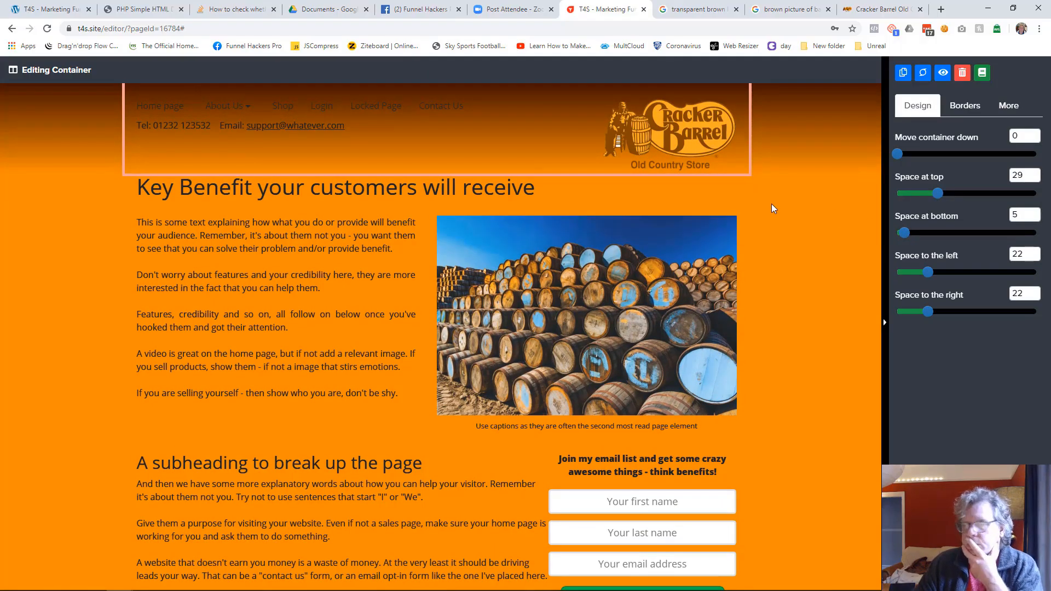
{"action": "left_click", "coordinate": [1010, 109]}
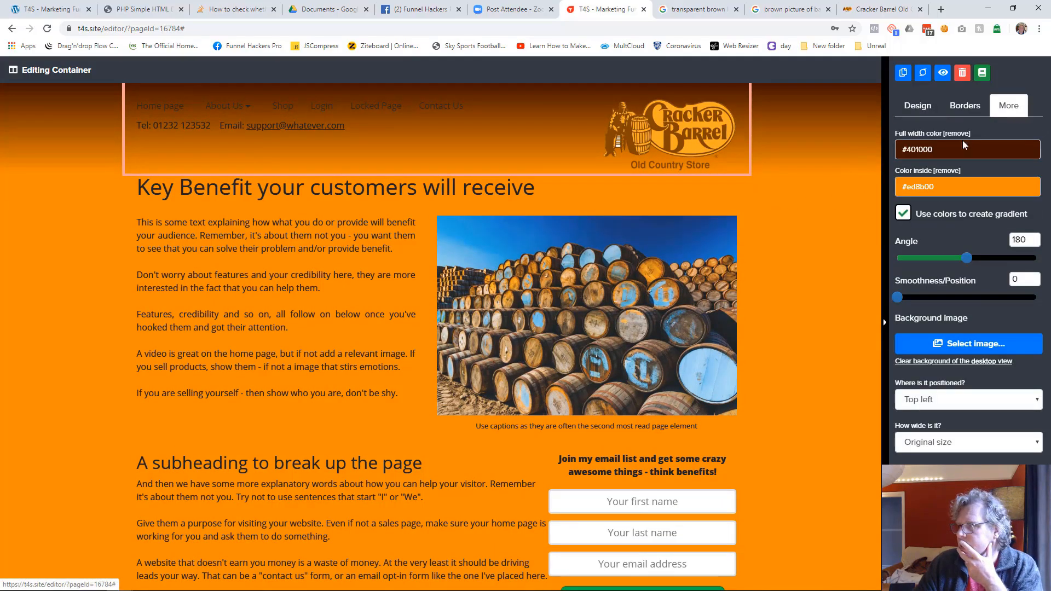
{"action": "left_click", "coordinate": [967, 147]}
{"action": "left_click", "coordinate": [912, 305]}
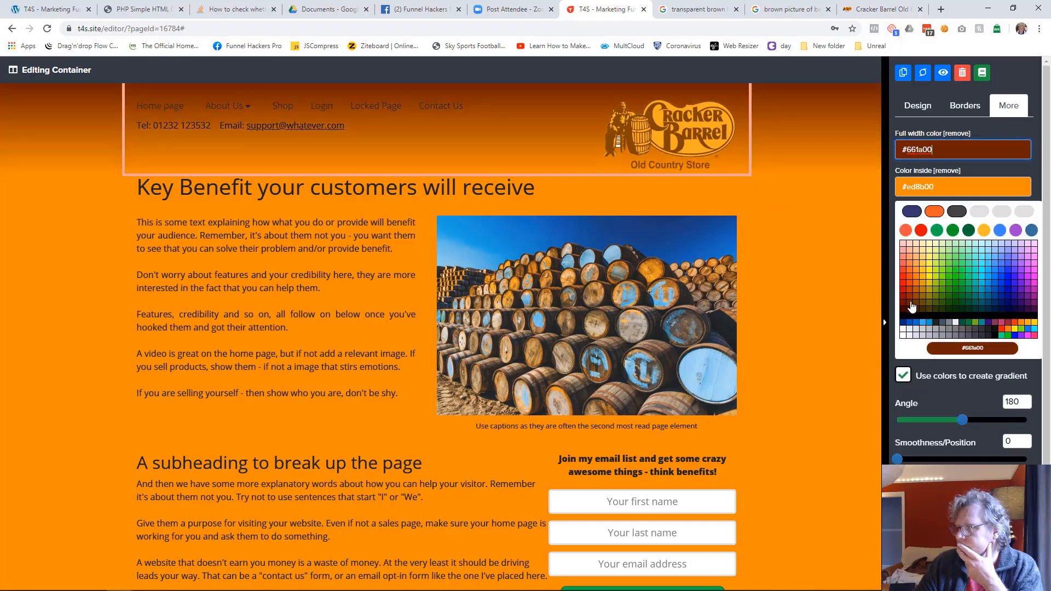
{"action": "left_click", "coordinate": [912, 300]}
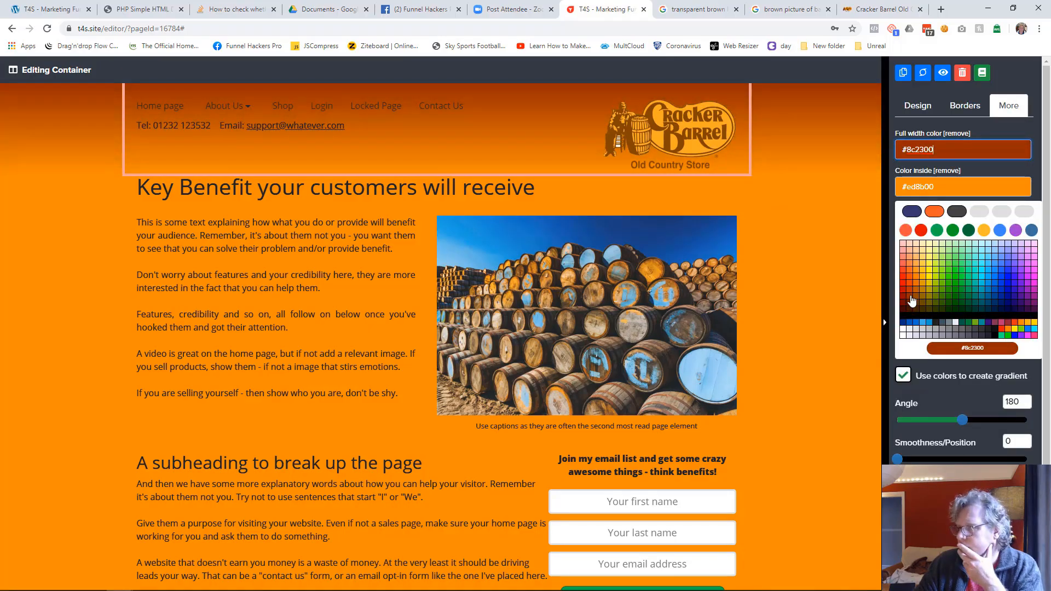
{"action": "left_click", "coordinate": [920, 300]}
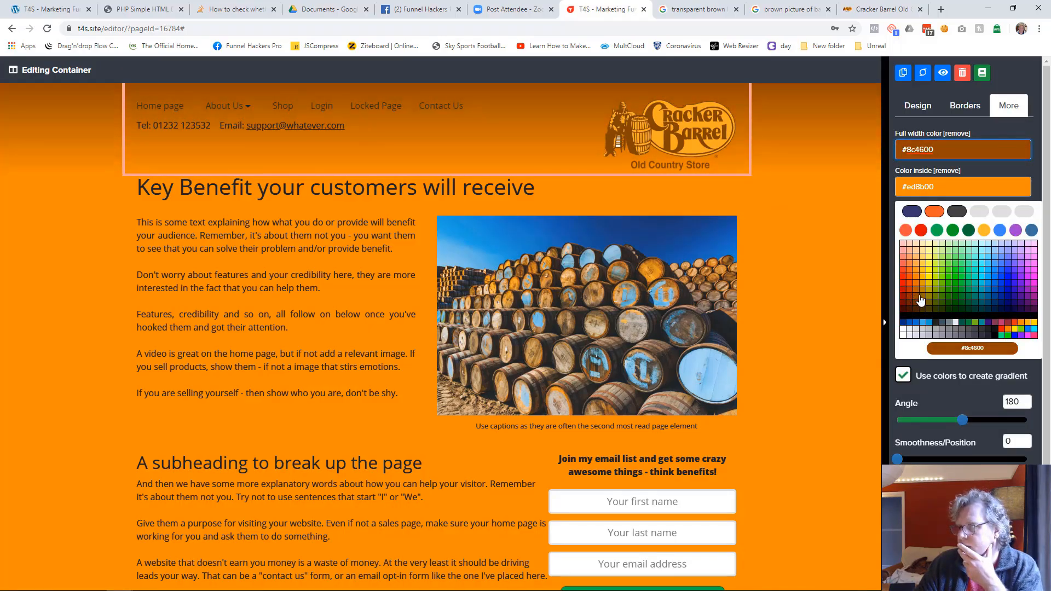
{"action": "left_click", "coordinate": [817, 280]}
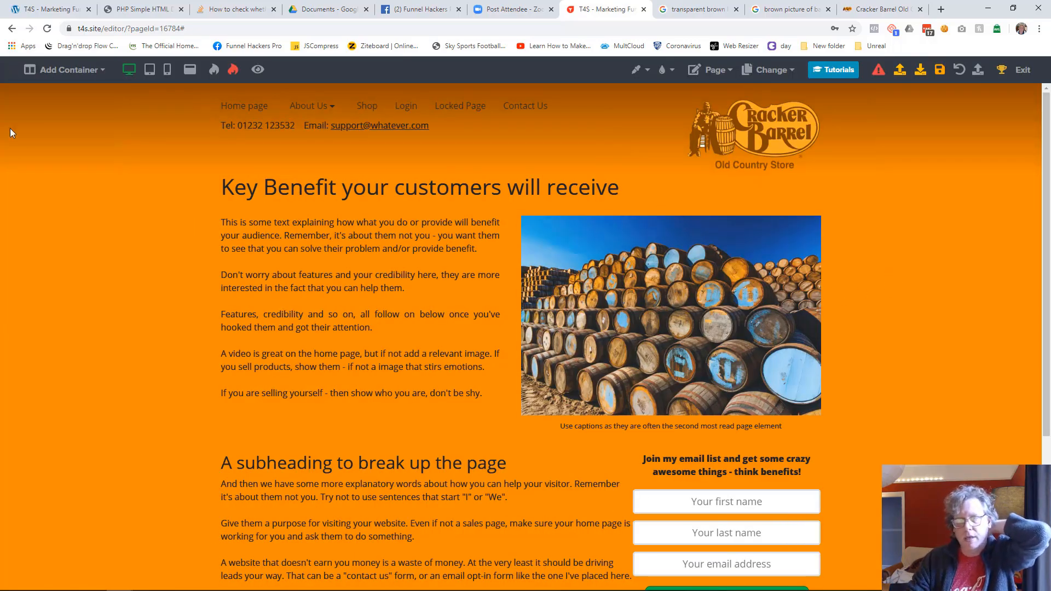
Step: Compare the header with the finished example home page, and open the header menu for editing, keeping its side-of-screen display at Do not display
{"action": "left_click_drag", "start_coordinate": [0, 88], "coordinate": [625, 204]}
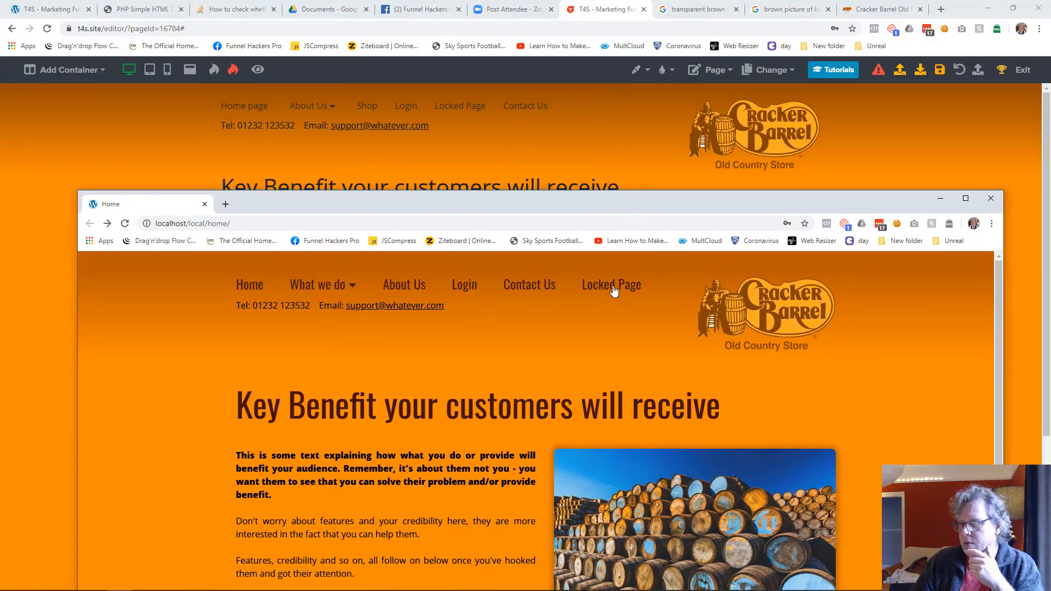
{"action": "left_click_drag", "start_coordinate": [661, 201], "coordinate": [0, 181]}
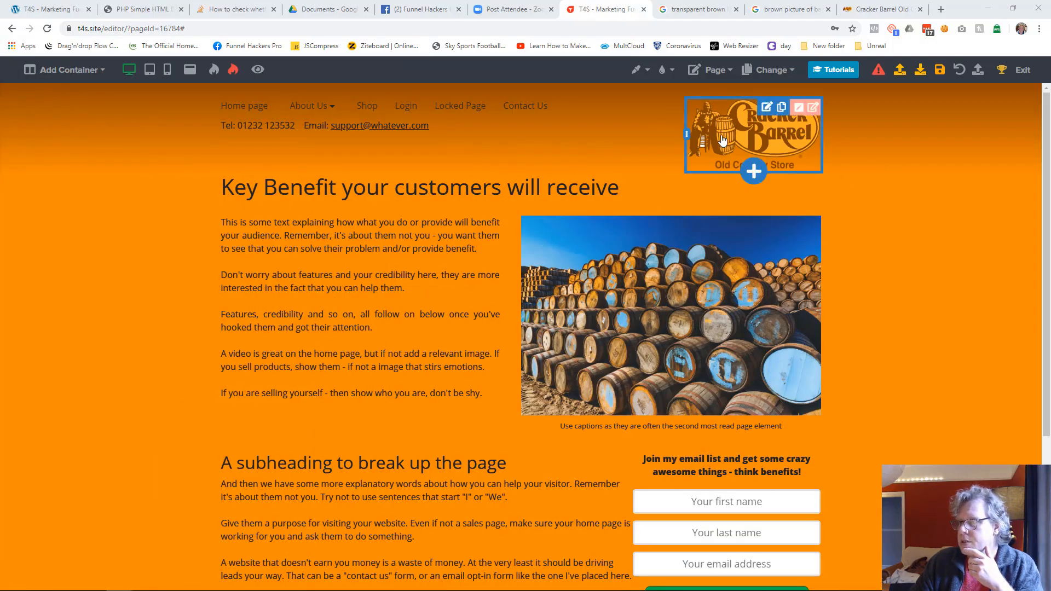
{"action": "left_click", "coordinate": [632, 107]}
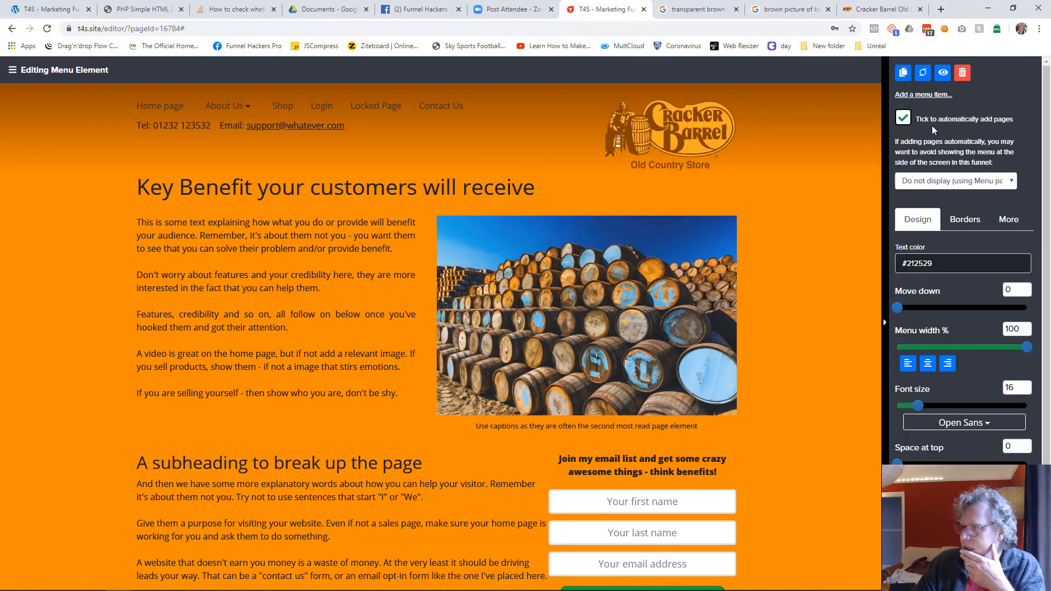
{"action": "left_click", "coordinate": [943, 181]}
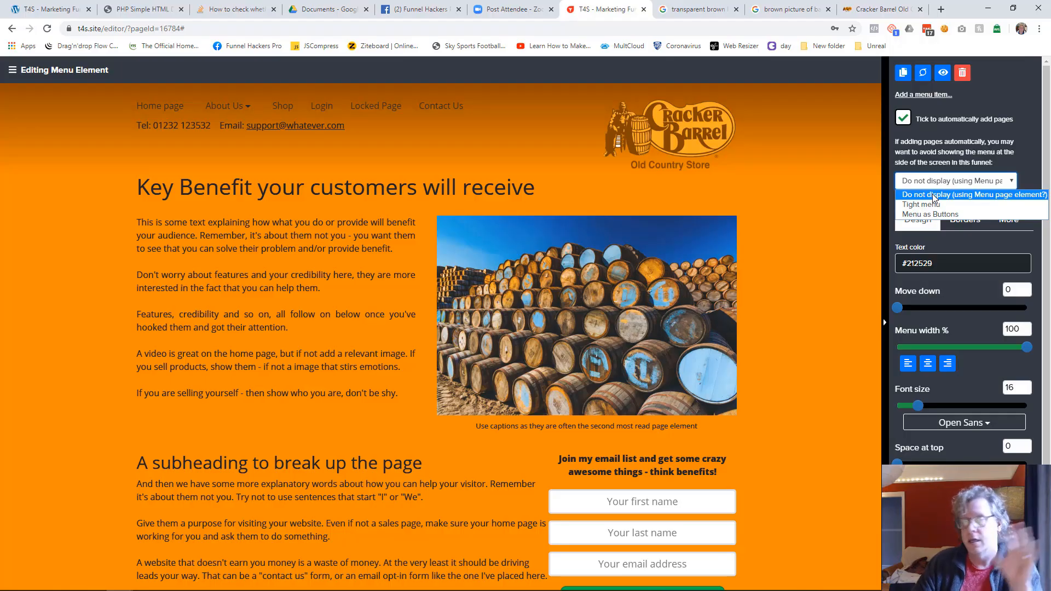
{"action": "left_click", "coordinate": [932, 195]}
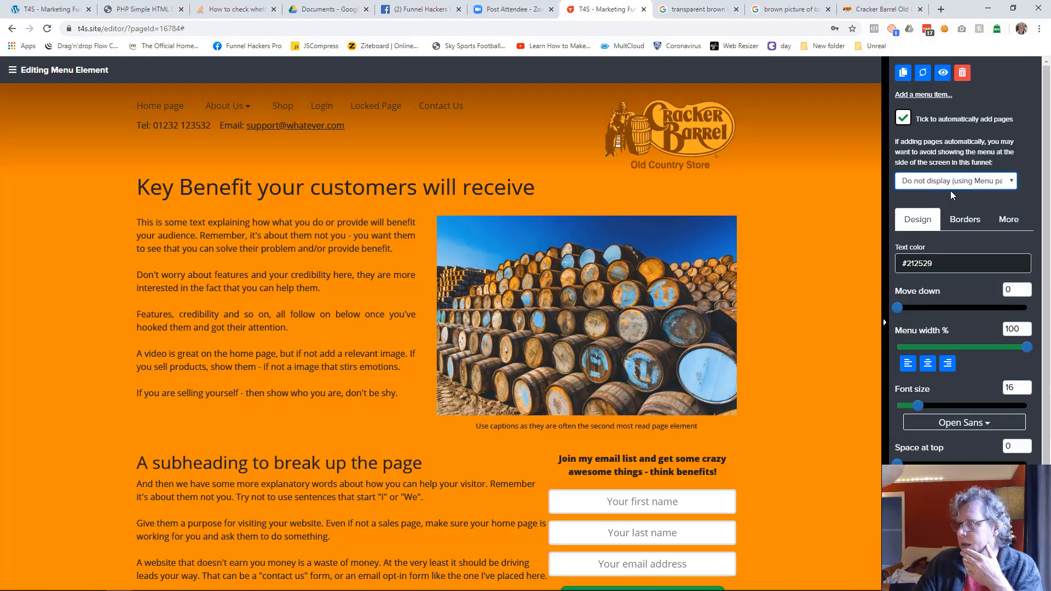
Step: Style the header menu with text color #401000, the Oswald font and font size 27
{"action": "left_click", "coordinate": [935, 261]}
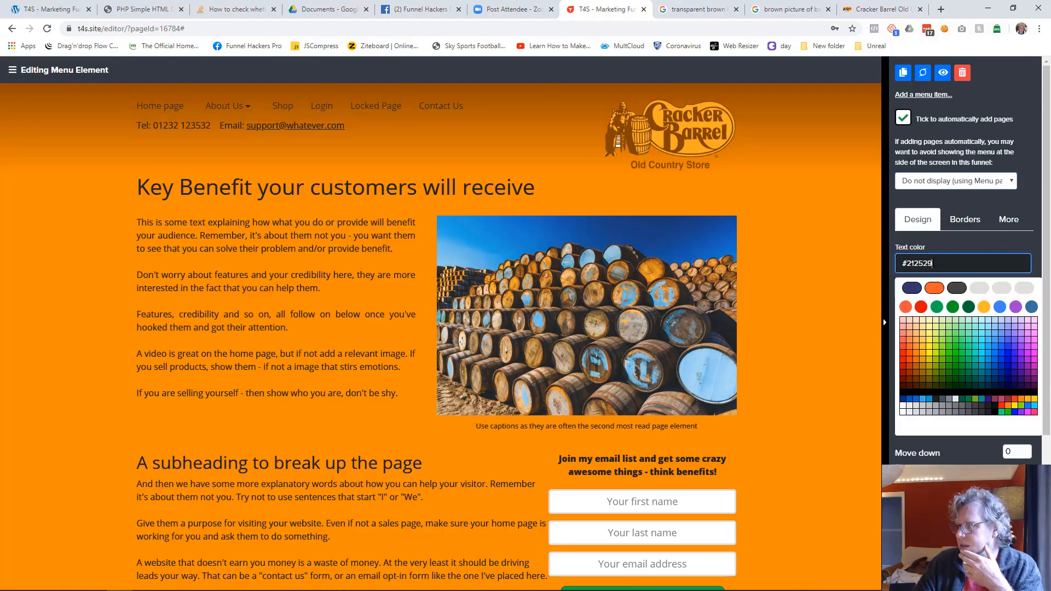
{"action": "left_click", "coordinate": [911, 389]}
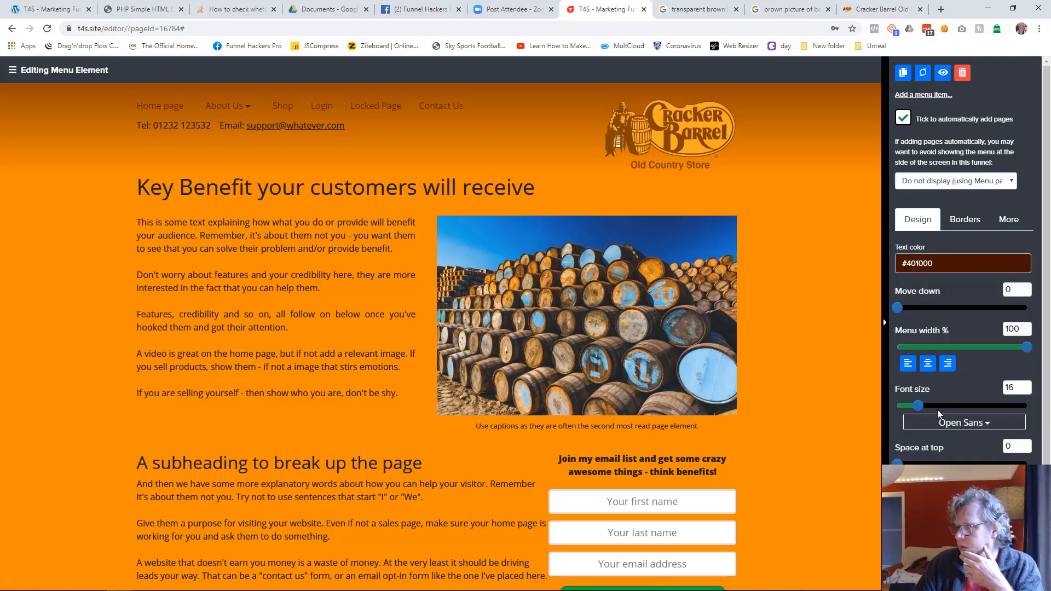
{"action": "left_click", "coordinate": [949, 428]}
{"action": "left_click", "coordinate": [944, 352]}
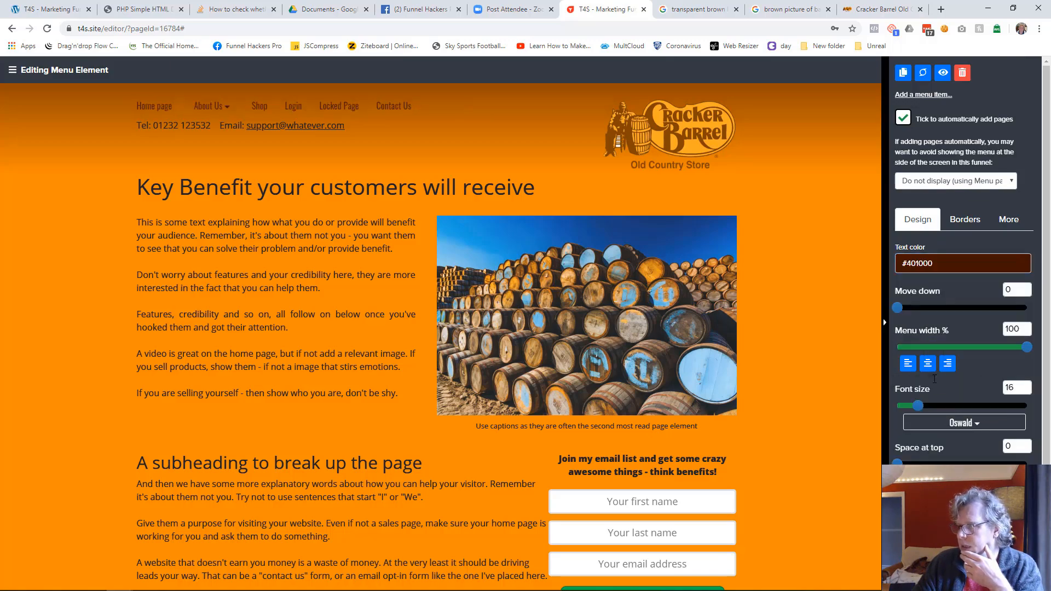
{"action": "left_click_drag", "start_coordinate": [920, 407], "coordinate": [933, 410]}
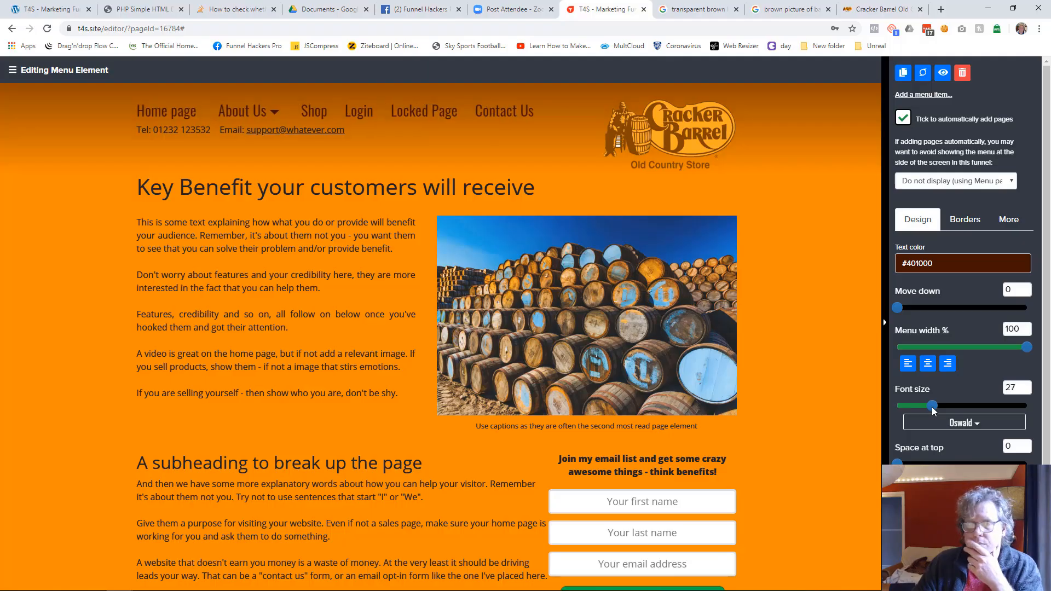
{"action": "left_click", "coordinate": [844, 301]}
Step: Set the header container's space at top to 47 and its gradient angle to 180
{"action": "left_click", "coordinate": [813, 108]}
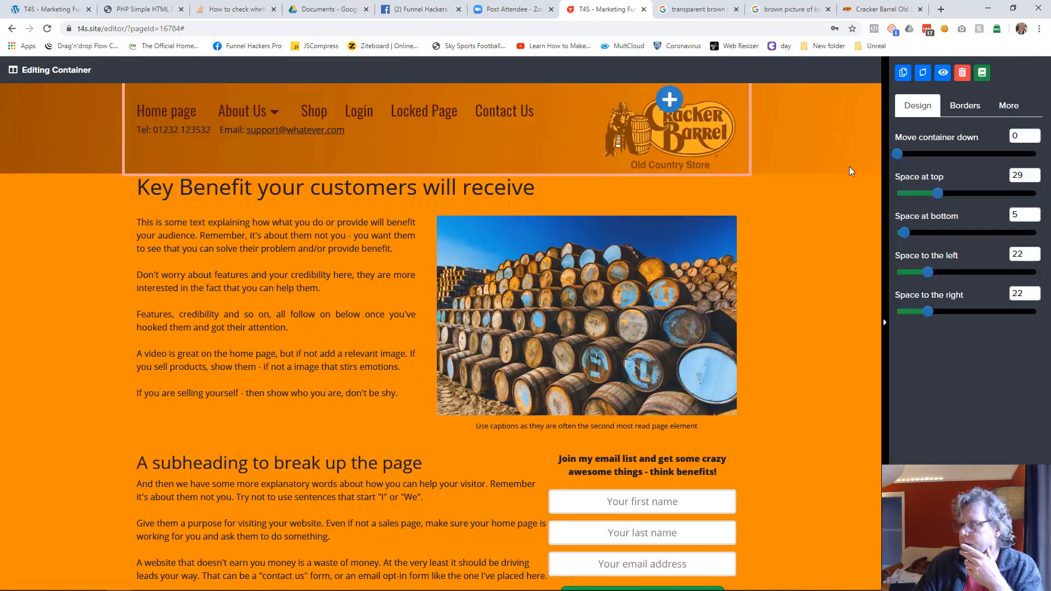
{"action": "left_click_drag", "start_coordinate": [937, 193], "coordinate": [963, 192]}
{"action": "left_click", "coordinate": [1008, 105]}
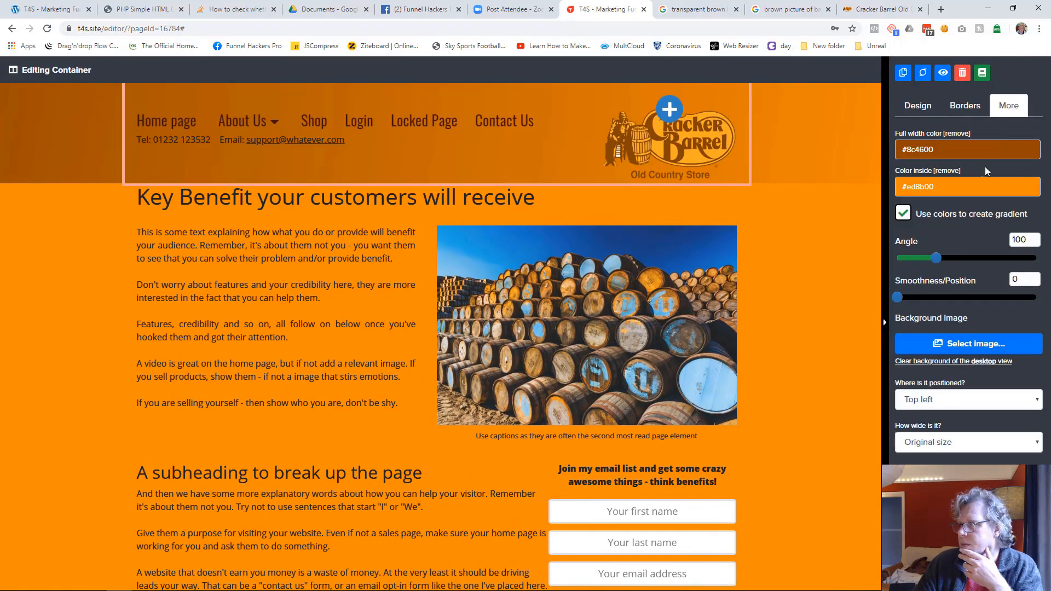
{"action": "double_click", "coordinate": [1033, 237]}
{"action": "type", "text": "180"}
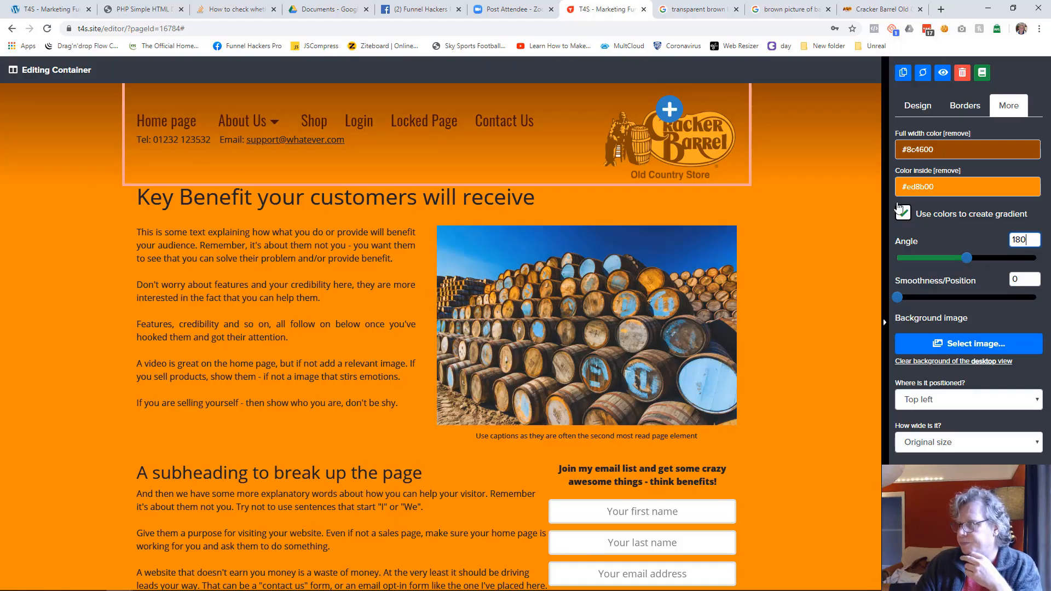
Step: Increase the header container's space at bottom to 30
{"action": "left_click", "coordinate": [917, 105]}
{"action": "left_click_drag", "start_coordinate": [906, 235], "coordinate": [941, 234]}
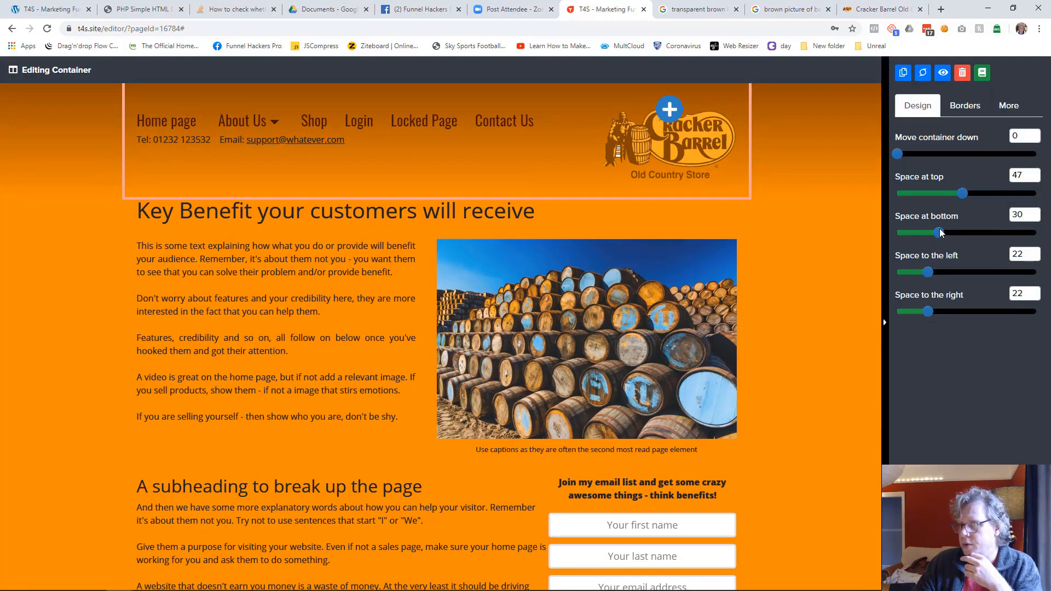
{"action": "left_click", "coordinate": [783, 254]}
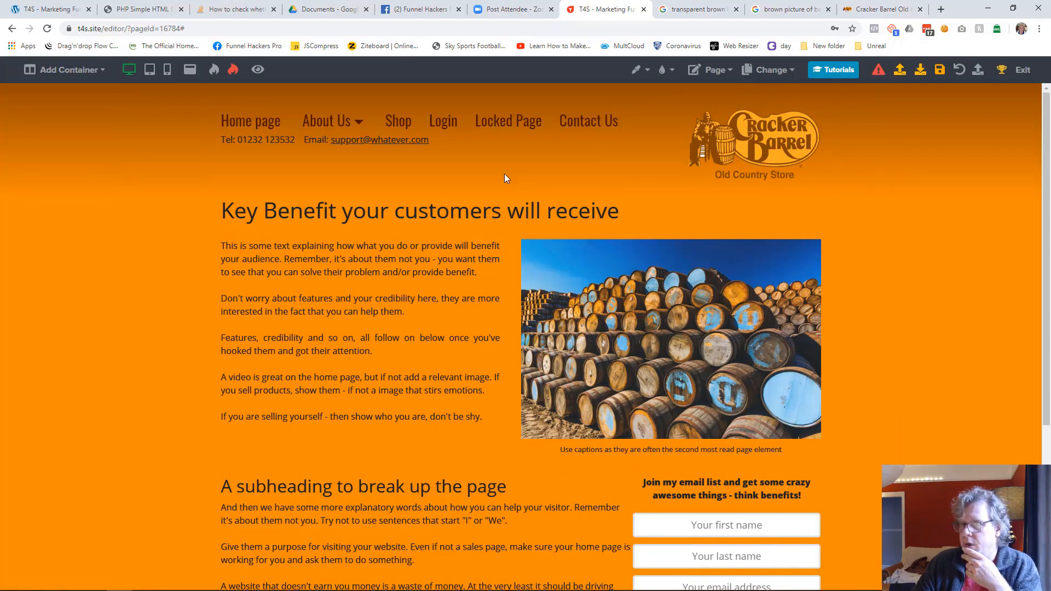
Step: Set both the text color and the bold/link color of the header's telephone and email line to black #000000, and save the page
{"action": "left_click", "coordinate": [437, 147]}
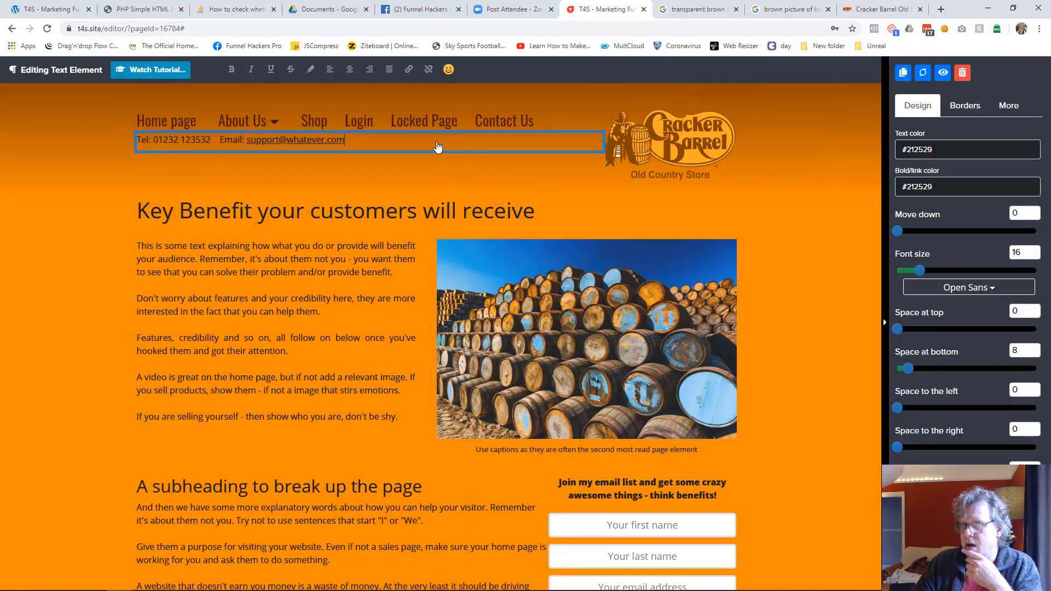
{"action": "left_click", "coordinate": [929, 145]}
{"action": "left_click", "coordinate": [917, 208]}
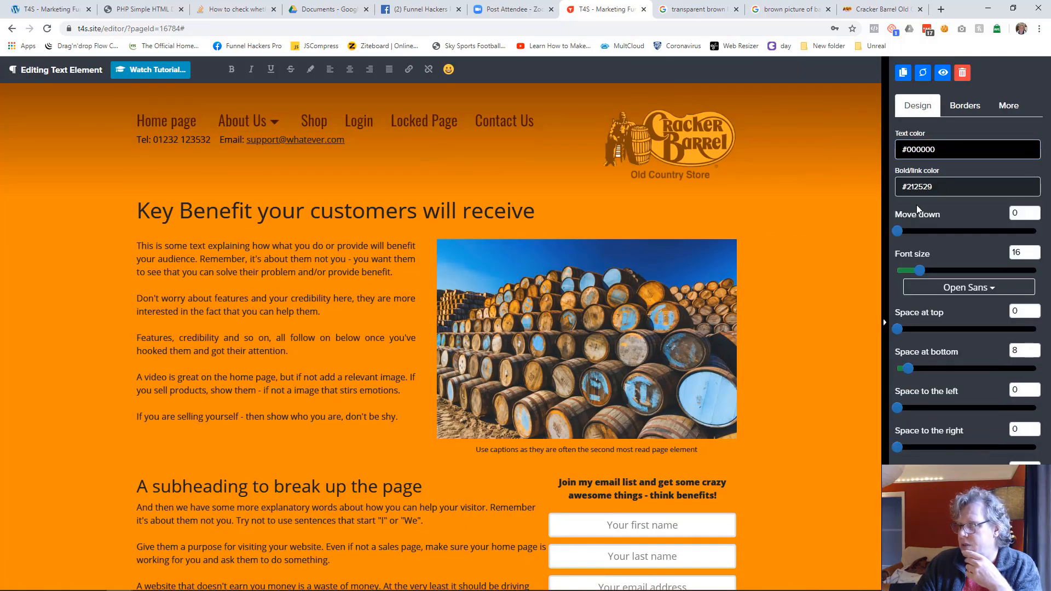
{"action": "left_click", "coordinate": [932, 186]}
{"action": "left_click", "coordinate": [906, 321]}
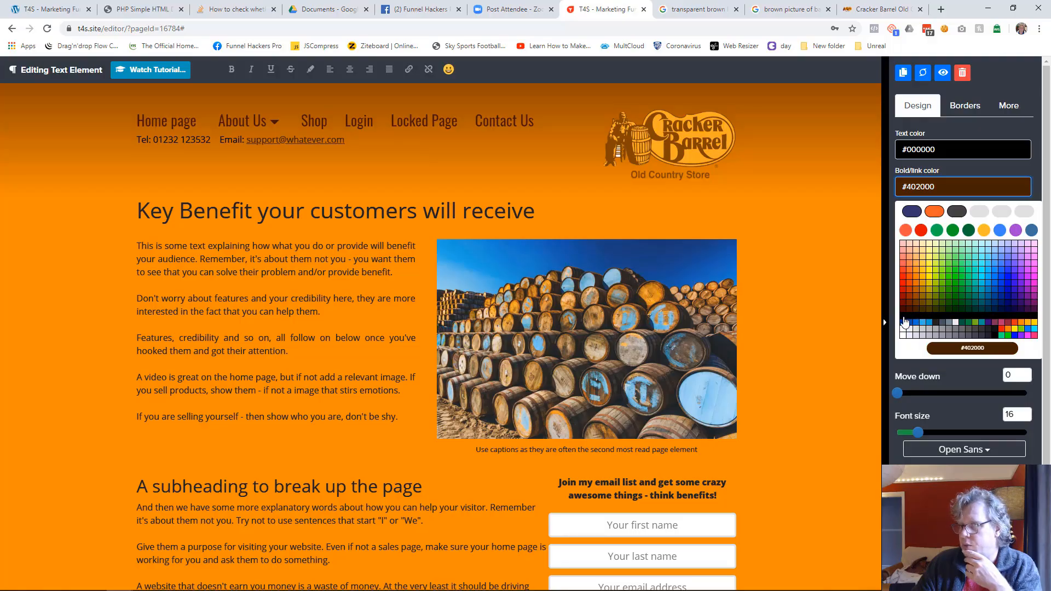
{"action": "left_click", "coordinate": [911, 310]}
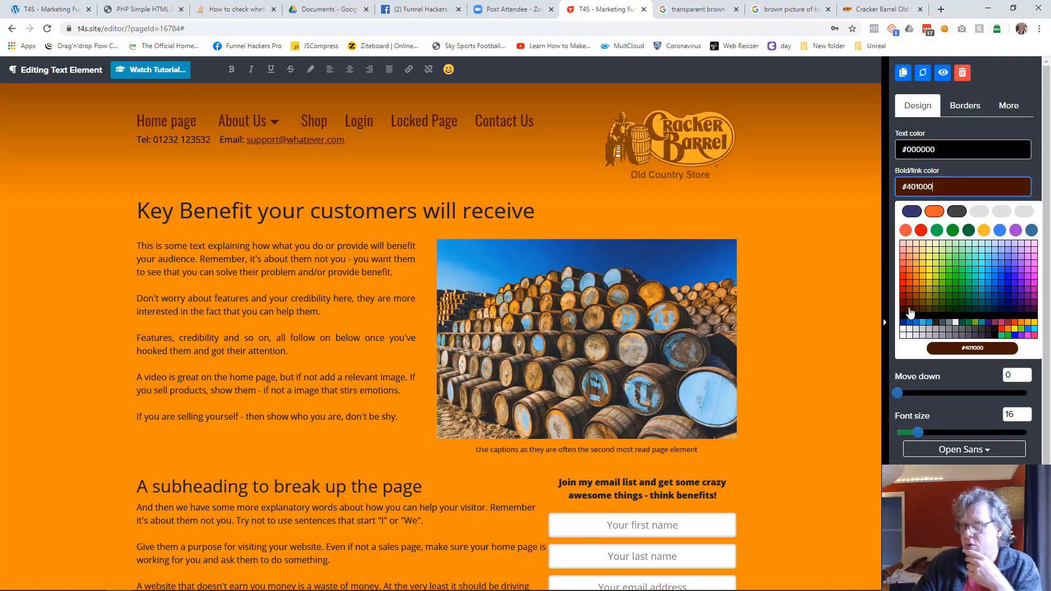
{"action": "left_click", "coordinate": [903, 315]}
{"action": "left_click", "coordinate": [904, 322]}
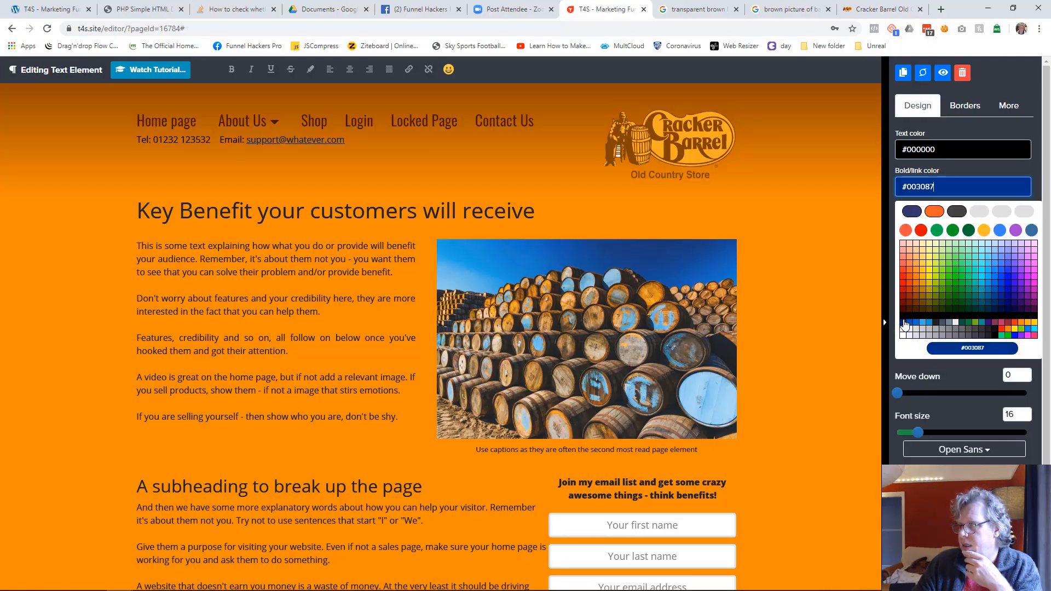
{"action": "left_click", "coordinate": [903, 322]}
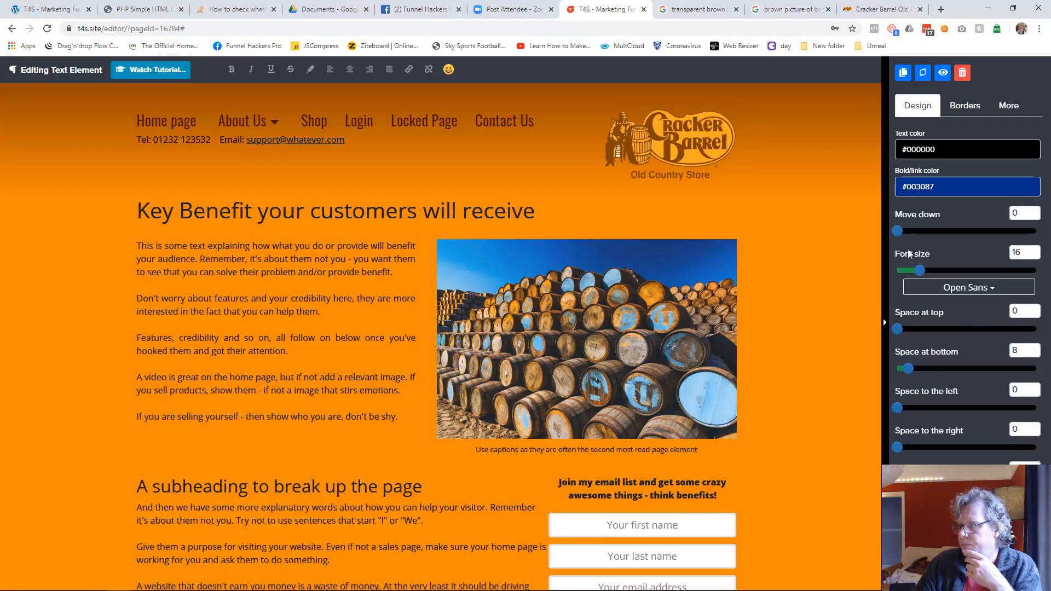
{"action": "left_click", "coordinate": [926, 189]}
{"action": "left_click", "coordinate": [903, 323]}
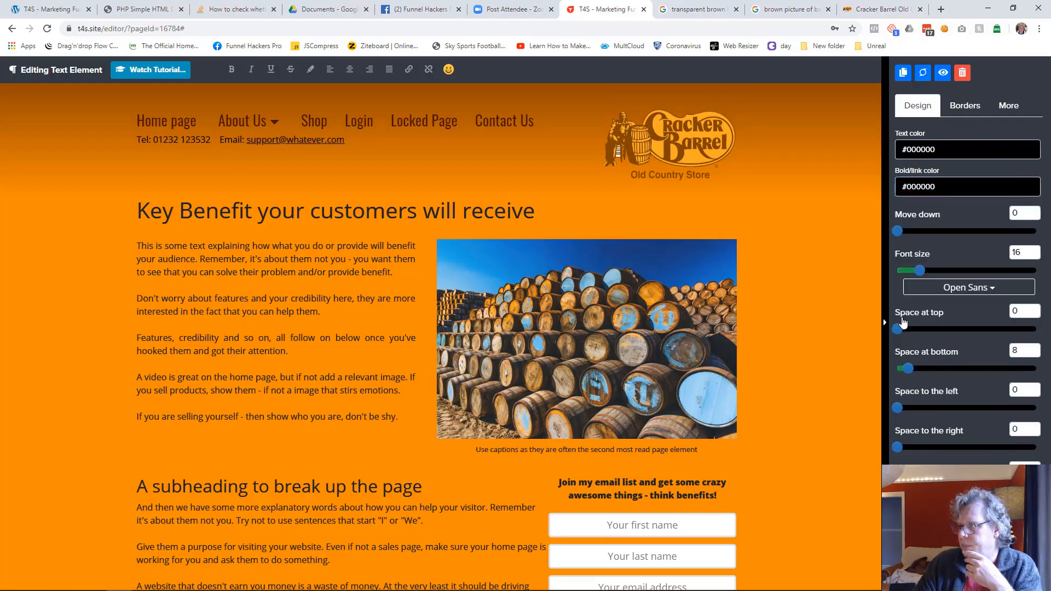
{"action": "left_click", "coordinate": [829, 304]}
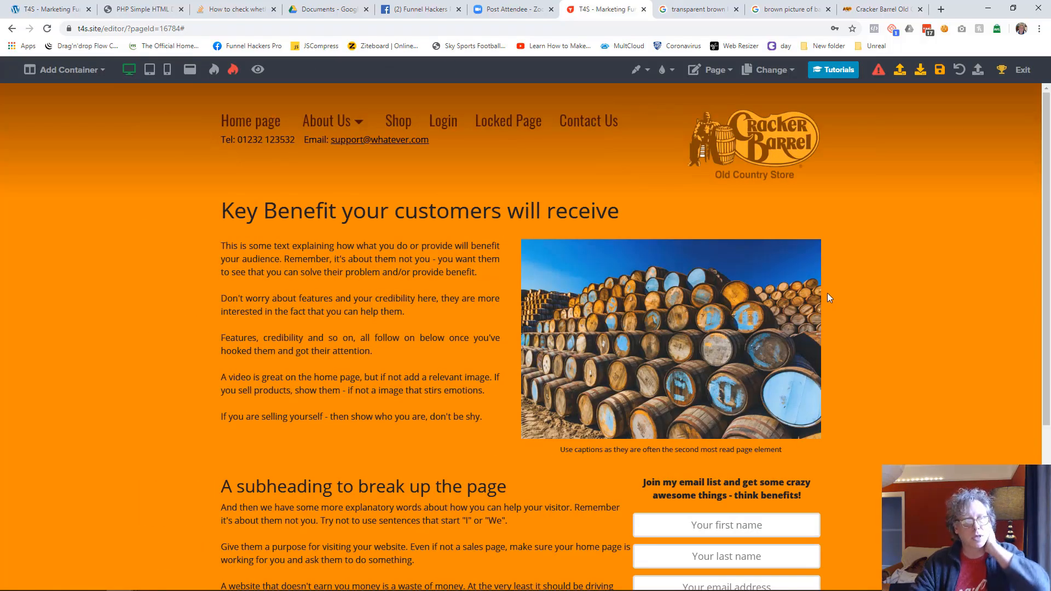
{"action": "left_click", "coordinate": [939, 70]}
Step: Style the "Key Benefit your customers will receive" heading with the Oswald font, text color #401000 and font size 64
{"action": "left_click_drag", "start_coordinate": [0, 183], "coordinate": [0, 191]}
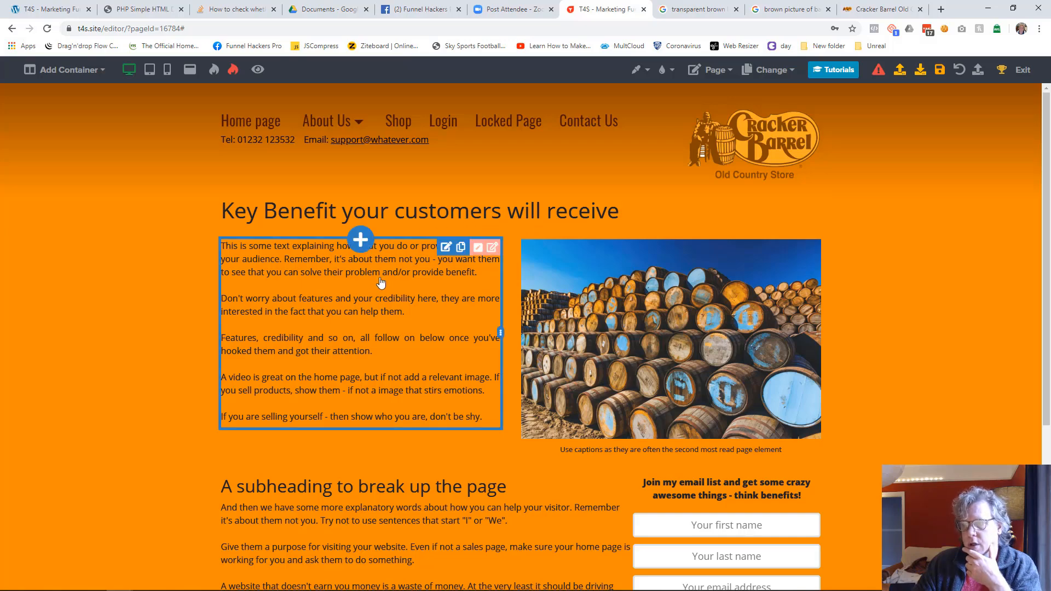
{"action": "left_click", "coordinate": [426, 219]}
{"action": "left_click", "coordinate": [1005, 294]}
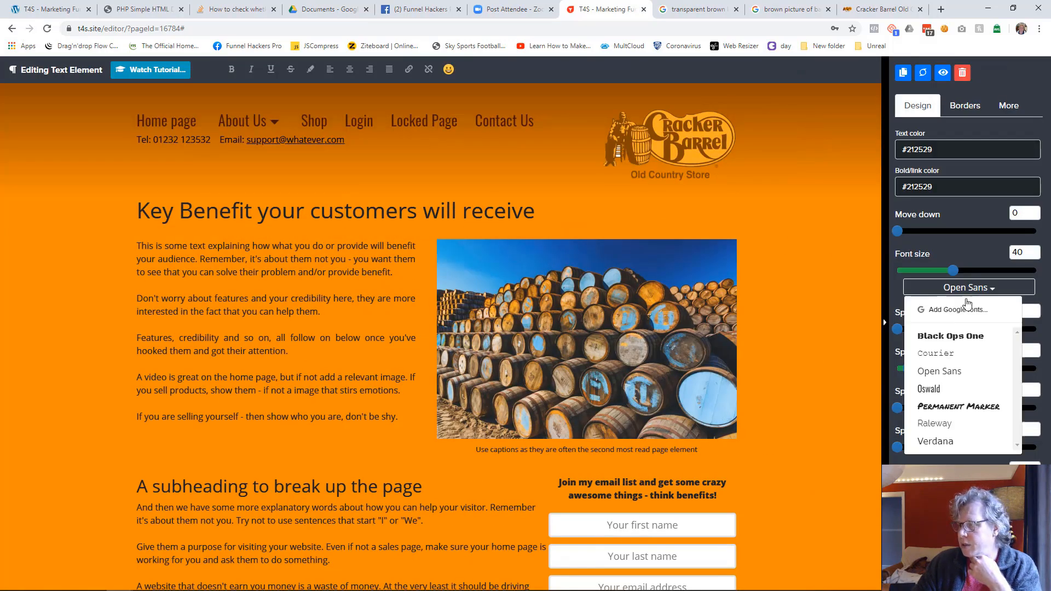
{"action": "left_click", "coordinate": [936, 390]}
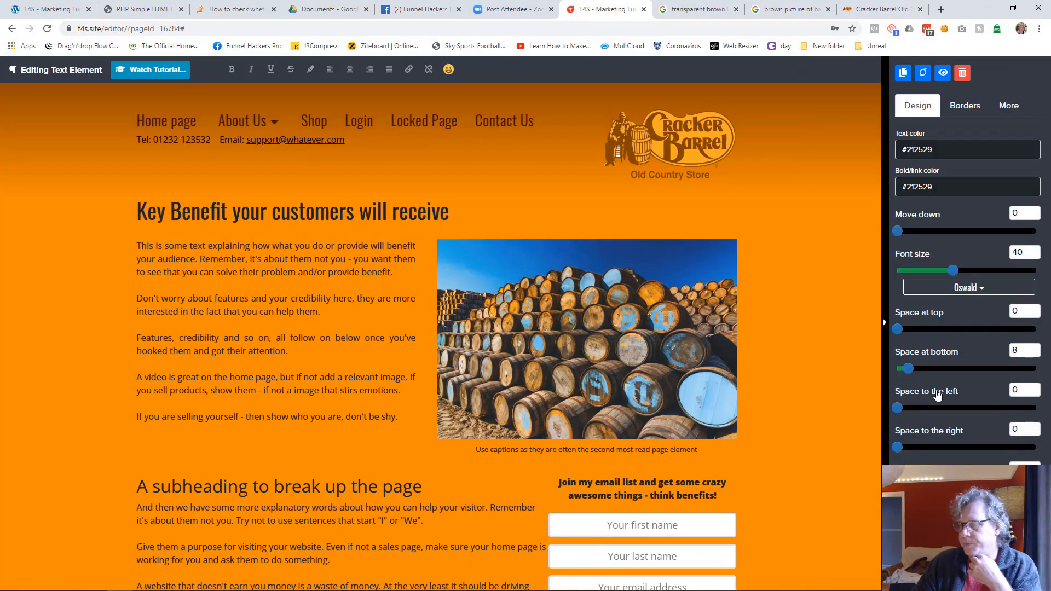
{"action": "left_click", "coordinate": [936, 149]}
{"action": "left_click", "coordinate": [910, 304]}
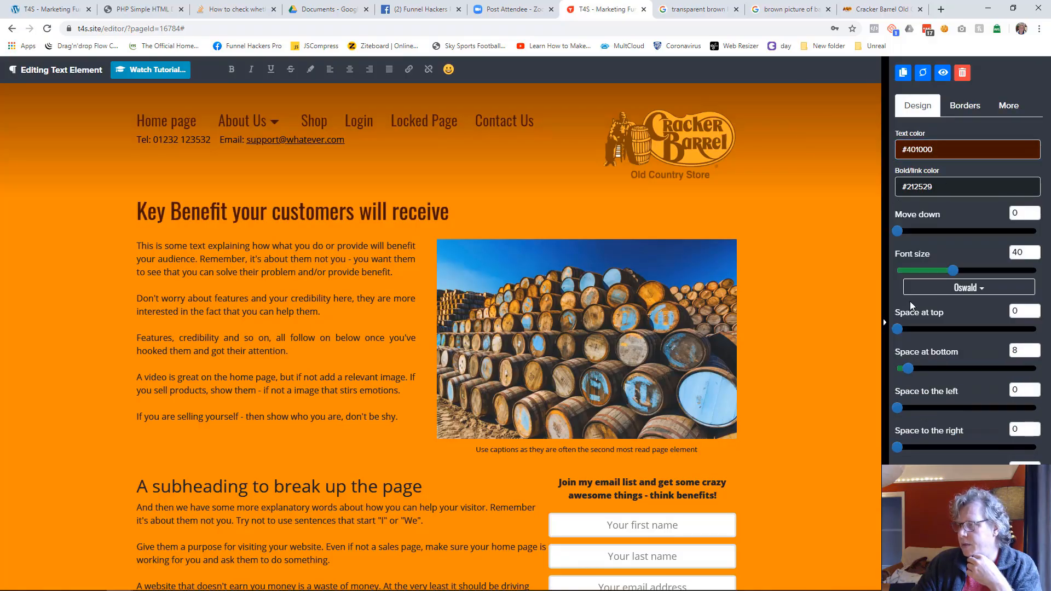
{"action": "left_click_drag", "start_coordinate": [953, 271], "coordinate": [987, 271]}
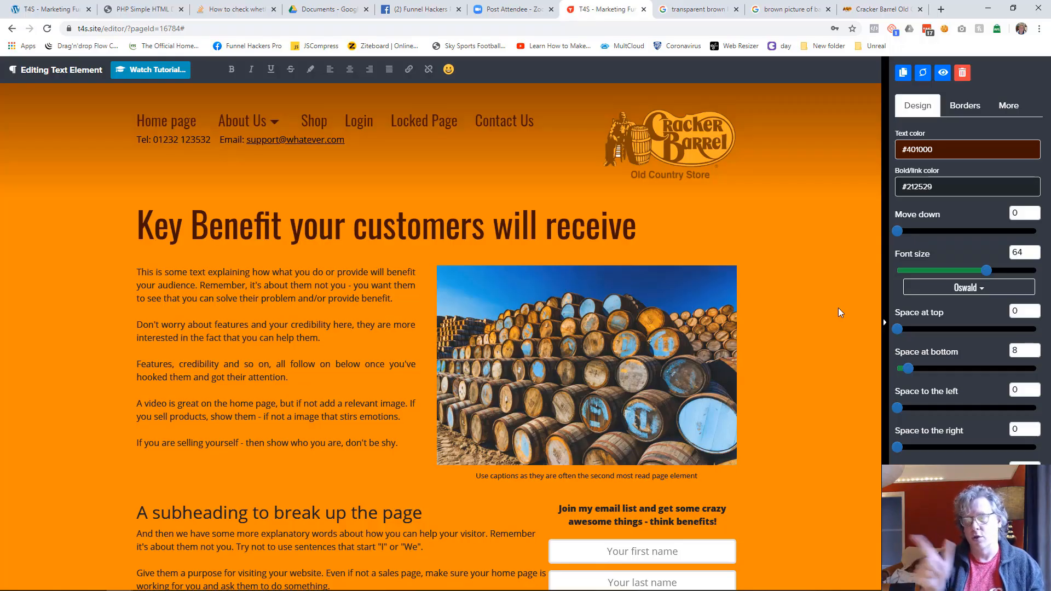
Step: Set the text color of the explanatory paragraphs beside the barrel image to black #000000
{"action": "left_click", "coordinate": [207, 364]}
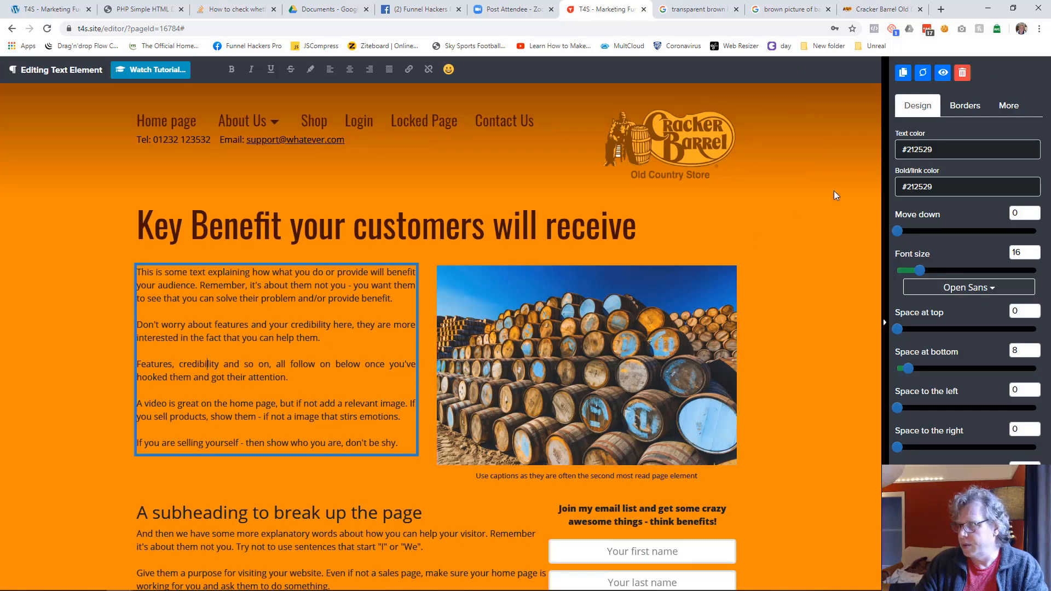
{"action": "left_click", "coordinate": [924, 149]}
{"action": "left_click", "coordinate": [904, 324]}
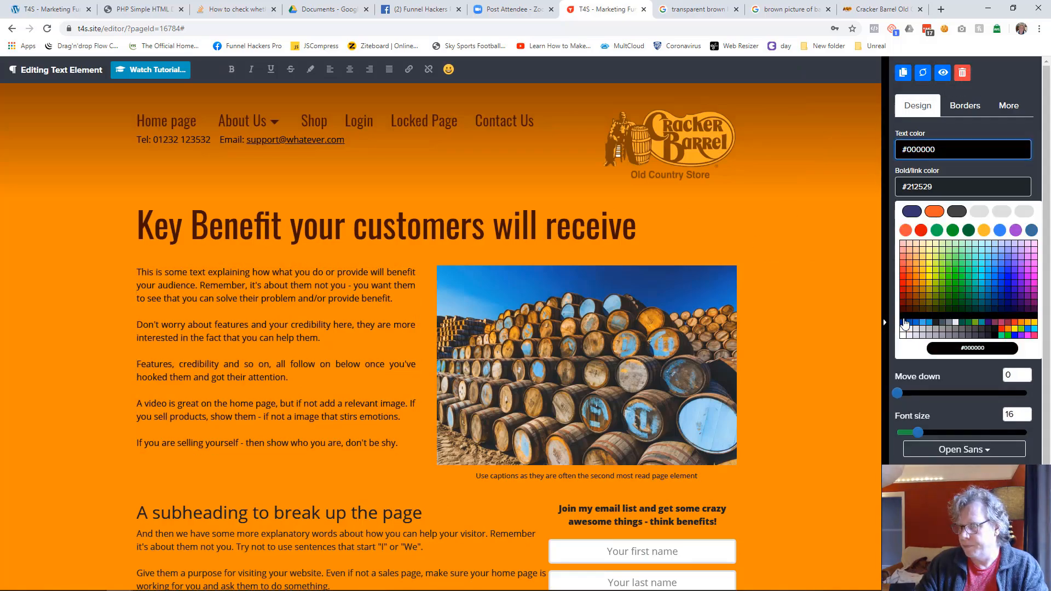
Step: Set the text color of the caption under the barrel image to black
{"action": "left_click", "coordinate": [763, 382]}
{"action": "scroll", "coordinate": [761, 378], "scroll_direction": "down", "scroll_amount": 3}
{"action": "left_click", "coordinate": [714, 316]}
{"action": "left_click", "coordinate": [931, 150]}
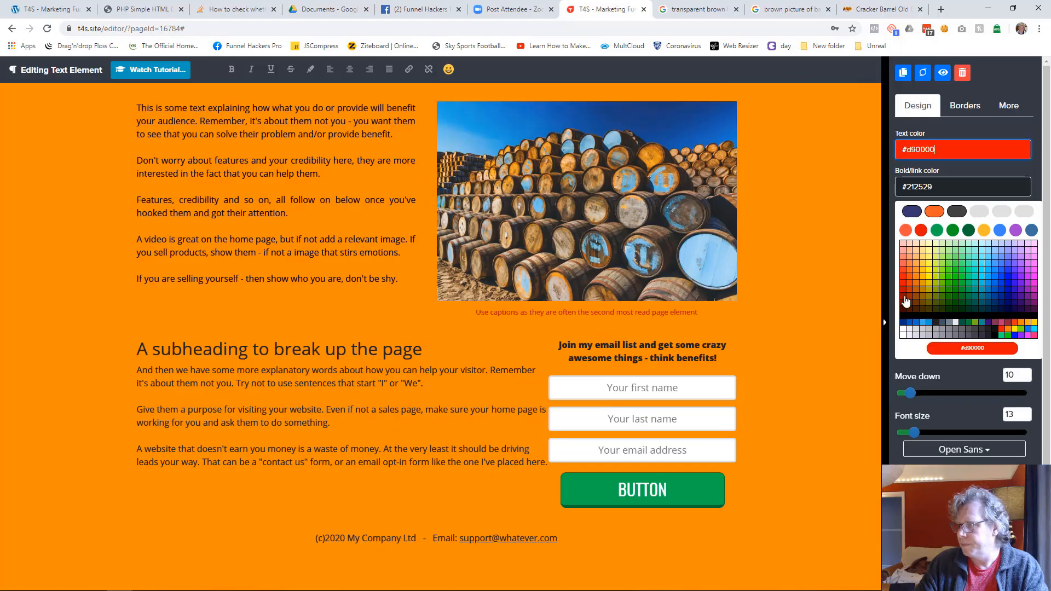
{"action": "left_click", "coordinate": [904, 324]}
{"action": "left_click", "coordinate": [782, 324]}
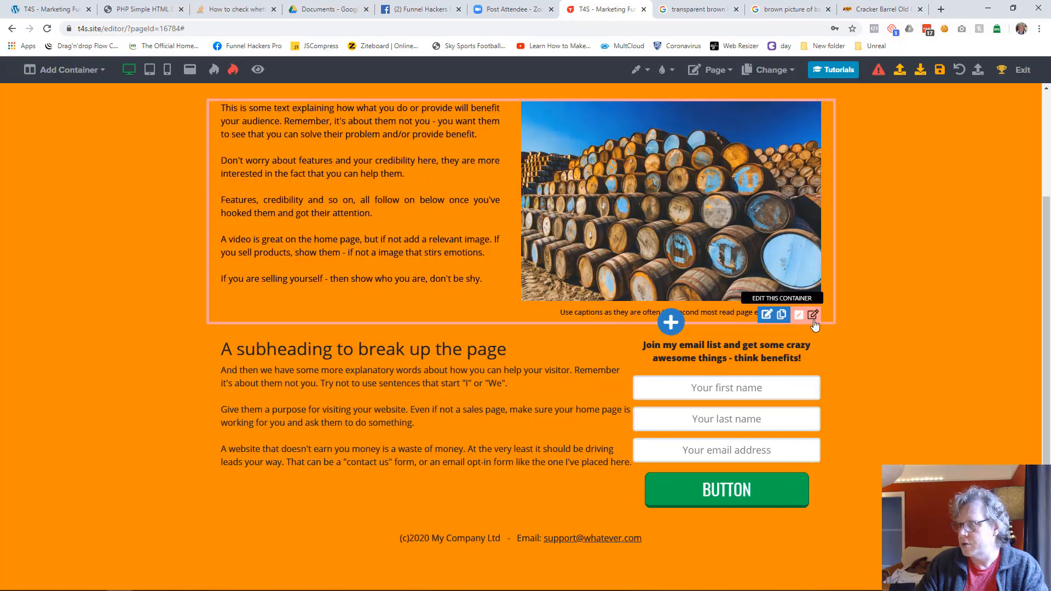
Step: Apply the Small glow shadow to the barrel image
{"action": "mouse_move", "coordinate": [15, 159]}
{"action": "left_mouse_down"}
{"action": "mouse_move", "coordinate": [429, 109]}
{"action": "mouse_move", "coordinate": [443, 58]}
{"action": "mouse_move", "coordinate": [0, 165]}
{"action": "left_mouse_up"}
{"action": "left_click", "coordinate": [755, 201]}
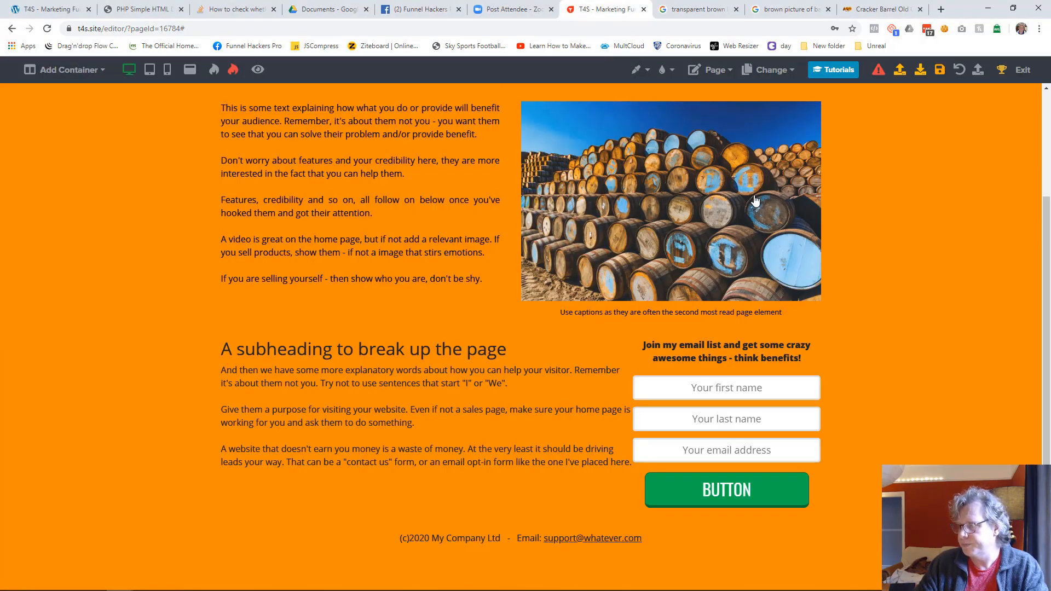
{"action": "left_click", "coordinate": [755, 201]}
{"action": "left_click", "coordinate": [960, 207]}
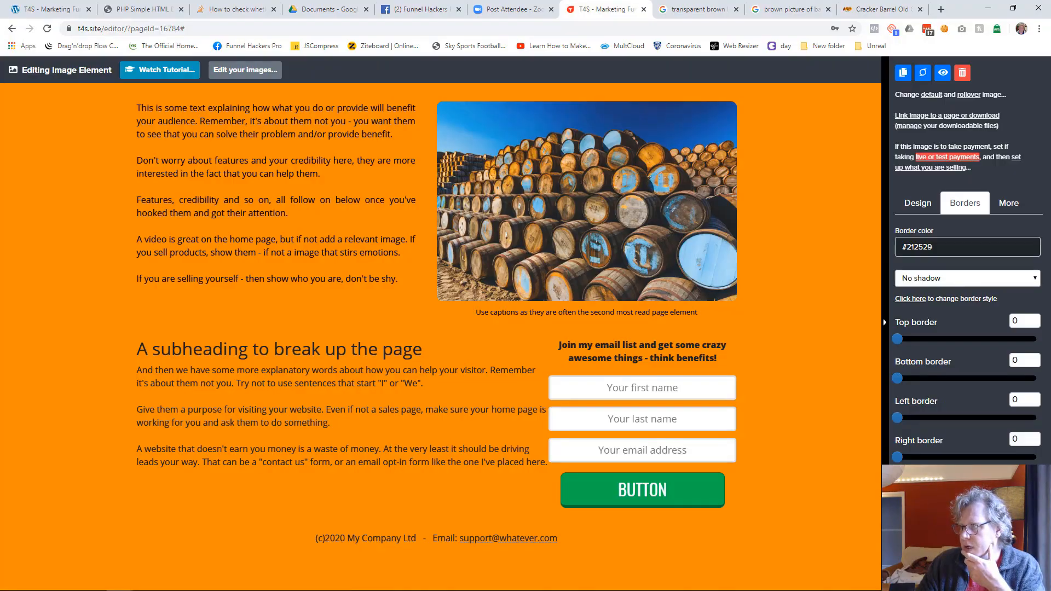
{"action": "left_click", "coordinate": [931, 280]}
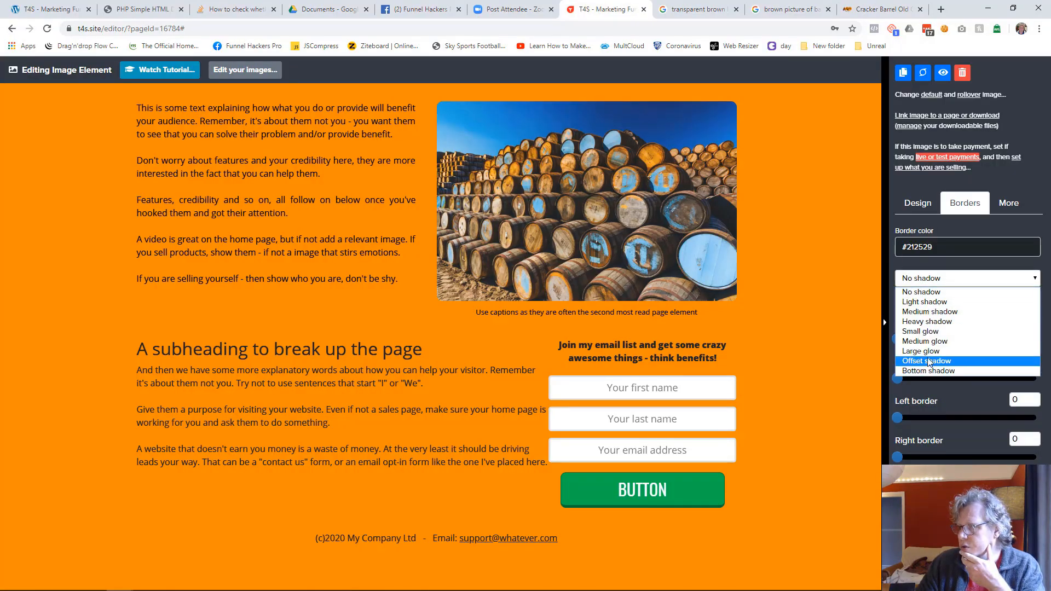
{"action": "left_click", "coordinate": [929, 331]}
{"action": "left_click", "coordinate": [781, 320]}
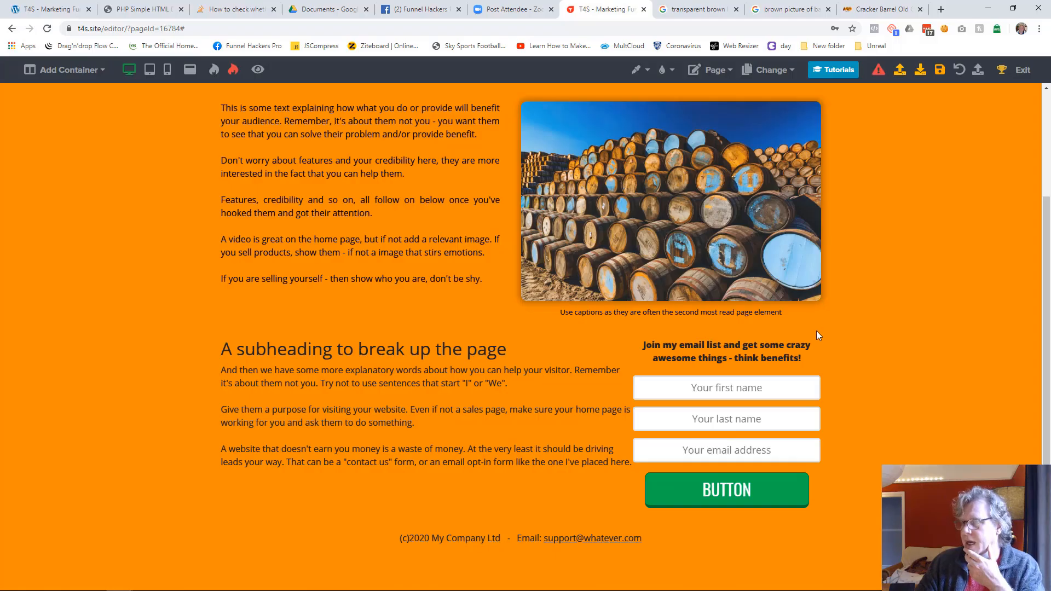
Step: Set the space to the right of the explanatory text column beside the barrel image to 45
{"action": "scroll", "coordinate": [911, 319], "scroll_direction": "up", "scroll_amount": 3}
{"action": "mouse_move", "coordinate": [481, 299]}
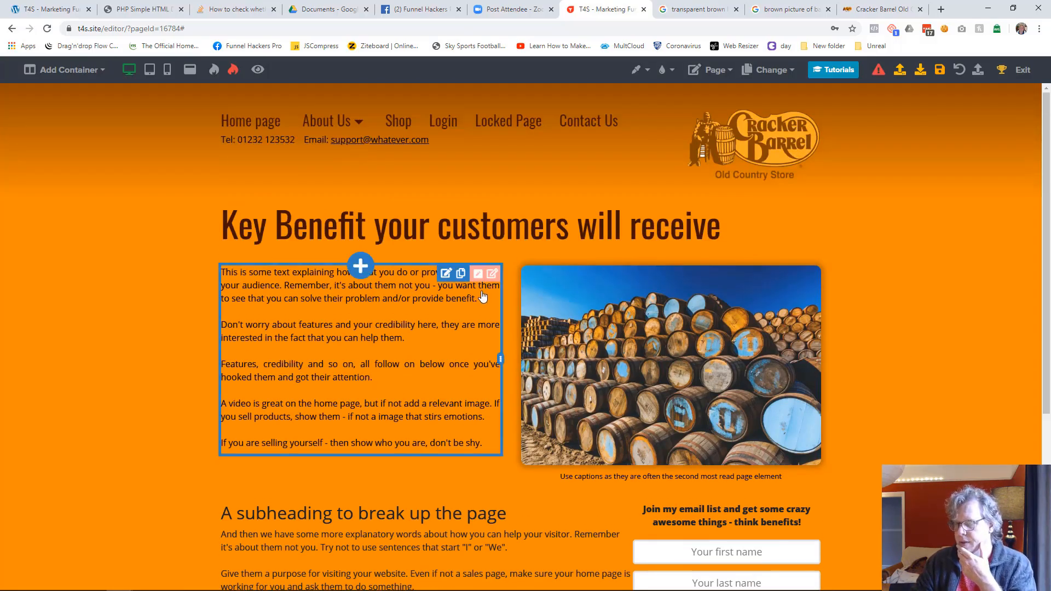
{"action": "left_click", "coordinate": [479, 278]}
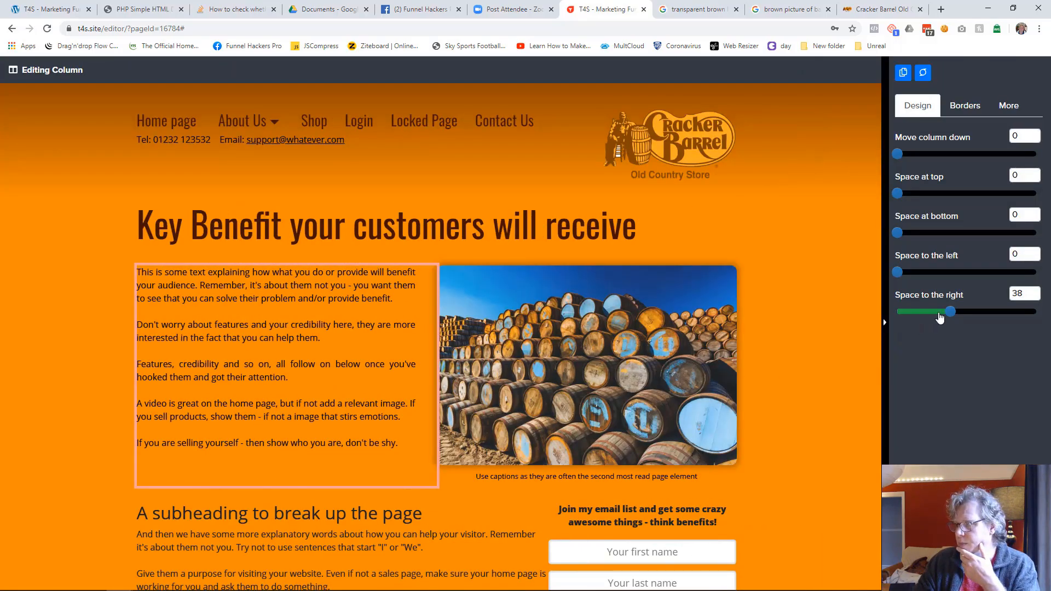
{"action": "left_click_drag", "start_coordinate": [951, 310], "coordinate": [961, 310]}
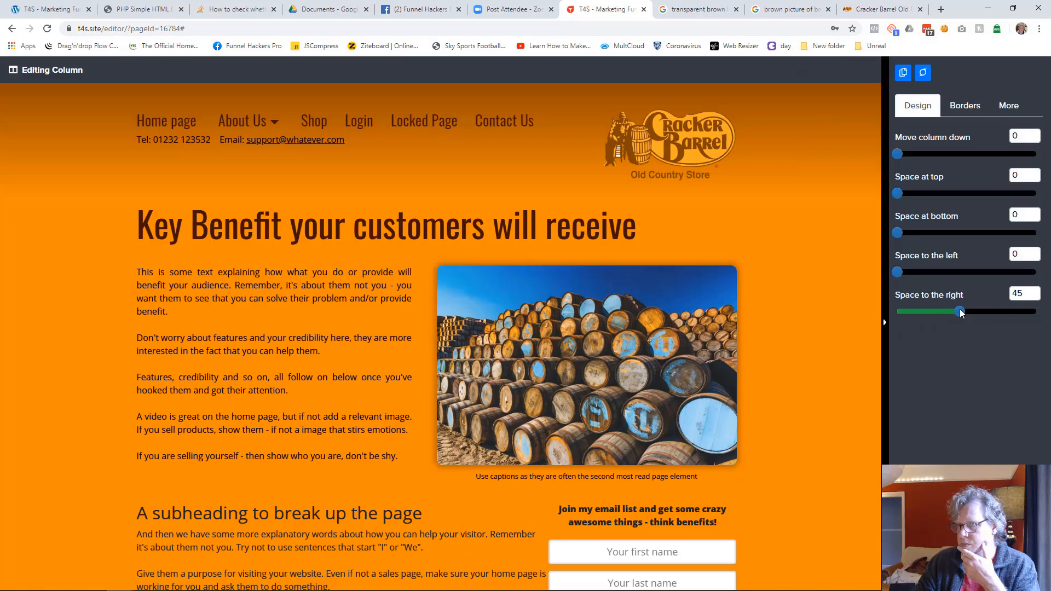
{"action": "left_click", "coordinate": [853, 350]}
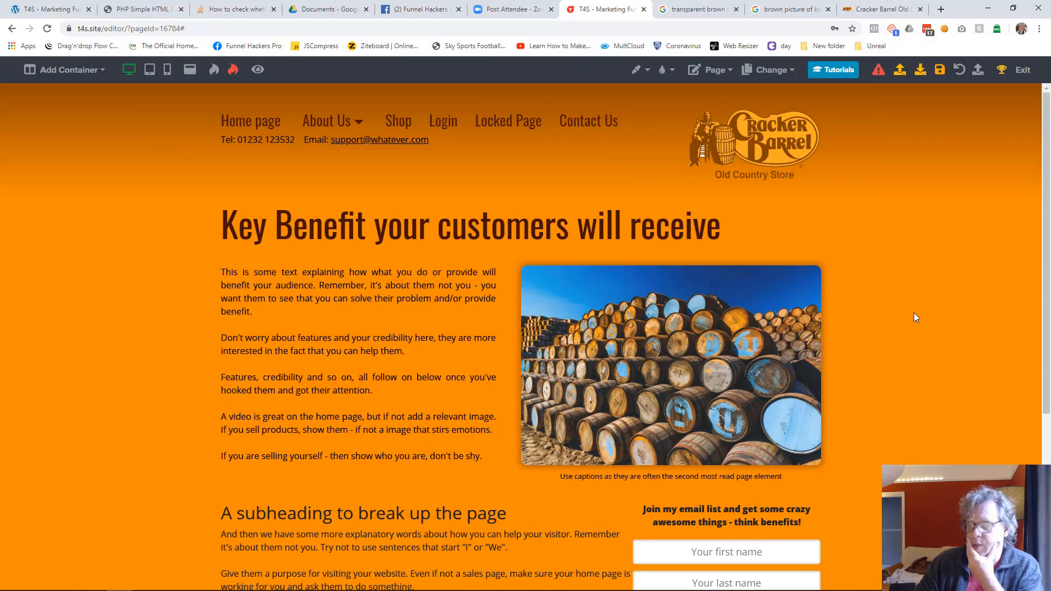
Step: Style the "A subheading to break up the page" heading with the Oswald font, a dark brown text color and a larger font size
{"action": "scroll", "coordinate": [914, 313], "scroll_direction": "down", "scroll_amount": 2}
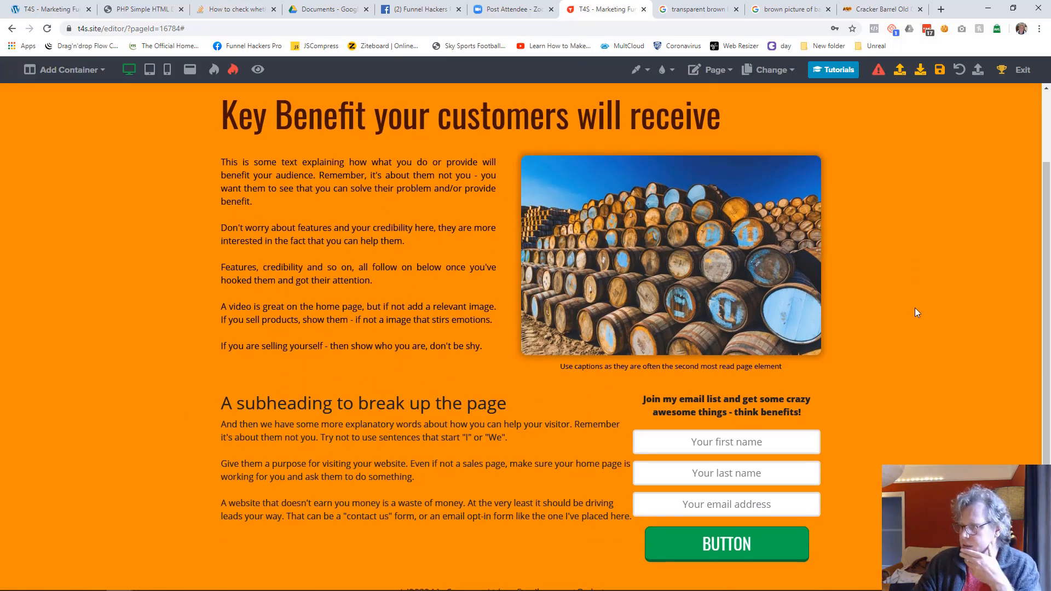
{"action": "scroll", "coordinate": [914, 307], "scroll_direction": "down", "scroll_amount": 1}
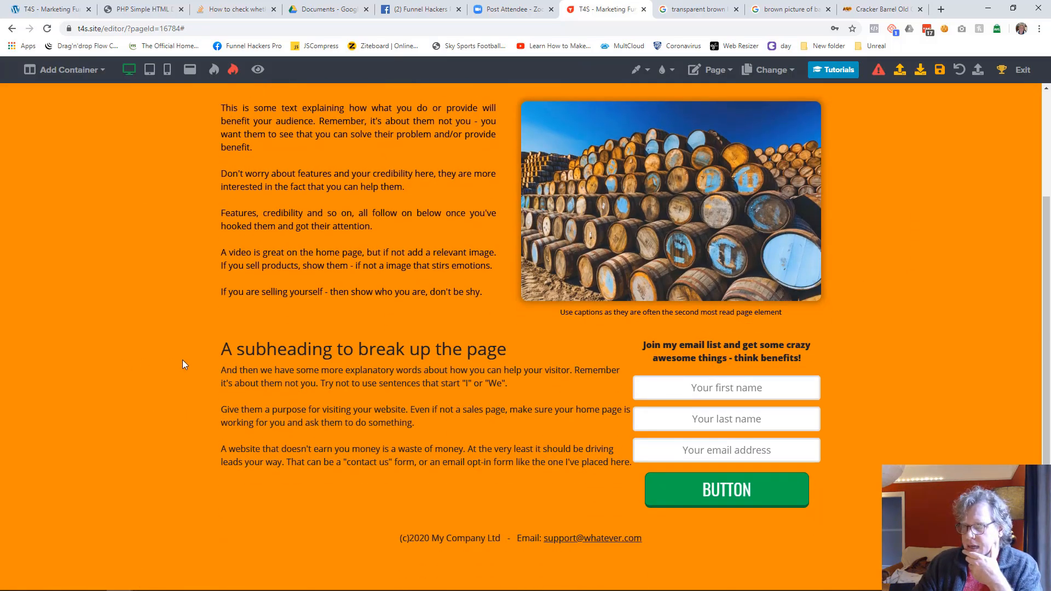
{"action": "left_click", "coordinate": [419, 356]}
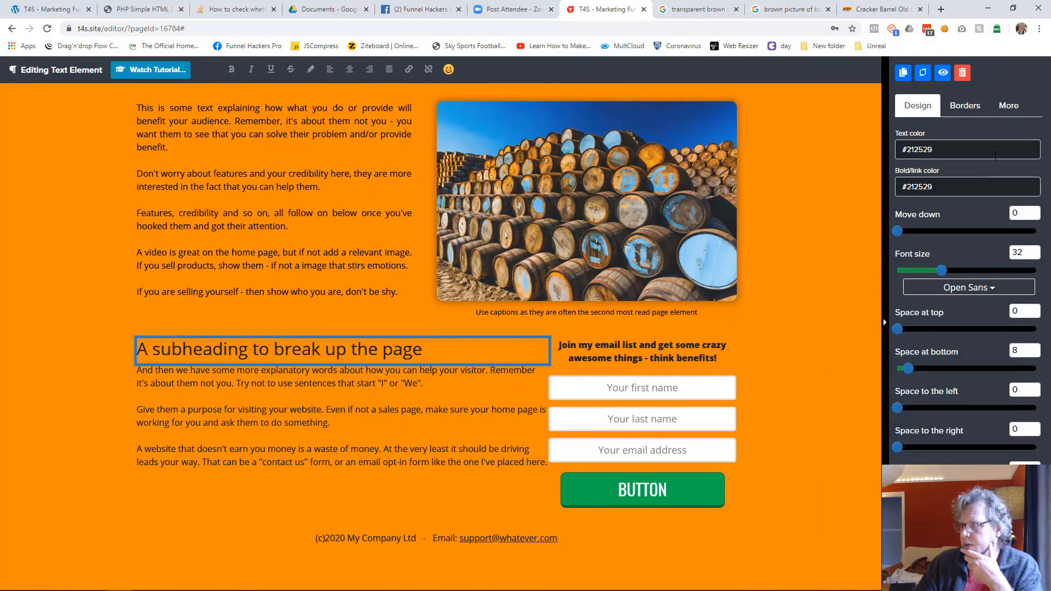
{"action": "left_click", "coordinate": [957, 290]}
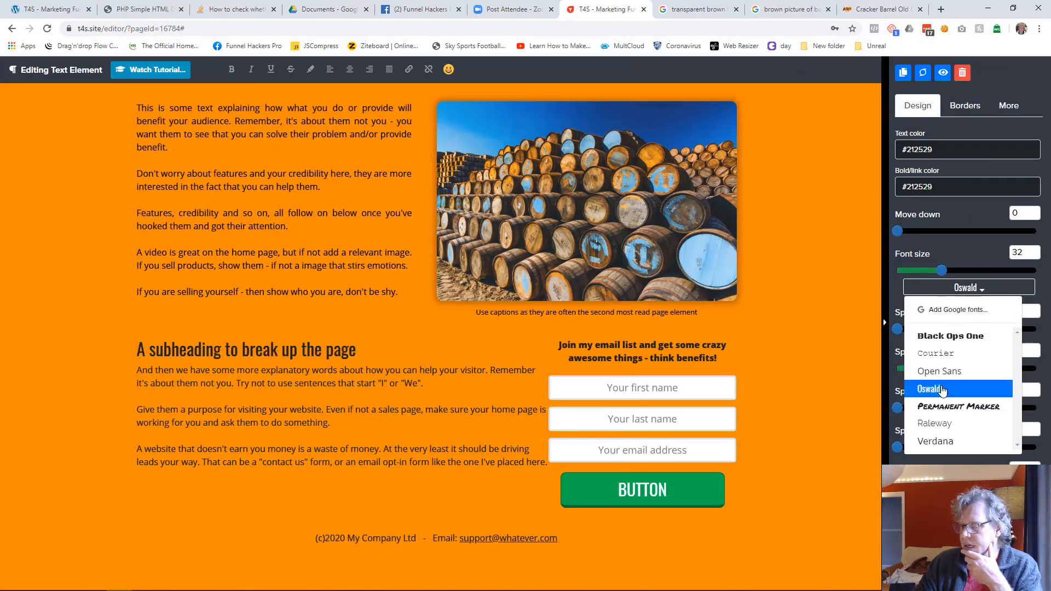
{"action": "left_click", "coordinate": [941, 389]}
{"action": "left_click", "coordinate": [941, 149]}
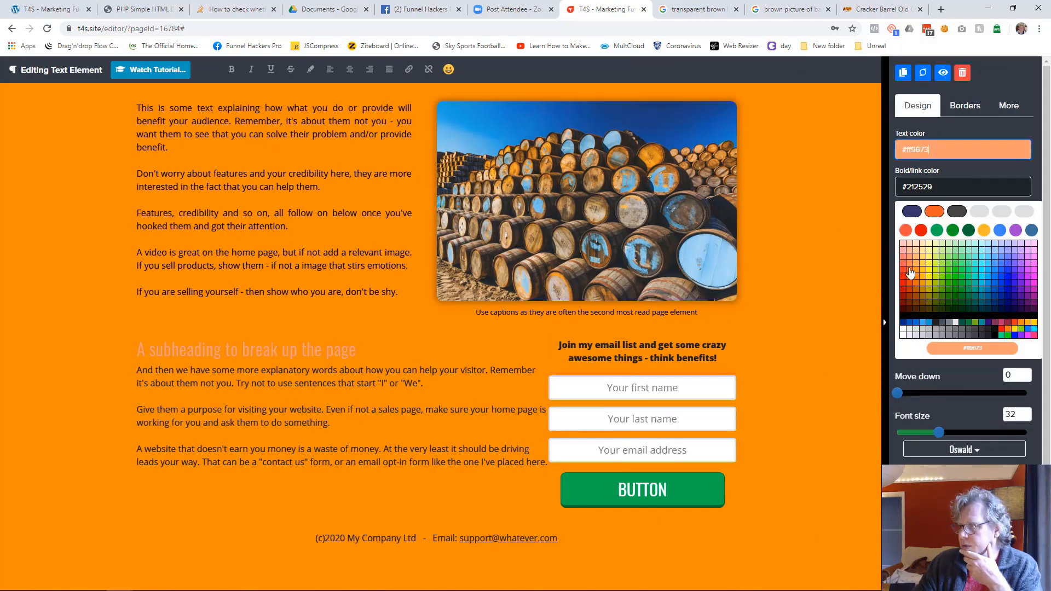
{"action": "left_click", "coordinate": [911, 311]}
{"action": "left_click_drag", "start_coordinate": [943, 272], "coordinate": [957, 273]}
{"action": "left_click", "coordinate": [821, 358]}
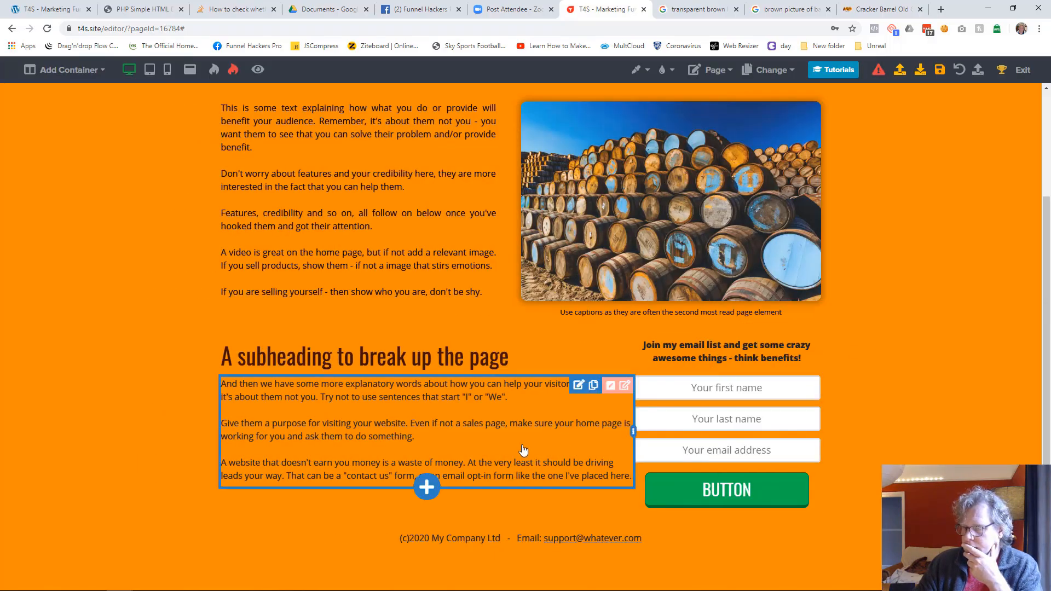
Step: Set the text color of the paragraphs under the subheading to black #000000
{"action": "left_click", "coordinate": [561, 441]}
{"action": "left_click", "coordinate": [938, 148]}
{"action": "left_click", "coordinate": [902, 309]}
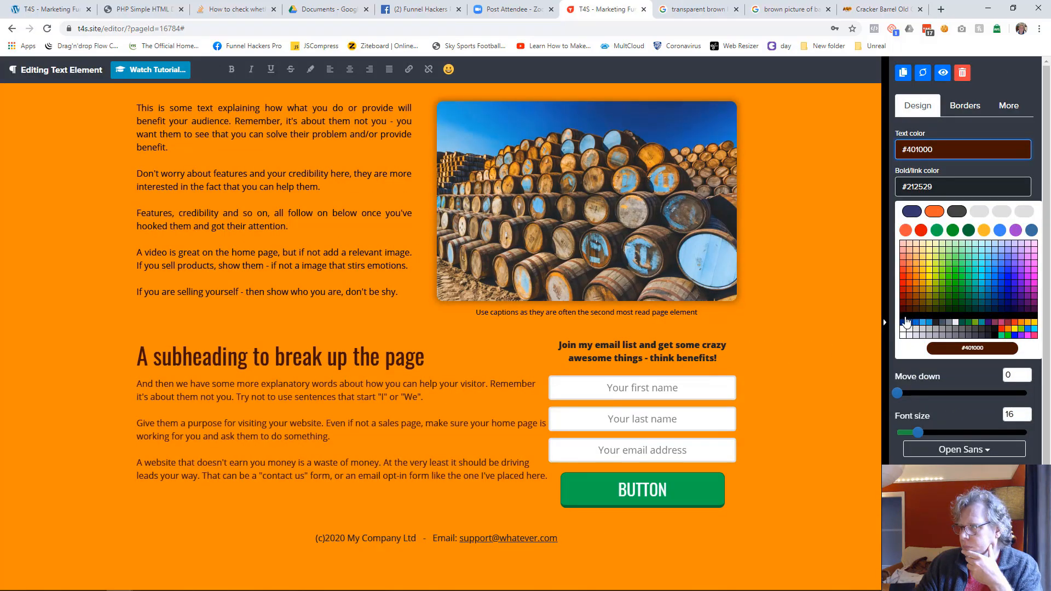
{"action": "left_click", "coordinate": [904, 321]}
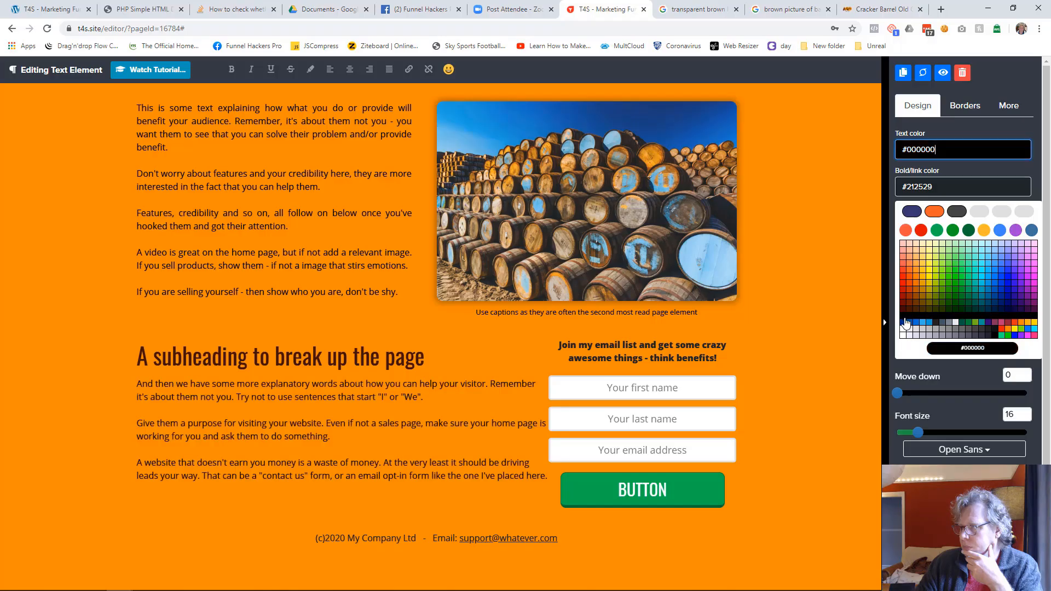
{"action": "left_click", "coordinate": [781, 346]}
Step: Set both the text color and the bold/link color of the "Join my email list" text to black #000000
{"action": "left_click", "coordinate": [738, 425]}
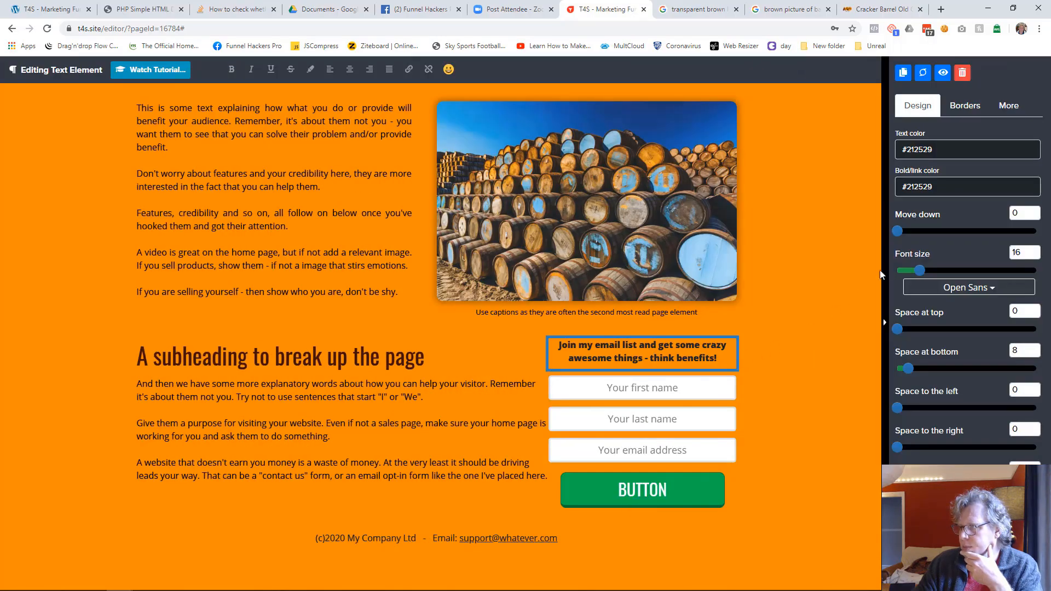
{"action": "left_click", "coordinate": [928, 150]}
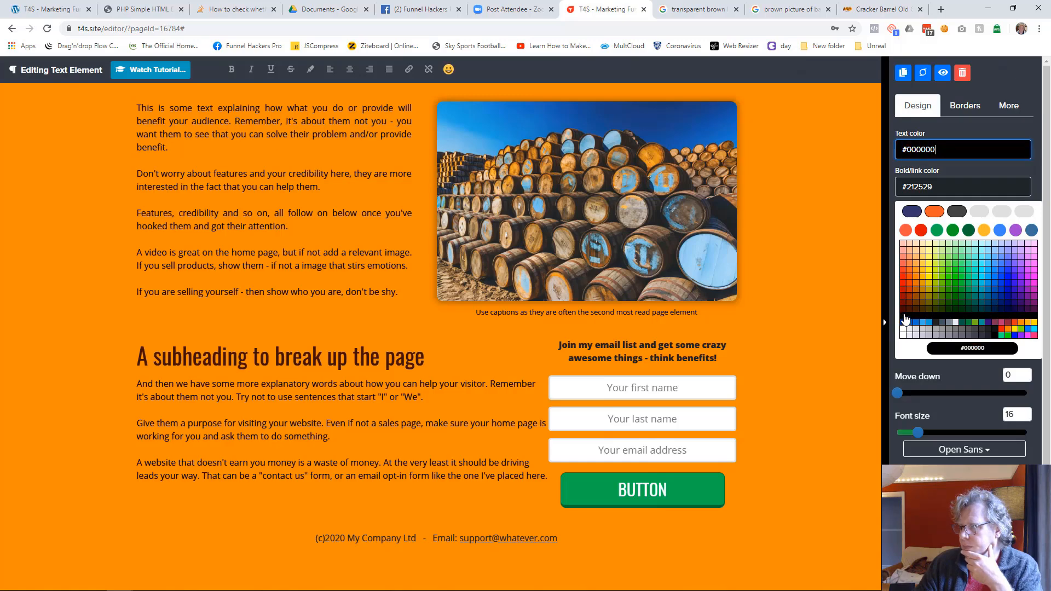
{"action": "left_click", "coordinate": [903, 320]}
{"action": "left_click", "coordinate": [921, 187]}
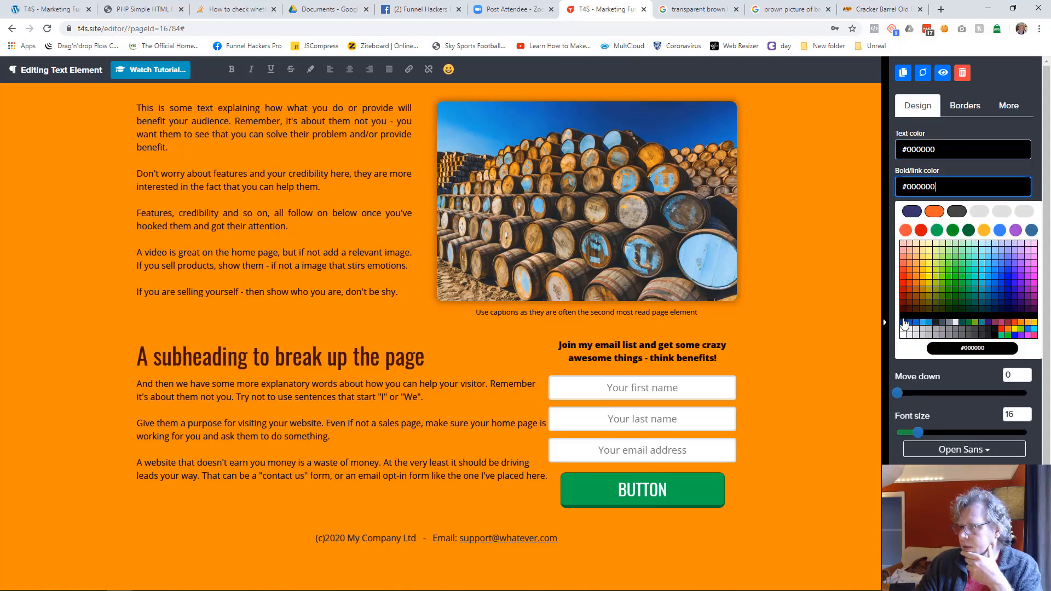
{"action": "left_click", "coordinate": [904, 324]}
{"action": "left_click", "coordinate": [800, 343]}
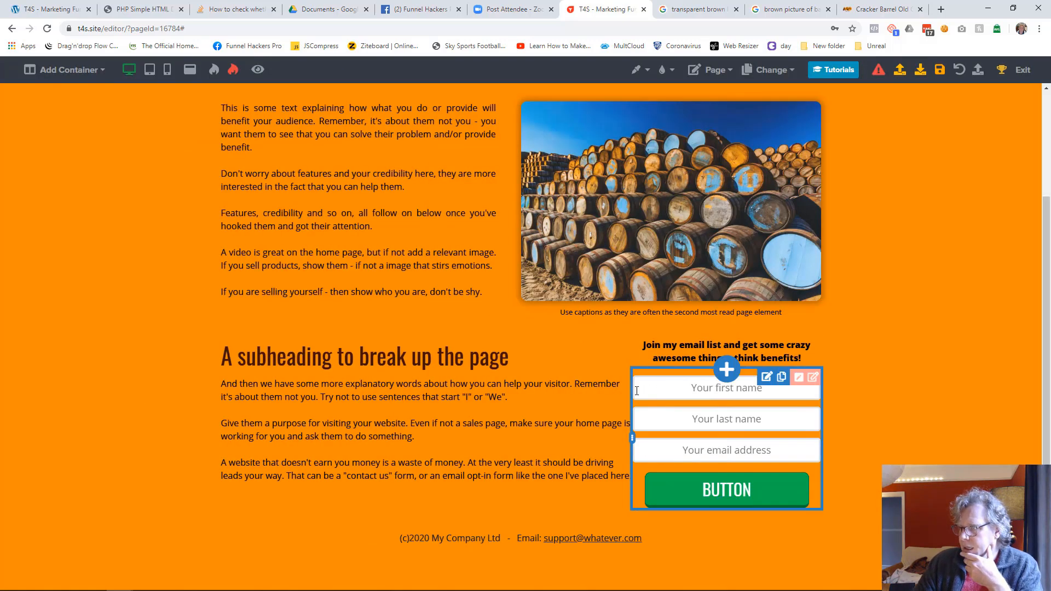
Step: Justify the paragraphs under the subheading and set their column's space to the right to 54
{"action": "left_click", "coordinate": [570, 414]}
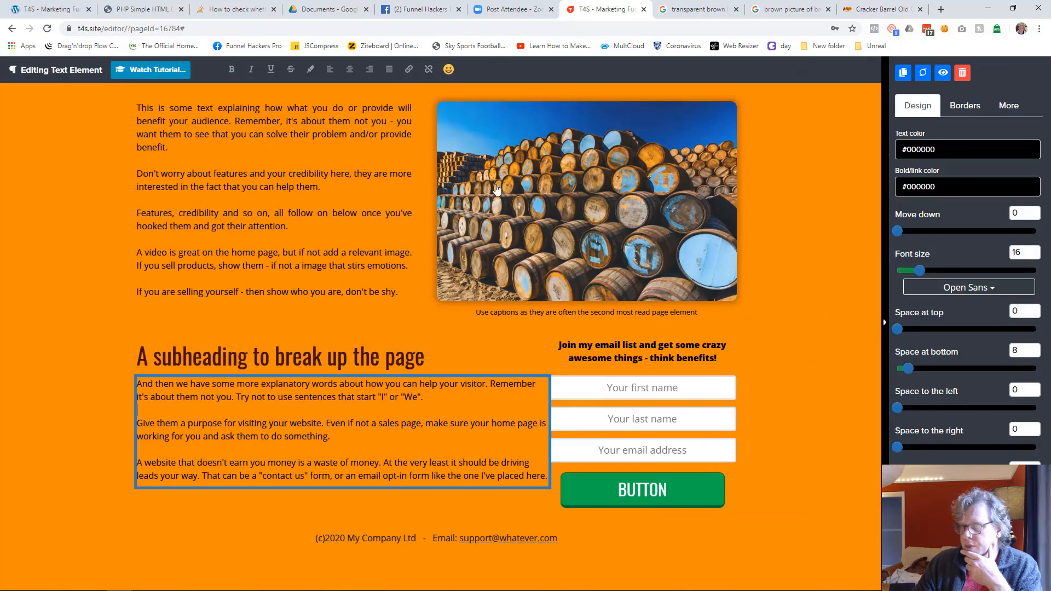
{"action": "left_click", "coordinate": [764, 402]}
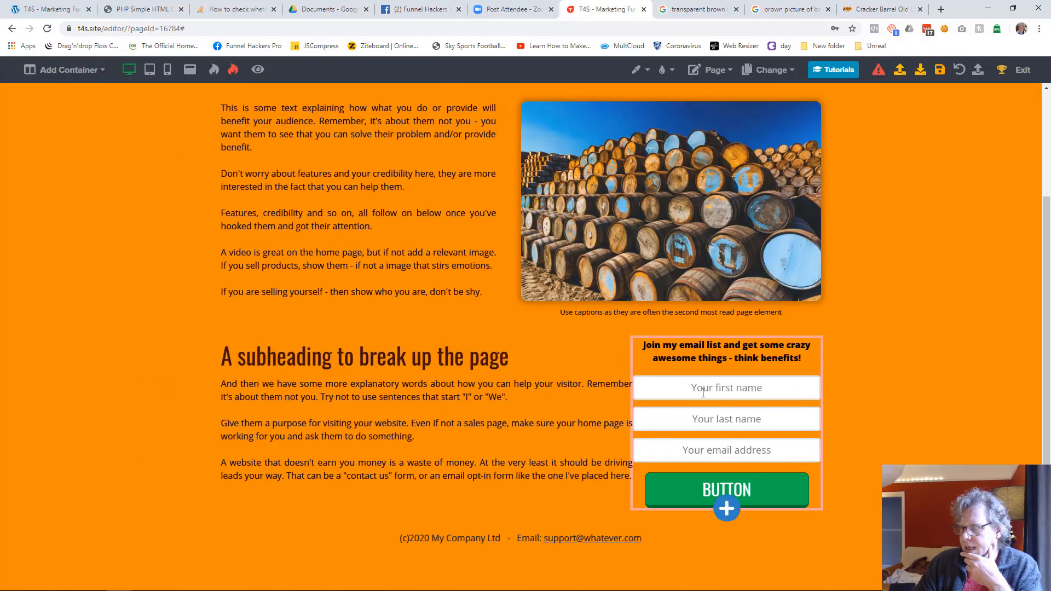
{"action": "left_click", "coordinate": [611, 385]}
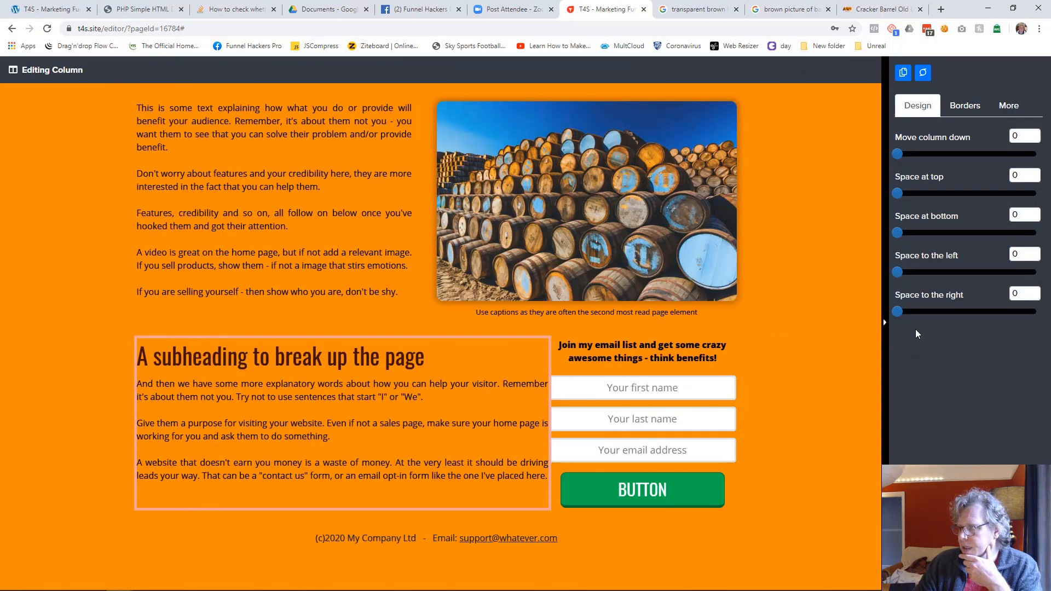
{"action": "left_click_drag", "start_coordinate": [898, 311], "coordinate": [972, 310]}
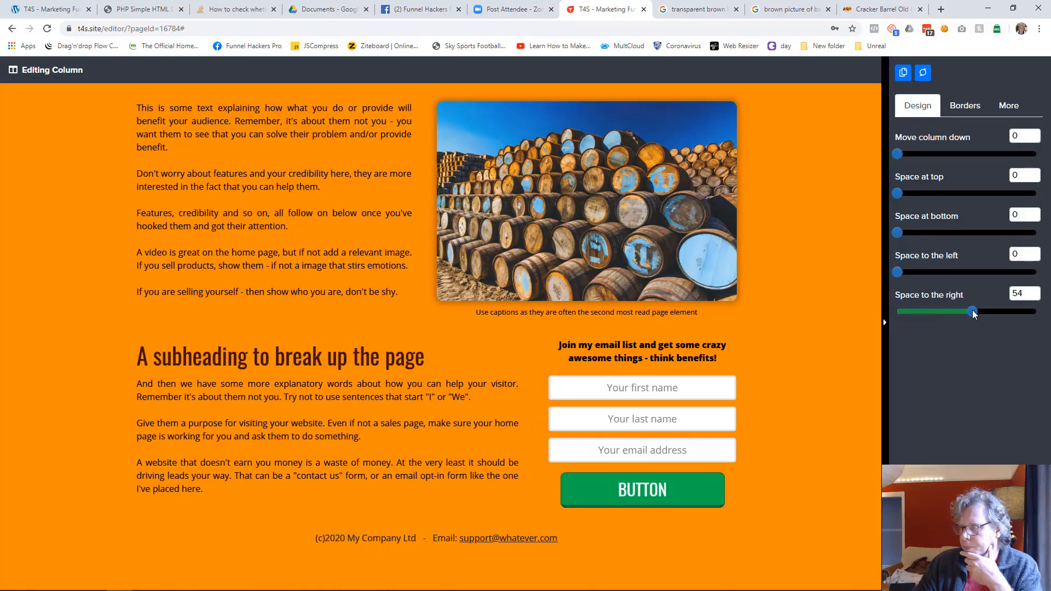
{"action": "left_click", "coordinate": [820, 387]}
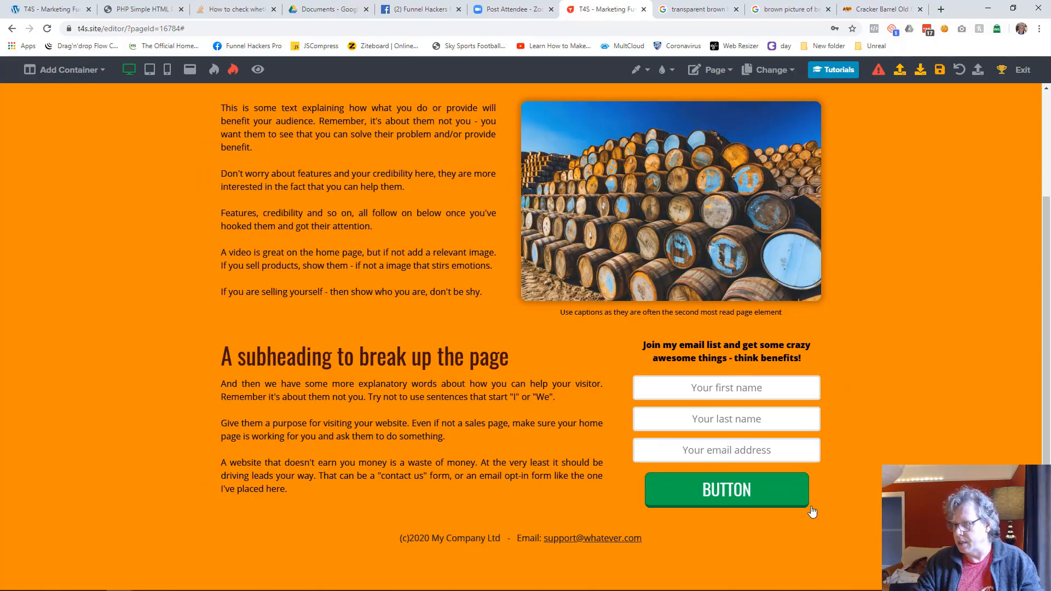
Step: Set the footer copyright line's text and bold/link colors to black #000000 and its font size to 11
{"action": "left_click", "coordinate": [652, 542]}
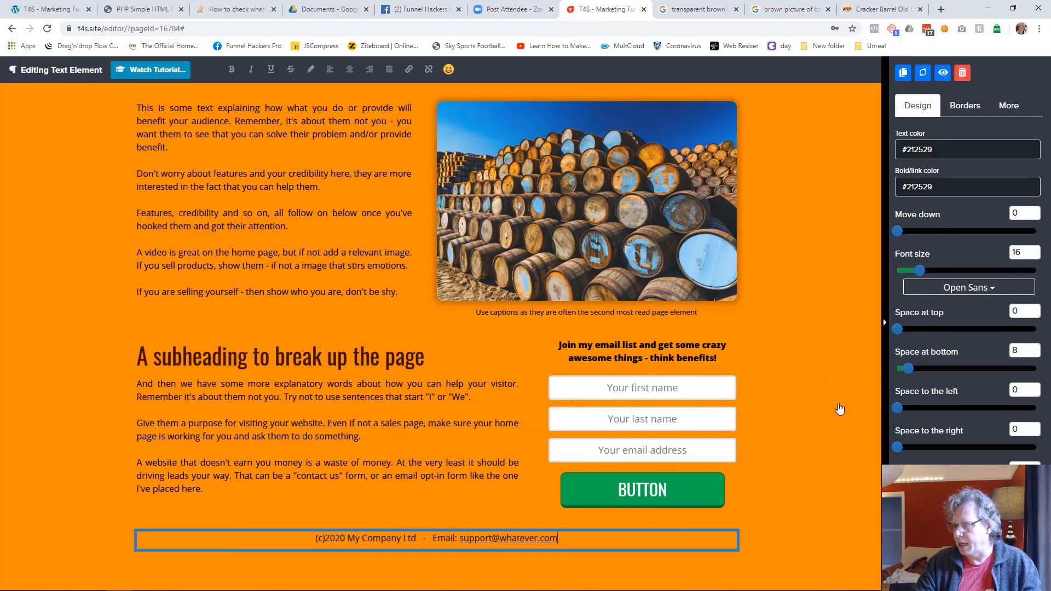
{"action": "left_click", "coordinate": [920, 149]}
{"action": "left_click", "coordinate": [913, 316]}
{"action": "left_click", "coordinate": [921, 187]}
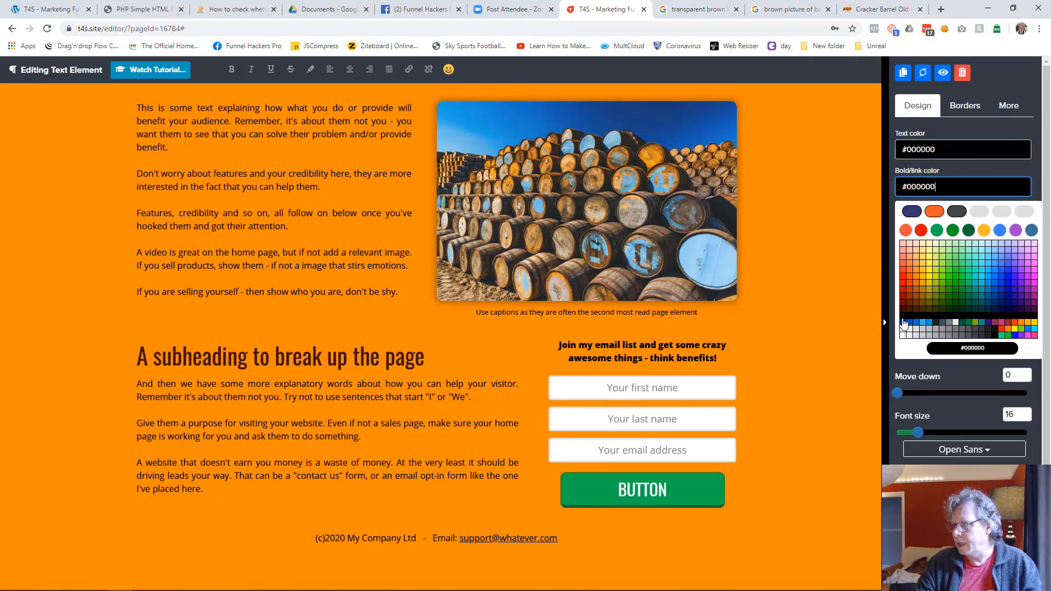
{"action": "left_click", "coordinate": [904, 323]}
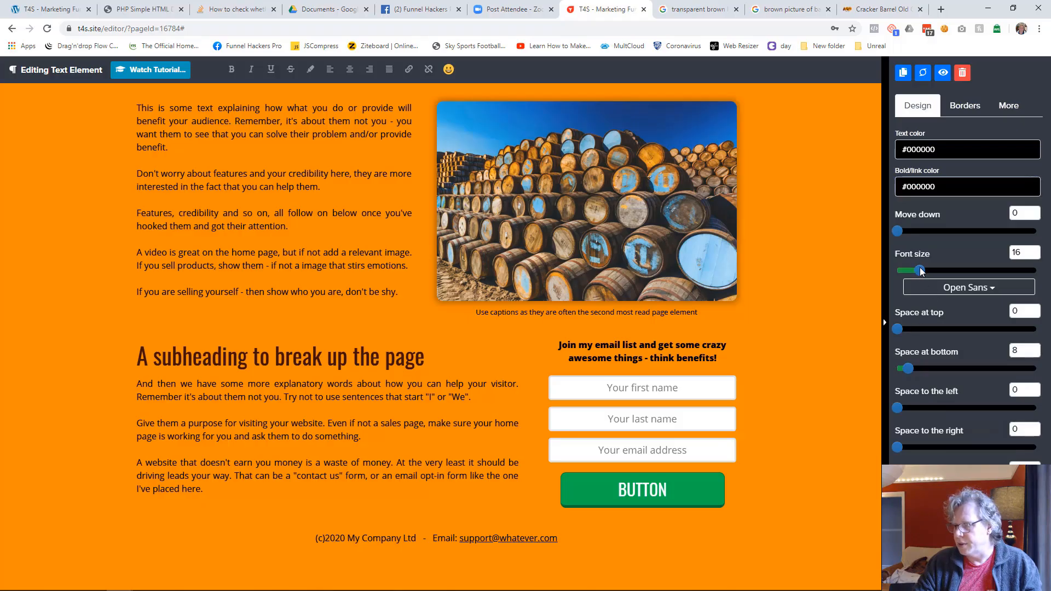
{"action": "left_click_drag", "start_coordinate": [921, 272], "coordinate": [913, 271]}
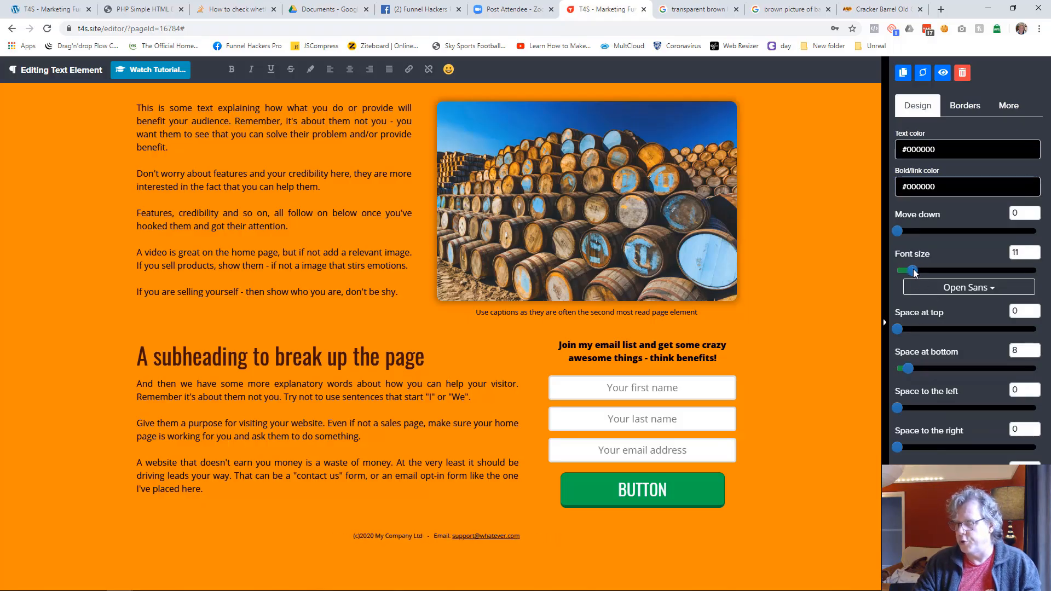
{"action": "left_click", "coordinate": [803, 352]}
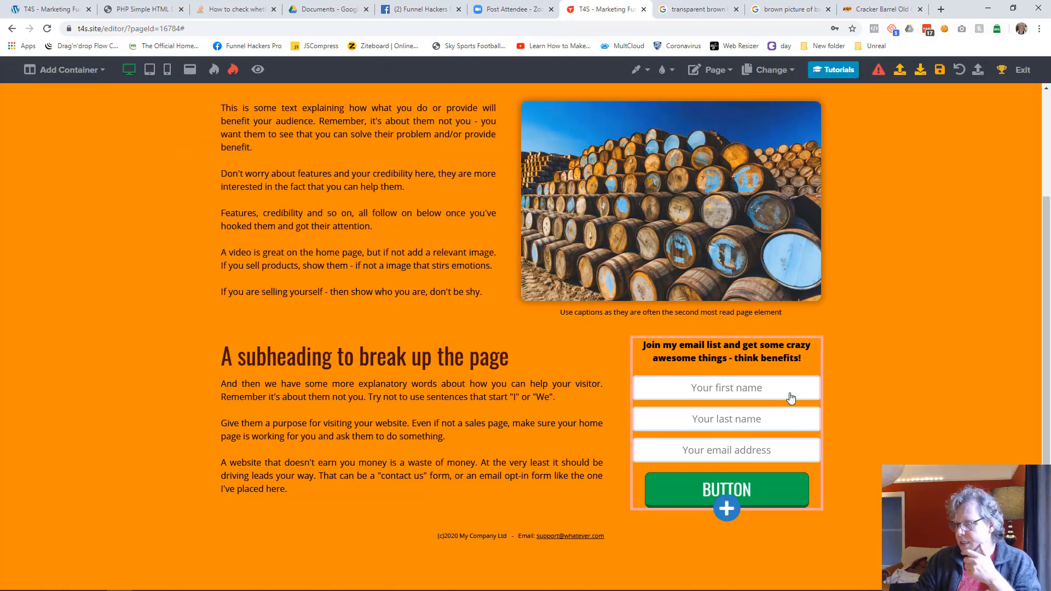
Step: Change the label of the sign-up form's button to "SIGN UP NOW"
{"action": "left_click", "coordinate": [755, 498]}
{"action": "key", "text": "ctrl+a"}
{"action": "type", "text": "SIGN UP NOW"}
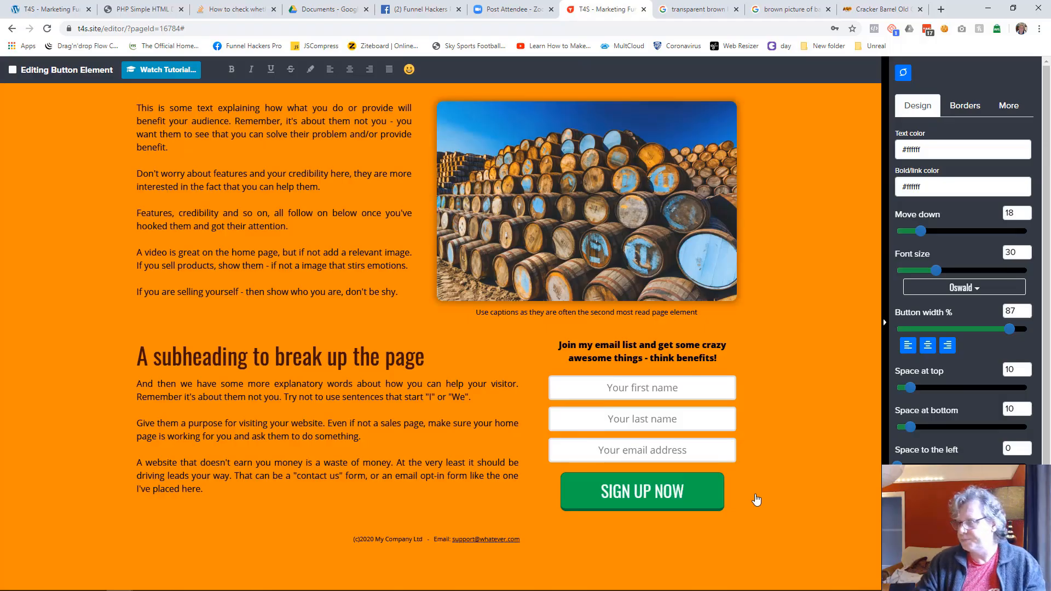
Step: Set the background color of the sign-up form's button to dark brown #401000
{"action": "left_click", "coordinate": [1007, 115]}
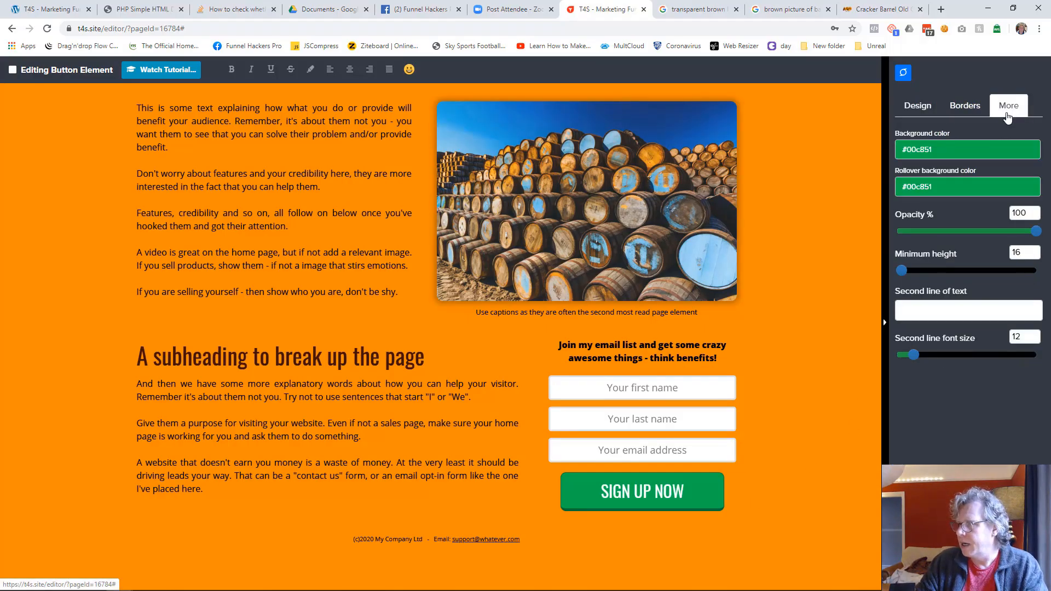
{"action": "left_click", "coordinate": [951, 151]}
{"action": "left_click", "coordinate": [914, 313]}
{"action": "left_click", "coordinate": [910, 315]}
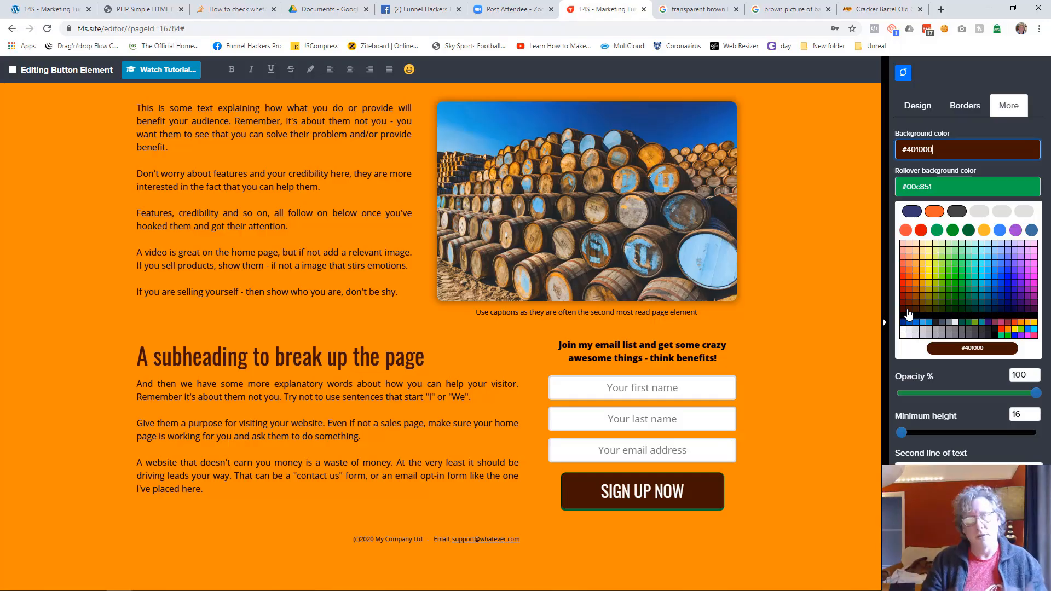
Step: Set the rollover background color of the sign-up form's button to brown #663300
{"action": "left_click", "coordinate": [908, 312]}
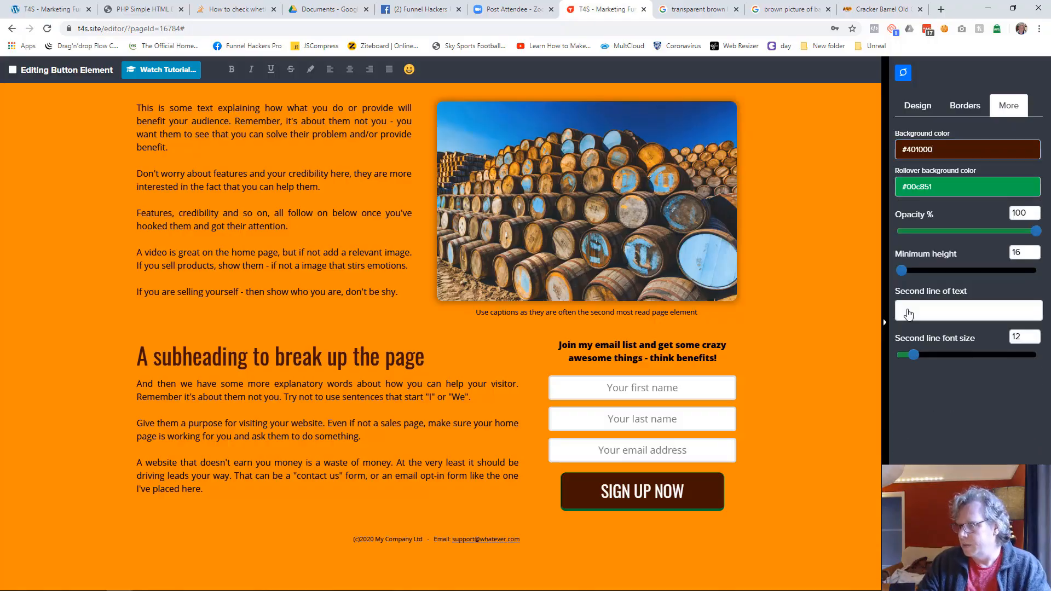
{"action": "left_click", "coordinate": [948, 187]}
{"action": "left_click", "coordinate": [918, 309]}
{"action": "left_click", "coordinate": [918, 309]}
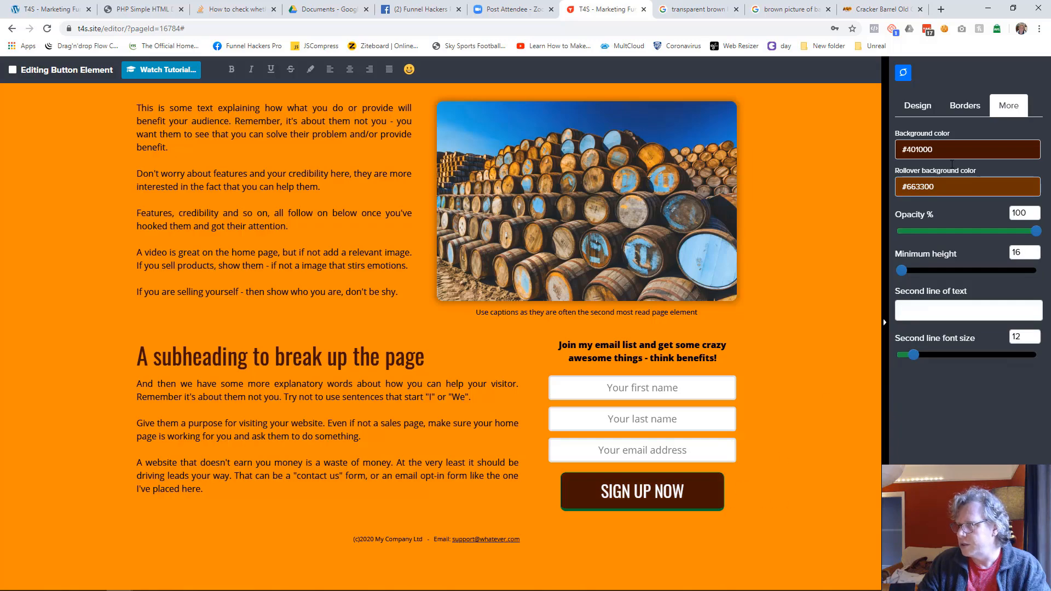
Step: Set the sign-up button's border color to black #000000 and enable its "Push in" when clicked effect
{"action": "left_click", "coordinate": [964, 105]}
{"action": "left_click", "coordinate": [931, 158]}
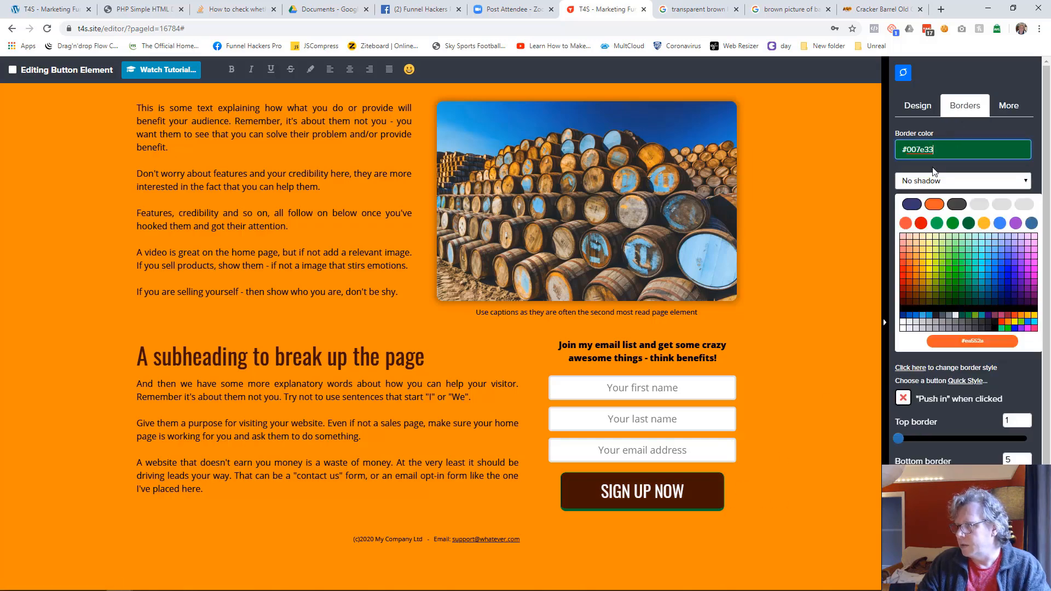
{"action": "left_click", "coordinate": [904, 309]}
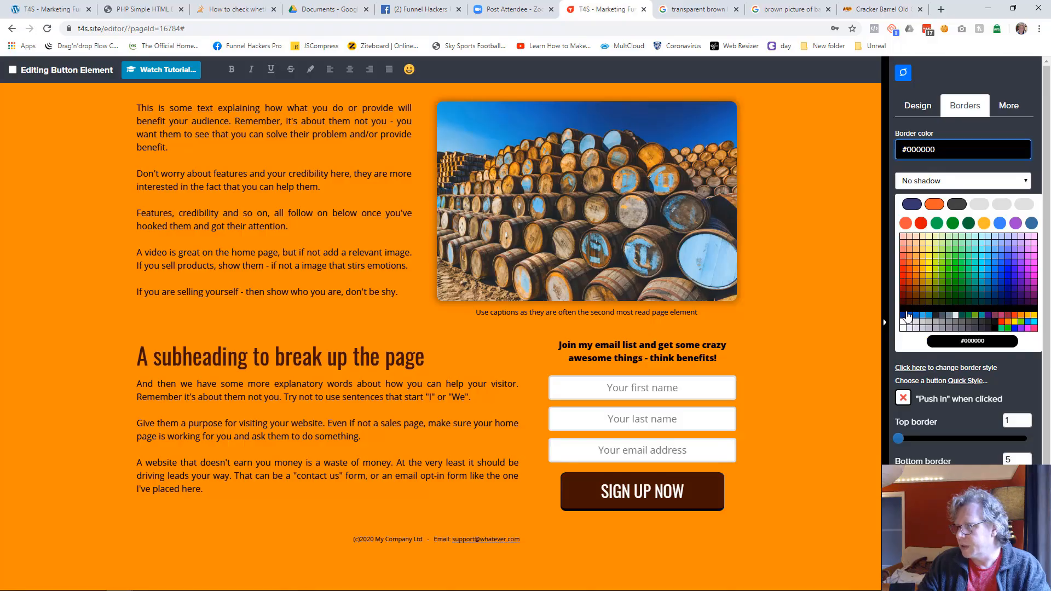
{"action": "left_click", "coordinate": [895, 314]}
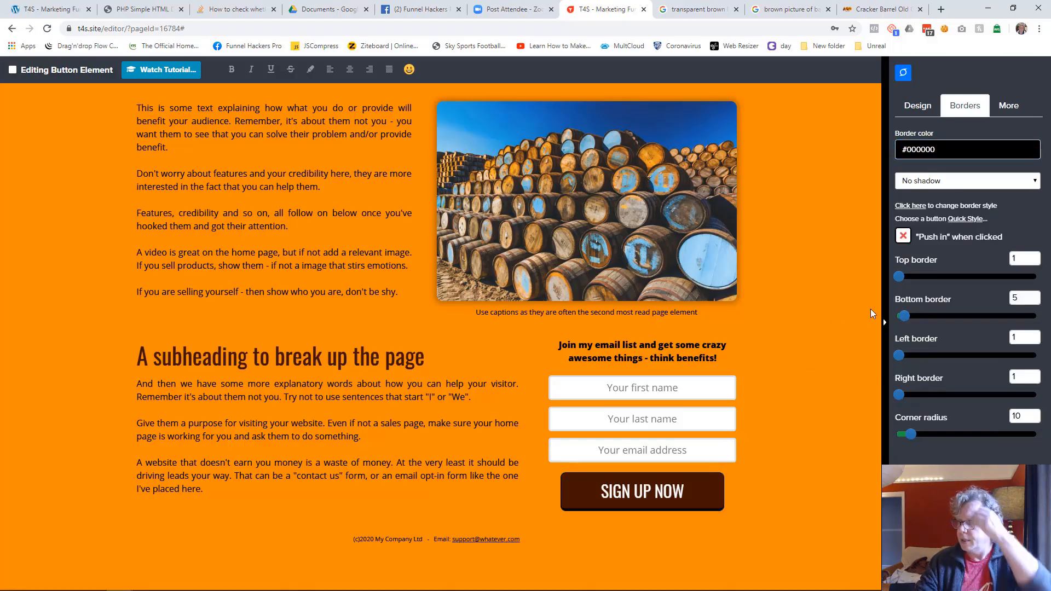
{"action": "left_click", "coordinate": [903, 236]}
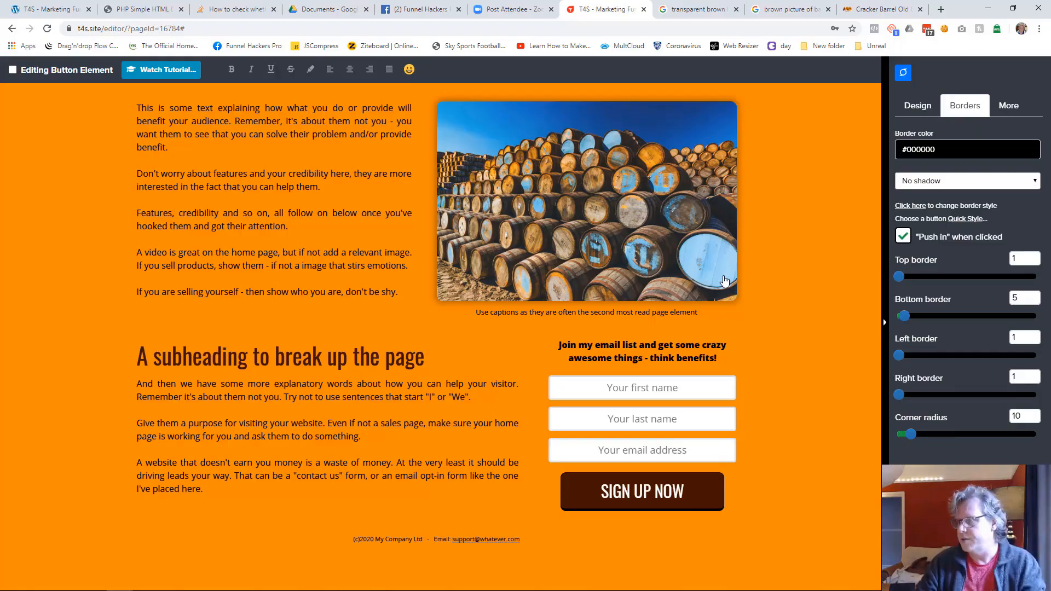
{"action": "left_click", "coordinate": [809, 297]}
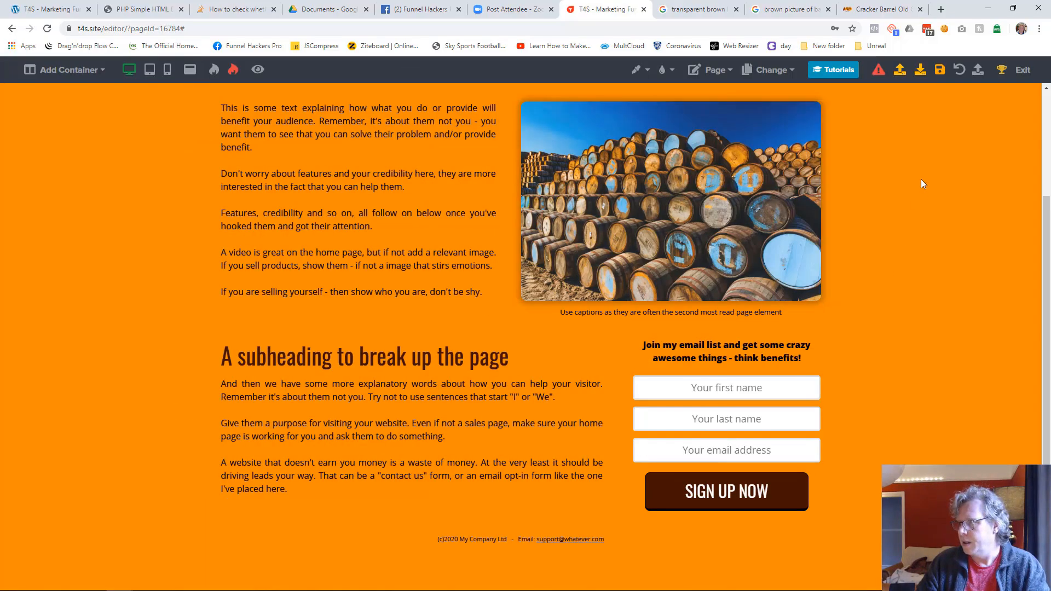
Step: Save the home page and open its preview
{"action": "left_click", "coordinate": [938, 81]}
{"action": "scroll", "coordinate": [523, 368], "scroll_direction": "up", "scroll_amount": 3}
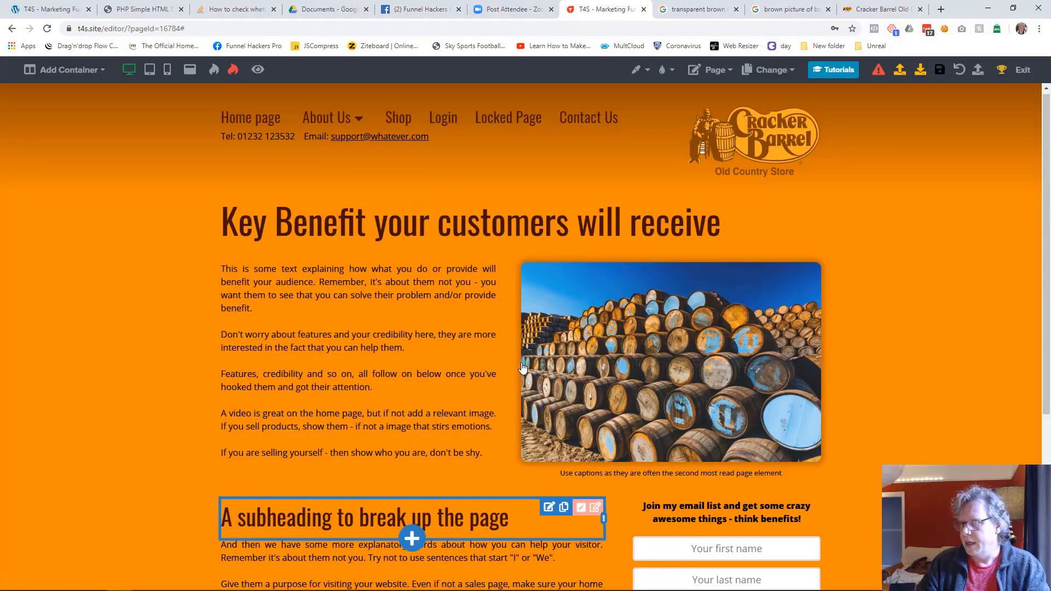
{"action": "scroll", "coordinate": [522, 368], "scroll_direction": "down", "scroll_amount": 3}
{"action": "scroll", "coordinate": [523, 368], "scroll_direction": "up", "scroll_amount": 3}
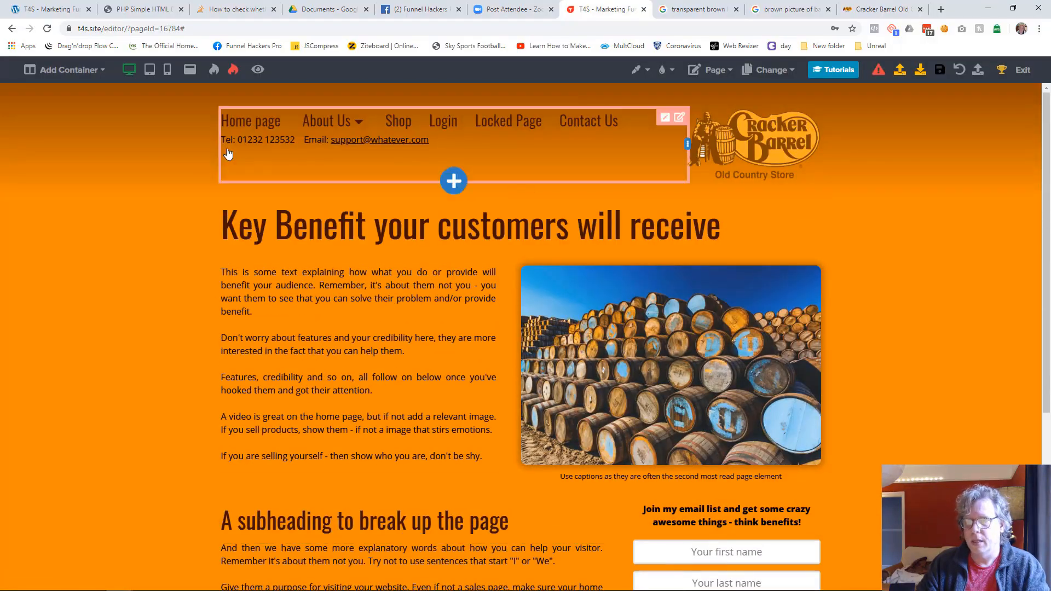
{"action": "left_click", "coordinate": [258, 70]}
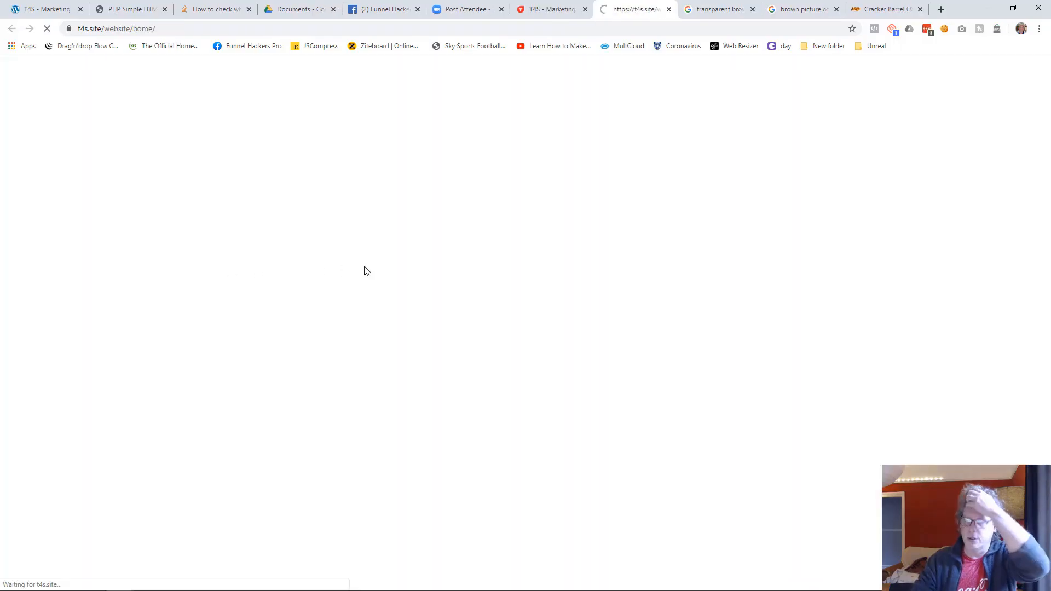
Step: Examine the previewed home page from the header down to the sign-up form, including the About Us submenu
{"action": "scroll", "coordinate": [477, 310], "scroll_direction": "down", "scroll_amount": 2}
{"action": "scroll", "coordinate": [477, 310], "scroll_direction": "up", "scroll_amount": 2}
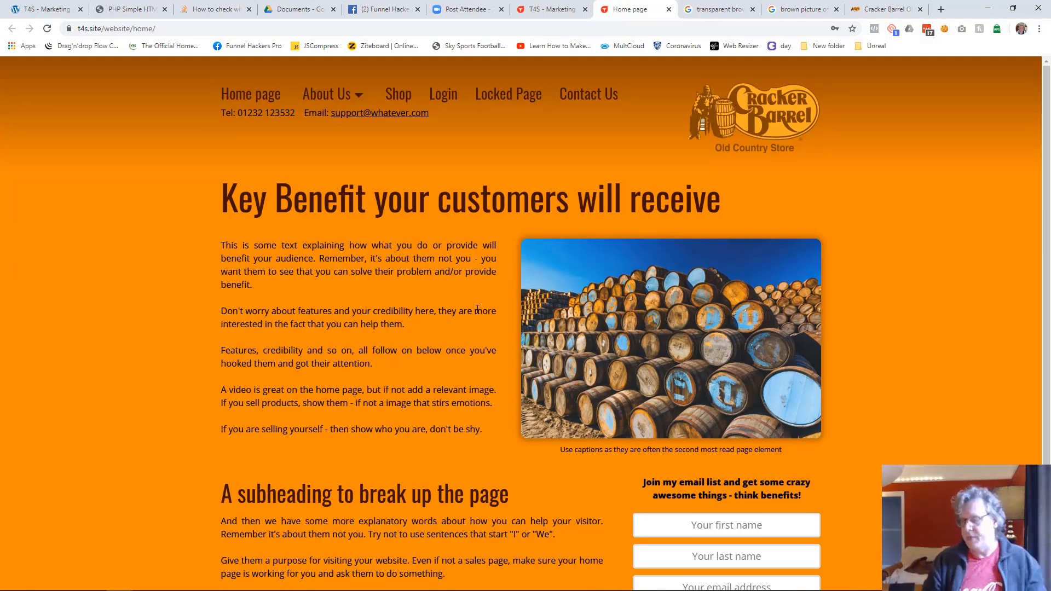
{"action": "scroll", "coordinate": [730, 512], "scroll_direction": "down", "scroll_amount": 3}
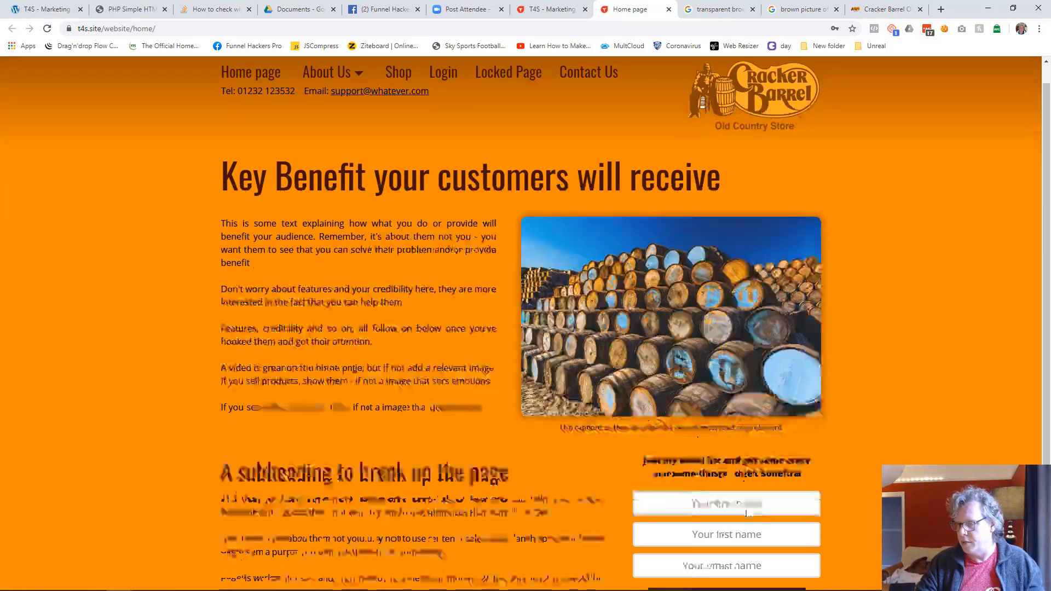
{"action": "scroll", "coordinate": [668, 476], "scroll_direction": "up", "scroll_amount": 3}
{"action": "scroll", "coordinate": [596, 472], "scroll_direction": "down", "scroll_amount": 3}
{"action": "scroll", "coordinate": [598, 473], "scroll_direction": "up", "scroll_amount": 1}
{"action": "scroll", "coordinate": [599, 473], "scroll_direction": "up", "scroll_amount": 2}
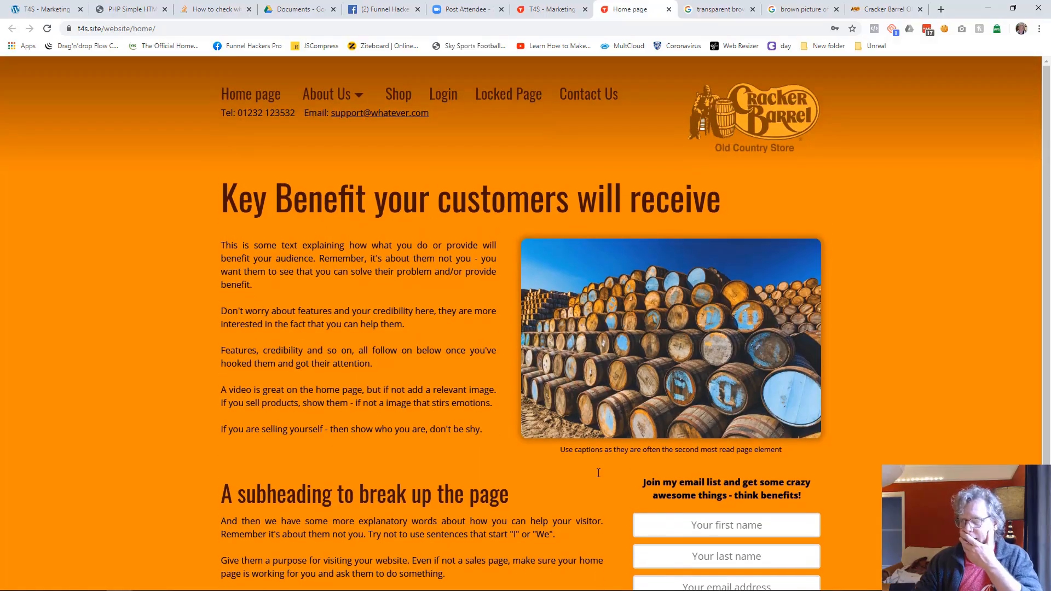
{"action": "mouse_move", "coordinate": [349, 101]}
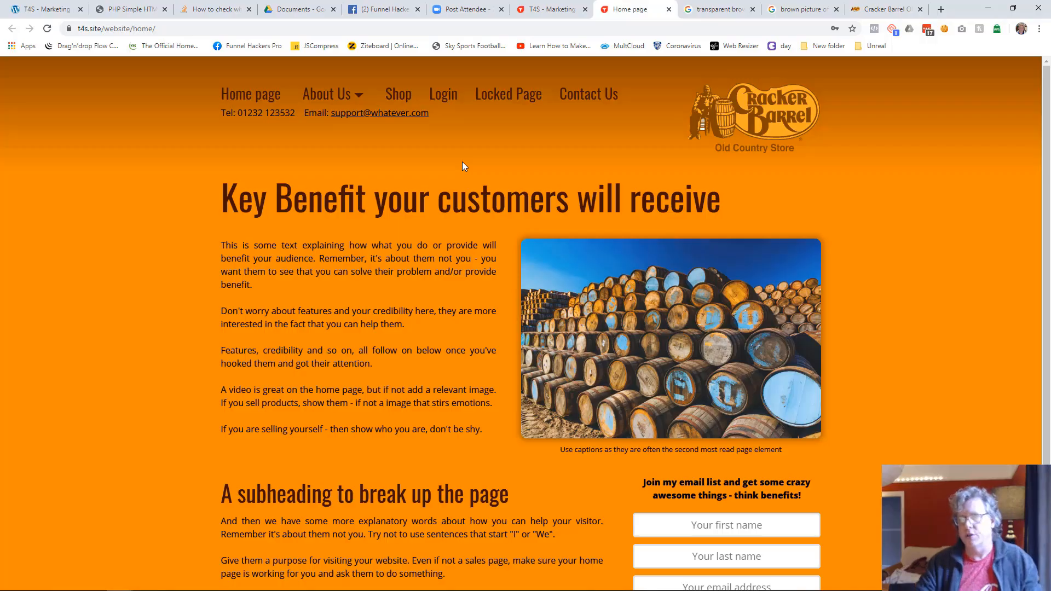
Step: View the home page's address t4s.site/website/home/ in an incognito window, and close that window
{"action": "left_click", "coordinate": [338, 30]}
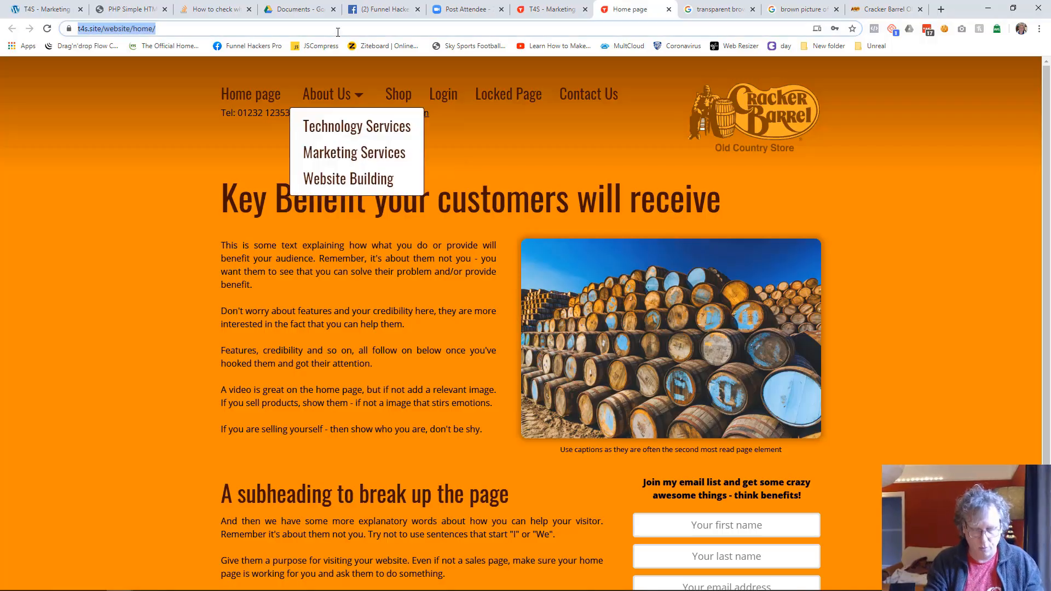
{"action": "key", "text": "ctrl+c"}
{"action": "key", "text": "ctrl+shift+n"}
{"action": "key", "text": "ctrl+v"}
{"action": "key", "text": "Return"}
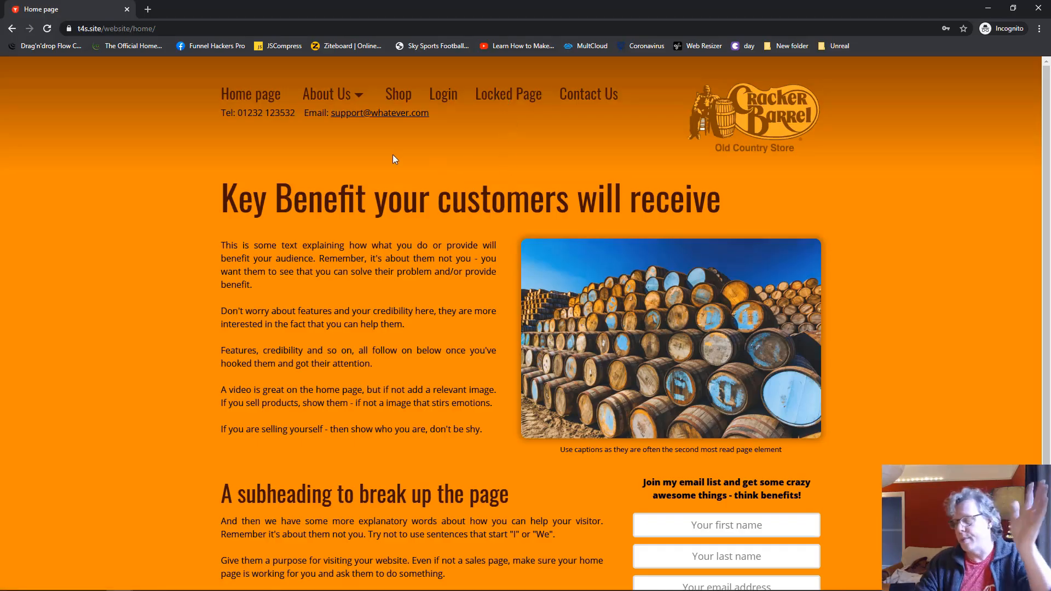
{"action": "left_click", "coordinate": [127, 10]}
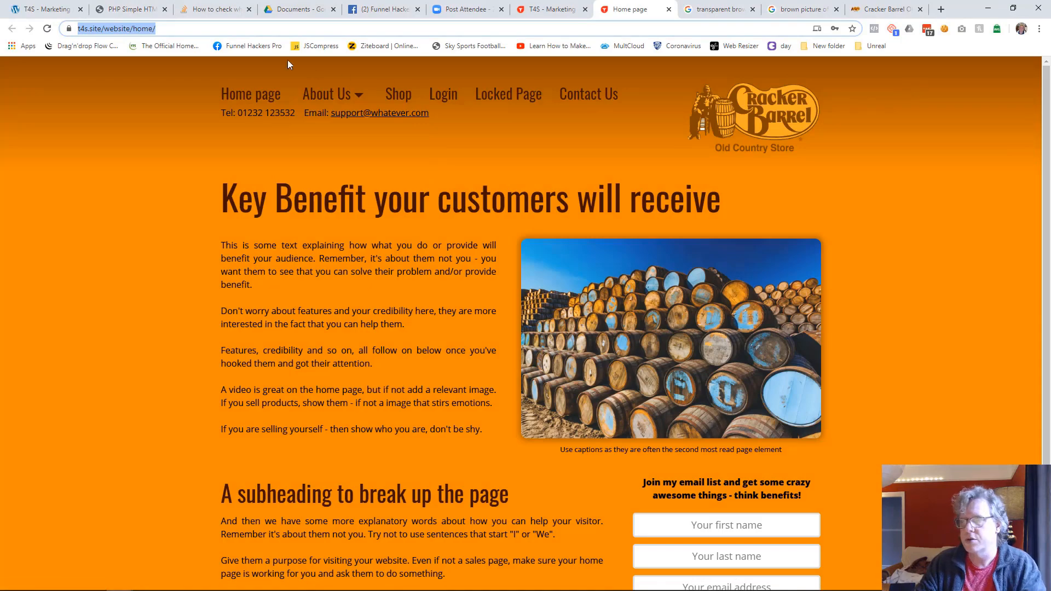
Step: Leave the editor to look through the website's page list in the funnel manager, and reopen the home page for editing
{"action": "left_click", "coordinate": [563, 15]}
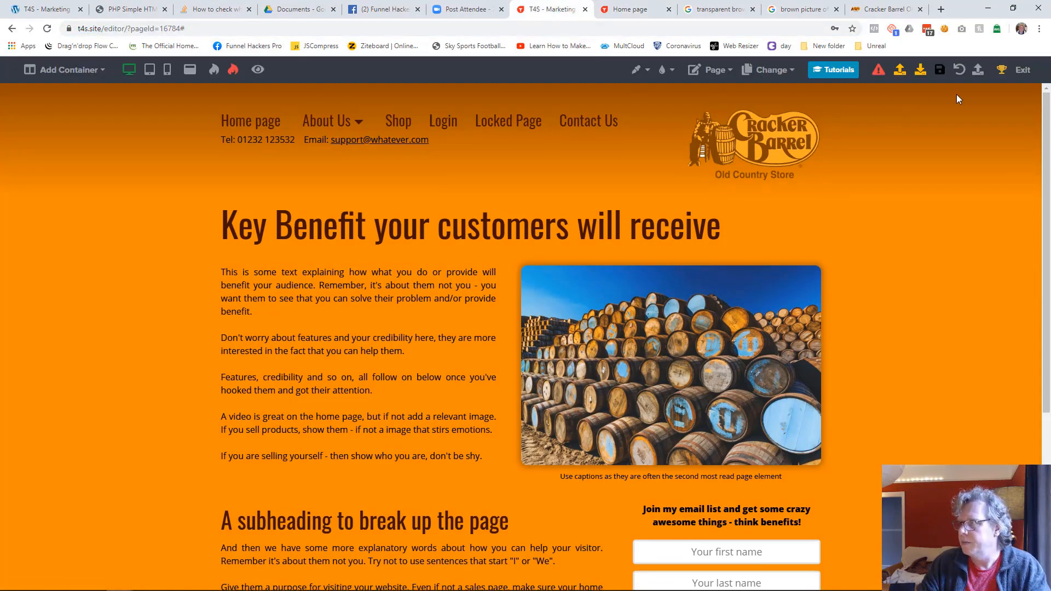
{"action": "left_click", "coordinate": [1022, 70]}
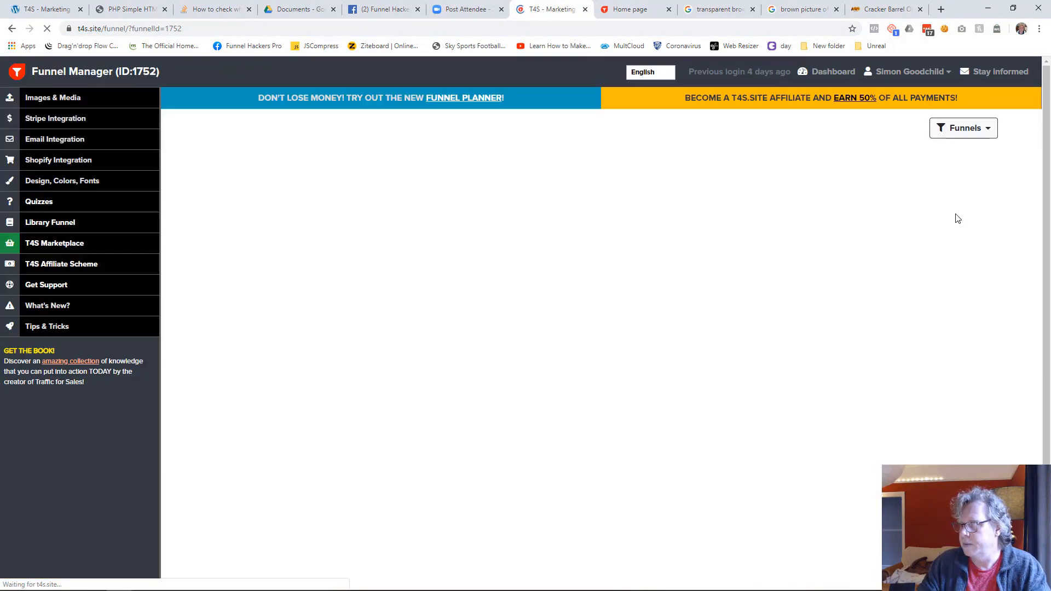
{"action": "scroll", "coordinate": [880, 433], "scroll_direction": "down", "scroll_amount": 2}
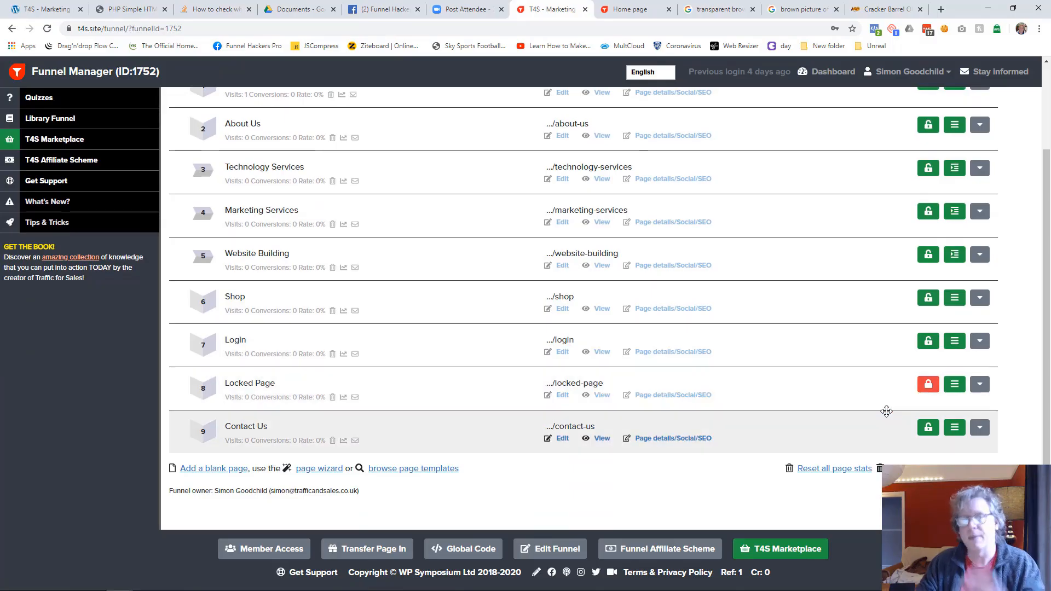
{"action": "scroll", "coordinate": [870, 410], "scroll_direction": "up", "scroll_amount": 2}
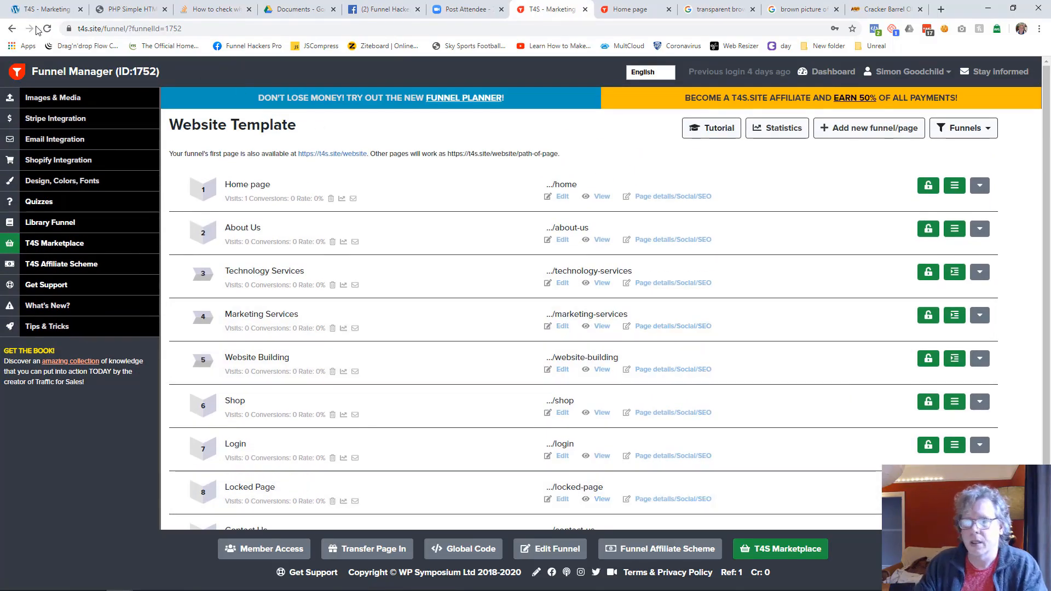
{"action": "left_click", "coordinate": [565, 201]}
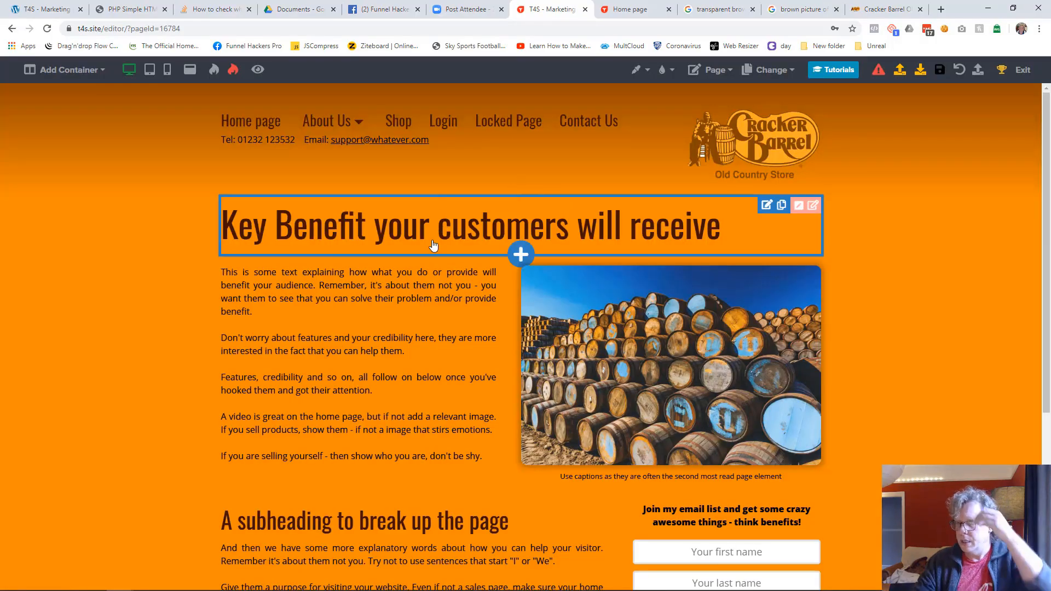
Step: Open the settings of the header container that holds the navigation and logo
{"action": "scroll", "coordinate": [435, 244], "scroll_direction": "down", "scroll_amount": 5}
{"action": "scroll", "coordinate": [434, 248], "scroll_direction": "up", "scroll_amount": 5}
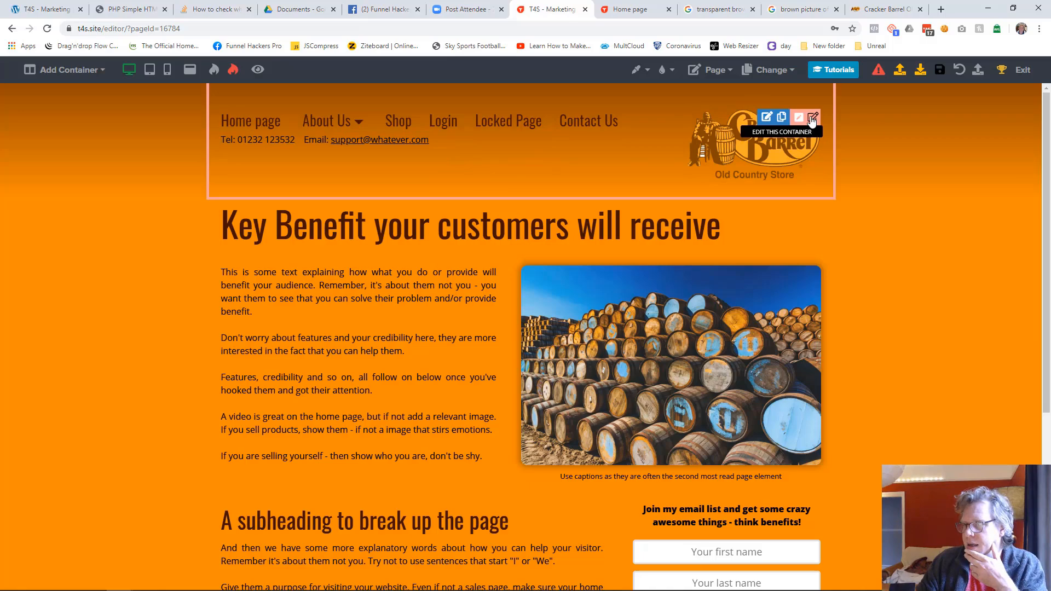
{"action": "left_click", "coordinate": [813, 119]}
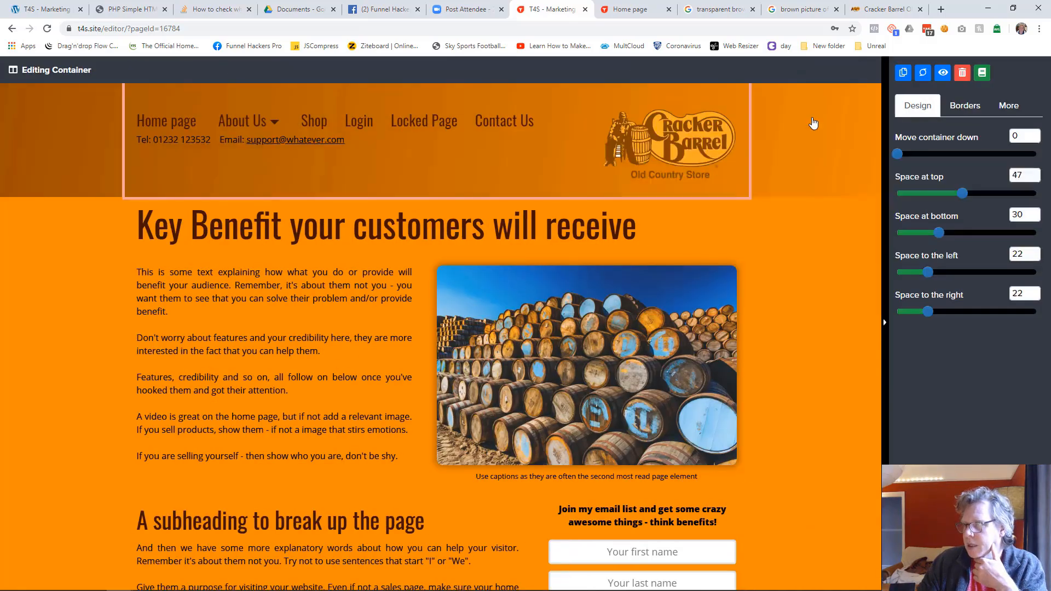
{"action": "left_click", "coordinate": [982, 73]}
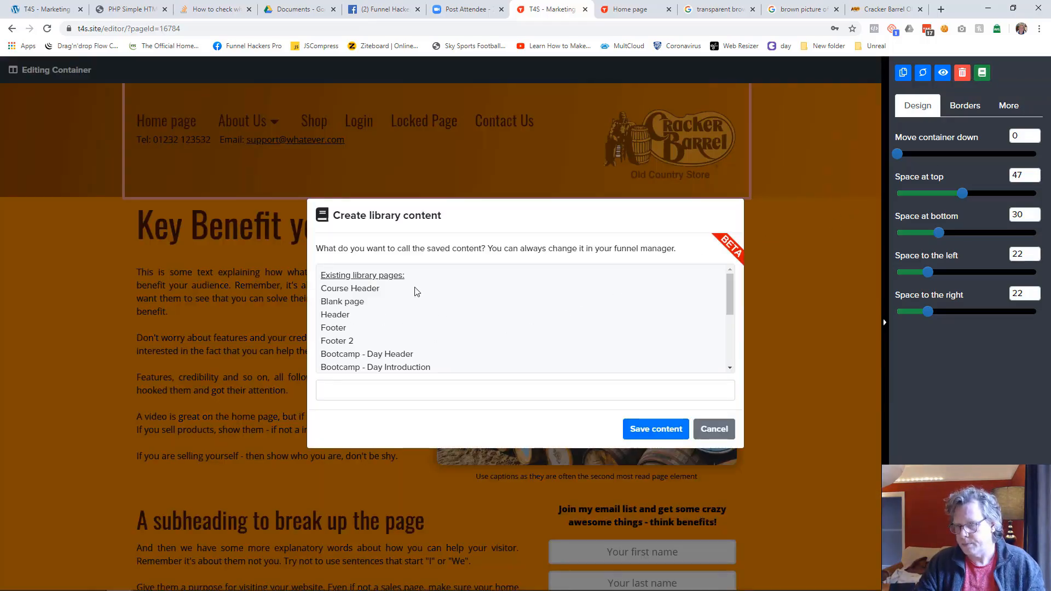
{"action": "left_click", "coordinate": [371, 393]}
{"action": "type", "text": "Website Header"}
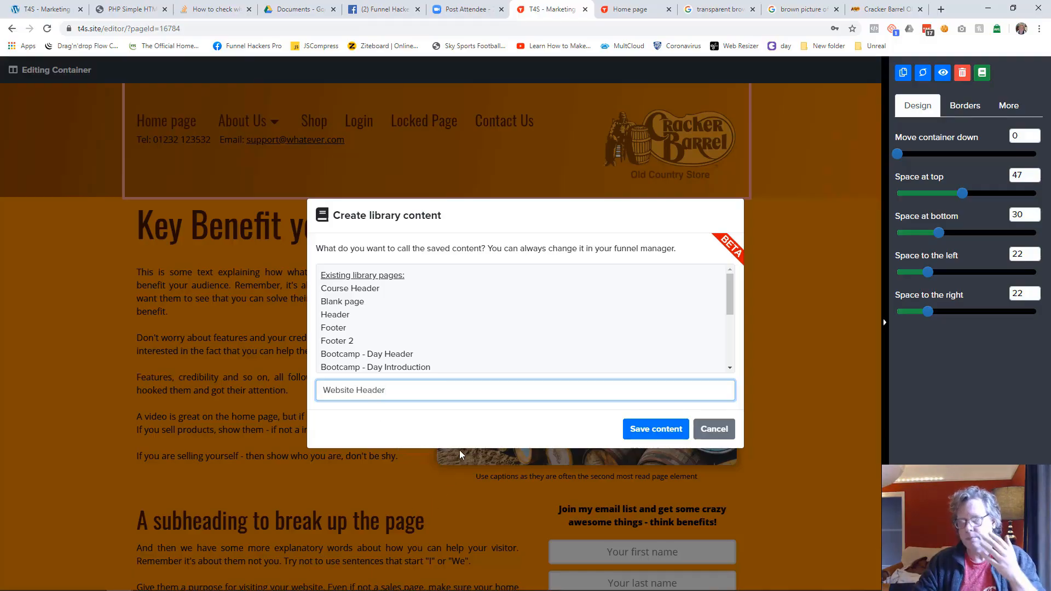
{"action": "left_click", "coordinate": [707, 430]}
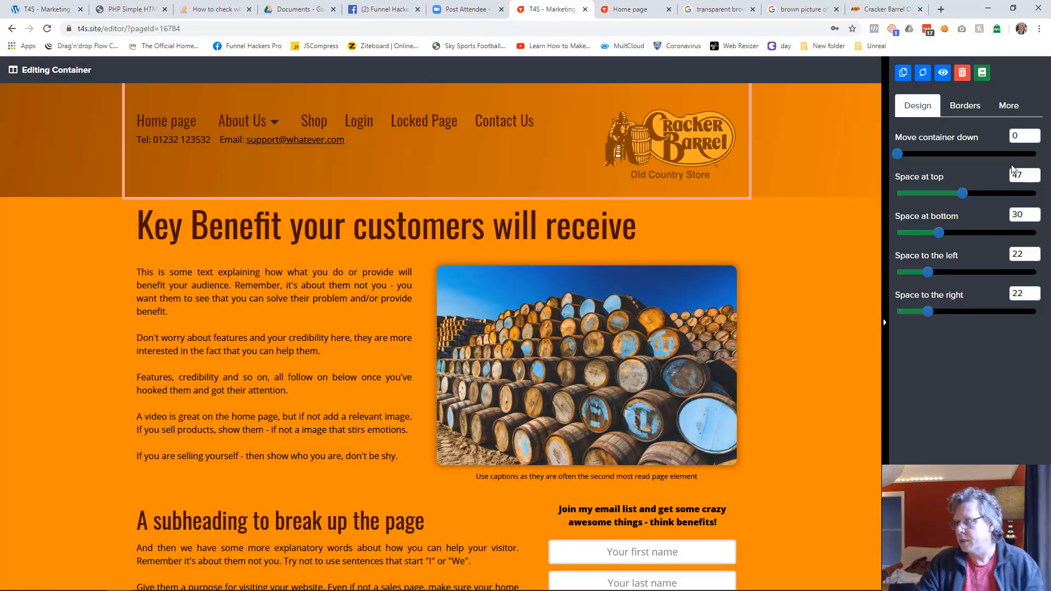
Step: Set the angle of the header container's background gradient to 180
{"action": "left_click", "coordinate": [1009, 106]}
{"action": "double_click", "coordinate": [1028, 240]}
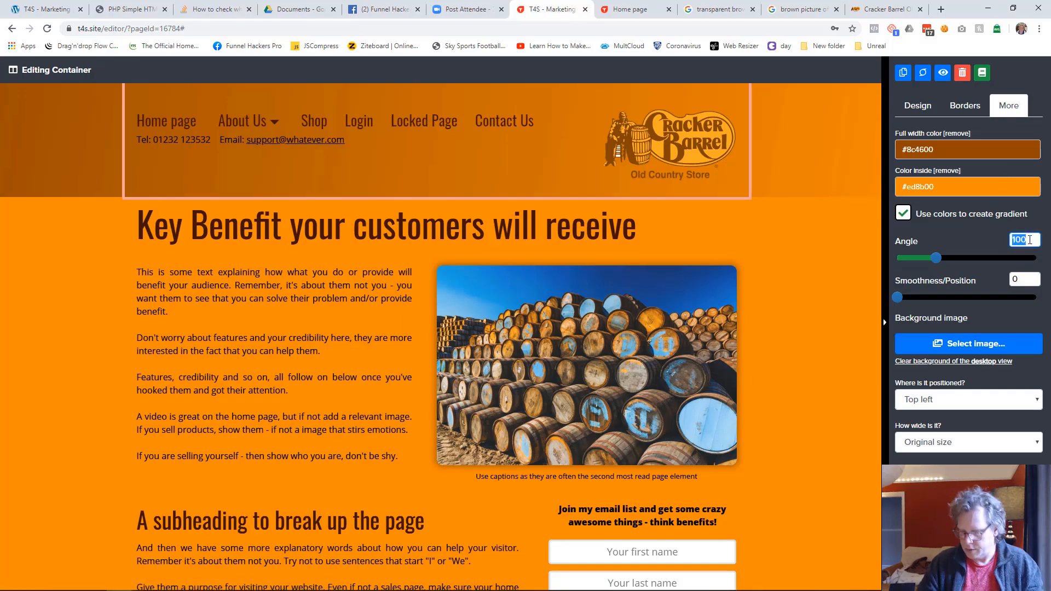
{"action": "type", "text": "180"}
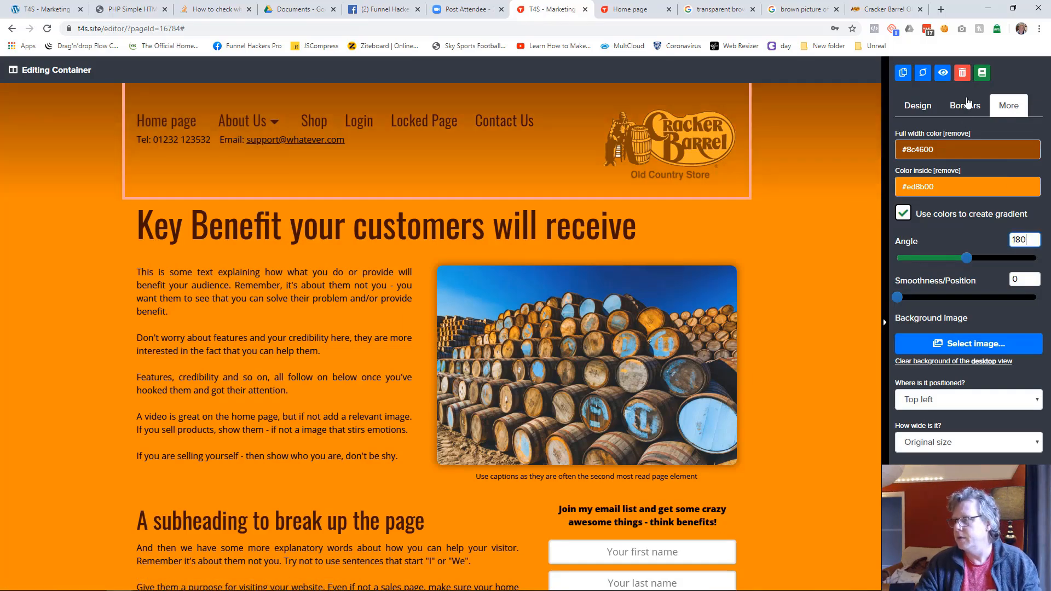
Step: Start saving the header container as library content, ready for its name
{"action": "left_click", "coordinate": [982, 73]}
{"action": "left_click", "coordinate": [433, 393]}
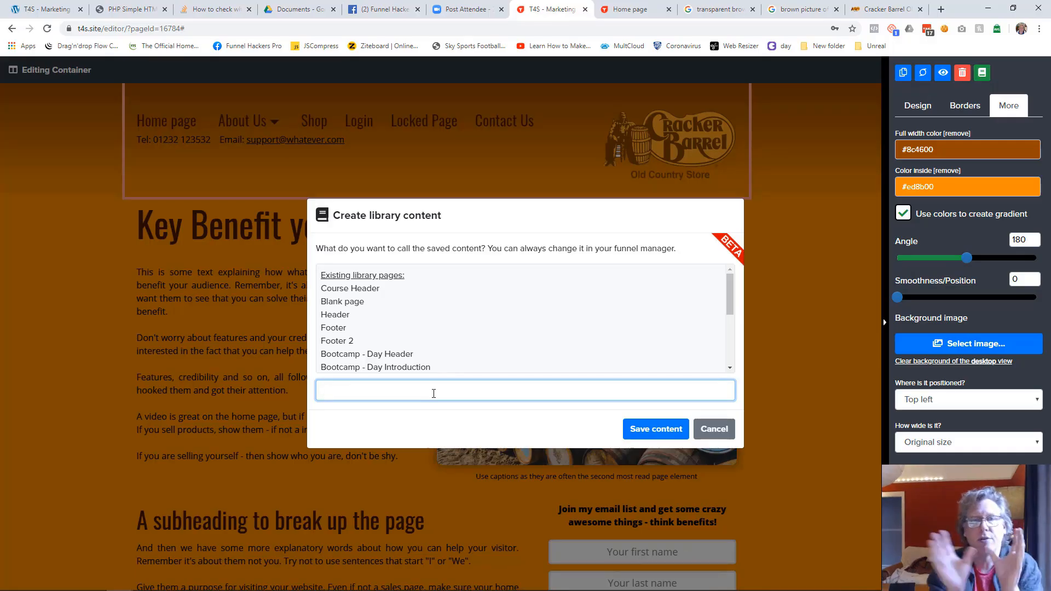
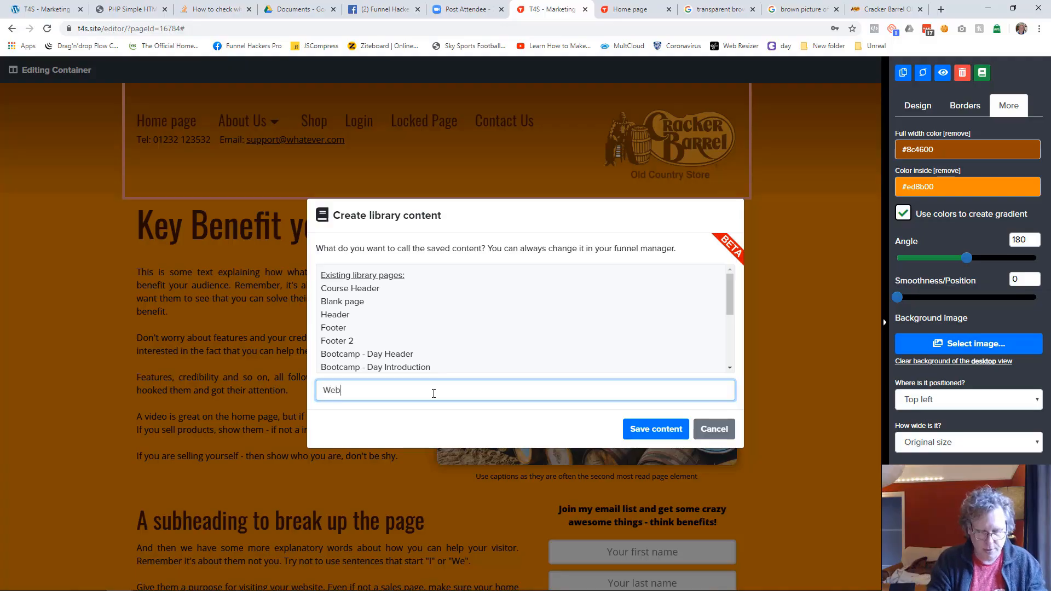
Step: Save the header container to the library as "Website Header" and close the container's settings
{"action": "type", "text": "bsite Header"}
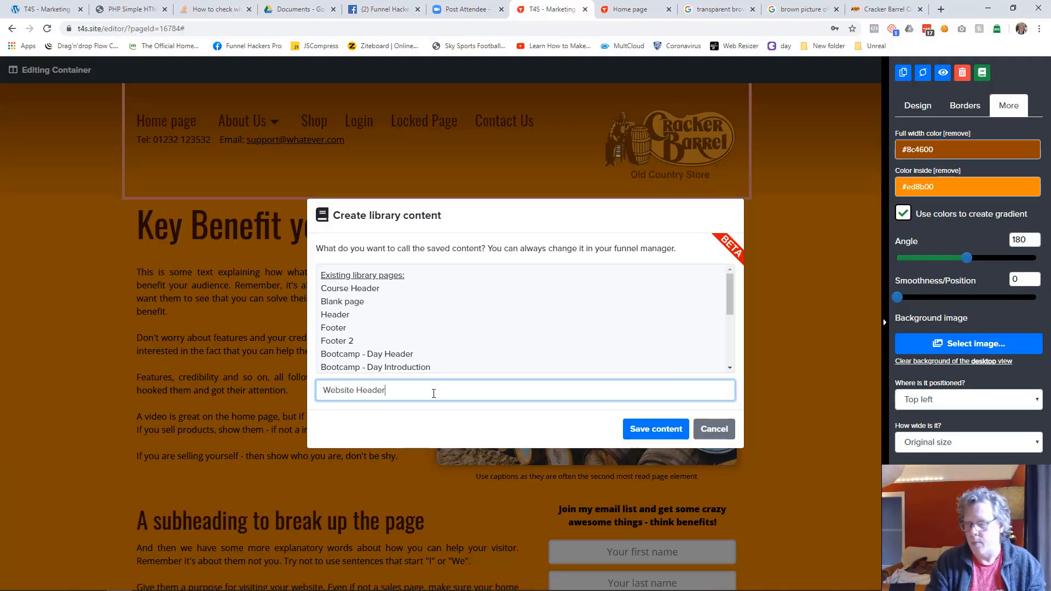
{"action": "left_click", "coordinate": [639, 428]}
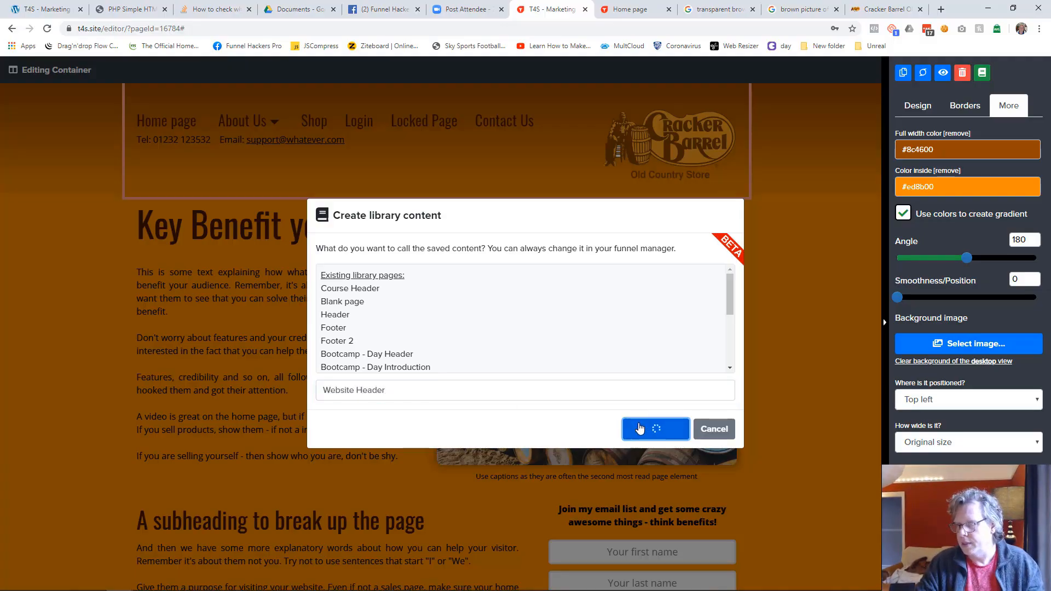
{"action": "left_click", "coordinate": [639, 362]}
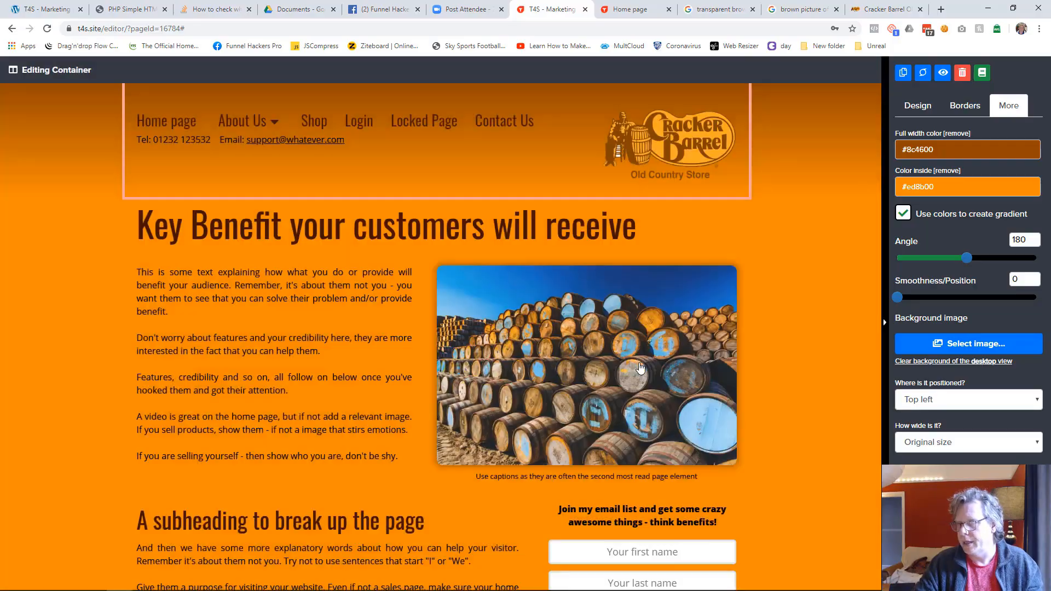
{"action": "left_click", "coordinate": [784, 226]}
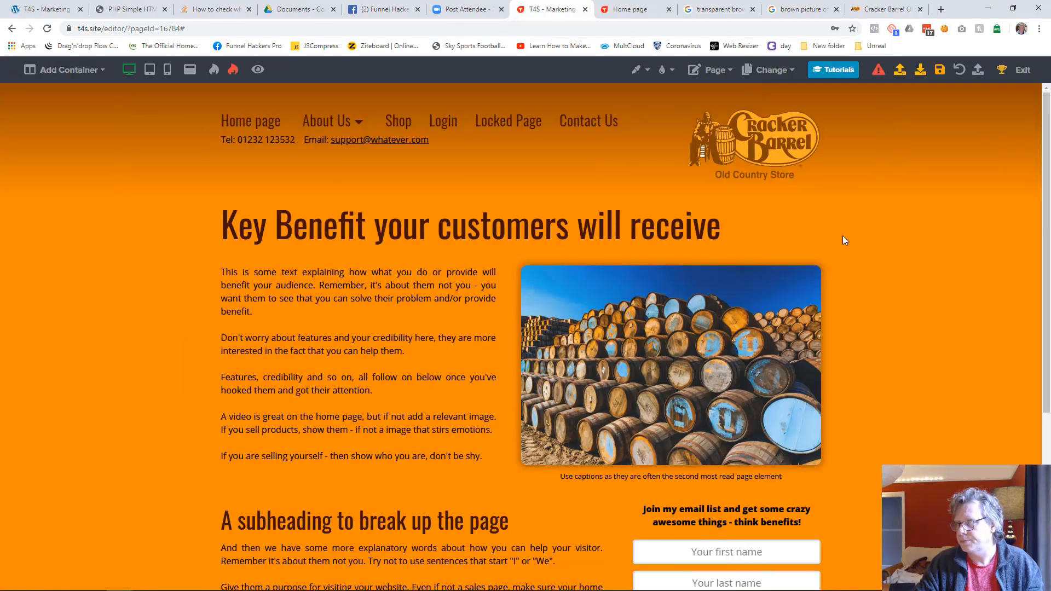
Step: Save the home page and switch to editing the About Us page
{"action": "left_click", "coordinate": [780, 81]}
{"action": "left_click", "coordinate": [743, 115]}
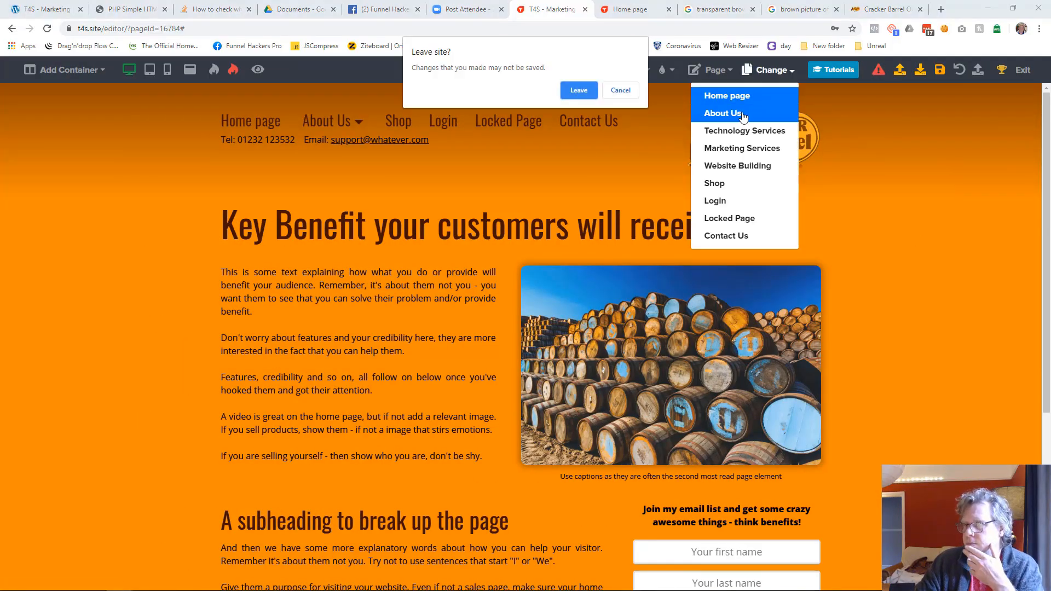
{"action": "left_click", "coordinate": [620, 90]}
{"action": "left_click", "coordinate": [940, 70]}
{"action": "left_click", "coordinate": [780, 72]}
{"action": "left_click", "coordinate": [743, 114]}
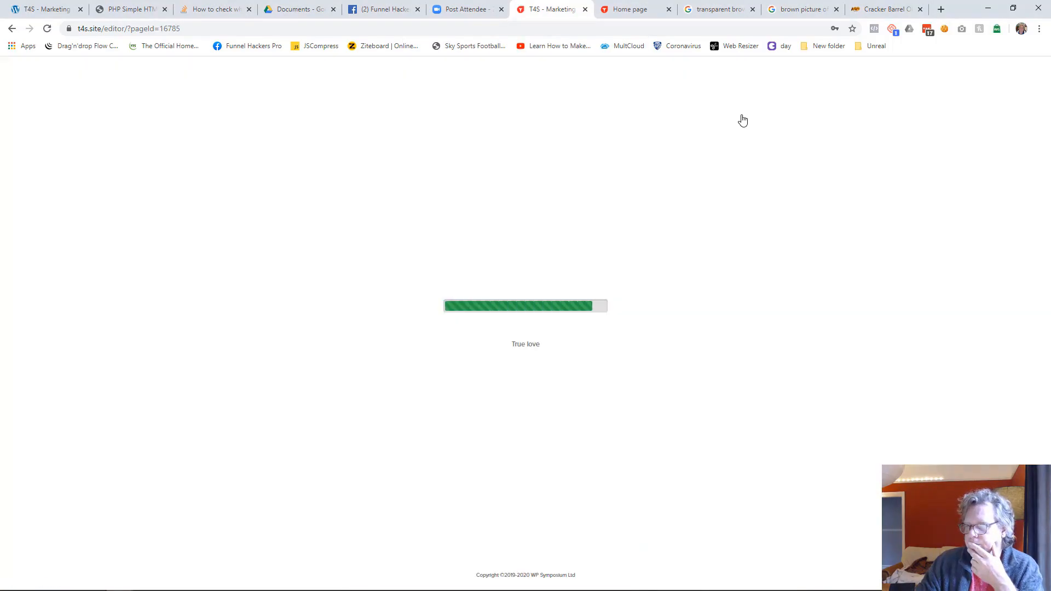
Step: Add a one-column container to the empty About Us page and insert the Website Header library content below it
{"action": "left_click", "coordinate": [91, 74]}
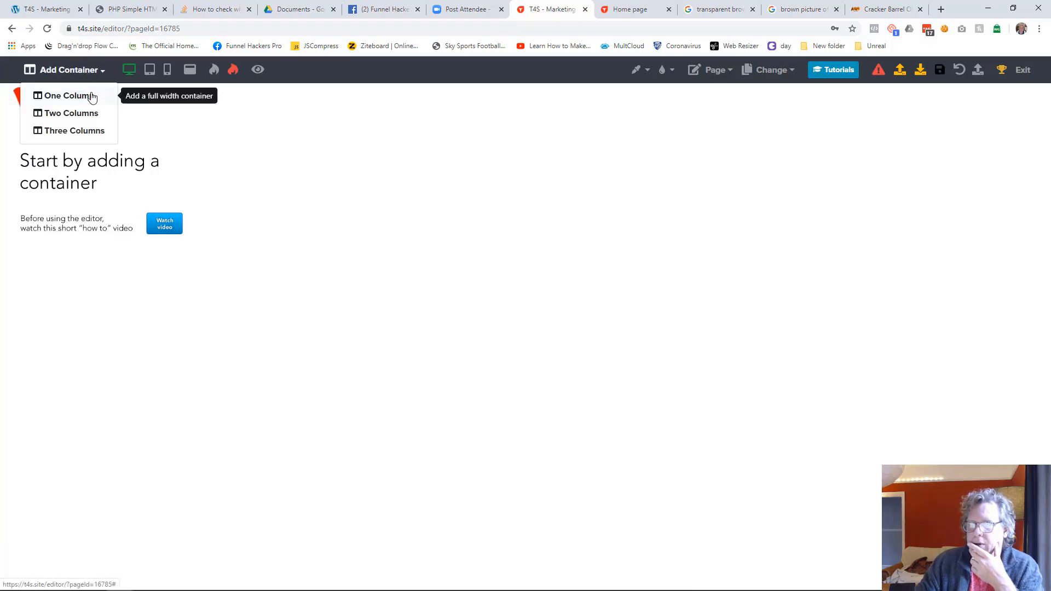
{"action": "left_click", "coordinate": [89, 96]}
{"action": "left_click", "coordinate": [525, 104]}
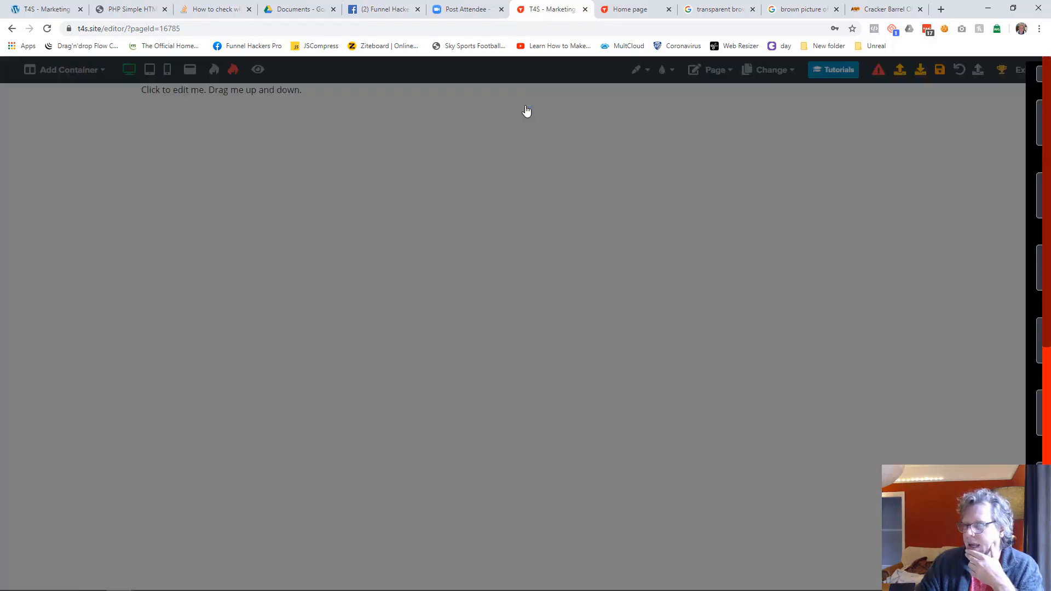
{"action": "scroll", "coordinate": [876, 267], "scroll_direction": "down", "scroll_amount": 6}
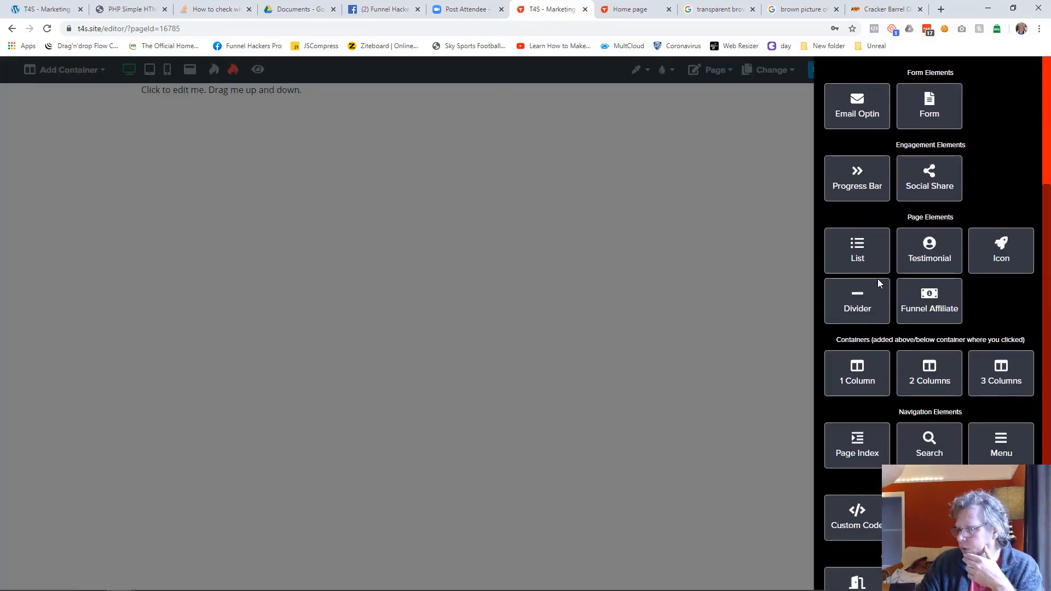
{"action": "scroll", "coordinate": [890, 310], "scroll_direction": "down", "scroll_amount": 2}
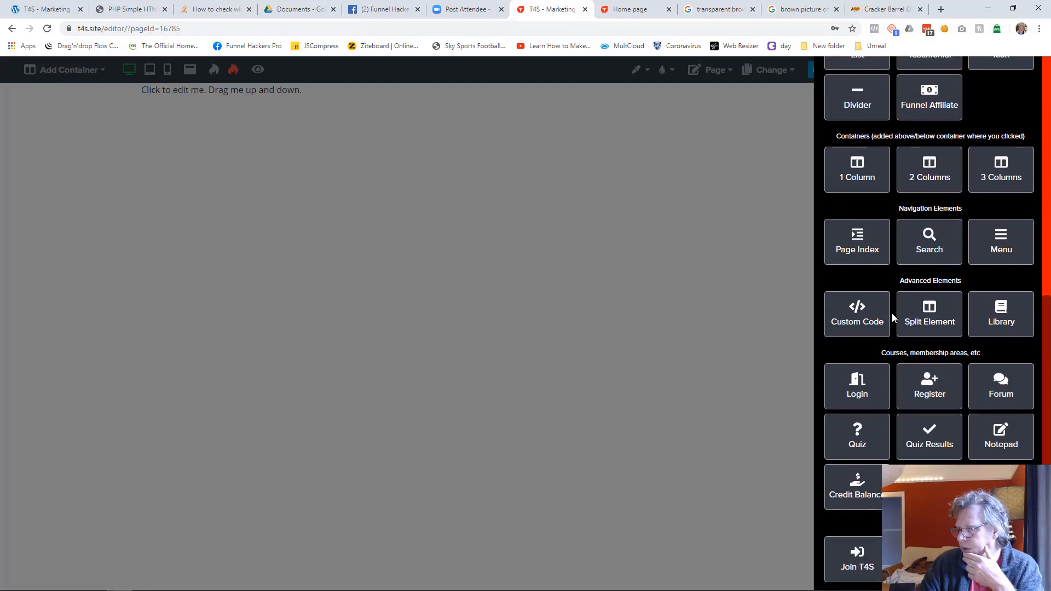
{"action": "left_click", "coordinate": [1001, 322]}
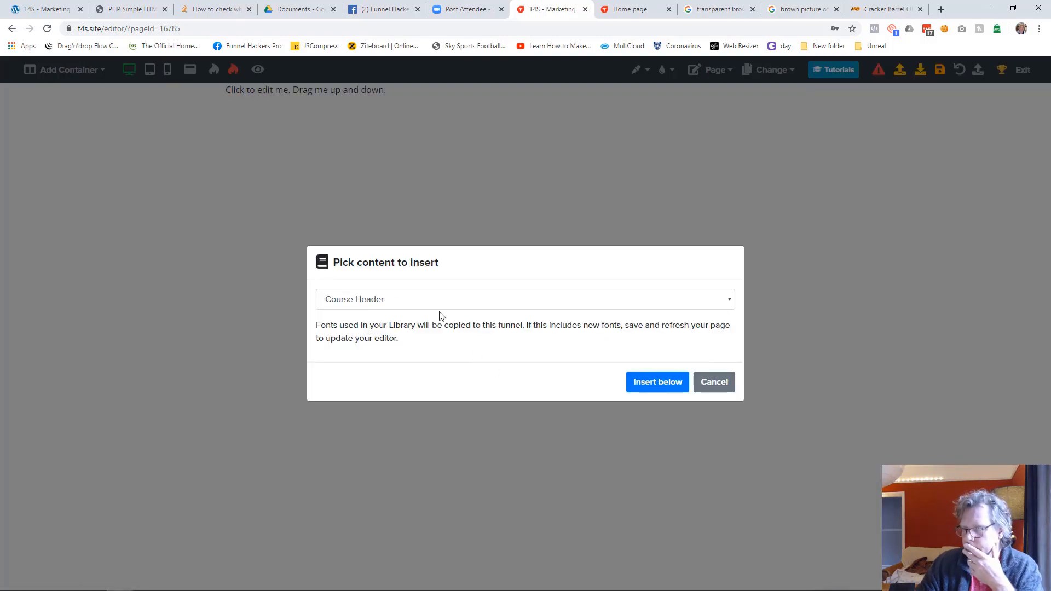
{"action": "left_click", "coordinate": [400, 302]}
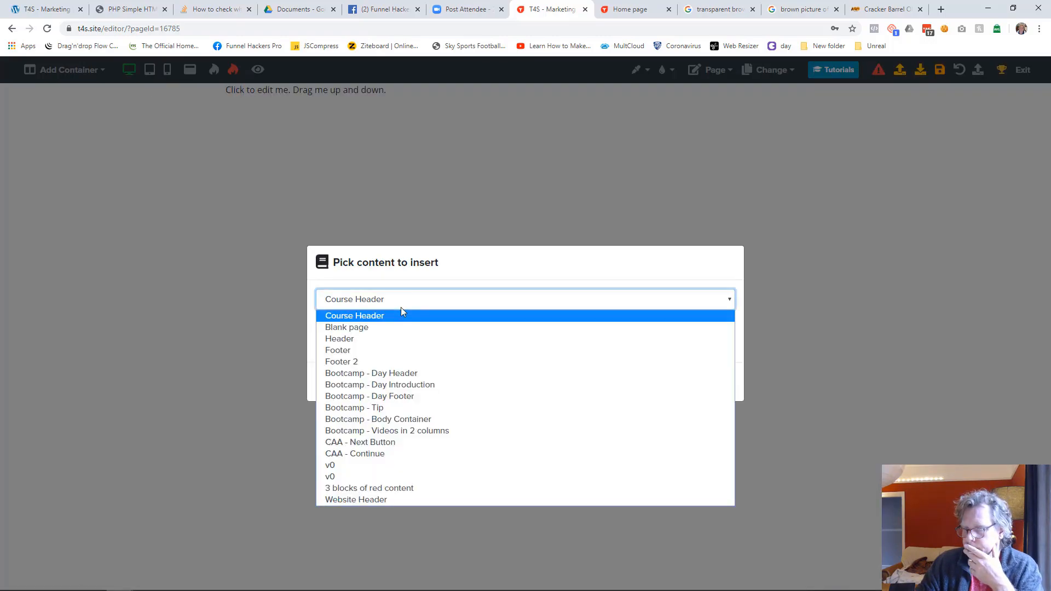
{"action": "left_click", "coordinate": [370, 500]}
{"action": "left_click", "coordinate": [652, 386]}
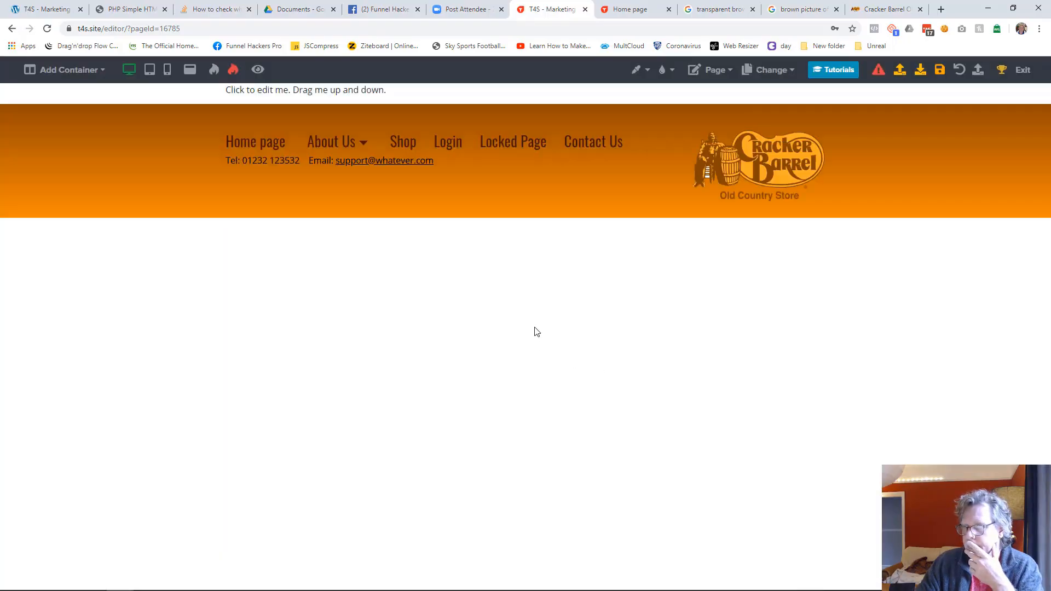
Step: Delete the placeholder text above the inserted header, along with the container that held it
{"action": "left_click", "coordinate": [400, 100]}
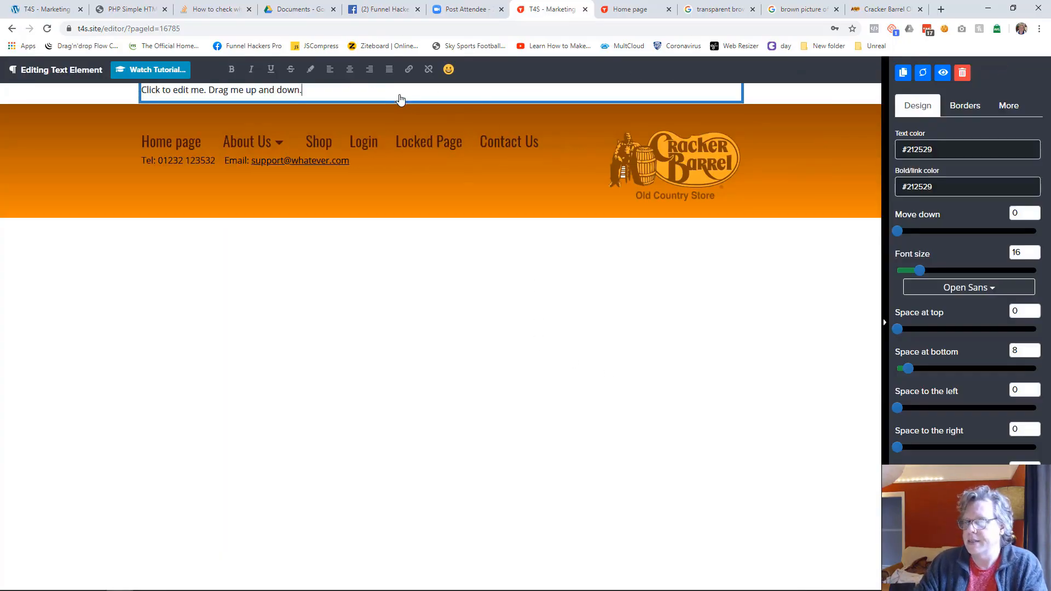
{"action": "left_click", "coordinate": [961, 72]}
{"action": "left_click", "coordinate": [608, 373]}
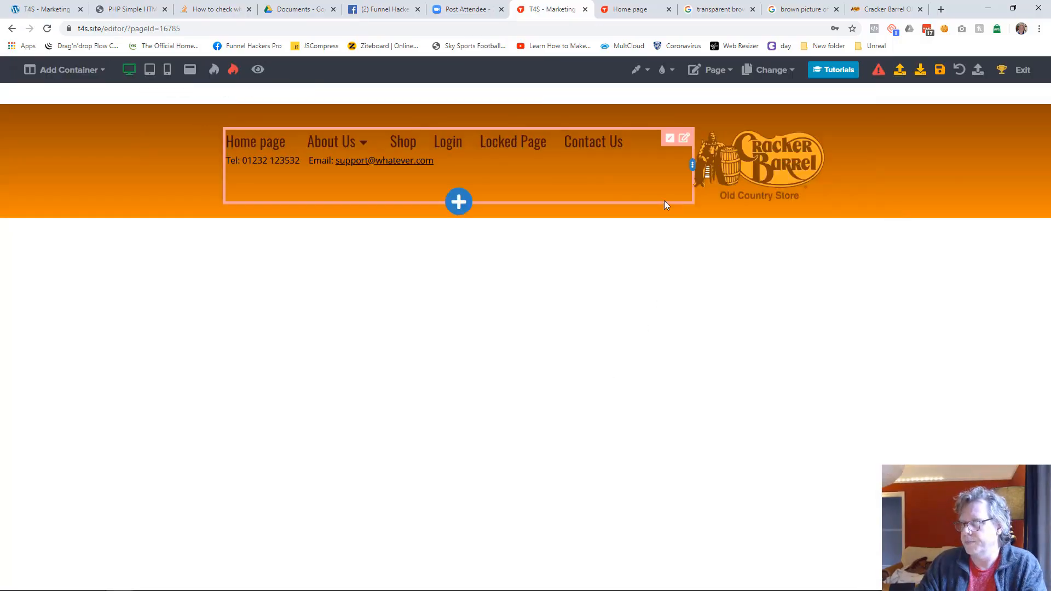
{"action": "left_click", "coordinate": [818, 93]}
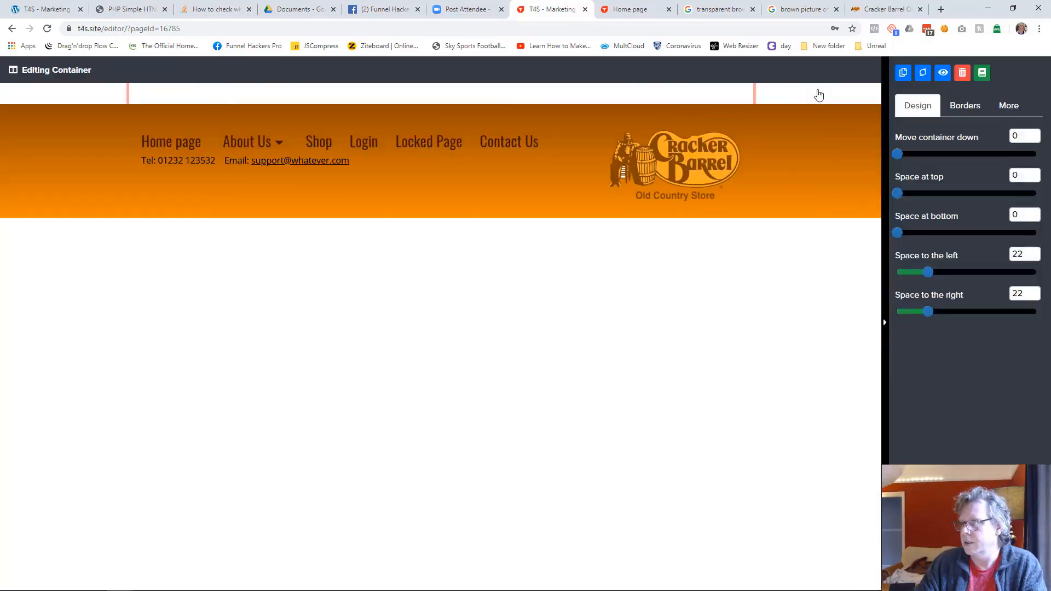
{"action": "left_click", "coordinate": [962, 73]}
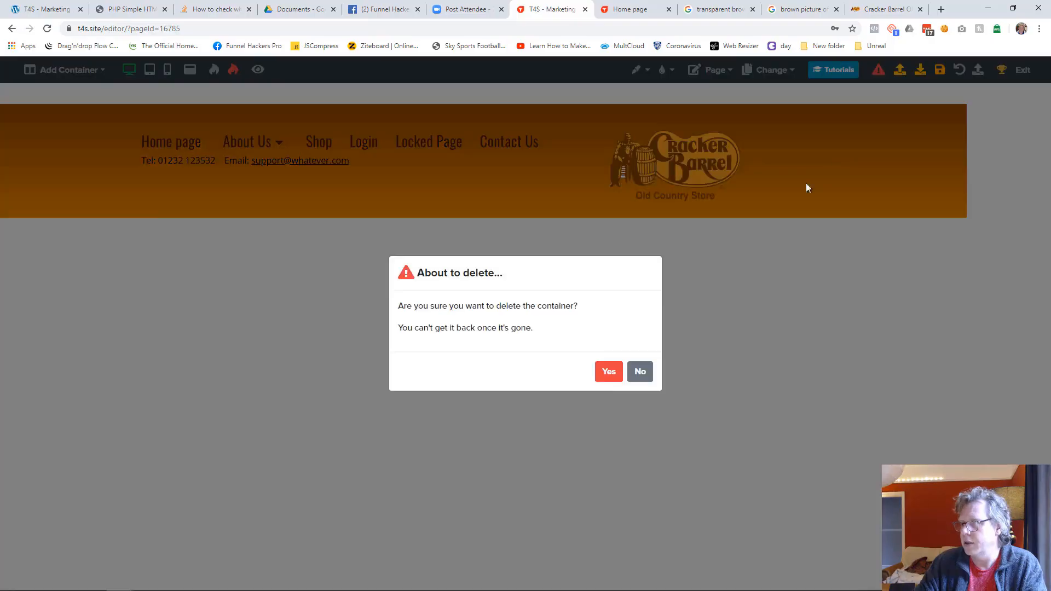
{"action": "left_click", "coordinate": [607, 372]}
Step: Set the About Us page's background color to orange #ed8b00 and save the page
{"action": "left_click", "coordinate": [639, 70]}
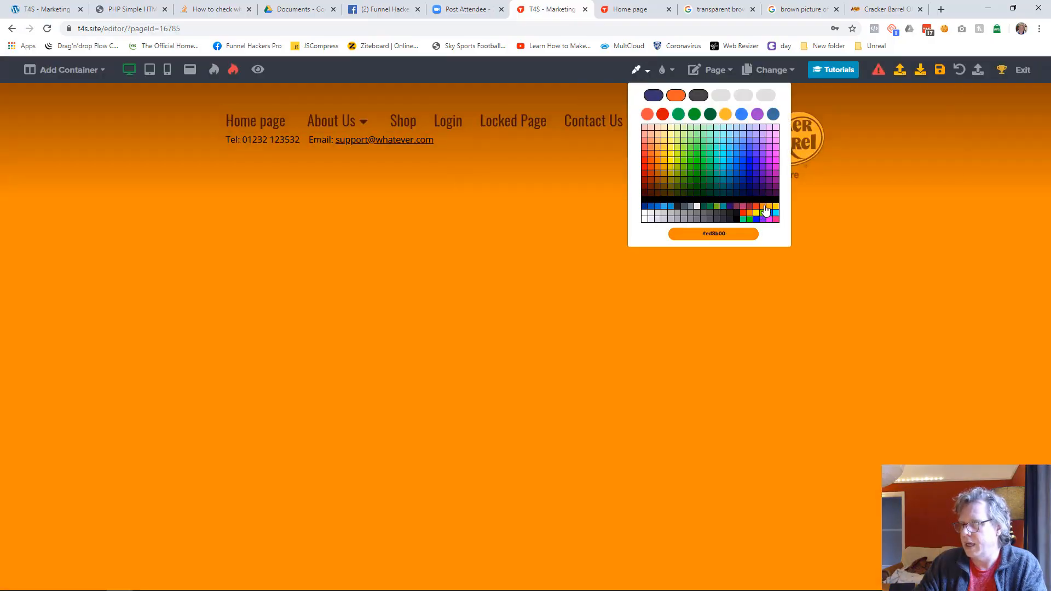
{"action": "left_click", "coordinate": [765, 210]}
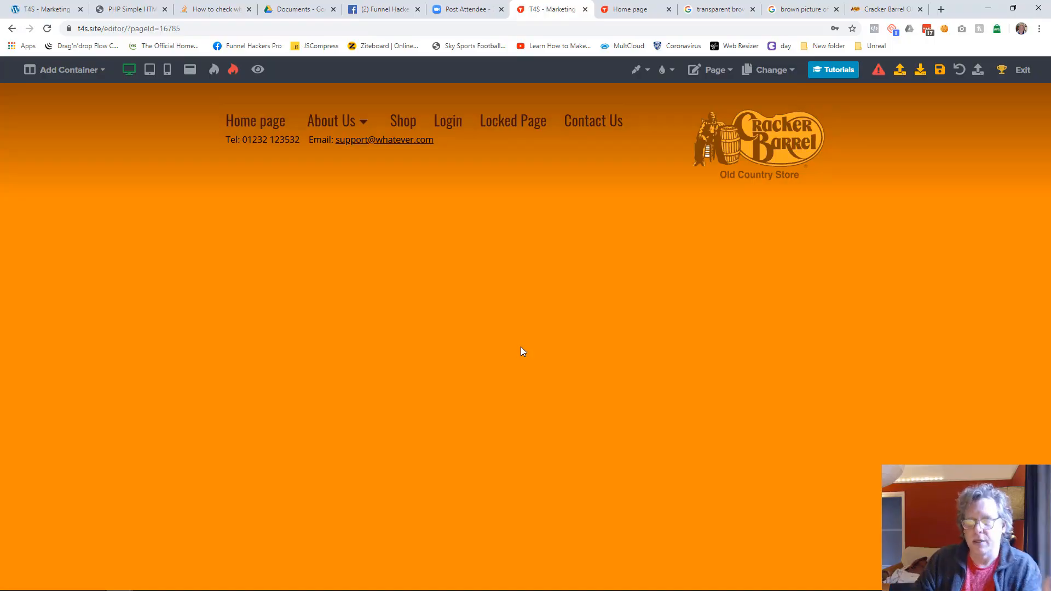
{"action": "left_click", "coordinate": [939, 70]}
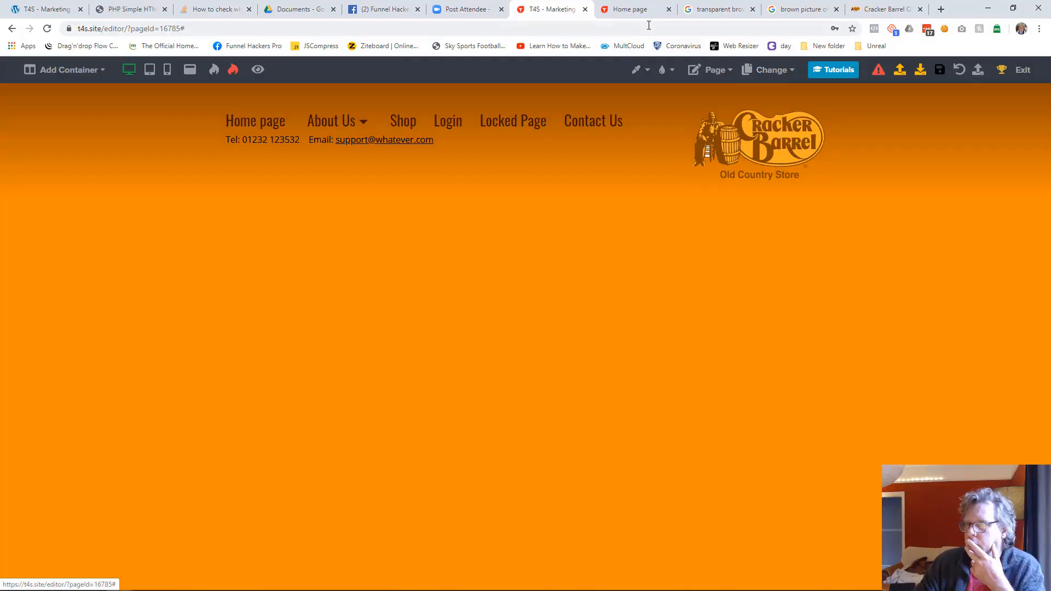
Step: Reload the live website and check the About Us and home pages through the header's navigation links
{"action": "left_click", "coordinate": [634, 11]}
{"action": "left_click", "coordinate": [47, 27]}
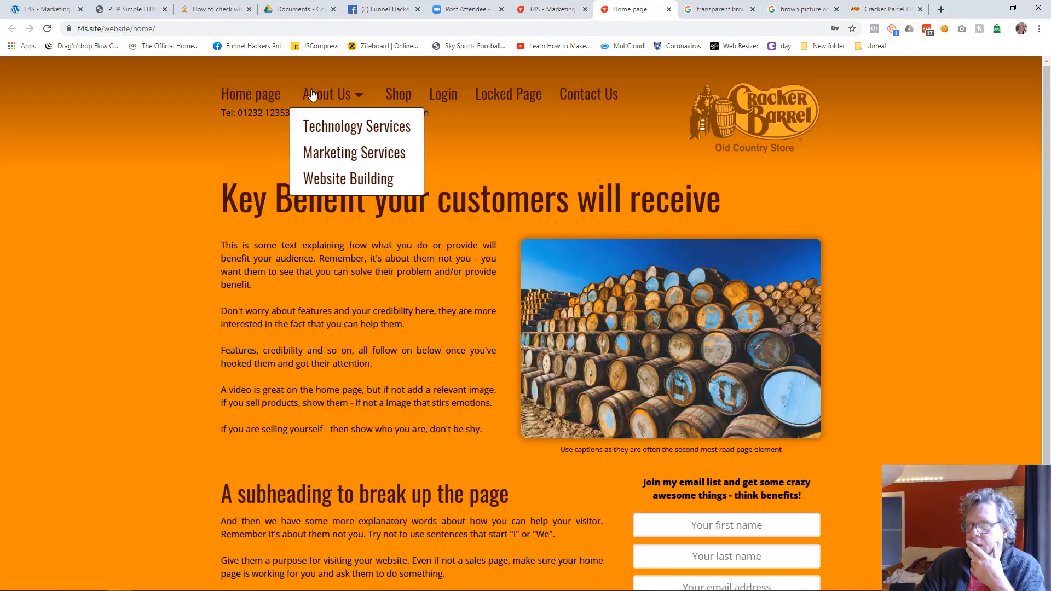
{"action": "left_click", "coordinate": [331, 98]}
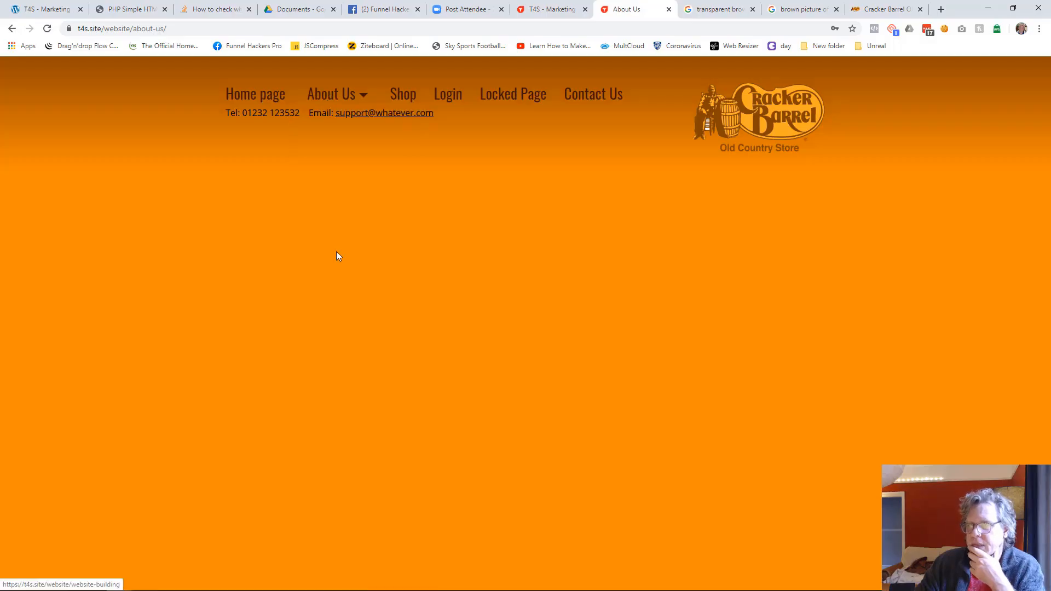
{"action": "left_click", "coordinate": [272, 103]}
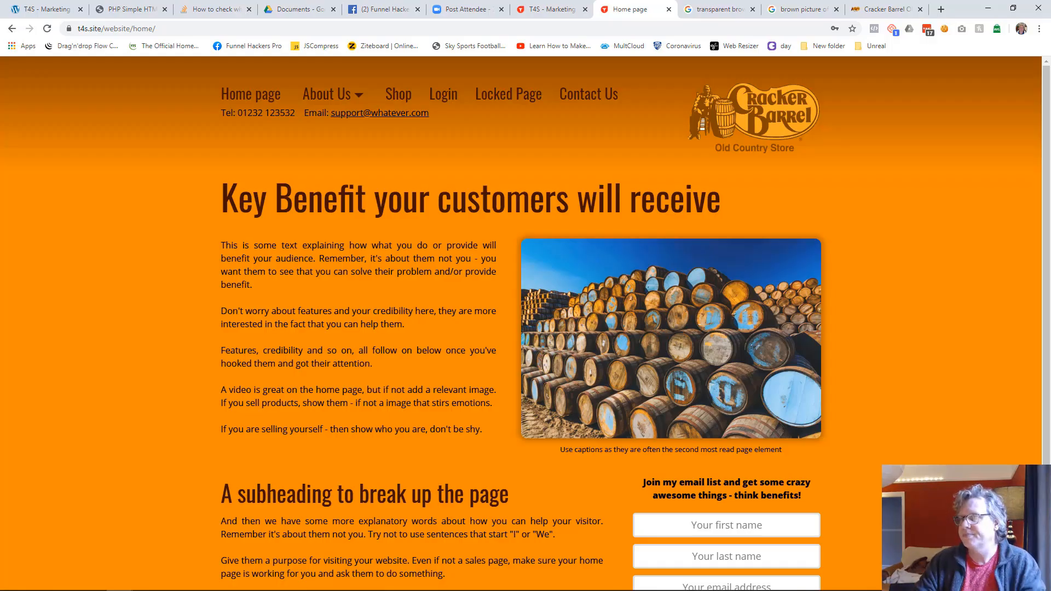
Step: Return to the editor and switch to editing the Technology Services page
{"action": "left_click", "coordinate": [553, 9]}
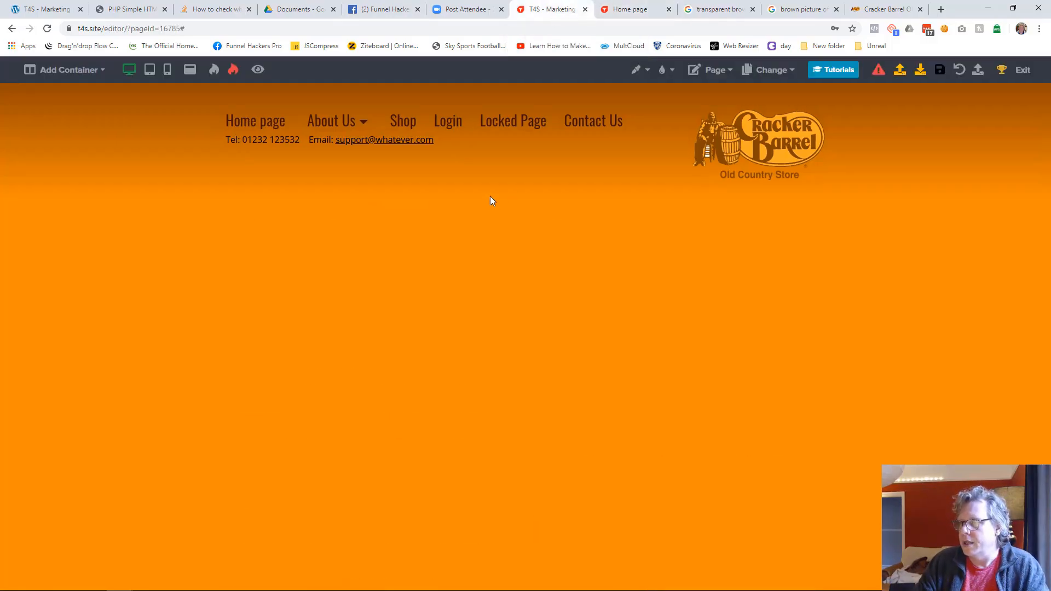
{"action": "left_click", "coordinate": [770, 72]}
{"action": "left_click", "coordinate": [736, 134]}
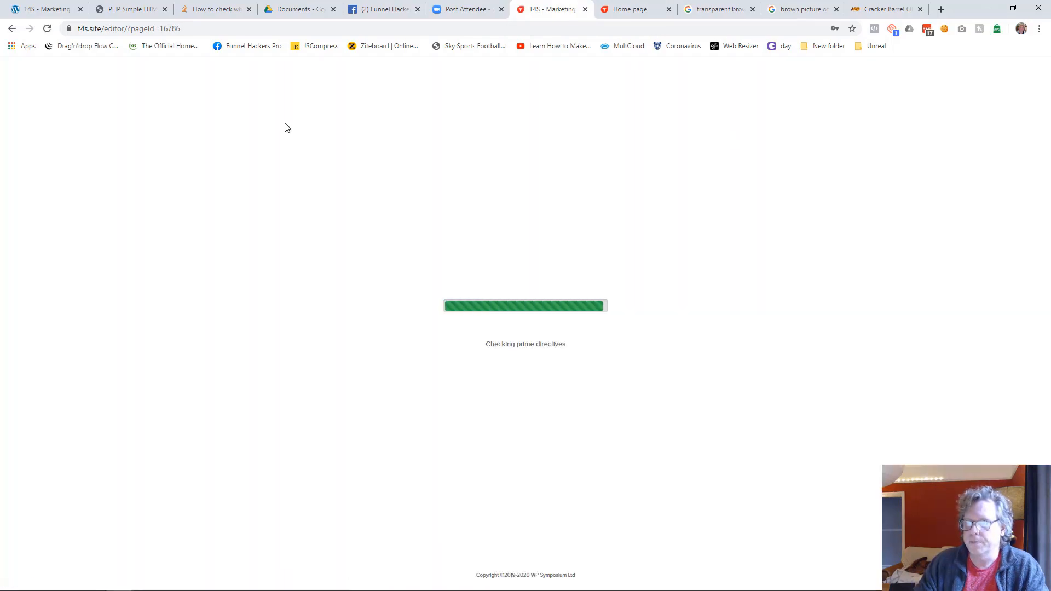
Step: Add a one-column container to the Technology Services page and insert the Website Header library content below it
{"action": "left_click", "coordinate": [68, 70]}
{"action": "left_click", "coordinate": [89, 94]}
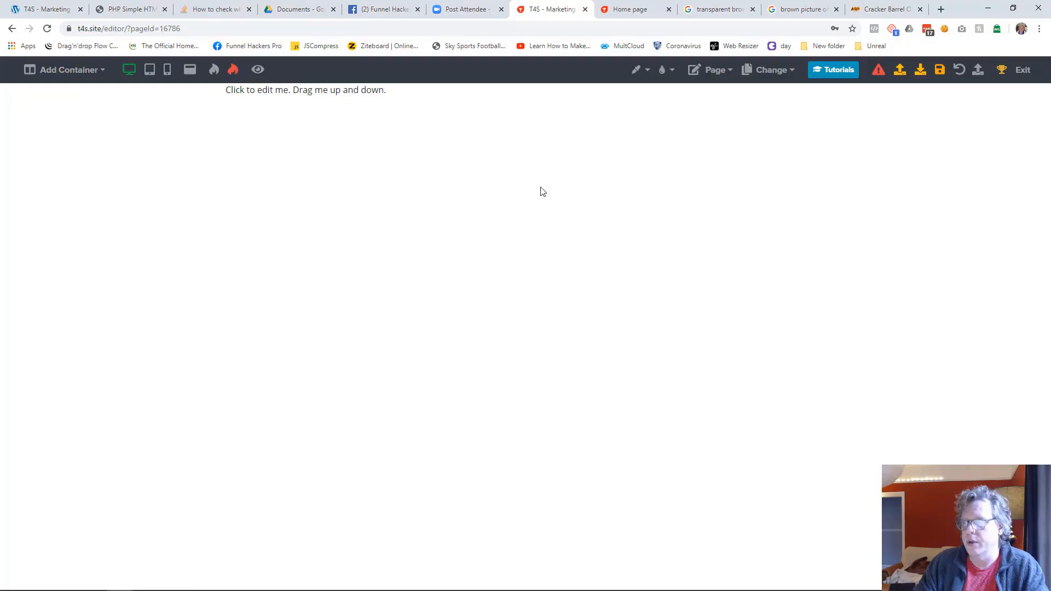
{"action": "left_click", "coordinate": [526, 106]}
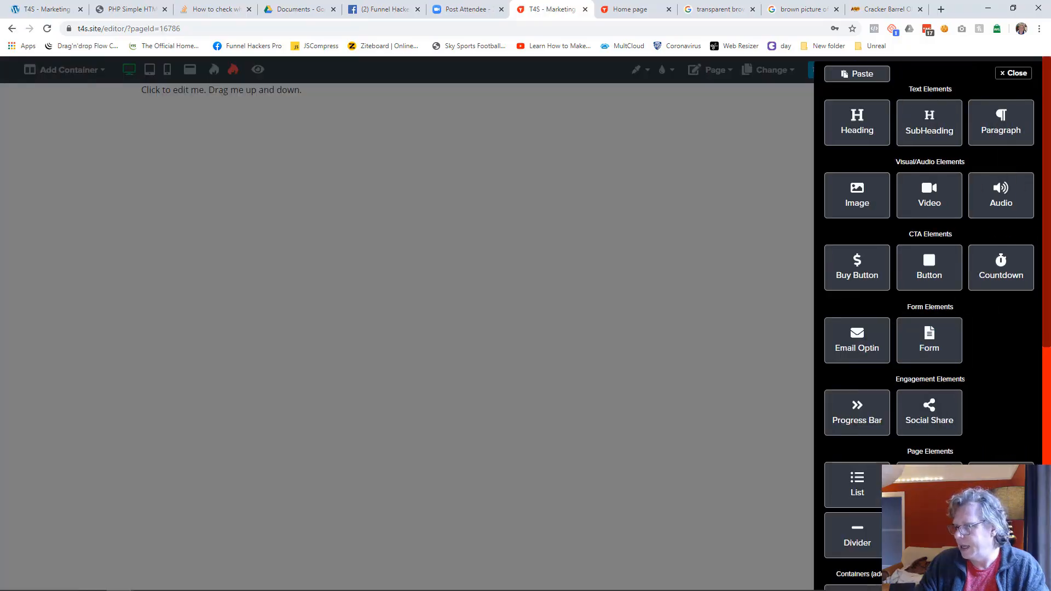
{"action": "scroll", "coordinate": [929, 405], "scroll_direction": "down", "scroll_amount": 4}
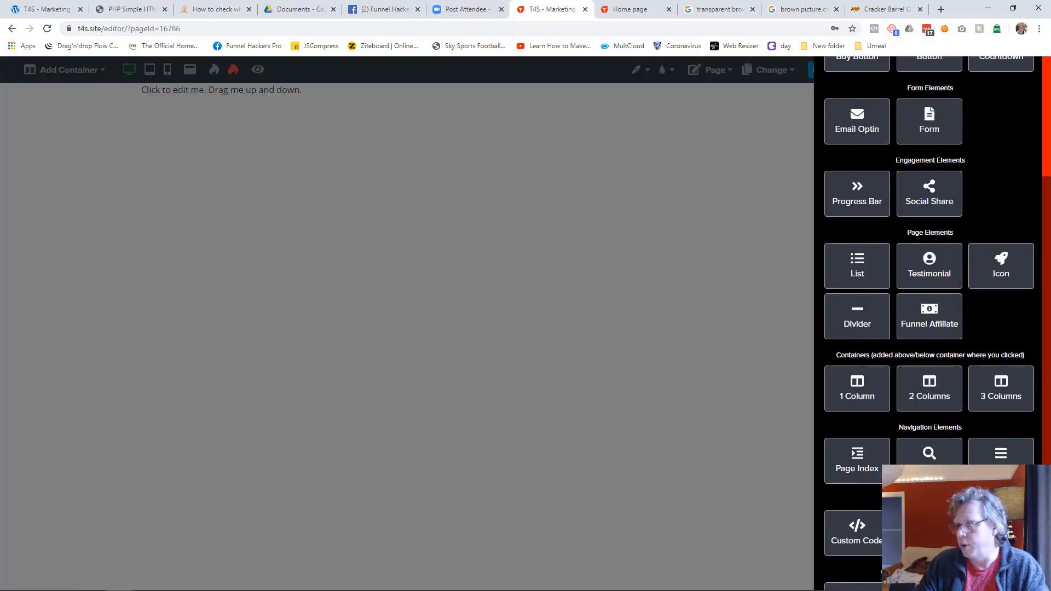
{"action": "left_click", "coordinate": [929, 533]}
{"action": "left_click", "coordinate": [414, 305]}
{"action": "left_click", "coordinate": [424, 489]}
{"action": "left_click", "coordinate": [671, 383]}
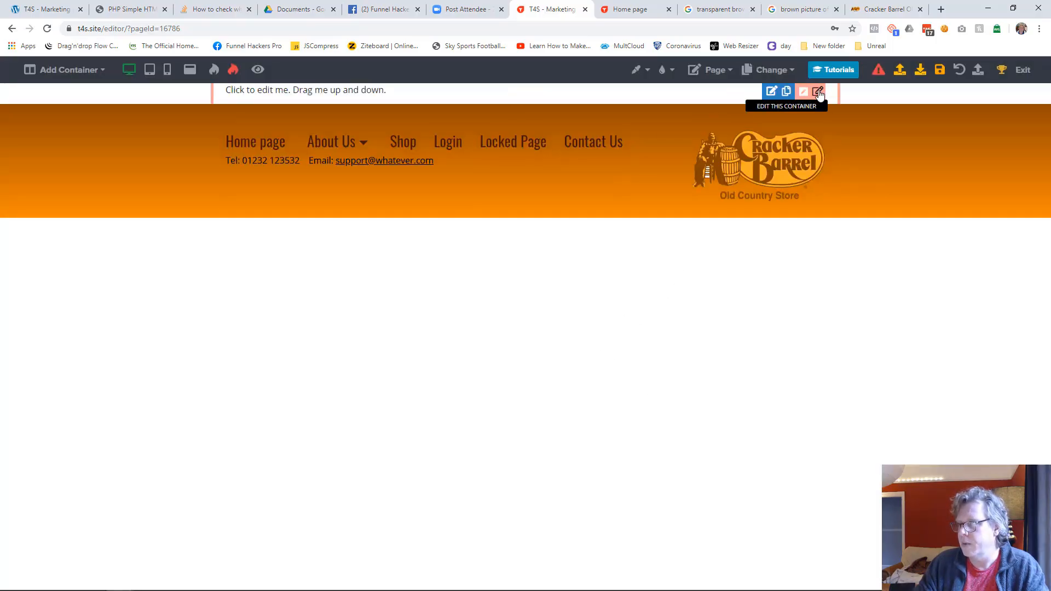
Step: Delete the placeholder container above the header on the Technology Services page
{"action": "left_click", "coordinate": [819, 95]}
{"action": "left_click", "coordinate": [963, 73]}
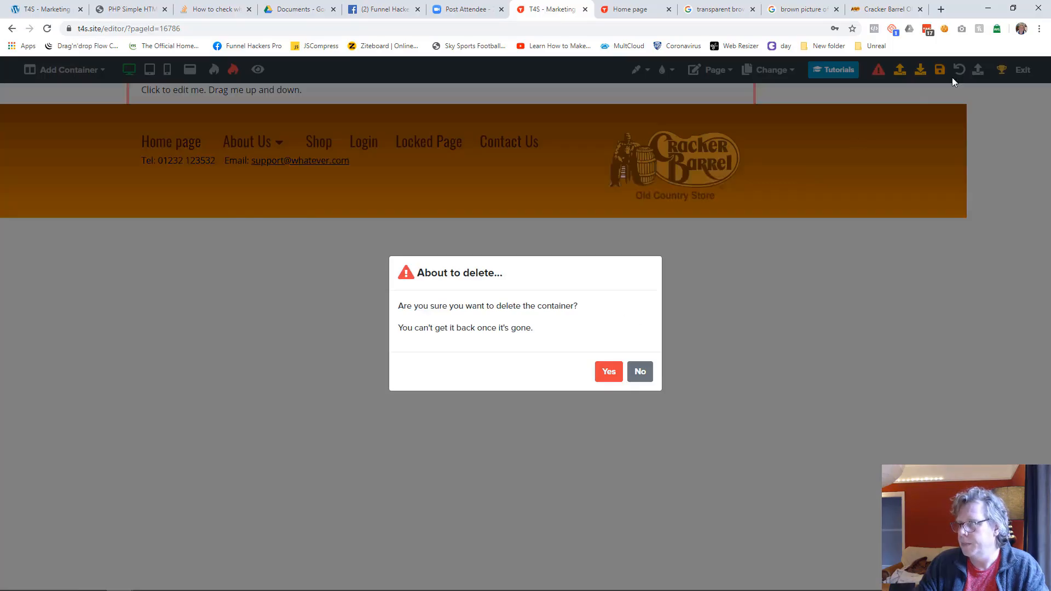
{"action": "left_click", "coordinate": [610, 371]}
Step: Set the Technology Services page's background to the same orange as the header's lower edge and save the page
{"action": "left_click", "coordinate": [636, 69]}
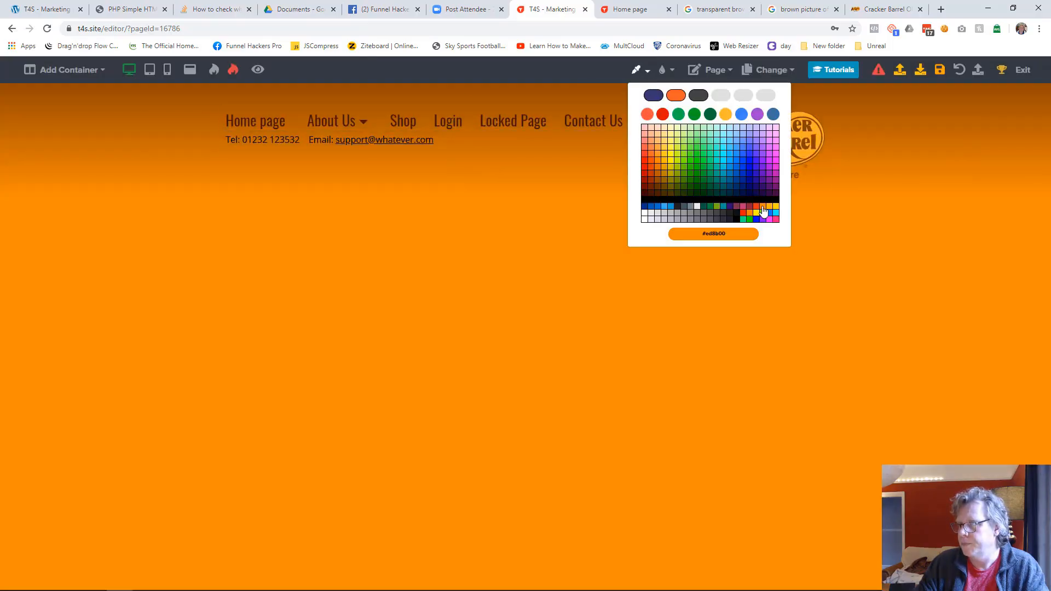
{"action": "left_click", "coordinate": [762, 208]}
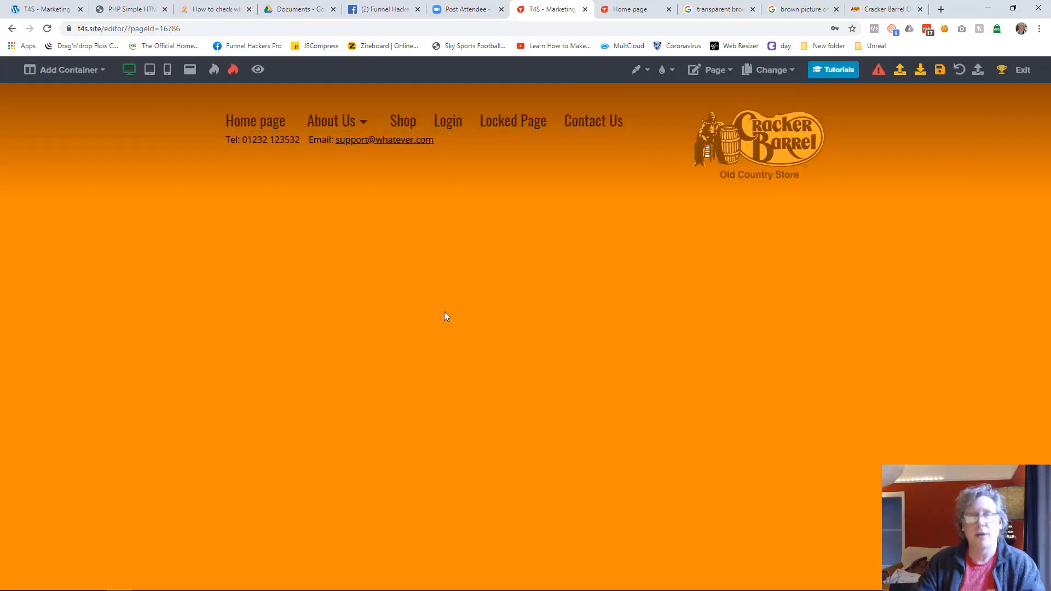
{"action": "left_click", "coordinate": [950, 67]}
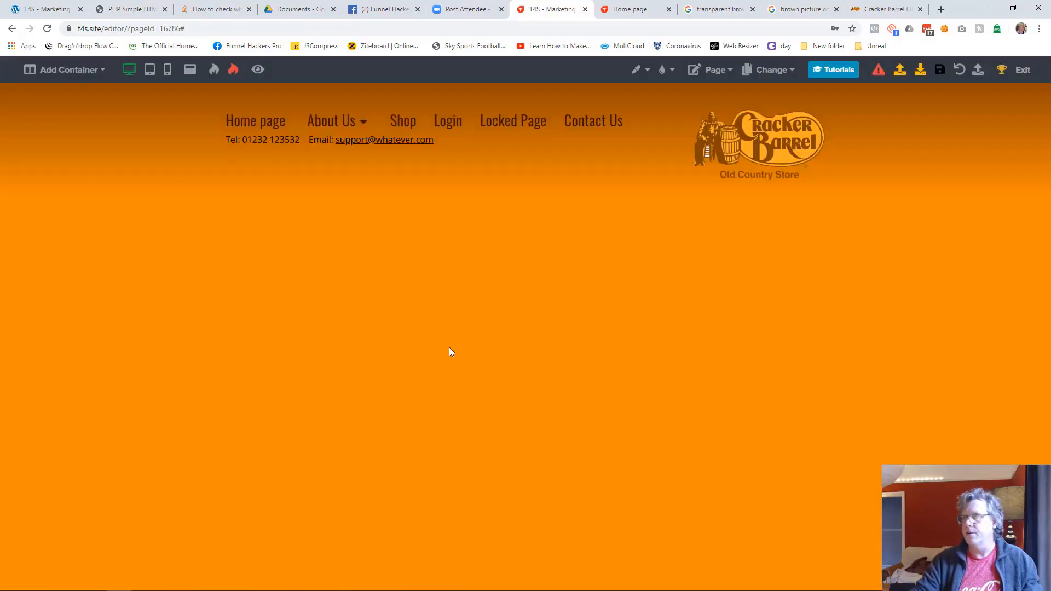
Step: Return to the funnel's page list and start duplicating the Technology Services page, titling the copy Social Media Services
{"action": "left_click", "coordinate": [1022, 69]}
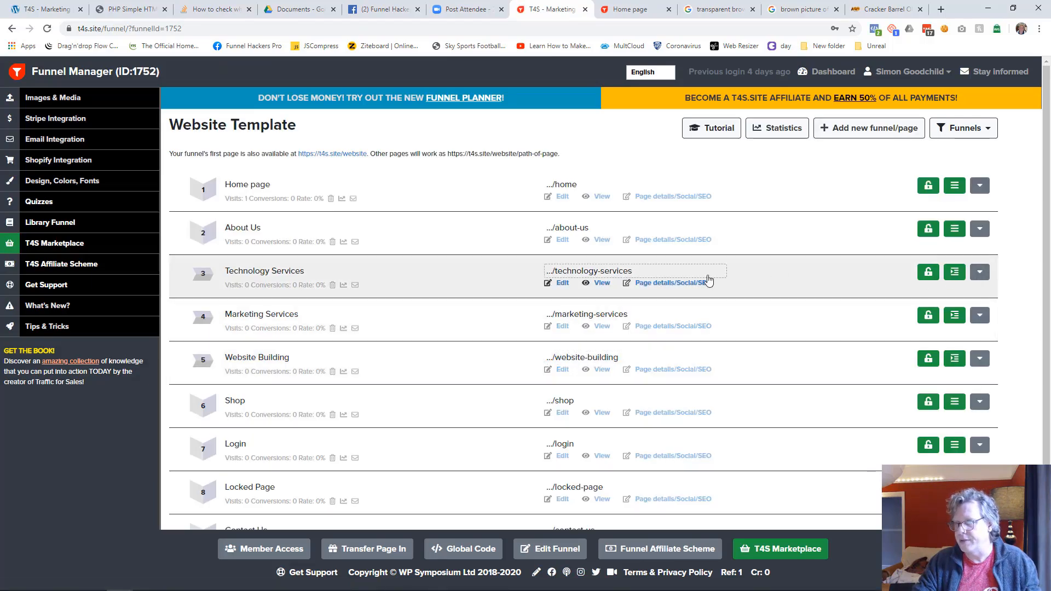
{"action": "left_click", "coordinate": [980, 277]}
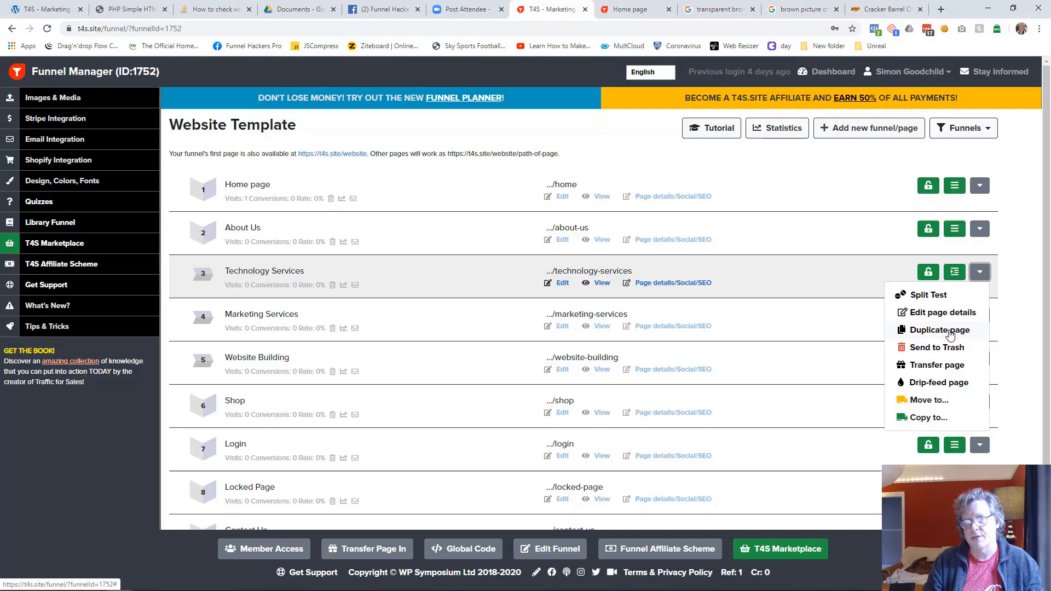
{"action": "left_click", "coordinate": [939, 330]}
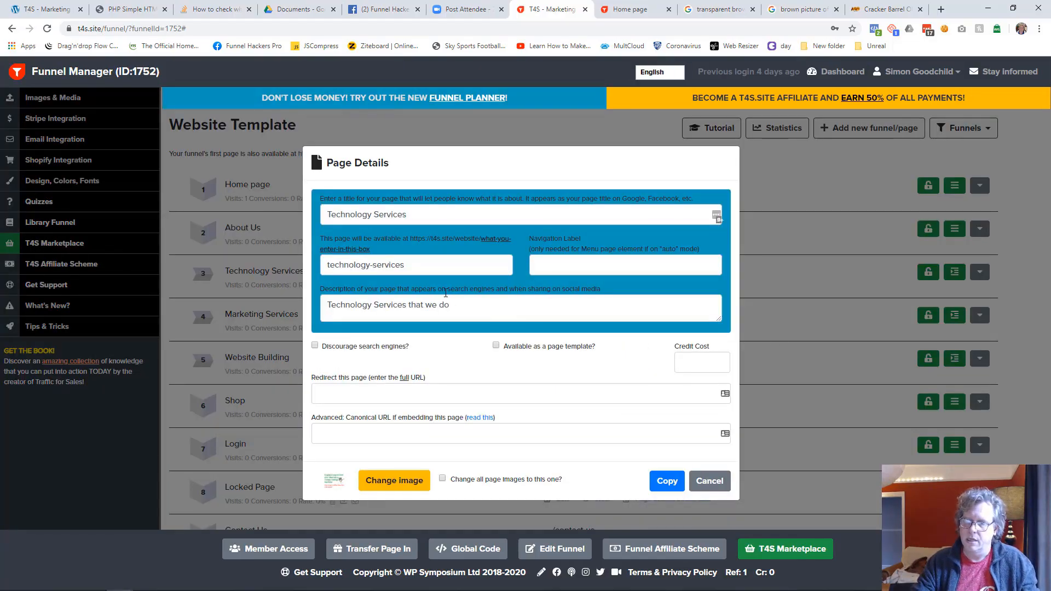
{"action": "left_click", "coordinate": [411, 214]}
{"action": "key", "text": "ctrl+shift+Right"}
{"action": "type", "text": "Social Media"}
{"action": "key", "text": "shift+Home"}
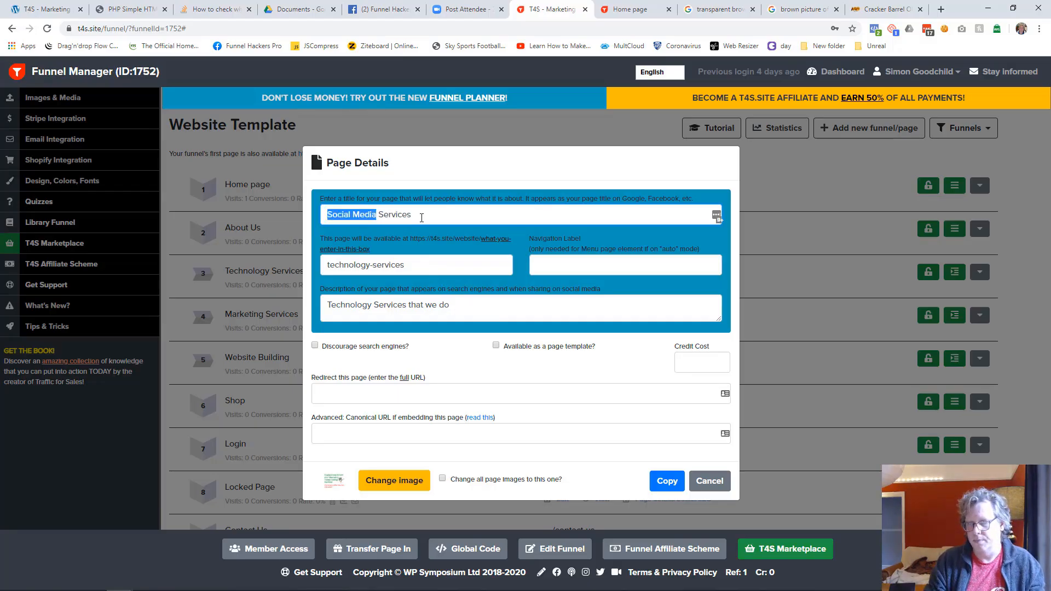
Step: Set the duplicated page's path to social-media-services
{"action": "key", "text": "Tab"}
{"action": "key", "text": "Home"}
{"action": "key", "text": "ctrl+shift+Right"}
{"action": "type", "text": "social"}
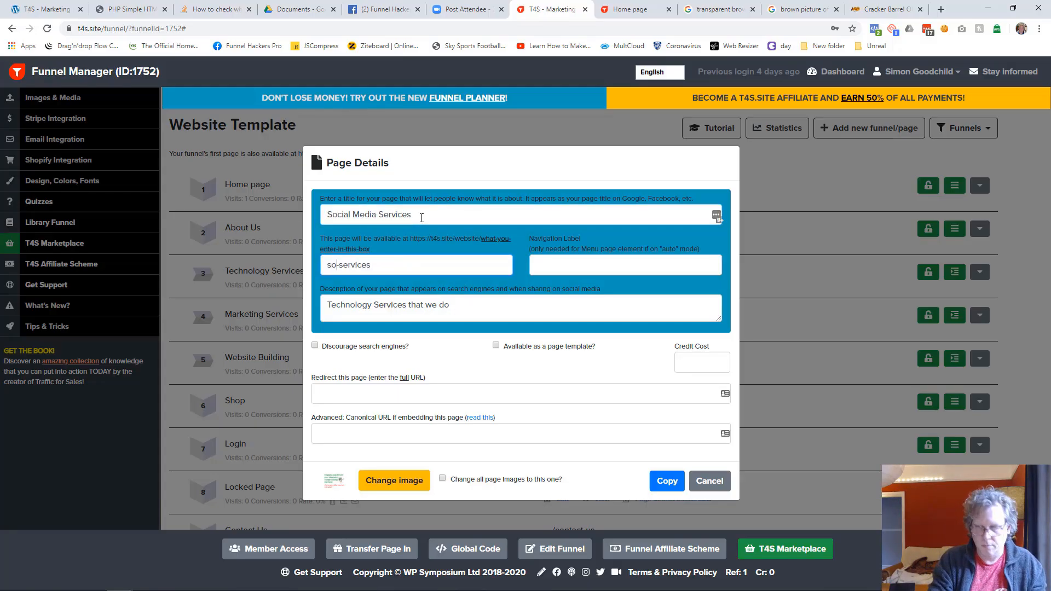
{"action": "type", "text": " media"}
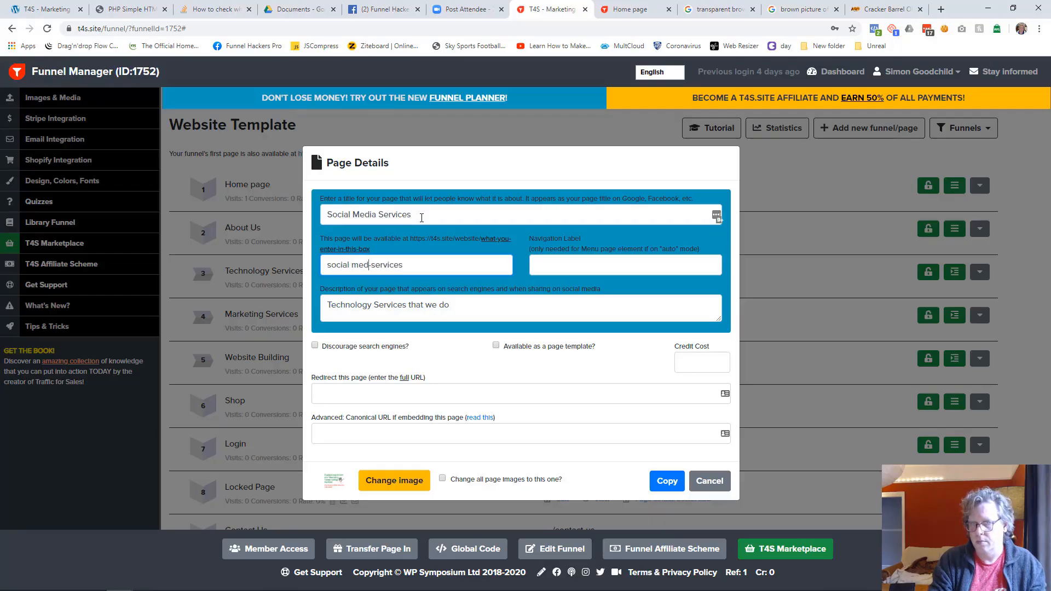
{"action": "type", "text": "-"}
{"action": "key", "text": "Tab"}
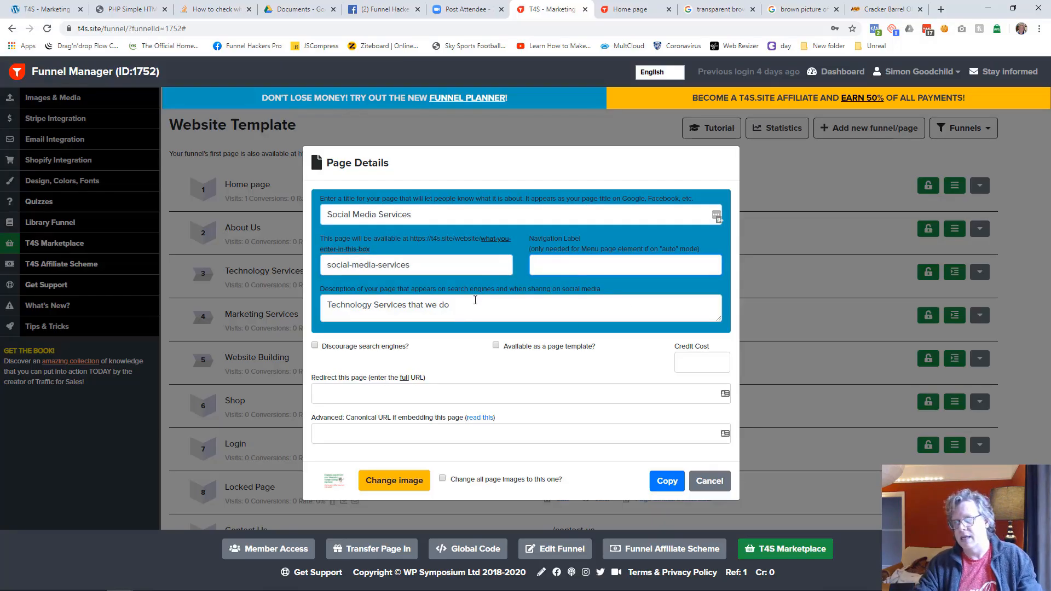
Step: Change the copy's description to "Social Media Services that we do" and create the duplicate page
{"action": "left_click", "coordinate": [376, 308]}
{"action": "key", "text": "shift+Home"}
{"action": "type", "text": "Social Media"}
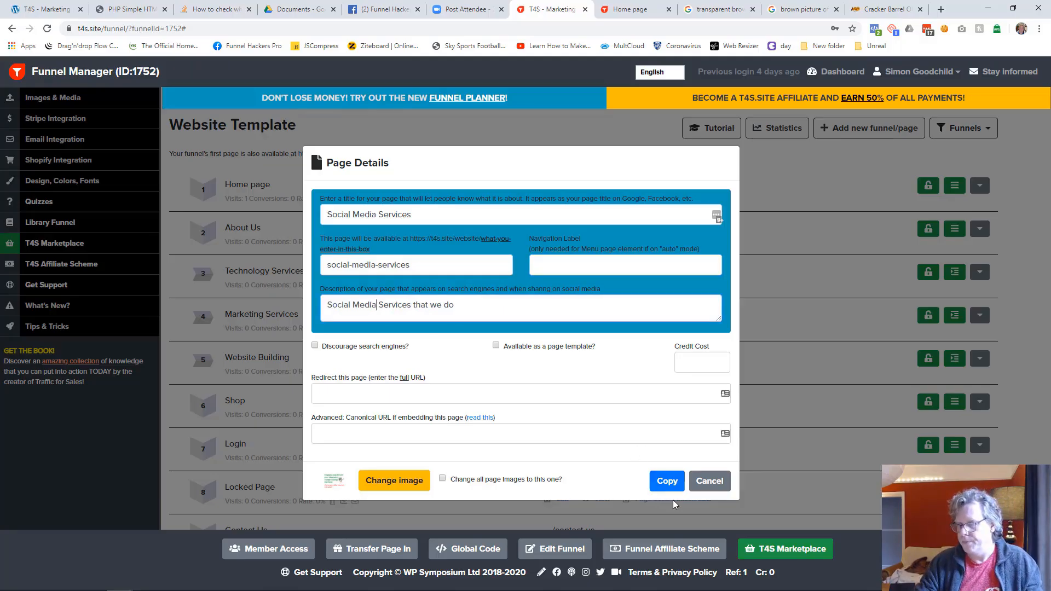
{"action": "left_click", "coordinate": [669, 485]}
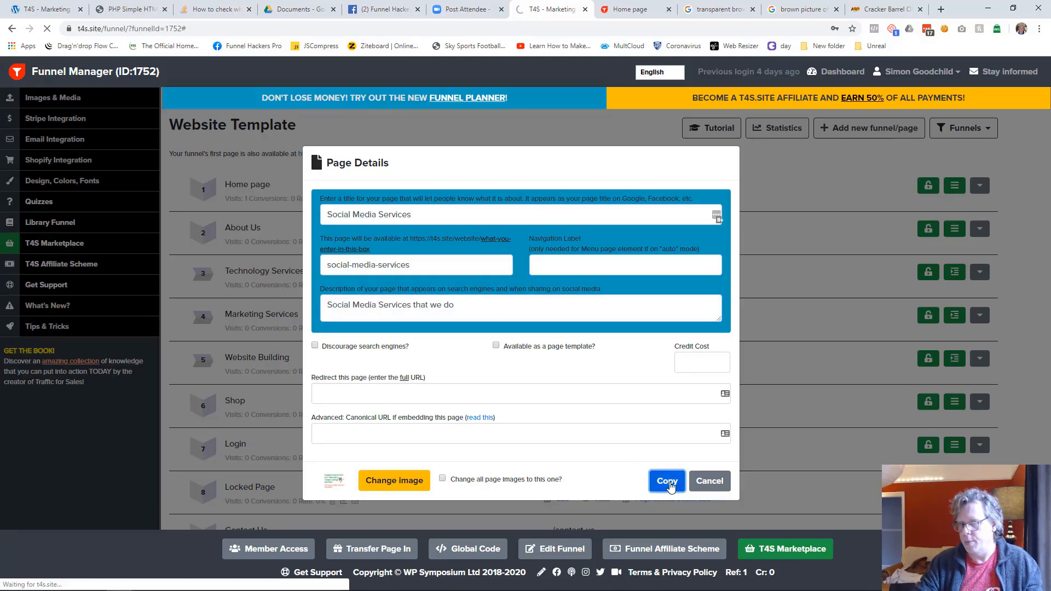
Step: Make the Social Media Services page a submenu item in the site navigation
{"action": "scroll", "coordinate": [697, 452], "scroll_direction": "down", "scroll_amount": 5}
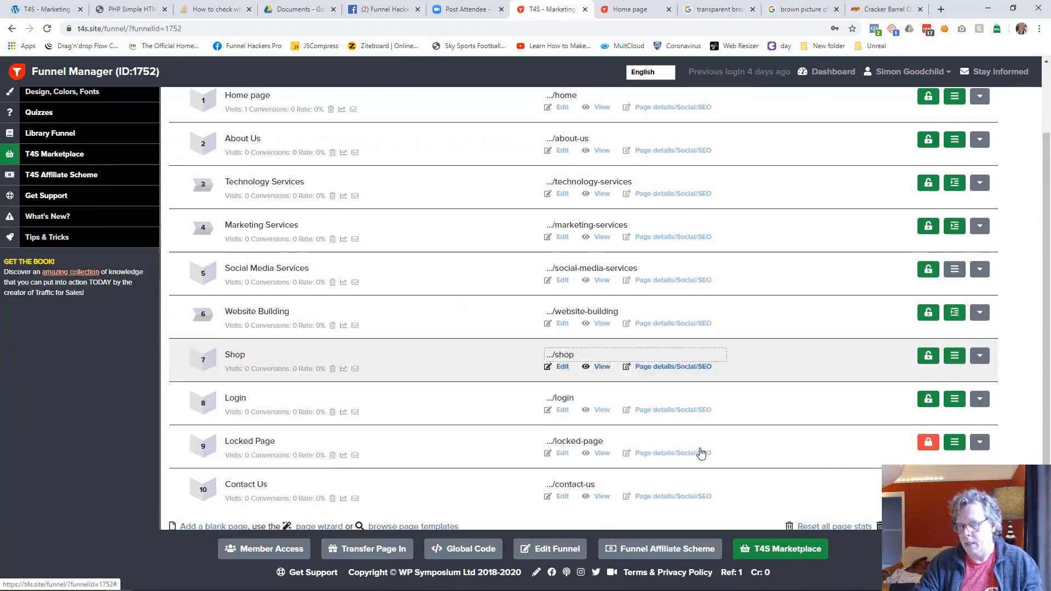
{"action": "scroll", "coordinate": [701, 454], "scroll_direction": "up", "scroll_amount": 2}
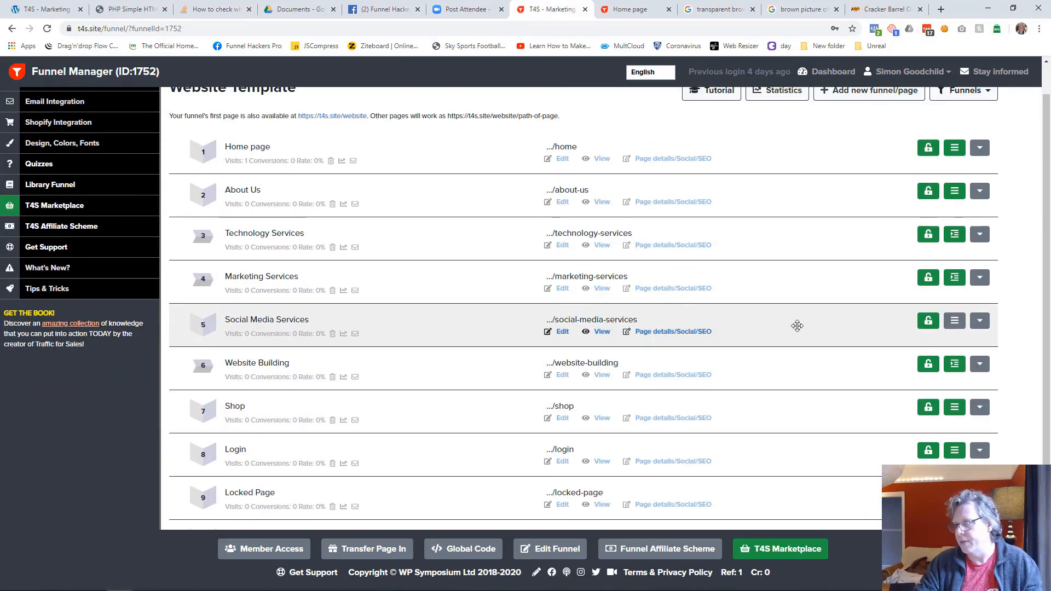
{"action": "left_click", "coordinate": [955, 322]}
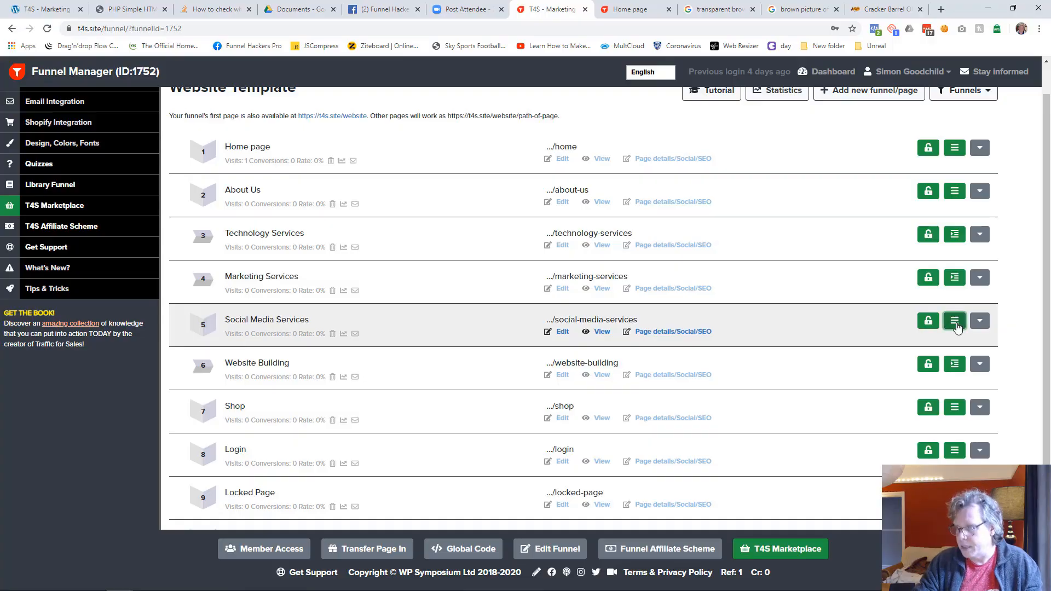
Step: Reload the live home page to check its About Us submenu, and refresh the funnel's page list
{"action": "left_click", "coordinate": [638, 14]}
{"action": "key", "text": "F5"}
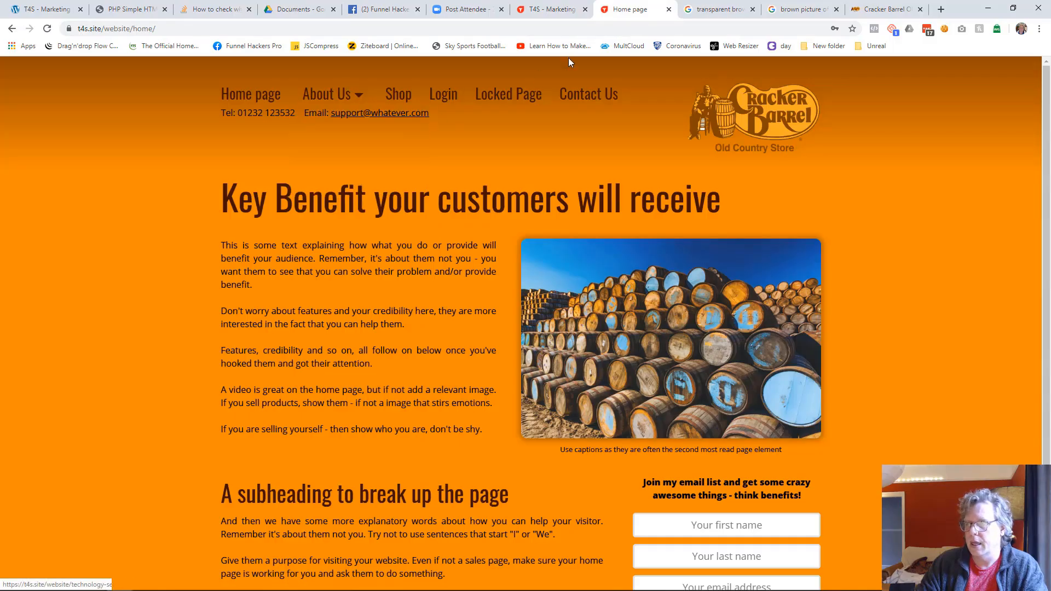
{"action": "left_click", "coordinate": [550, 10]}
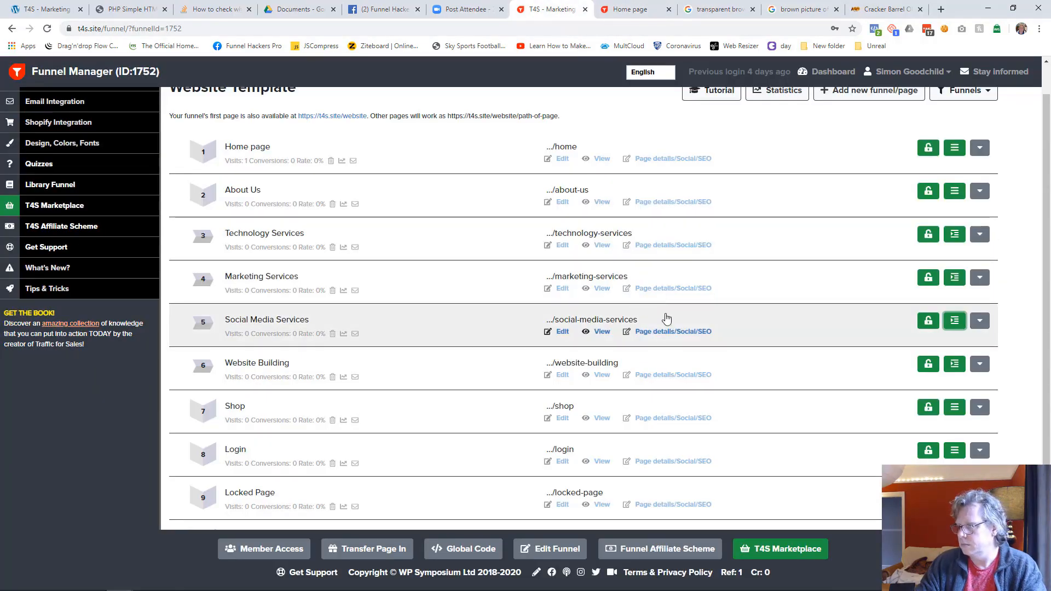
{"action": "key", "text": "F5"}
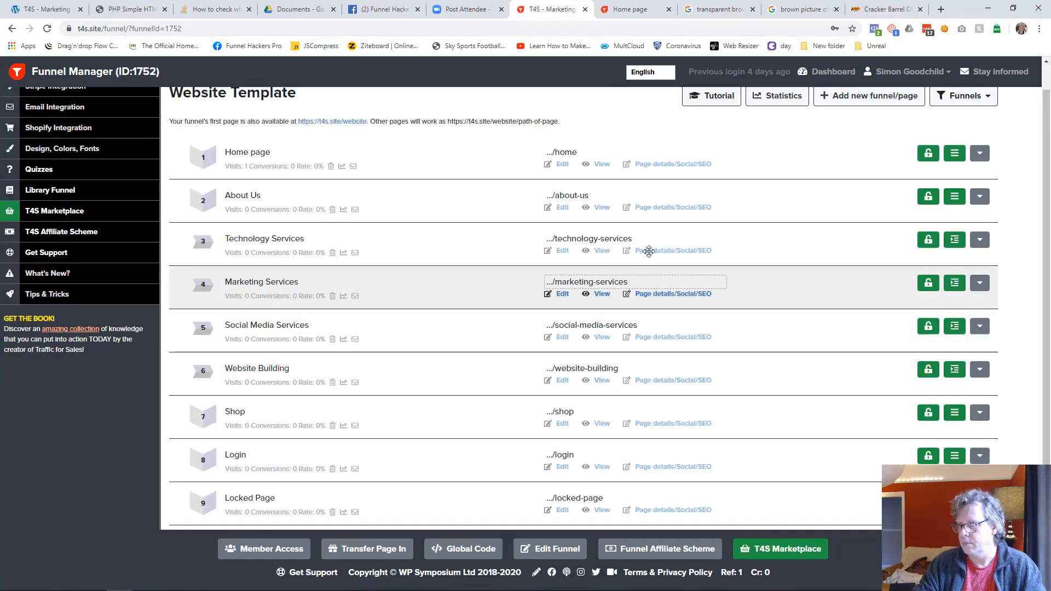
Step: Open the Home page in the editor, save it again, and check the About Us submenu on the live site
{"action": "left_click", "coordinate": [561, 164]}
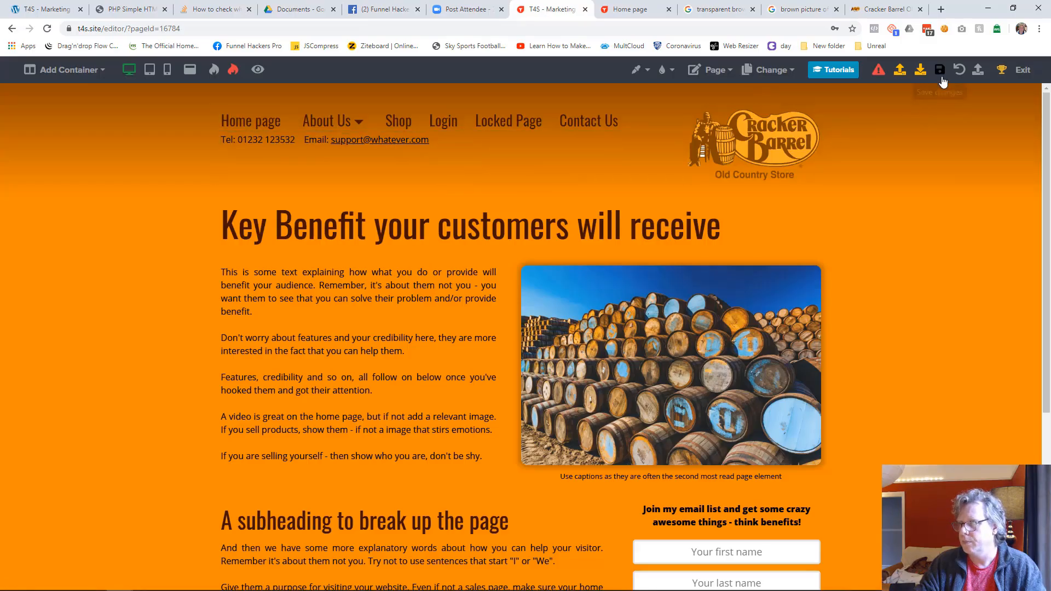
{"action": "left_click", "coordinate": [940, 70]}
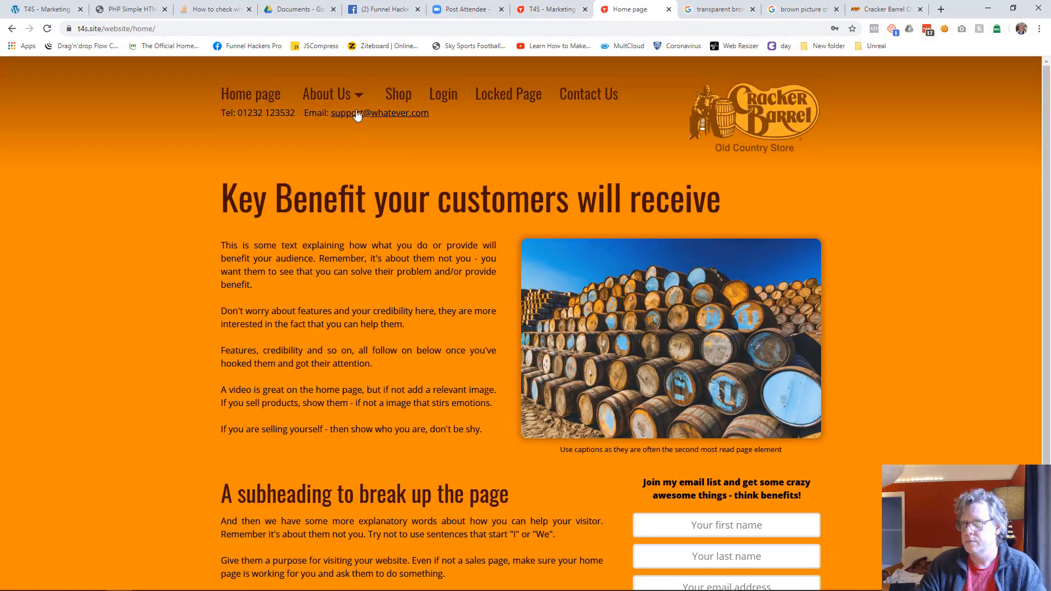
{"action": "mouse_move", "coordinate": [356, 100]}
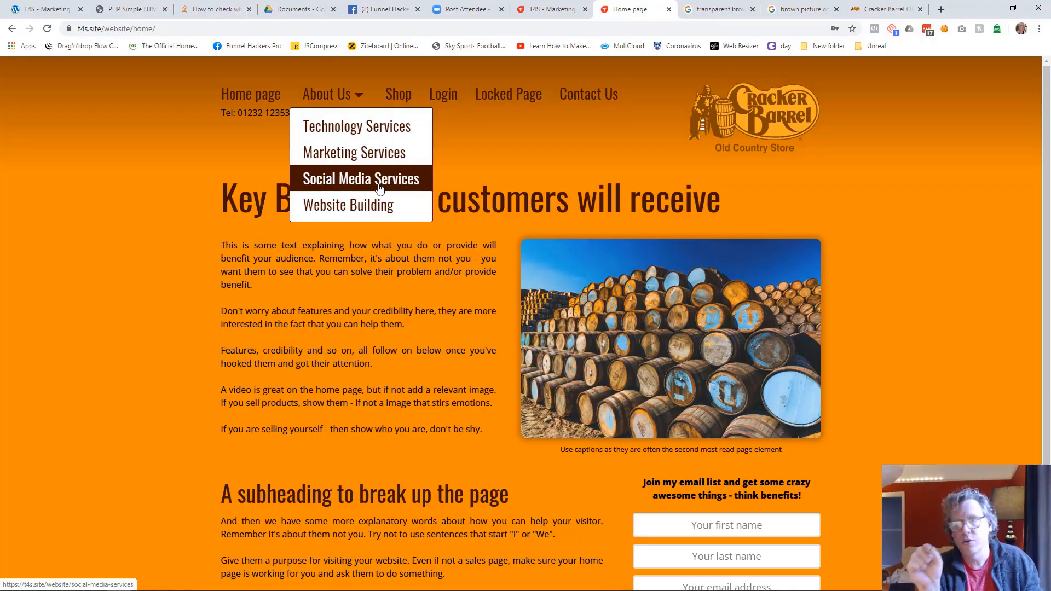
Step: Return to the funnel's page list and rename the Technology Services page as Web Technology and Hosting Services
{"action": "left_click", "coordinate": [553, 9]}
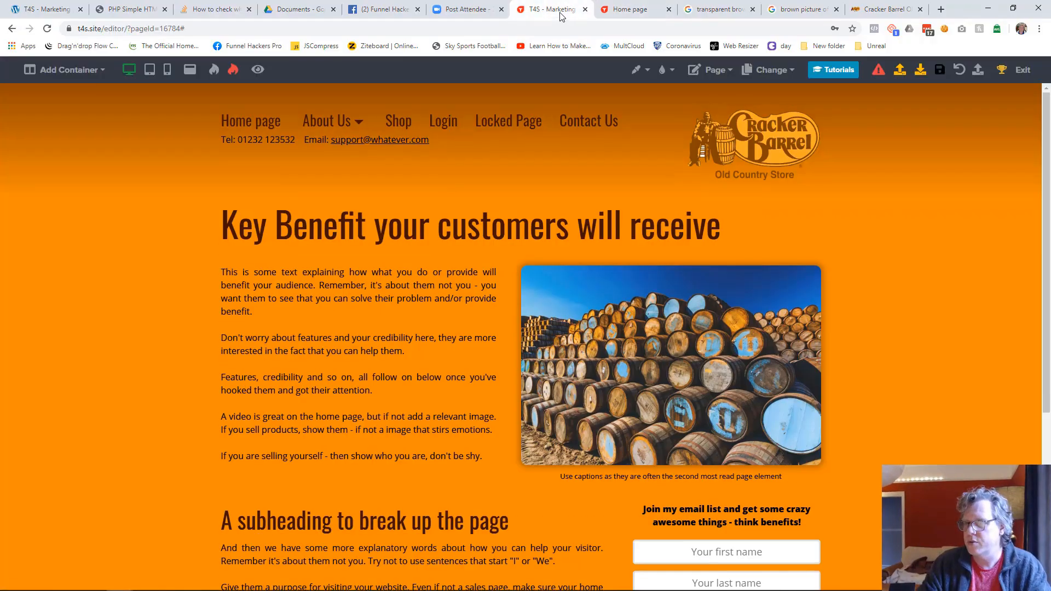
{"action": "left_click", "coordinate": [1019, 77]}
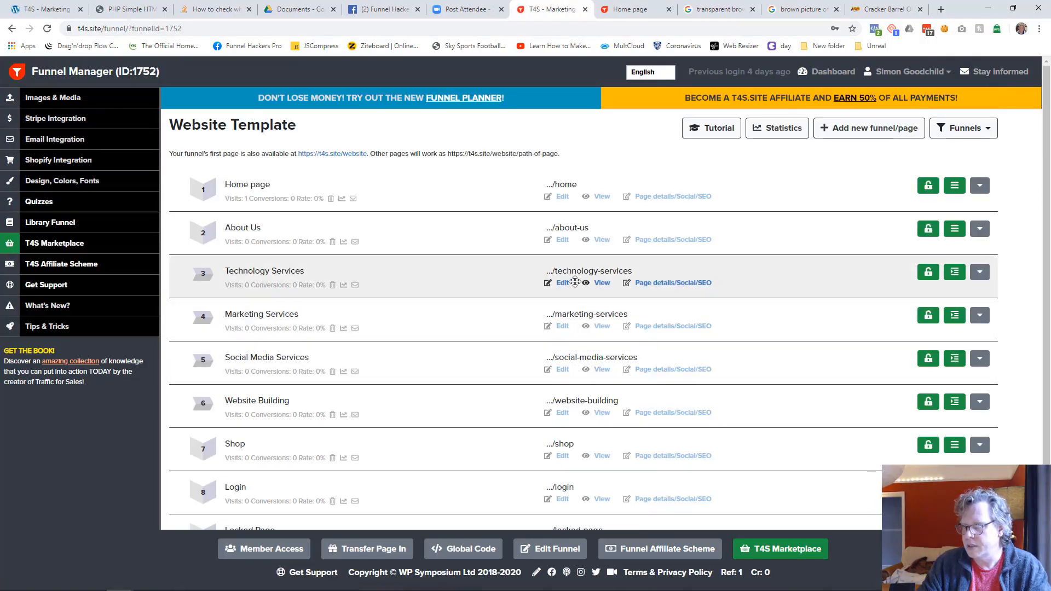
{"action": "left_click", "coordinate": [320, 275]}
{"action": "key", "text": "Home"}
{"action": "type", "text": "Web Technology "}
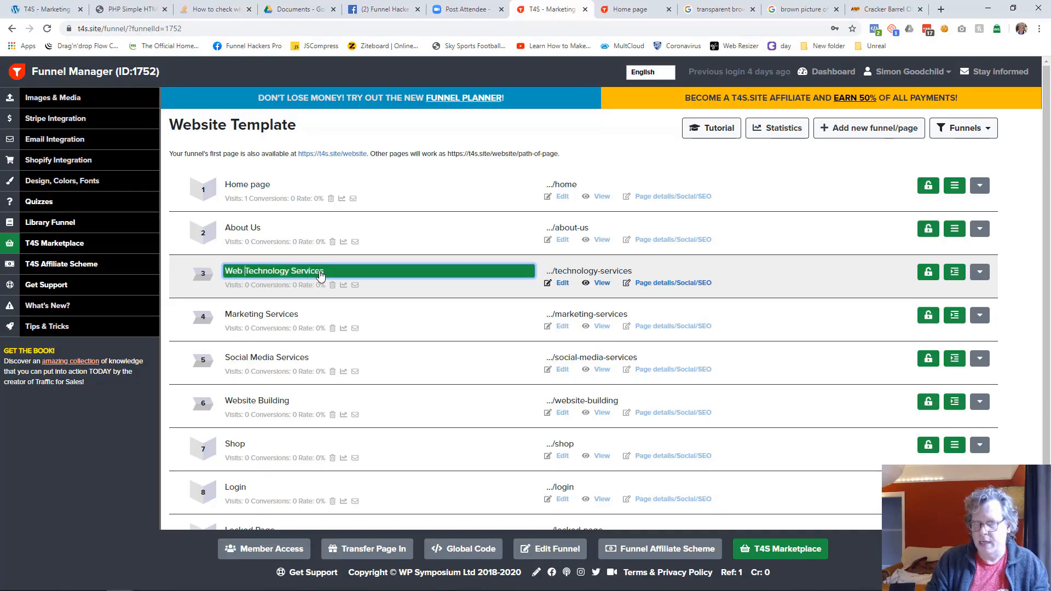
{"action": "type", "text": "and "}
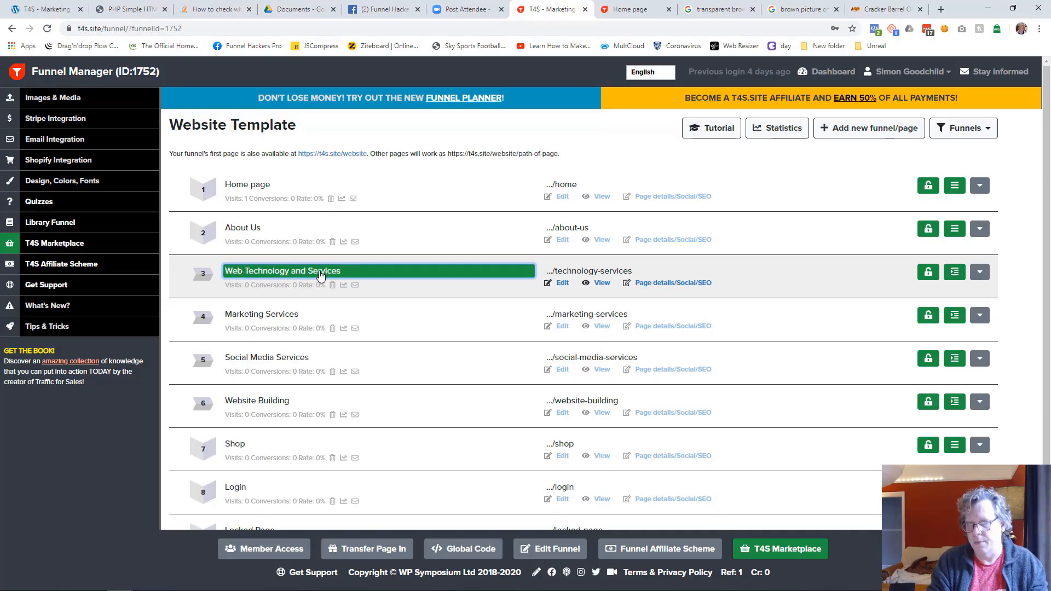
{"action": "type", "text": "Hosting"}
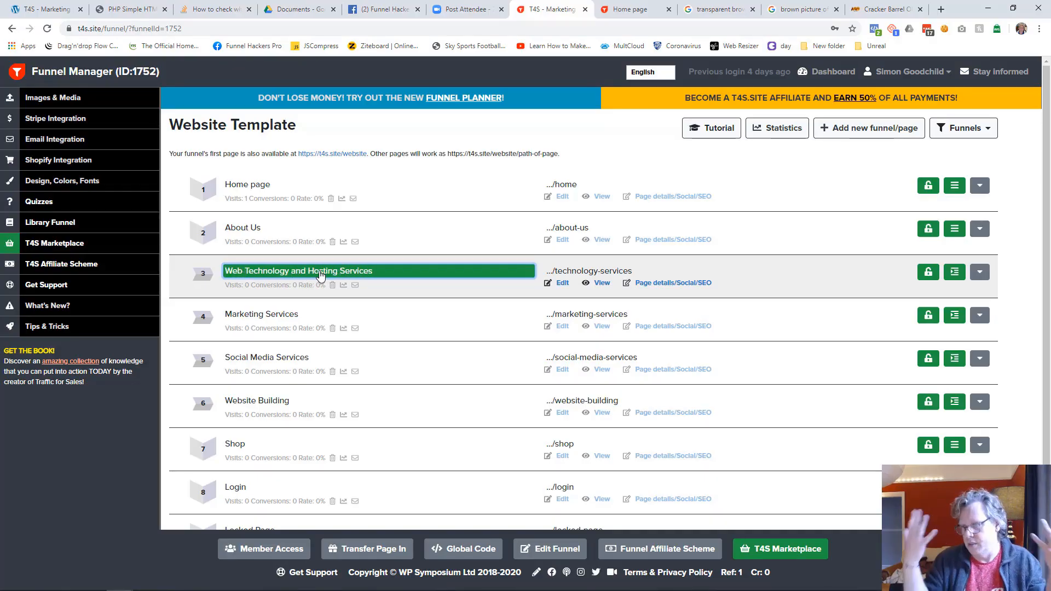
{"action": "key", "text": "Return"}
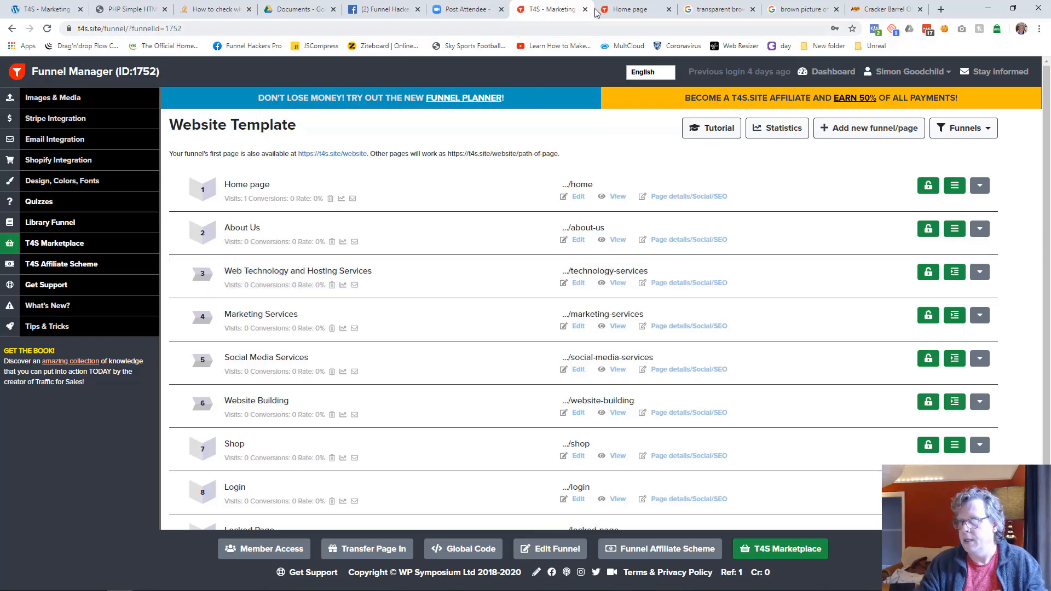
Step: Reload the live home page and check the renamed page's entry in the About Us submenu
{"action": "left_click", "coordinate": [635, 11]}
{"action": "key", "text": "F5"}
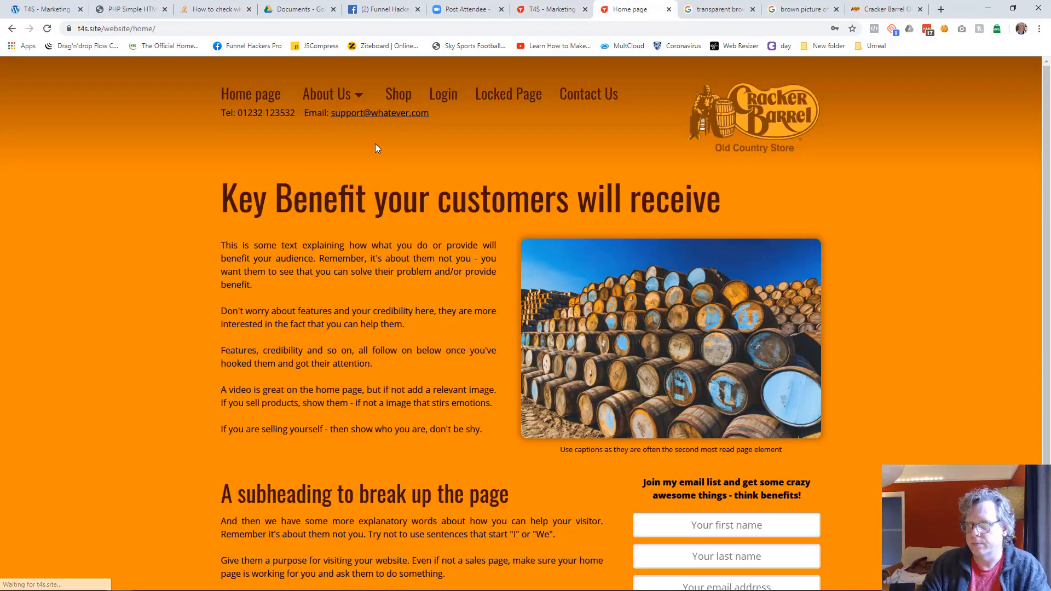
{"action": "mouse_move", "coordinate": [353, 95]}
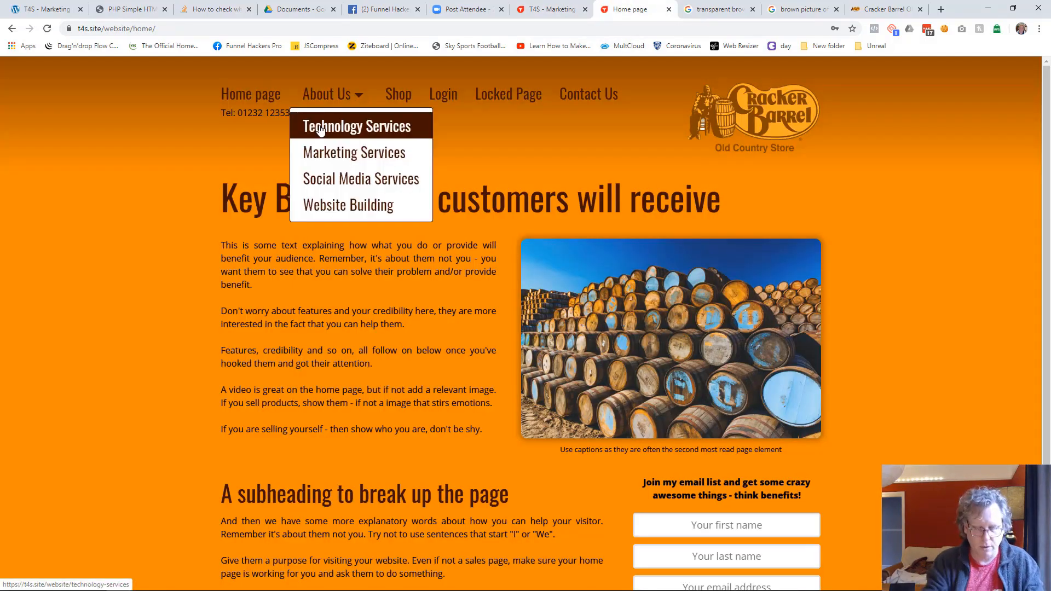
{"action": "key", "text": "F5"}
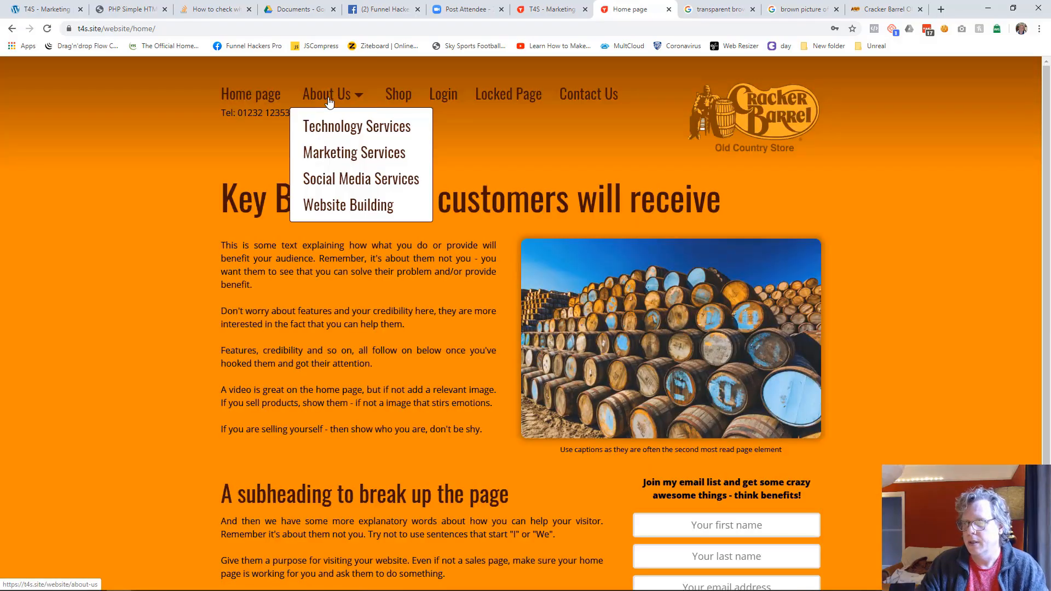
Step: Resave the Home page in the editor to update its menu, and view the About Us submenu on the reloaded live page
{"action": "left_click", "coordinate": [566, 13]}
{"action": "left_click", "coordinate": [578, 201]}
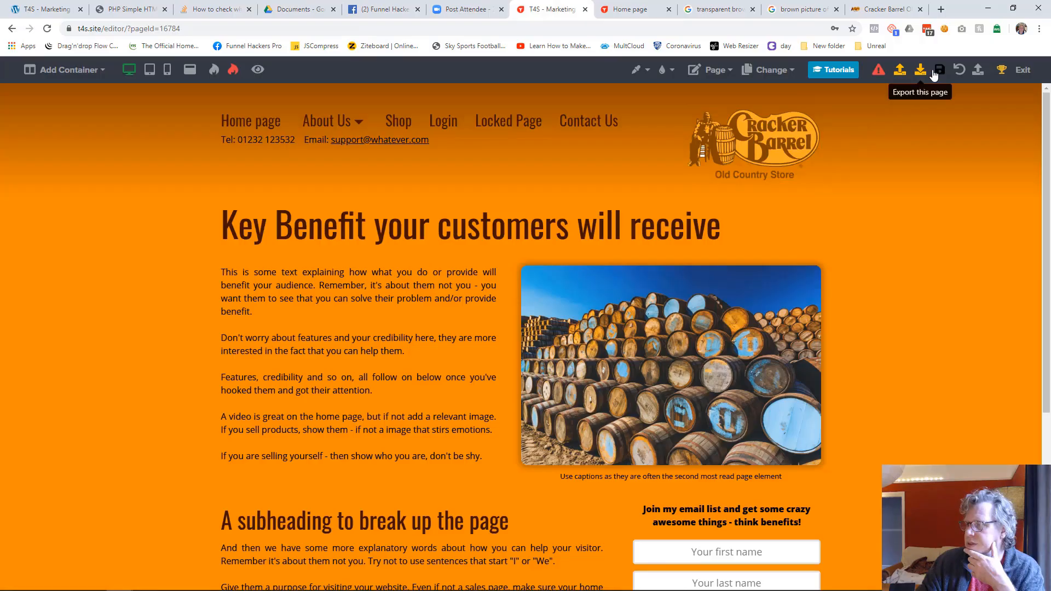
{"action": "left_click", "coordinate": [936, 72]}
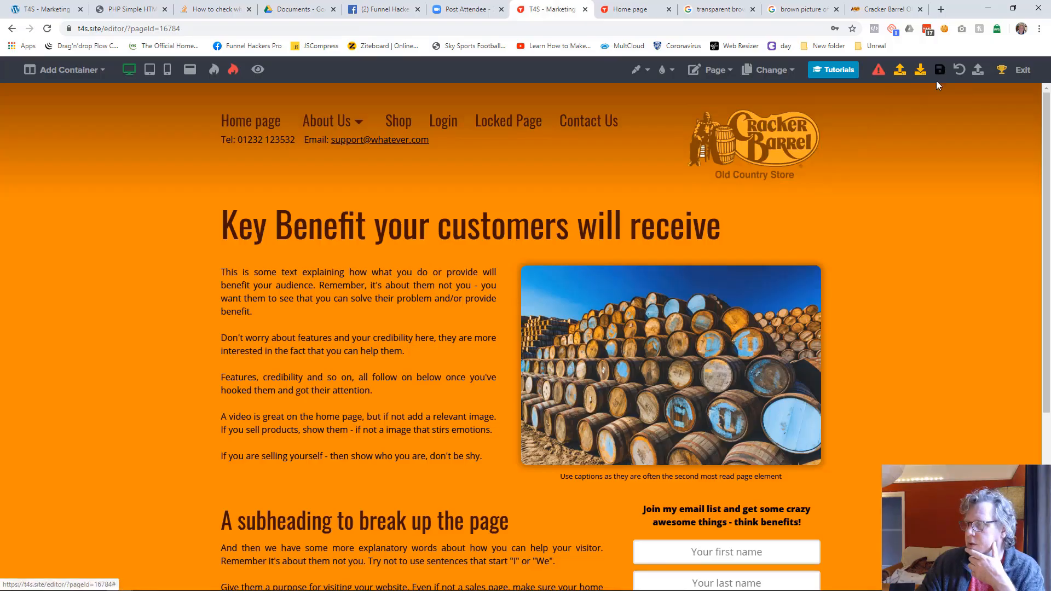
{"action": "left_click", "coordinate": [630, 10]}
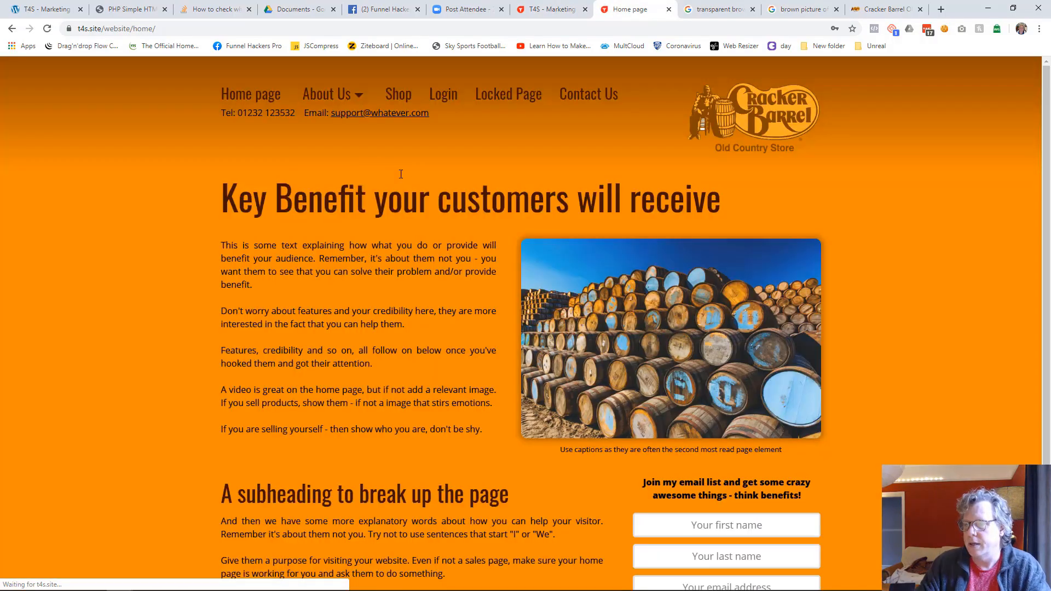
{"action": "mouse_move", "coordinate": [350, 99]}
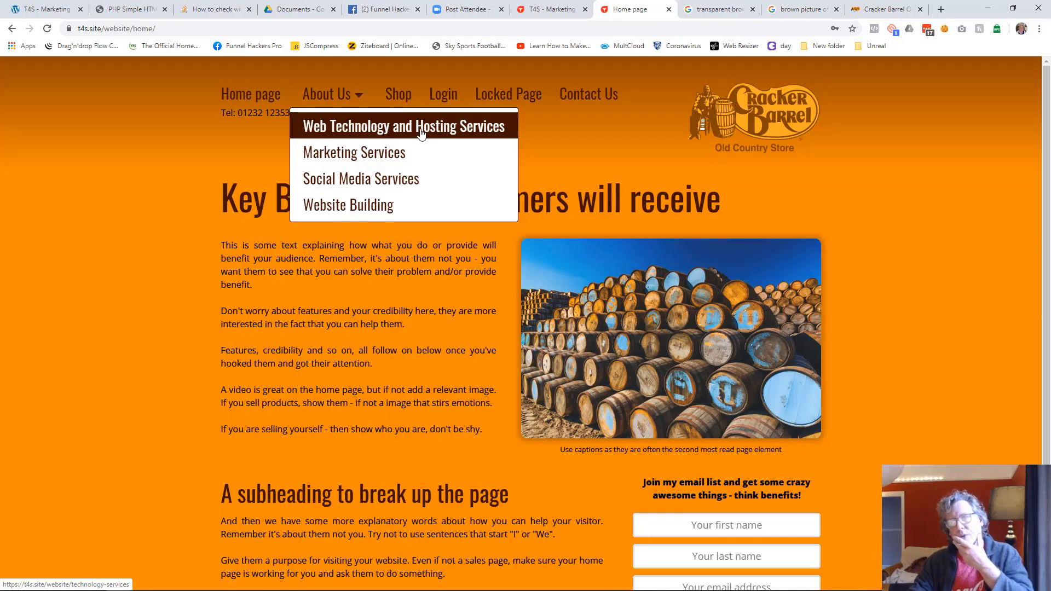
Step: Return to the funnel's page list and set the Web Technology and Hosting Services page's navigation label to Technology Services
{"action": "left_click", "coordinate": [543, 12]}
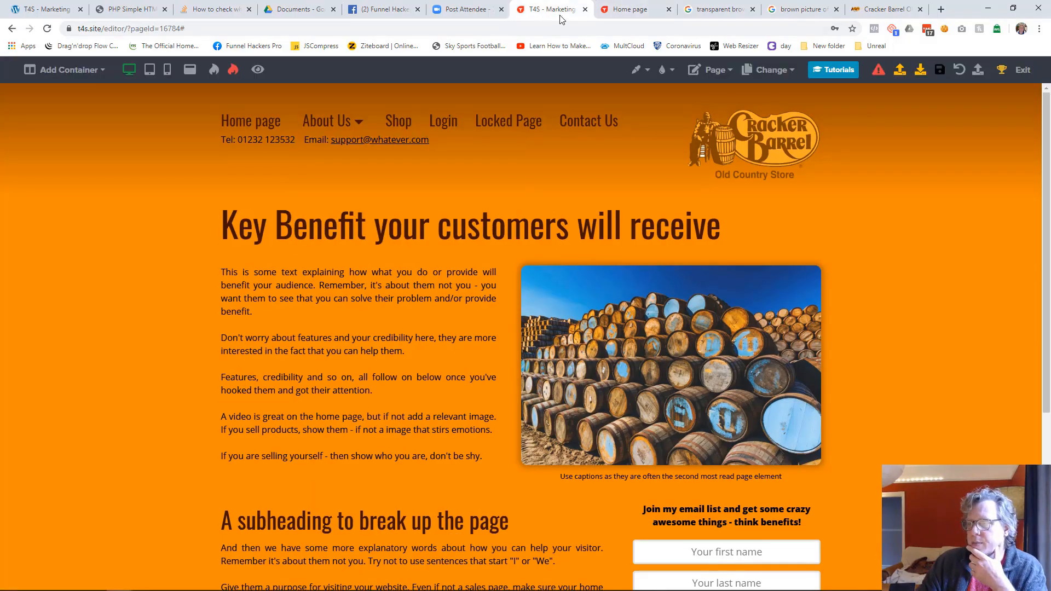
{"action": "left_click", "coordinate": [1020, 70]}
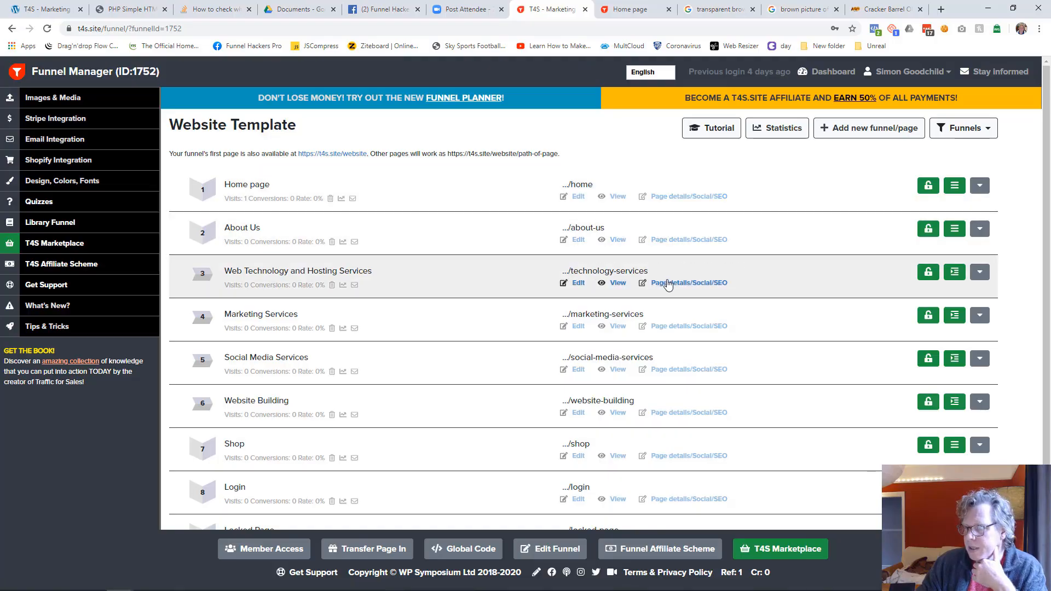
{"action": "left_click", "coordinate": [674, 282]}
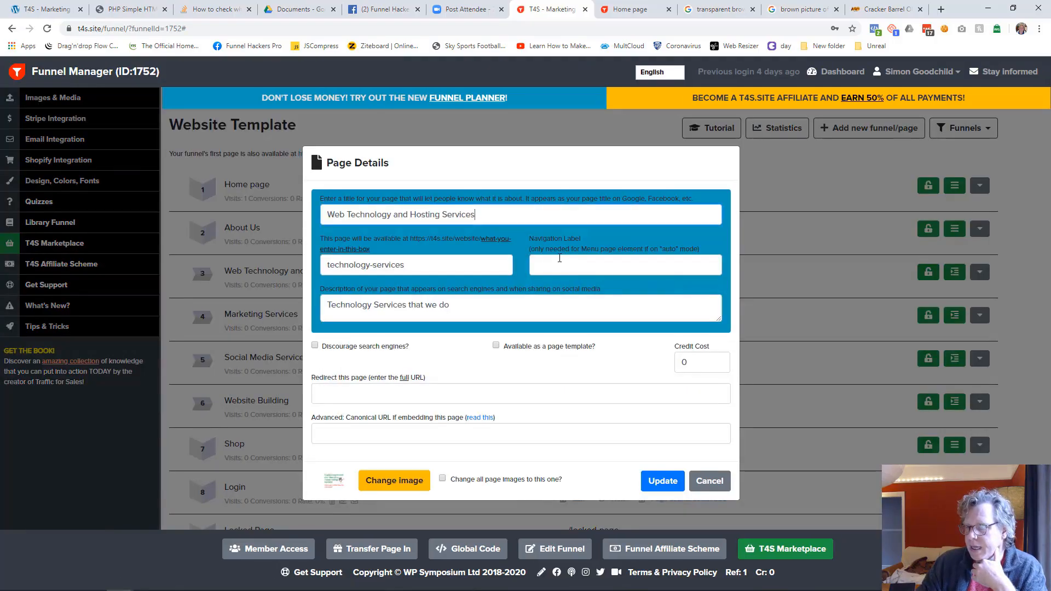
{"action": "left_click", "coordinate": [557, 264]}
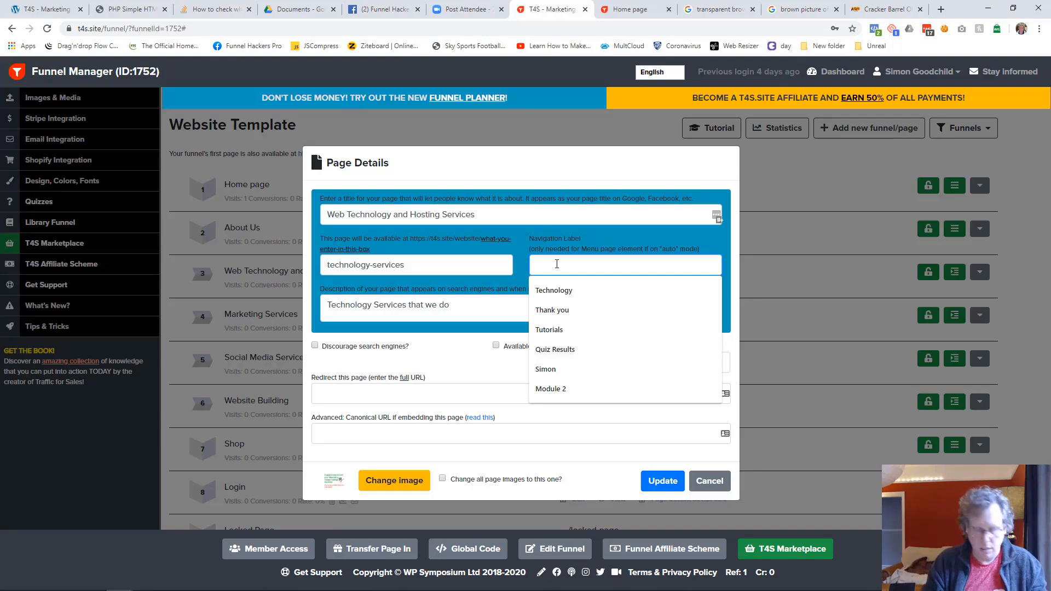
{"action": "type", "text": "Tech"}
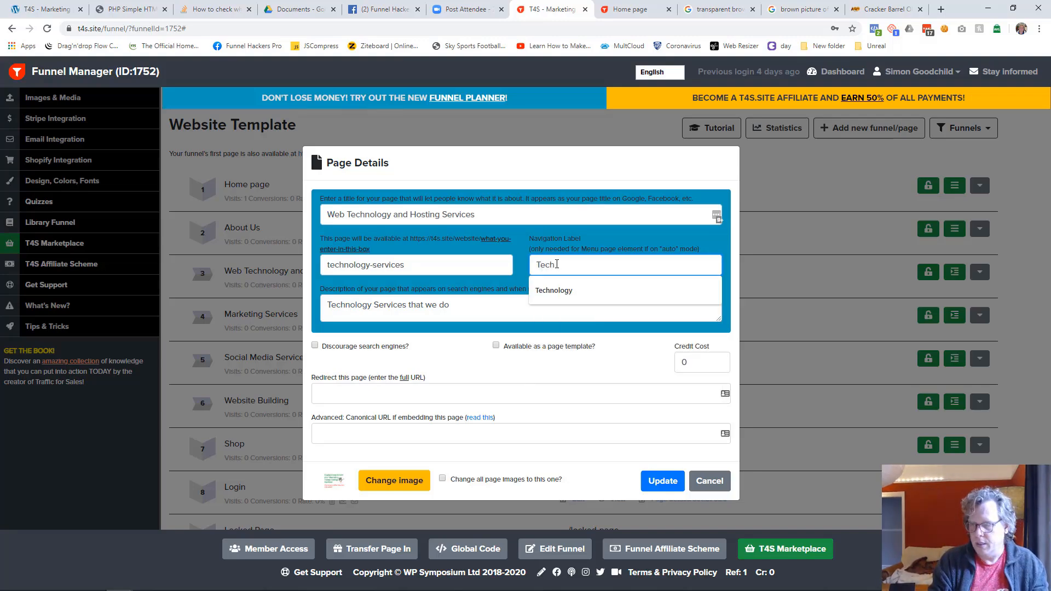
{"action": "type", "text": "nology Services"}
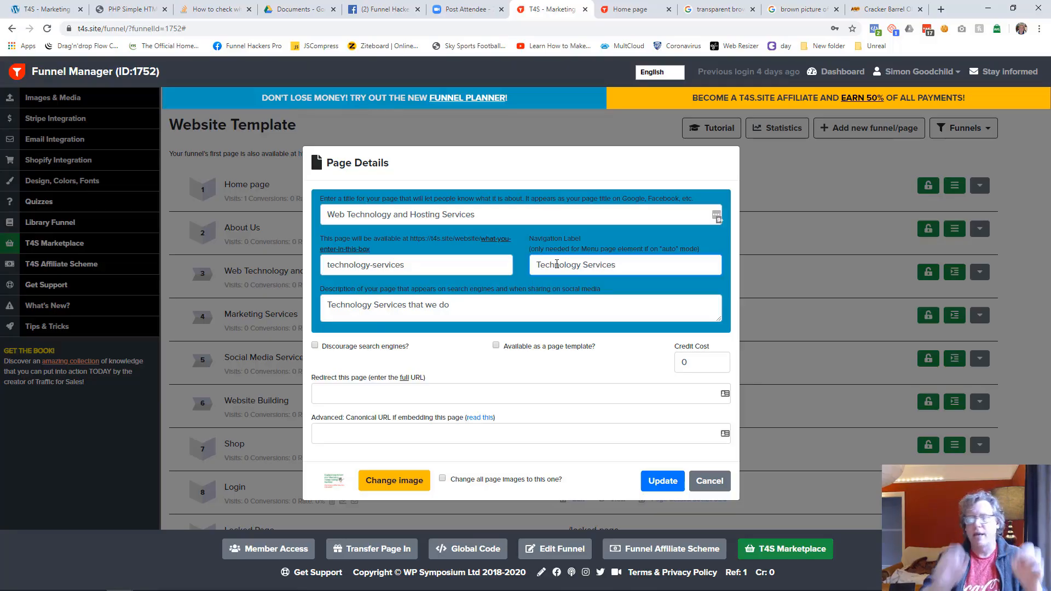
{"action": "left_click", "coordinate": [662, 480]}
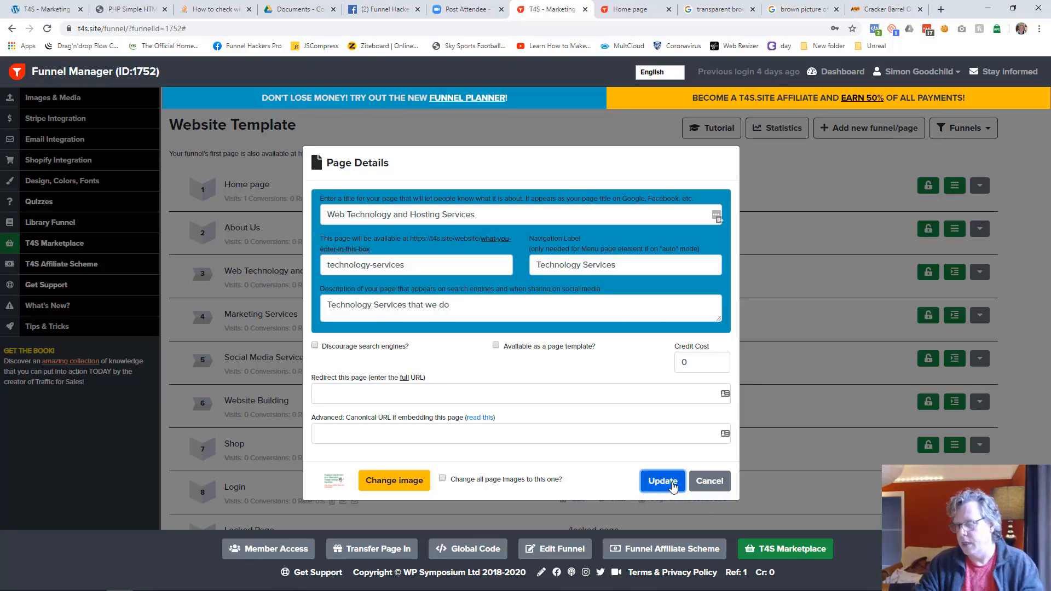
Step: Check the live home page's menu, then open the Home page in the editor and resave it
{"action": "left_click", "coordinate": [638, 9]}
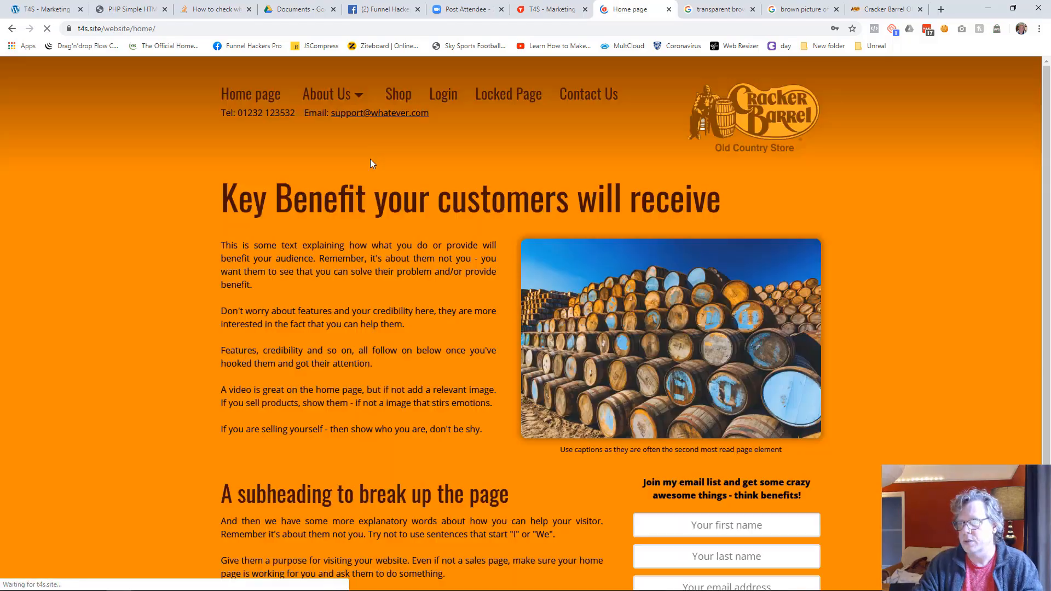
{"action": "mouse_move", "coordinate": [356, 96]}
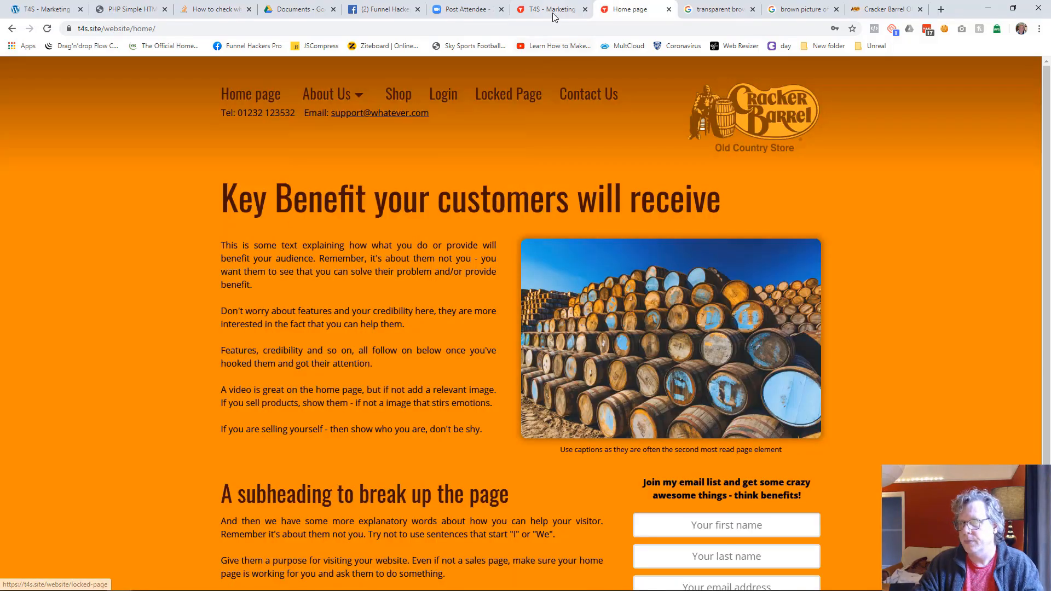
{"action": "left_click", "coordinate": [553, 12]}
{"action": "left_click", "coordinate": [579, 198]}
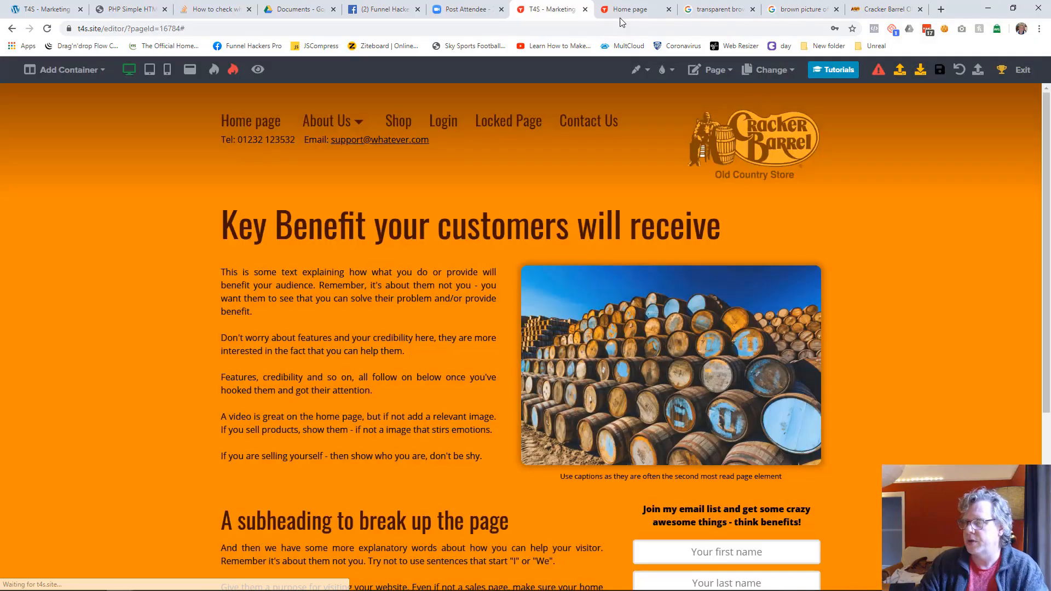
Step: Reload the live home page, open Technology Services from the About Us submenu, and check that page's title and submenu
{"action": "left_click", "coordinate": [628, 10]}
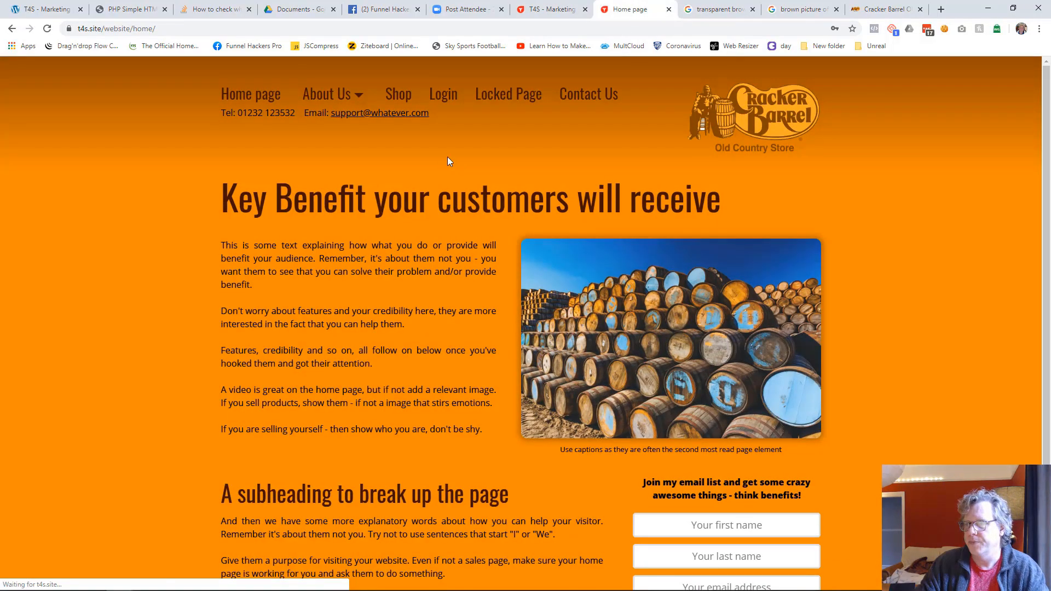
{"action": "mouse_move", "coordinate": [321, 96]}
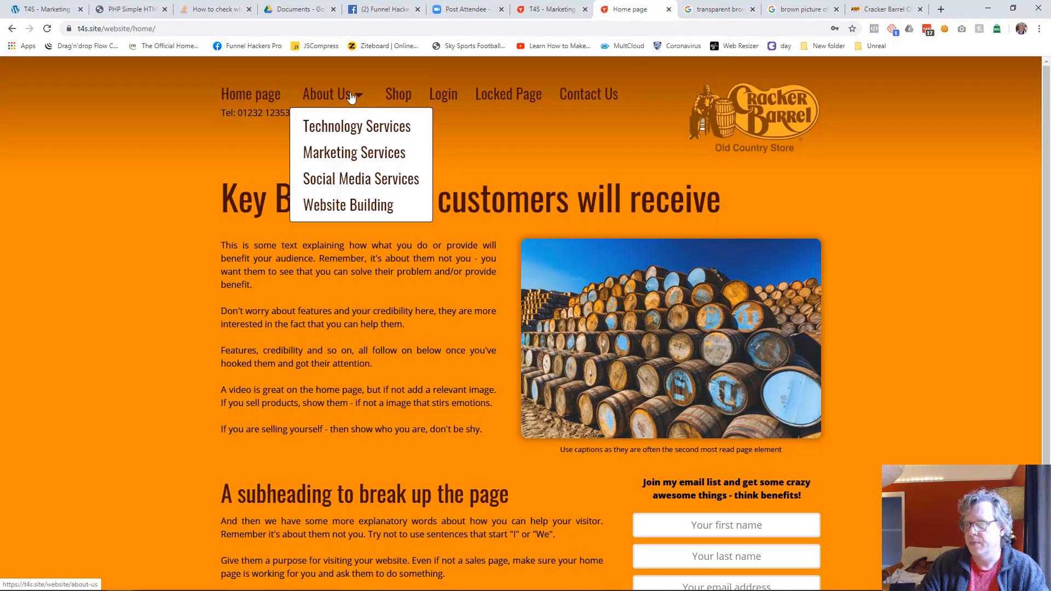
{"action": "left_click", "coordinate": [360, 127]}
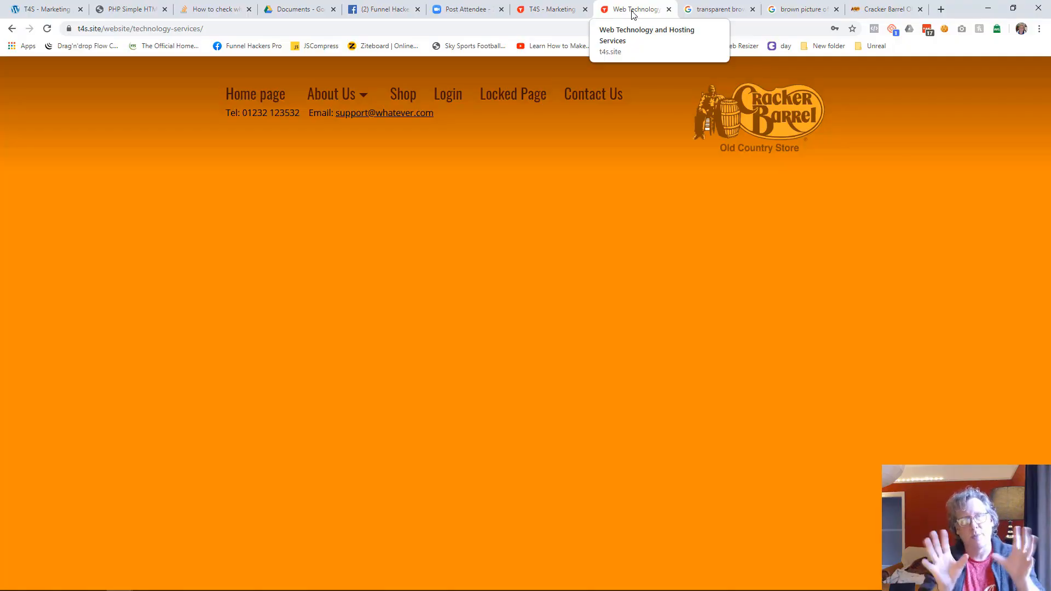
{"action": "mouse_move", "coordinate": [357, 88]}
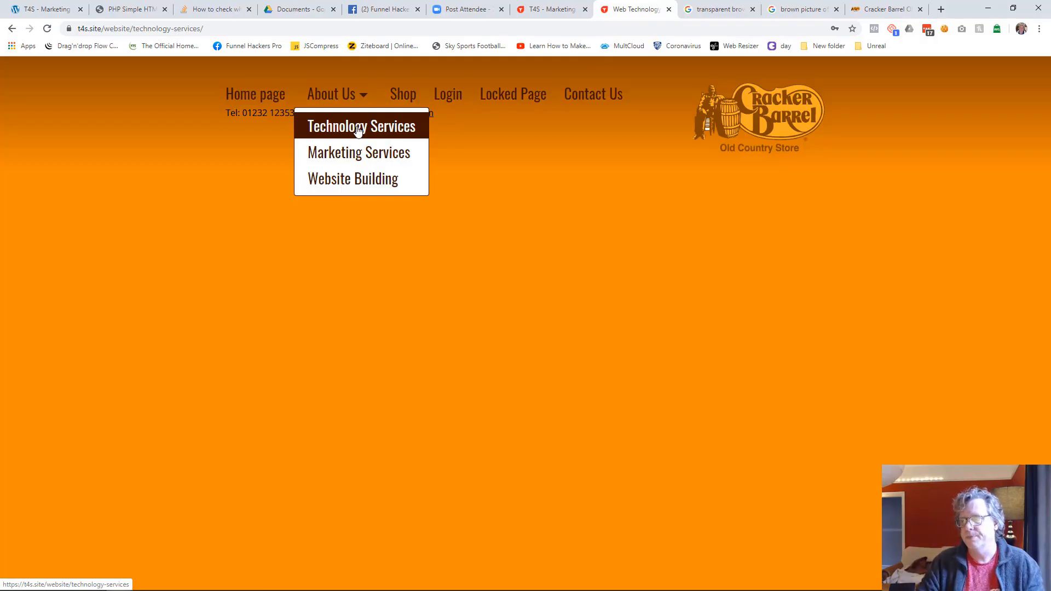
Step: Switch the editor to the Marketing Services page and add a container to it
{"action": "left_click", "coordinate": [569, 9]}
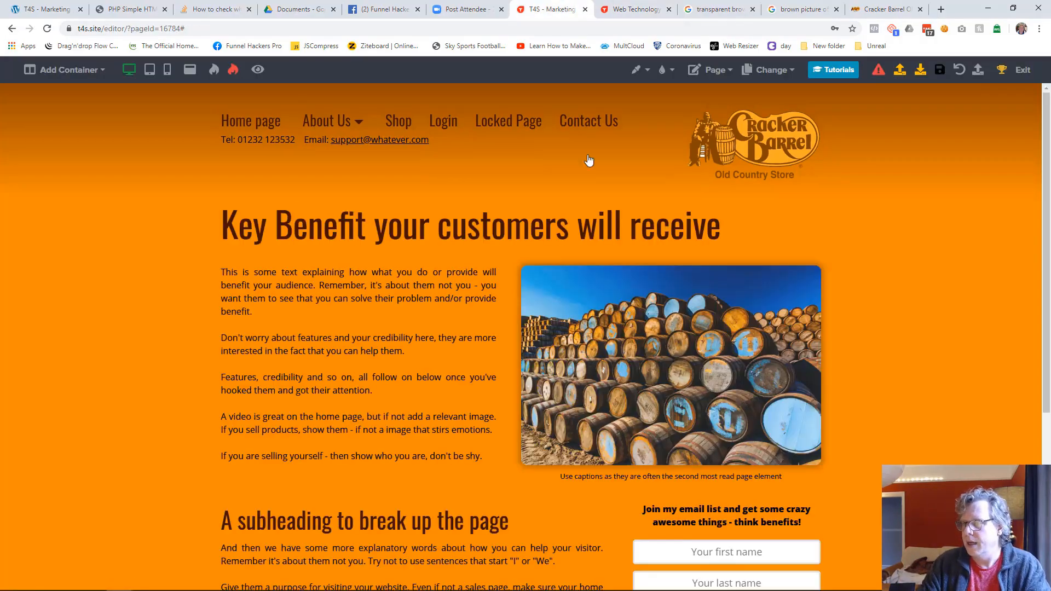
{"action": "left_click", "coordinate": [781, 75]}
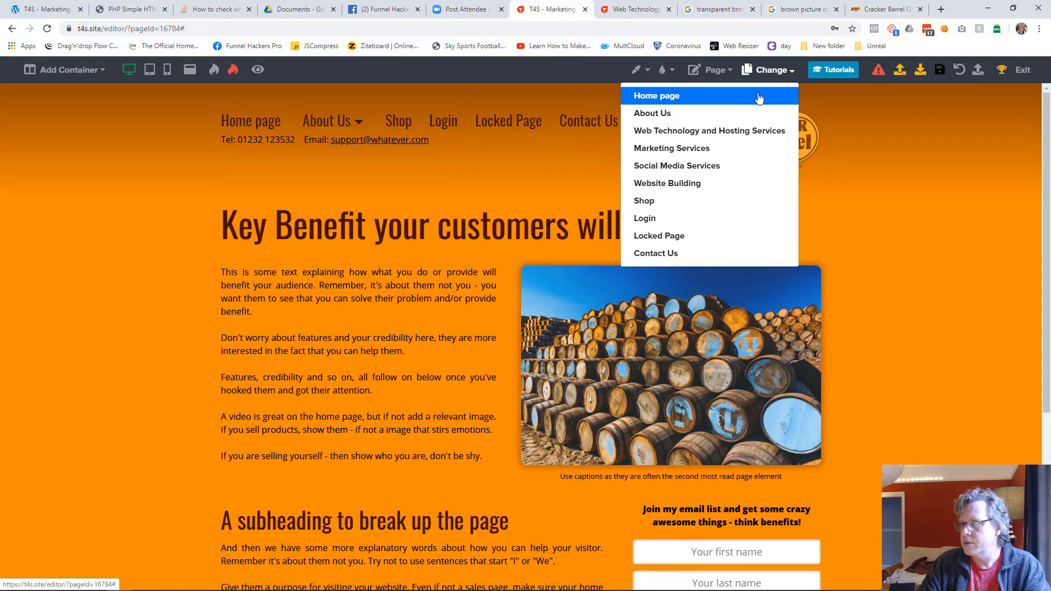
{"action": "left_click", "coordinate": [690, 149]}
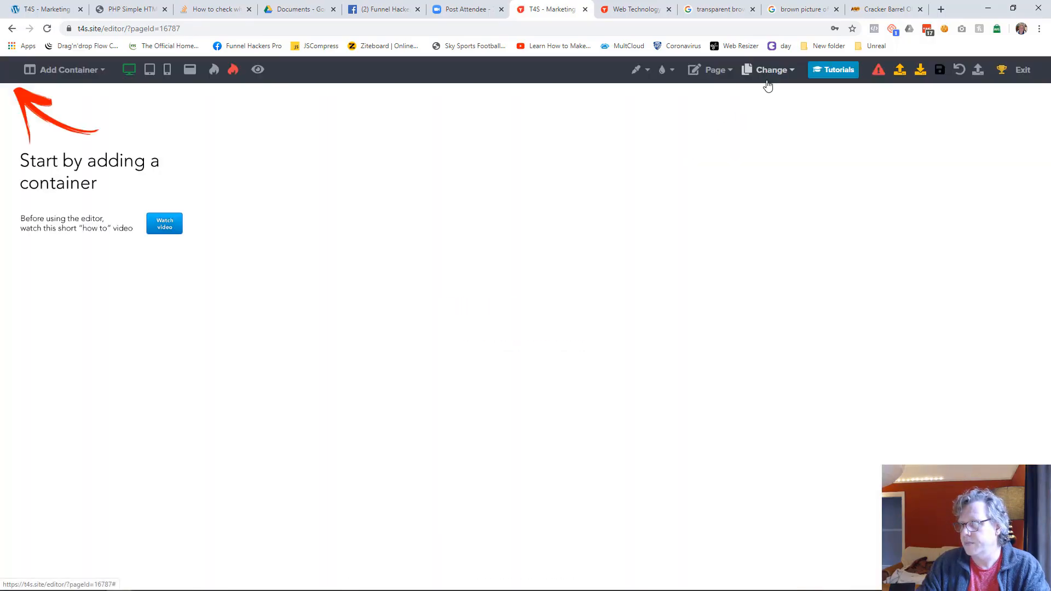
{"action": "left_click", "coordinate": [91, 71]}
{"action": "left_click", "coordinate": [82, 95]}
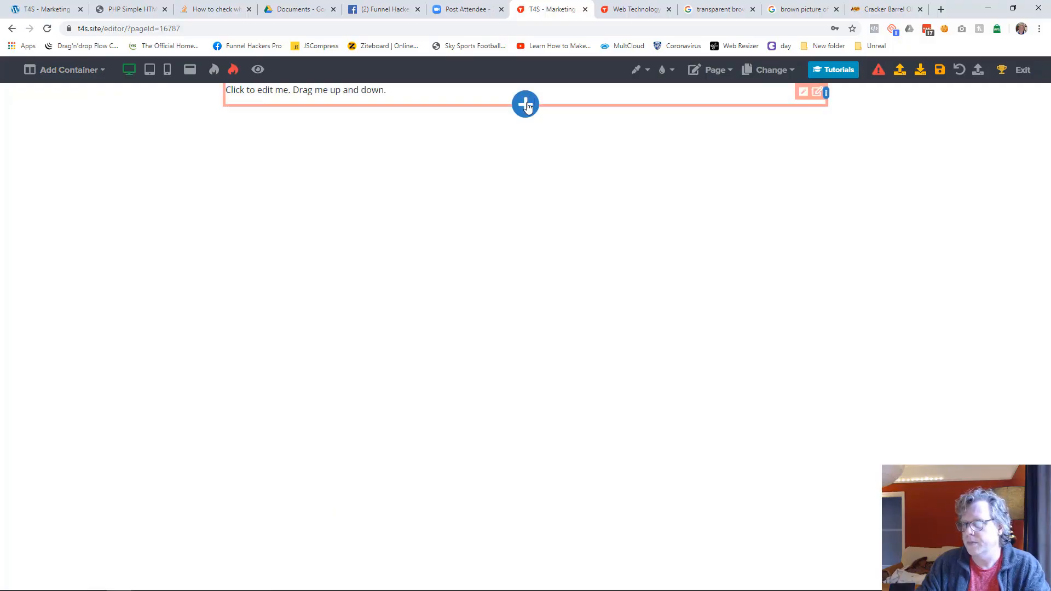
Step: Insert the Website Header library content below the new container on the Marketing Services page
{"action": "left_click", "coordinate": [525, 104]}
{"action": "scroll", "coordinate": [1003, 372], "scroll_direction": "down", "scroll_amount": 3}
{"action": "scroll", "coordinate": [1001, 460], "scroll_direction": "down", "scroll_amount": 4}
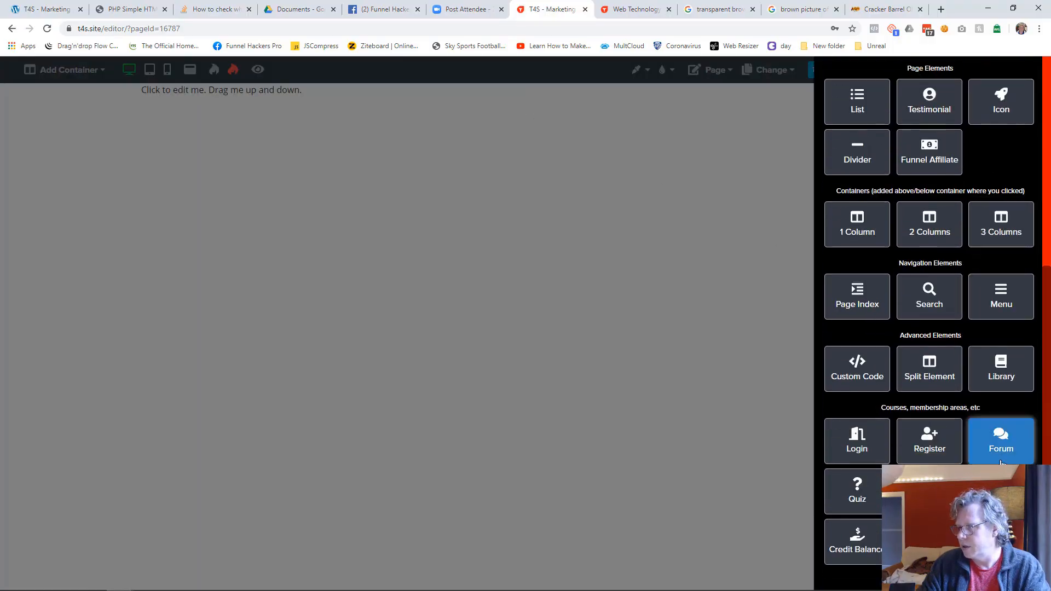
{"action": "left_click", "coordinate": [1002, 369]}
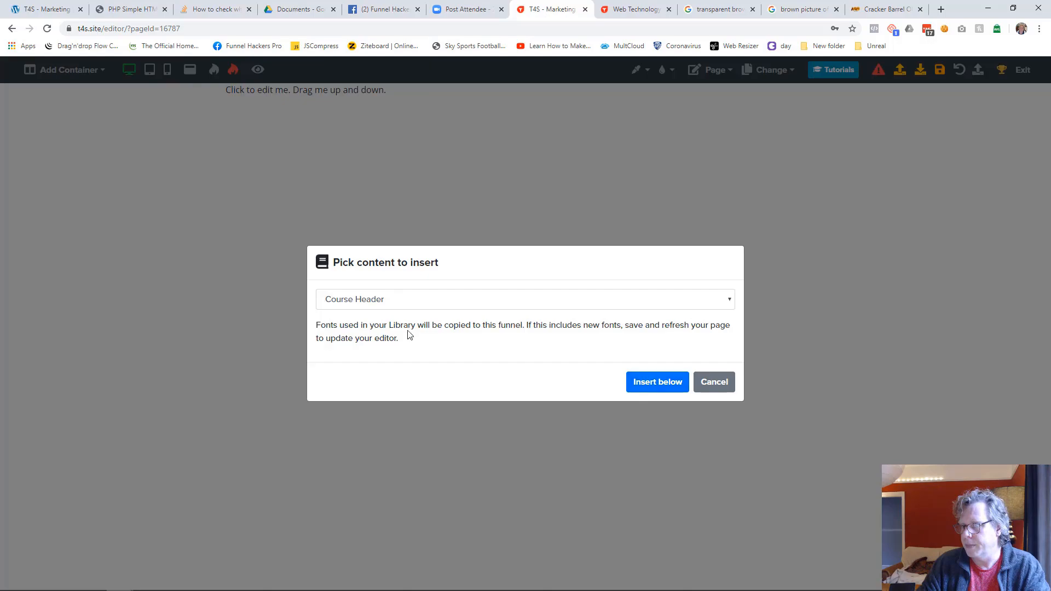
{"action": "left_click", "coordinate": [380, 301]}
{"action": "left_click", "coordinate": [416, 497]}
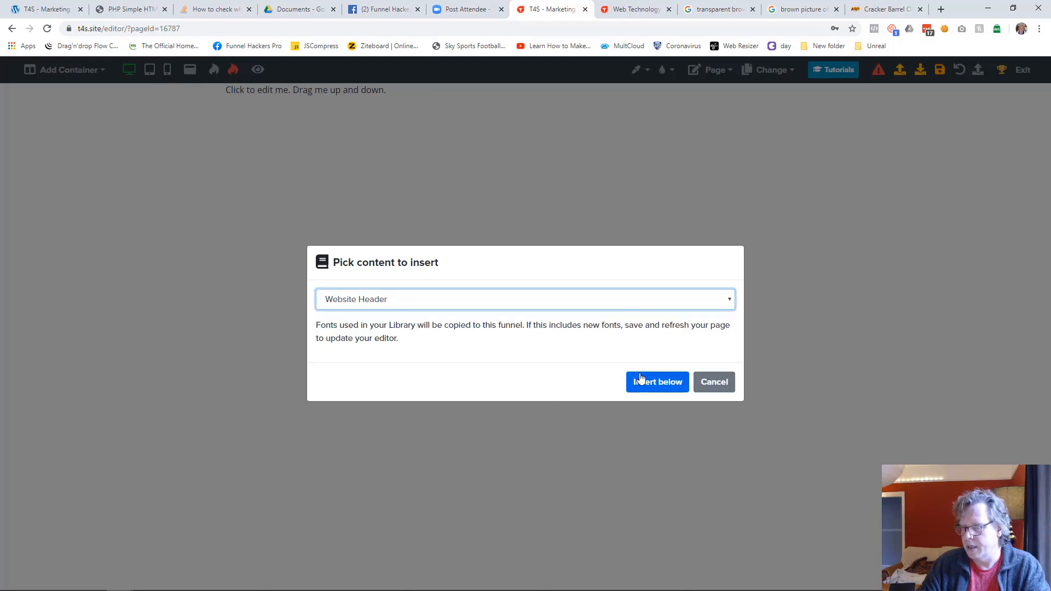
{"action": "left_click", "coordinate": [642, 379]}
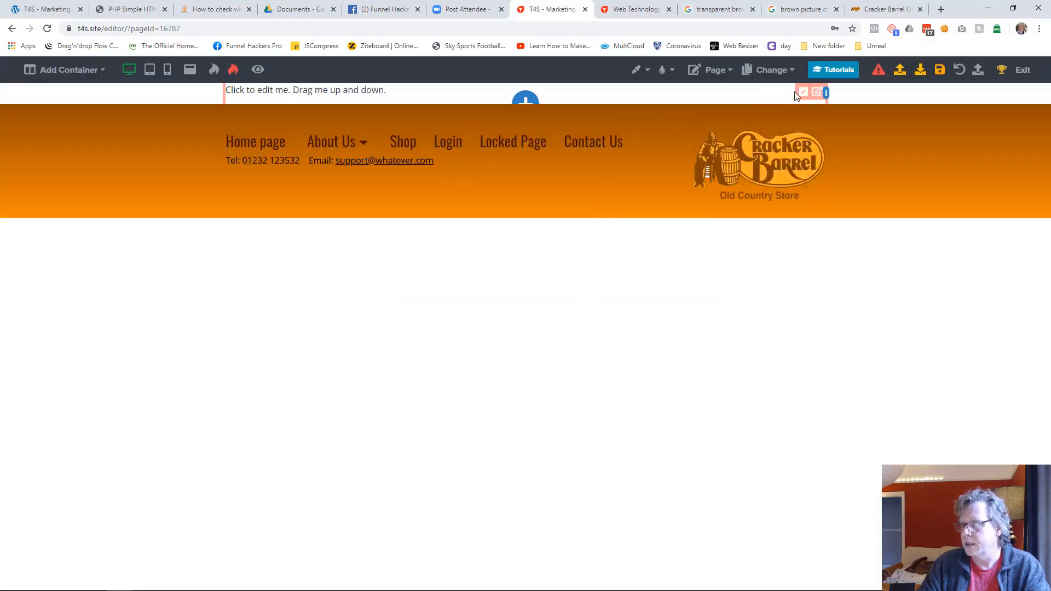
Step: Delete the placeholder container above the inserted header
{"action": "left_click", "coordinate": [830, 93]}
{"action": "left_click", "coordinate": [962, 73]}
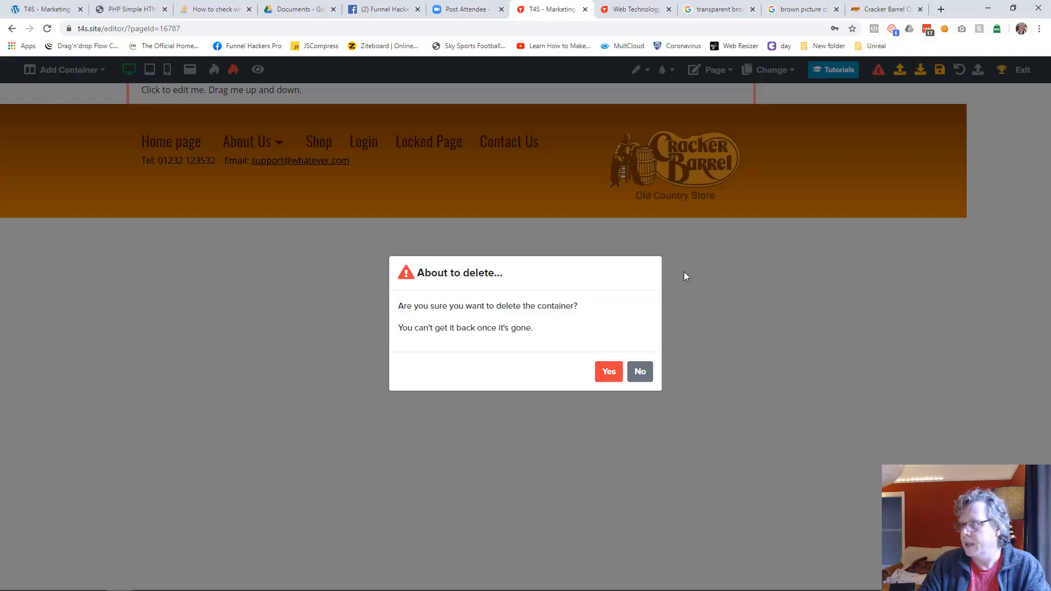
{"action": "left_click", "coordinate": [609, 372]}
Step: Set the Marketing Services page's background colour to the header's orange and save the page
{"action": "left_click", "coordinate": [637, 70]}
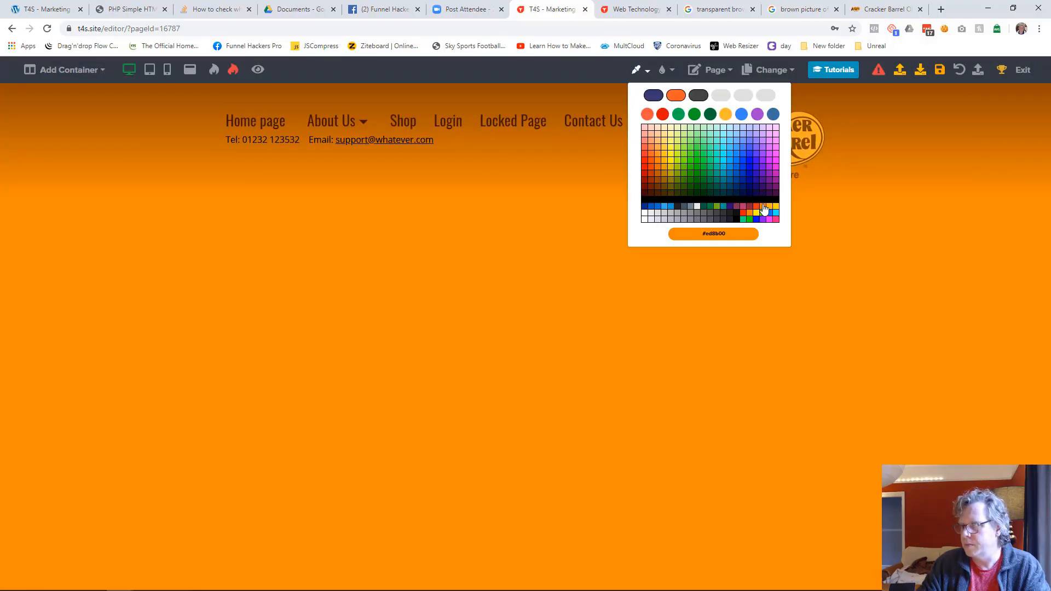
{"action": "left_click", "coordinate": [764, 209]}
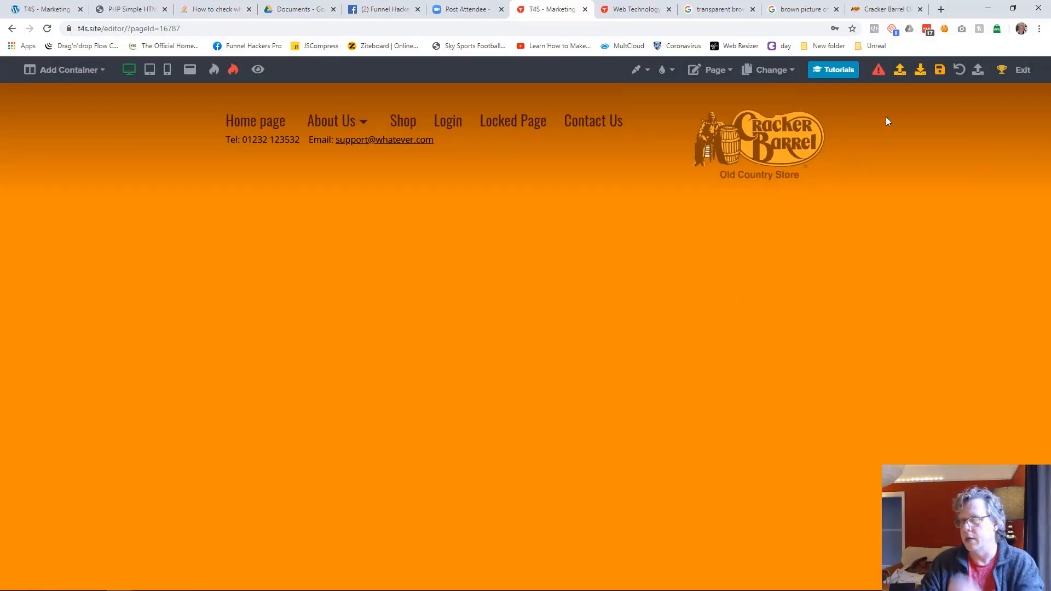
{"action": "left_click", "coordinate": [940, 70]}
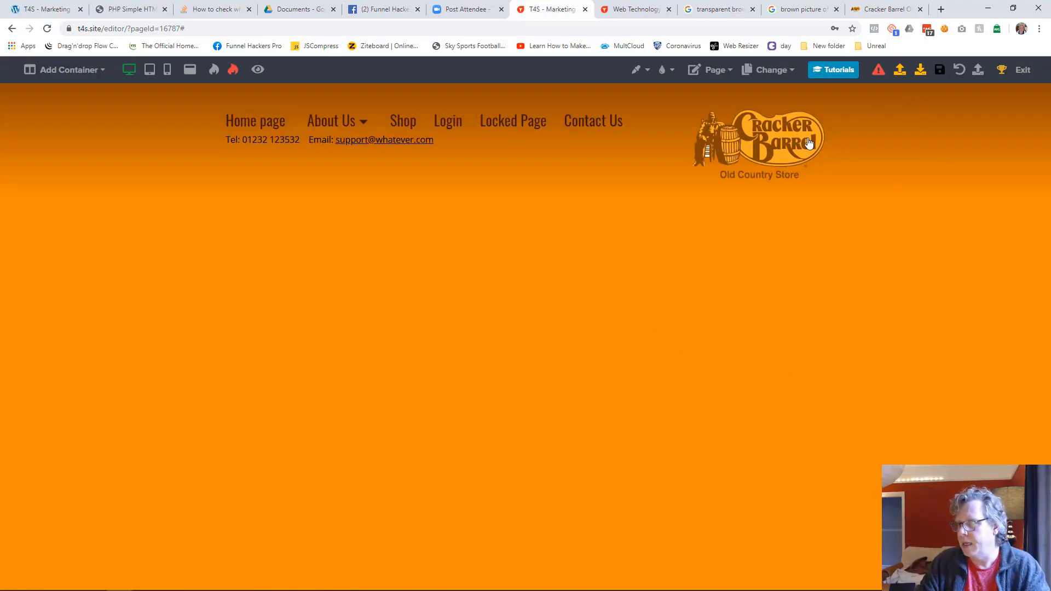
Step: Set the header container's gradient angle to 180 and save the Marketing Services page
{"action": "mouse_move", "coordinate": [816, 118]}
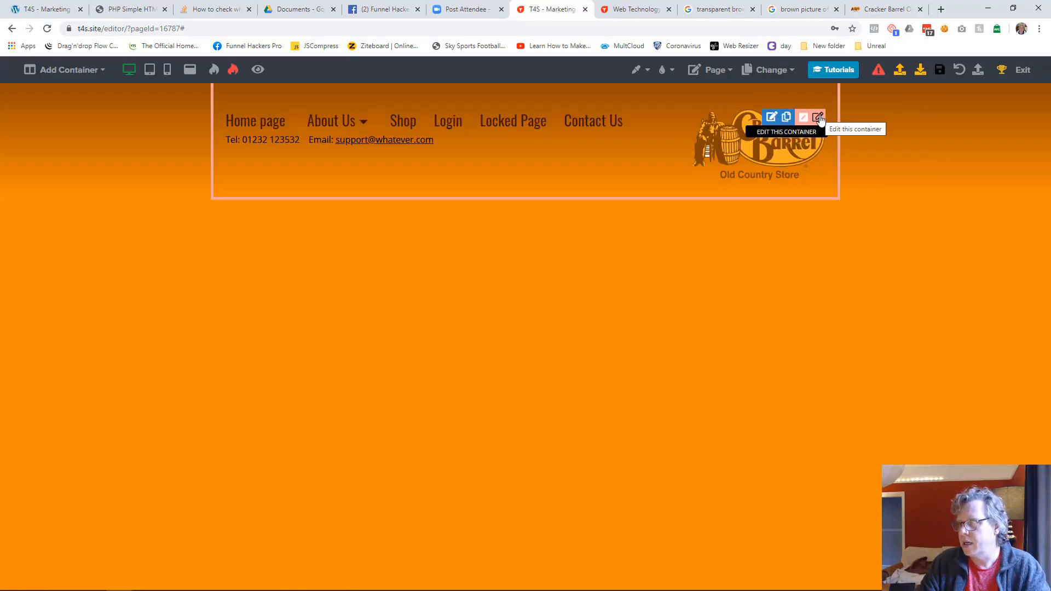
{"action": "left_click", "coordinate": [818, 118]}
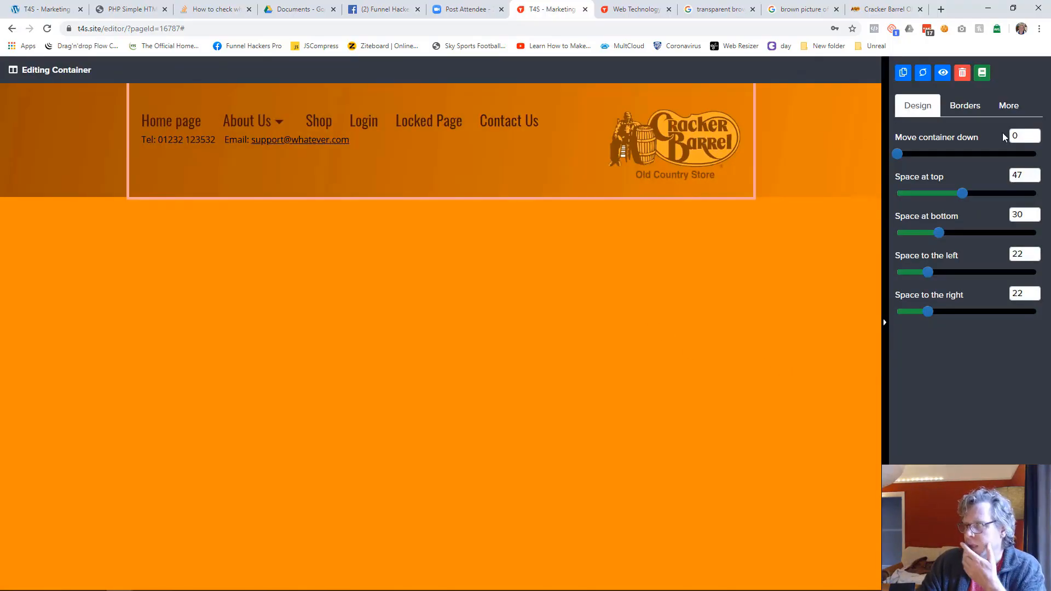
{"action": "left_click", "coordinate": [1021, 106]}
{"action": "left_click_drag", "start_coordinate": [1013, 236], "coordinate": [1030, 236]}
{"action": "type", "text": "180"}
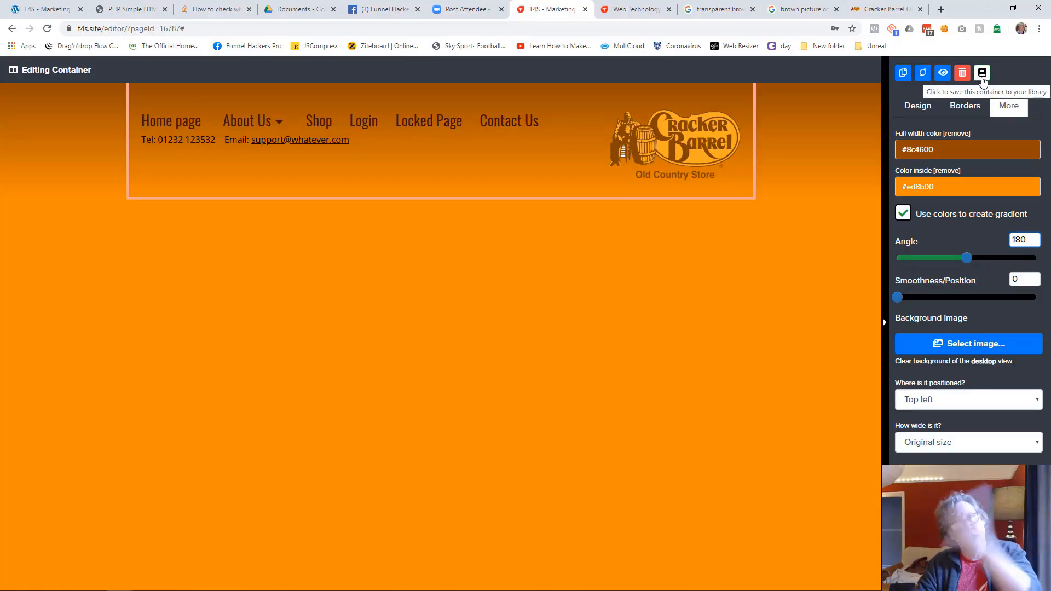
{"action": "left_click", "coordinate": [661, 317]}
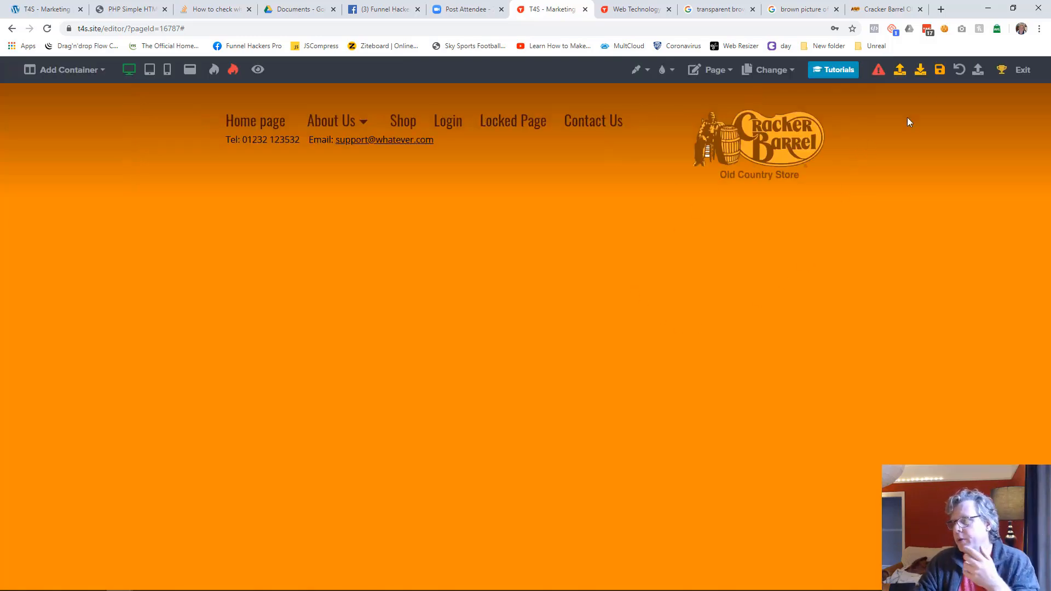
{"action": "left_click", "coordinate": [939, 72]}
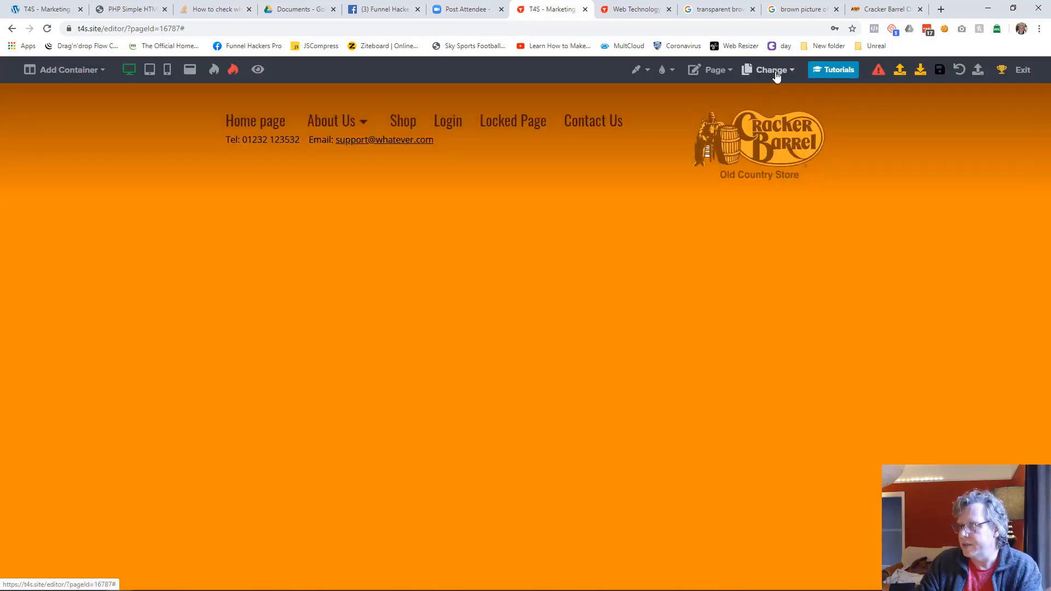
Step: Open the Social Media Services page in the editor to check its header and background
{"action": "left_click", "coordinate": [777, 71]}
{"action": "left_click", "coordinate": [697, 167]}
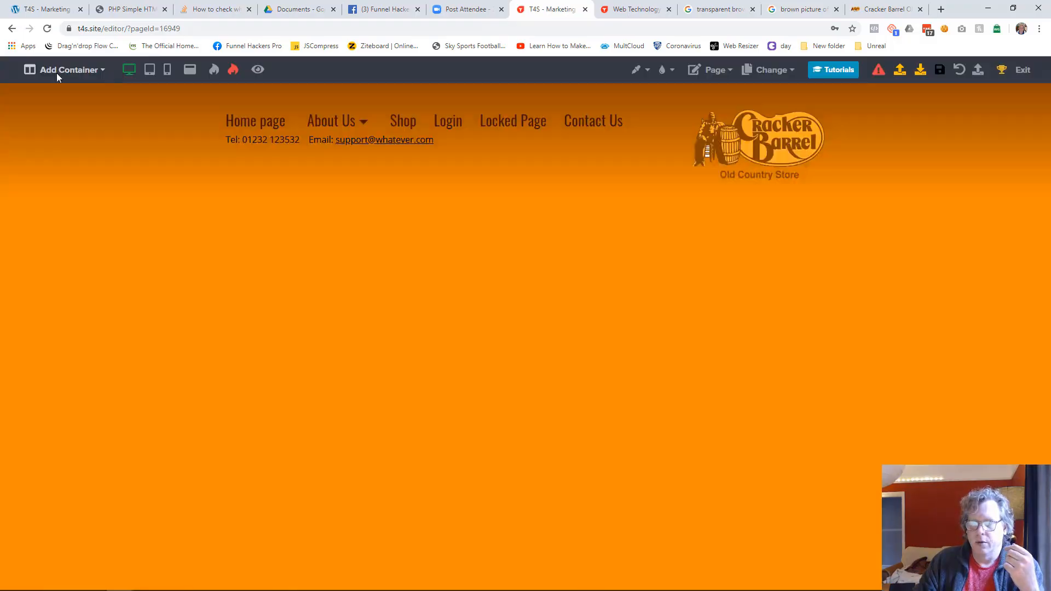
{"action": "left_click", "coordinate": [57, 73]}
Step: Open the Website Building page in the editor and add a one-column container
{"action": "left_click", "coordinate": [772, 70]}
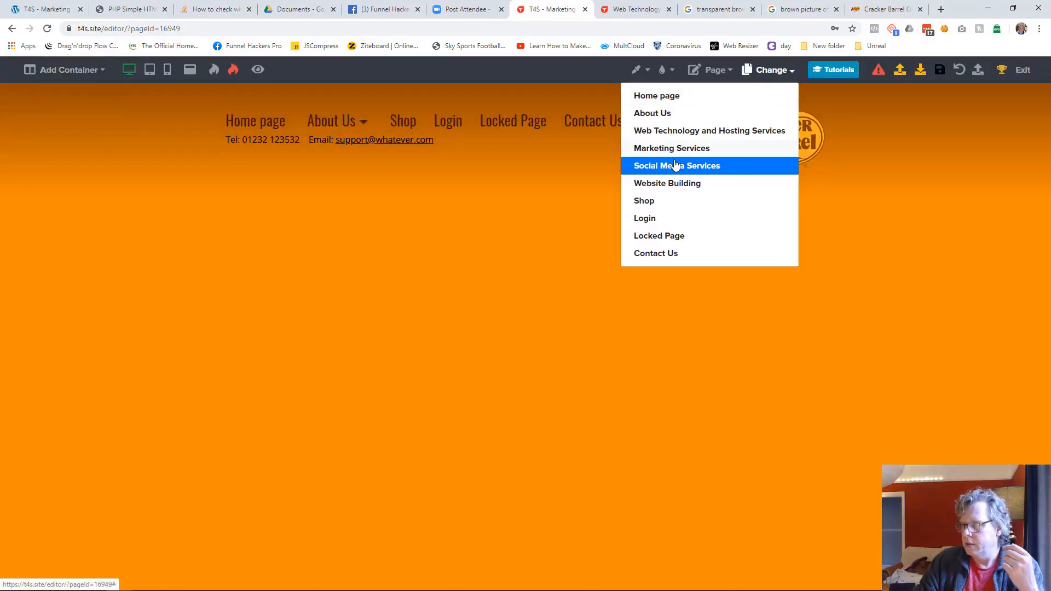
{"action": "left_click", "coordinate": [673, 185]}
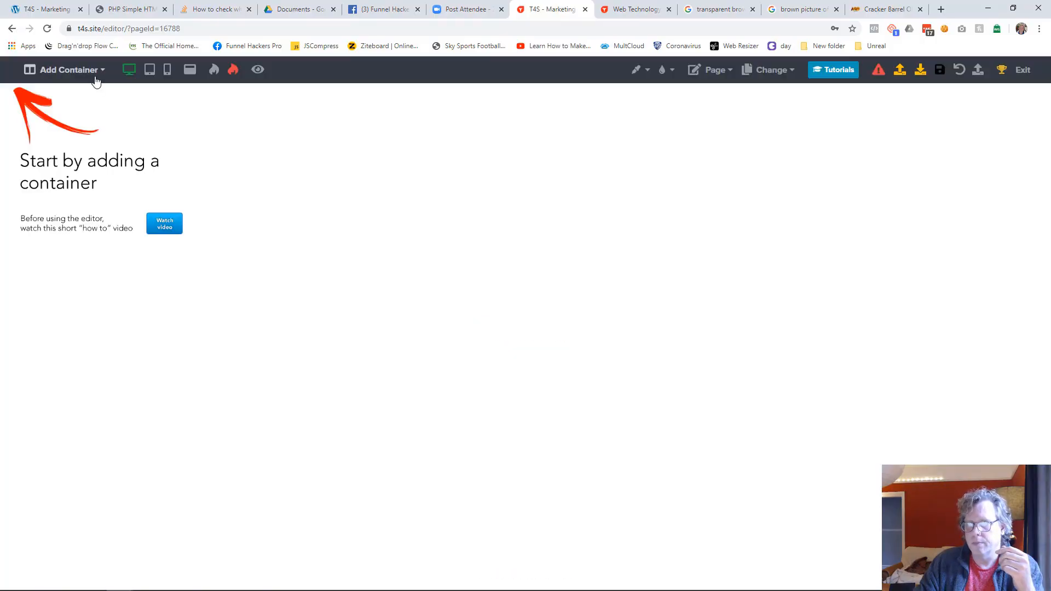
{"action": "left_click", "coordinate": [96, 74]}
{"action": "left_click", "coordinate": [88, 97]}
Step: Insert the Website Header library content into the Website Building page
{"action": "left_click", "coordinate": [526, 106]}
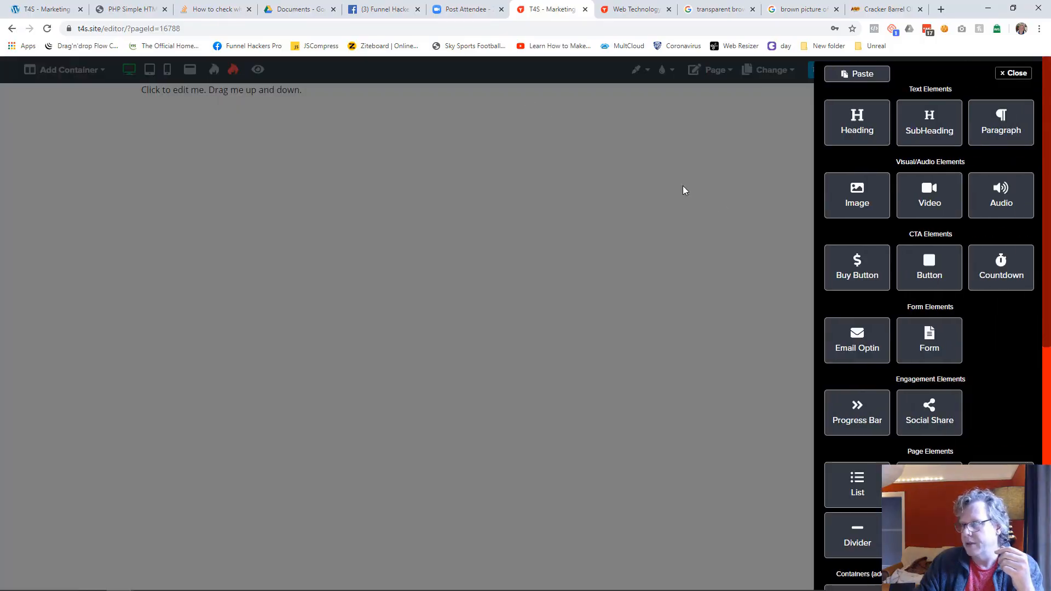
{"action": "scroll", "coordinate": [907, 349], "scroll_direction": "down", "scroll_amount": 5}
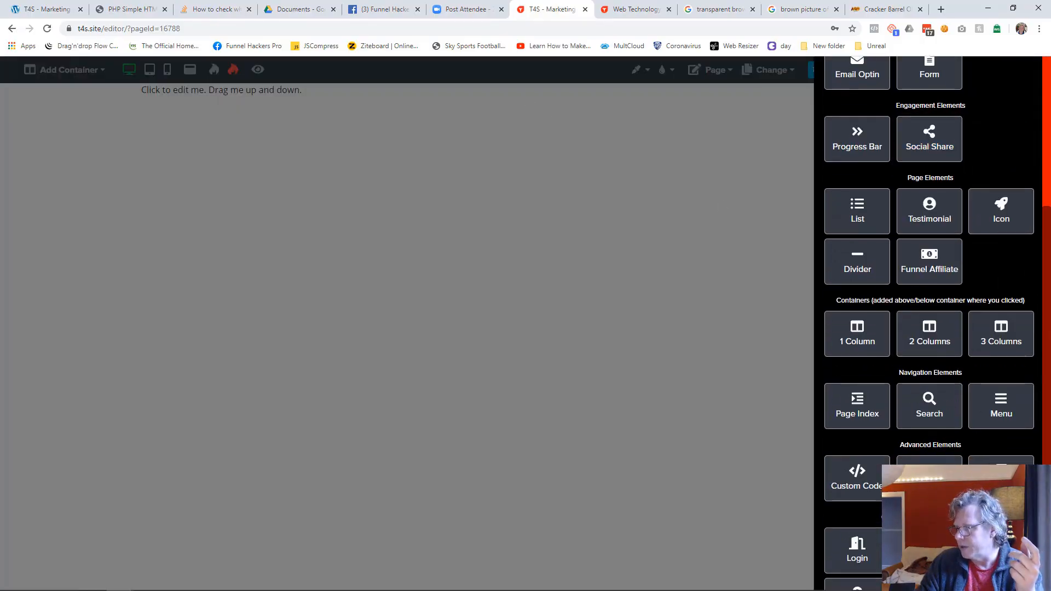
{"action": "left_click", "coordinate": [1001, 473]}
{"action": "left_click", "coordinate": [392, 312]}
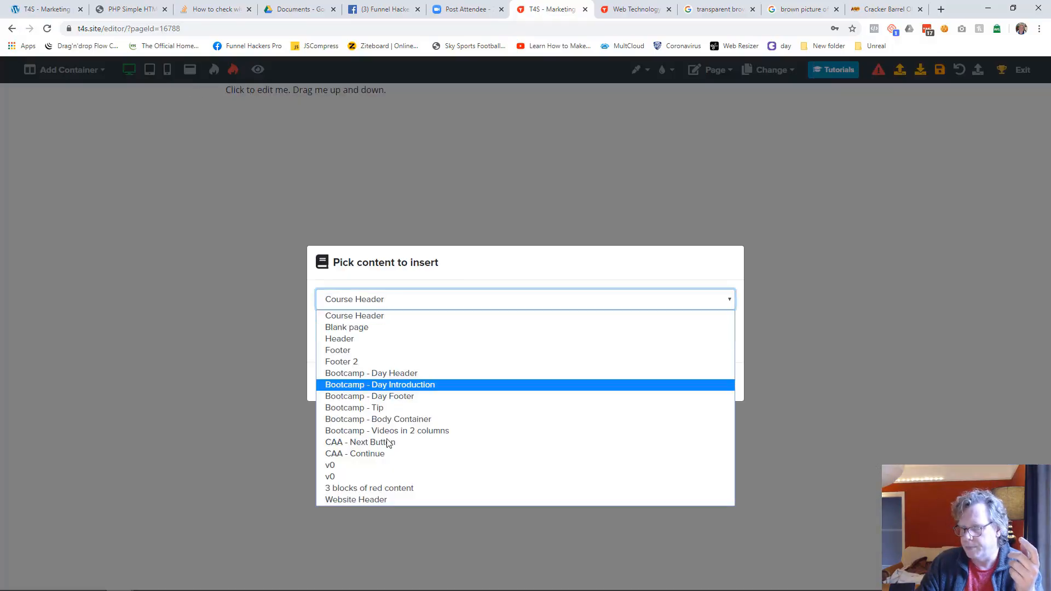
{"action": "left_click", "coordinate": [389, 500]}
{"action": "left_click", "coordinate": [660, 382]}
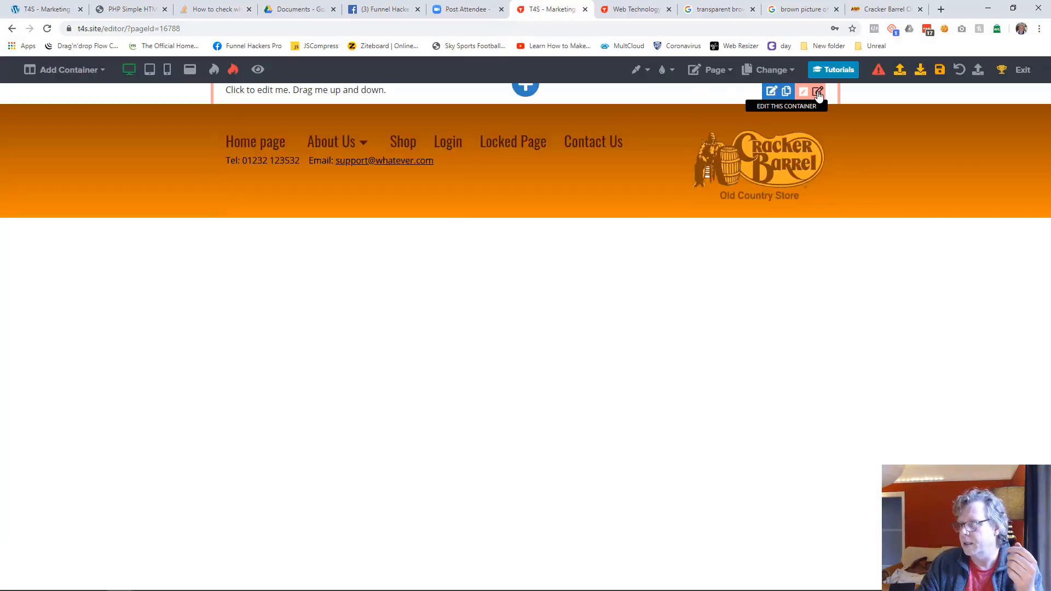
Step: Delete the placeholder container above the header on the Website Building page
{"action": "left_click", "coordinate": [818, 93]}
{"action": "left_click", "coordinate": [954, 77]}
{"action": "left_click", "coordinate": [614, 368]}
Step: Set the Website Building page's background colour to the header's orange and save the page
{"action": "left_click", "coordinate": [714, 74]}
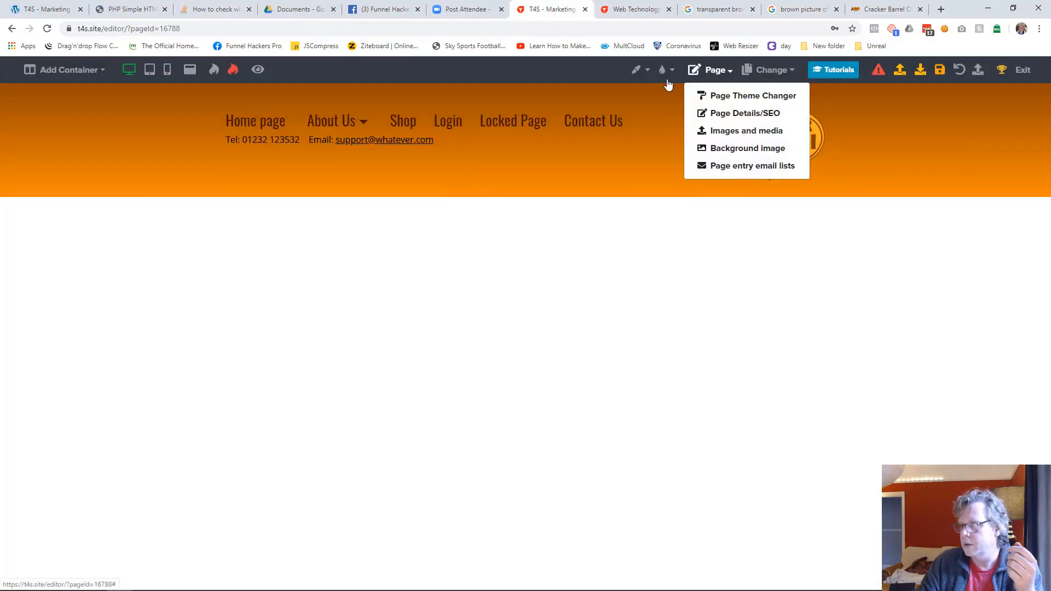
{"action": "left_click", "coordinate": [637, 69]}
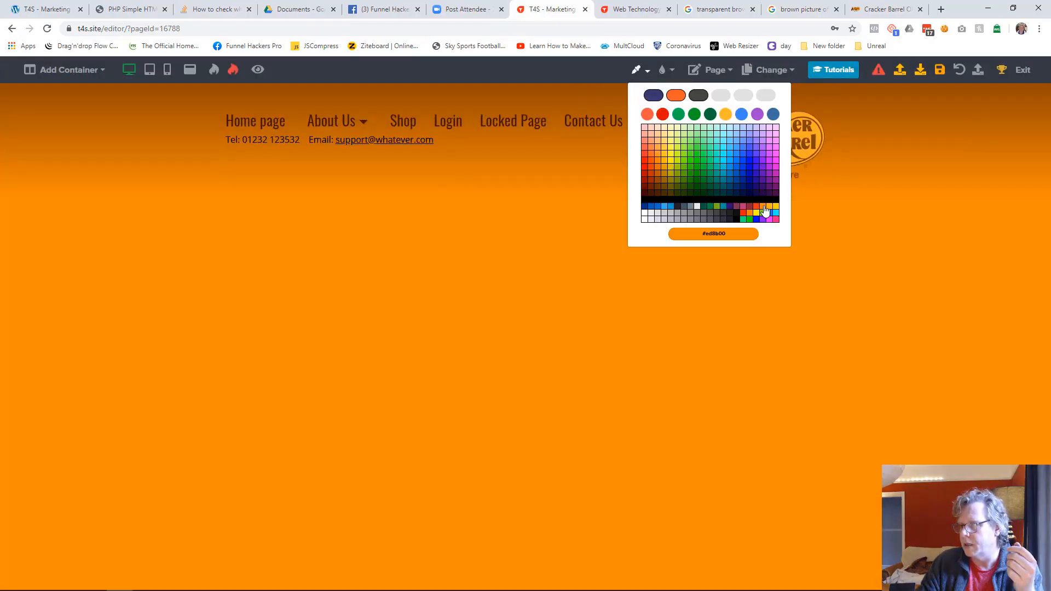
{"action": "left_click", "coordinate": [762, 207]}
{"action": "left_click", "coordinate": [939, 70]}
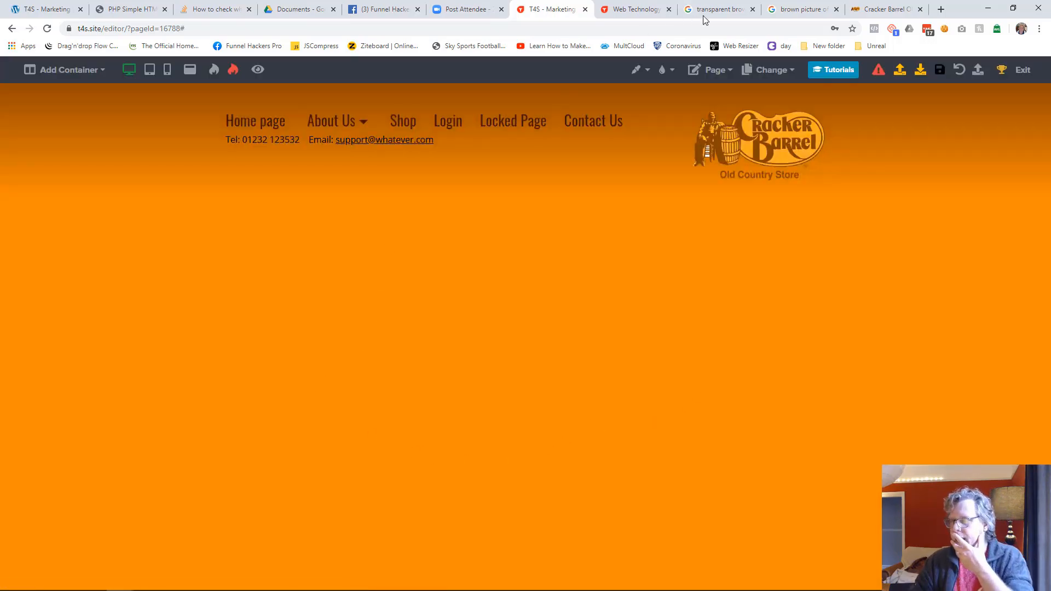
Step: Open the Contact Us page in the editor and add a one-column container
{"action": "left_click", "coordinate": [771, 70]}
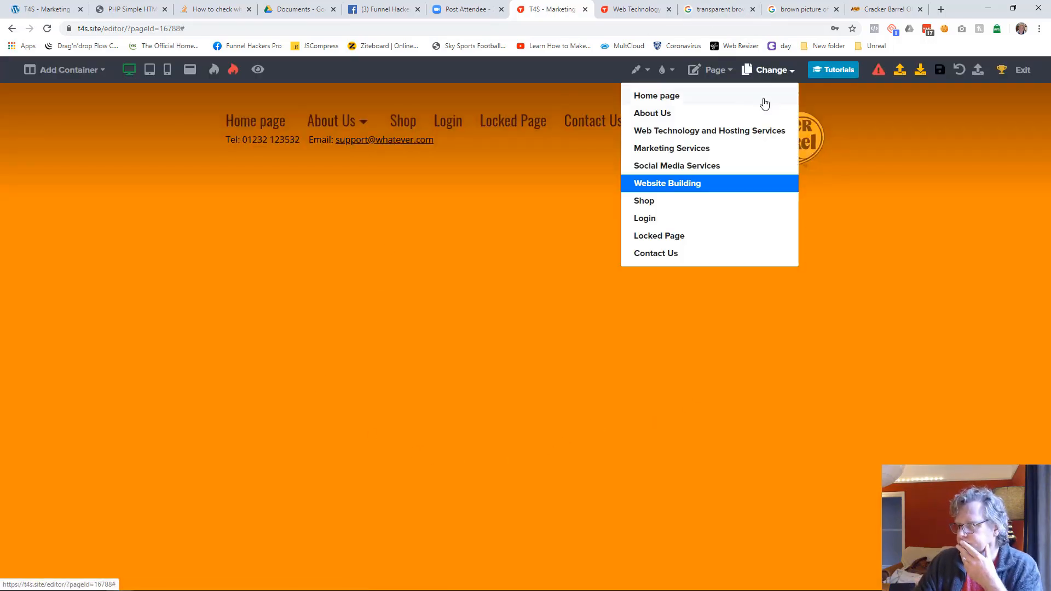
{"action": "left_click", "coordinate": [657, 254]}
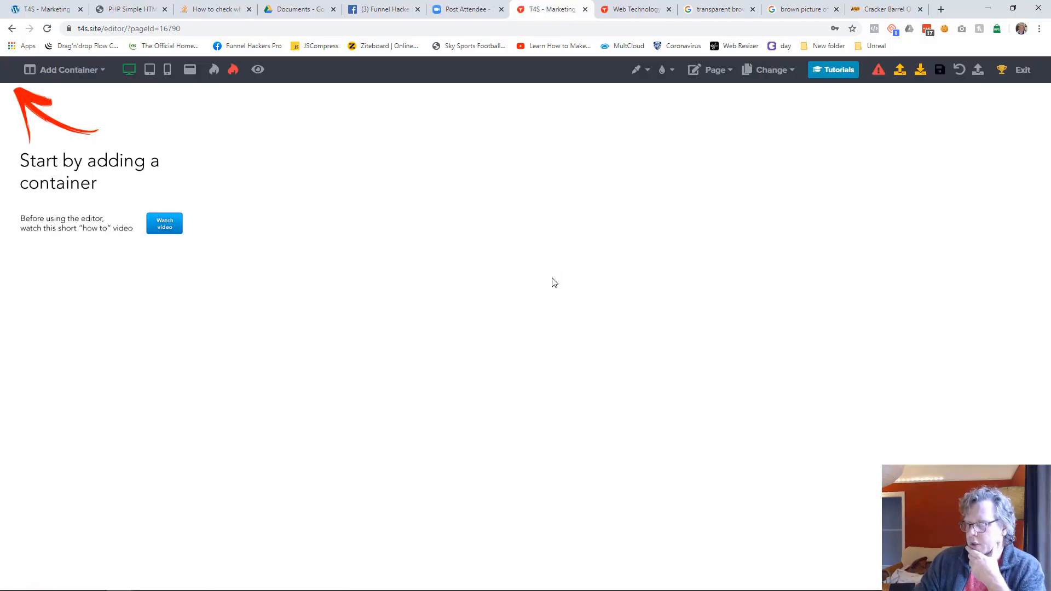
{"action": "left_click", "coordinate": [64, 70]}
{"action": "left_click", "coordinate": [68, 94]}
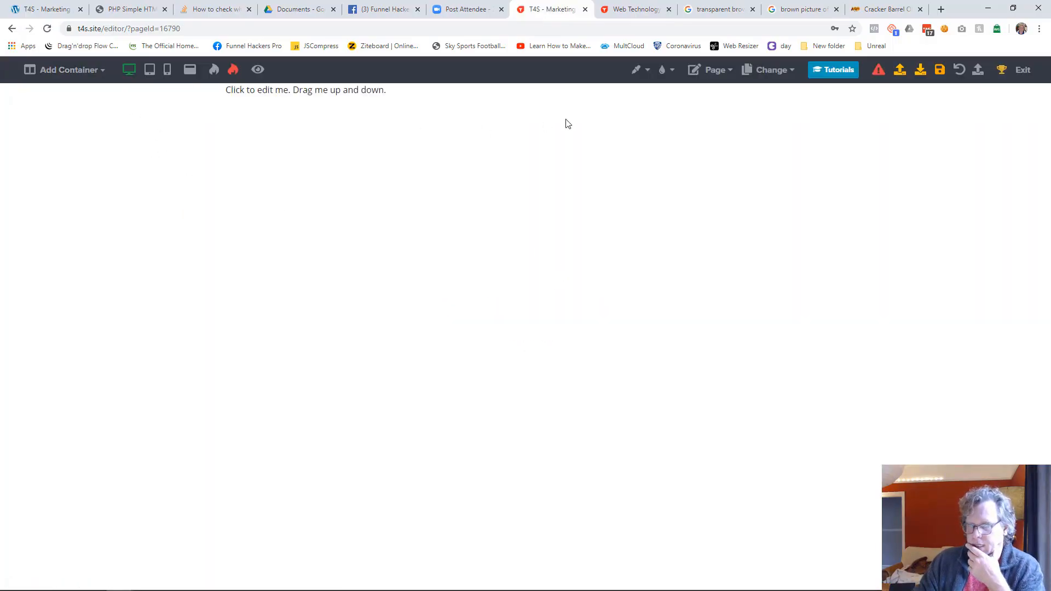
Step: Insert the Website Header library content into the Contact Us page
{"action": "left_click", "coordinate": [526, 104]}
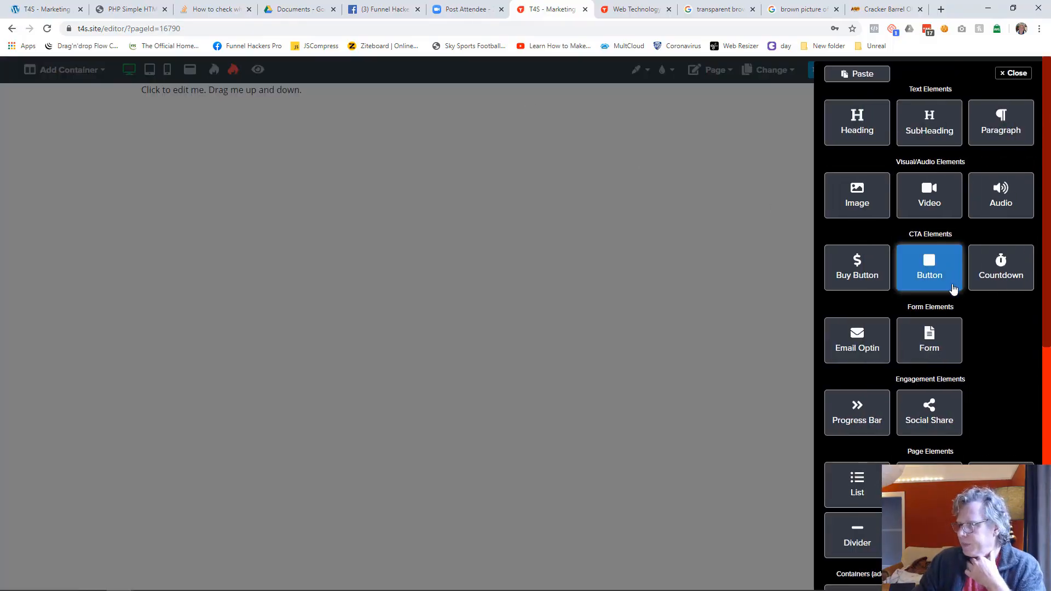
{"action": "scroll", "coordinate": [959, 362], "scroll_direction": "down", "scroll_amount": 1}
{"action": "scroll", "coordinate": [959, 361], "scroll_direction": "down", "scroll_amount": 3}
{"action": "scroll", "coordinate": [983, 450], "scroll_direction": "down", "scroll_amount": 2}
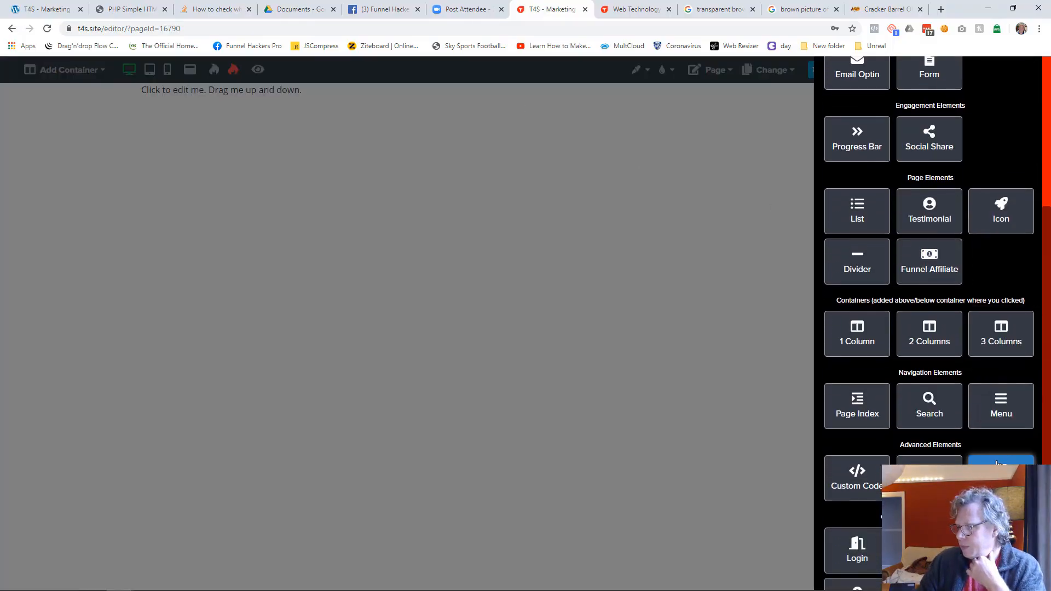
{"action": "left_click", "coordinate": [1000, 479]}
{"action": "left_click", "coordinate": [439, 303]}
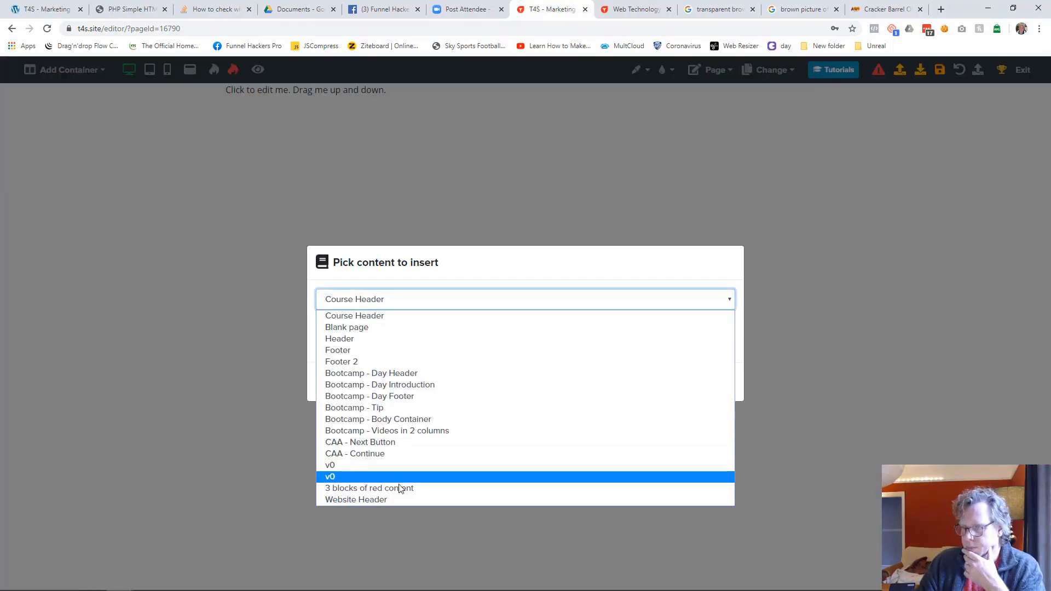
{"action": "left_click", "coordinate": [402, 498]}
{"action": "left_click", "coordinate": [643, 382]}
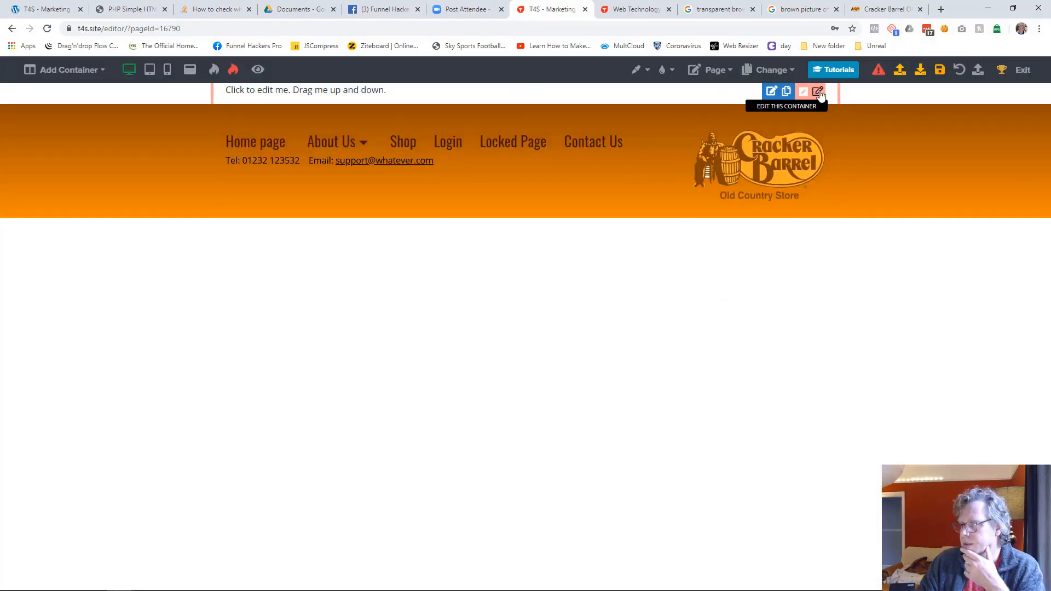
Step: Delete the placeholder container above the Contact Us page's header and set the page background to the header's orange
{"action": "left_click", "coordinate": [816, 92]}
{"action": "left_click", "coordinate": [962, 73]}
{"action": "left_click", "coordinate": [608, 373]}
{"action": "left_click", "coordinate": [643, 68]}
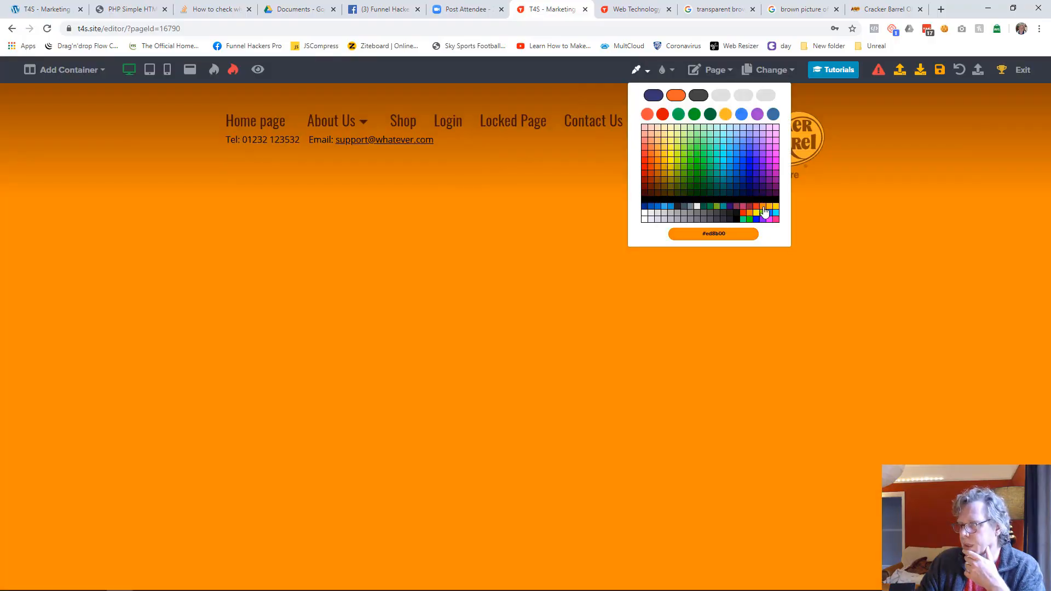
{"action": "left_click", "coordinate": [764, 213]}
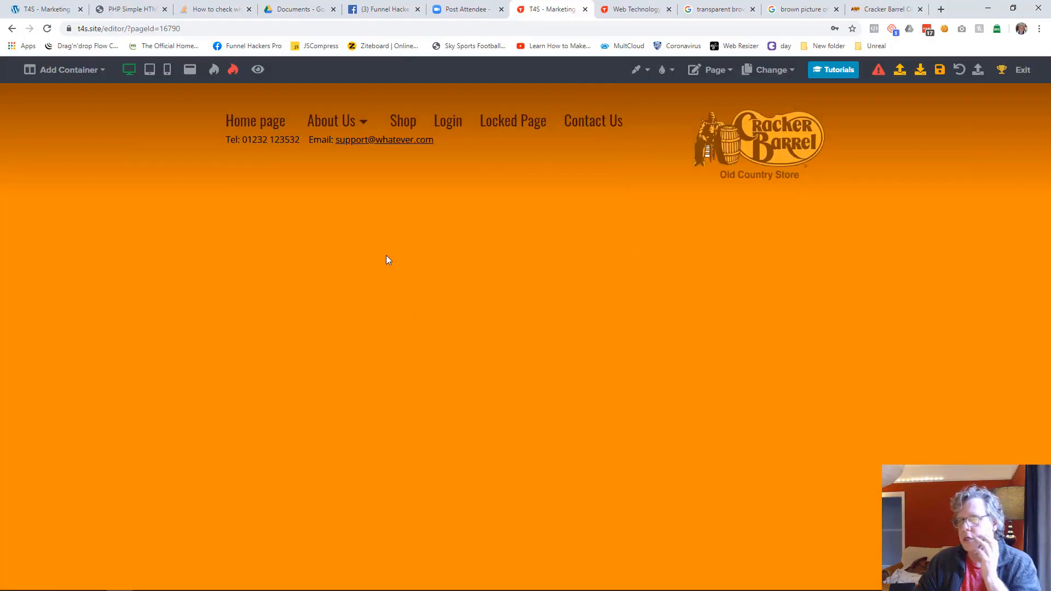
Step: Add a two-column container below the header and replace the first column's placeholder text with "Contact Us"
{"action": "left_click", "coordinate": [80, 77]}
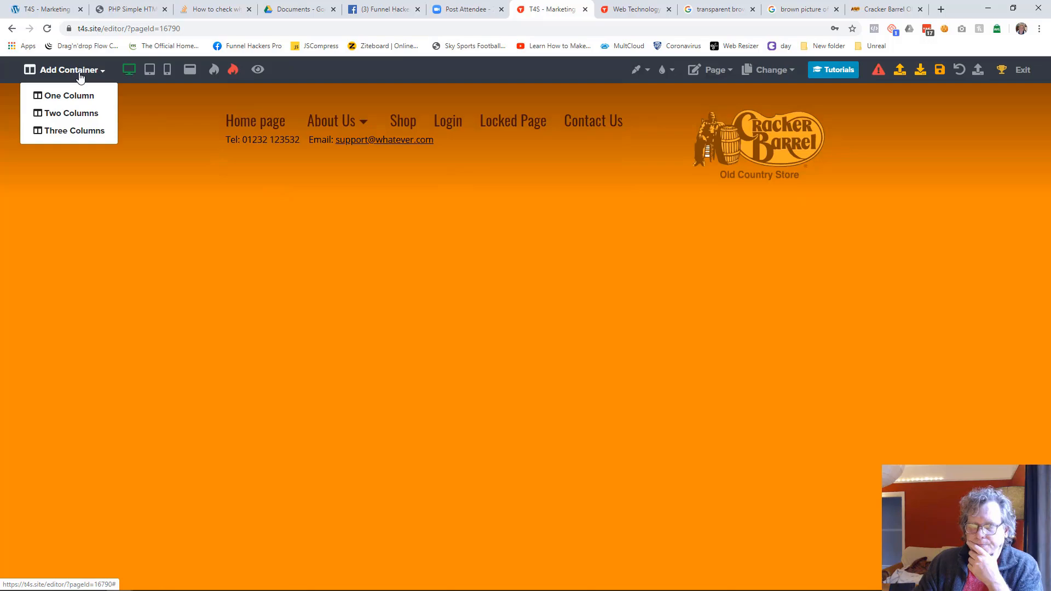
{"action": "left_click", "coordinate": [91, 119]}
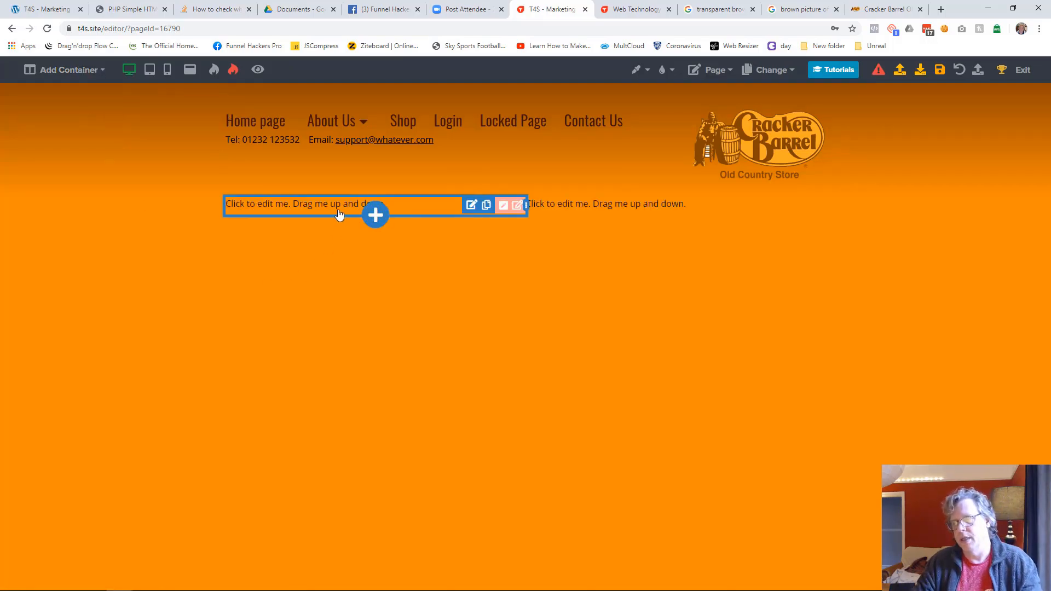
{"action": "left_click", "coordinate": [337, 213]}
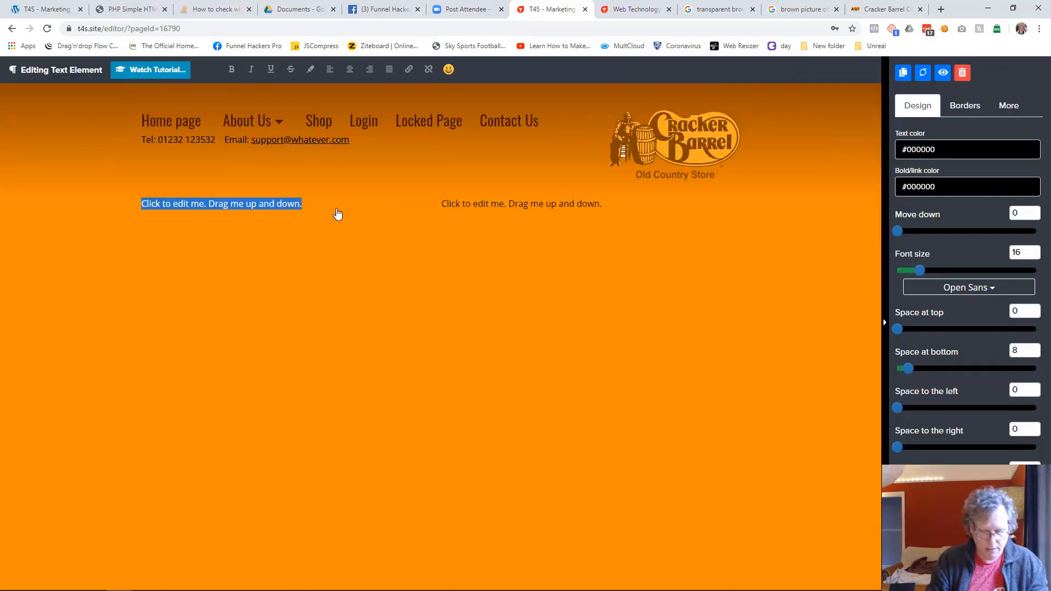
{"action": "type", "text": "Contact Us"}
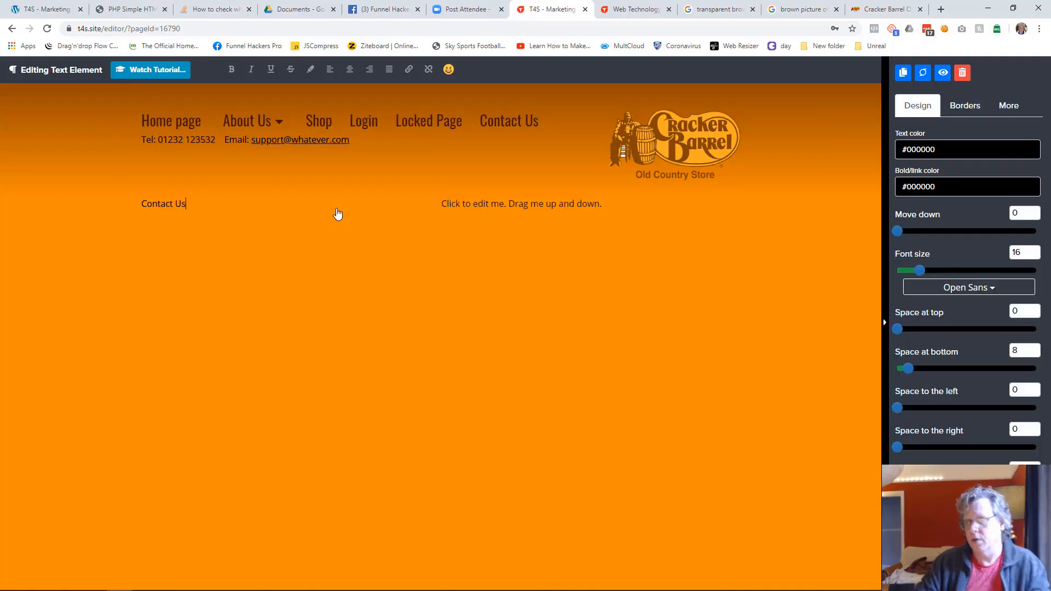
Step: Format the "Contact Us" text in Oswald with text colour #401000 and font size 53
{"action": "left_click", "coordinate": [957, 287]}
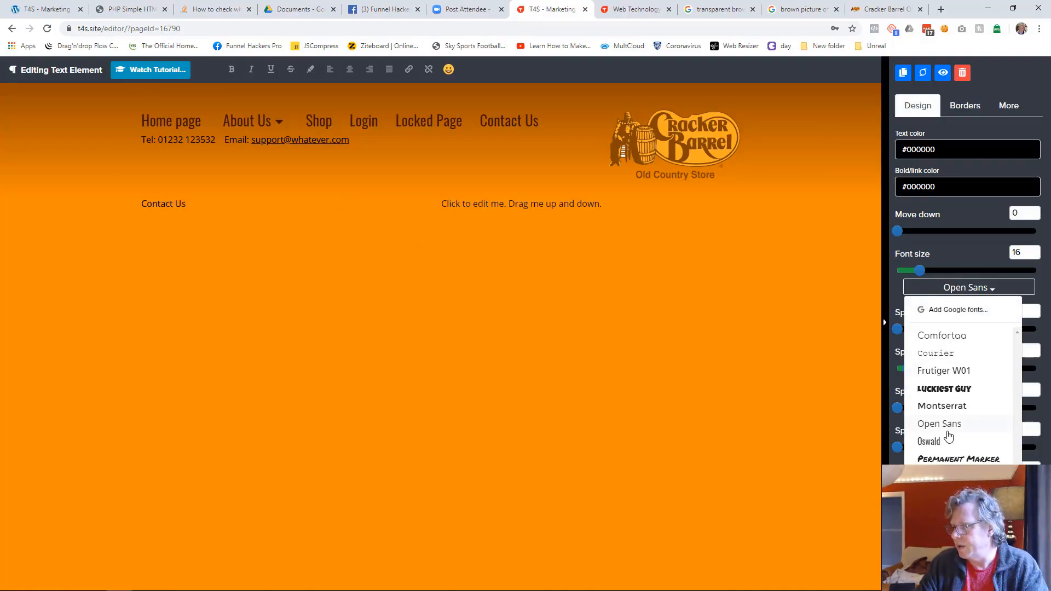
{"action": "left_click", "coordinate": [929, 442]}
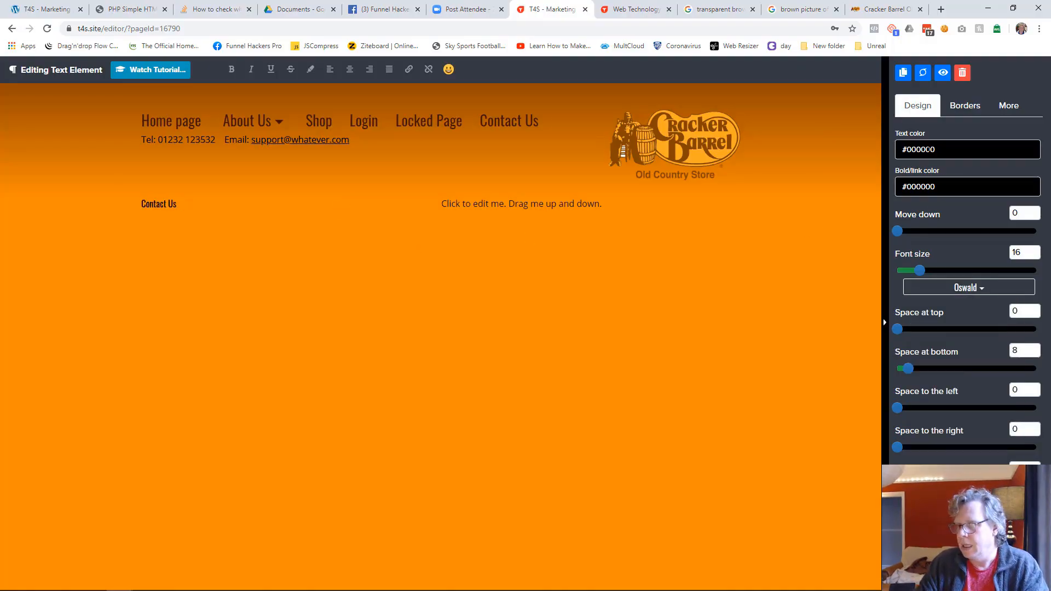
{"action": "left_click", "coordinate": [929, 149]}
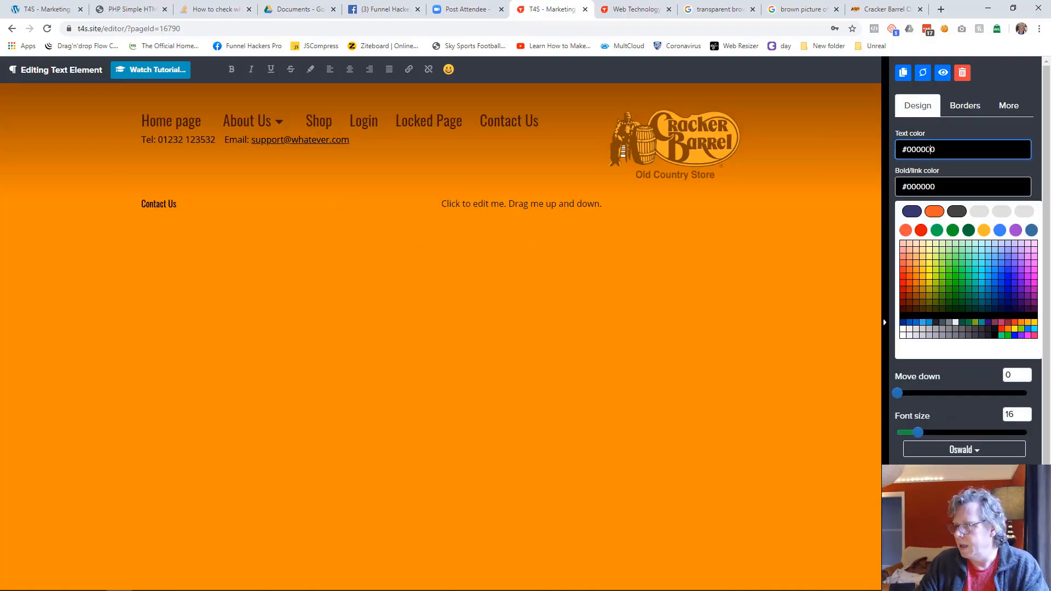
{"action": "left_click", "coordinate": [911, 316]}
{"action": "left_click_drag", "start_coordinate": [926, 271], "coordinate": [972, 272]}
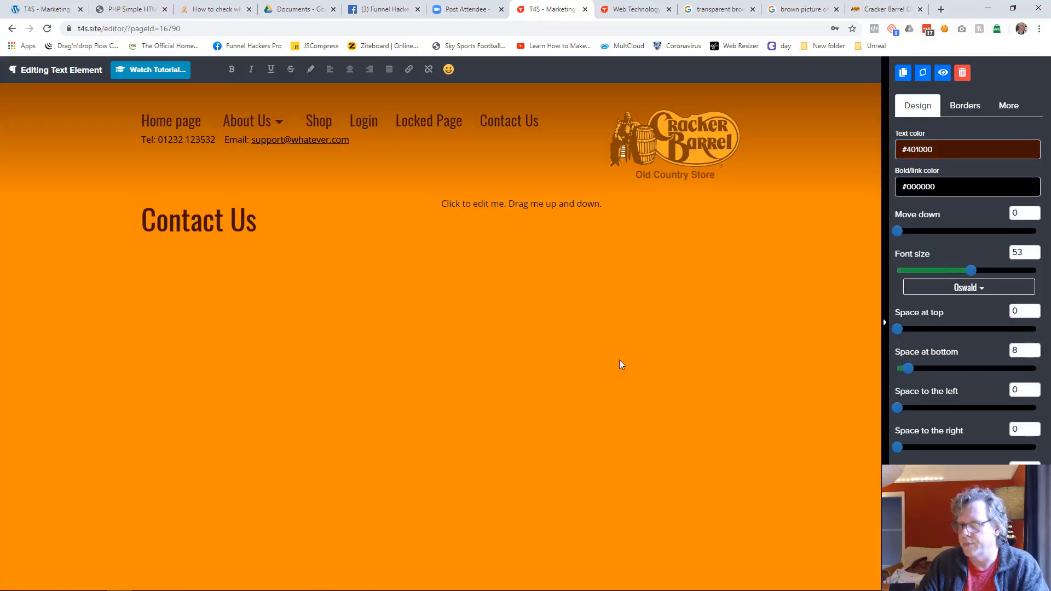
{"action": "left_click", "coordinate": [534, 389]}
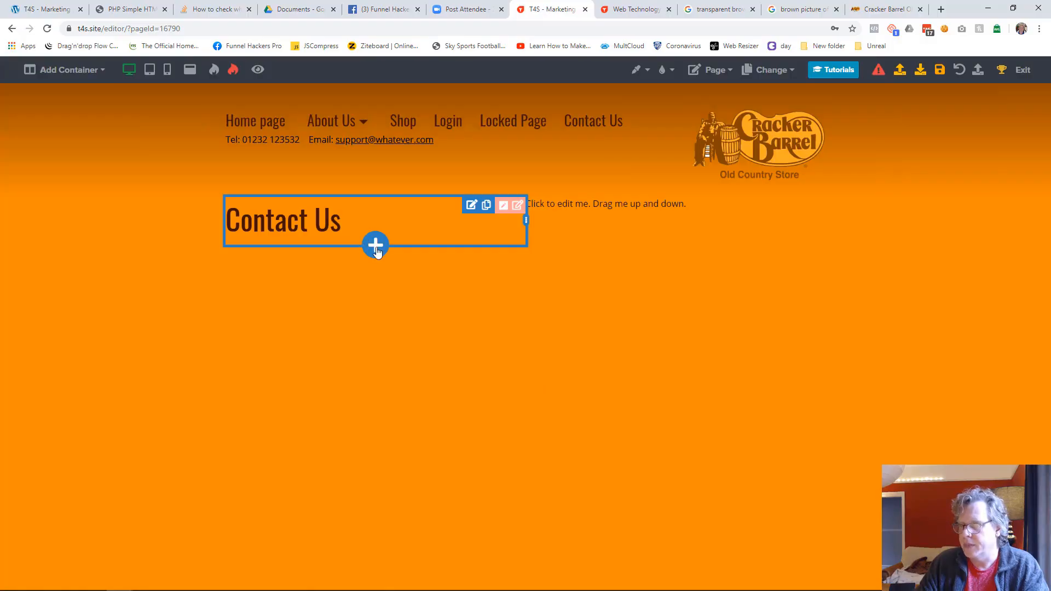
Step: Add a paragraph below the "Contact Us" heading reading "Telephone:" followed by the business's phone number
{"action": "left_click", "coordinate": [375, 248]}
{"action": "left_click", "coordinate": [1018, 134]}
{"action": "left_click", "coordinate": [293, 262]}
{"action": "key", "text": "ctrl+a"}
{"action": "type", "text": "Telephe:"}
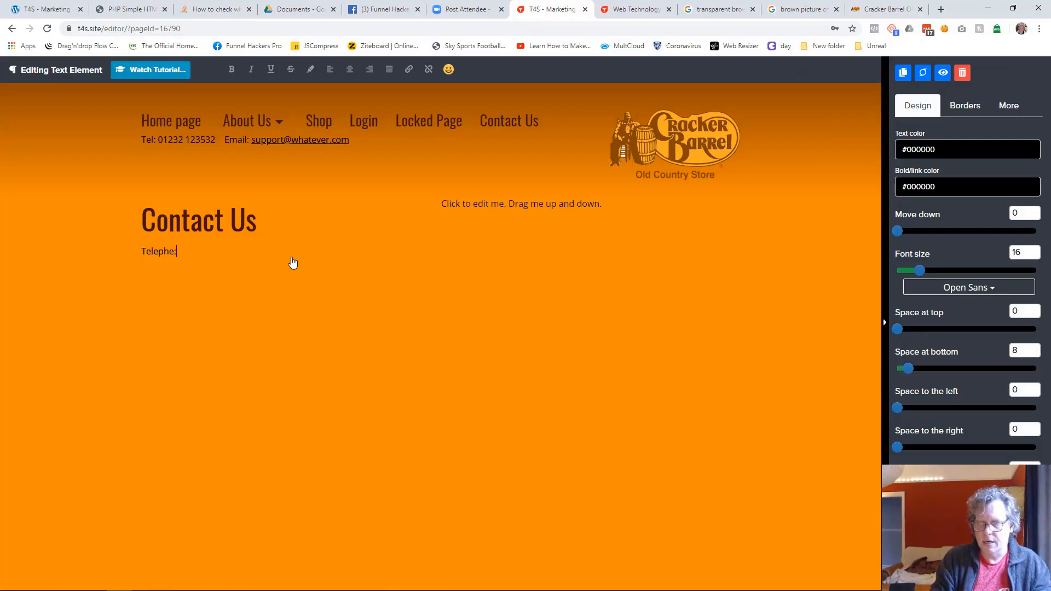
{"action": "key", "text": "BackSpace"}
{"action": "type", "text": "one: 1232"}
{"action": "key", "text": "BackSpace"}
{"action": "key", "text": "BackSpace"}
{"action": "key", "text": "BackSpace"}
{"action": "key", "text": "BackSpace"}
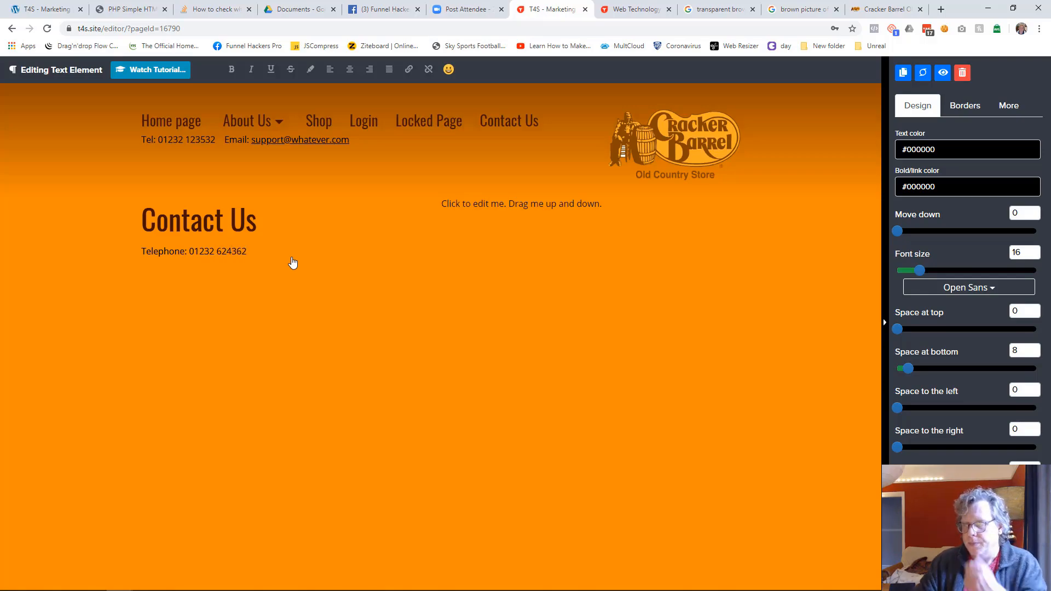
{"action": "left_click", "coordinate": [262, 402]}
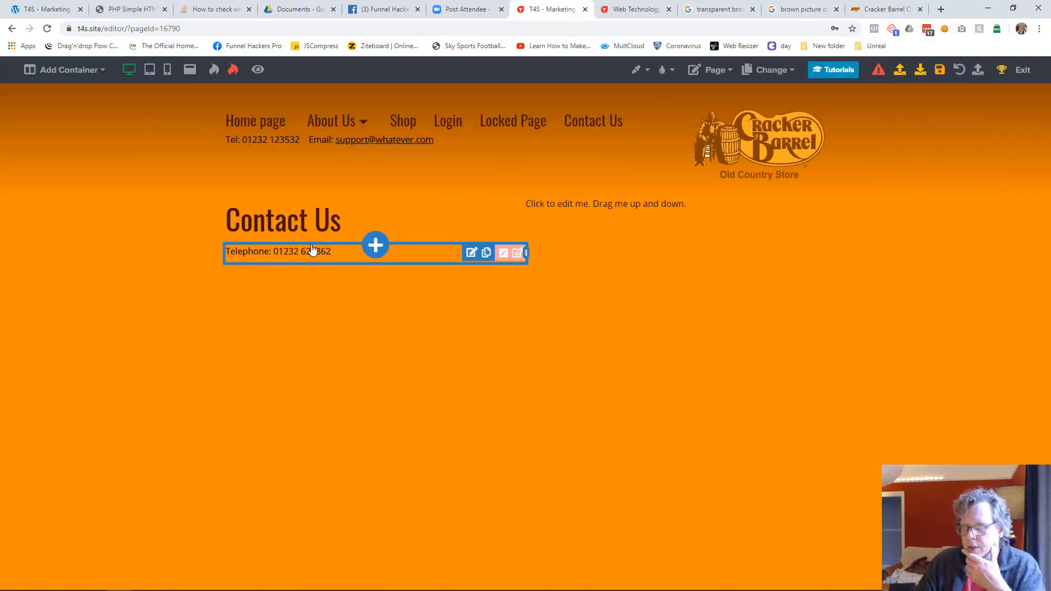
Step: Add another paragraph below the telephone line and replace its placeholder text with "Address:"
{"action": "left_click", "coordinate": [364, 269]}
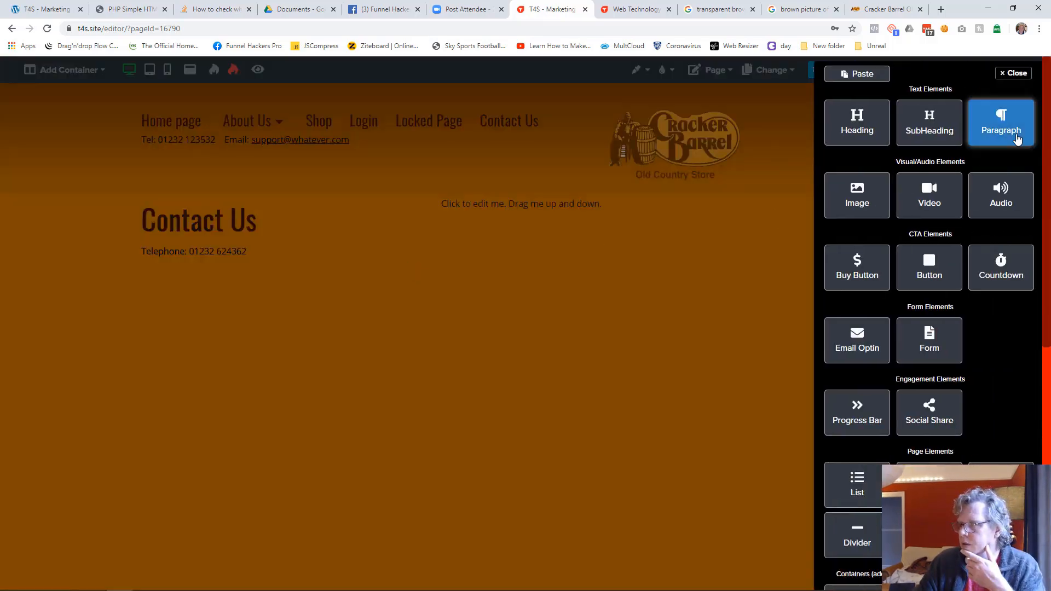
{"action": "left_click", "coordinate": [1007, 131]}
{"action": "left_click", "coordinate": [254, 277]}
{"action": "key", "text": "ctrl+a"}
{"action": "type", "text": "Address:"}
Step: Enter the business's street, city, county and postcode on separate lines beneath "Address:"
{"action": "key", "text": "Return"}
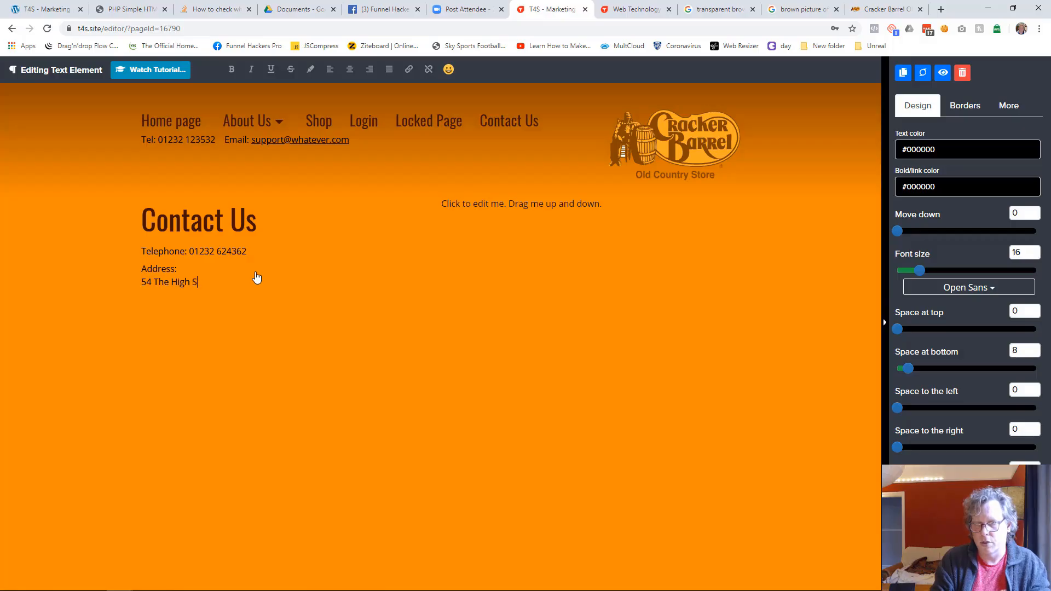
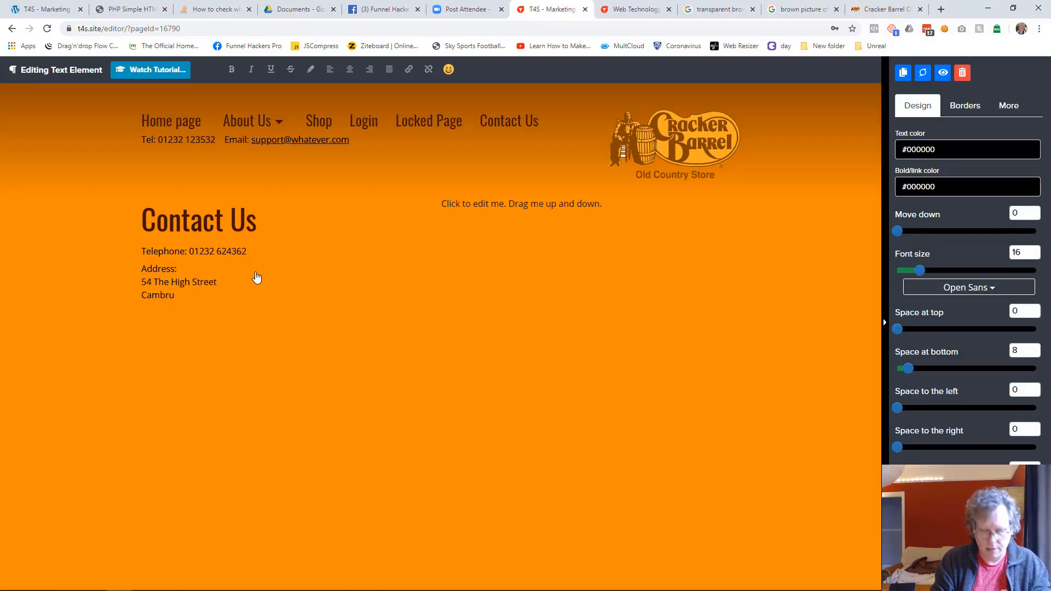
{"action": "key", "text": "Return"}
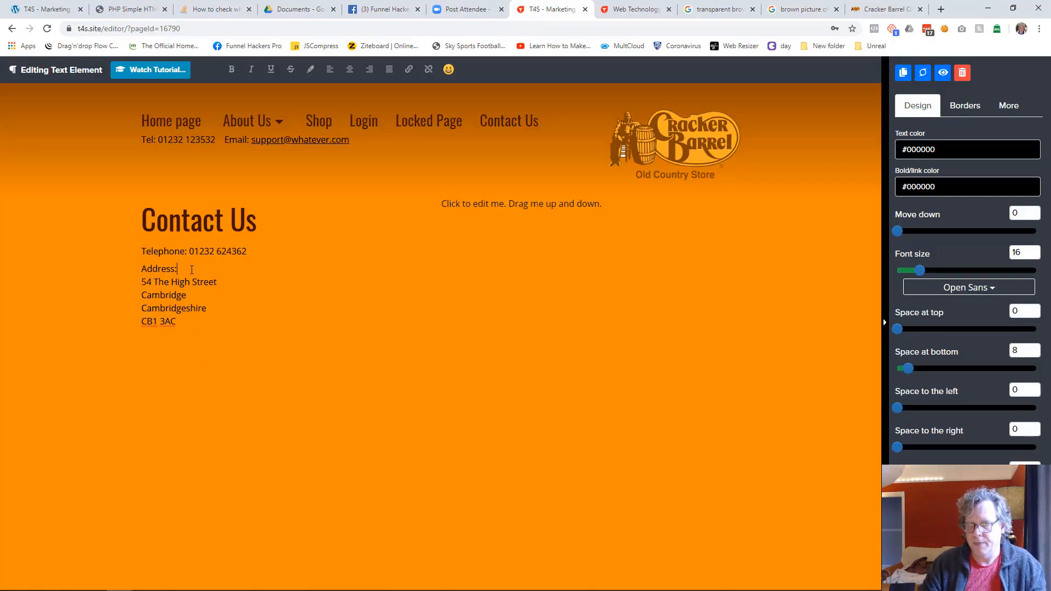
{"action": "left_click", "coordinate": [196, 390]}
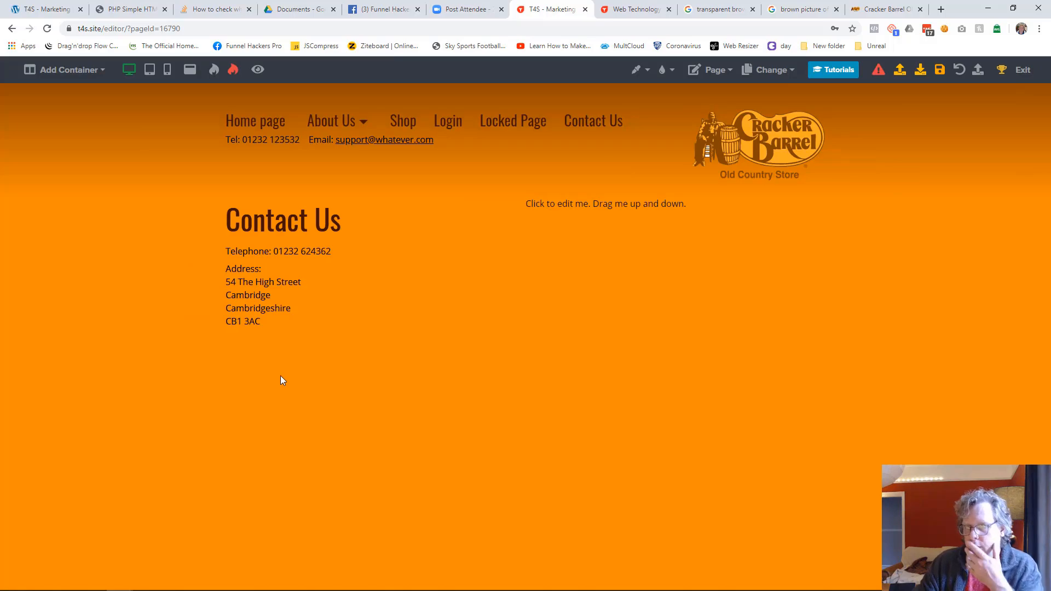
Step: Add a form element below the placeholder text in the column beside the contact details
{"action": "mouse_move", "coordinate": [284, 328]}
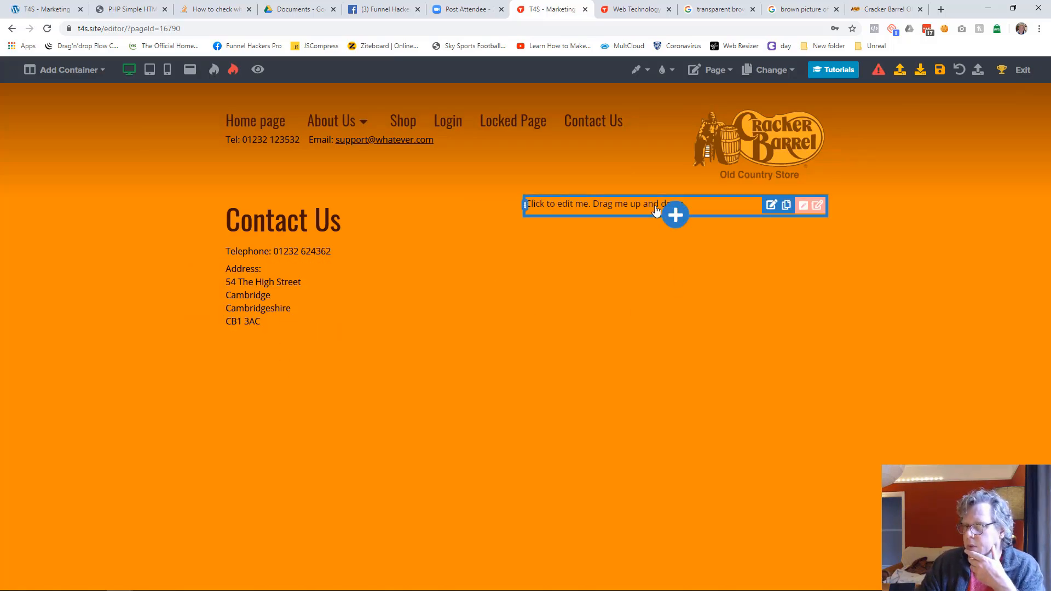
{"action": "left_click", "coordinate": [674, 218]}
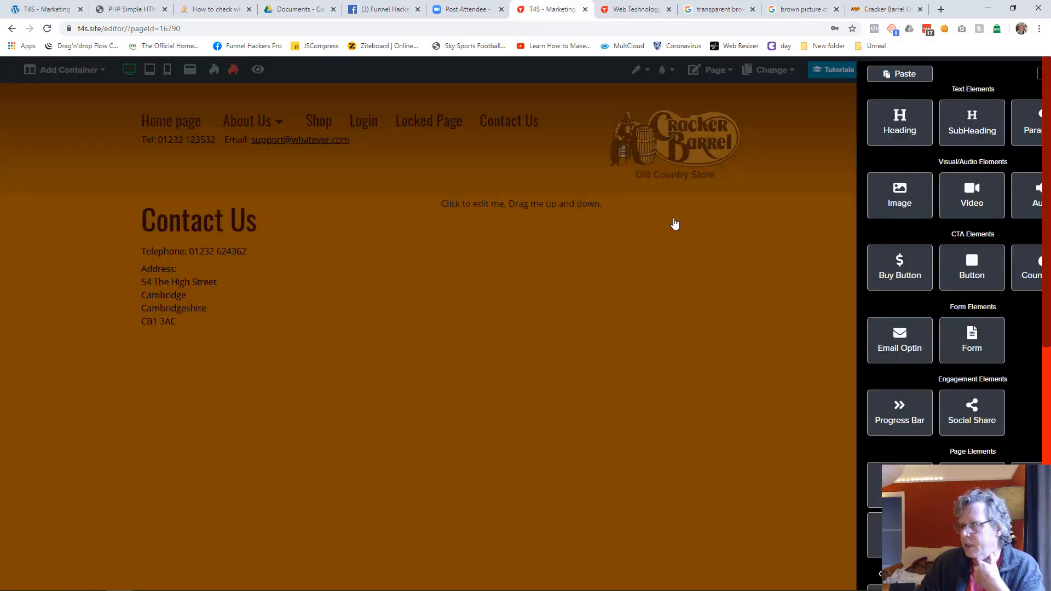
{"action": "scroll", "coordinate": [913, 312], "scroll_direction": "down", "scroll_amount": 3}
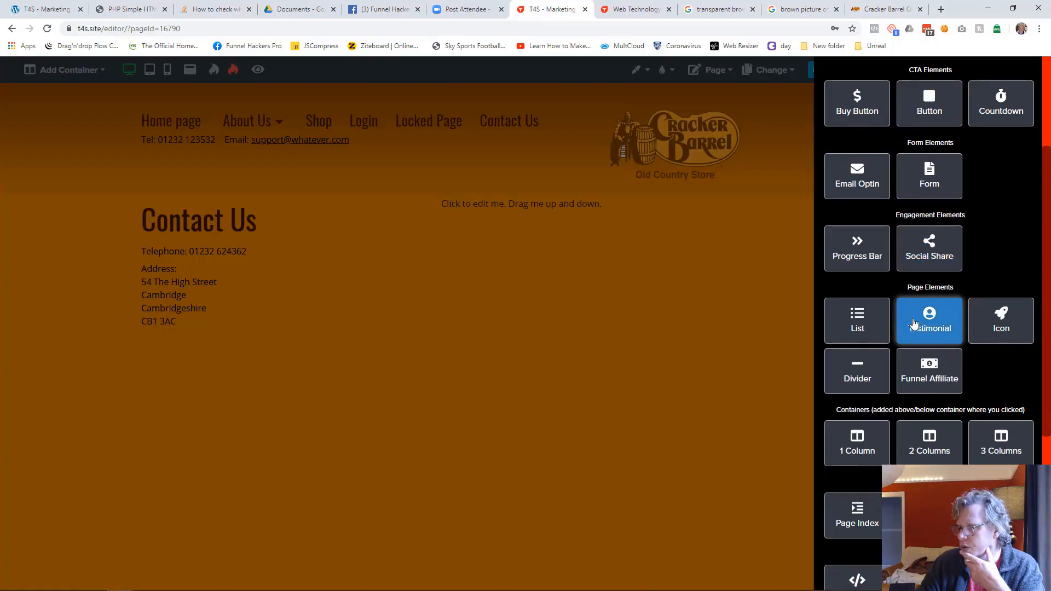
{"action": "scroll", "coordinate": [914, 324], "scroll_direction": "down", "scroll_amount": 3}
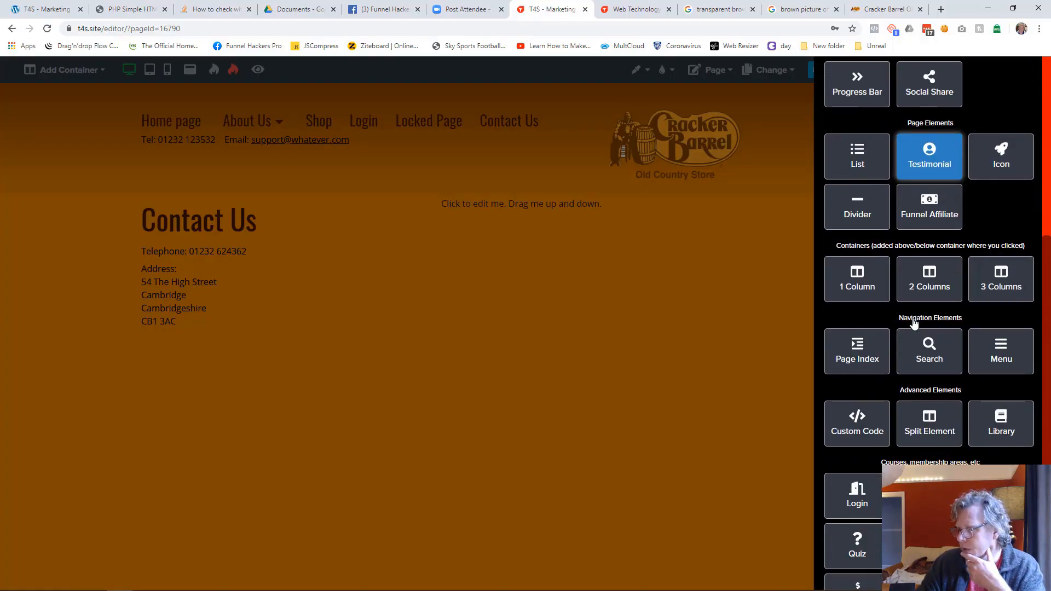
{"action": "scroll", "coordinate": [914, 324], "scroll_direction": "up", "scroll_amount": 4}
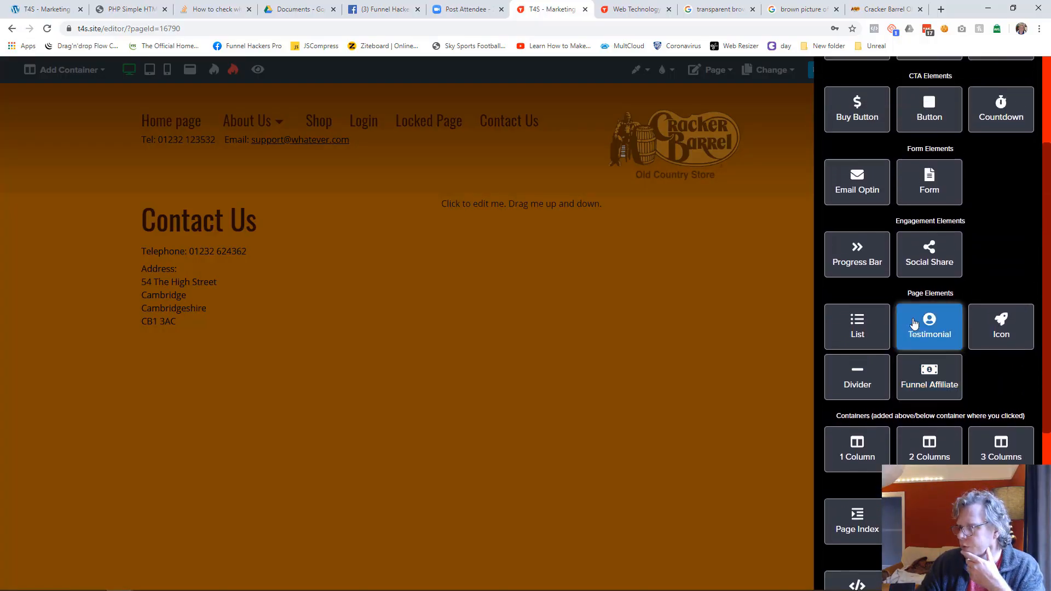
{"action": "left_click", "coordinate": [929, 241]}
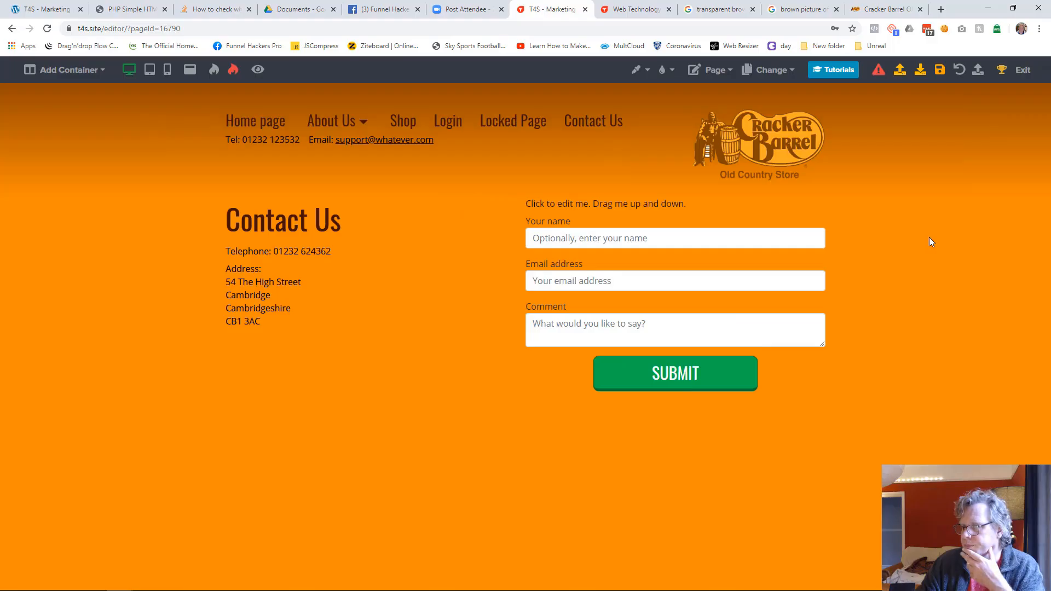
Step: Replace the placeholder text above the form with "Send us a question of comment..."
{"action": "left_click", "coordinate": [632, 206]}
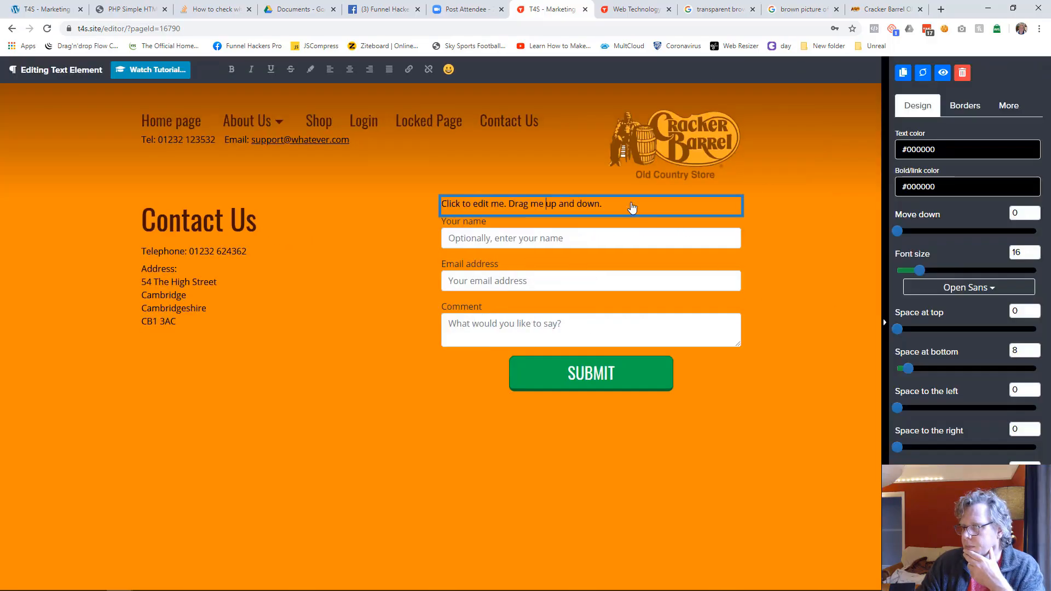
{"action": "key", "text": "ctrl+a"}
{"action": "type", "text": "S"}
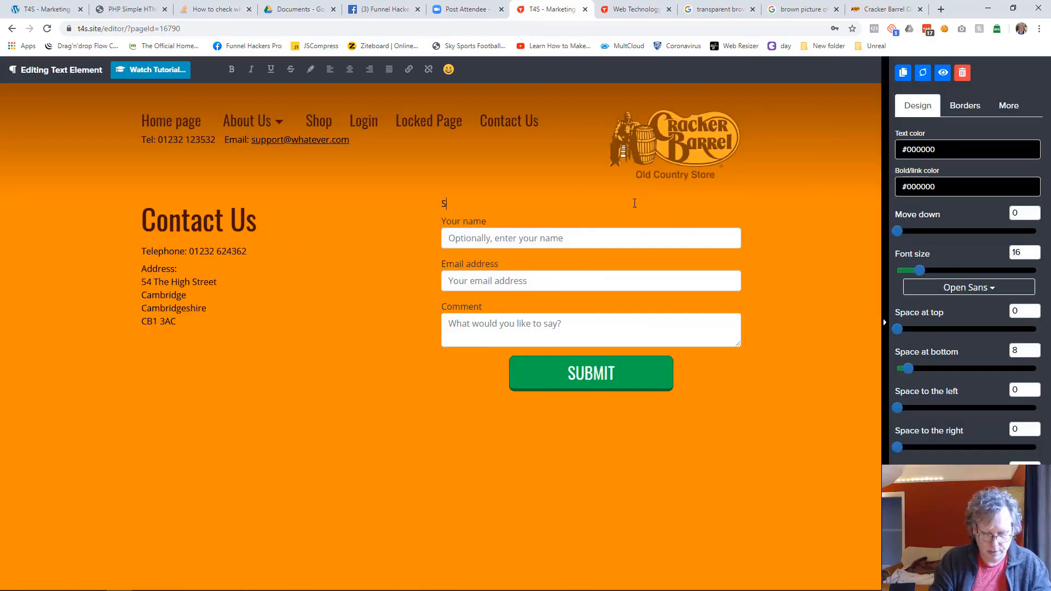
{"action": "type", "text": "end us a questio"}
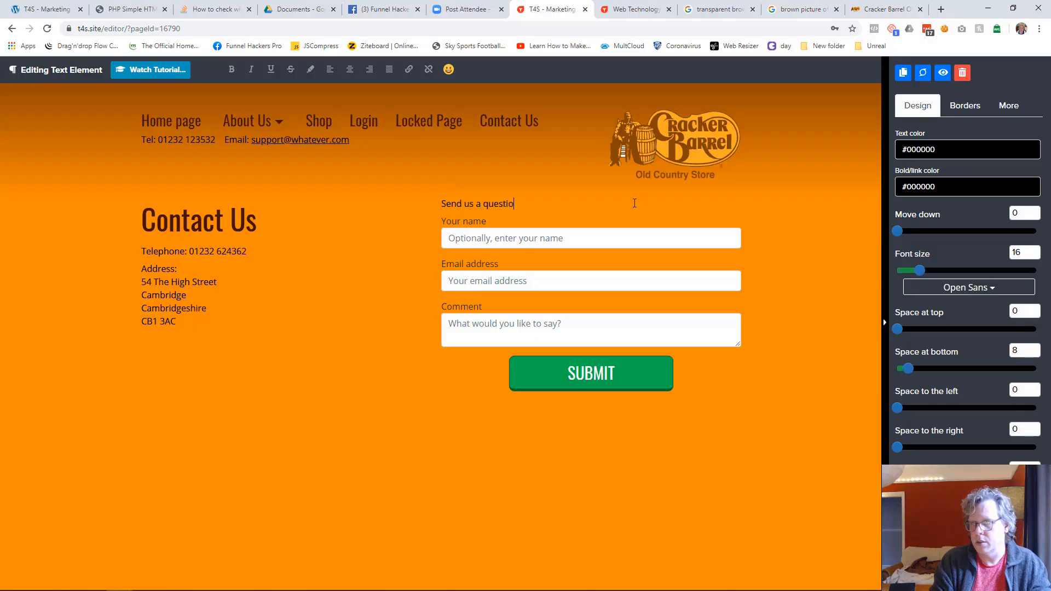
{"action": "type", "text": "n of comment..."}
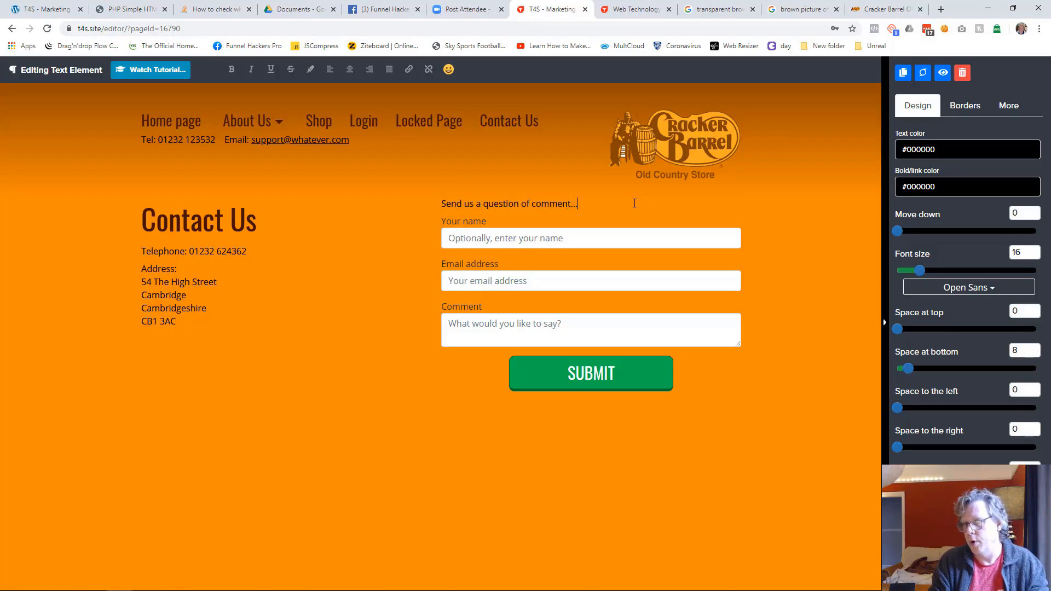
{"action": "left_click", "coordinate": [739, 445]}
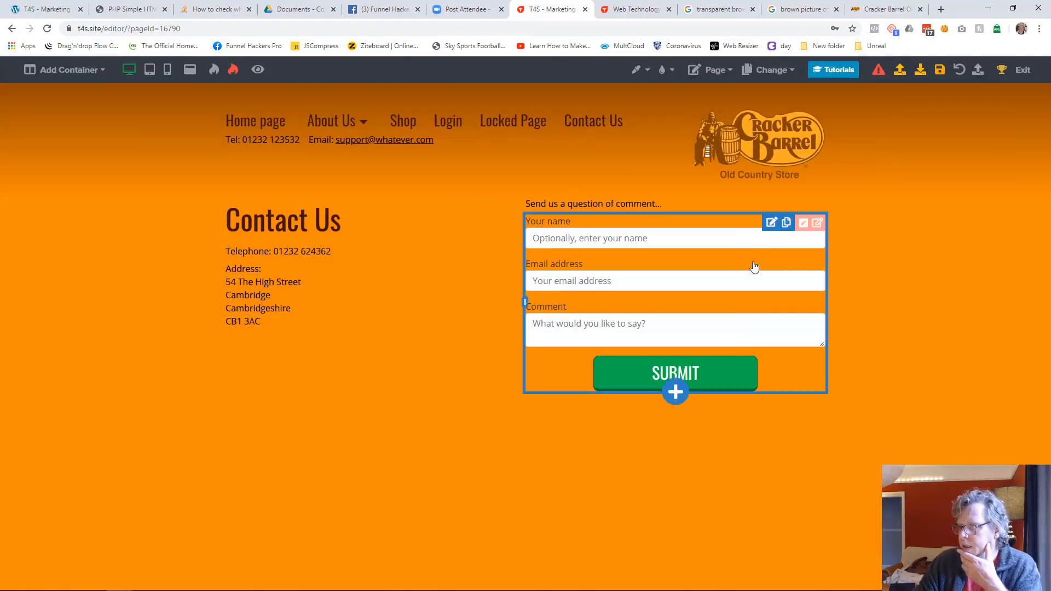
Step: Move the form down by 19 and set its text colour to #000000
{"action": "left_click", "coordinate": [772, 224]}
{"action": "left_click_drag", "start_coordinate": [898, 245], "coordinate": [924, 245]}
{"action": "left_click", "coordinate": [929, 202]}
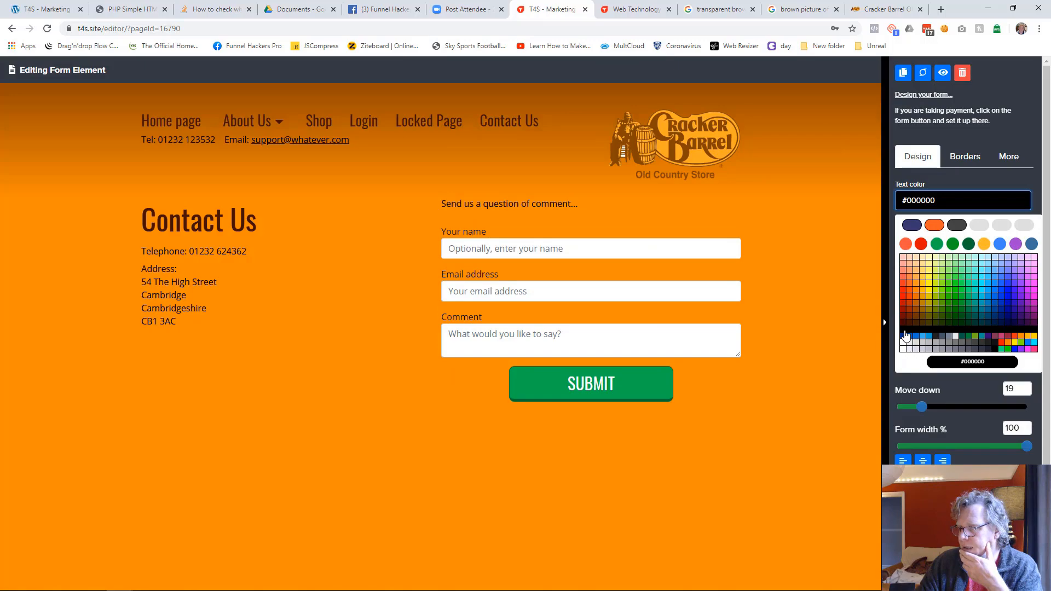
{"action": "left_click", "coordinate": [906, 336]}
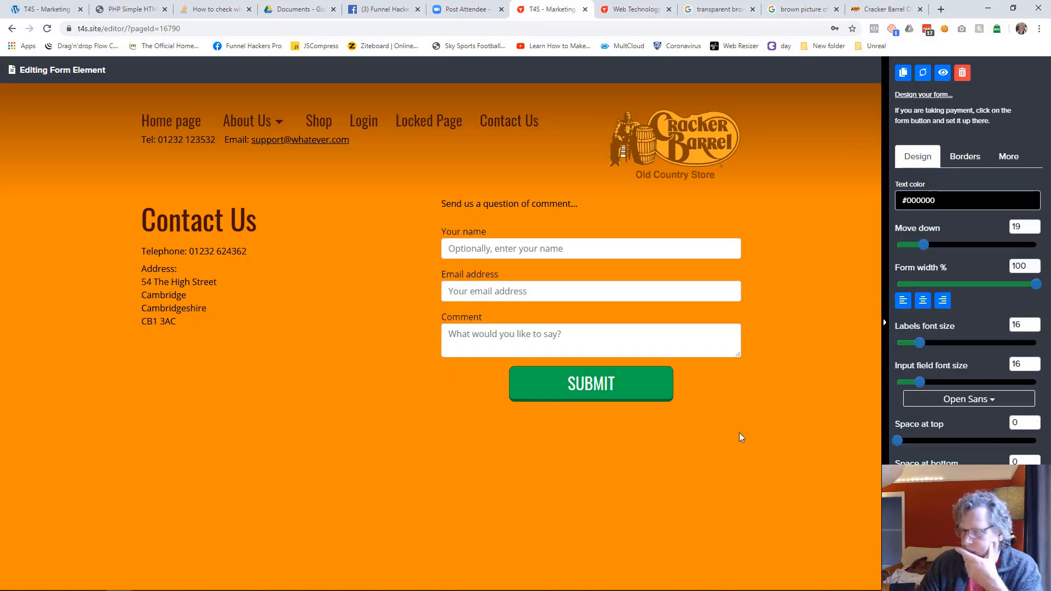
Step: Format the form in Oswald with a labels font size of 22 and text colour #401000
{"action": "left_click", "coordinate": [961, 399]}
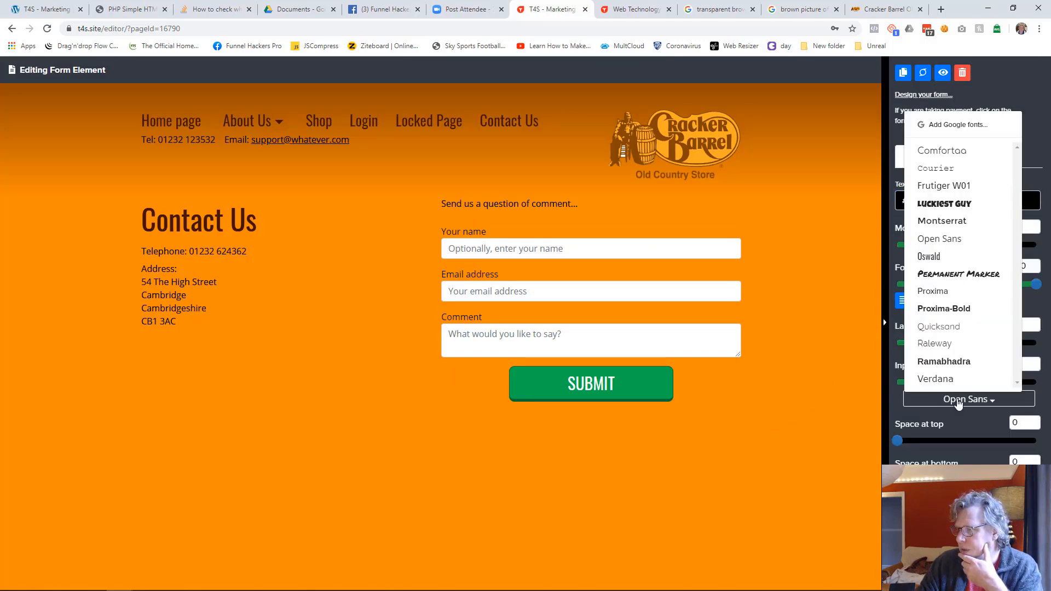
{"action": "left_click", "coordinate": [939, 258]}
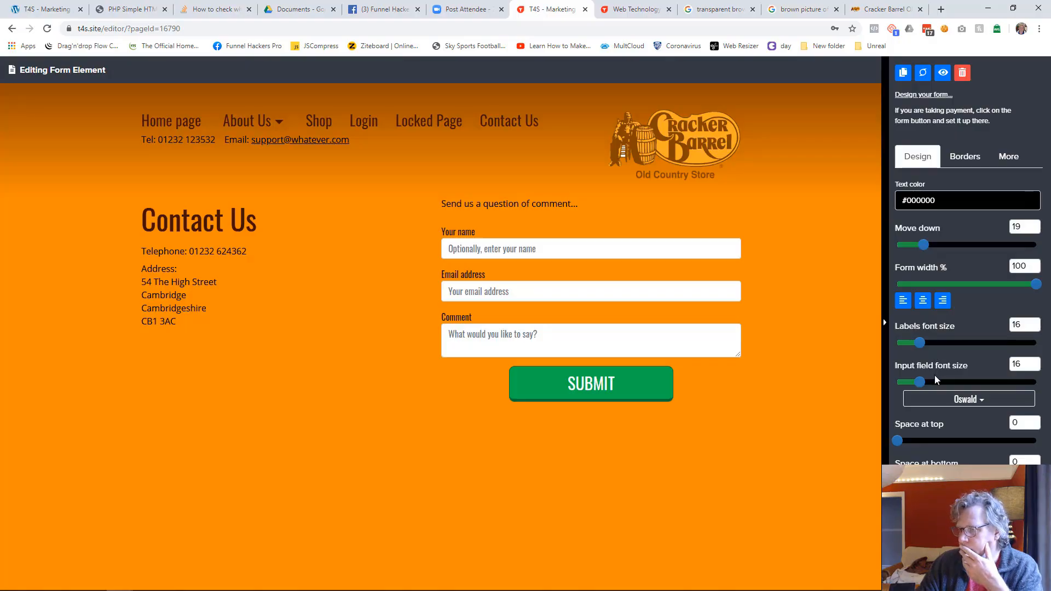
{"action": "left_click_drag", "start_coordinate": [920, 342], "coordinate": [929, 343]}
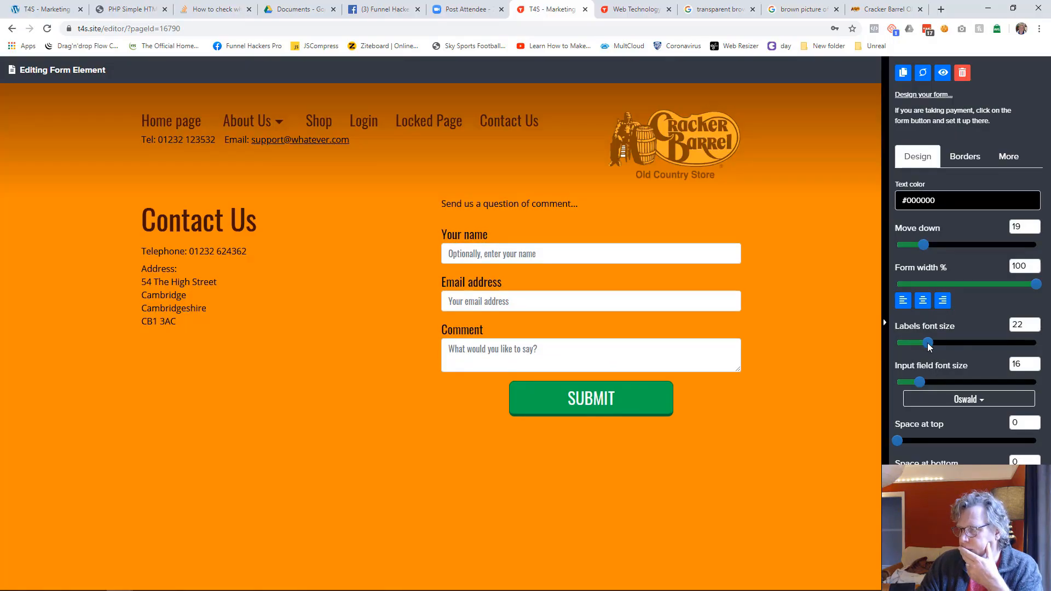
{"action": "left_click", "coordinate": [930, 200]}
{"action": "left_click", "coordinate": [910, 328]}
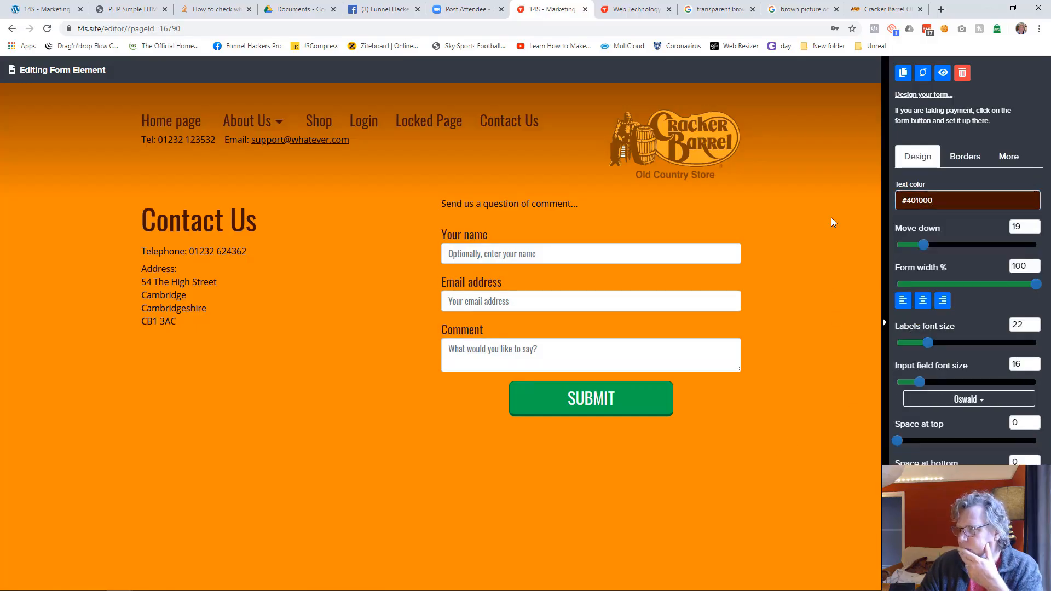
Step: Open the form's design options and rename the form as "Website Contact Us"
{"action": "left_click", "coordinate": [922, 95]}
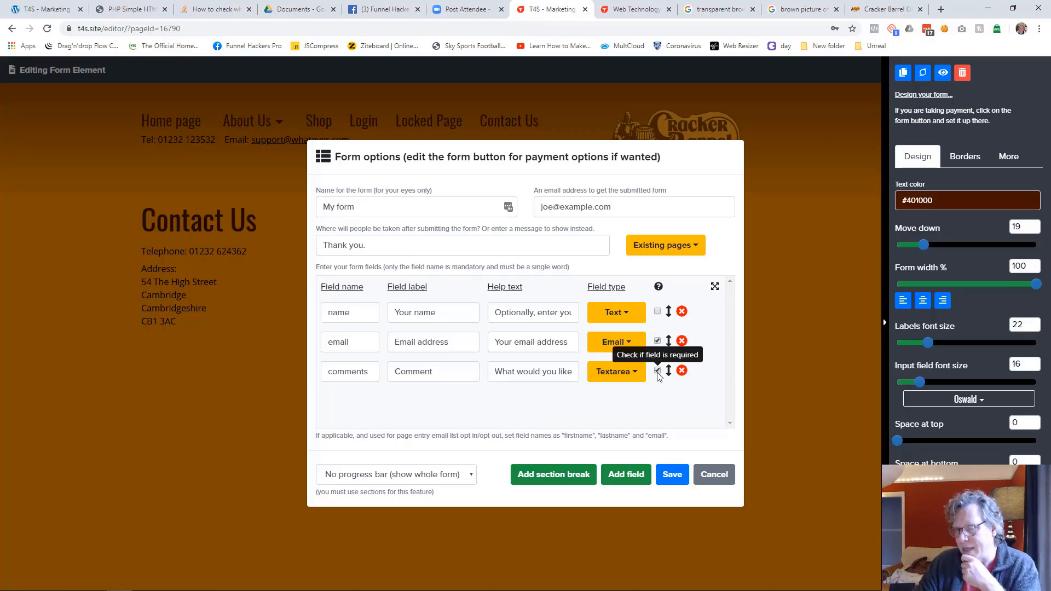
{"action": "left_click", "coordinate": [361, 206]}
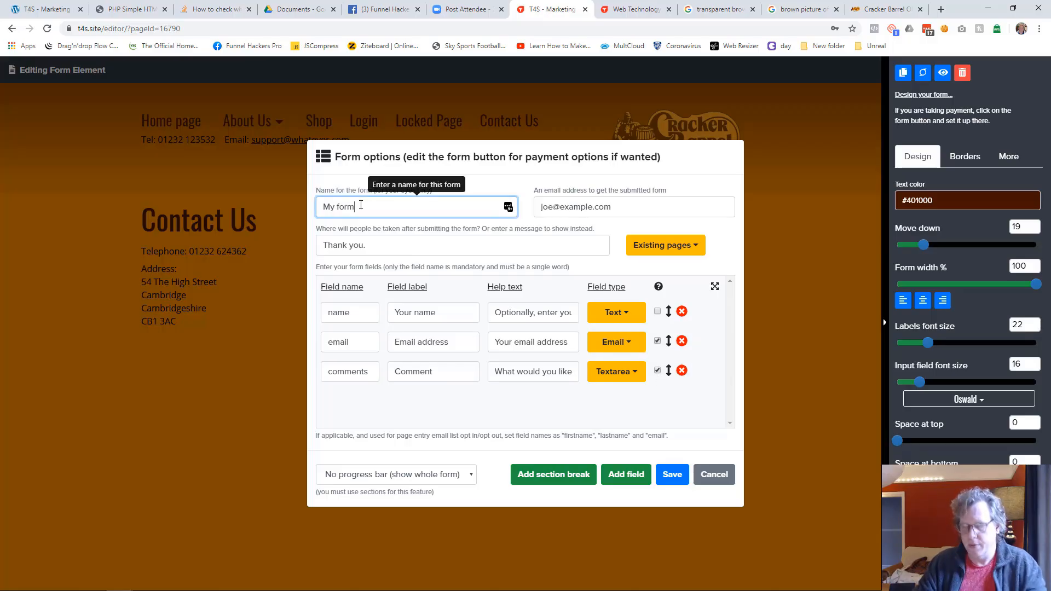
{"action": "key", "text": "ctrl+a"}
{"action": "type", "text": "Websit"}
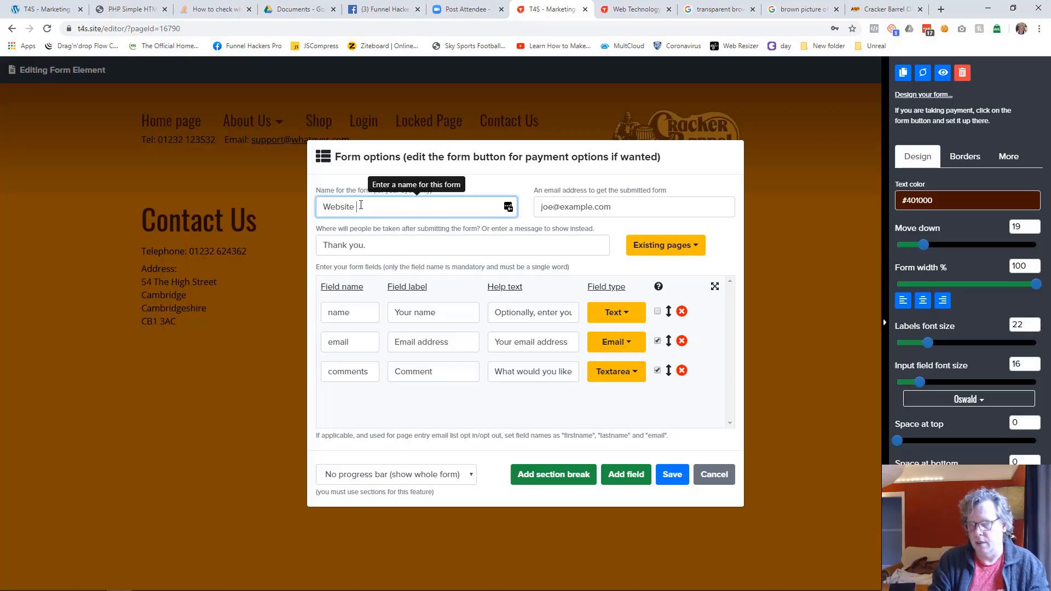
{"action": "type", "text": "e cOntact Us"}
{"action": "key", "text": "Home"}
{"action": "key", "text": "Right"}
{"action": "key", "text": "shift+Right"}
{"action": "type", "text": "o"}
{"action": "left_click", "coordinate": [621, 211]}
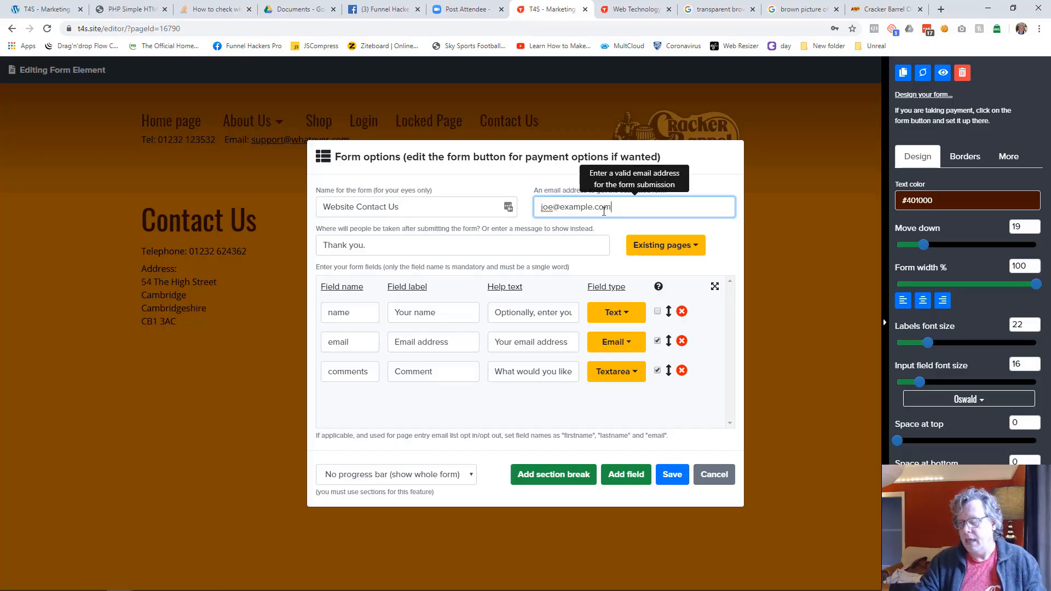
Step: Set the form's after-submission message to "Thank you - we will be in contact within 48 hours." and save the form options
{"action": "left_click", "coordinate": [472, 244]}
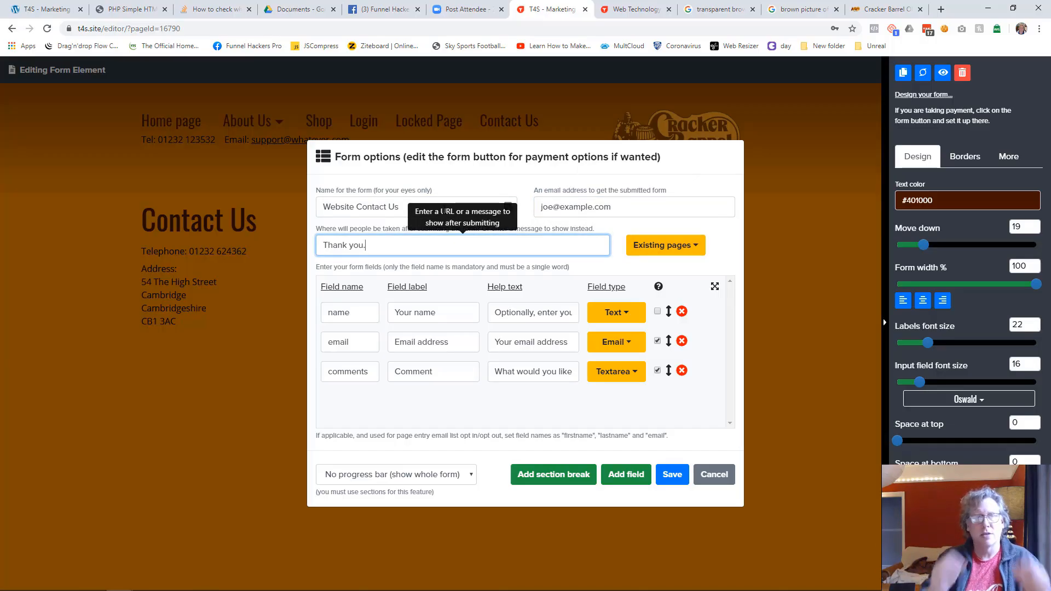
{"action": "type", "text": "- we will be in contact a"}
{"action": "key", "text": "BackSpace"}
{"action": "type", "text": "within 48 hours."}
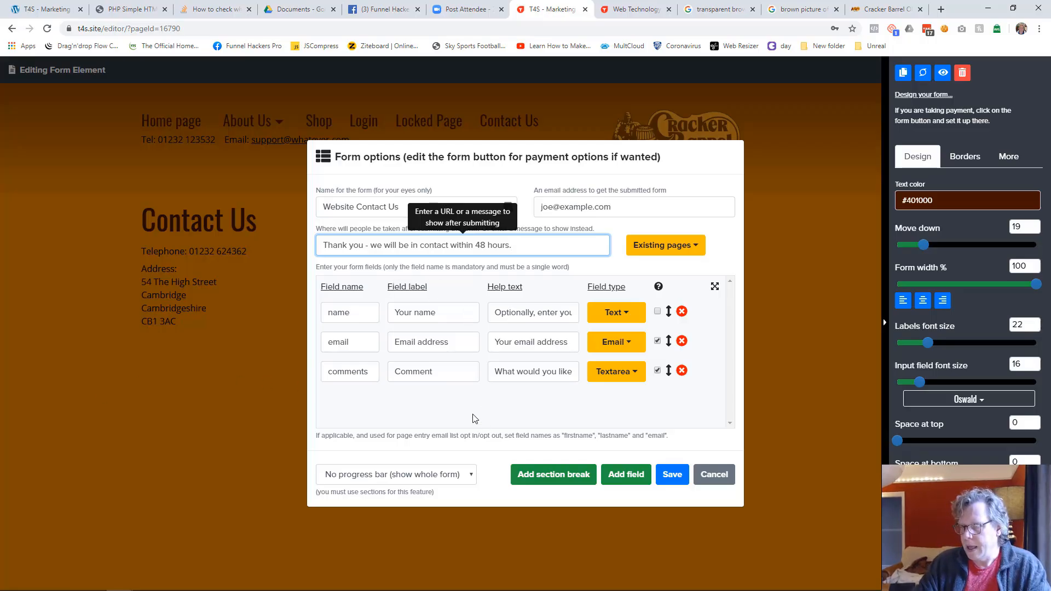
{"action": "left_click", "coordinate": [671, 476]}
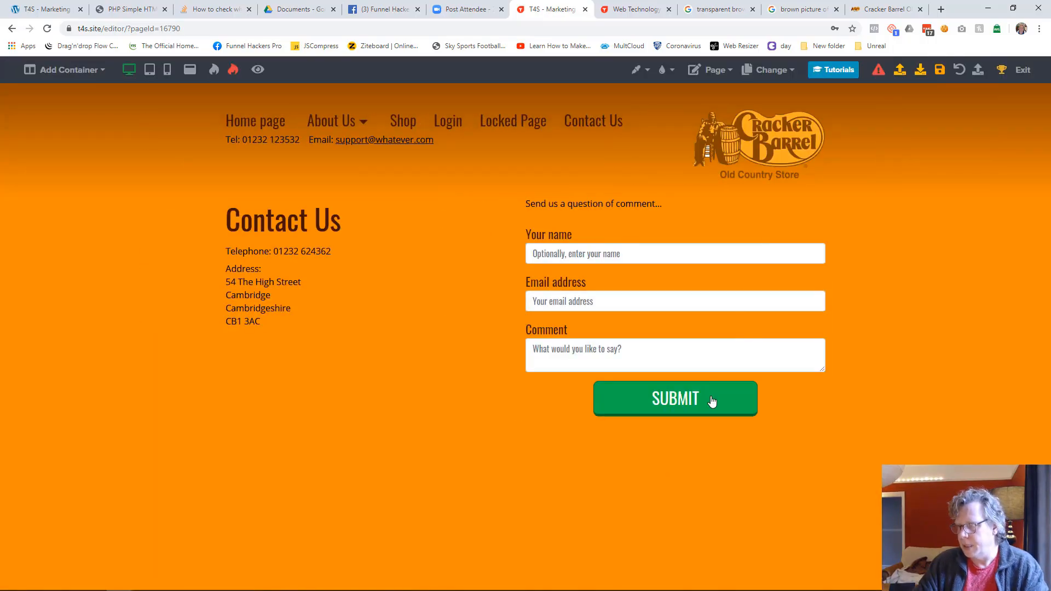
Step: Change the form button's label to "SEND MESSAGE"
{"action": "left_click", "coordinate": [712, 402]}
{"action": "type", "text": "SEND"}
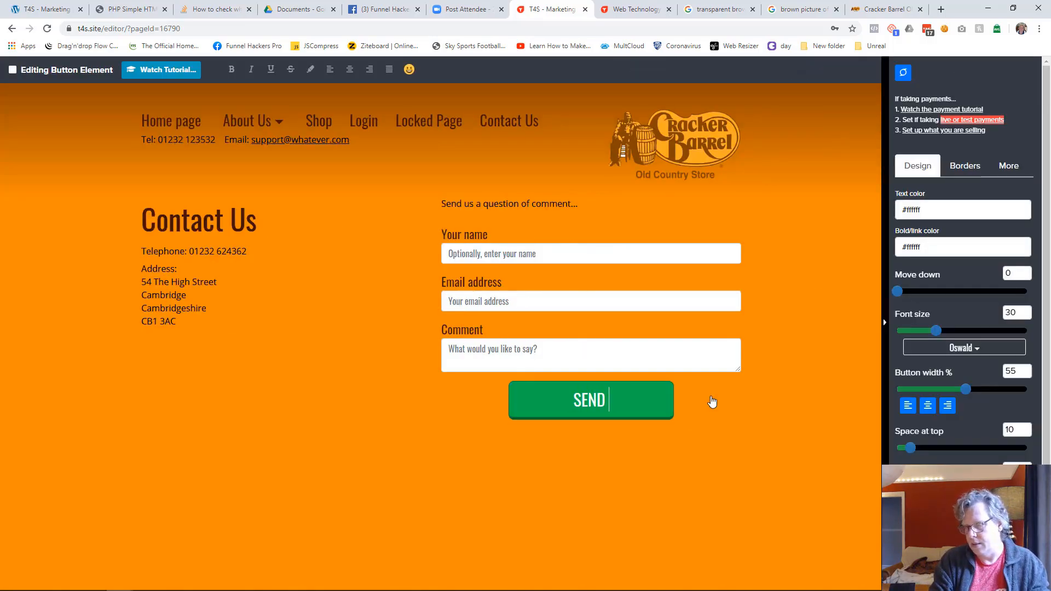
{"action": "type", "text": " MESS"}
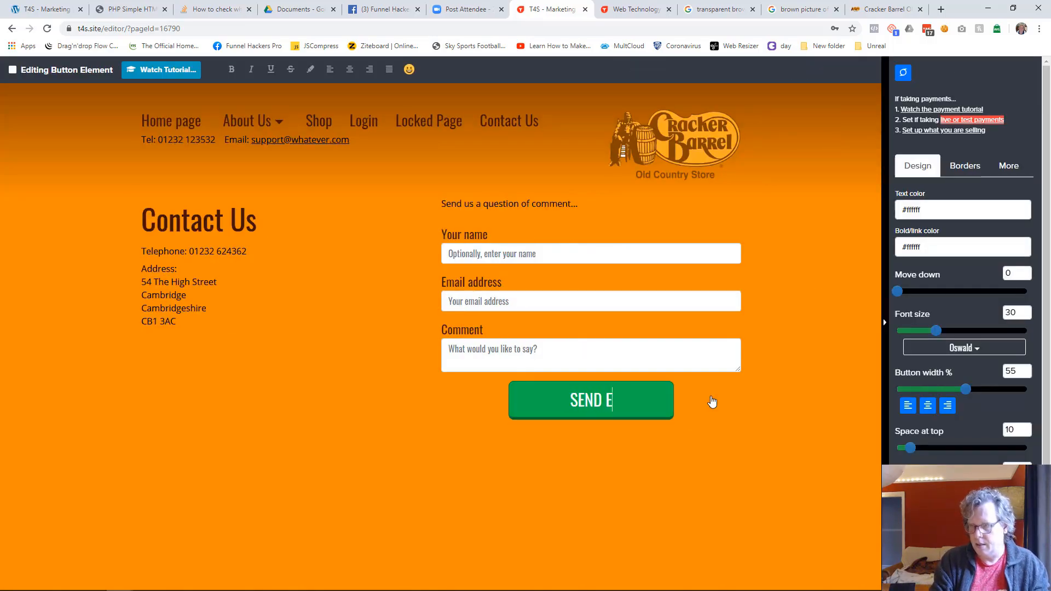
{"action": "type", "text": "AGE"}
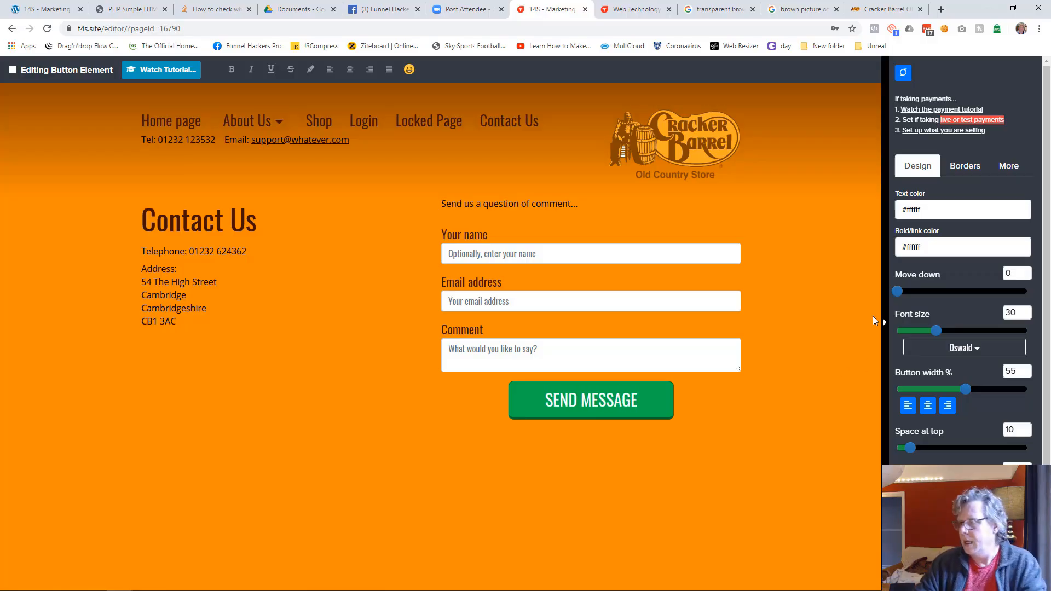
Step: Set the form button's background colour to #401000 and its rollover background colour to #663300
{"action": "left_click", "coordinate": [1001, 168]}
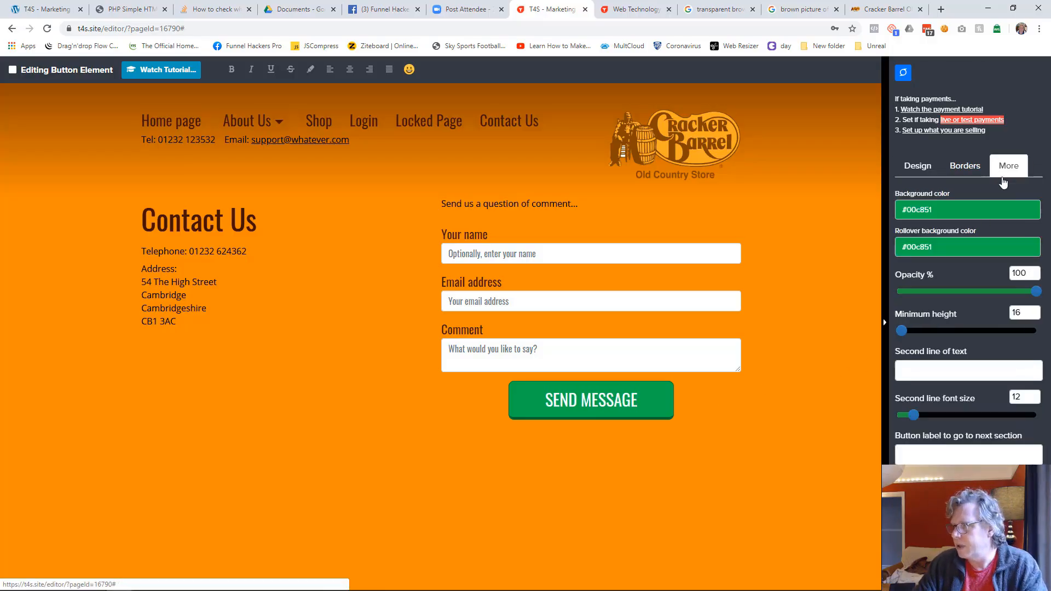
{"action": "left_click", "coordinate": [952, 209]}
{"action": "left_click", "coordinate": [921, 370]}
{"action": "left_click", "coordinate": [913, 371]}
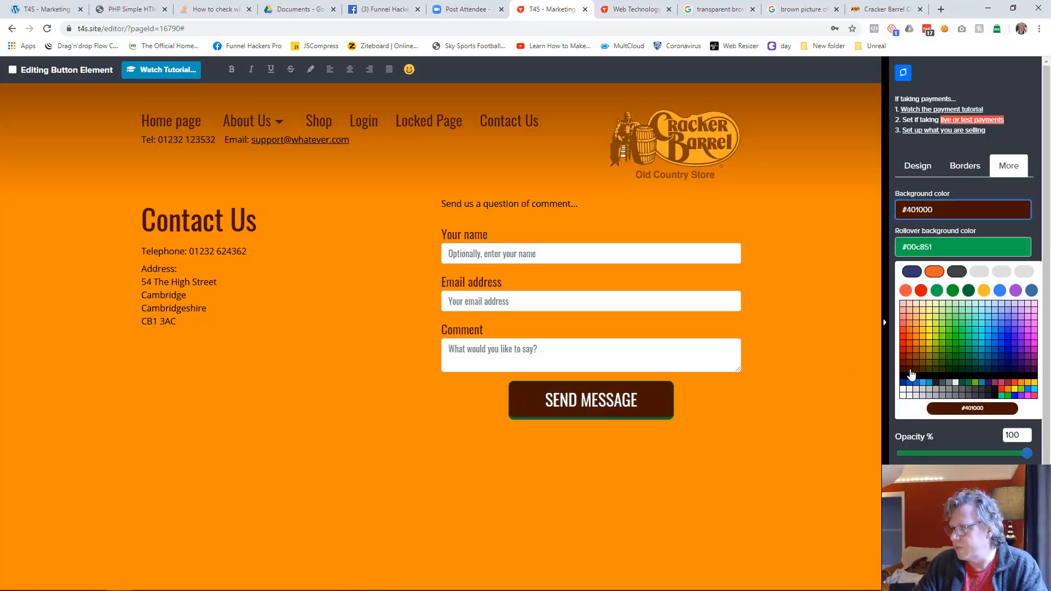
{"action": "left_click", "coordinate": [928, 247]}
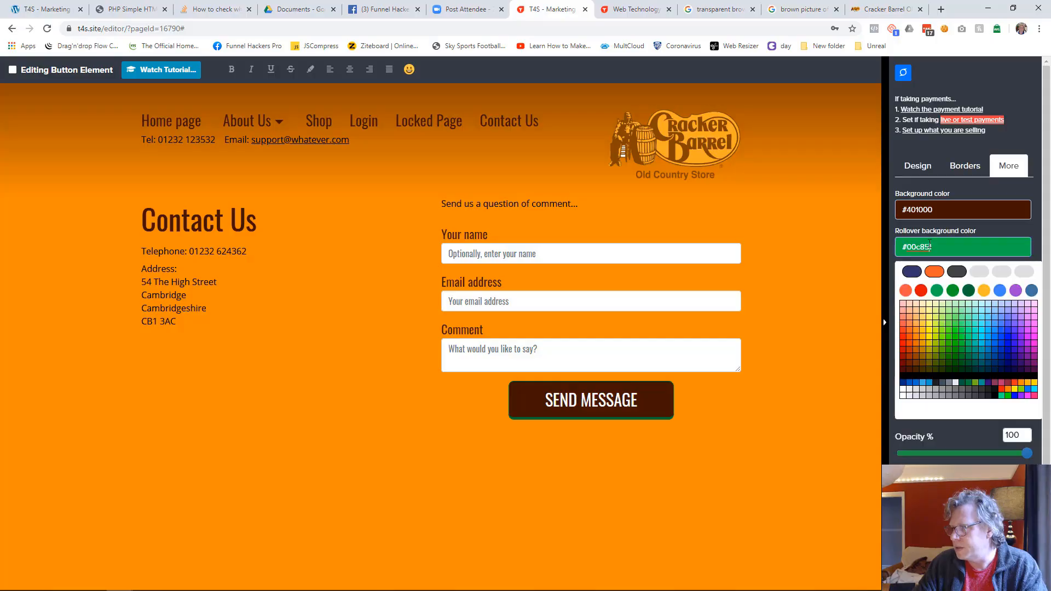
{"action": "left_click", "coordinate": [916, 367]}
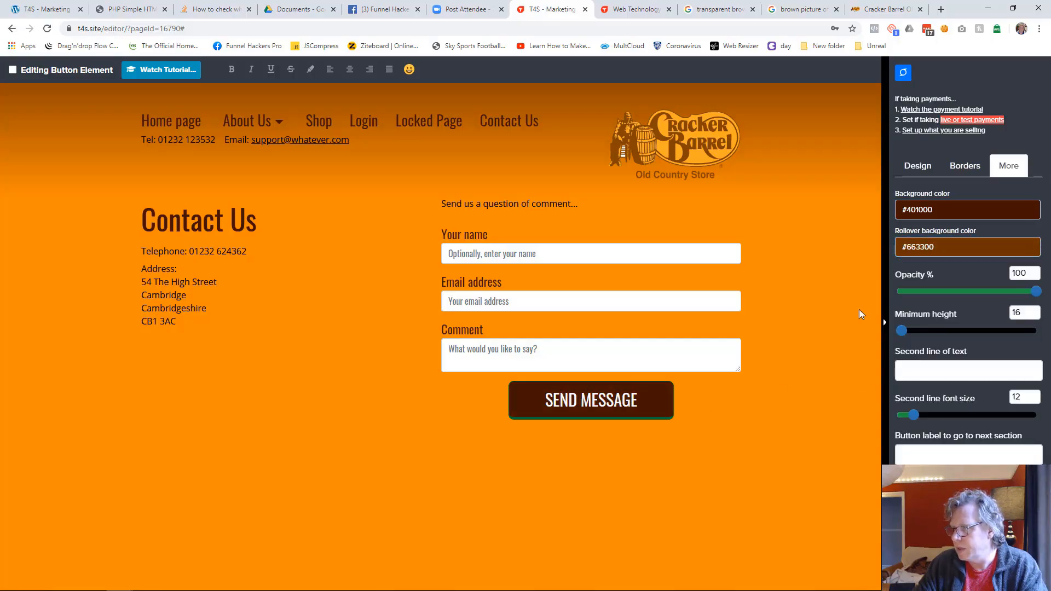
Step: Set the form button's border colour to #000000
{"action": "left_click", "coordinate": [955, 170]}
{"action": "left_click", "coordinate": [933, 210]}
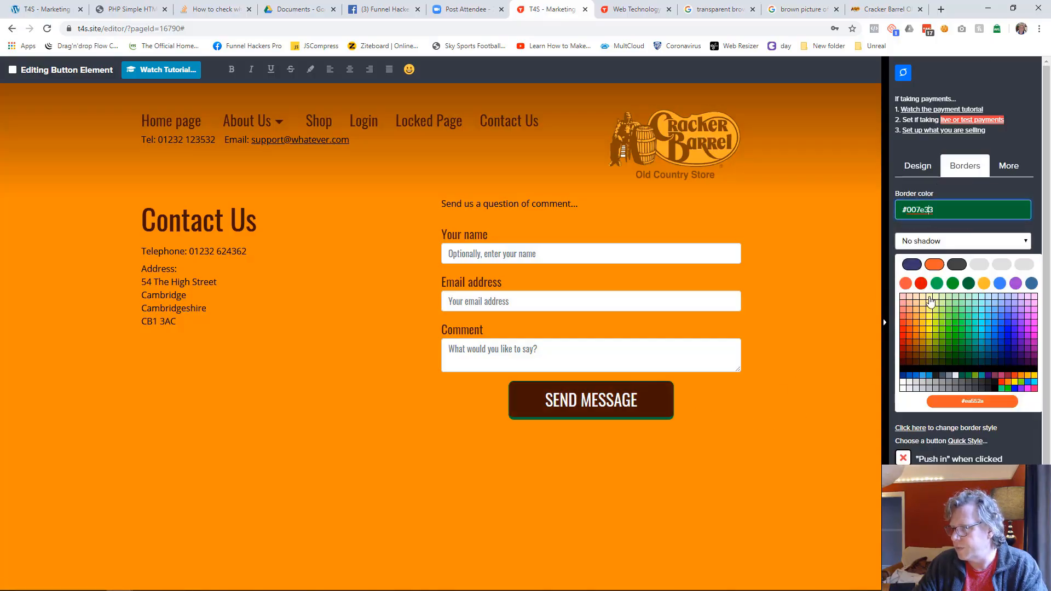
{"action": "left_click", "coordinate": [904, 374]}
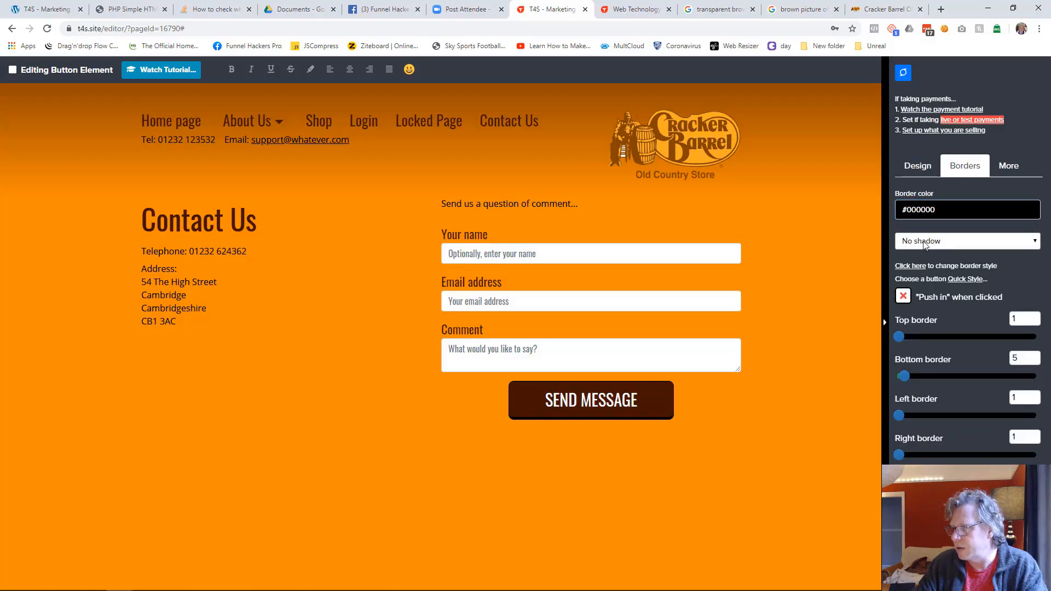
Step: Try the Large glow shadow on the form button, return it to No shadow, and enable "Push in" when clicked
{"action": "left_click", "coordinate": [964, 241]}
{"action": "left_click", "coordinate": [924, 317]}
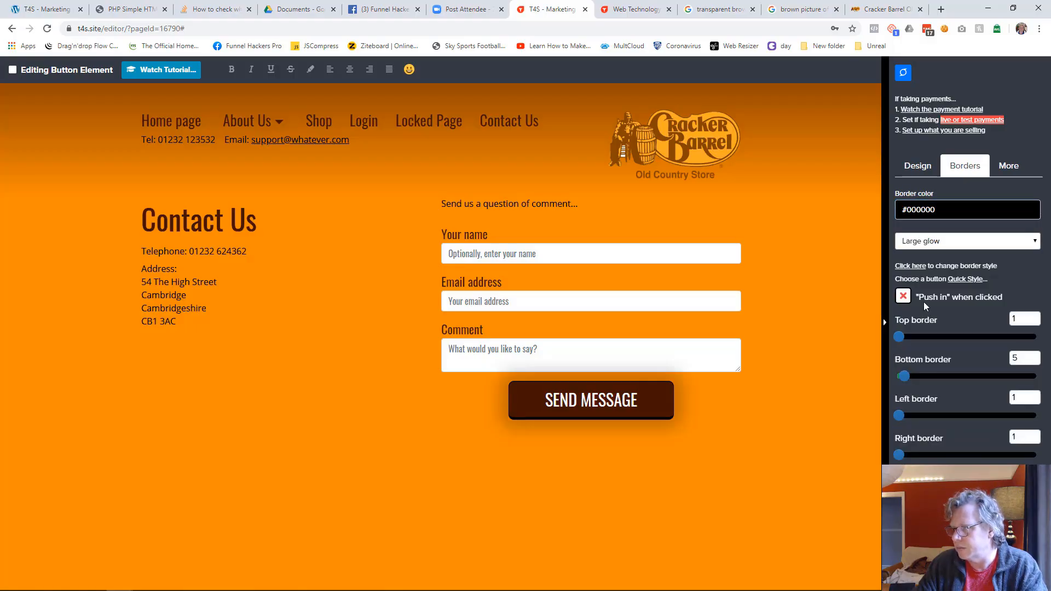
{"action": "left_click", "coordinate": [931, 241]}
{"action": "left_click", "coordinate": [932, 255]}
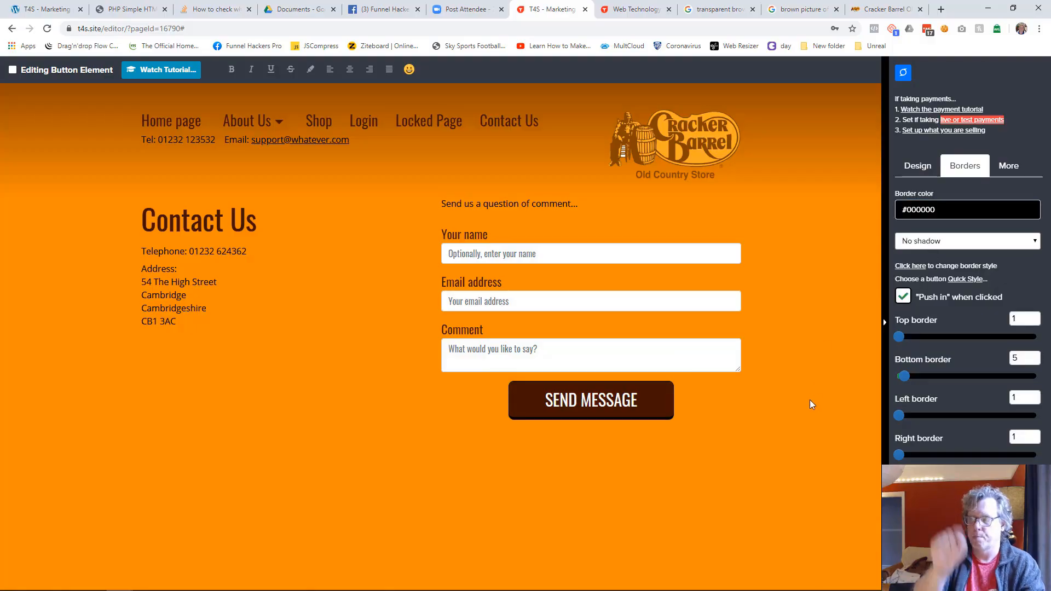
Step: Lower the contact form level with the telephone line, widen its column towards the address, and save the page
{"action": "left_click", "coordinate": [801, 416]}
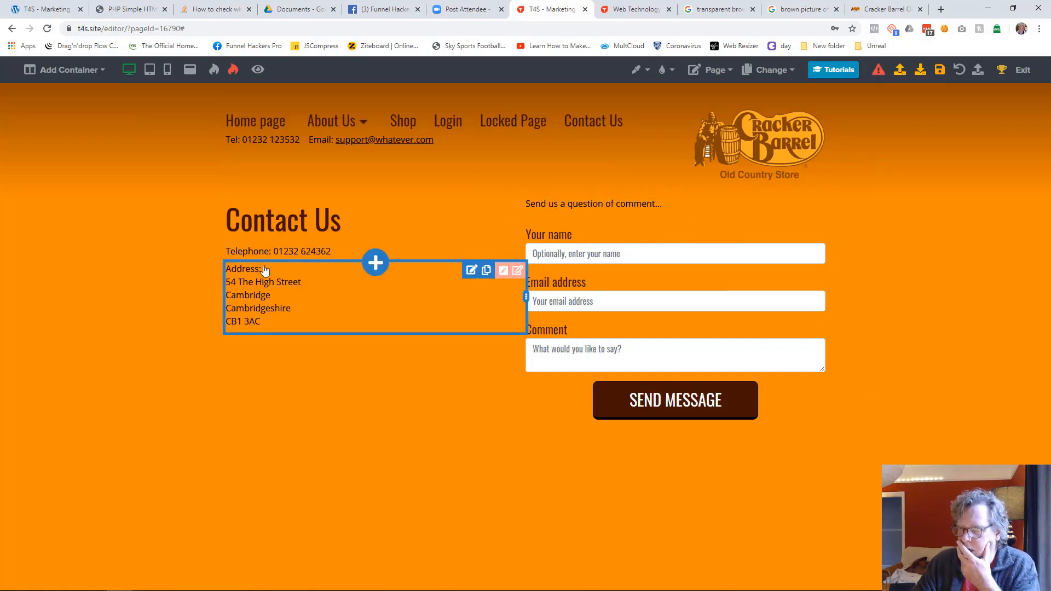
{"action": "left_click_drag", "start_coordinate": [549, 206], "coordinate": [548, 255]}
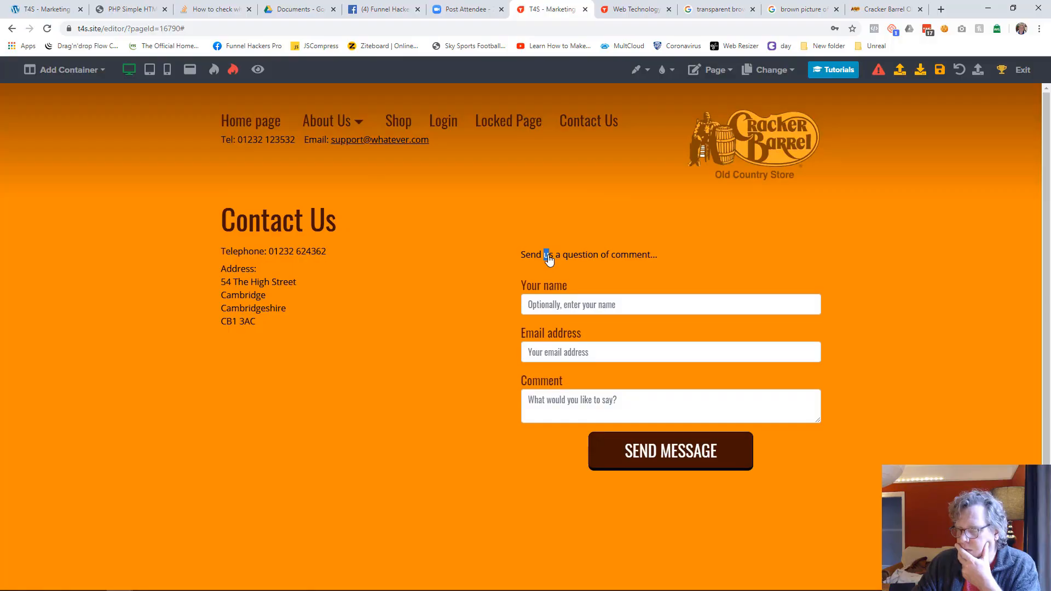
{"action": "left_click", "coordinate": [142, 333]}
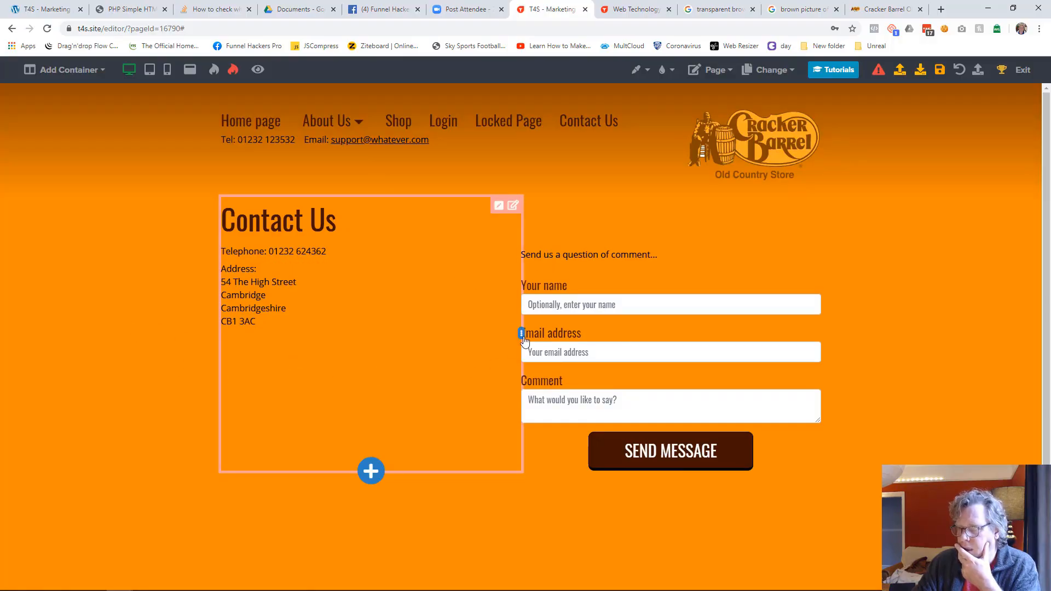
{"action": "left_click_drag", "start_coordinate": [524, 334], "coordinate": [390, 334]}
{"action": "left_click_drag", "start_coordinate": [436, 263], "coordinate": [436, 259]}
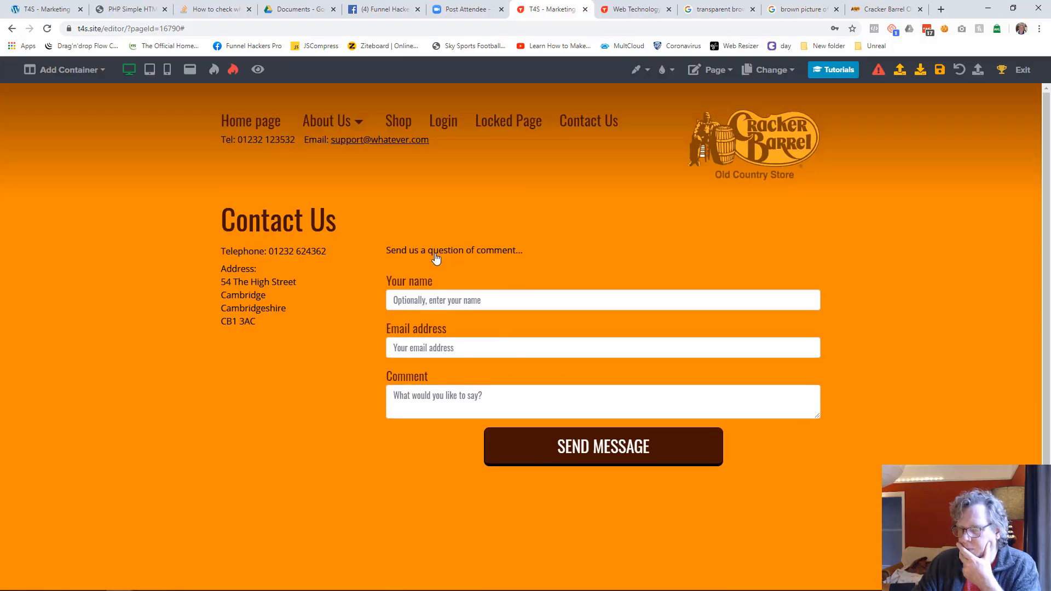
{"action": "left_click", "coordinate": [940, 70]}
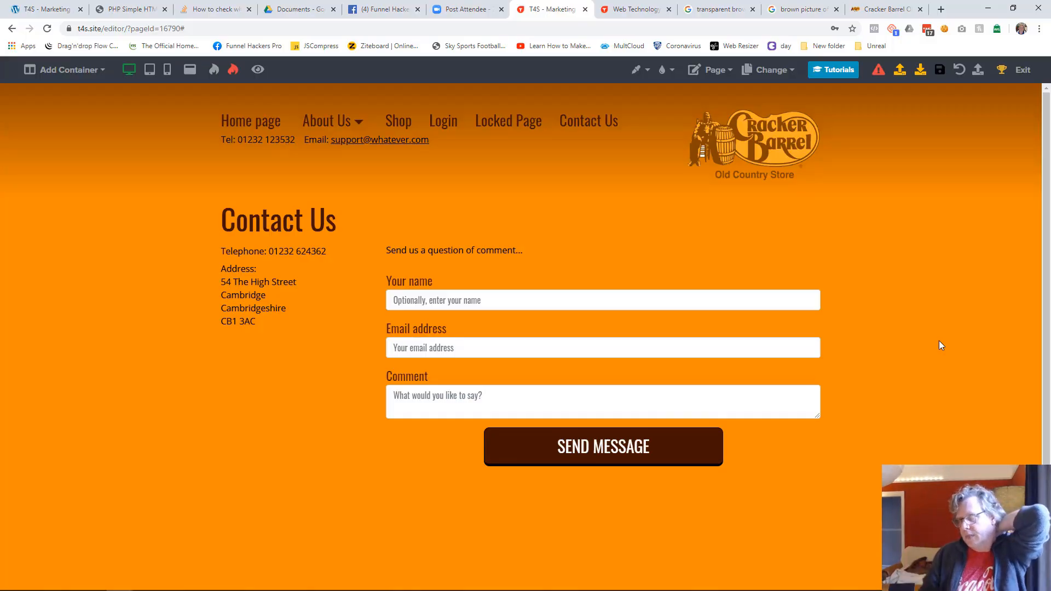
Step: Switch to the Shop page and add a one-column container to it
{"action": "left_click", "coordinate": [790, 77]}
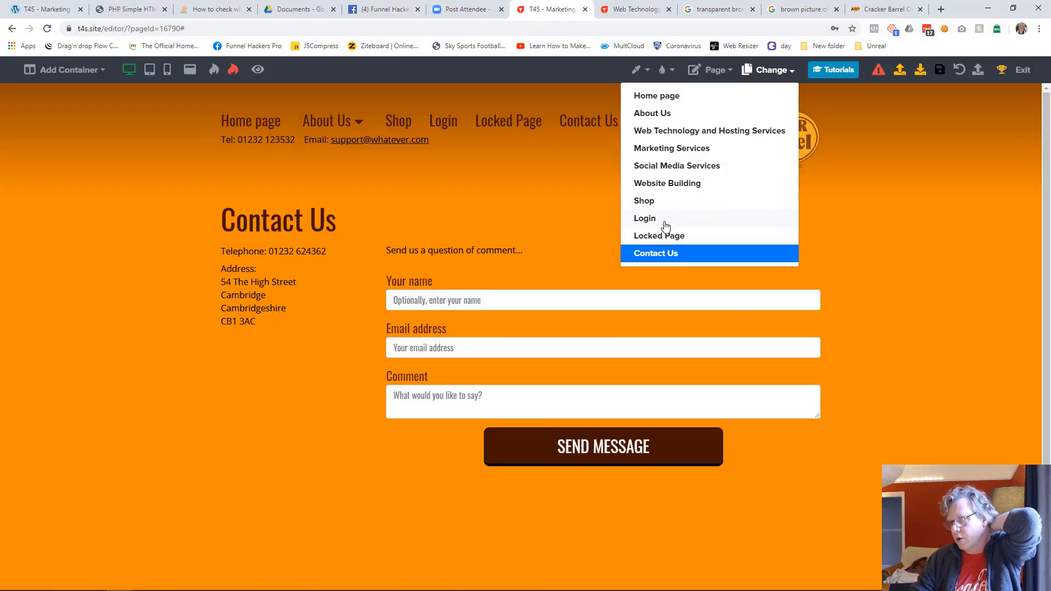
{"action": "left_click", "coordinate": [664, 202]}
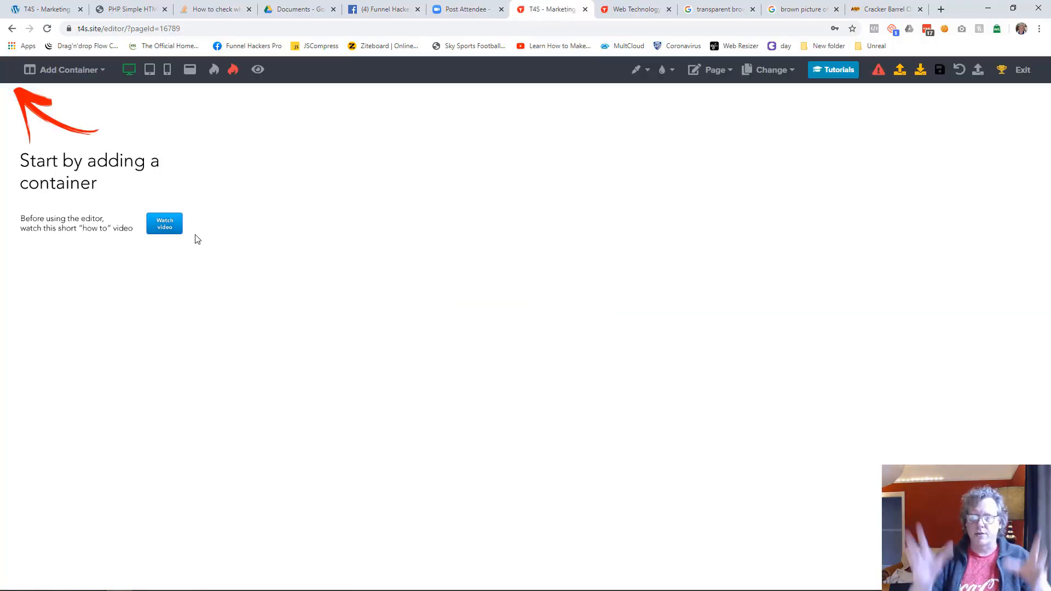
{"action": "left_click", "coordinate": [100, 72]}
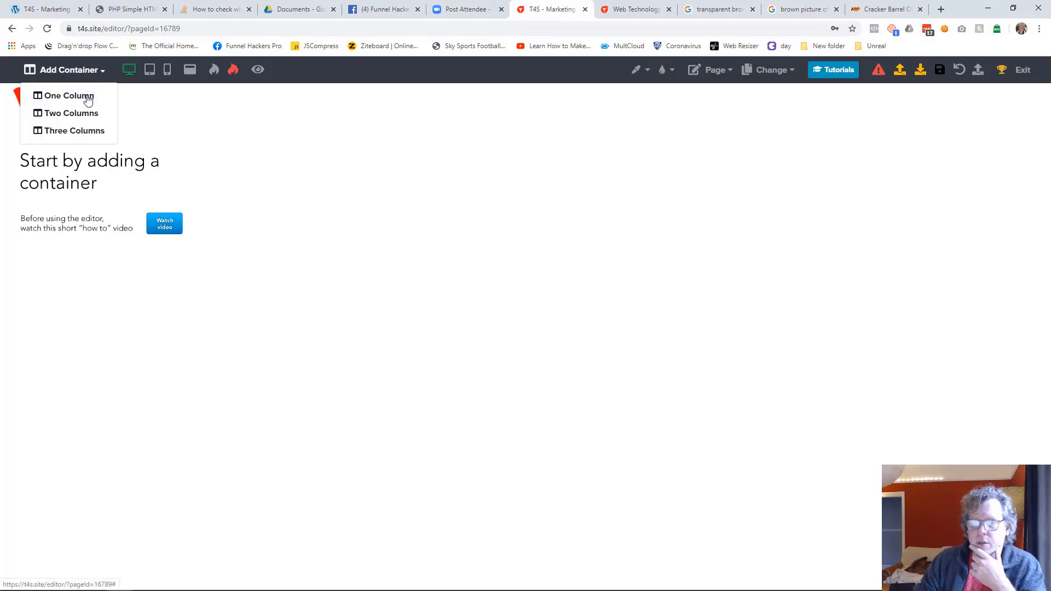
{"action": "left_click", "coordinate": [83, 95]}
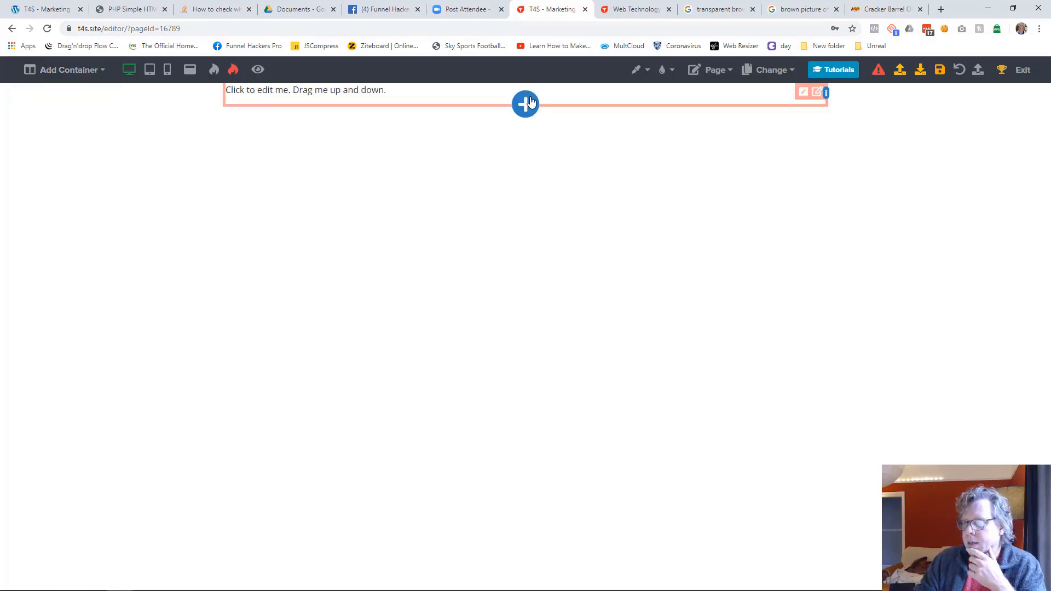
Step: Insert the saved "Website Header" content into the Shop page
{"action": "left_click", "coordinate": [526, 105]}
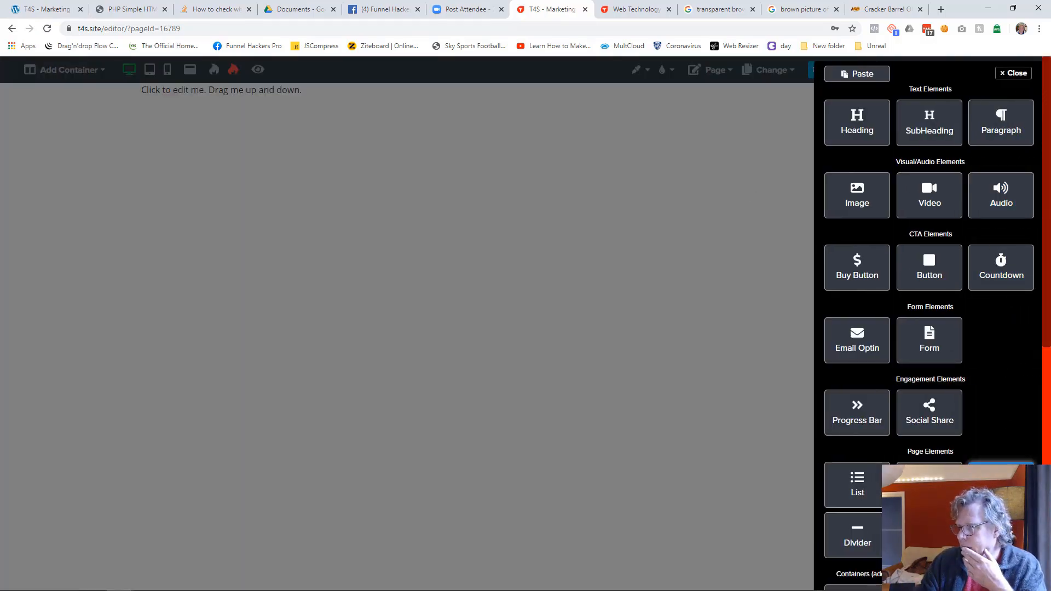
{"action": "scroll", "coordinate": [1001, 476], "scroll_direction": "down", "scroll_amount": 4}
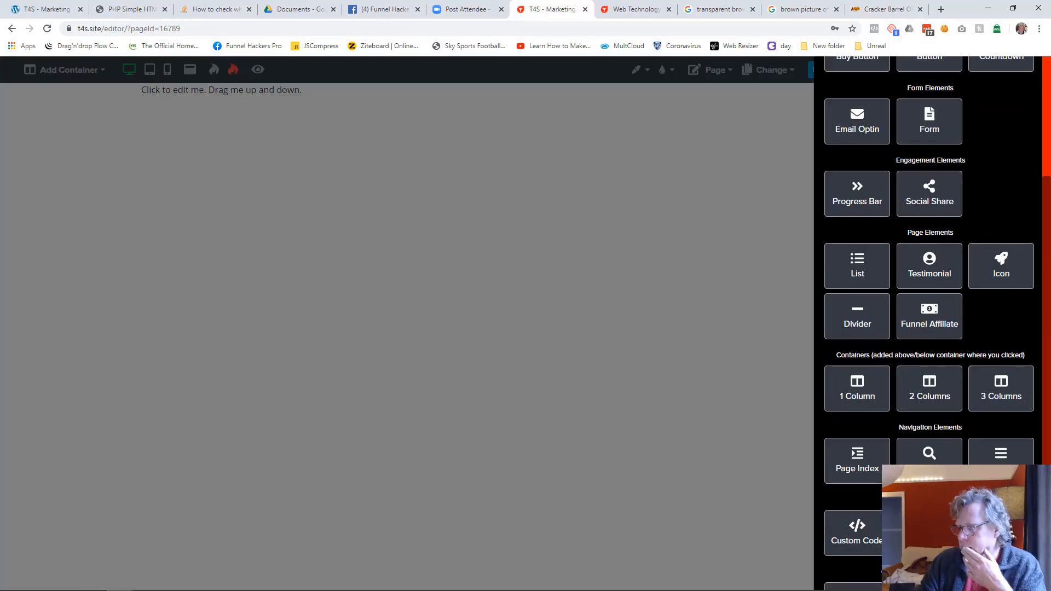
{"action": "left_click", "coordinate": [931, 533]}
{"action": "left_click", "coordinate": [393, 304]}
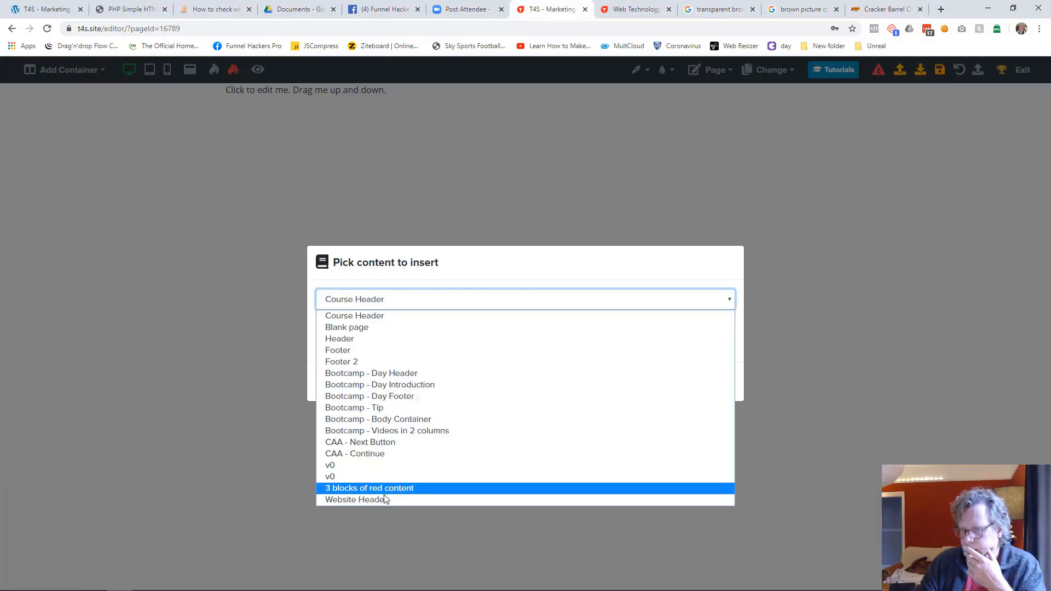
{"action": "left_click", "coordinate": [355, 500]}
{"action": "left_click", "coordinate": [651, 388]}
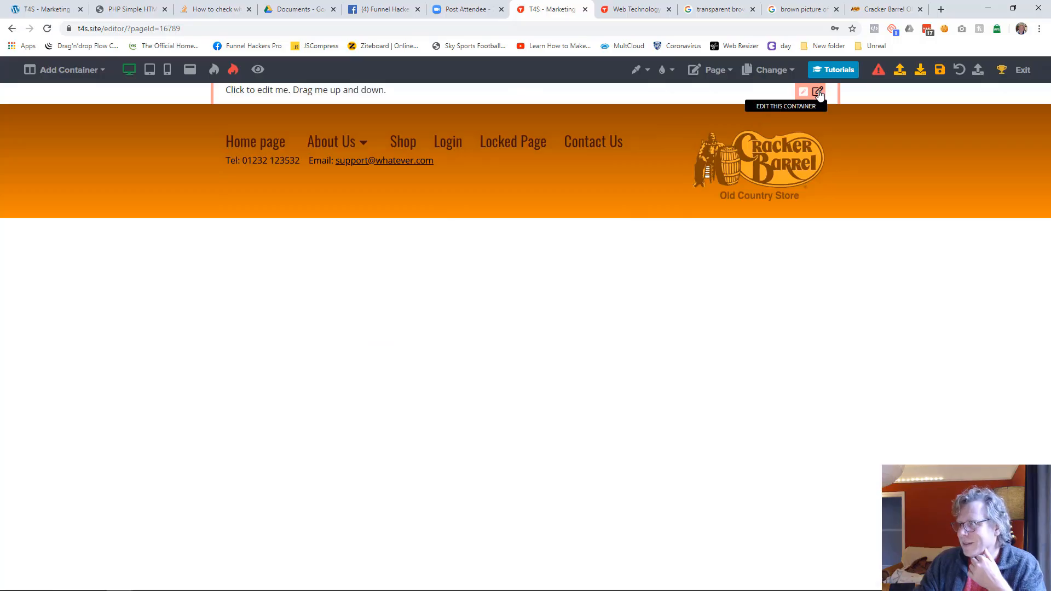
Step: Delete the placeholder container above the Shop page's header
{"action": "left_click", "coordinate": [818, 92]}
{"action": "left_click", "coordinate": [961, 76]}
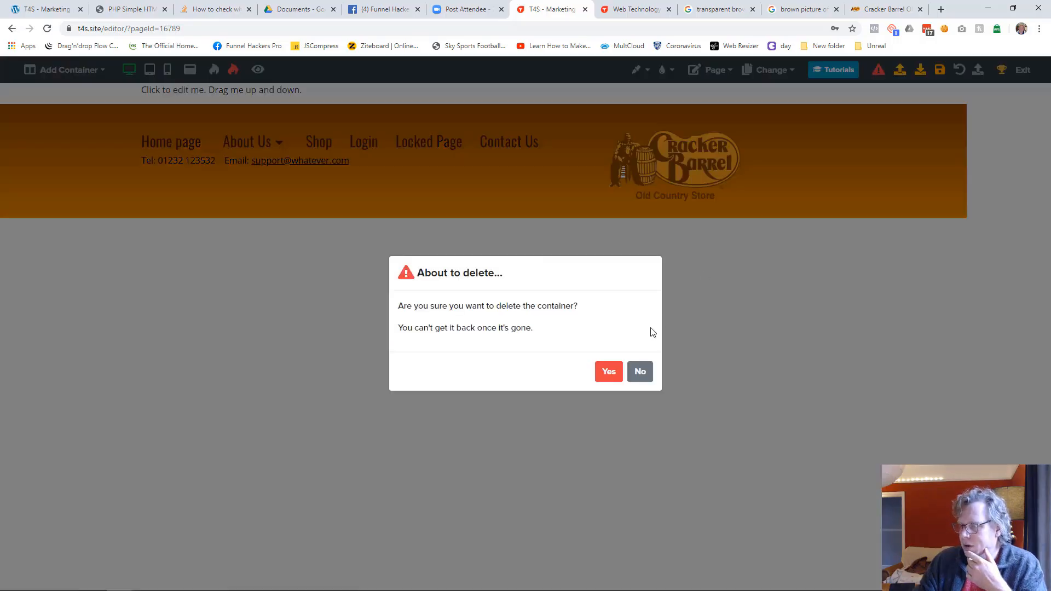
{"action": "left_click", "coordinate": [606, 374]}
Step: Set the Shop page's background colour to the orange that matches the bottom of the header
{"action": "left_click", "coordinate": [729, 72]}
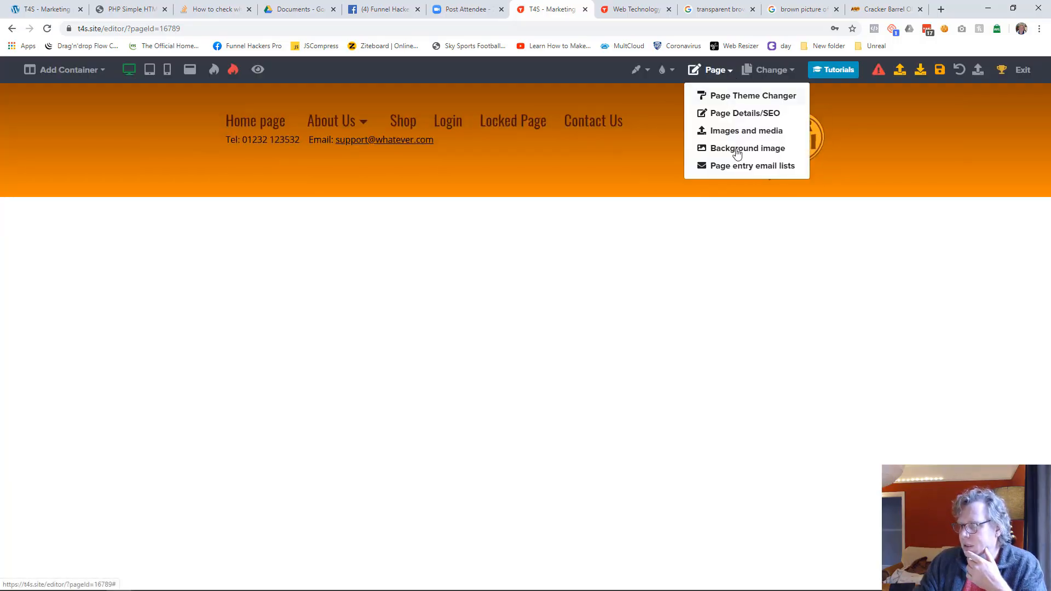
{"action": "left_click", "coordinate": [646, 70]}
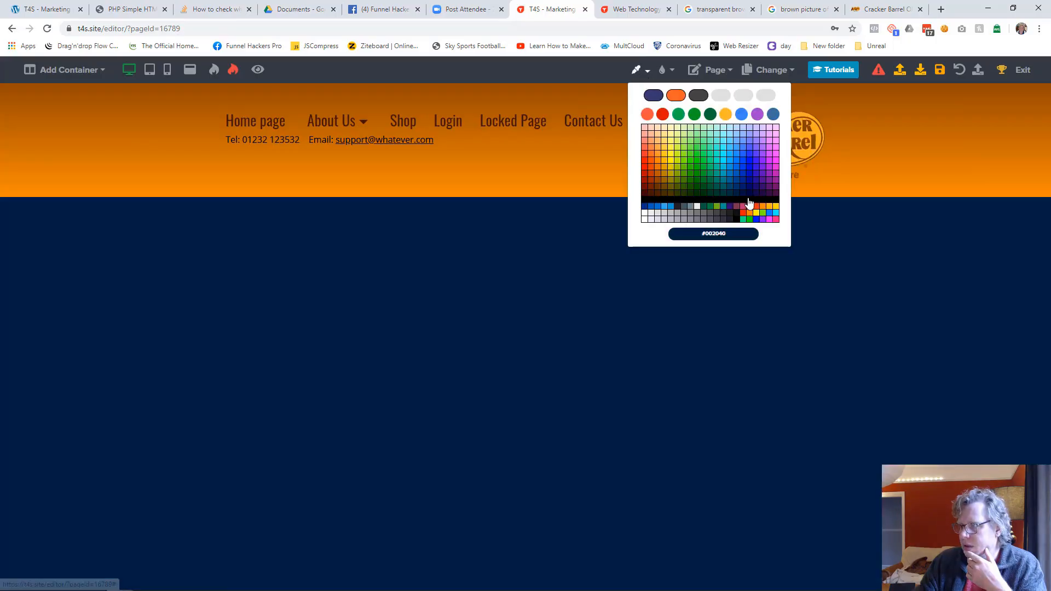
{"action": "left_click", "coordinate": [766, 211]}
Step: Add a one-column container below the header and replace its placeholder text with "Shop"
{"action": "left_click", "coordinate": [65, 70]}
{"action": "left_click", "coordinate": [65, 95]}
{"action": "left_click", "coordinate": [298, 213]}
{"action": "key", "text": "ctrl+a"}
{"action": "type", "text": "Shop - "}
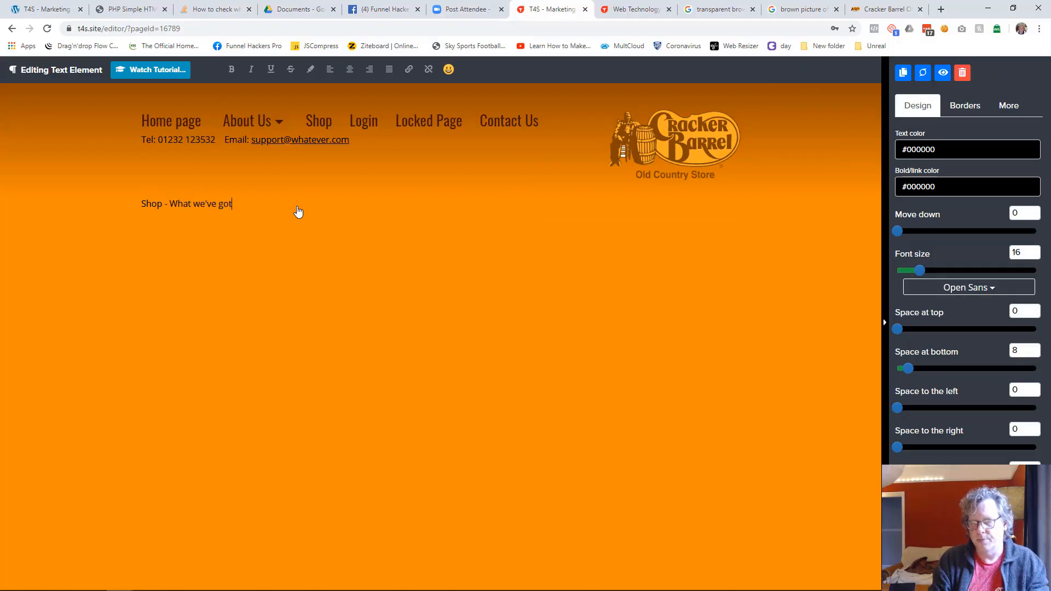
{"action": "type", "text": "What we've got!"}
{"action": "key", "text": "ctrl+shift+Left"}
{"action": "key", "text": "ctrl+shift+Left"}
{"action": "key", "text": "ctrl+shift+Left"}
{"action": "key", "text": "BackSpace"}
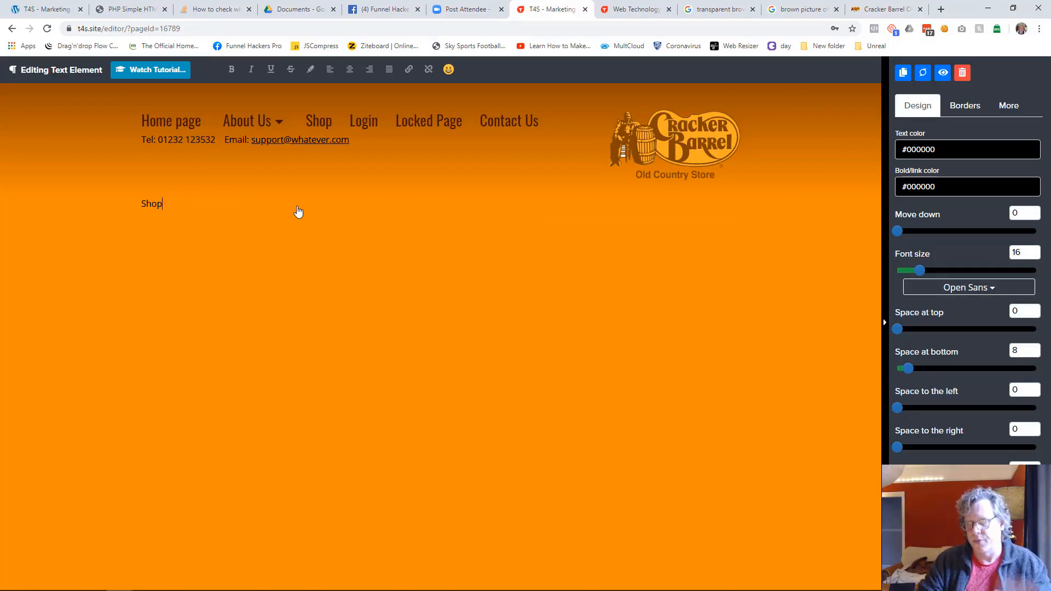
Step: Set the "Shop" text to the Oswald font and colour #401000, and enlarge it to title size
{"action": "left_click", "coordinate": [964, 294]}
{"action": "left_click", "coordinate": [932, 441]}
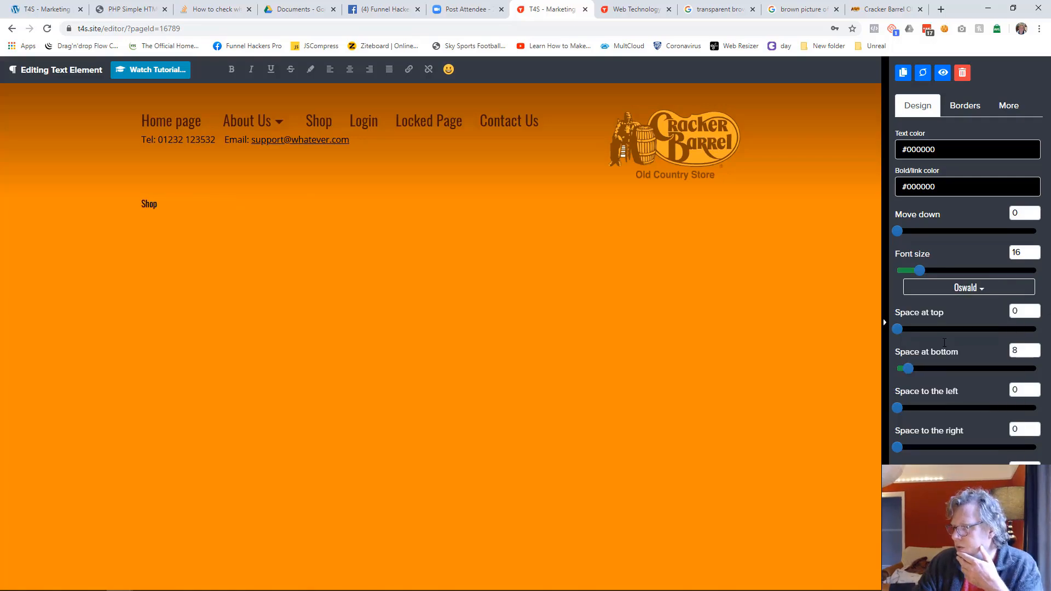
{"action": "left_click", "coordinate": [937, 152]}
{"action": "left_click", "coordinate": [914, 312]}
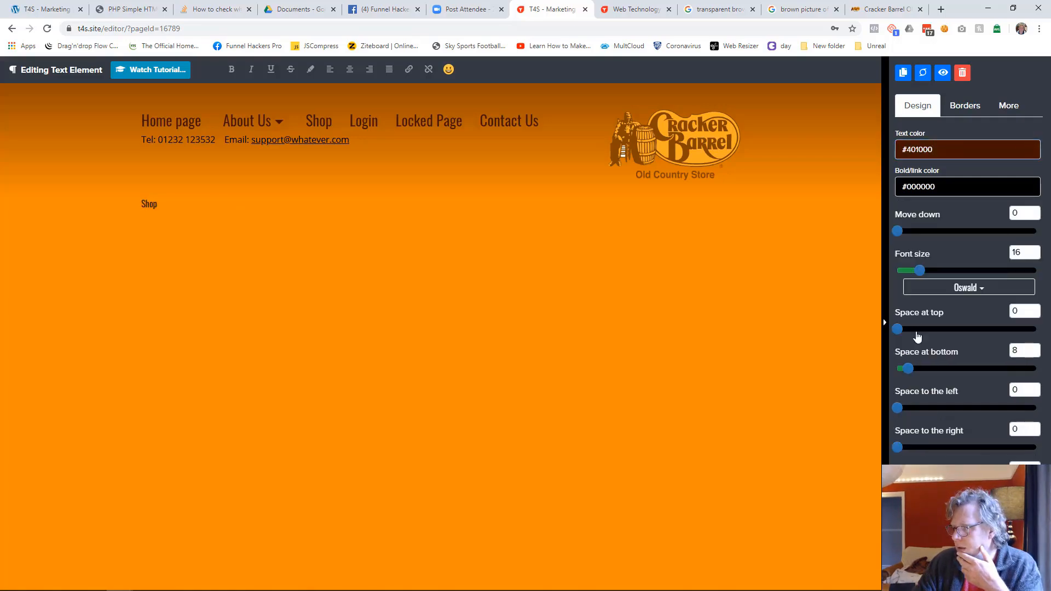
{"action": "left_click_drag", "start_coordinate": [923, 270], "coordinate": [974, 271]}
{"action": "left_click", "coordinate": [340, 319]}
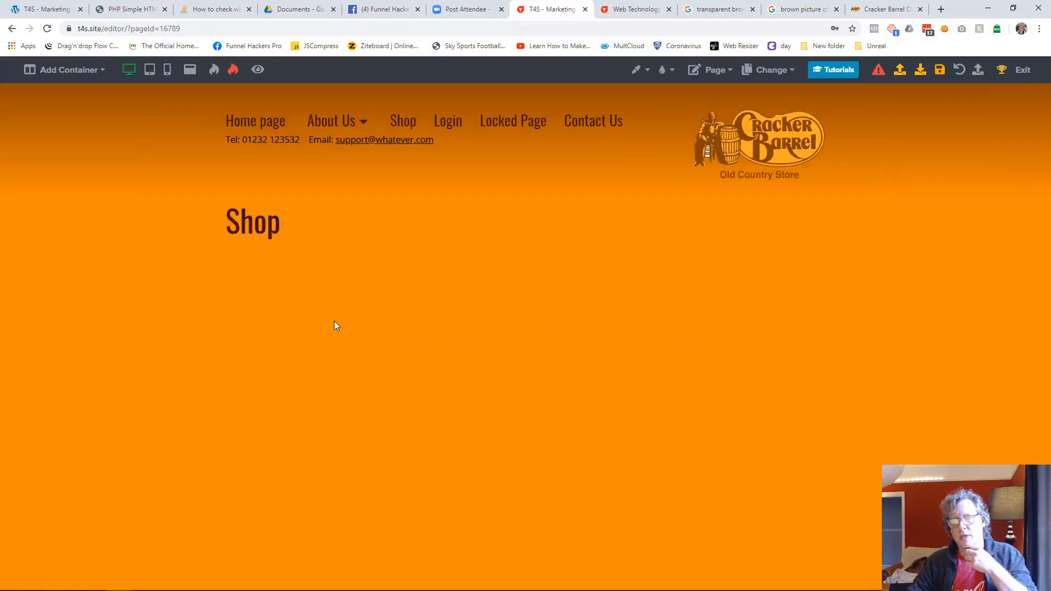
Step: Add a three-column container below the Shop title, with an image and a subheading in its first column
{"action": "left_click", "coordinate": [91, 72]}
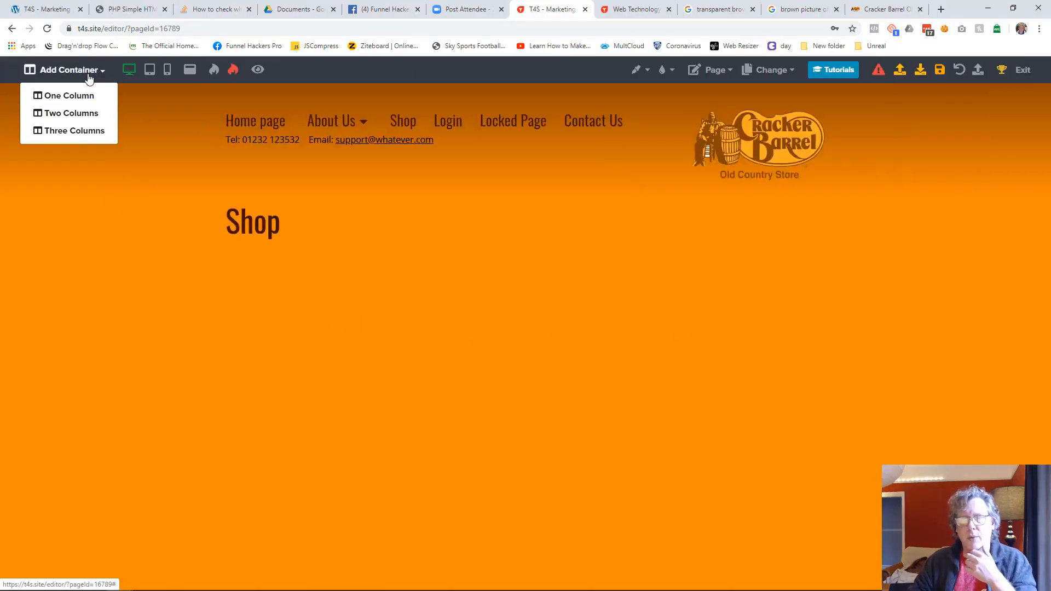
{"action": "left_click", "coordinate": [84, 130]}
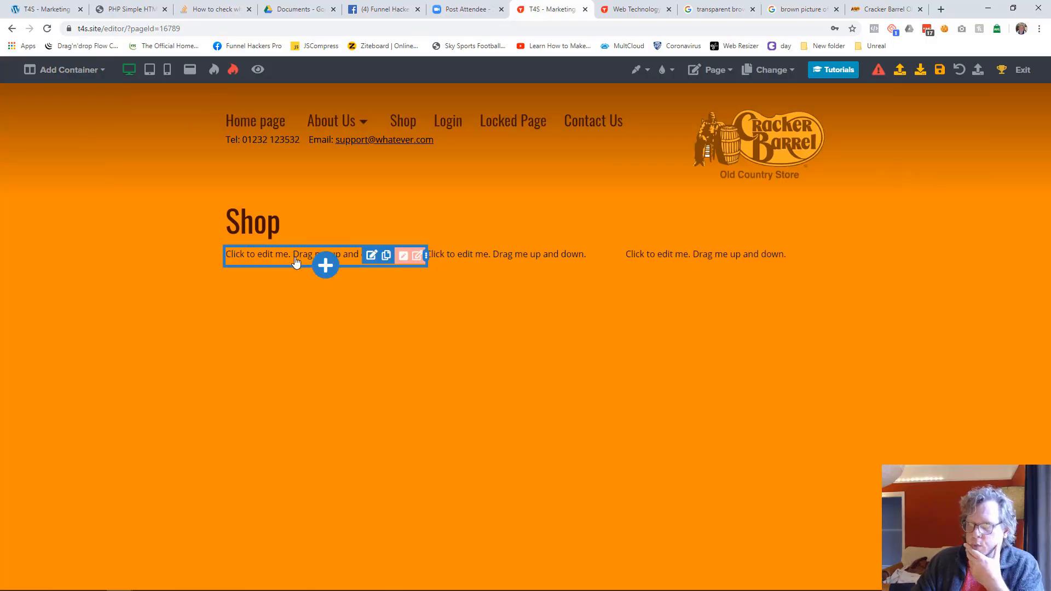
{"action": "left_click", "coordinate": [325, 265]}
{"action": "left_click", "coordinate": [866, 202]}
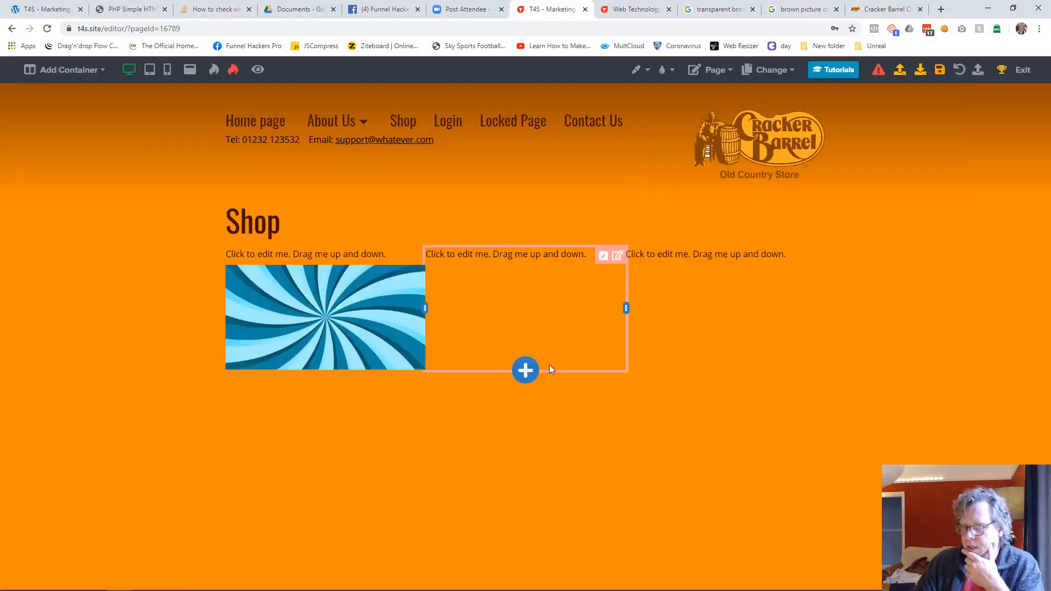
{"action": "left_click", "coordinate": [325, 370]}
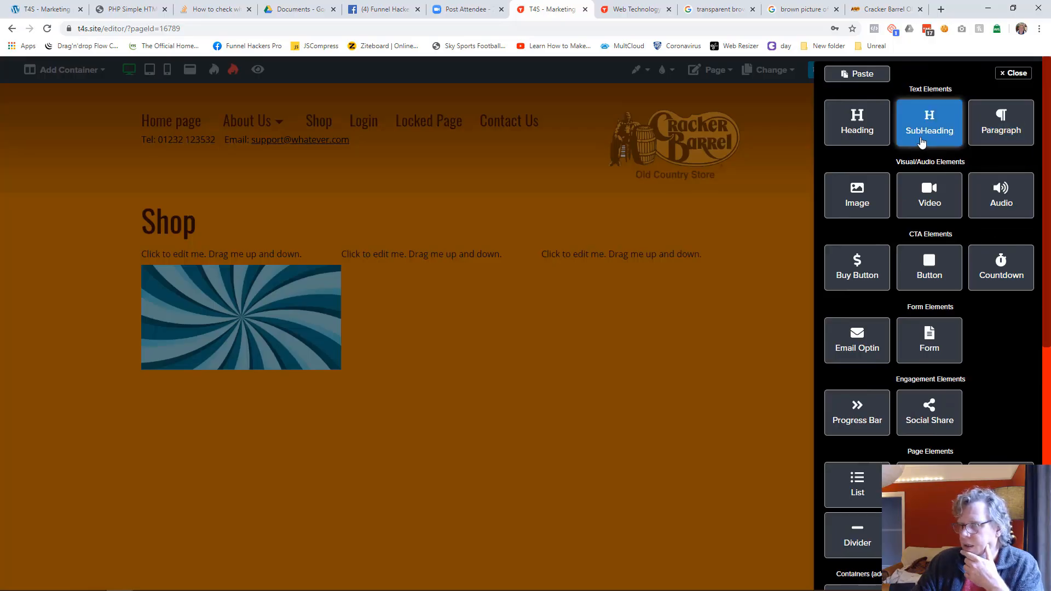
{"action": "left_click", "coordinate": [922, 142]}
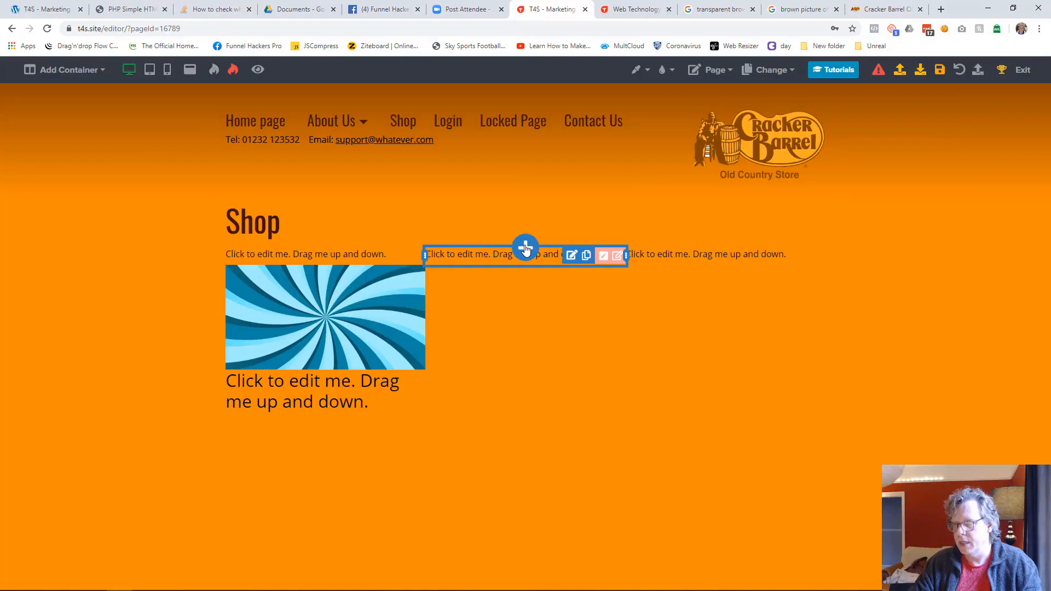
Step: Add a heading element above the existing Shop title and set its text to "Shop"
{"action": "left_click", "coordinate": [525, 249]}
{"action": "left_click", "coordinate": [520, 341]}
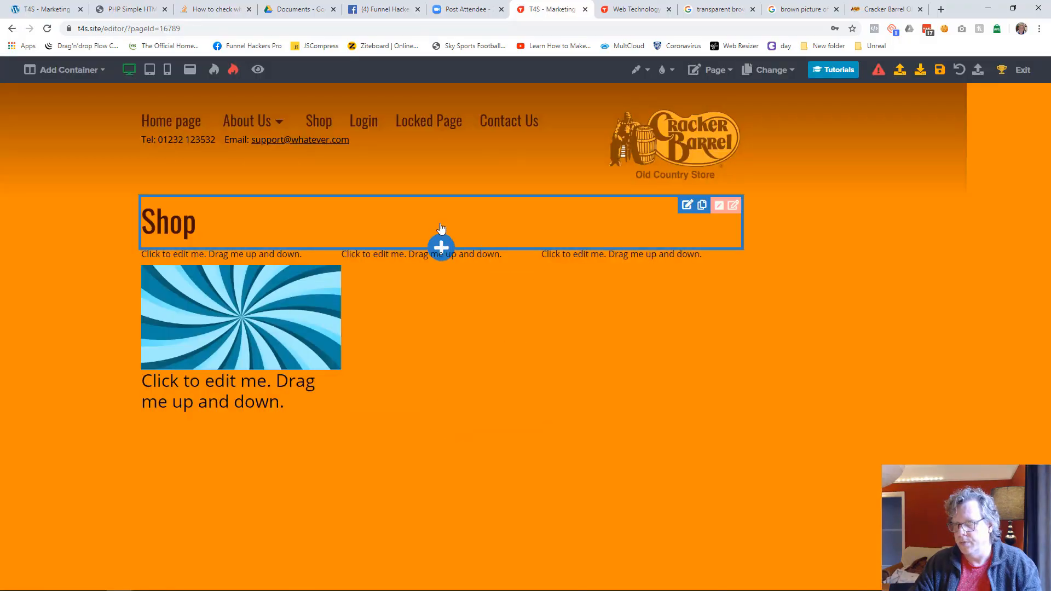
{"action": "left_click", "coordinate": [443, 240]}
{"action": "left_click", "coordinate": [858, 131]}
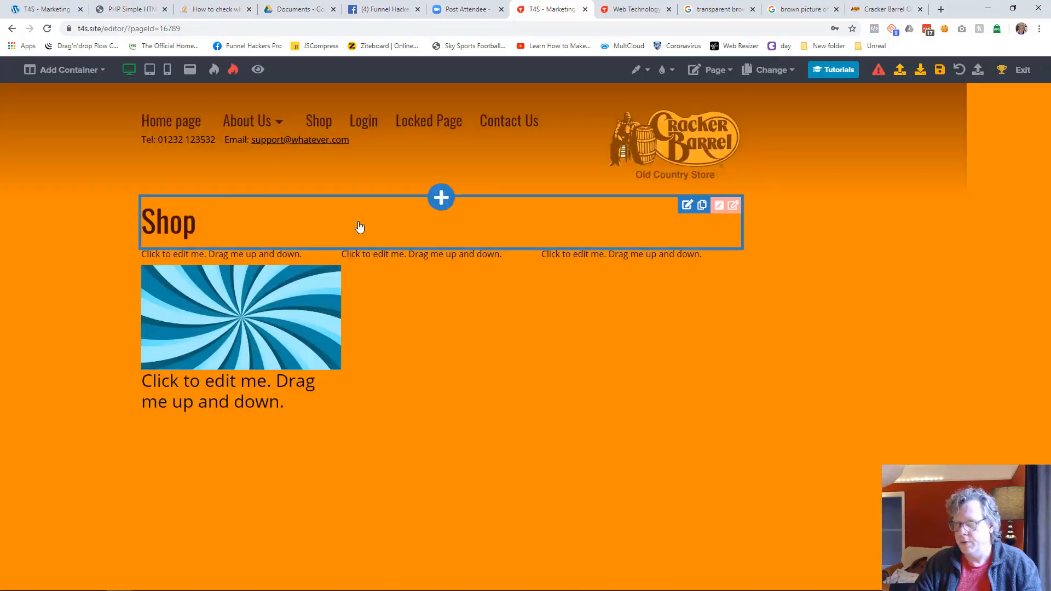
{"action": "left_click", "coordinate": [283, 256]}
{"action": "left_click", "coordinate": [283, 219]}
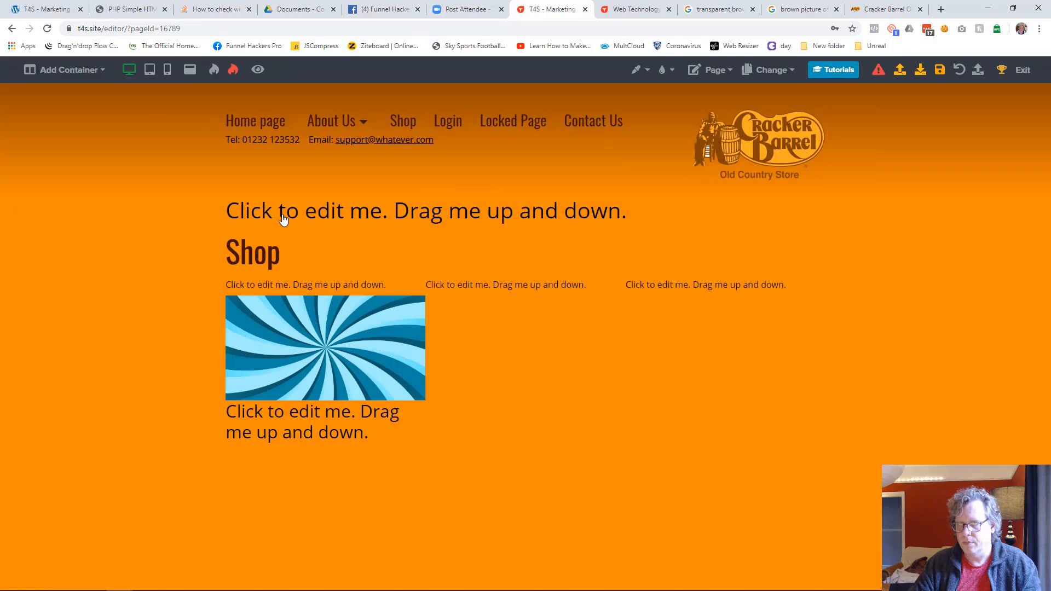
{"action": "left_click", "coordinate": [296, 216]}
{"action": "key", "text": "ctrl+a"}
{"action": "type", "text": "Shop"}
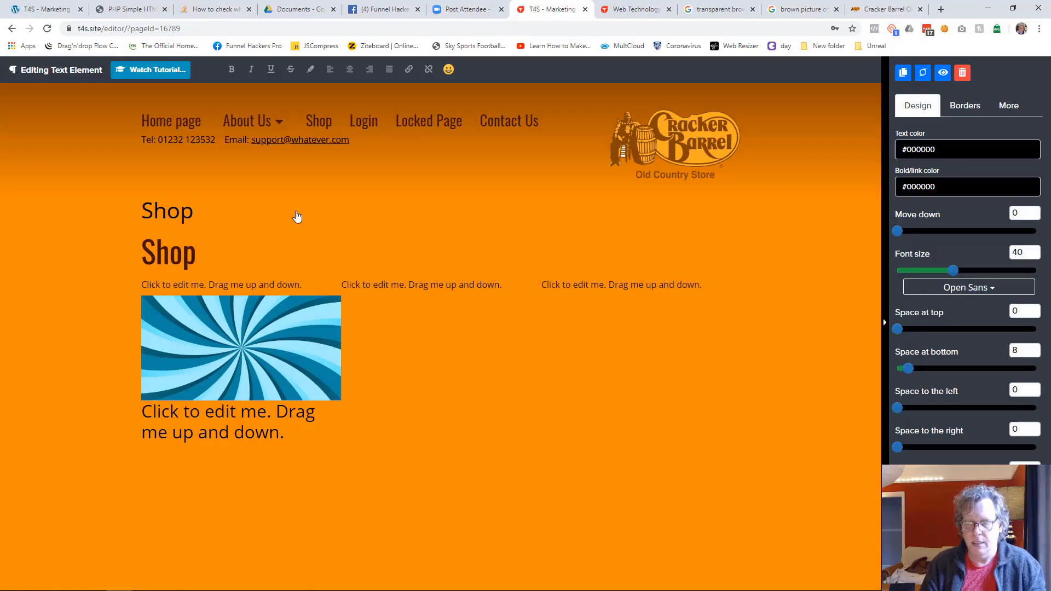
{"action": "type", "text": "Web Technolo"}
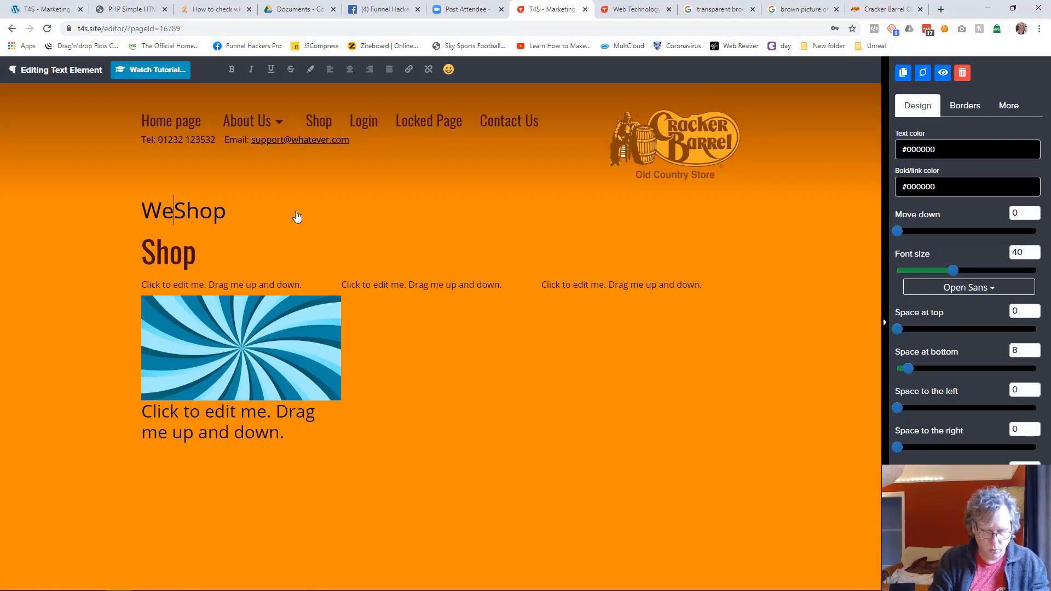
{"action": "type", "text": "gy Solutiopns"}
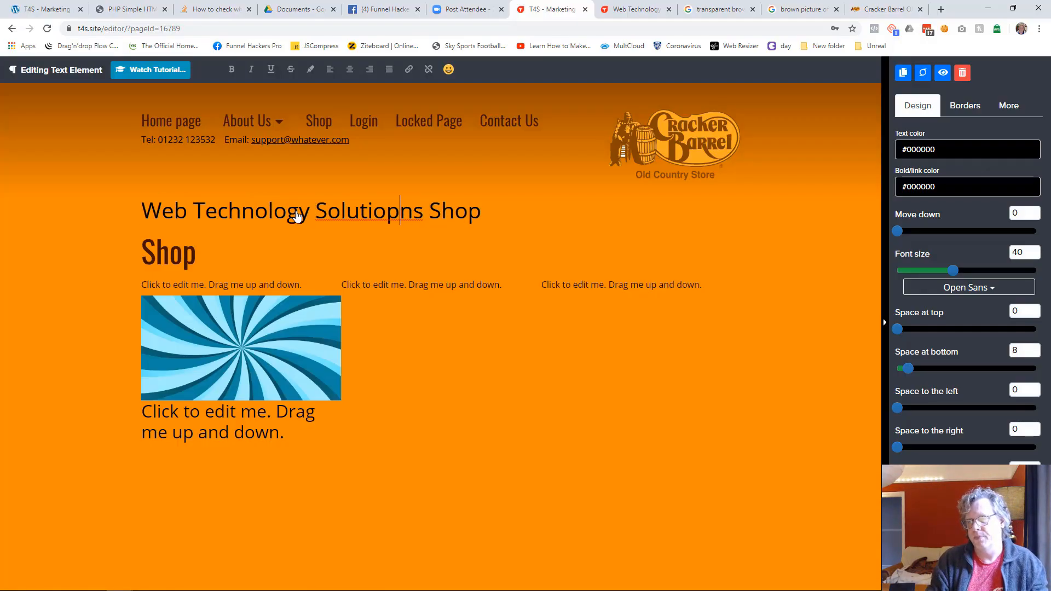
Step: Try prefixing the new heading with "Web Technology Solutions", and remove the prefix
{"action": "key", "text": "BackSpace"}
{"action": "key", "text": "End"}
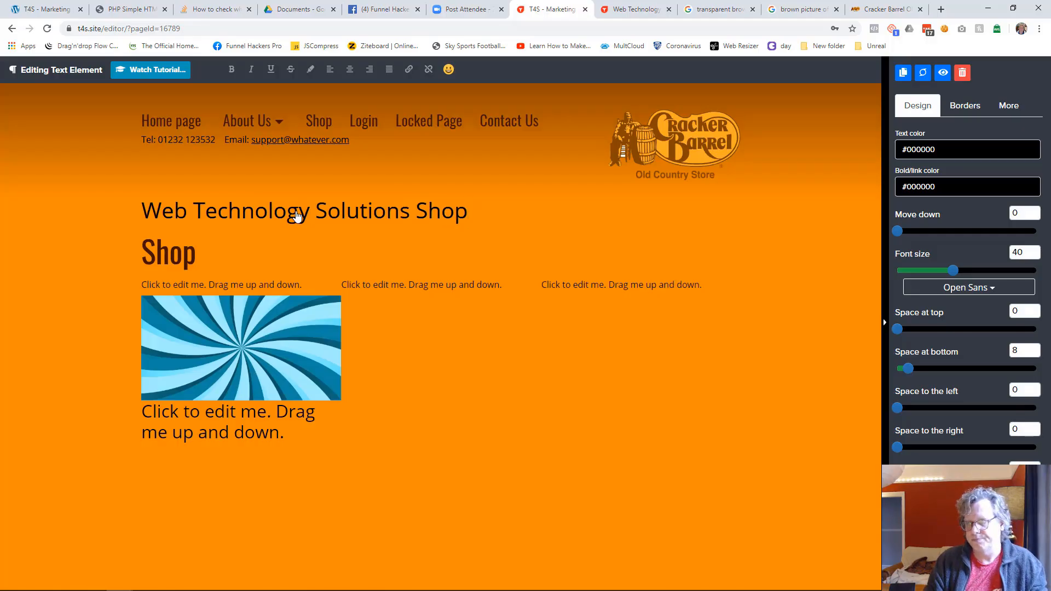
{"action": "key", "text": "shift+Home"}
{"action": "key", "text": "BackSpace"}
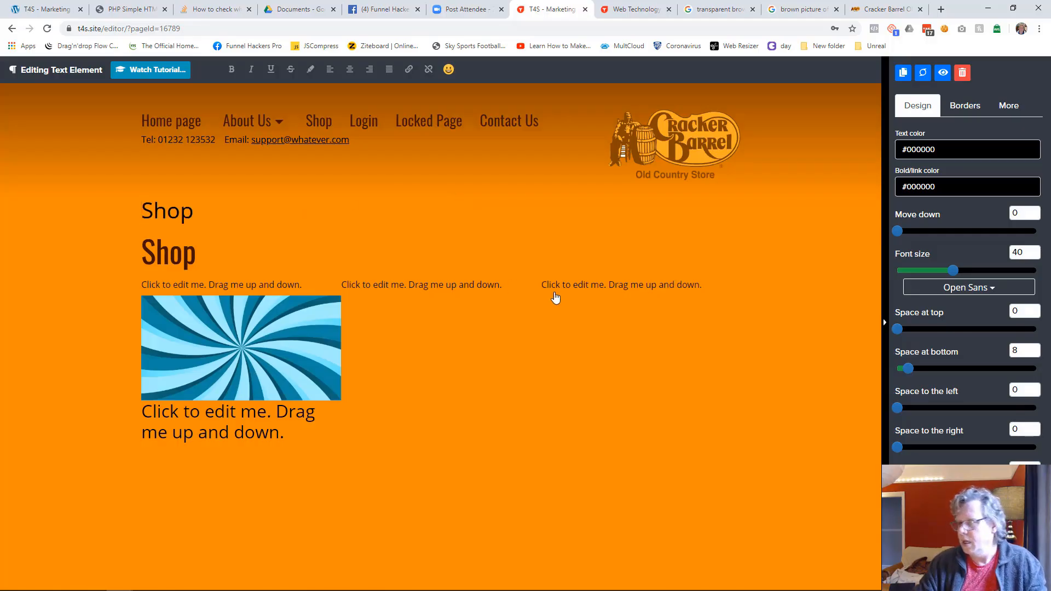
Step: Format the new upper "Shop" heading in Oswald with text colour #401000 and font size 63
{"action": "left_click", "coordinate": [972, 287]}
{"action": "left_click", "coordinate": [943, 442]}
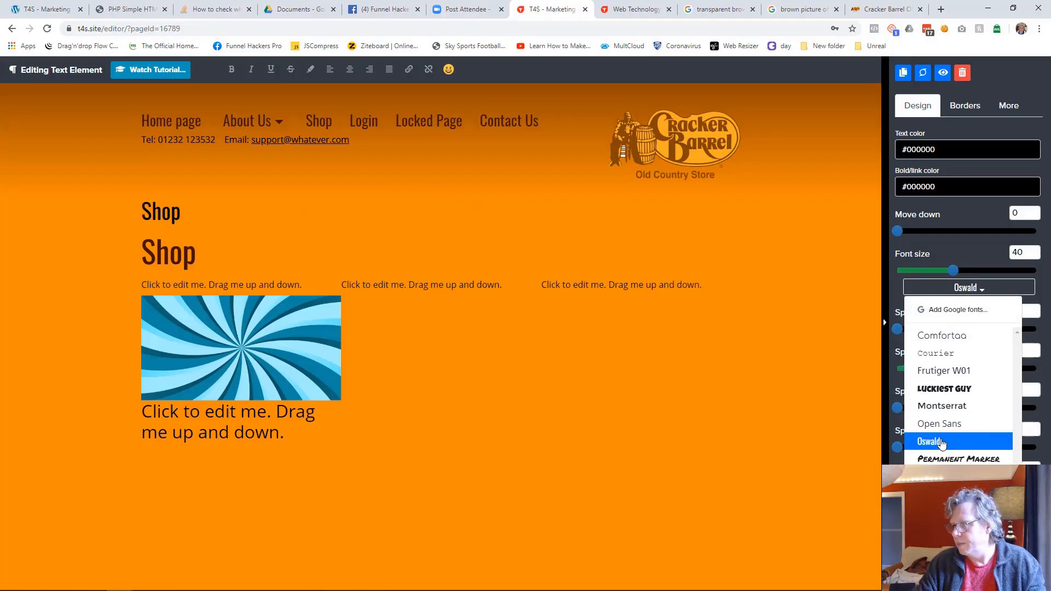
{"action": "left_click", "coordinate": [924, 158]}
{"action": "left_click", "coordinate": [910, 316]}
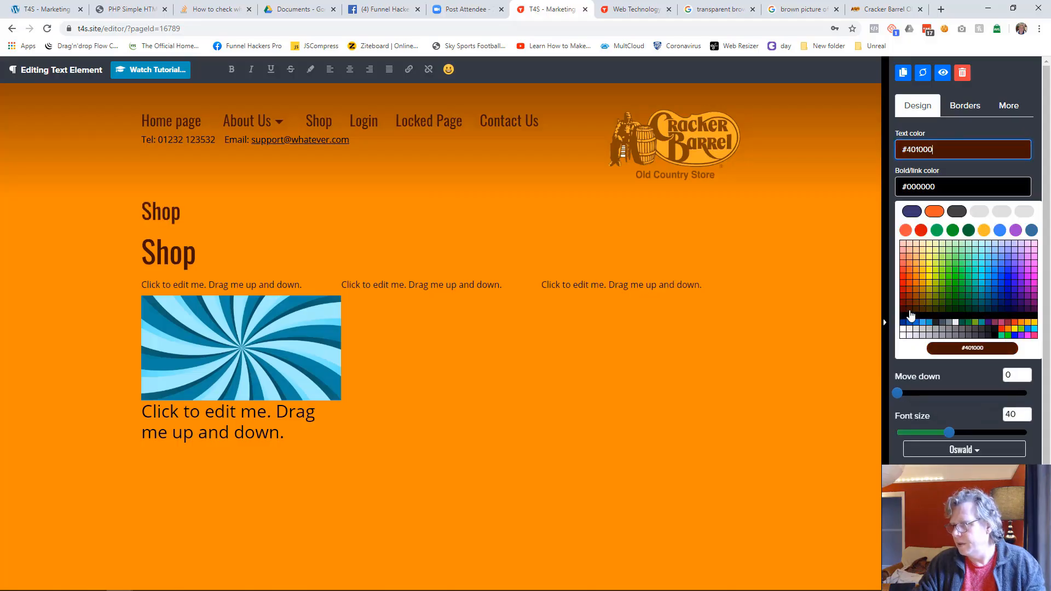
{"action": "left_click_drag", "start_coordinate": [956, 272], "coordinate": [986, 271]}
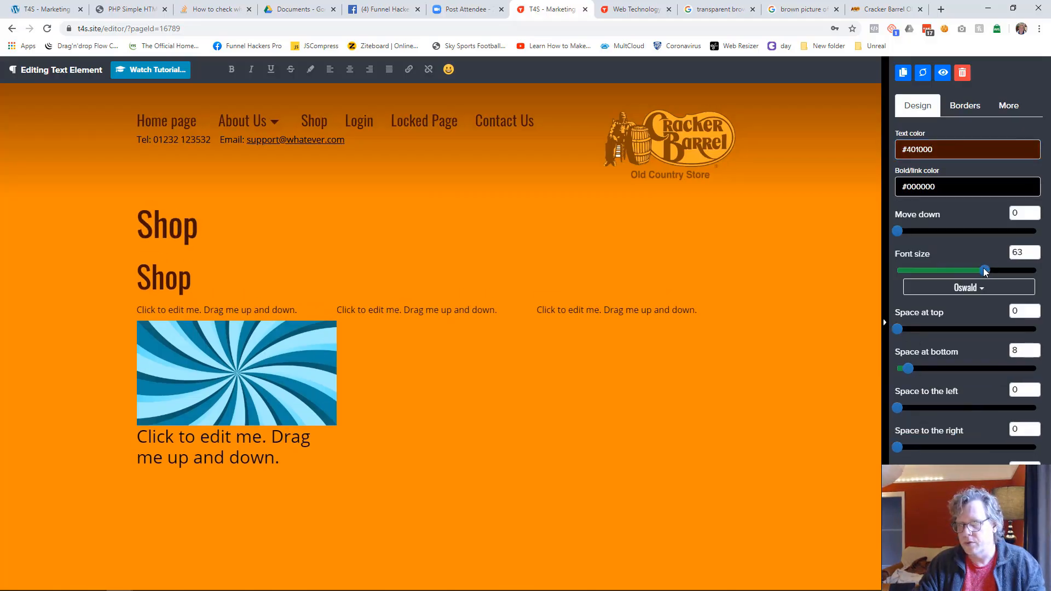
{"action": "left_click", "coordinate": [506, 471]}
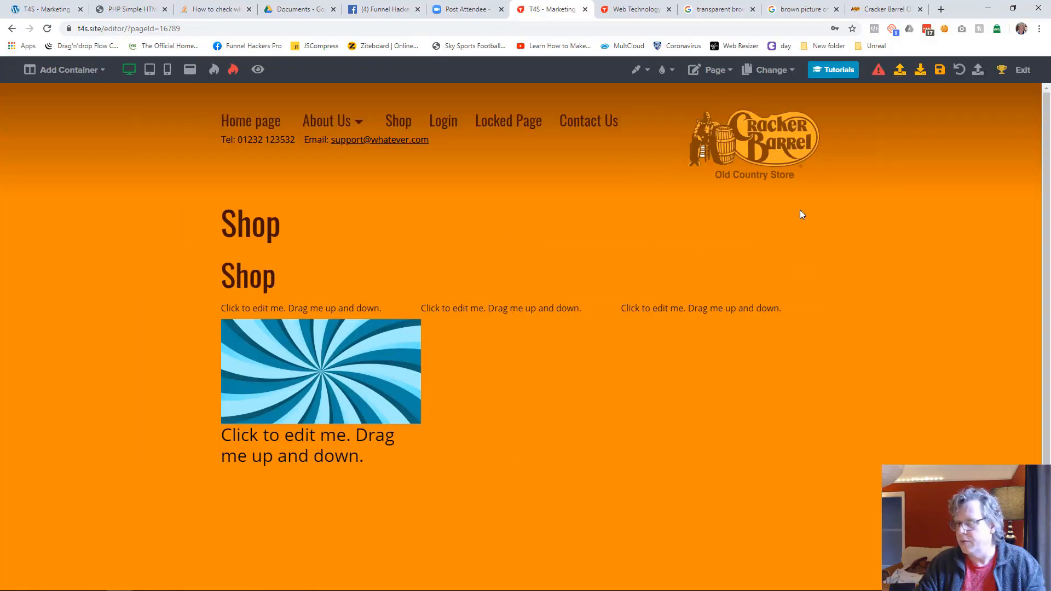
Step: Delete the older "Shop" title below the new heading
{"action": "left_click", "coordinate": [705, 274]}
{"action": "left_click", "coordinate": [962, 72]}
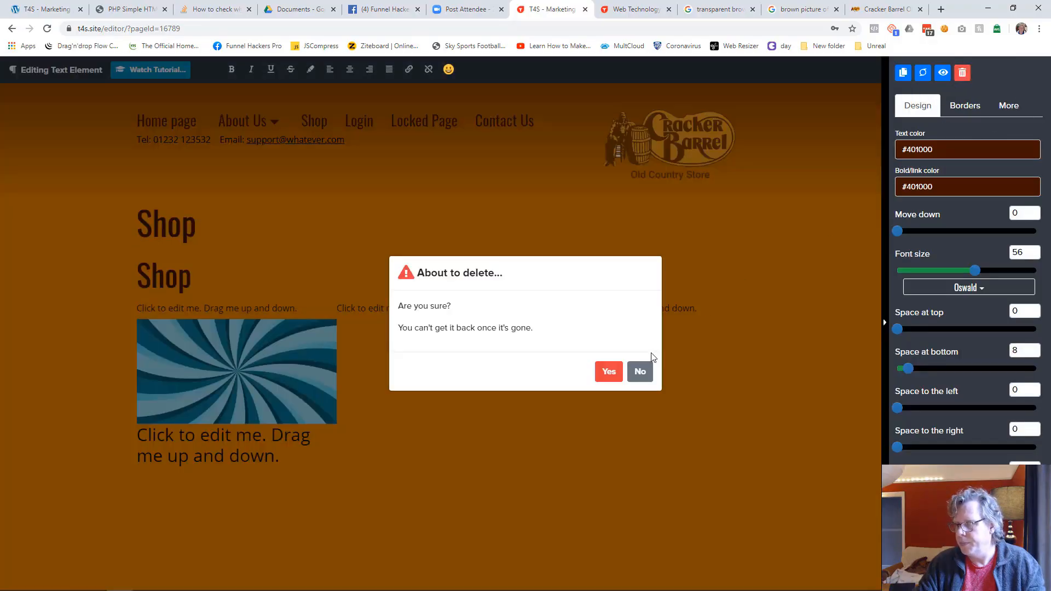
{"action": "left_click", "coordinate": [608, 371]}
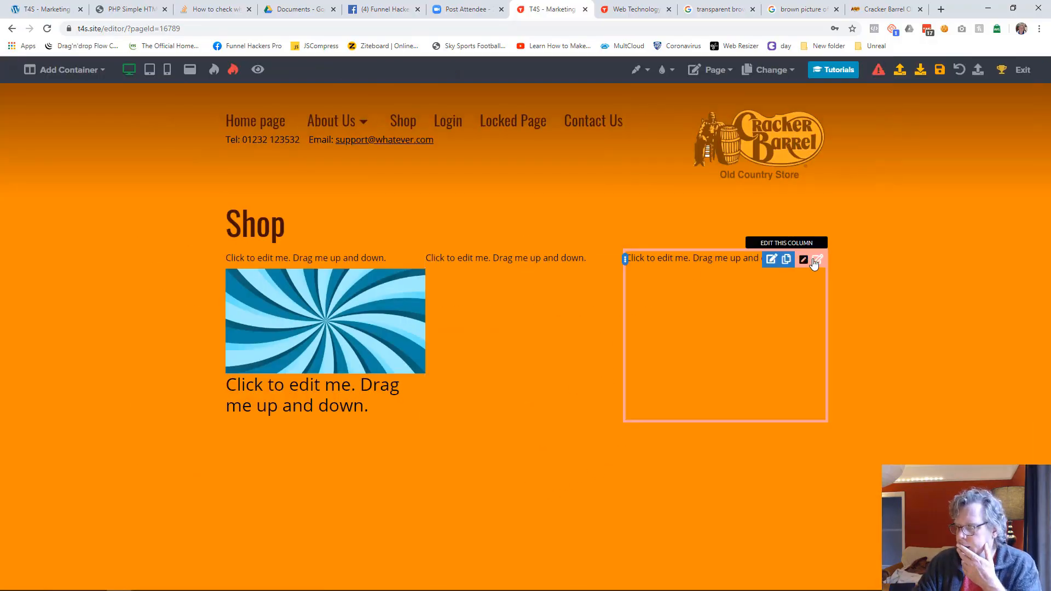
Step: Move the three-column container slightly down to leave a gap below the Shop heading
{"action": "left_click", "coordinate": [812, 258]}
{"action": "left_click_drag", "start_coordinate": [898, 154], "coordinate": [928, 157]}
{"action": "left_click", "coordinate": [780, 322]}
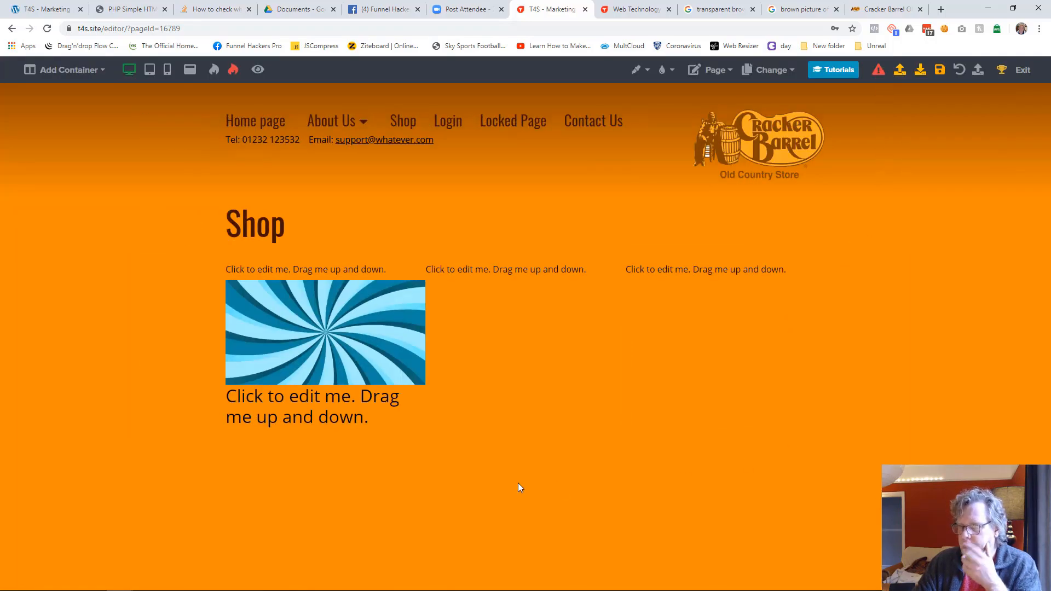
Step: Replace the subheading text below the first column's image with "Product Name" and set its font to Oswald
{"action": "left_click", "coordinate": [305, 420]}
{"action": "key", "text": "ctrl+a"}
{"action": "type", "text": "P"}
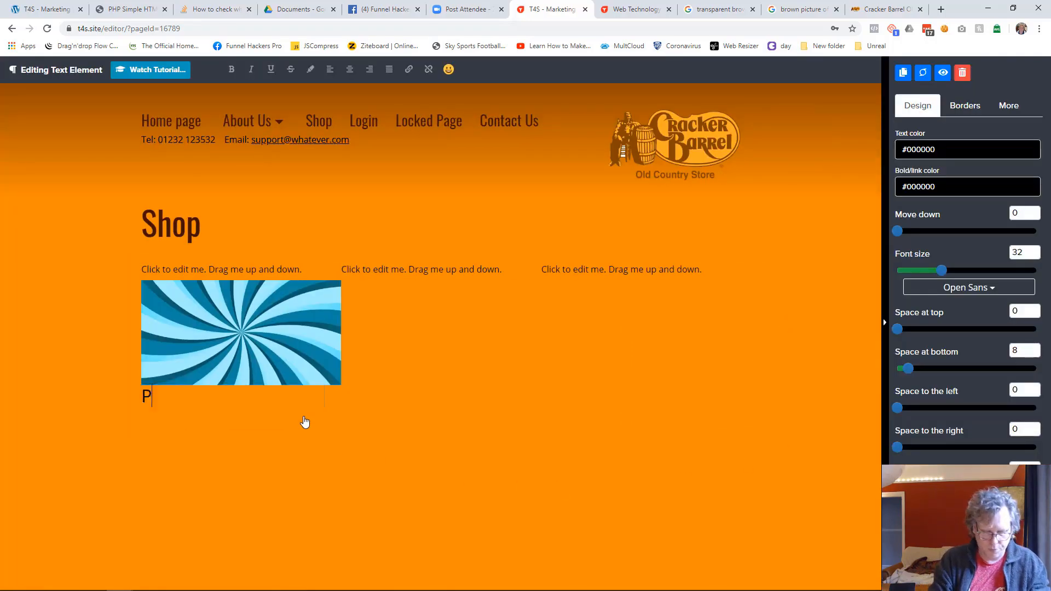
{"action": "type", "text": "rdouct"}
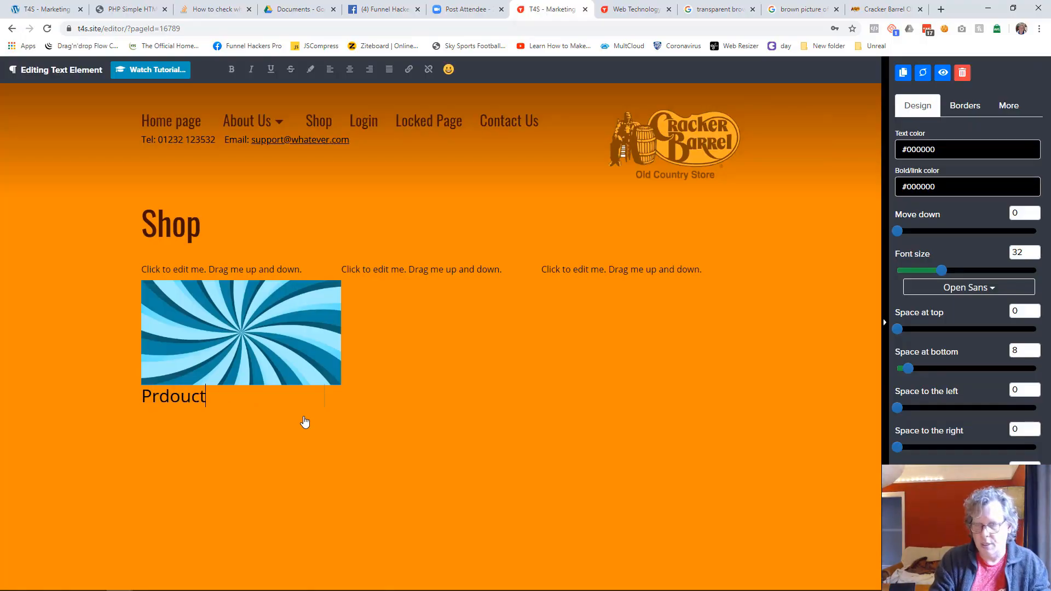
{"action": "type", "text": " BName"}
{"action": "key", "text": "ctrl+a"}
{"action": "type", "text": "Product Nam"}
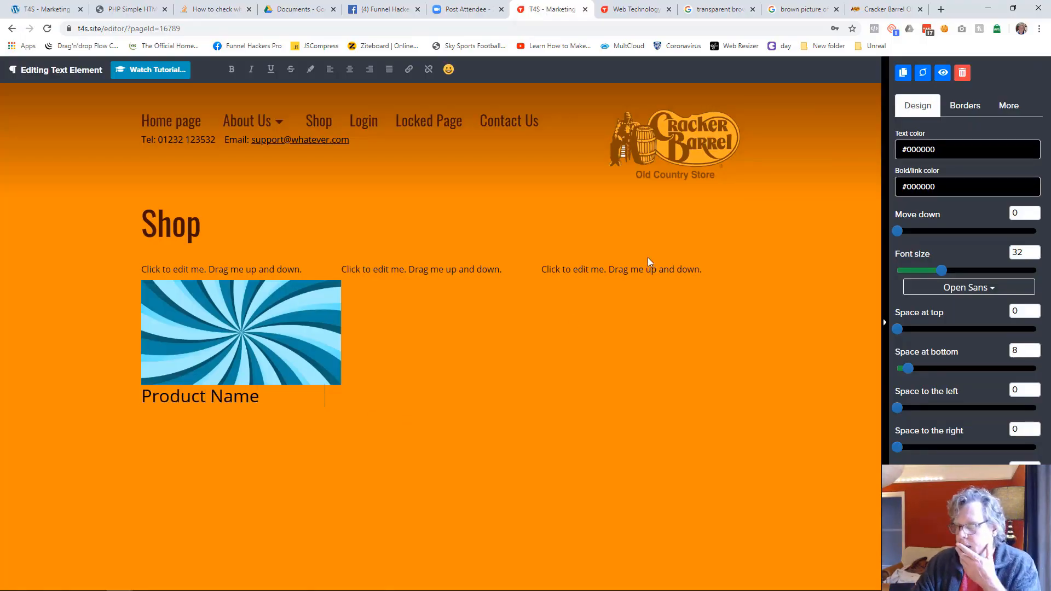
{"action": "left_click", "coordinate": [955, 288]}
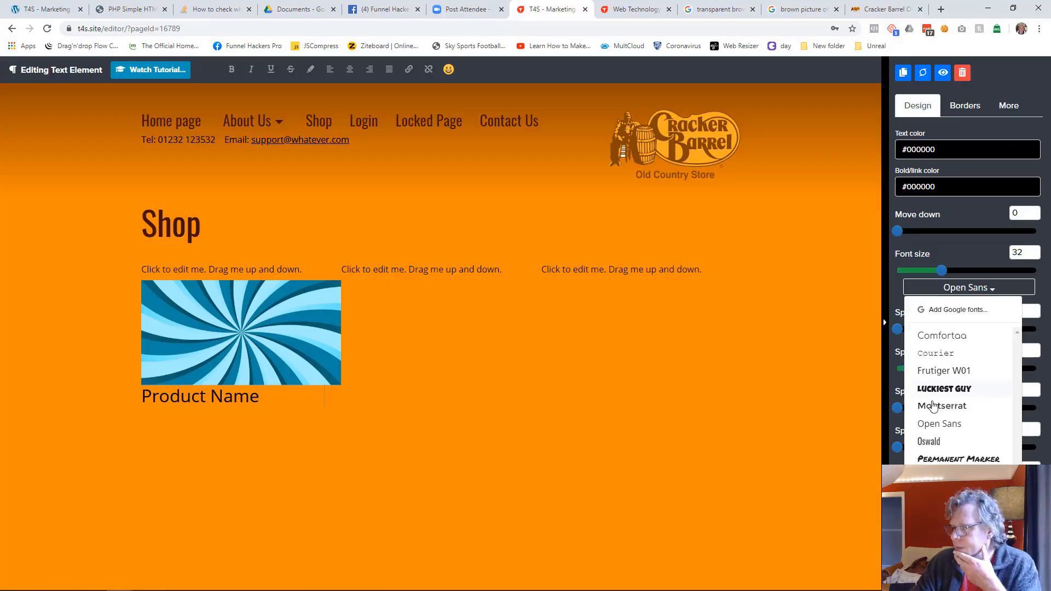
{"action": "left_click", "coordinate": [933, 442]}
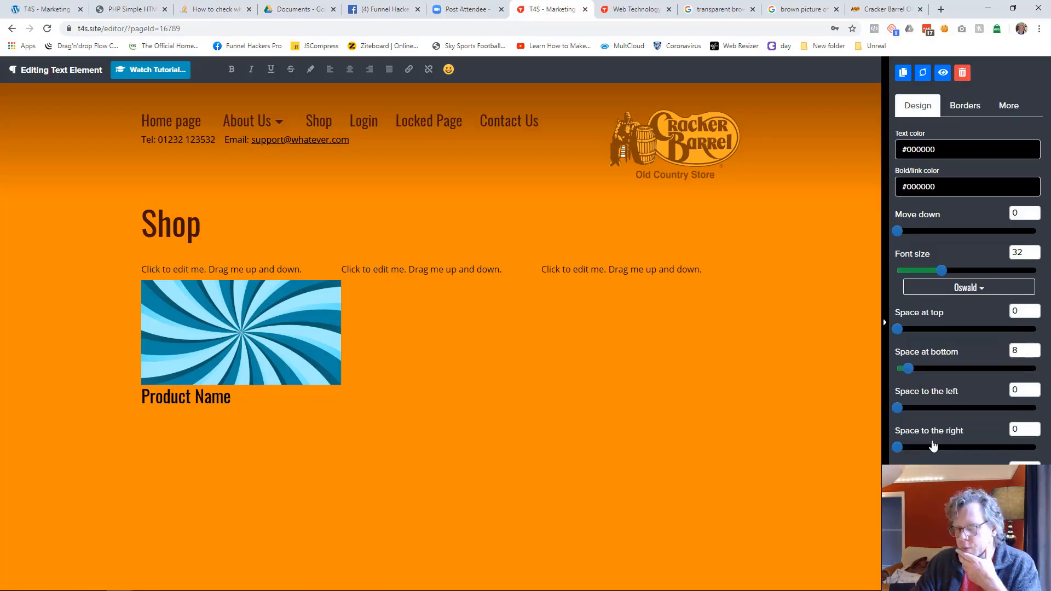
{"action": "left_click", "coordinate": [263, 505]}
Step: Add a paragraph below the product name reading "A description of what the product is, focusing on the benefit to the customer."
{"action": "left_click", "coordinate": [325, 410]}
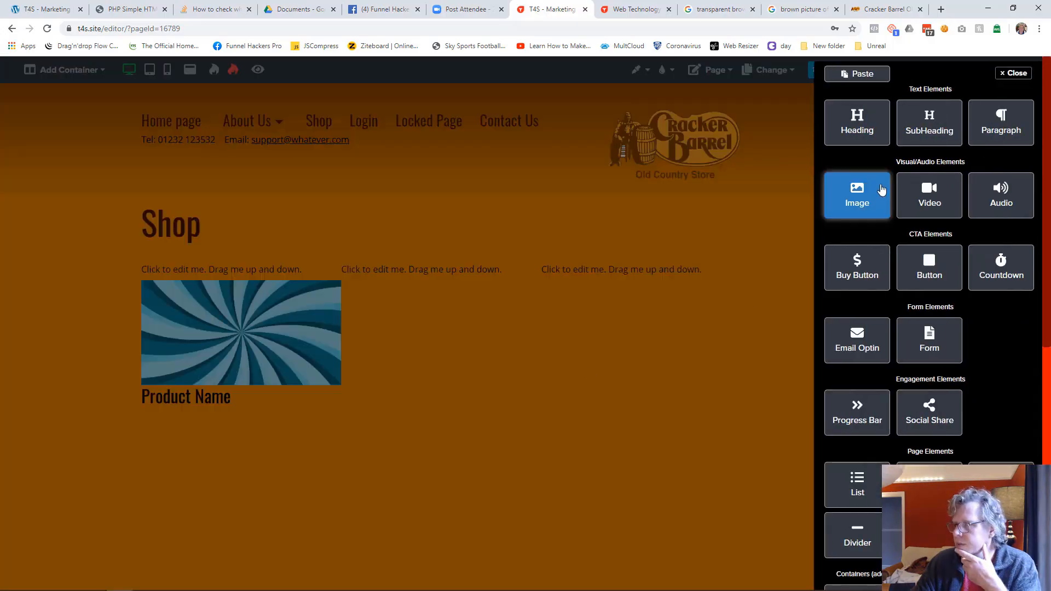
{"action": "left_click", "coordinate": [999, 118]}
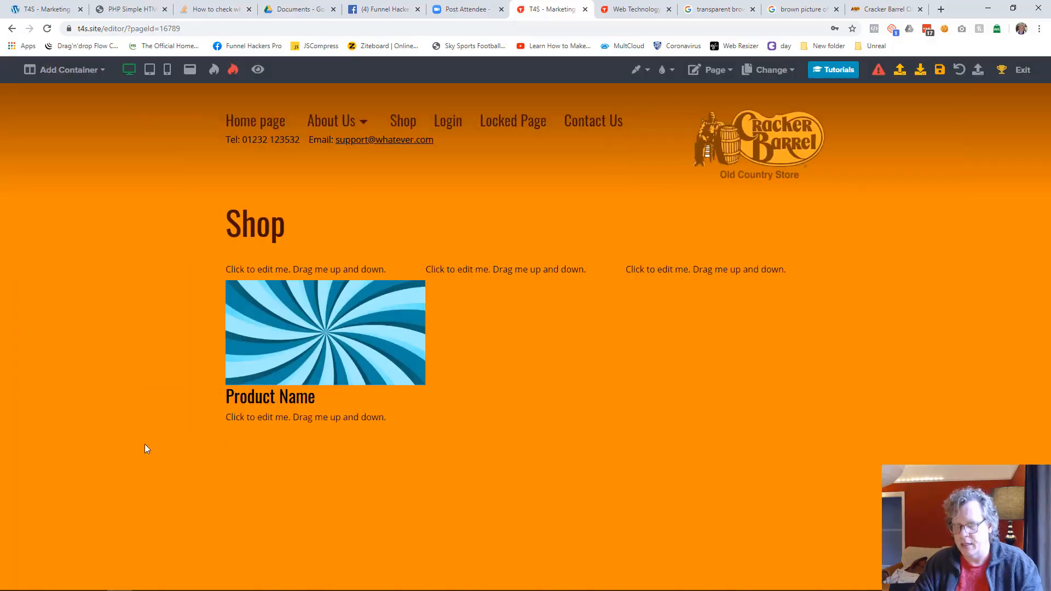
{"action": "left_click", "coordinate": [271, 424]}
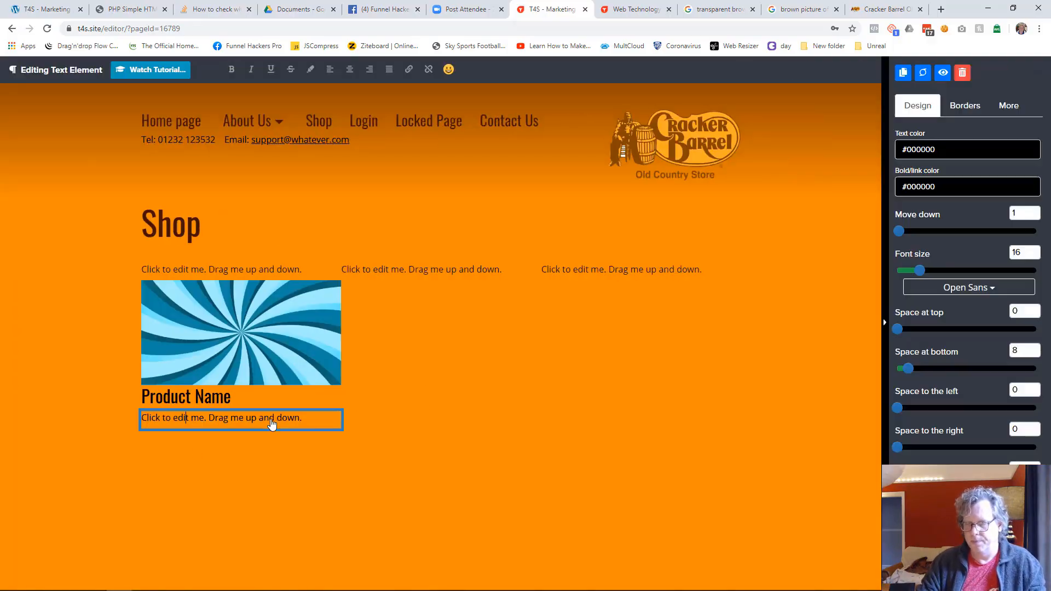
{"action": "type", "text": "A dsescription"}
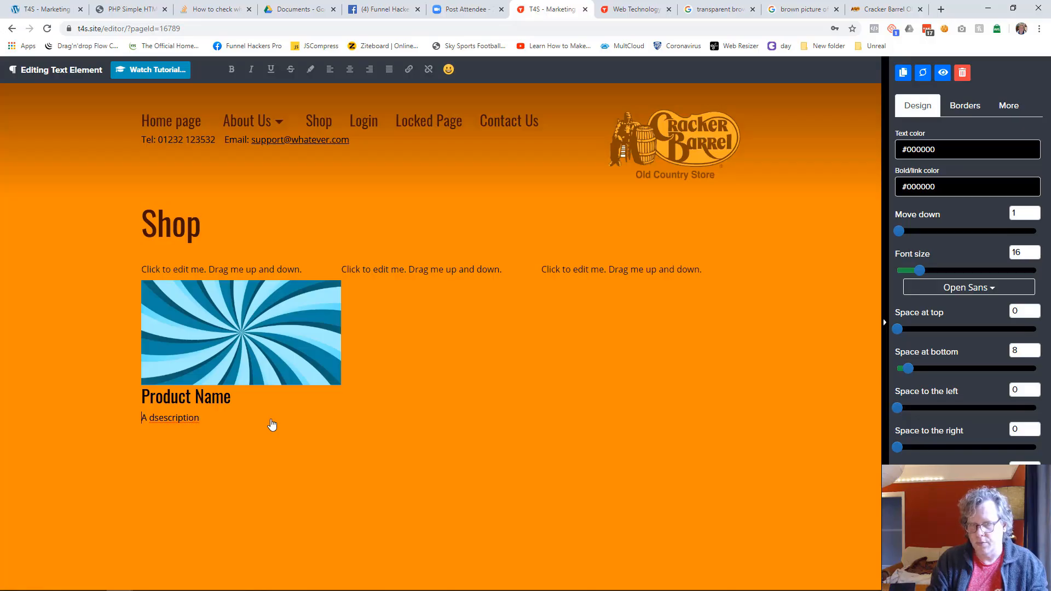
{"action": "key", "text": "ctrl+a"}
{"action": "type", "text": "A d"}
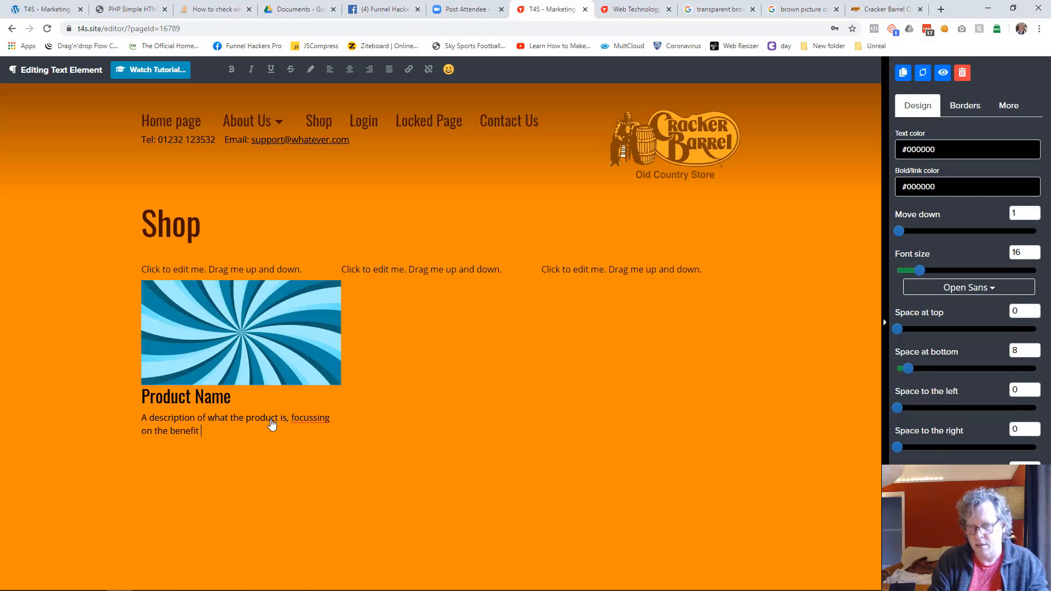
{"action": "type", "text": "tomer."}
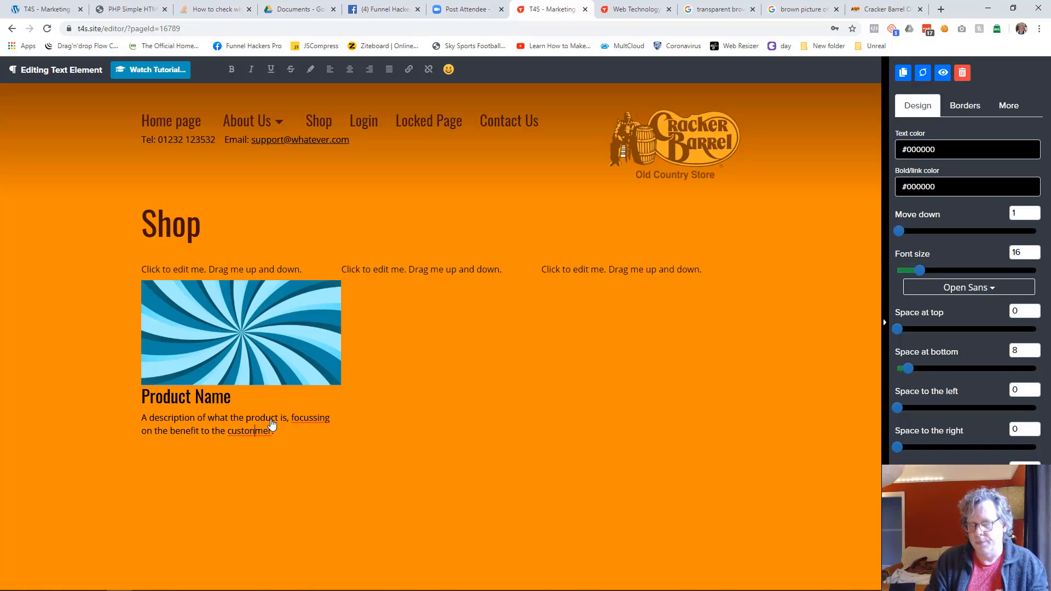
{"action": "key", "text": "BackSpace"}
{"action": "key", "text": "BackSpace"}
{"action": "left_click", "coordinate": [294, 513]}
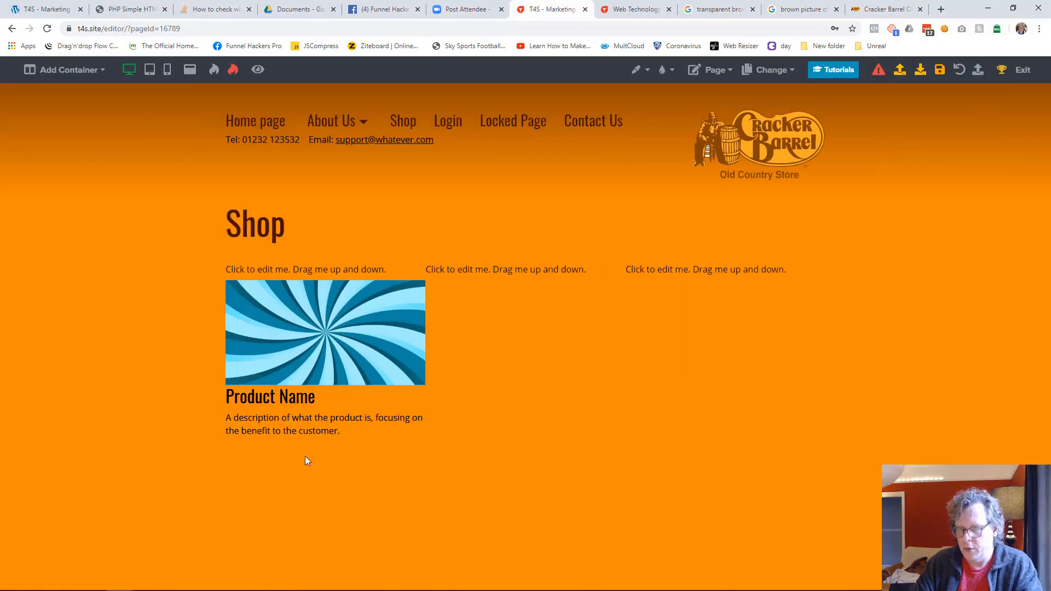
{"action": "left_click", "coordinate": [327, 445]}
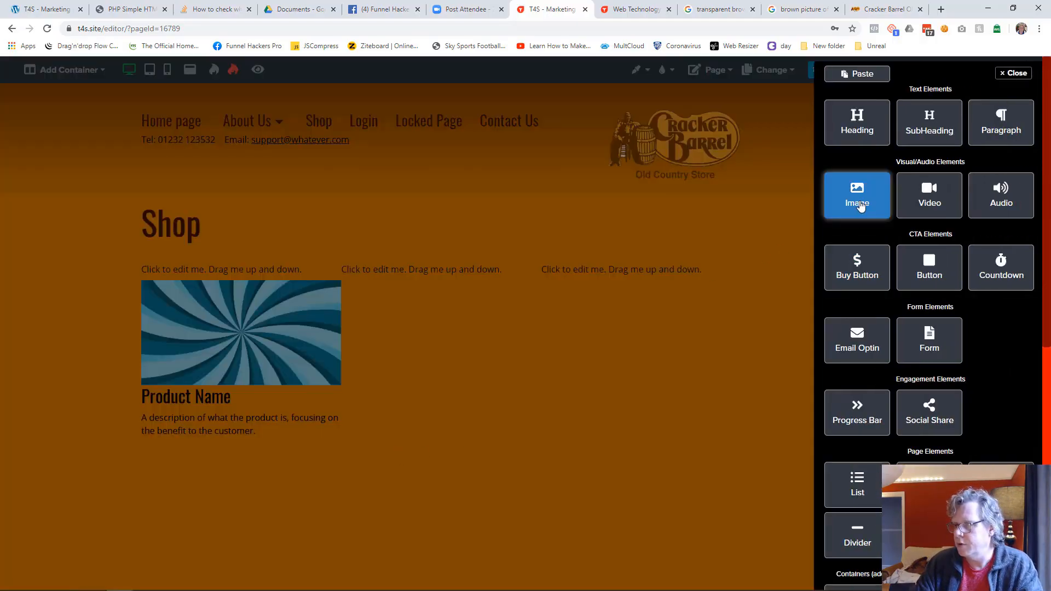
{"action": "left_click", "coordinate": [857, 199]}
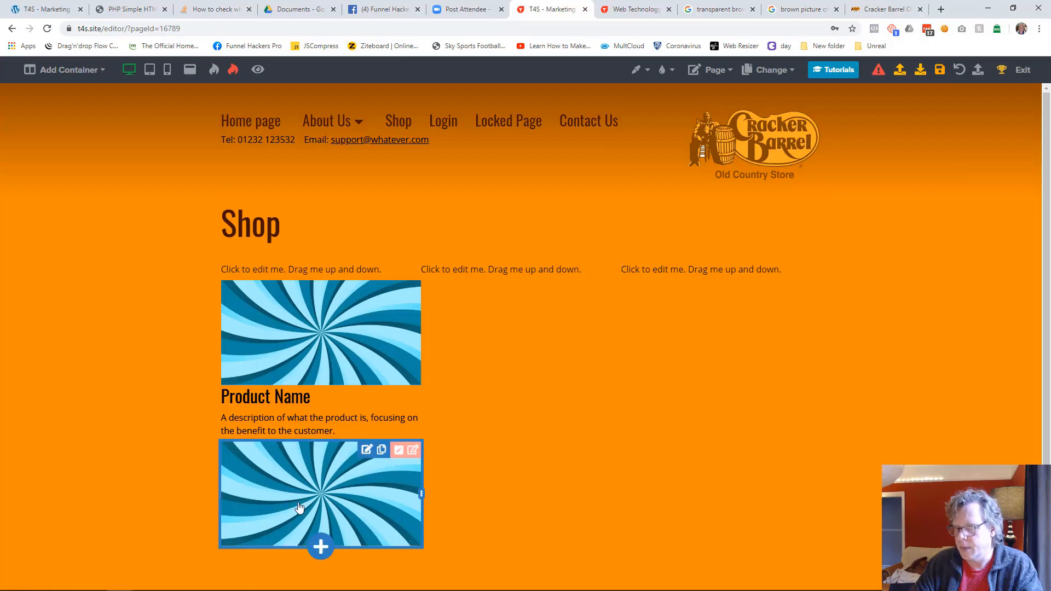
{"action": "left_click", "coordinate": [349, 469]}
{"action": "left_click", "coordinate": [963, 73]}
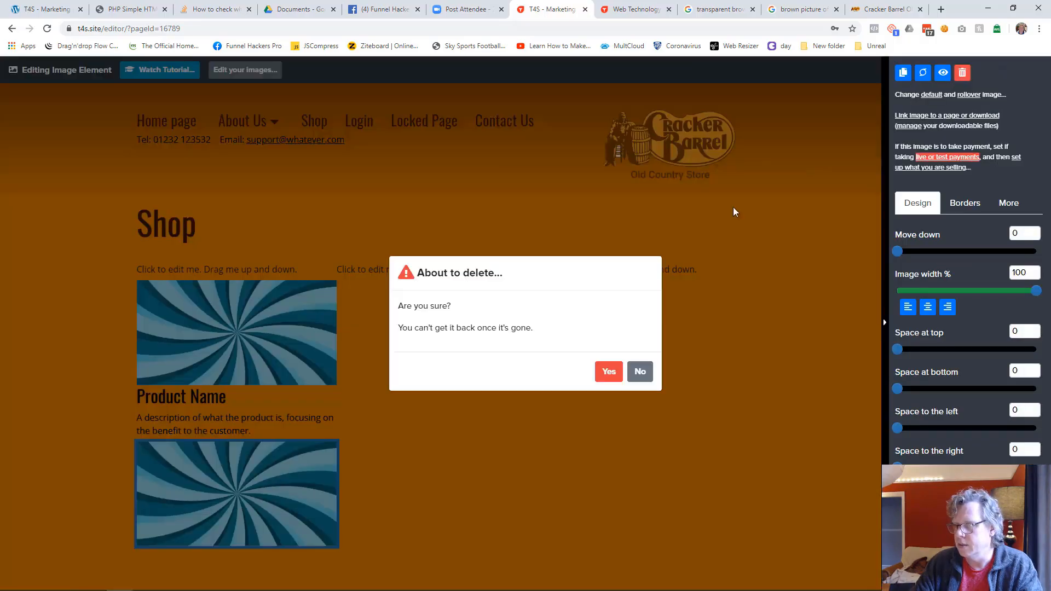
{"action": "left_click", "coordinate": [609, 371]}
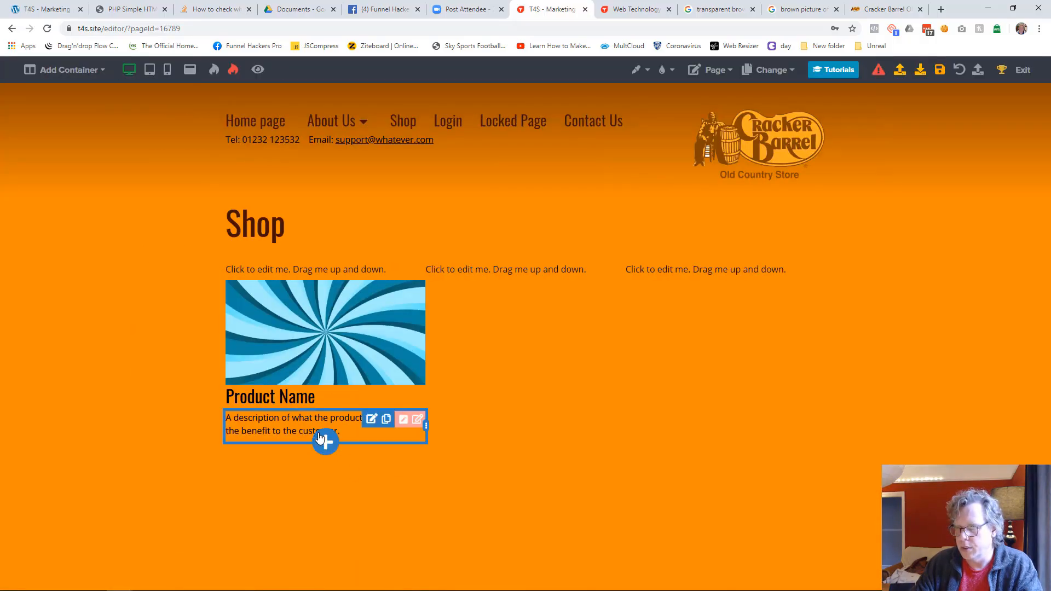
Step: Add a Buy Button element below the product description and centre it in the column
{"action": "left_click", "coordinate": [321, 440]}
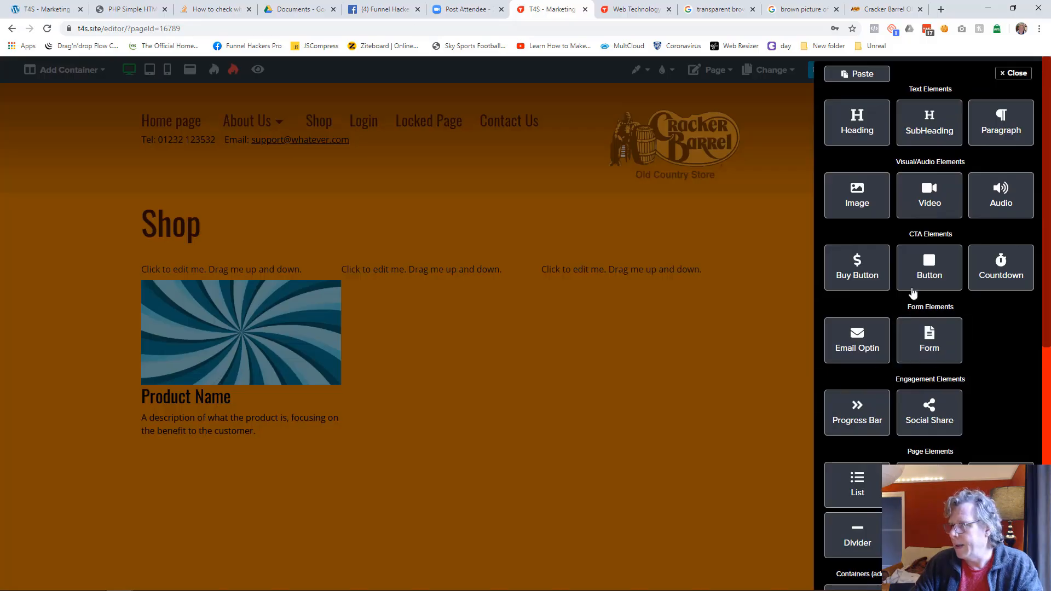
{"action": "left_click", "coordinate": [860, 280]}
{"action": "left_click", "coordinate": [289, 459]}
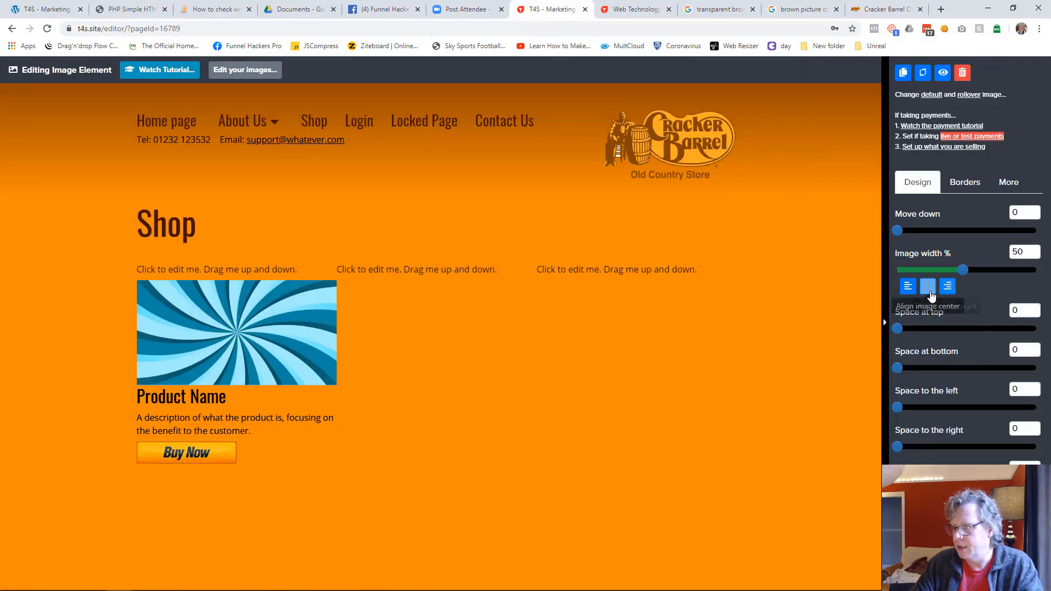
{"action": "left_click", "coordinate": [927, 286]}
{"action": "left_click", "coordinate": [492, 488]}
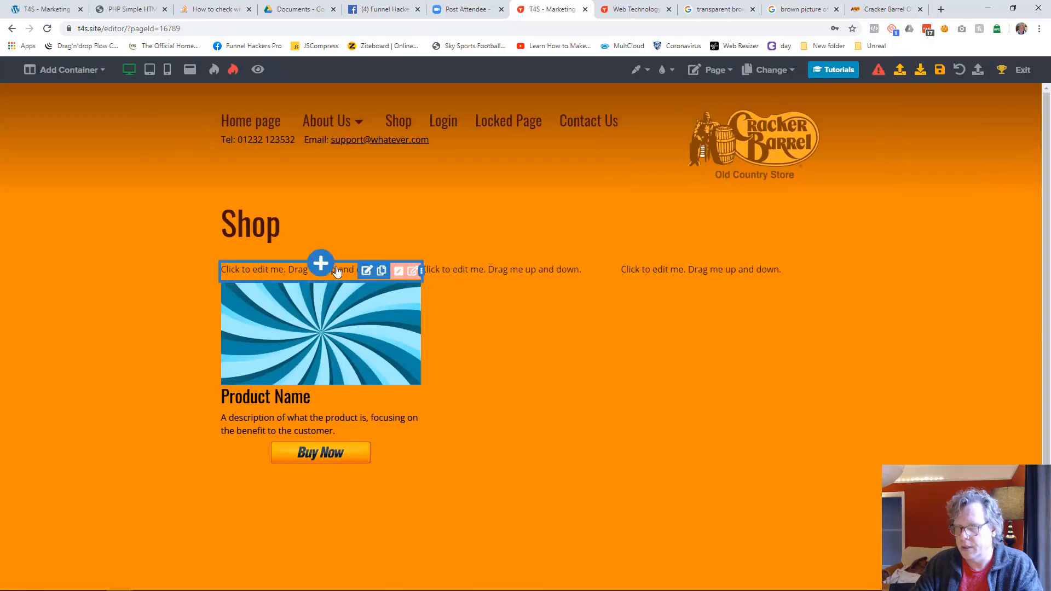
Step: Cut the placeholder "Click to edit me" paragraphs from the tops of all three columns
{"action": "left_click", "coordinate": [335, 271]}
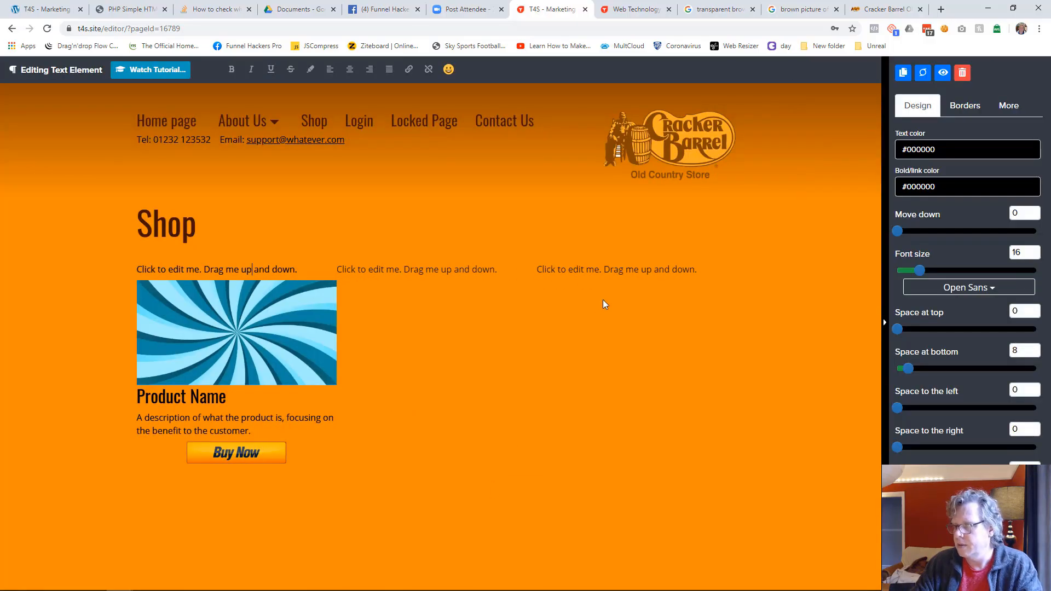
{"action": "left_click", "coordinate": [599, 304]}
{"action": "left_click", "coordinate": [382, 272]}
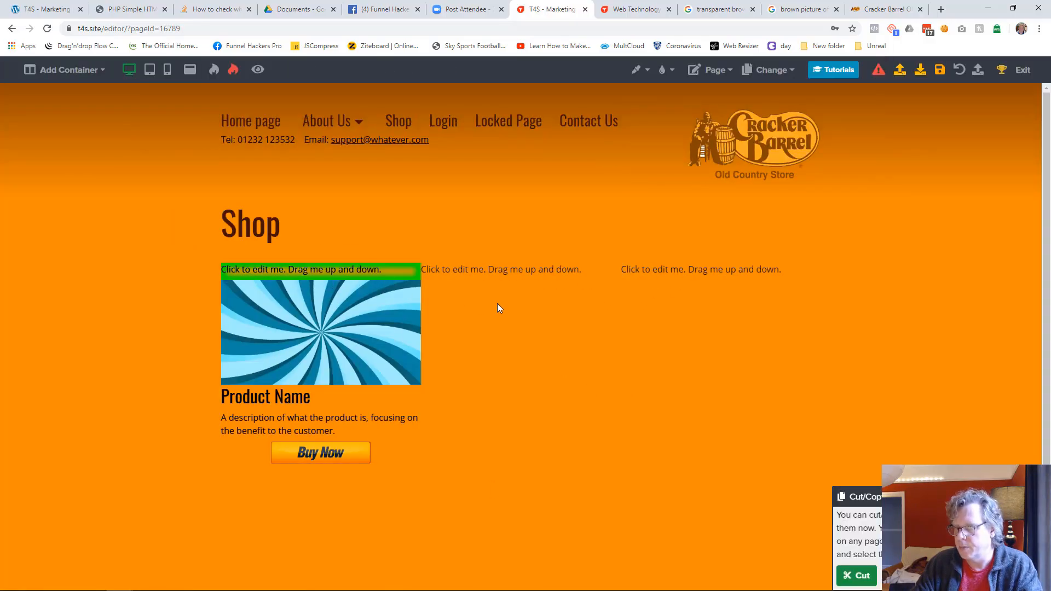
{"action": "left_click", "coordinate": [498, 276]}
{"action": "left_click", "coordinate": [635, 273]}
{"action": "left_click", "coordinate": [856, 575]}
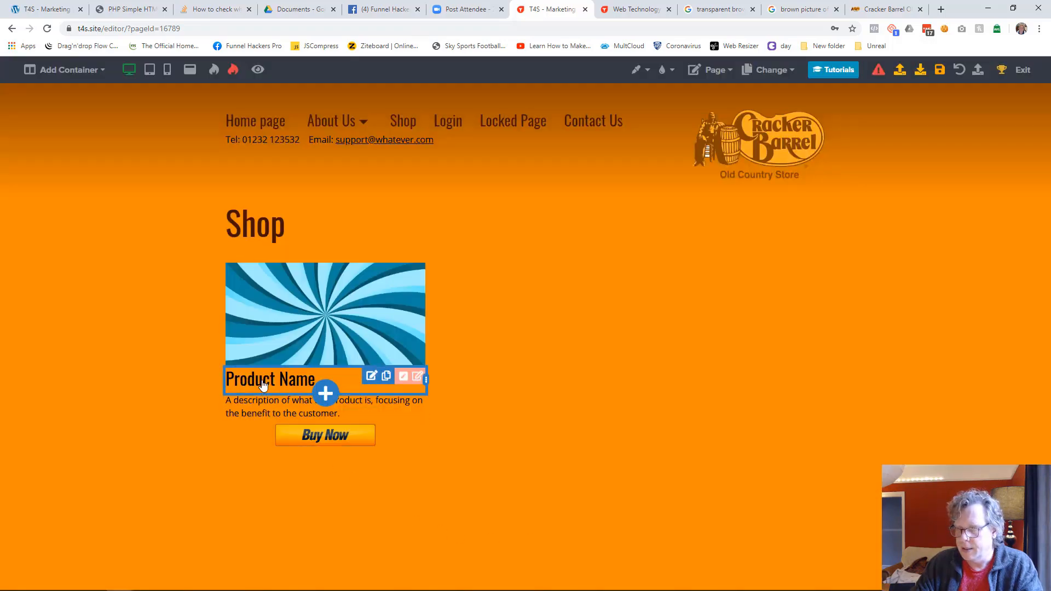
Step: Set the "Product Name" subheading's move-down spacing to 15
{"action": "left_click", "coordinate": [263, 393]}
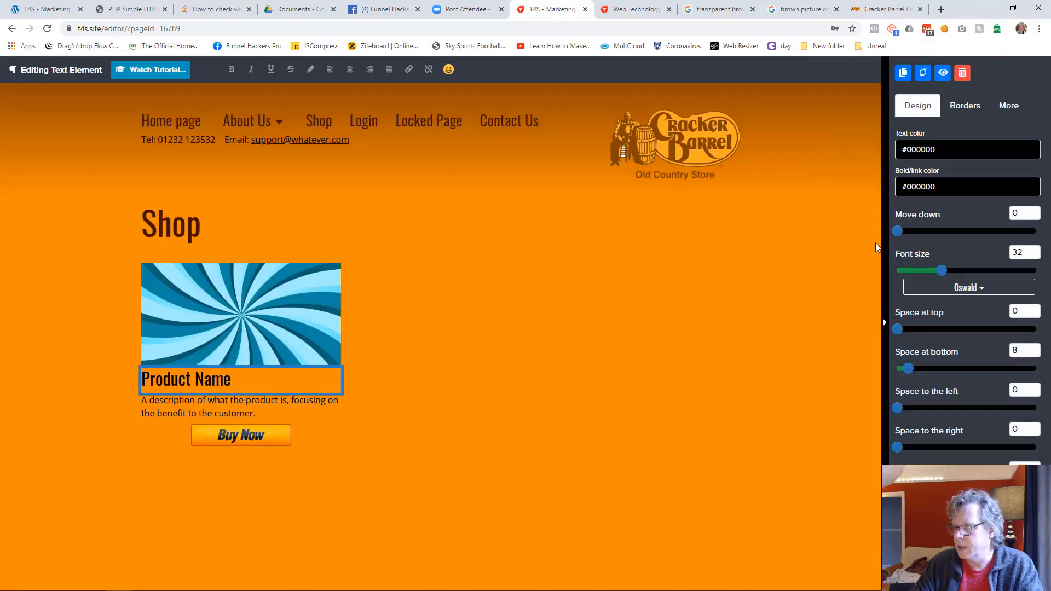
{"action": "left_click_drag", "start_coordinate": [896, 231], "coordinate": [918, 229]}
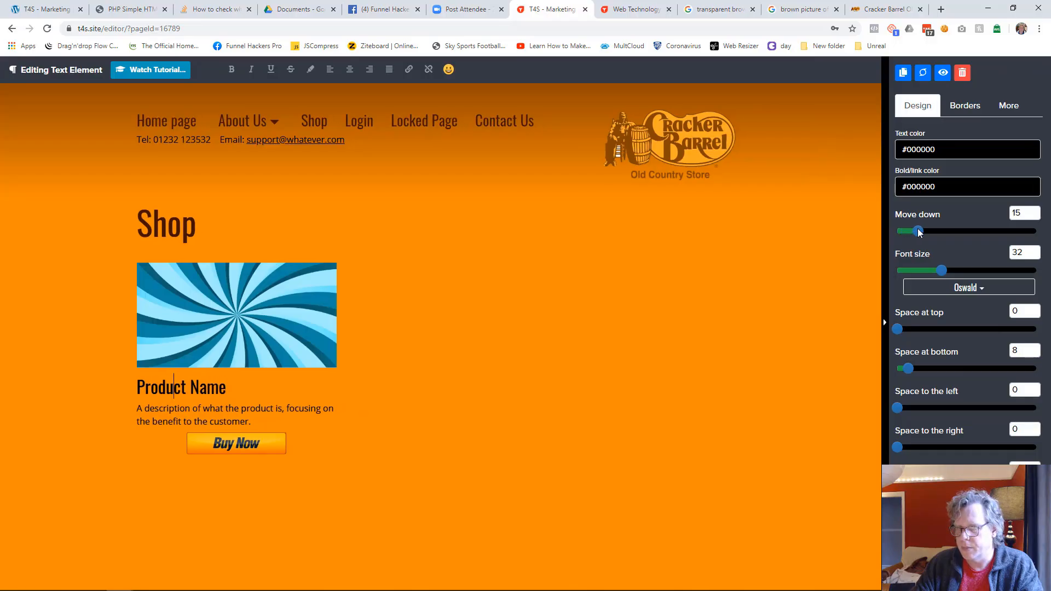
{"action": "left_click", "coordinate": [527, 531]}
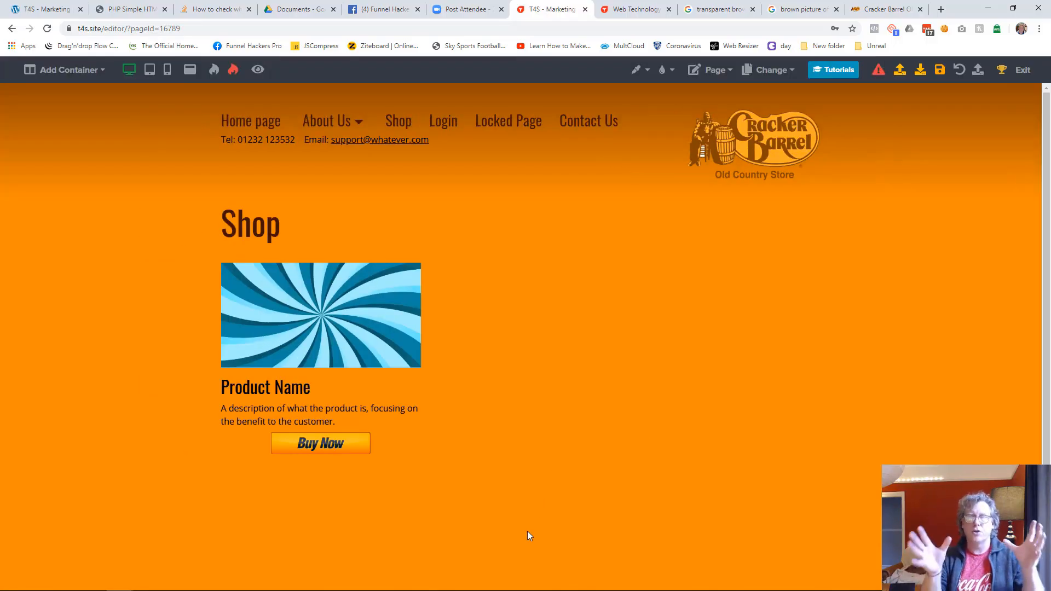
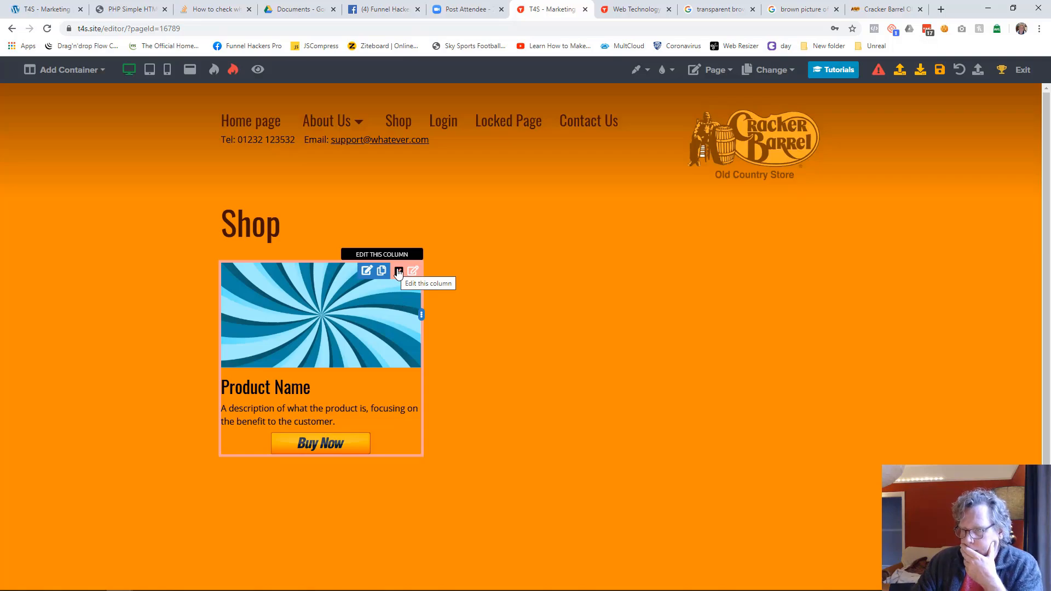
Step: Copy the product name, description and Buy Now button with the image from the first column into the second and third columns
{"action": "left_click", "coordinate": [381, 271]}
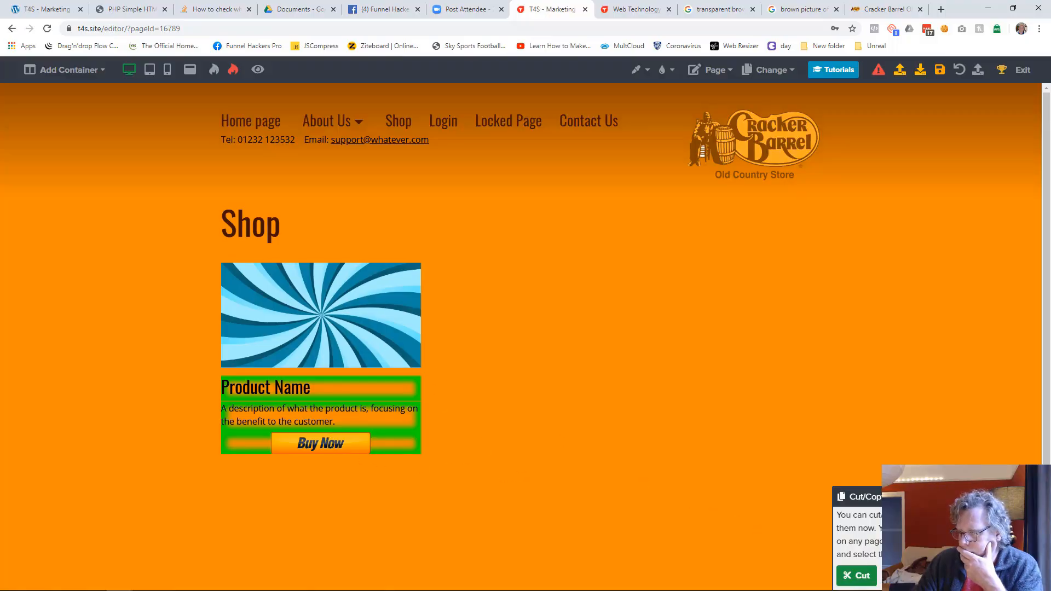
{"action": "left_click", "coordinate": [857, 575]}
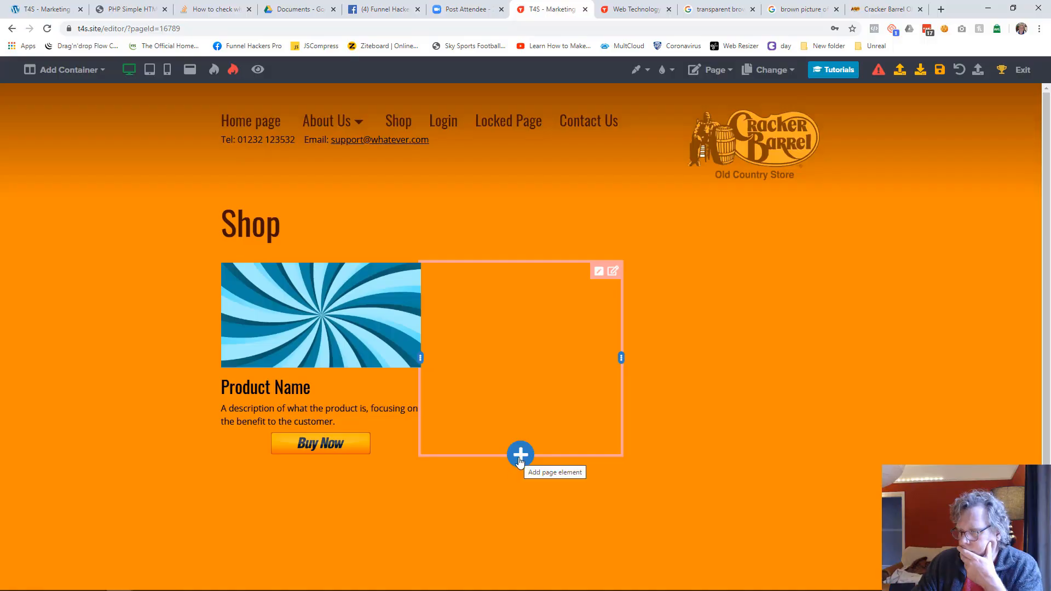
{"action": "left_click", "coordinate": [520, 457]}
{"action": "left_click", "coordinate": [857, 75]}
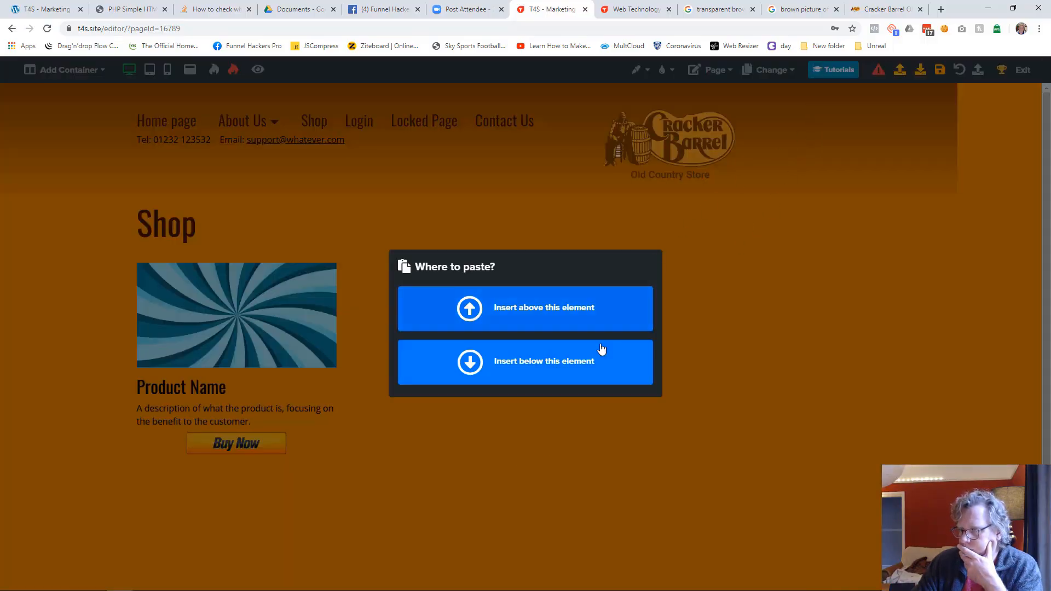
{"action": "left_click", "coordinate": [561, 371]}
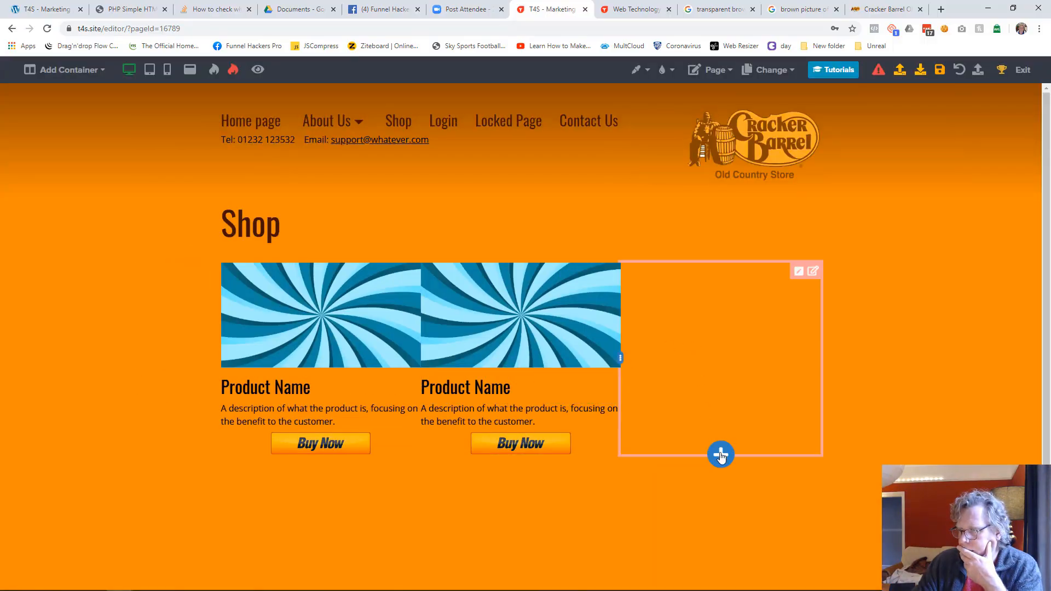
{"action": "left_click", "coordinate": [720, 456]}
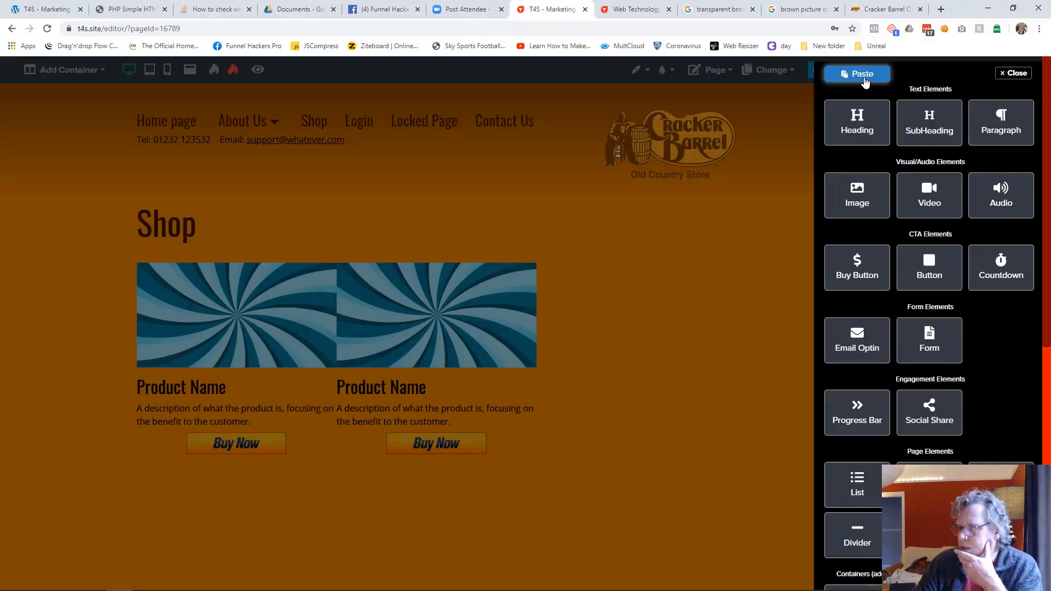
{"action": "left_click", "coordinate": [864, 76]}
{"action": "left_click", "coordinate": [576, 365]}
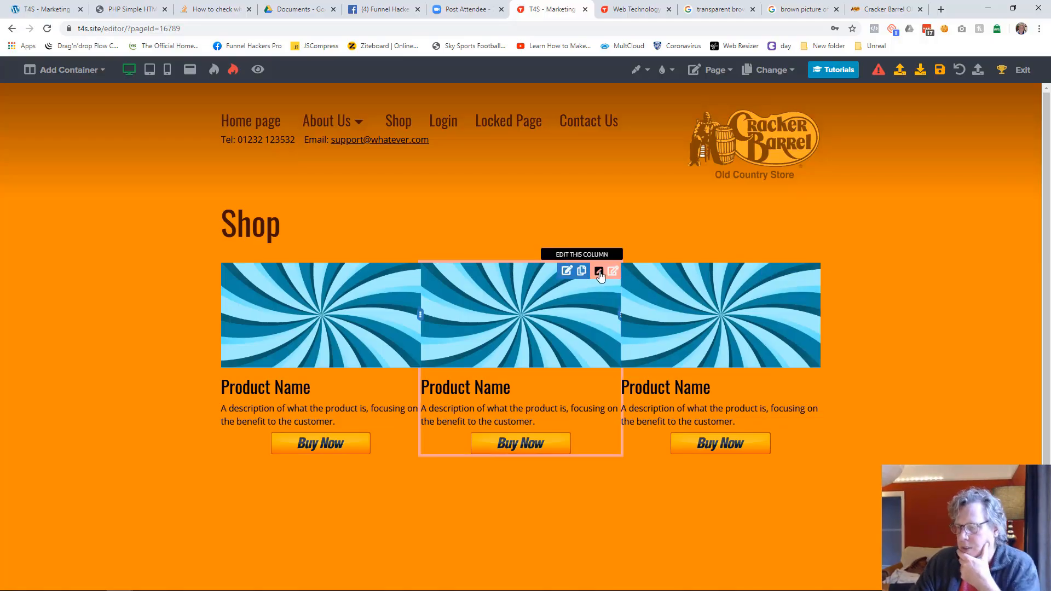
Step: Set the middle product column's space to the left and space to the right to 22
{"action": "left_click", "coordinate": [599, 271]}
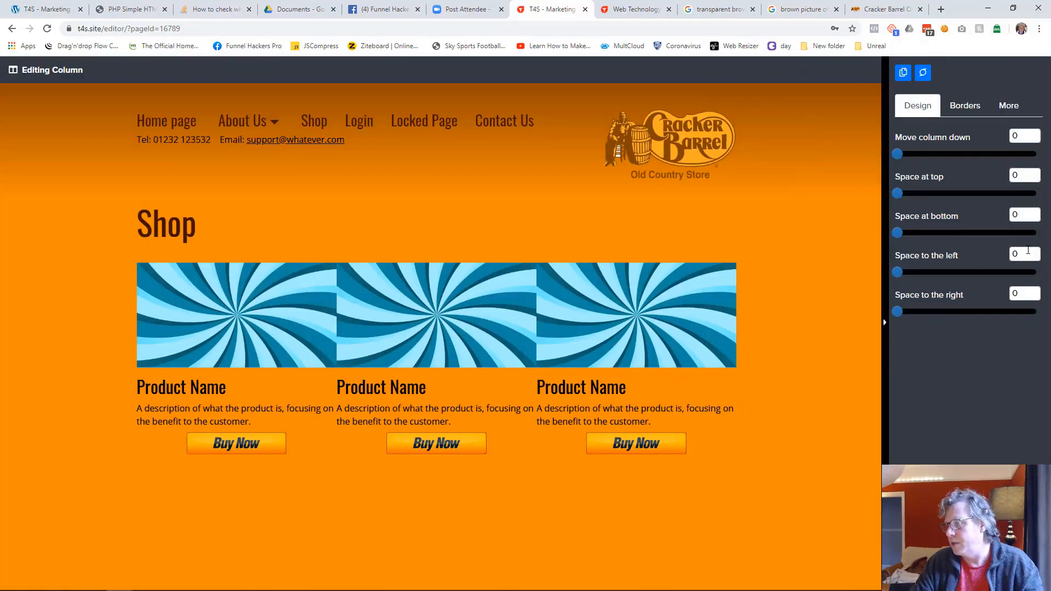
{"action": "type", "text": "22"}
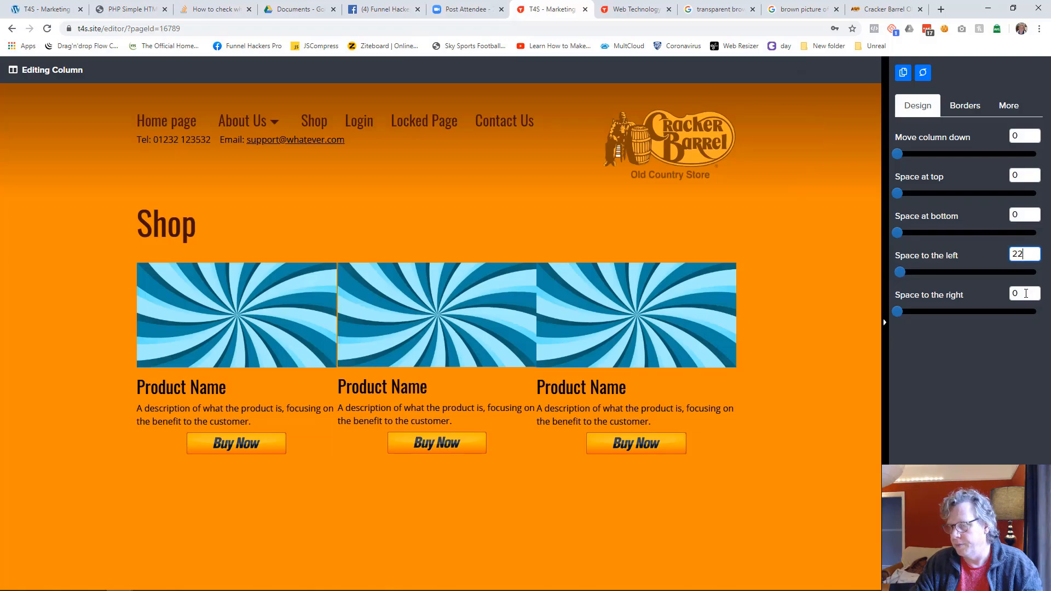
{"action": "left_click", "coordinate": [1026, 294]}
{"action": "type", "text": "22"}
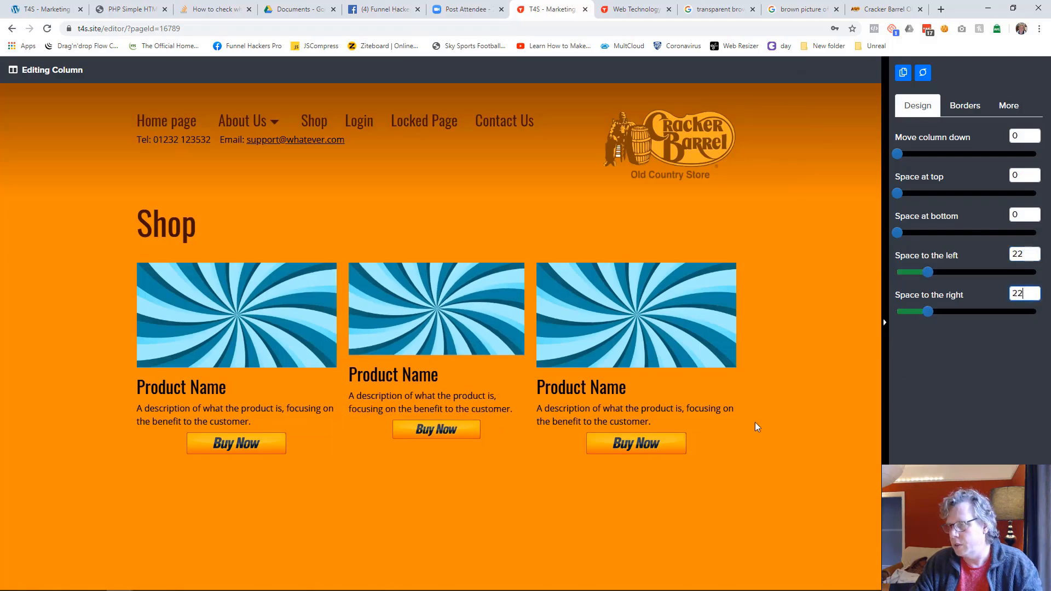
{"action": "left_click", "coordinate": [676, 518]}
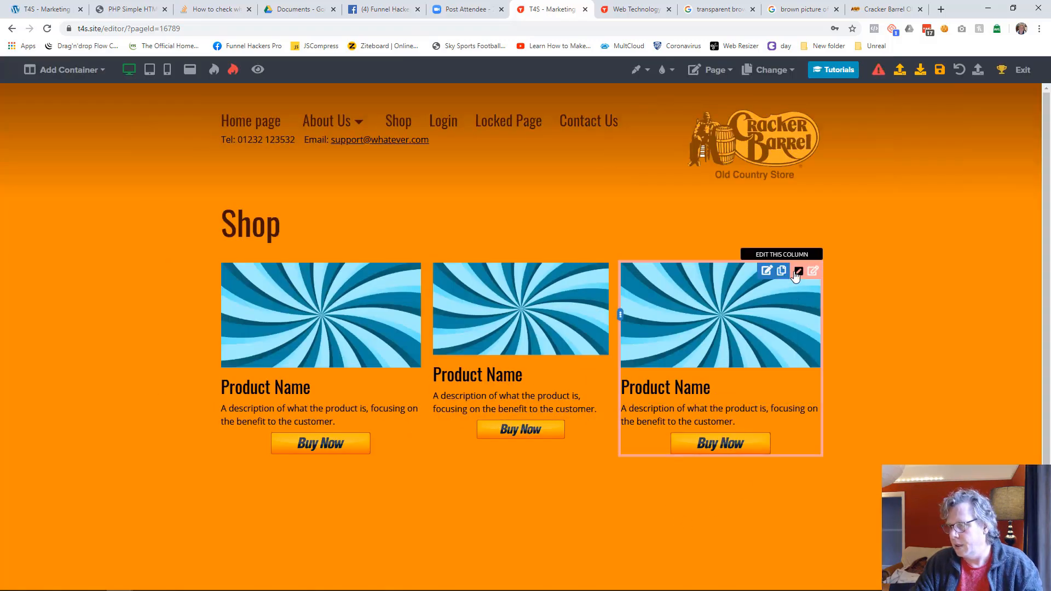
Step: Set the third product column's space to the left and space to the right to 22
{"action": "left_click", "coordinate": [797, 272]}
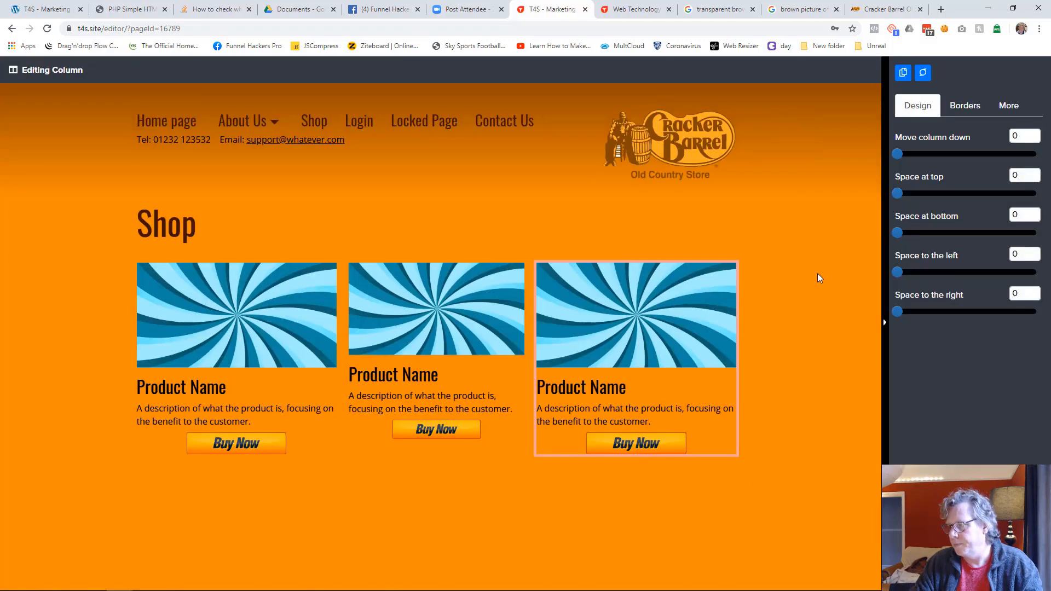
{"action": "left_click", "coordinate": [1028, 253]}
{"action": "type", "text": "22"}
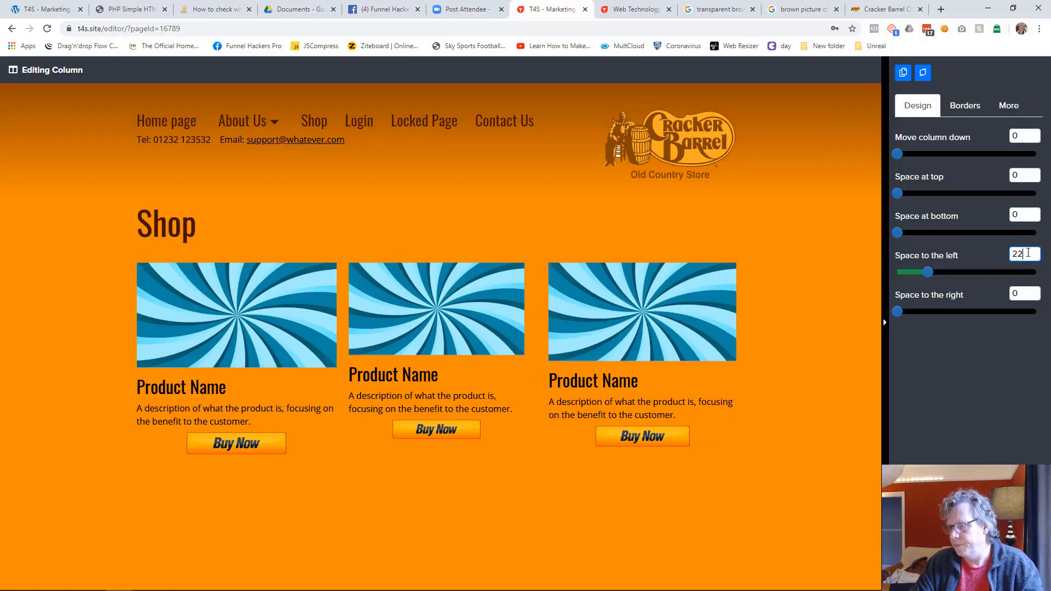
{"action": "left_click", "coordinate": [1022, 290]}
{"action": "type", "text": "232"}
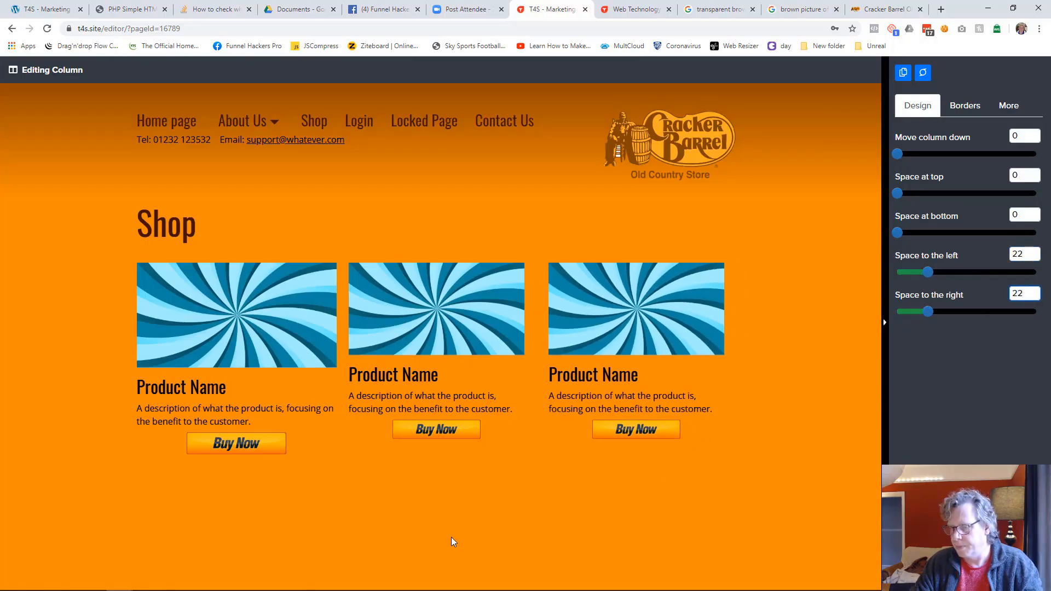
{"action": "left_click", "coordinate": [451, 537]}
Step: Set the first product column's left and right spacing to 22 and save the page
{"action": "left_click", "coordinate": [414, 271]}
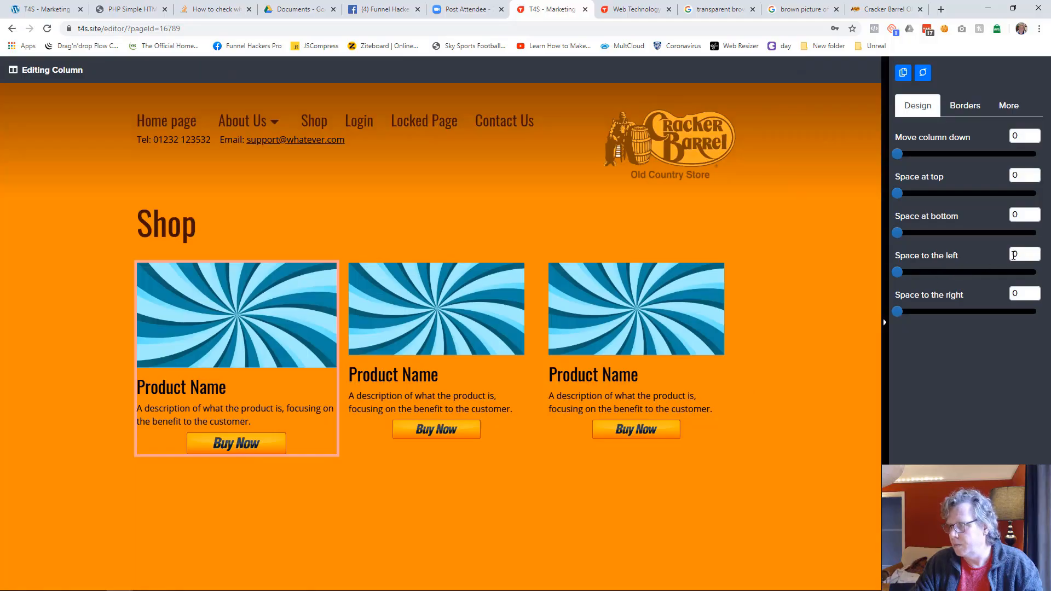
{"action": "left_click", "coordinate": [1018, 254]}
{"action": "type", "text": "22"}
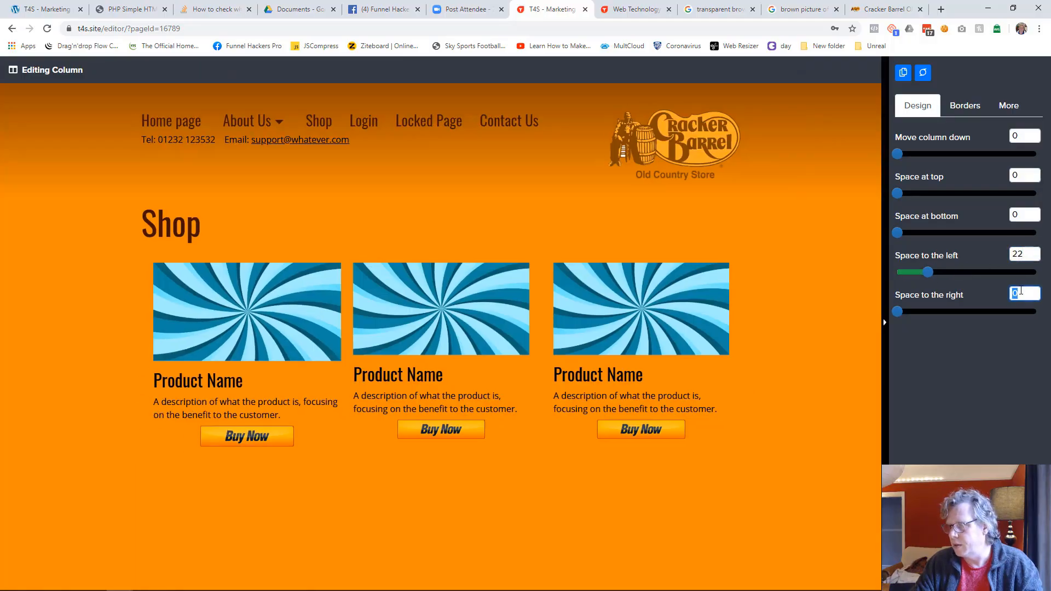
{"action": "type", "text": "22"}
{"action": "left_click", "coordinate": [624, 525]}
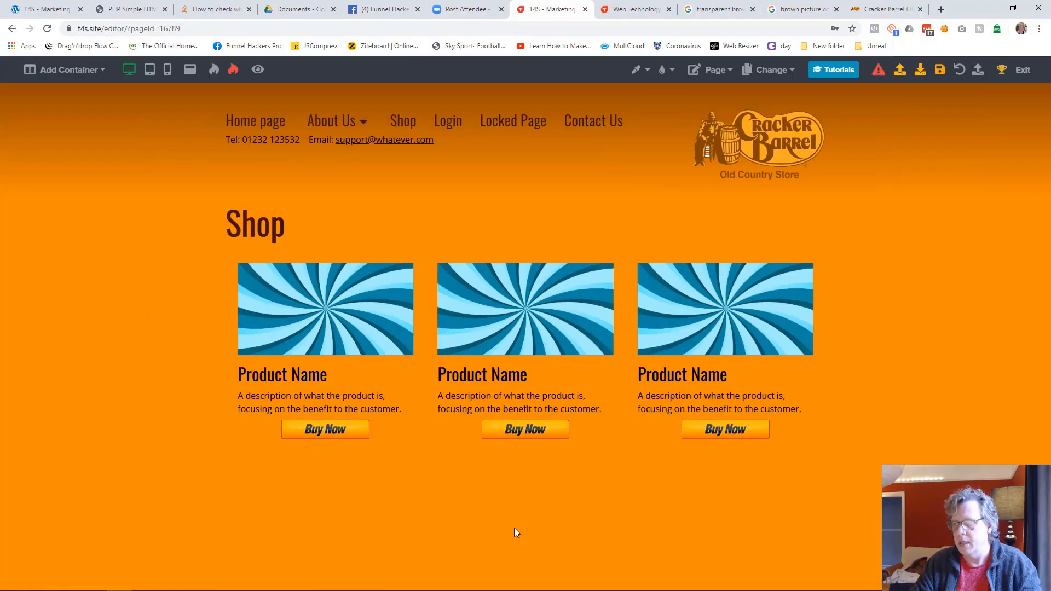
{"action": "left_click", "coordinate": [939, 69]}
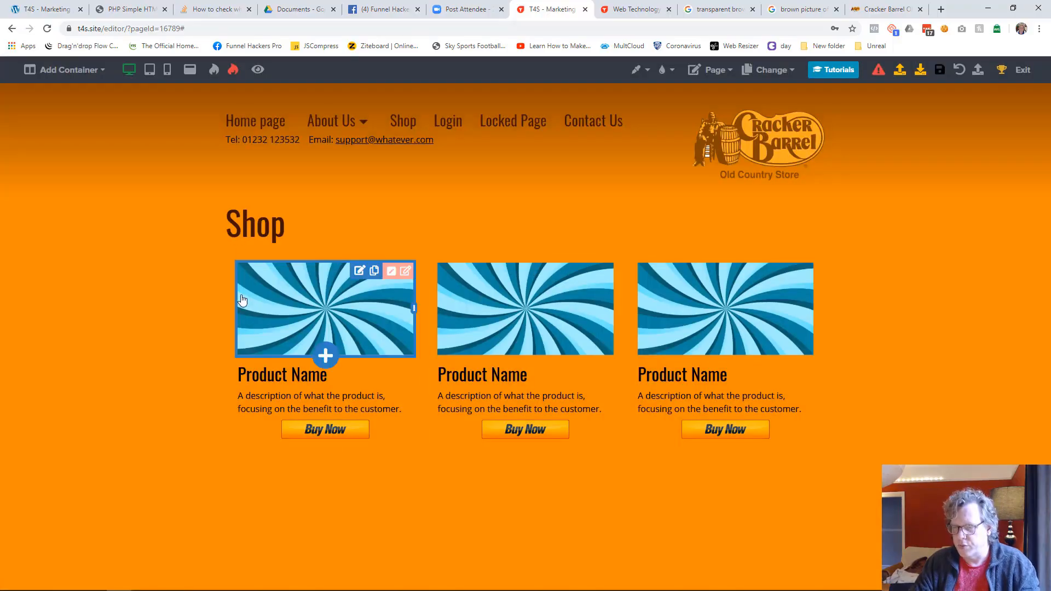
Step: Try setting the first column's left space to 0 and the third column's right space to 0
{"action": "left_click", "coordinate": [392, 274]}
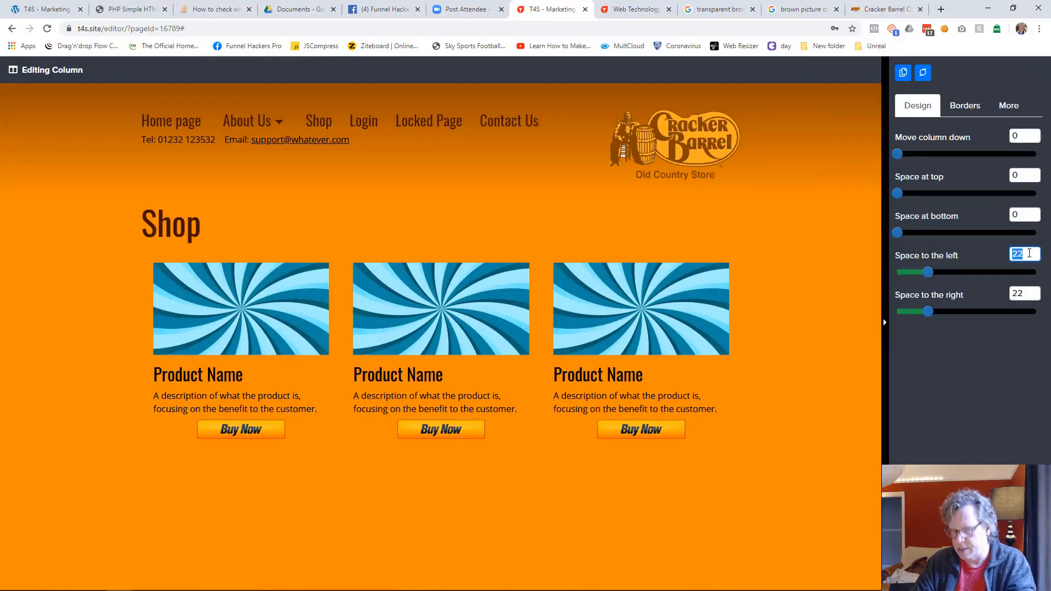
{"action": "type", "text": "0"}
{"action": "left_click", "coordinate": [852, 347]}
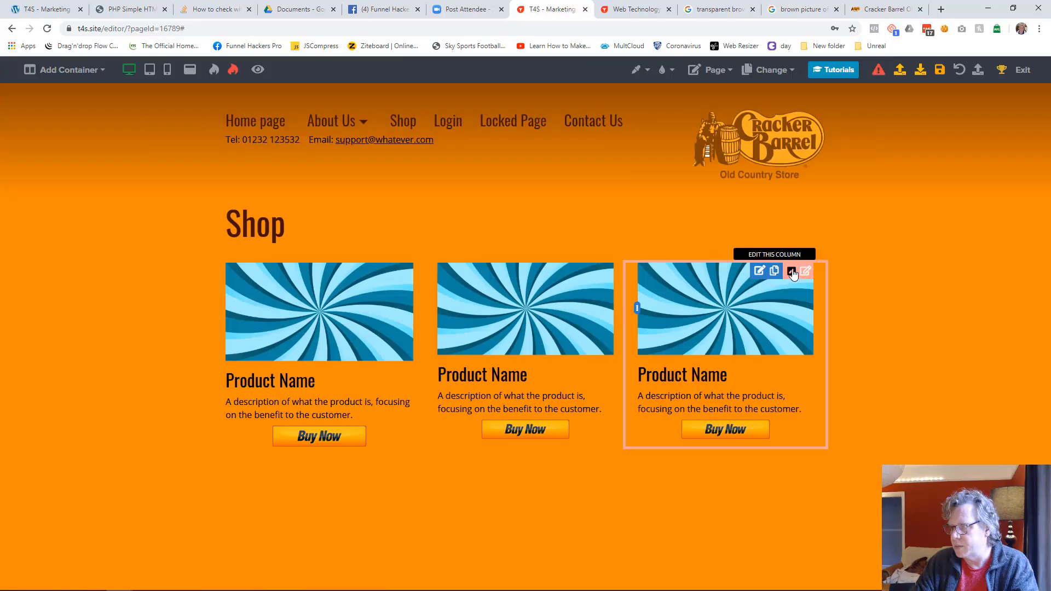
{"action": "left_click", "coordinate": [791, 272]}
{"action": "type", "text": "0"}
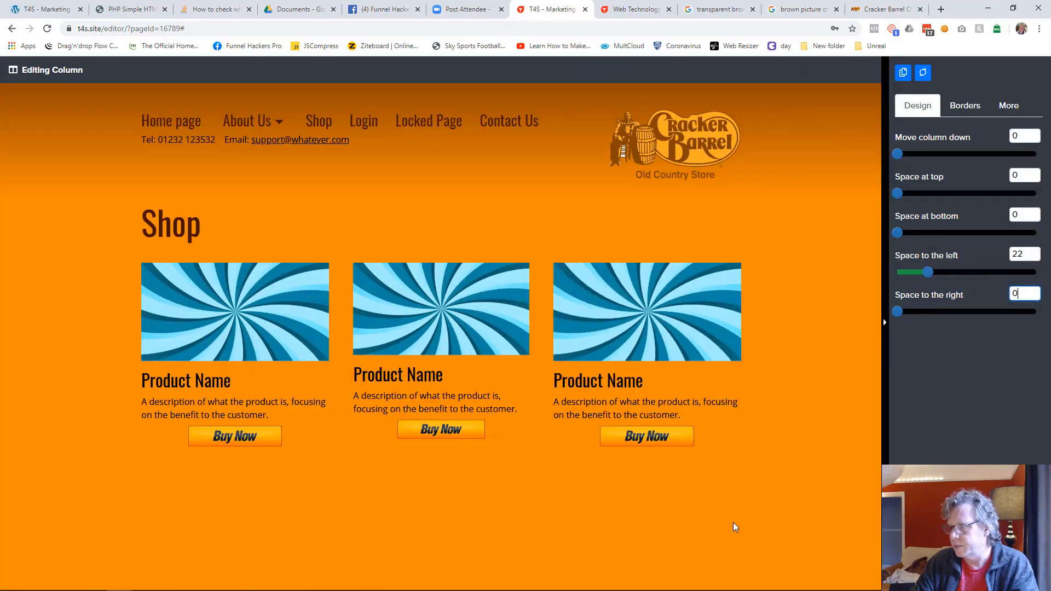
{"action": "left_click", "coordinate": [790, 479]}
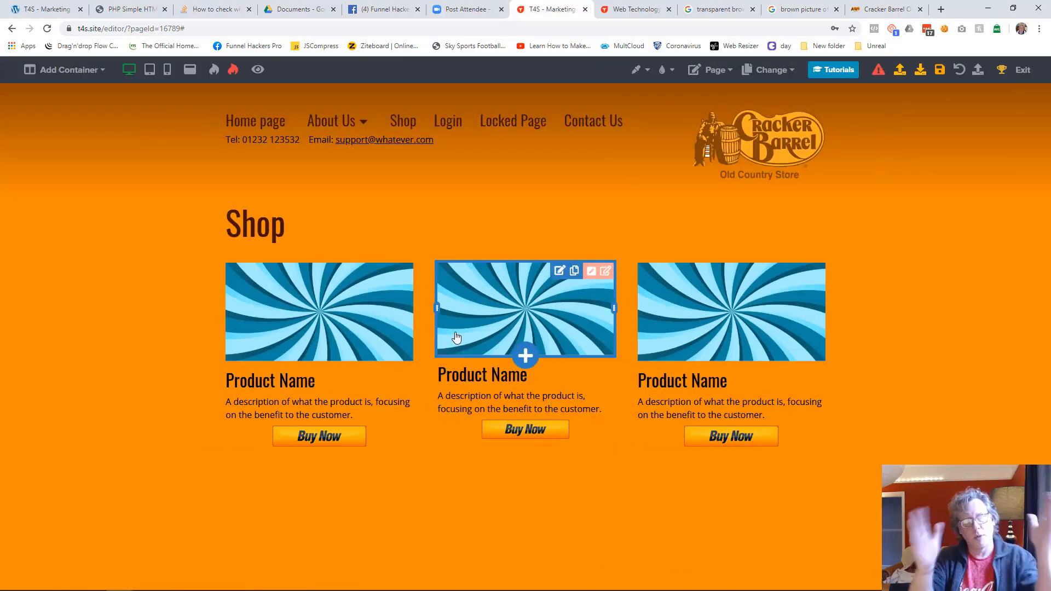
Step: Try to even out the product column widths by moving the column dividers, and reload the page to discard the unsaved changes
{"action": "left_click_drag", "start_coordinate": [438, 311], "coordinate": [435, 312]}
{"action": "mouse_move", "coordinate": [628, 316]}
{"action": "left_mouse_down"}
{"action": "mouse_move", "coordinate": [609, 313]}
{"action": "mouse_move", "coordinate": [632, 321]}
{"action": "left_mouse_up"}
{"action": "left_click_drag", "start_coordinate": [387, 305], "coordinate": [410, 308]}
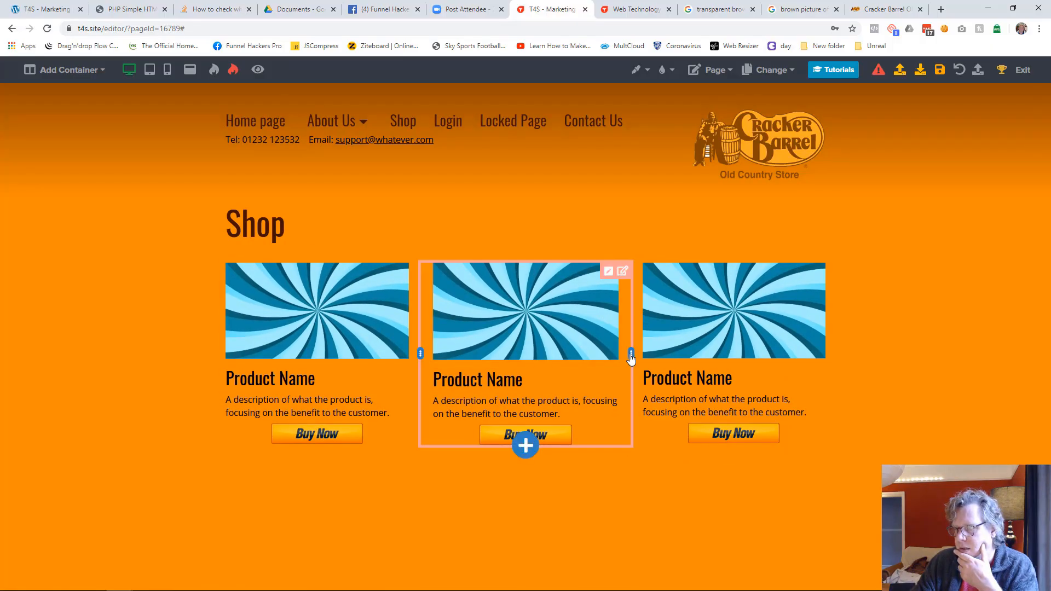
{"action": "left_click_drag", "start_coordinate": [631, 355], "coordinate": [622, 355]}
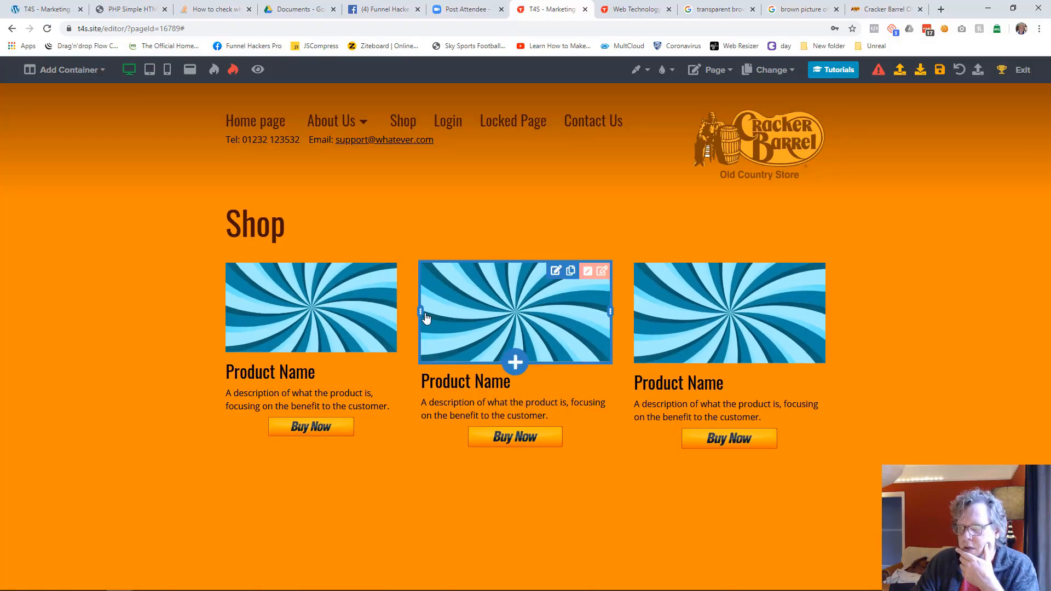
{"action": "mouse_move", "coordinate": [421, 314]}
{"action": "left_mouse_down"}
{"action": "mouse_move", "coordinate": [441, 317]}
{"action": "mouse_move", "coordinate": [435, 310]}
{"action": "left_mouse_up"}
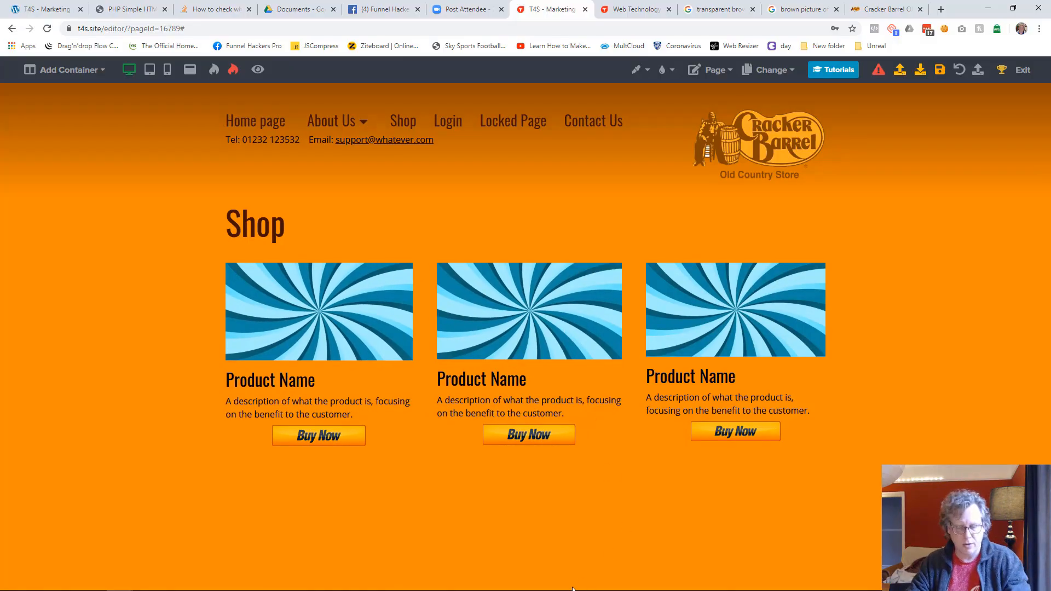
{"action": "key", "text": "F5"}
{"action": "left_click", "coordinate": [578, 90]}
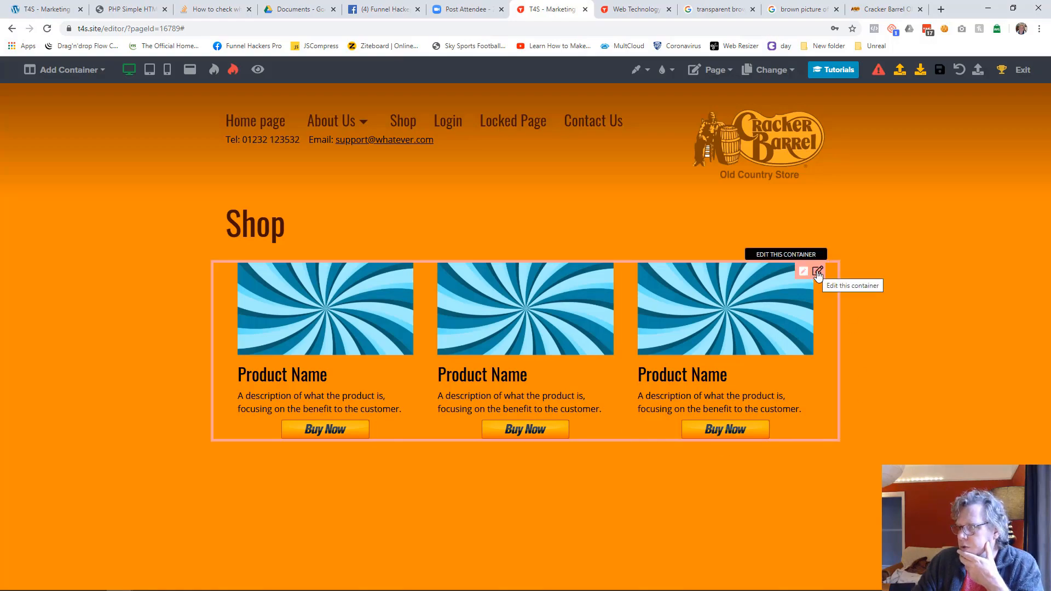
Step: Give the product container 23 space at the top and 27 at the bottom, and colour its inside dark brown #401000
{"action": "left_click", "coordinate": [814, 274]}
{"action": "left_click_drag", "start_coordinate": [902, 191], "coordinate": [929, 191]}
{"action": "left_click_drag", "start_coordinate": [900, 231], "coordinate": [934, 231]}
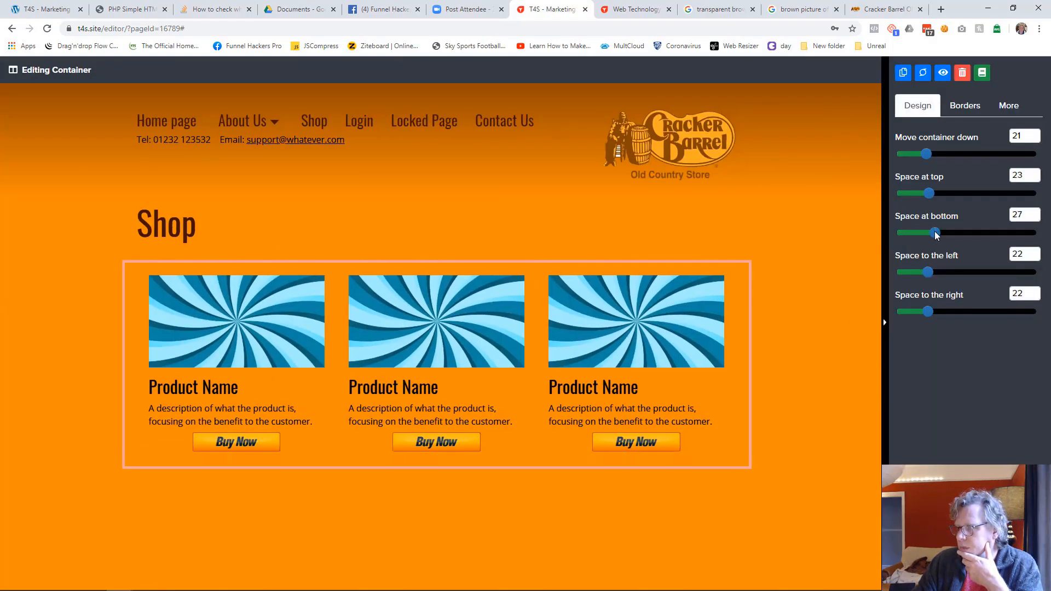
{"action": "left_click", "coordinate": [1005, 111]}
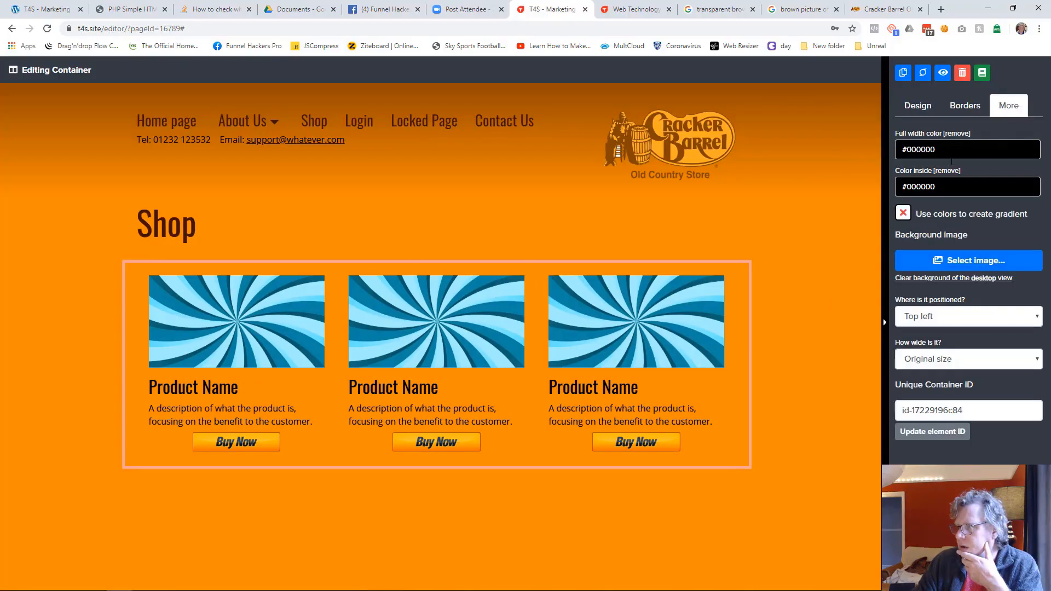
{"action": "left_click", "coordinate": [959, 187]}
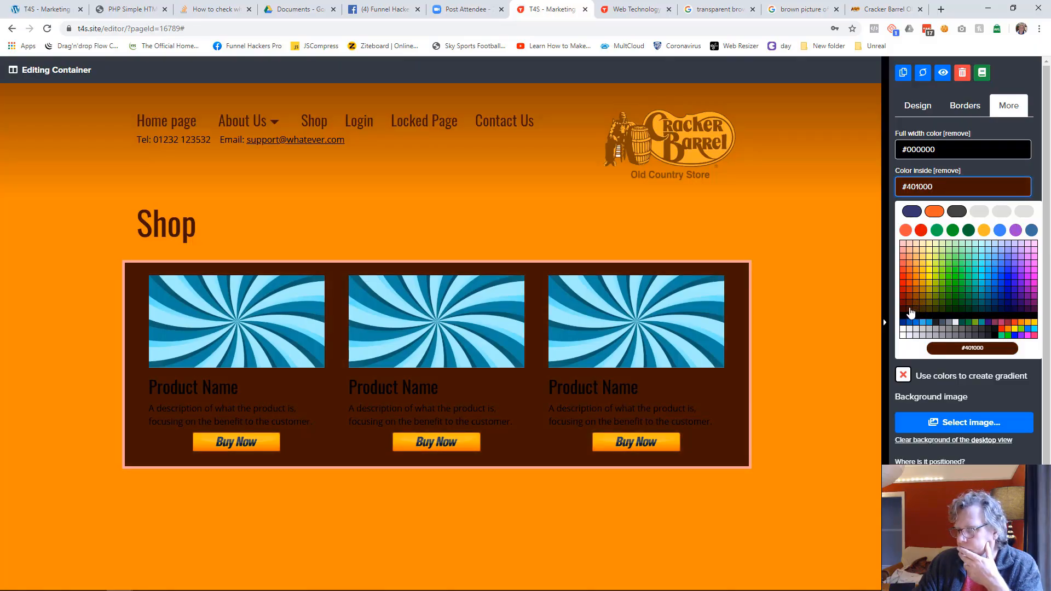
{"action": "left_click", "coordinate": [911, 313]}
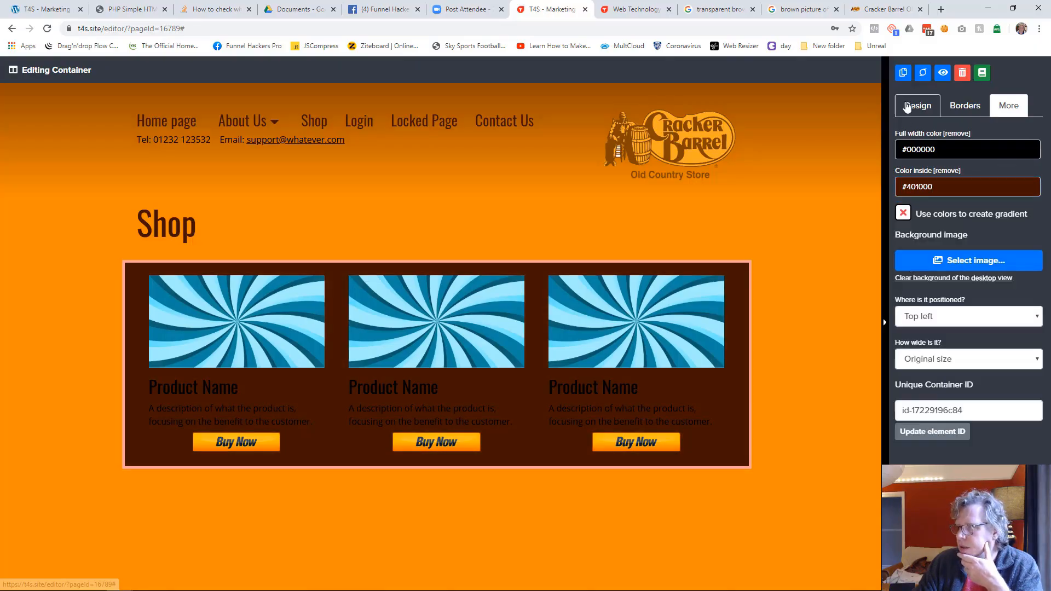
Step: Increase the product container's top space to 39 and bottom space to 38, and round its top and bottom corners with radius 9
{"action": "left_click", "coordinate": [918, 106]}
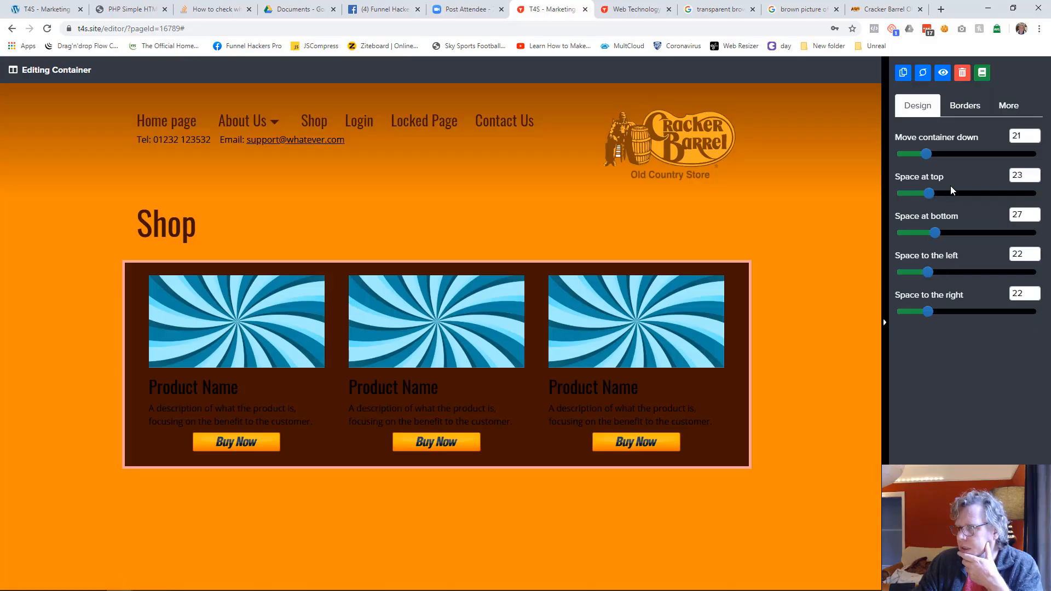
{"action": "left_click_drag", "start_coordinate": [933, 191], "coordinate": [951, 193]}
{"action": "left_click_drag", "start_coordinate": [936, 231], "coordinate": [945, 231]}
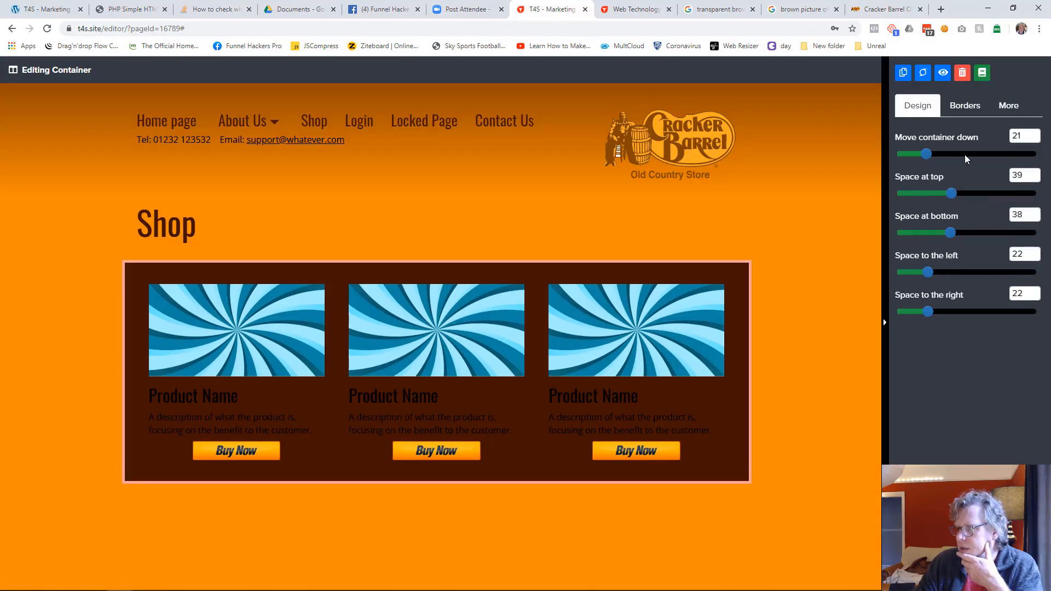
{"action": "left_click", "coordinate": [964, 107]}
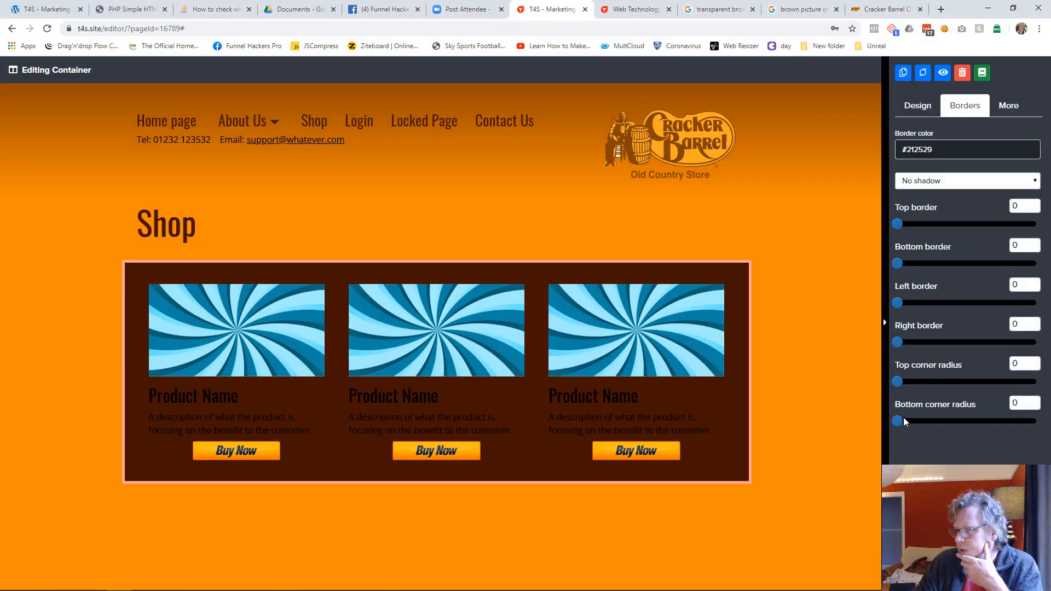
{"action": "left_click_drag", "start_coordinate": [901, 383], "coordinate": [910, 387]}
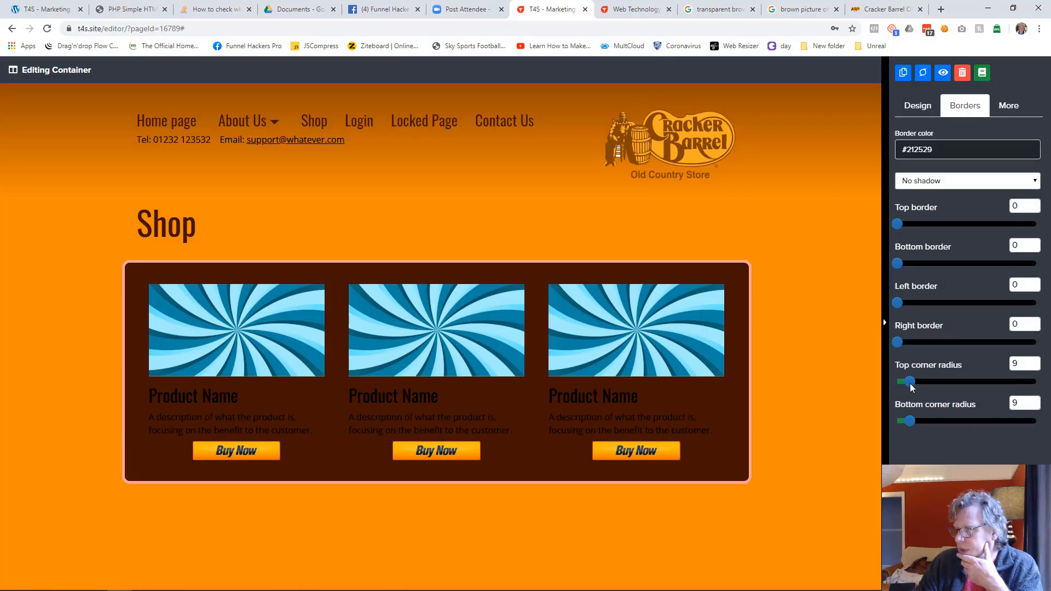
{"action": "left_click", "coordinate": [843, 394]}
Step: Colour the first product's name heading white
{"action": "left_click", "coordinate": [295, 398]}
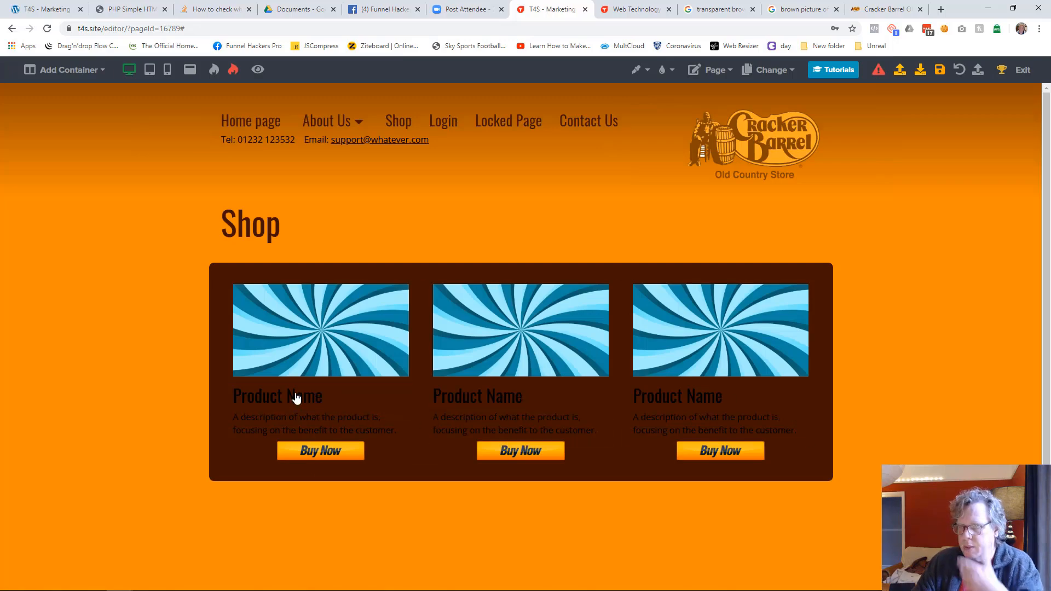
{"action": "left_click", "coordinate": [963, 149]}
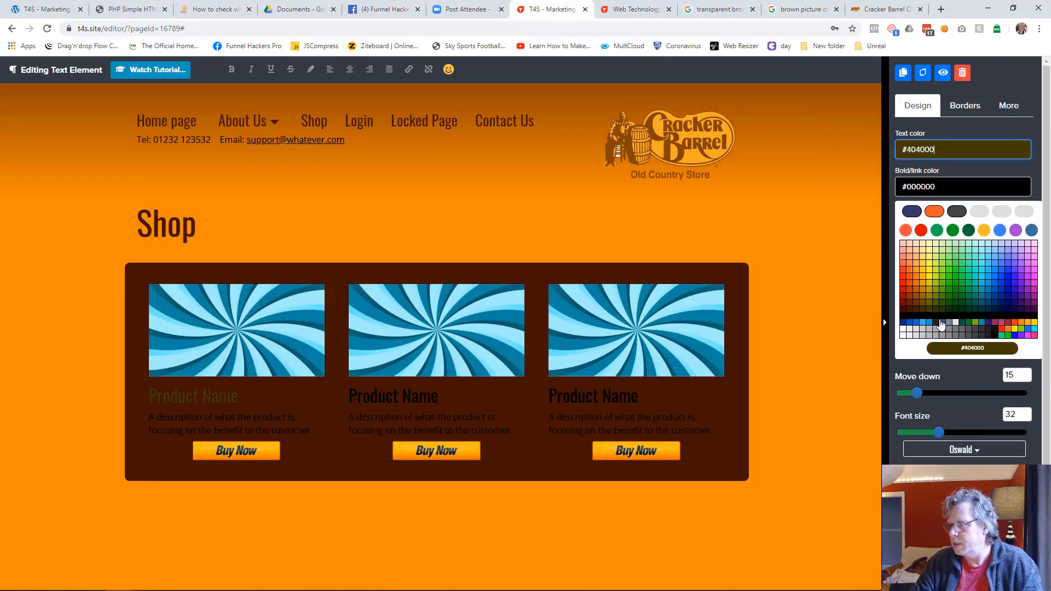
{"action": "left_click", "coordinate": [904, 334]}
{"action": "left_click", "coordinate": [828, 355]}
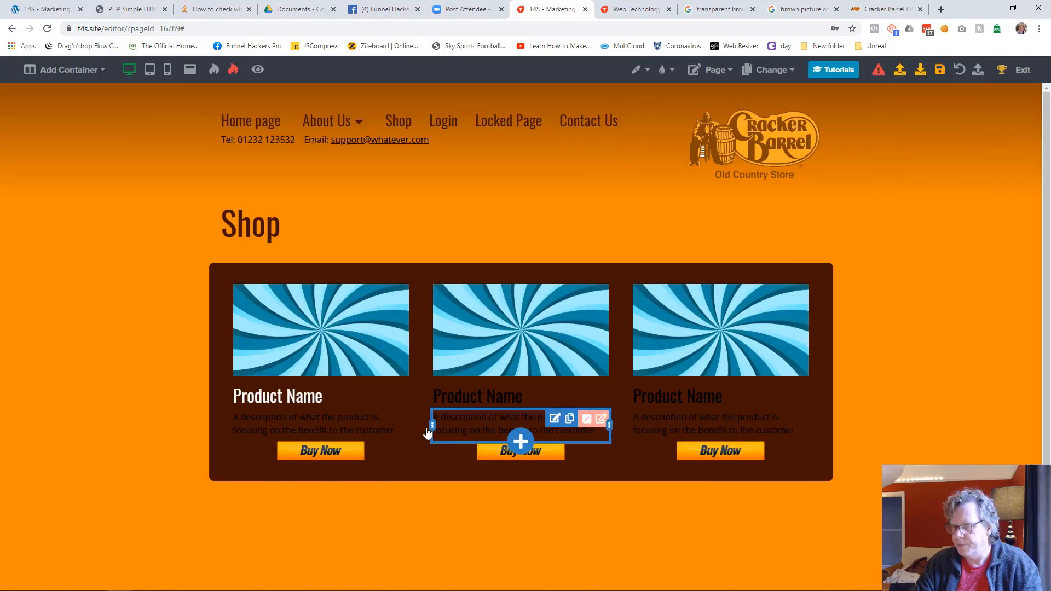
Step: Set the first product's description text colour to #ffffff and move its Buy Now button down slightly
{"action": "left_click", "coordinate": [337, 432]}
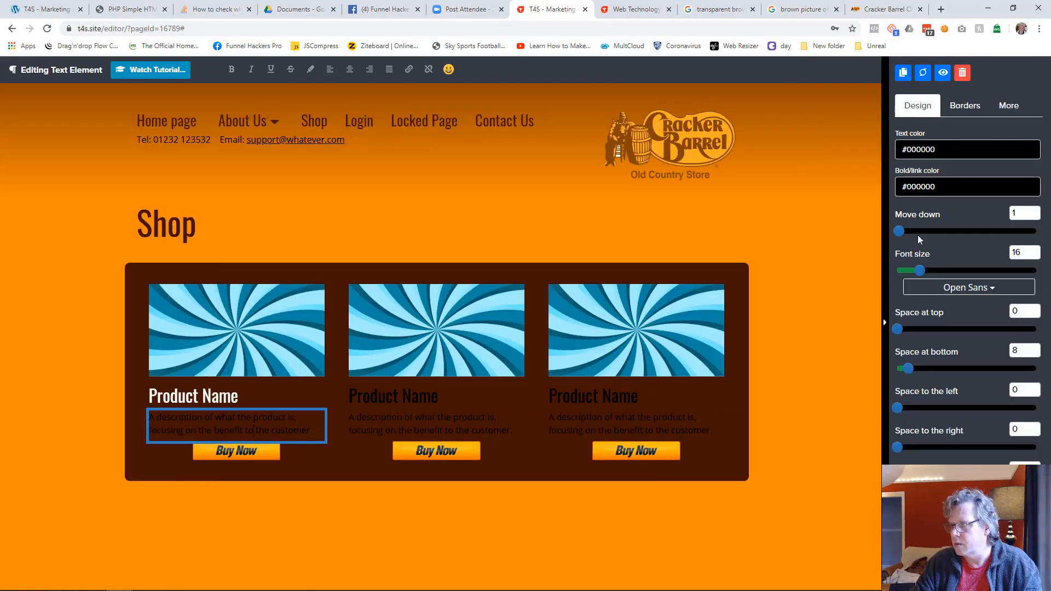
{"action": "left_click", "coordinate": [963, 149]}
{"action": "left_click", "coordinate": [903, 335]}
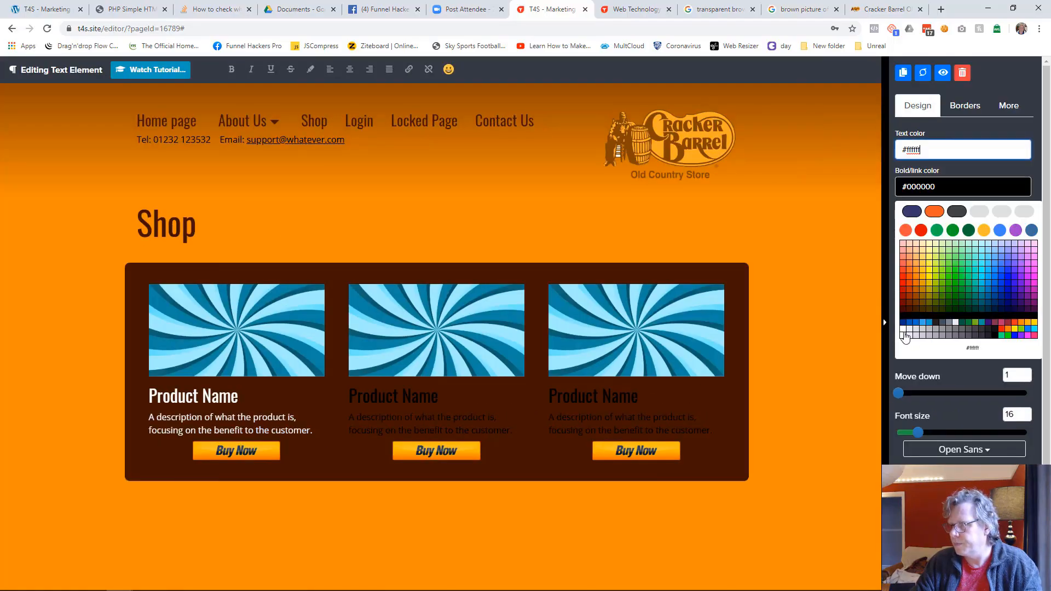
{"action": "left_click", "coordinate": [806, 389]}
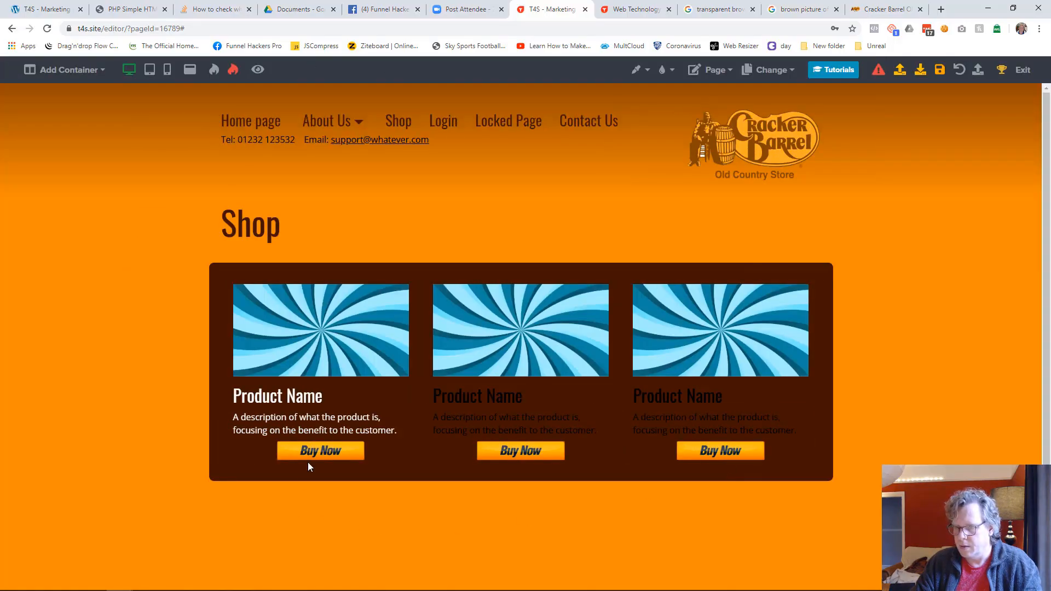
{"action": "left_click_drag", "start_coordinate": [293, 456], "coordinate": [293, 469]}
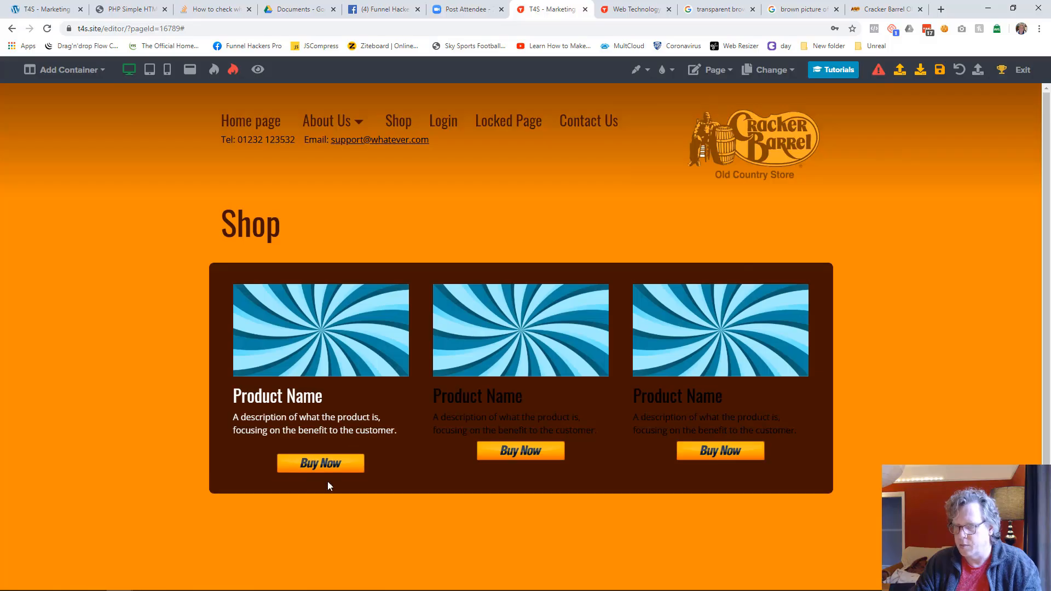
Step: Cut all elements out of the second and third product columns, and copy the first product's image, name, description and Buy Now button
{"action": "left_click", "coordinate": [570, 290]}
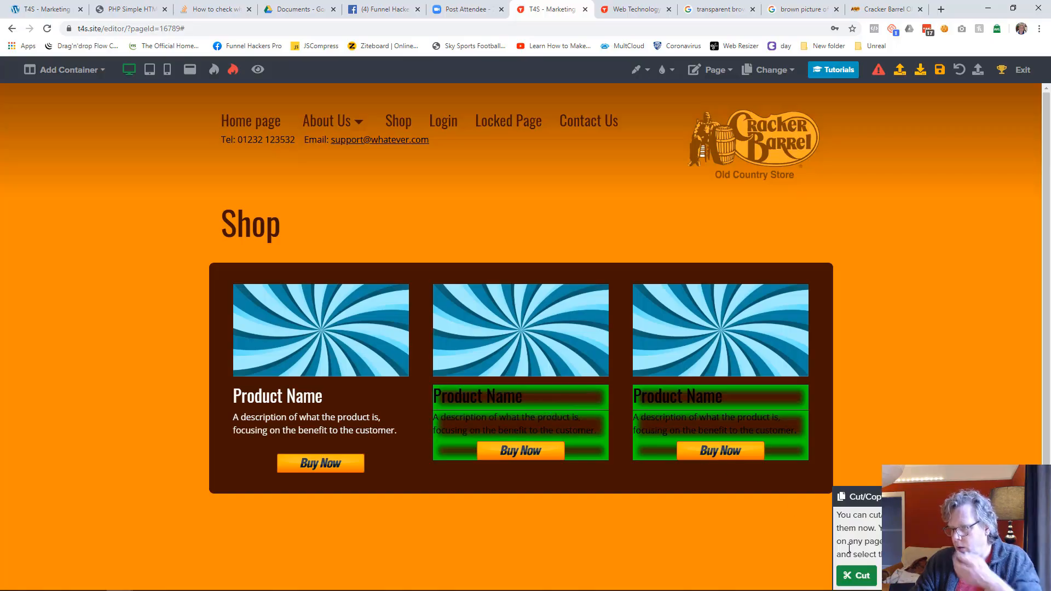
{"action": "left_click", "coordinate": [856, 575]}
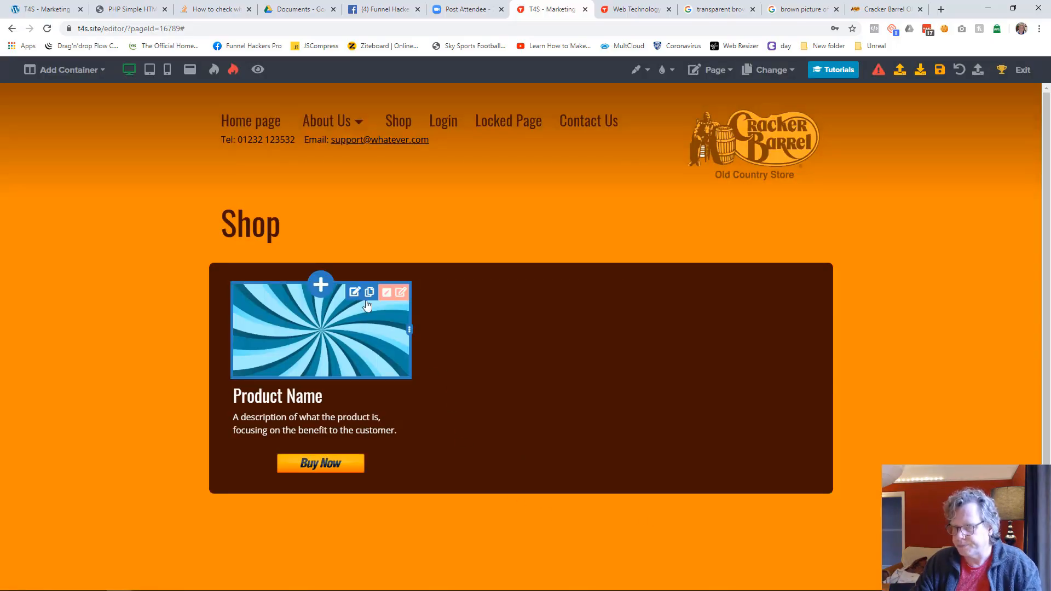
{"action": "left_click", "coordinate": [372, 295]}
{"action": "left_click", "coordinate": [338, 394]}
{"action": "left_click", "coordinate": [333, 432]}
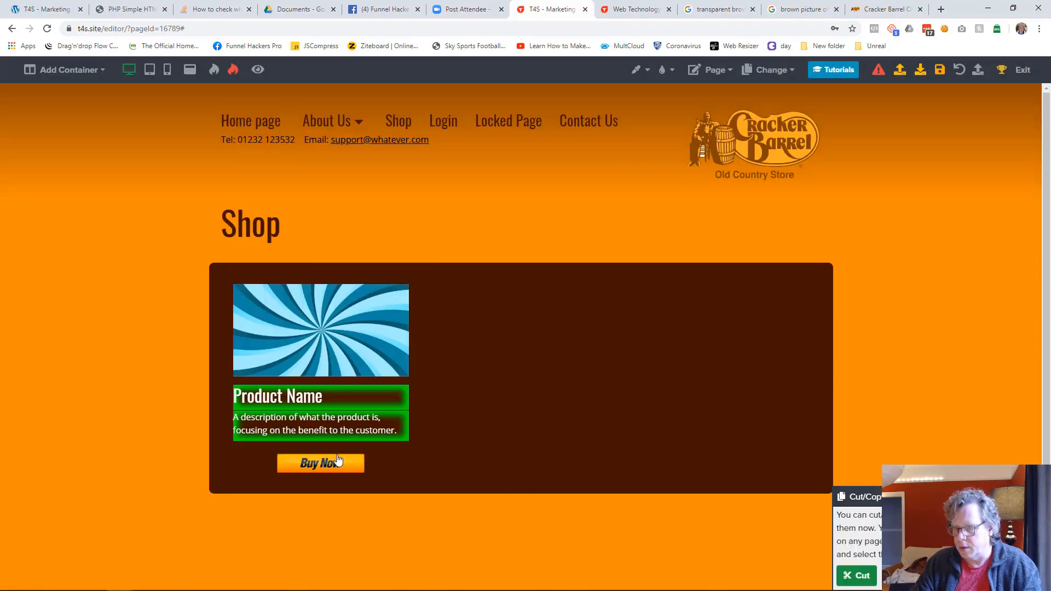
{"action": "left_click", "coordinate": [338, 463]}
{"action": "left_click", "coordinate": [903, 575]}
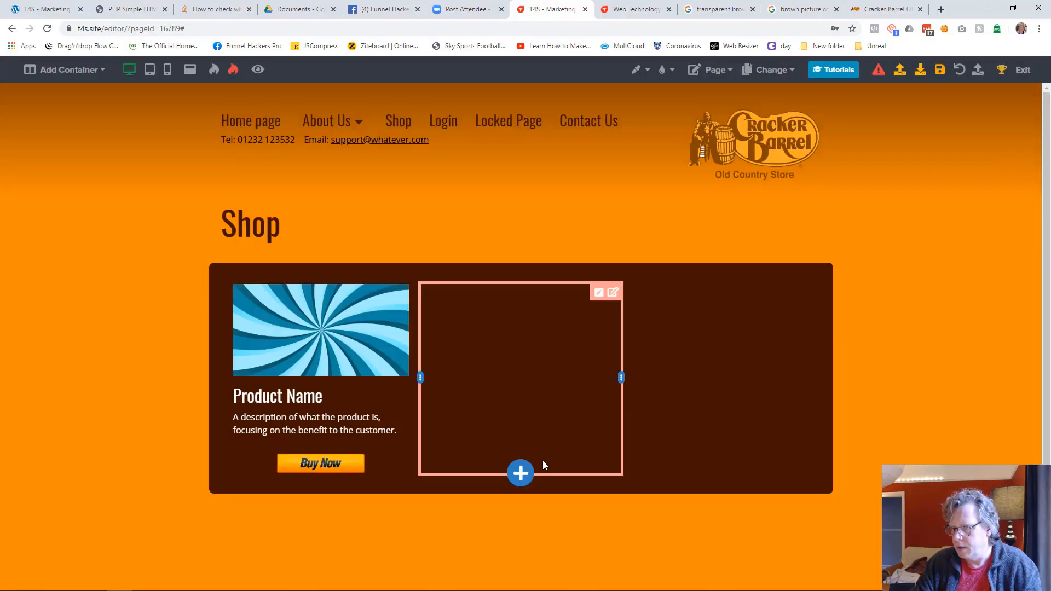
Step: Paste the copied product elements into the empty second and third columns
{"action": "left_click", "coordinate": [520, 475]}
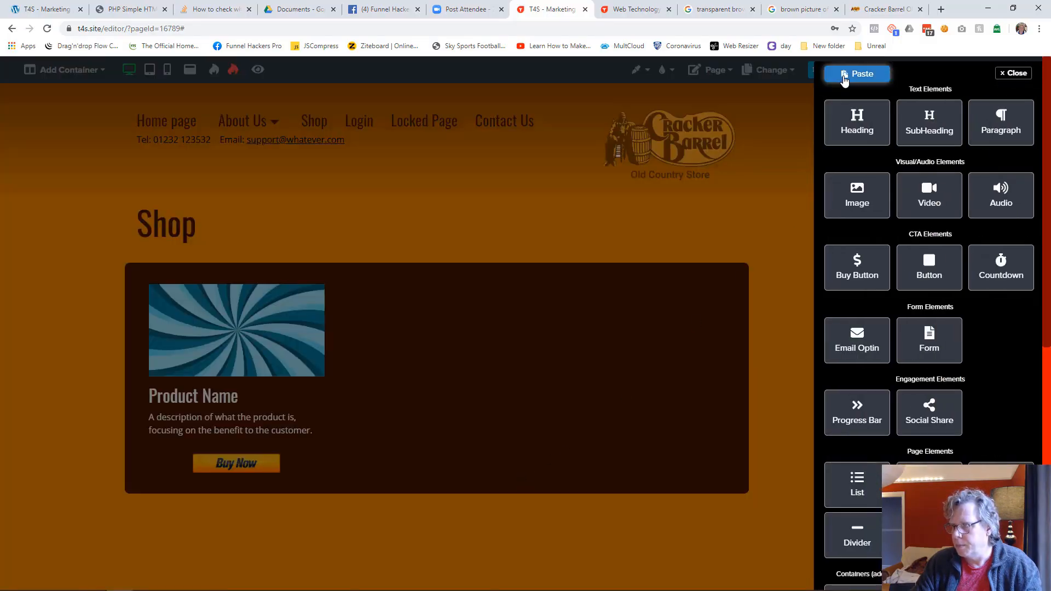
{"action": "left_click", "coordinate": [846, 76]}
{"action": "left_click", "coordinate": [568, 367]}
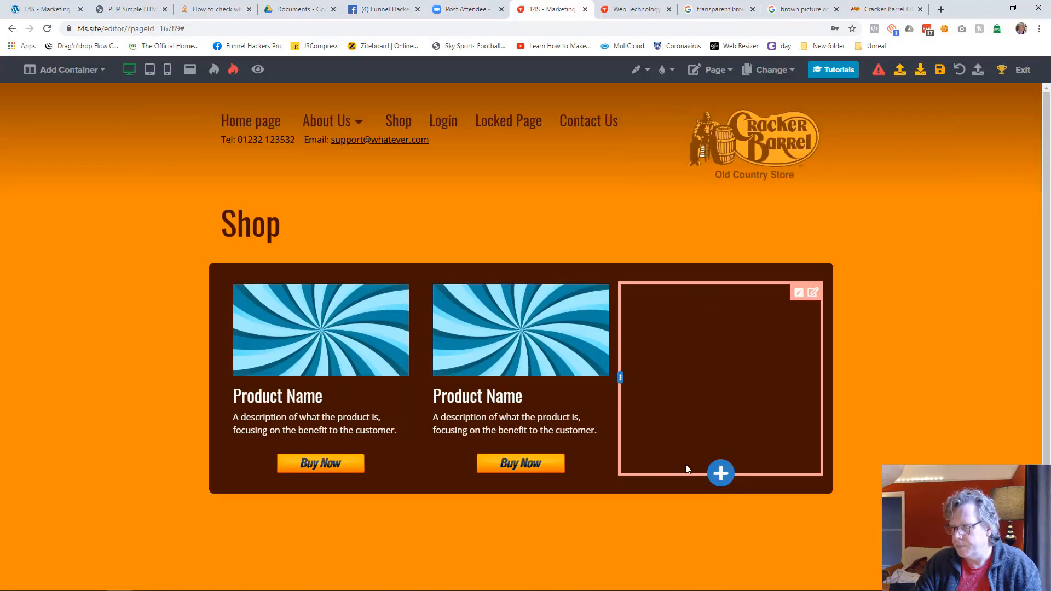
{"action": "left_click", "coordinate": [721, 473]}
{"action": "left_click", "coordinate": [857, 75]}
{"action": "left_click", "coordinate": [603, 378]}
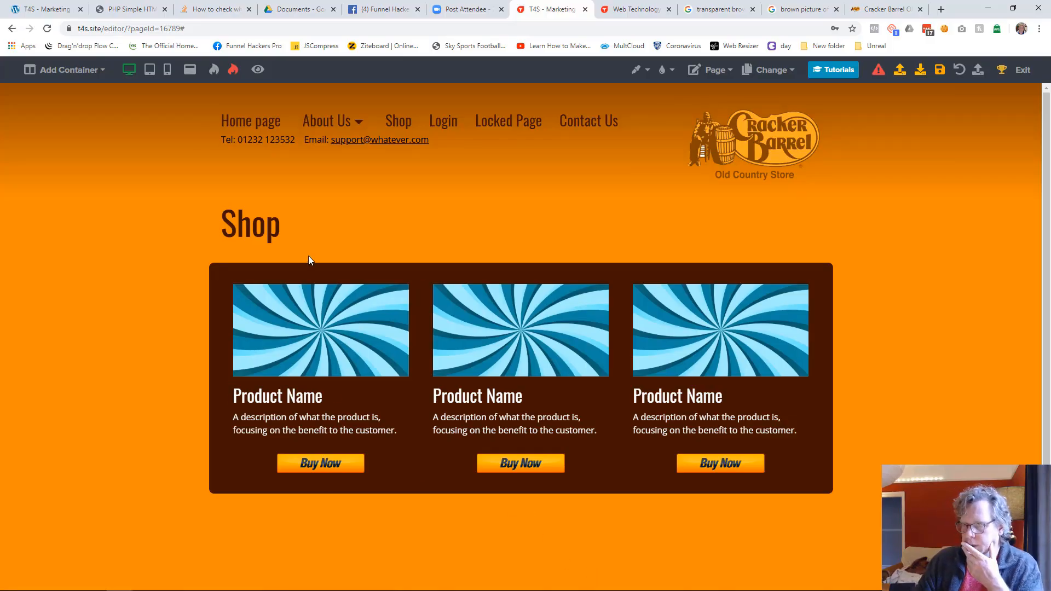
Step: Apply the Small glow shadow to the first product's image
{"action": "left_click", "coordinate": [376, 324]}
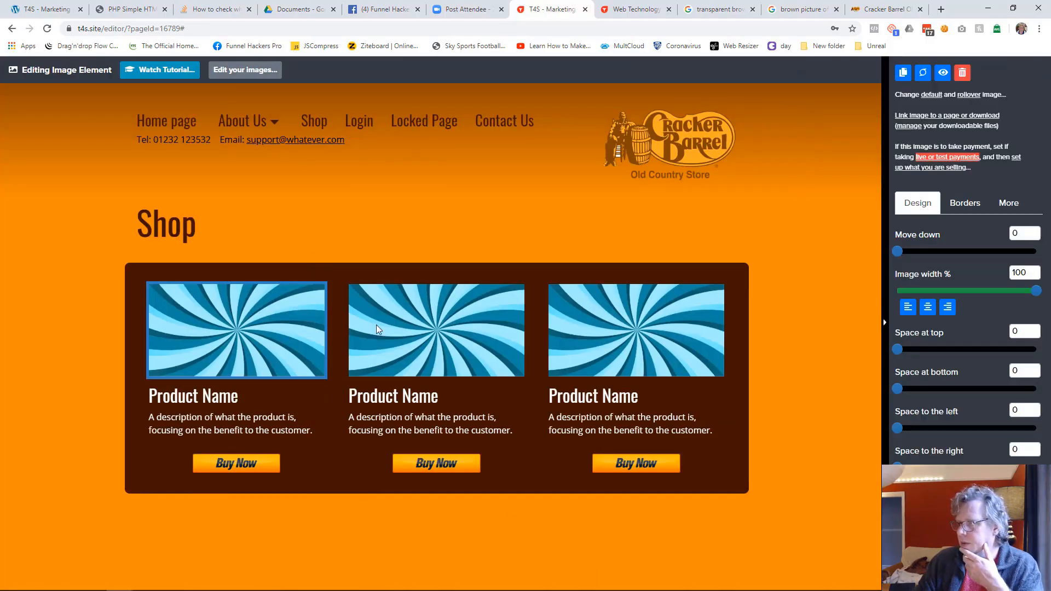
{"action": "left_click", "coordinate": [977, 211]}
{"action": "left_click", "coordinate": [941, 282]}
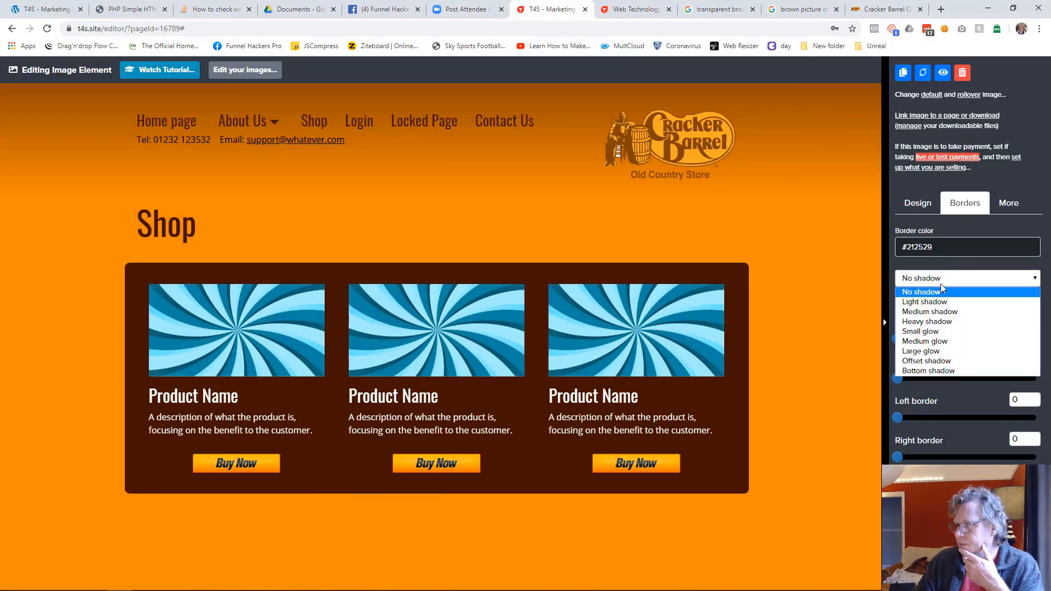
{"action": "left_click", "coordinate": [924, 332]}
{"action": "left_click", "coordinate": [738, 356]}
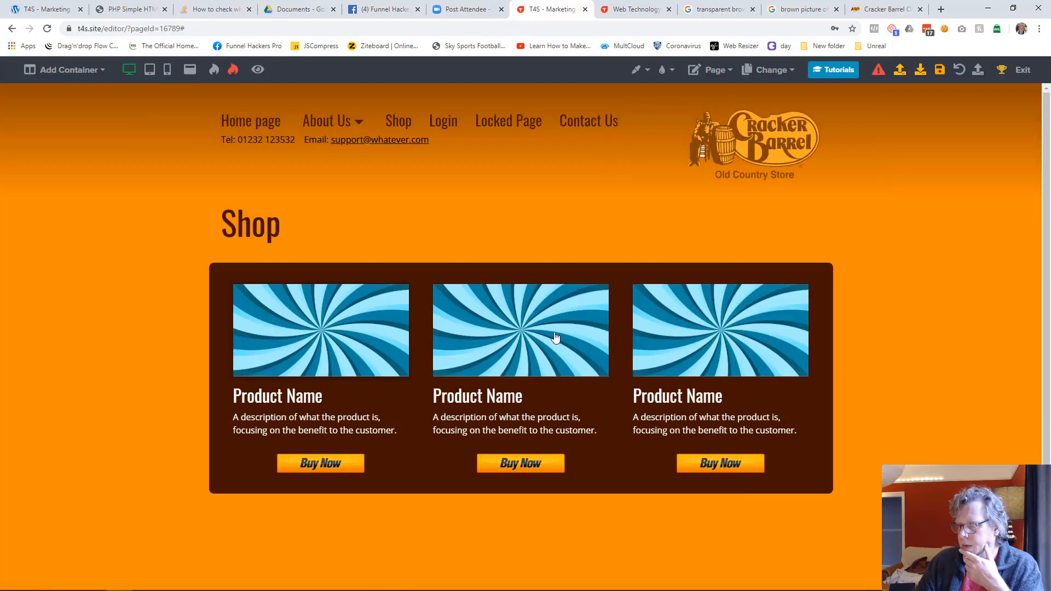
Step: Apply the Heavy shadow option to the second product's image
{"action": "left_click", "coordinate": [556, 339]}
{"action": "left_click", "coordinate": [965, 203]}
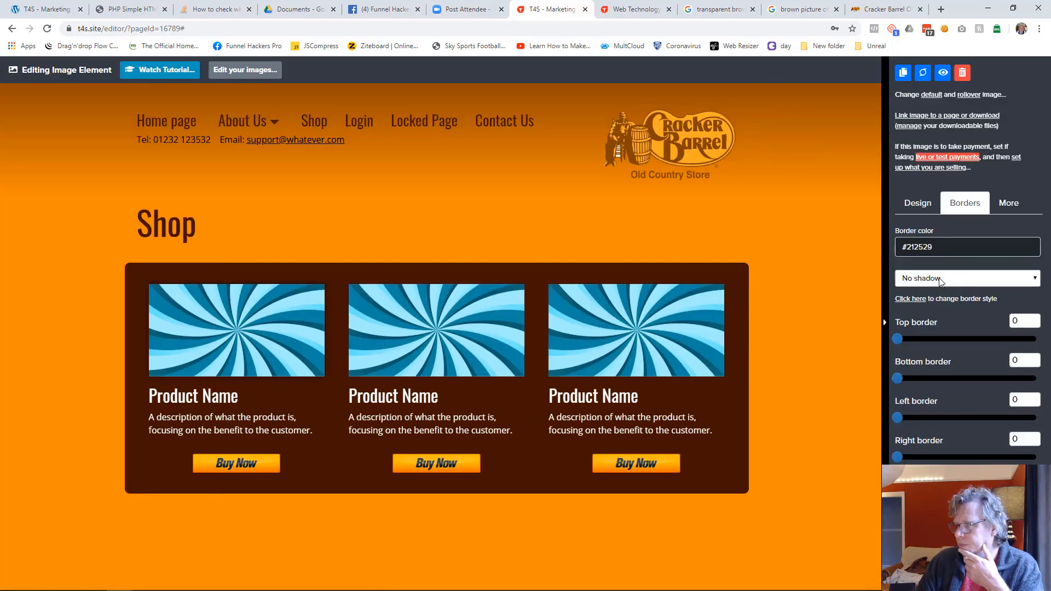
{"action": "left_click", "coordinate": [942, 278]}
{"action": "left_click", "coordinate": [928, 324]}
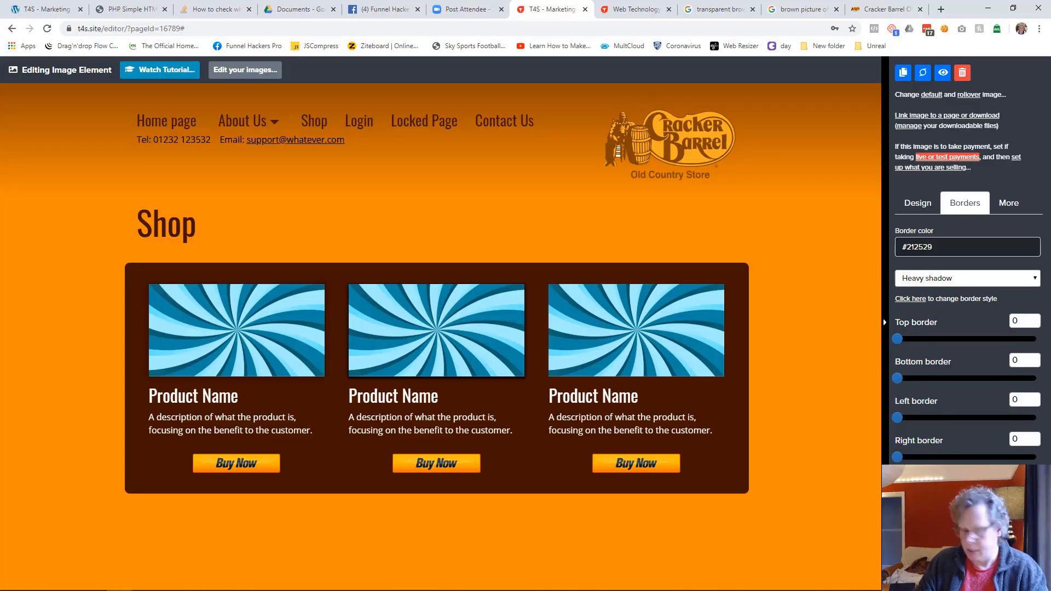
{"action": "left_click", "coordinate": [842, 400]}
Step: Apply the Small glow shadow to the third product's image
{"action": "left_click", "coordinate": [764, 345]}
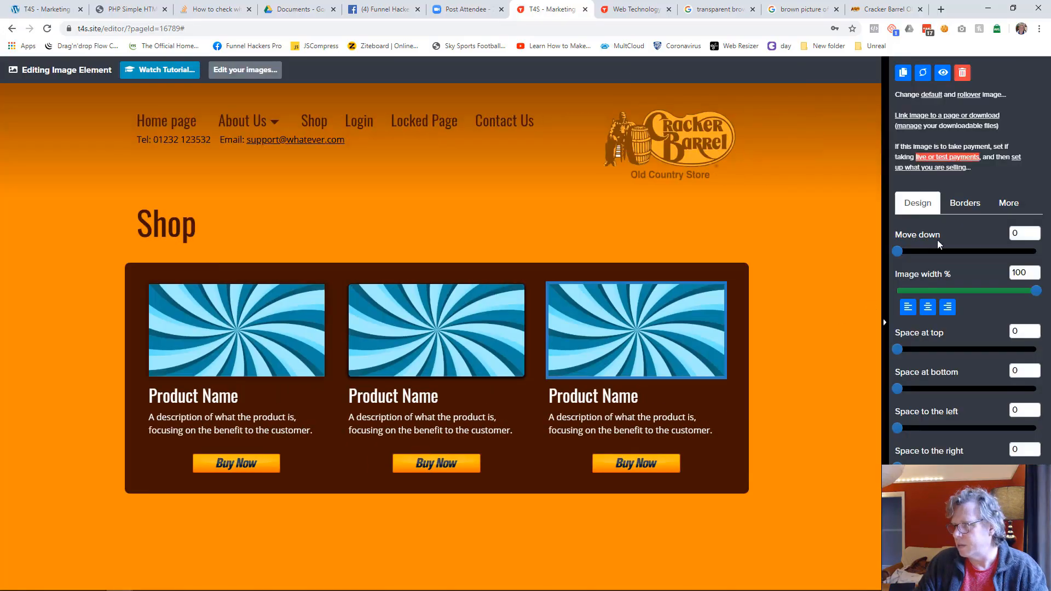
{"action": "left_click", "coordinate": [959, 211]}
{"action": "left_click", "coordinate": [967, 278]}
{"action": "left_click", "coordinate": [930, 332]}
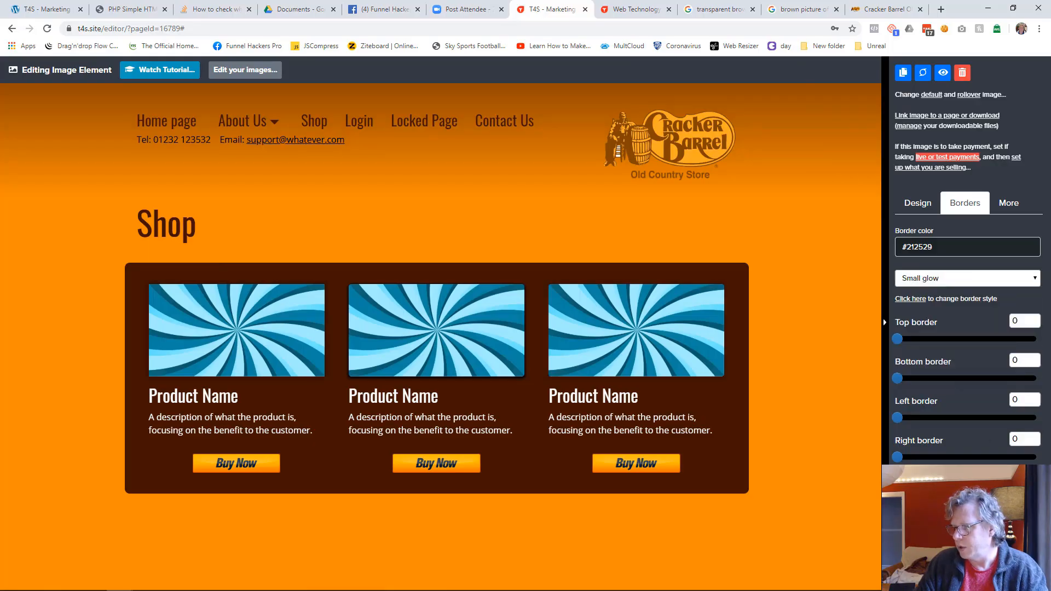
{"action": "left_click", "coordinate": [774, 550]}
Step: Check the first product image's shadow setting and save the Shop page
{"action": "left_click", "coordinate": [350, 364]}
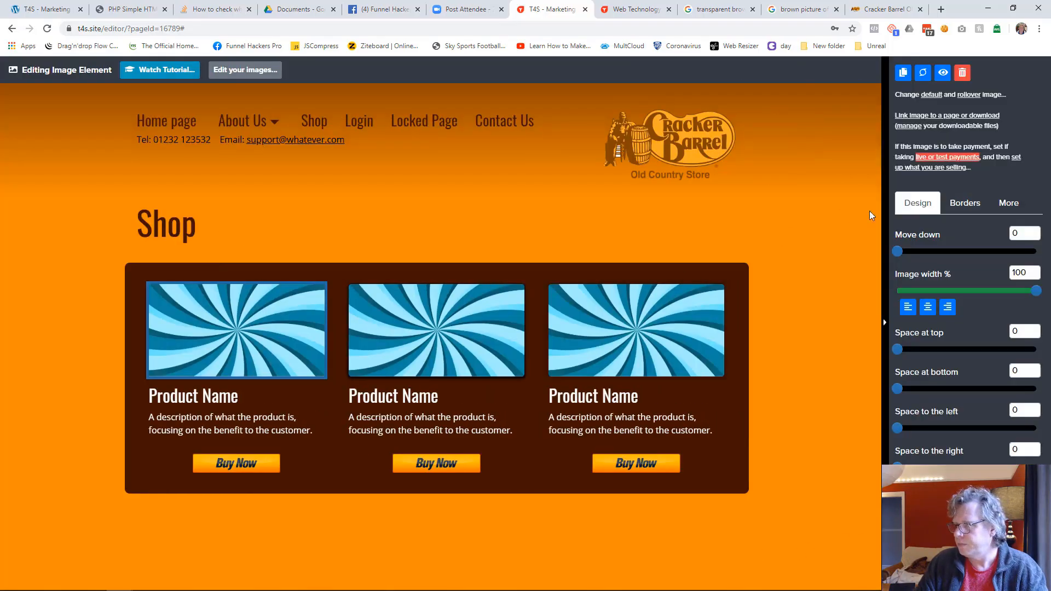
{"action": "left_click", "coordinate": [964, 203]}
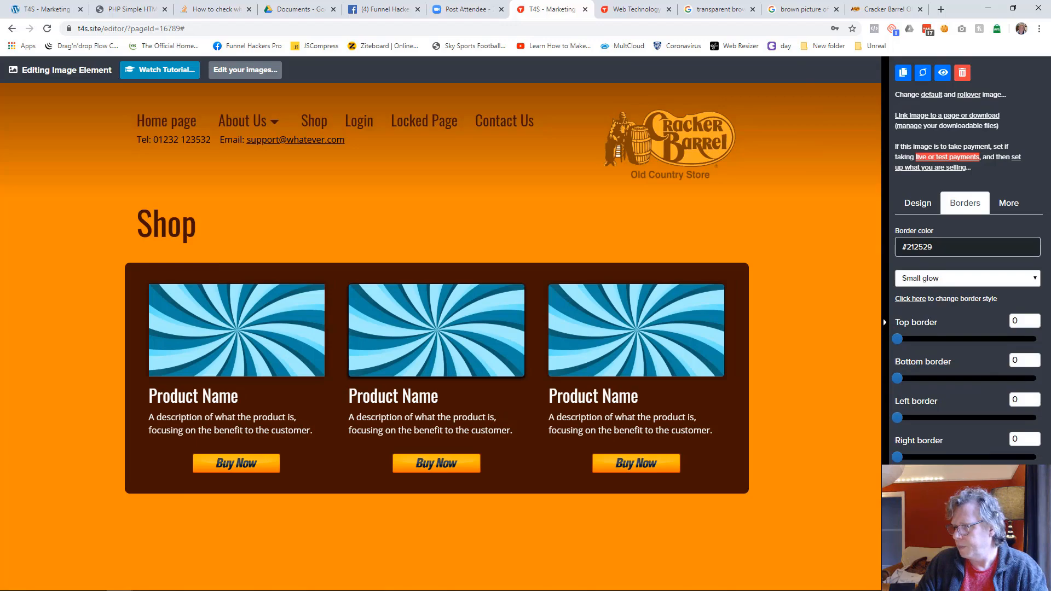
{"action": "left_click", "coordinate": [783, 530]}
{"action": "left_click", "coordinate": [937, 73]}
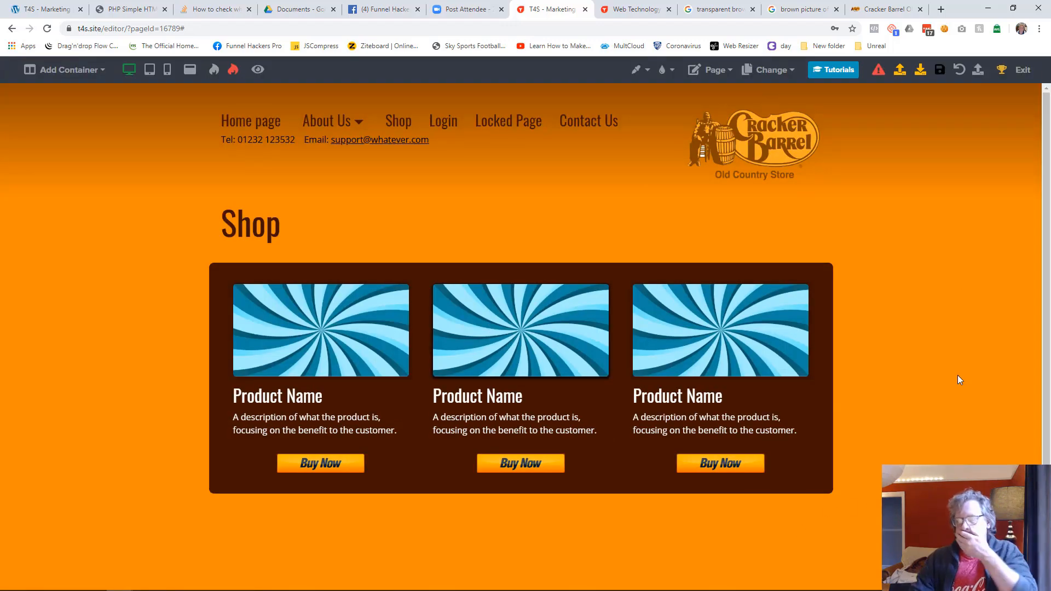
Step: Change the second product image's shadow to Small glow and save the Shop page
{"action": "left_click", "coordinate": [583, 320]}
{"action": "left_click", "coordinate": [966, 208]}
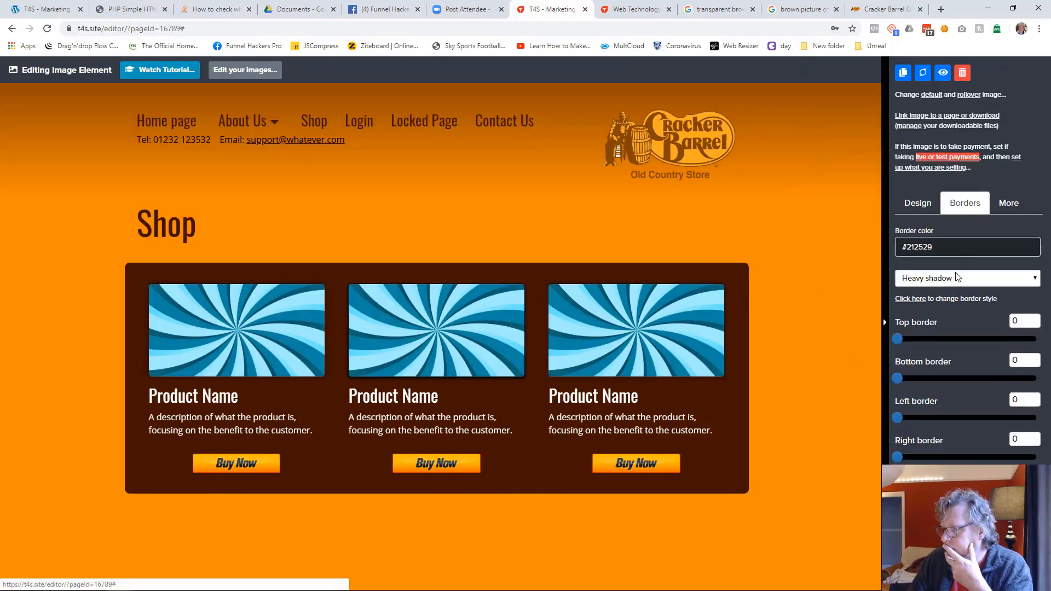
{"action": "left_click", "coordinate": [936, 280]}
{"action": "left_click", "coordinate": [932, 332]}
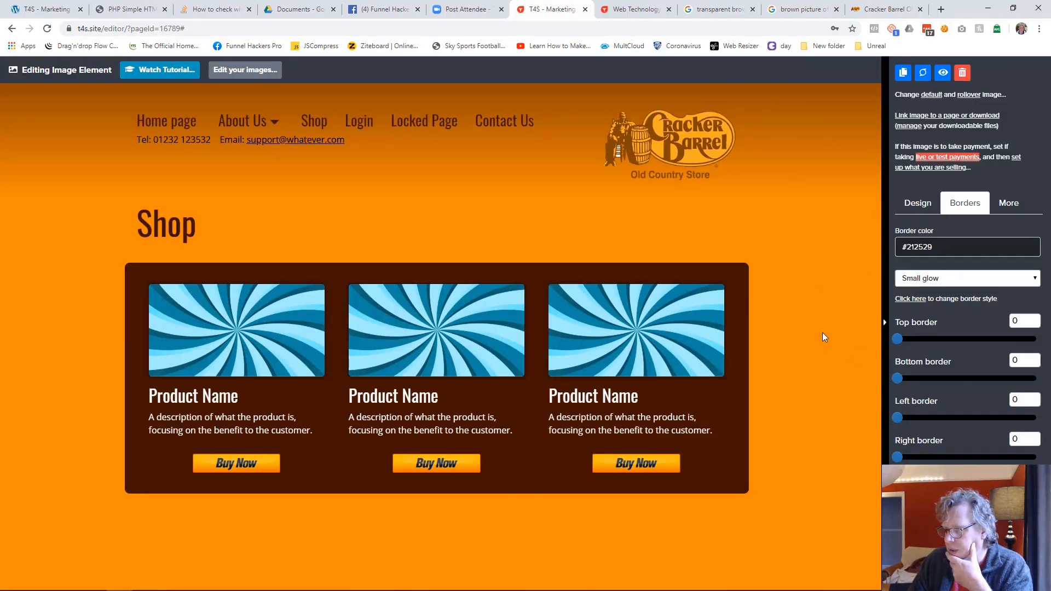
{"action": "left_click", "coordinate": [822, 333]}
{"action": "left_click", "coordinate": [939, 69]}
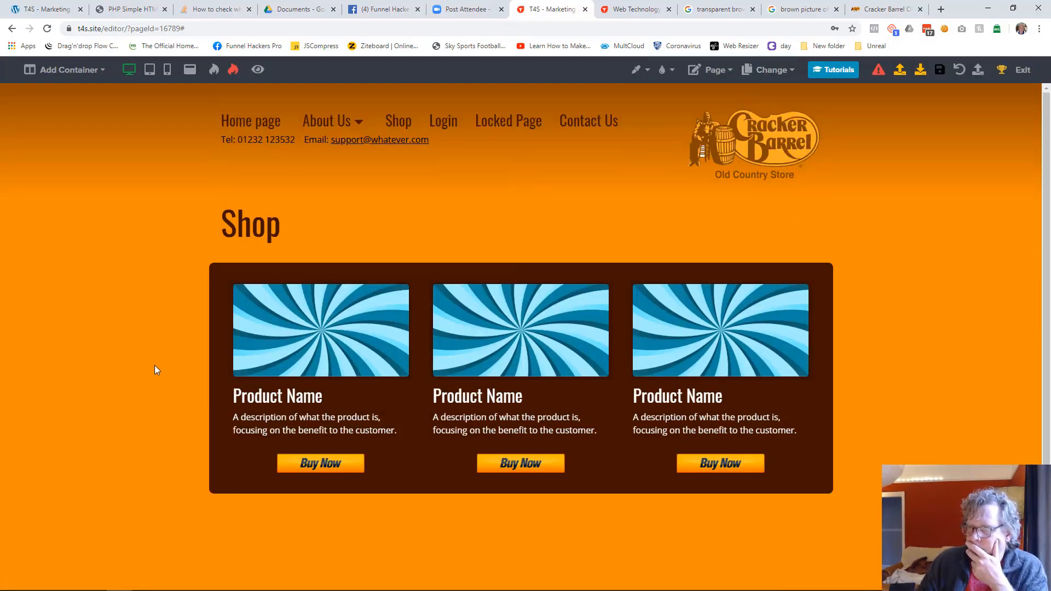
Step: Leave the page editor for the funnel's page list and send the Login page to Trash
{"action": "left_click", "coordinate": [1024, 70]}
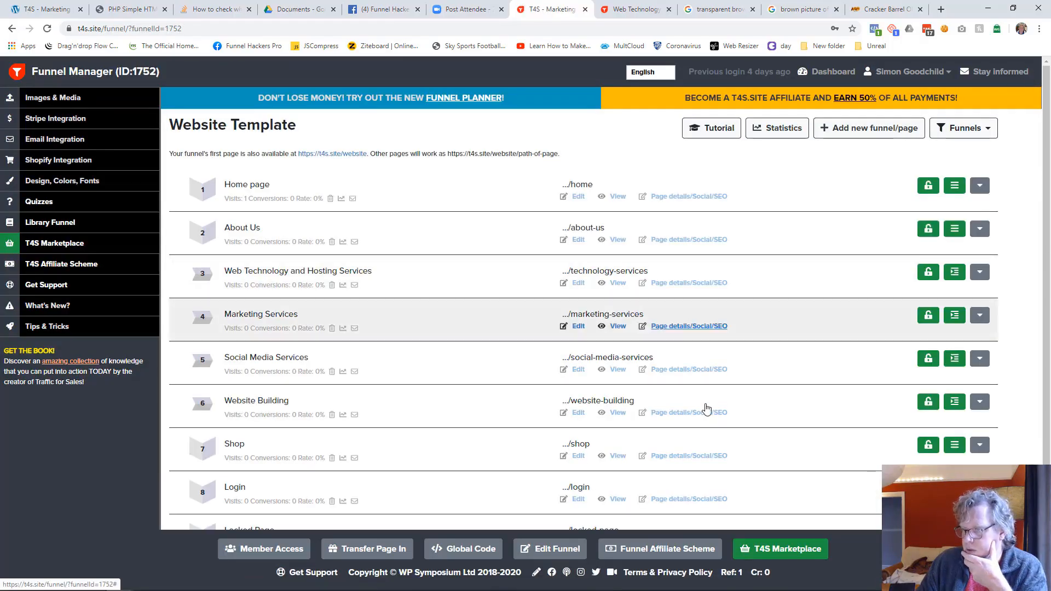
{"action": "scroll", "coordinate": [747, 413], "scroll_direction": "down", "scroll_amount": 3}
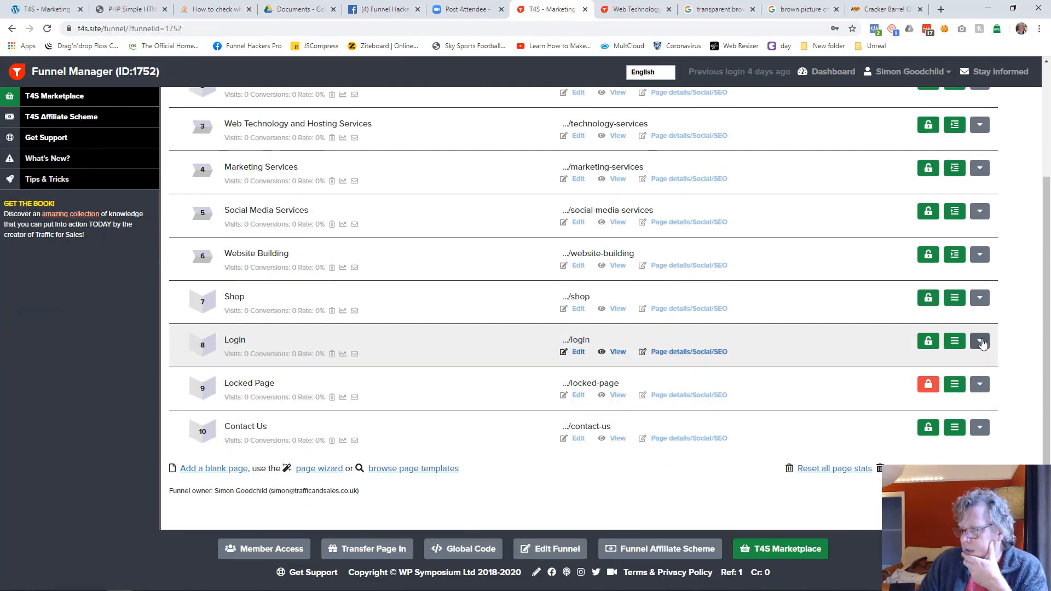
{"action": "left_click", "coordinate": [980, 342]}
{"action": "left_click", "coordinate": [934, 417]}
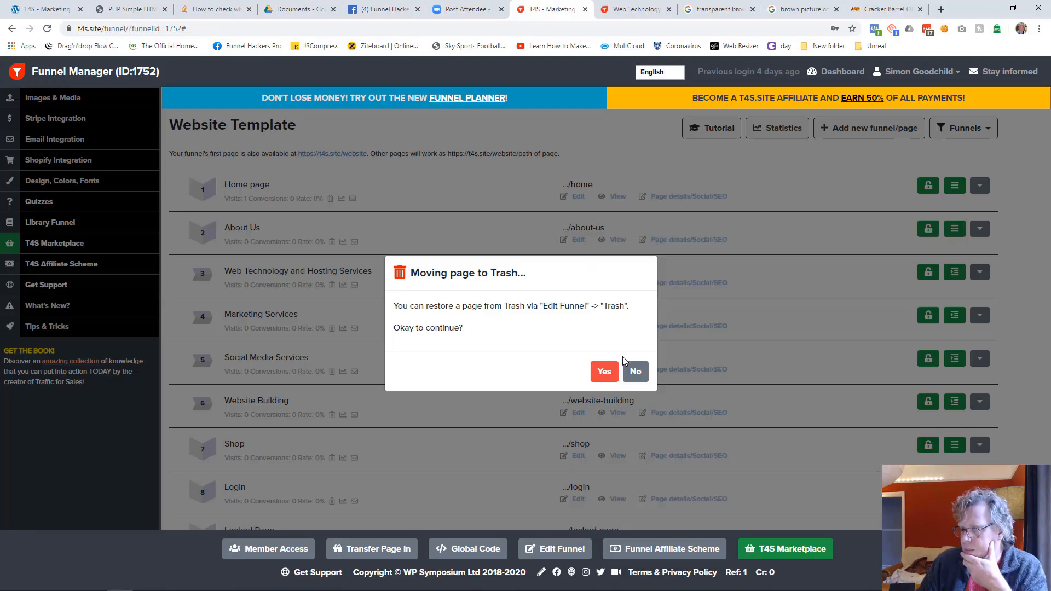
{"action": "left_click", "coordinate": [604, 373]}
Step: Send the Locked Page to Trash
{"action": "scroll", "coordinate": [925, 397], "scroll_direction": "down", "scroll_amount": 2}
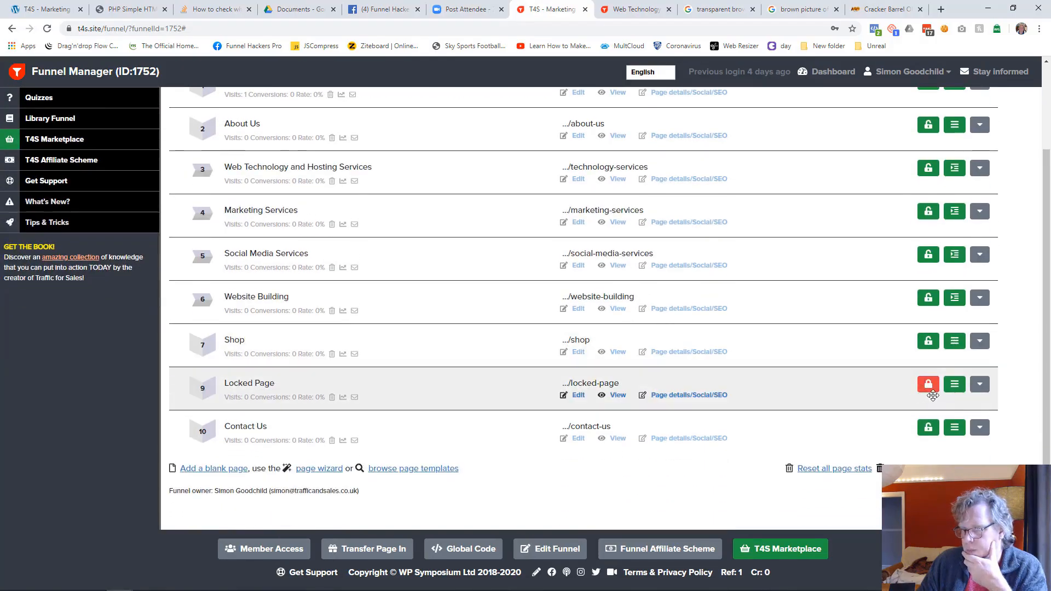
{"action": "left_click", "coordinate": [979, 385]}
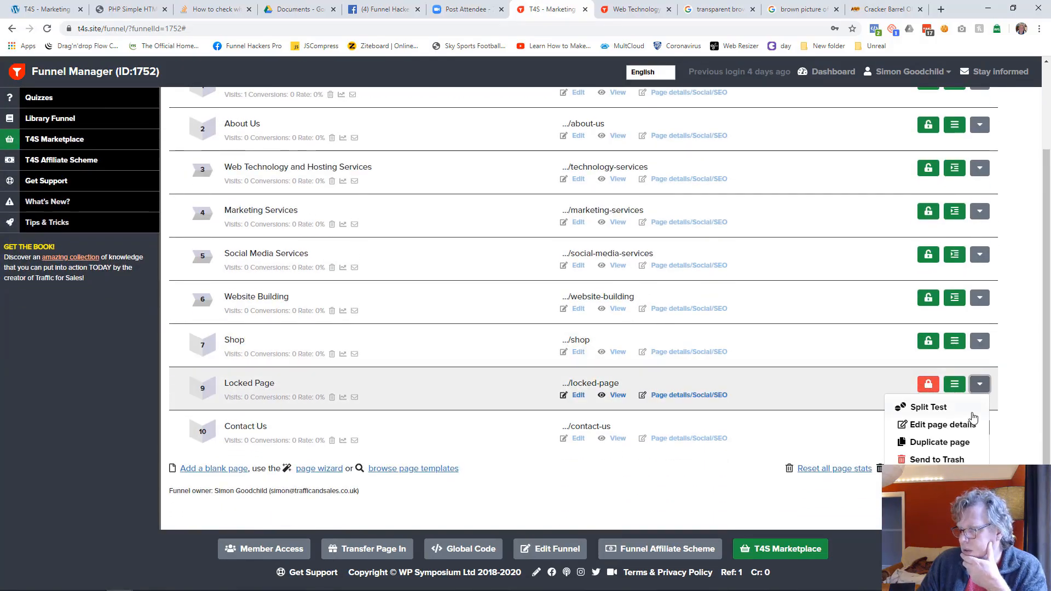
{"action": "left_click", "coordinate": [933, 459]}
{"action": "left_click", "coordinate": [604, 372]}
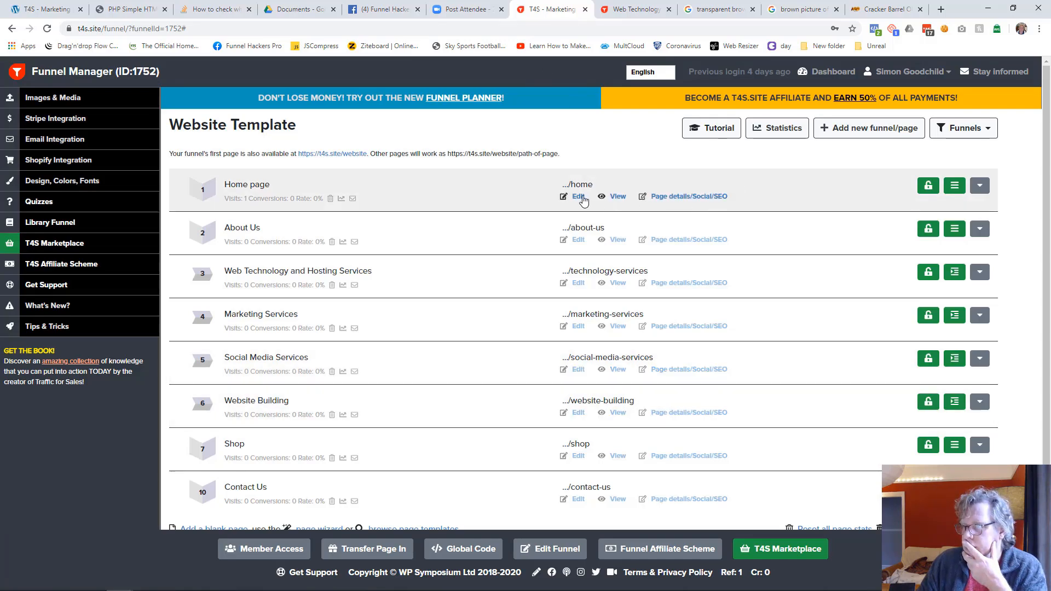
Step: Open the Website Building page for editing and save it
{"action": "left_click", "coordinate": [581, 412]}
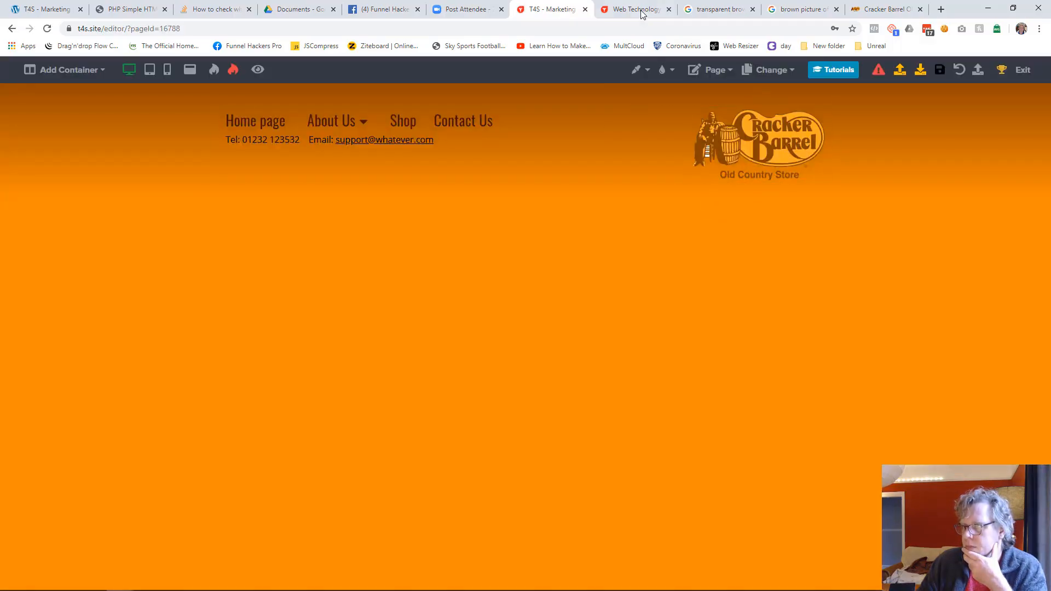
{"action": "left_click", "coordinate": [939, 72]}
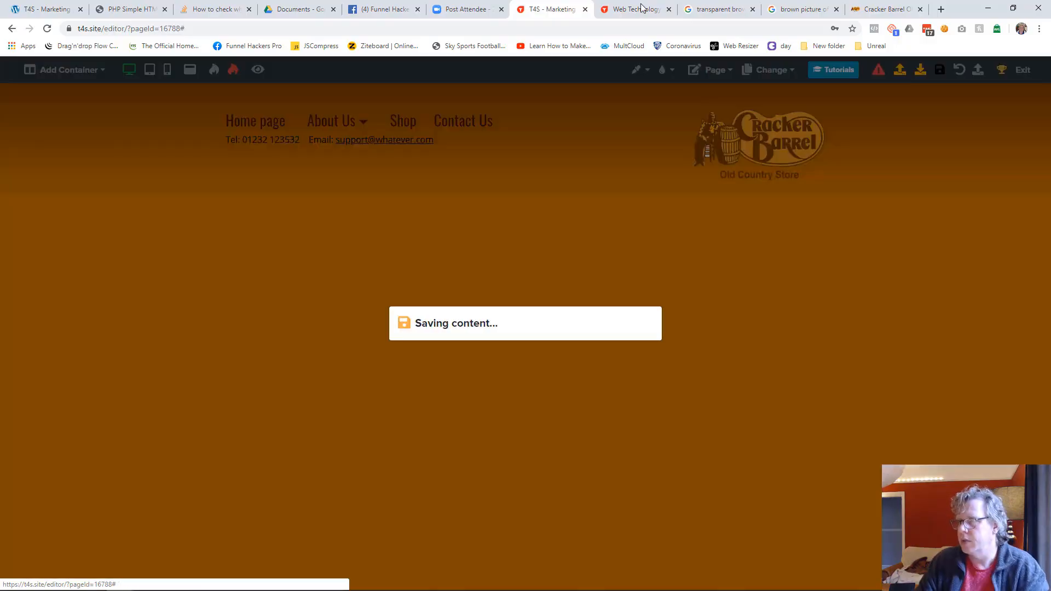
Step: Reload the live Technology Services page to check its header menu, and return to the editor
{"action": "left_click", "coordinate": [630, 10]}
{"action": "key", "text": "F5"}
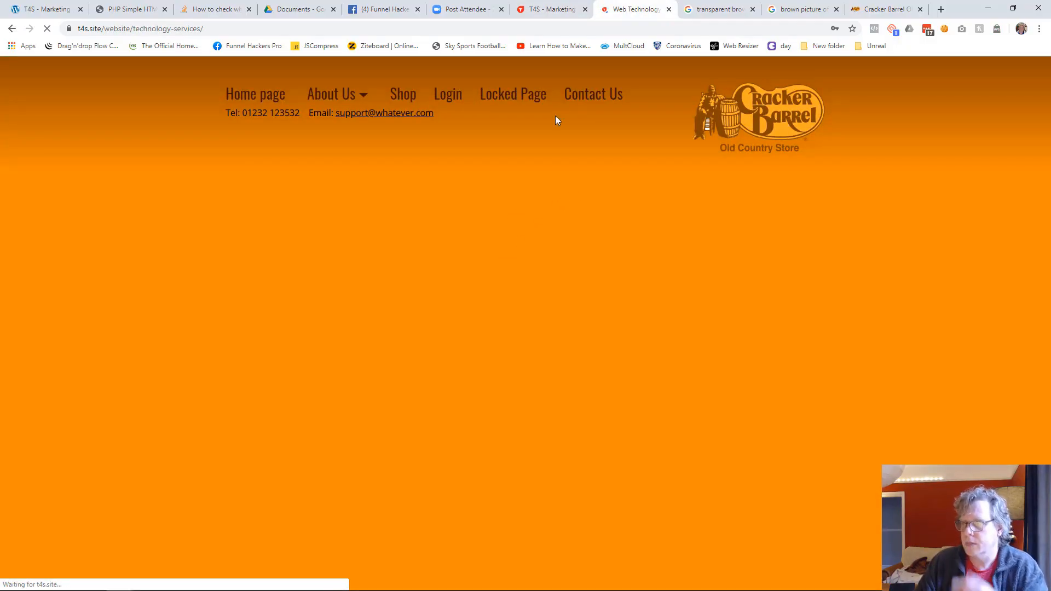
{"action": "left_click", "coordinate": [550, 9]}
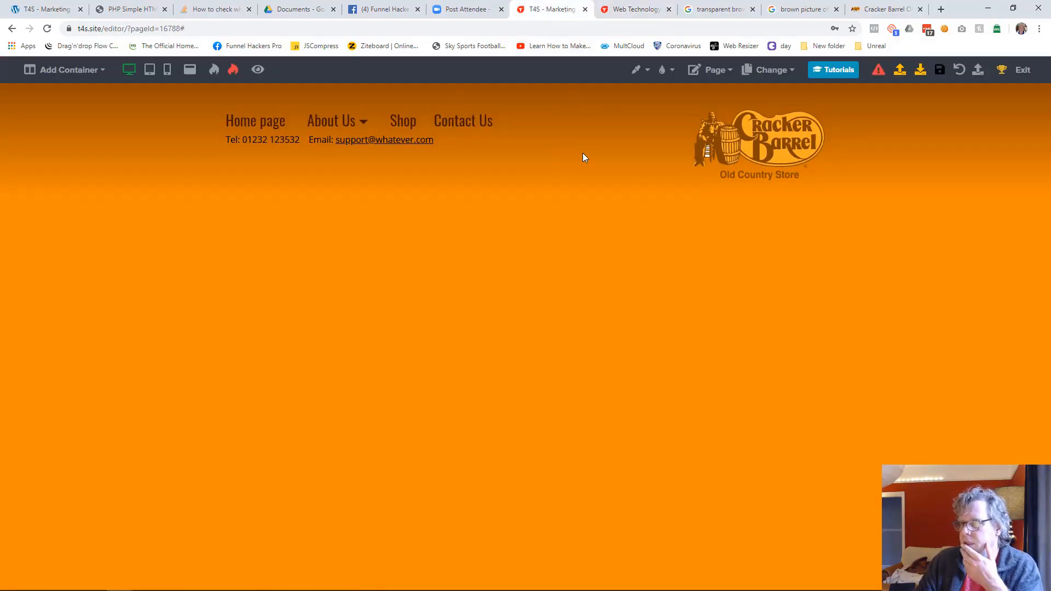
Step: Open the Home page for editing and save it
{"action": "left_click", "coordinate": [771, 69]}
{"action": "left_click", "coordinate": [677, 96]}
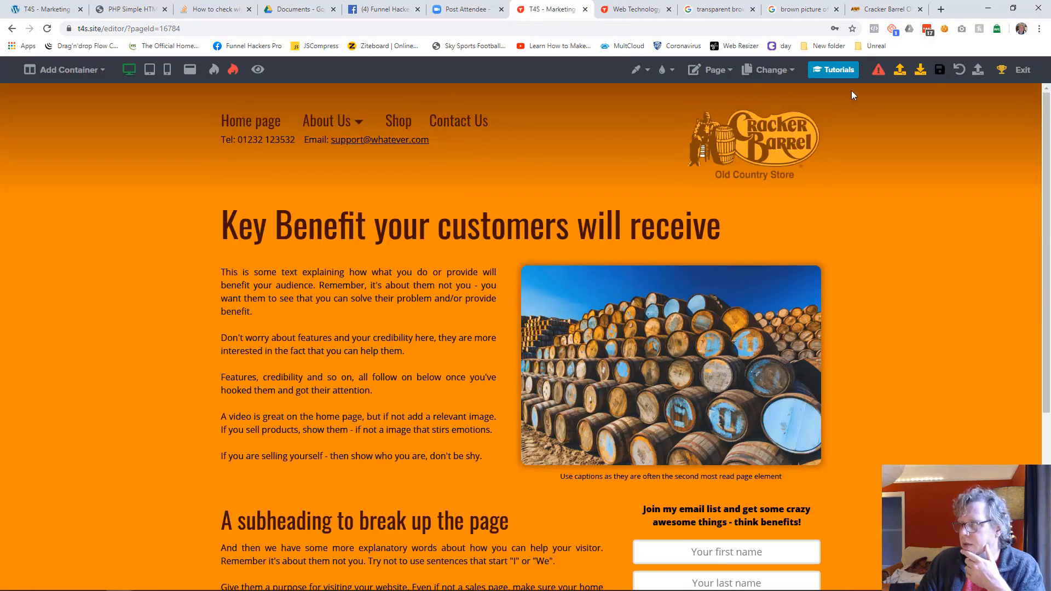
{"action": "left_click", "coordinate": [935, 71]}
Step: Reload the live site and open its Home page to check the header menu
{"action": "left_click", "coordinate": [635, 9]}
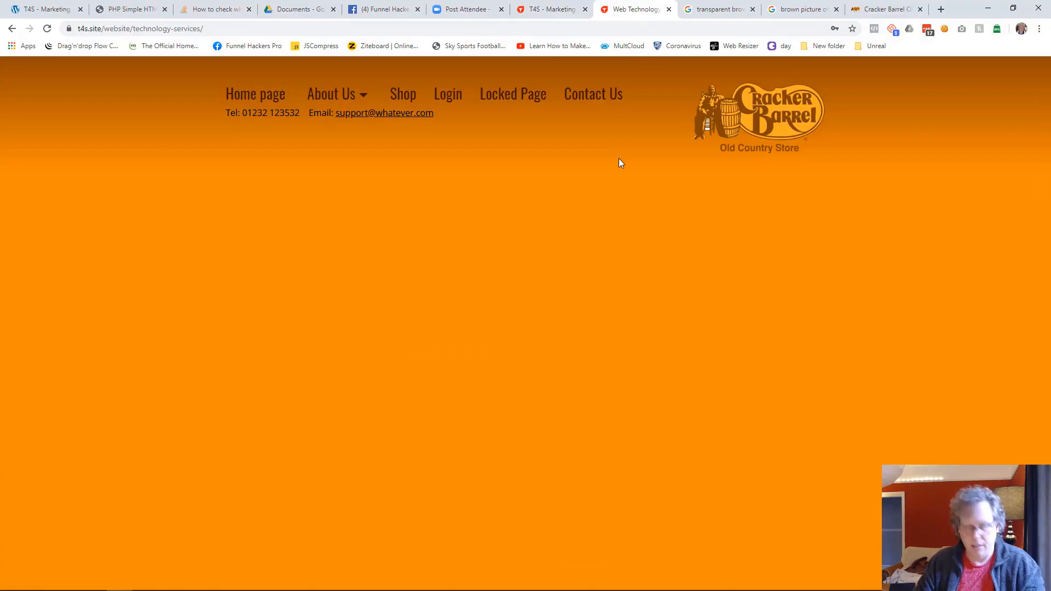
{"action": "key", "text": "F5"}
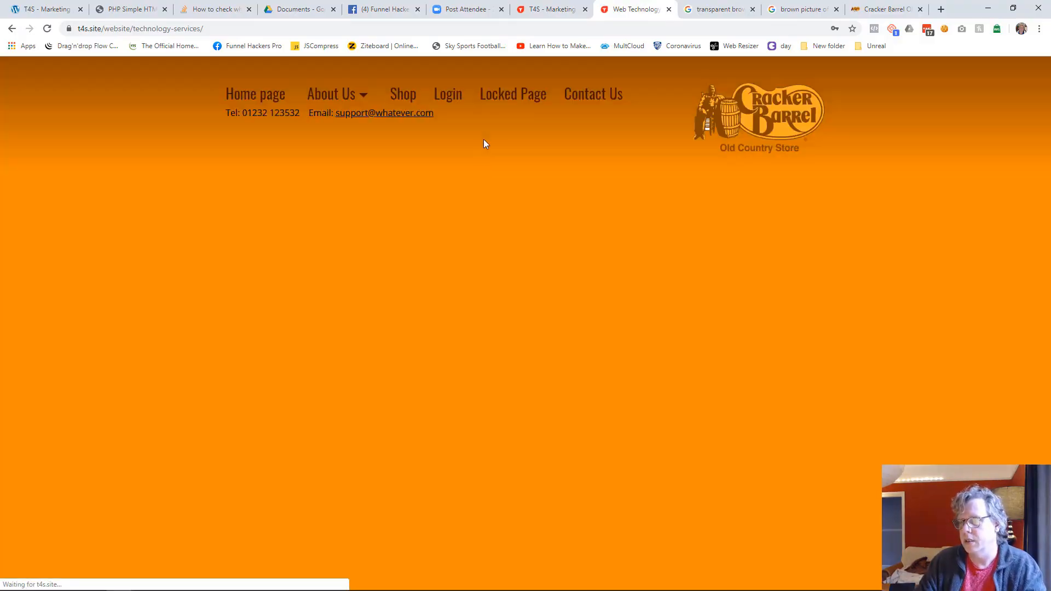
{"action": "left_click", "coordinate": [567, 10]}
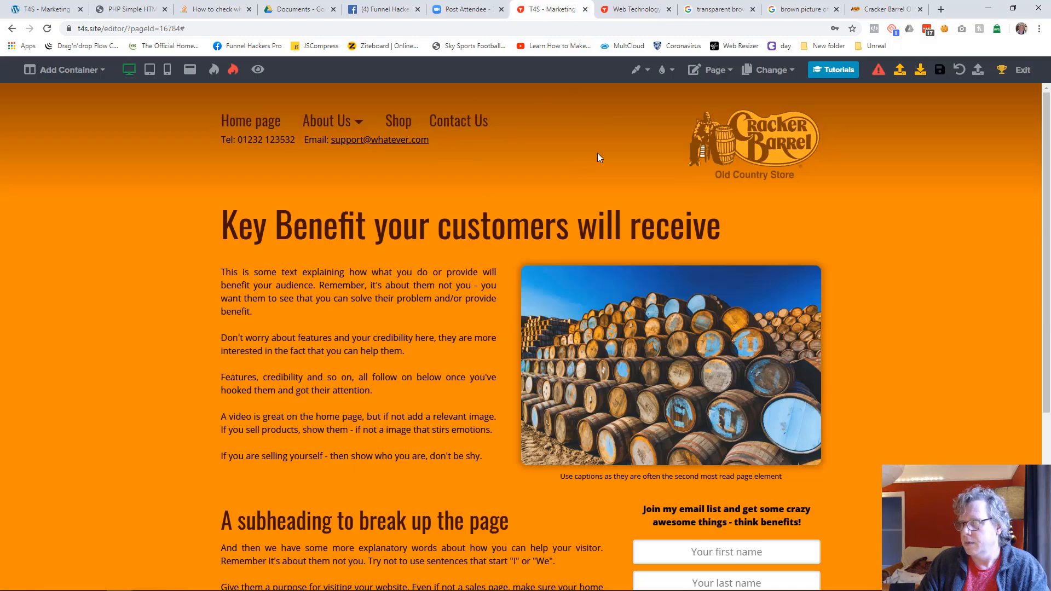
{"action": "left_click", "coordinate": [623, 8]}
{"action": "left_click", "coordinate": [270, 98]}
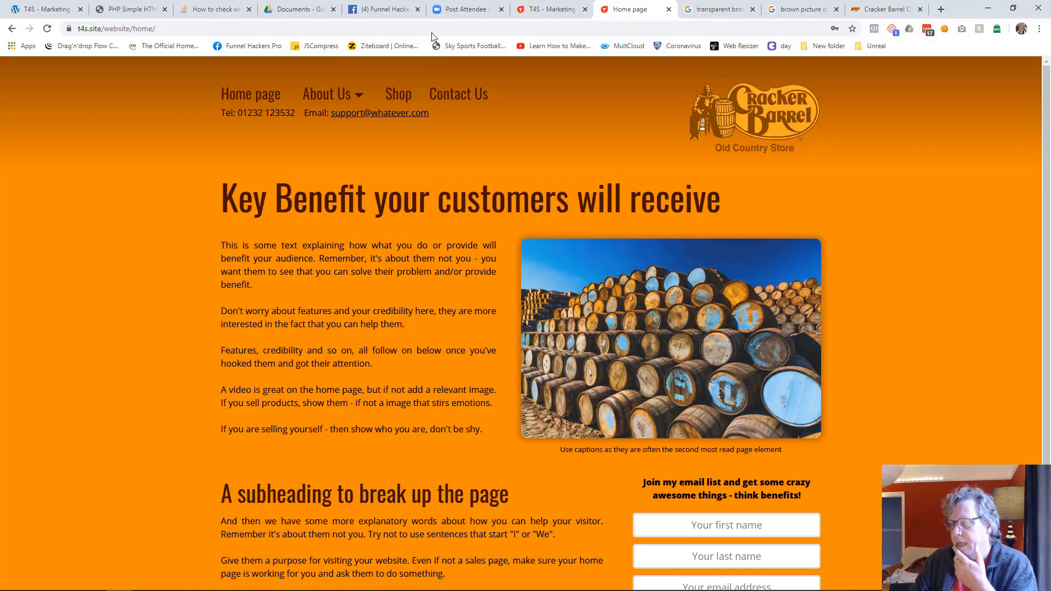
Step: Open the About Us page for editing and save it
{"action": "left_click", "coordinate": [546, 8]}
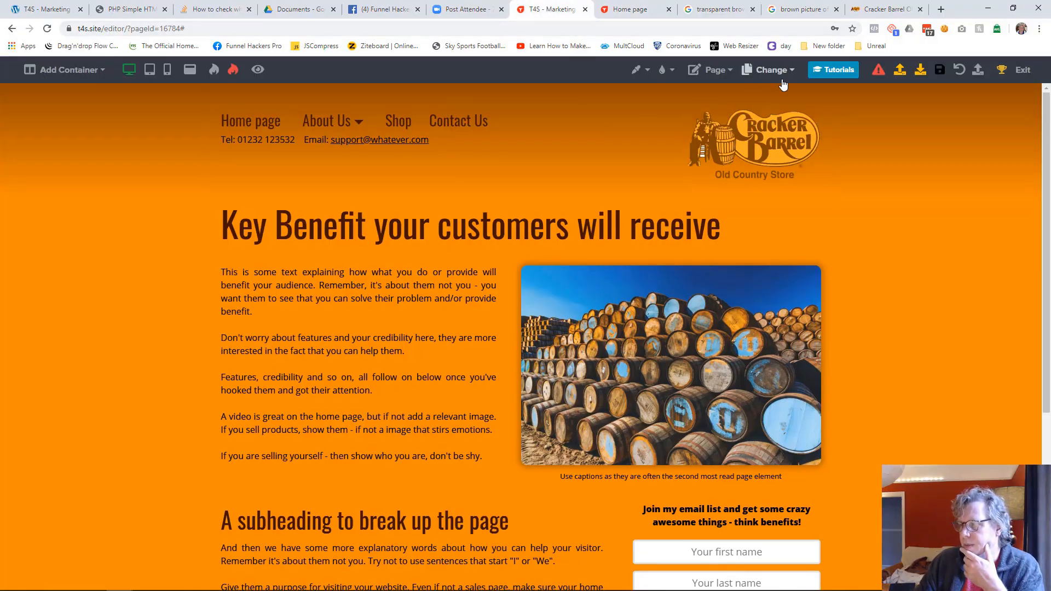
{"action": "left_click", "coordinate": [769, 69]}
{"action": "left_click", "coordinate": [715, 112]}
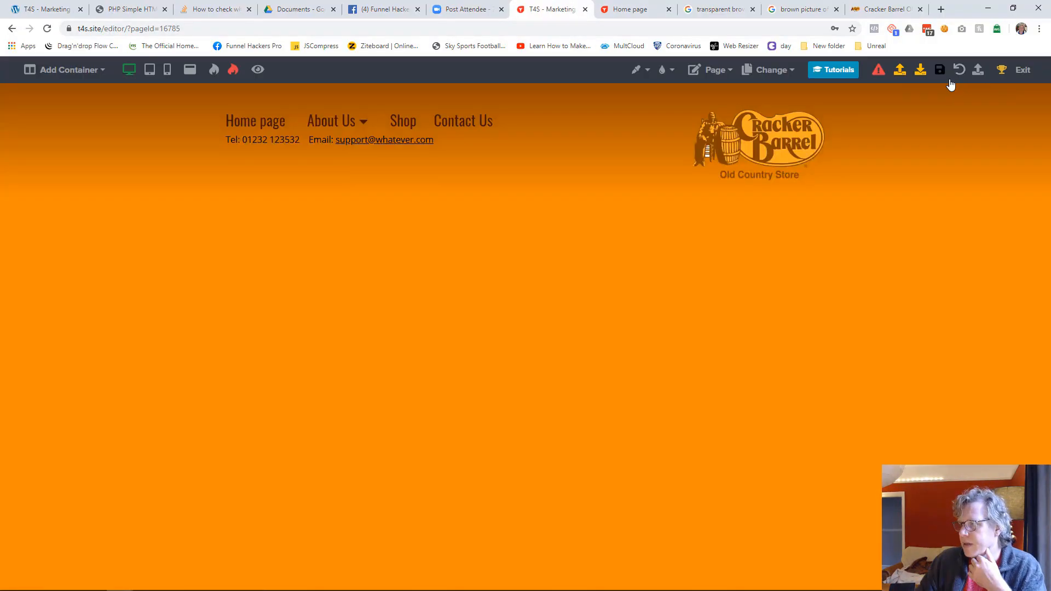
{"action": "left_click", "coordinate": [940, 69]}
Step: Open and save the Web Technology and Hosting Services page, and switch to the Marketing Services page
{"action": "left_click", "coordinate": [761, 76]}
{"action": "left_click", "coordinate": [711, 131]}
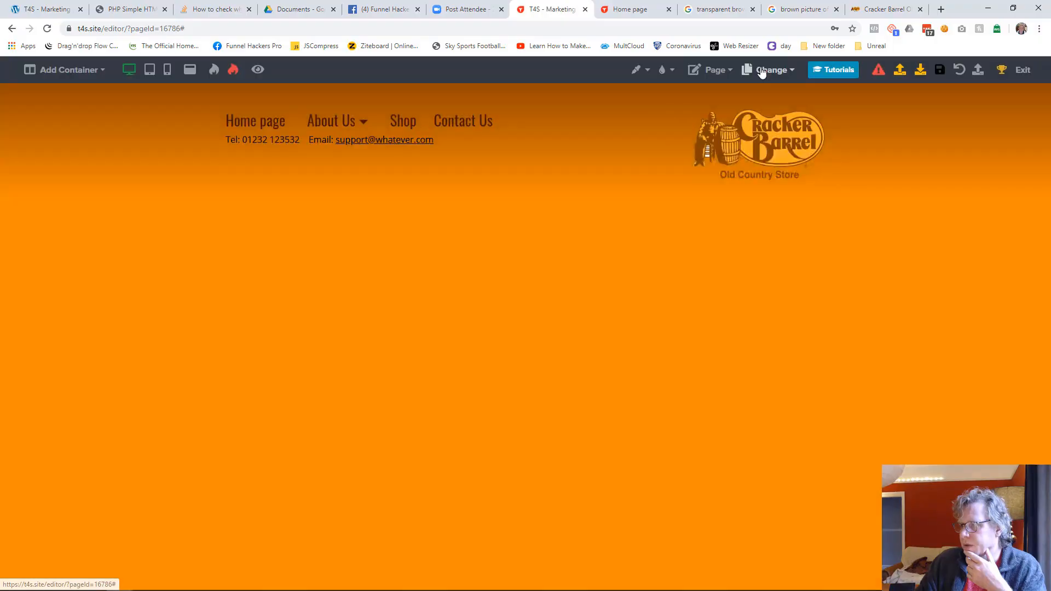
{"action": "left_click", "coordinate": [771, 70]}
{"action": "left_click", "coordinate": [720, 151]}
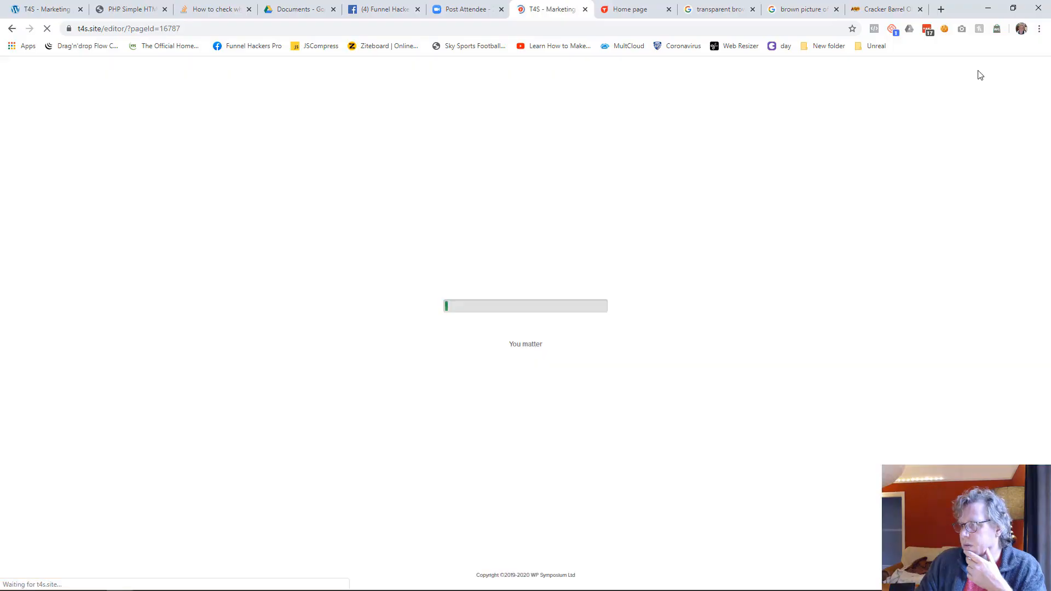
Step: Reload the live site and inspect the About Us submenu in the Shop page's header
{"action": "left_click", "coordinate": [647, 12]}
{"action": "key", "text": "F5"}
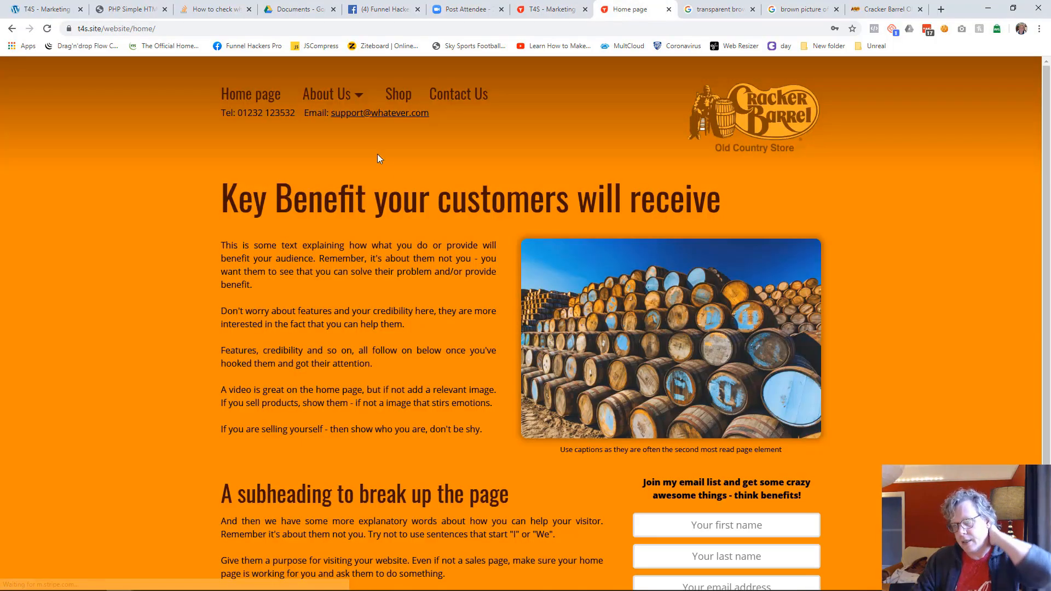
{"action": "mouse_move", "coordinate": [353, 97]}
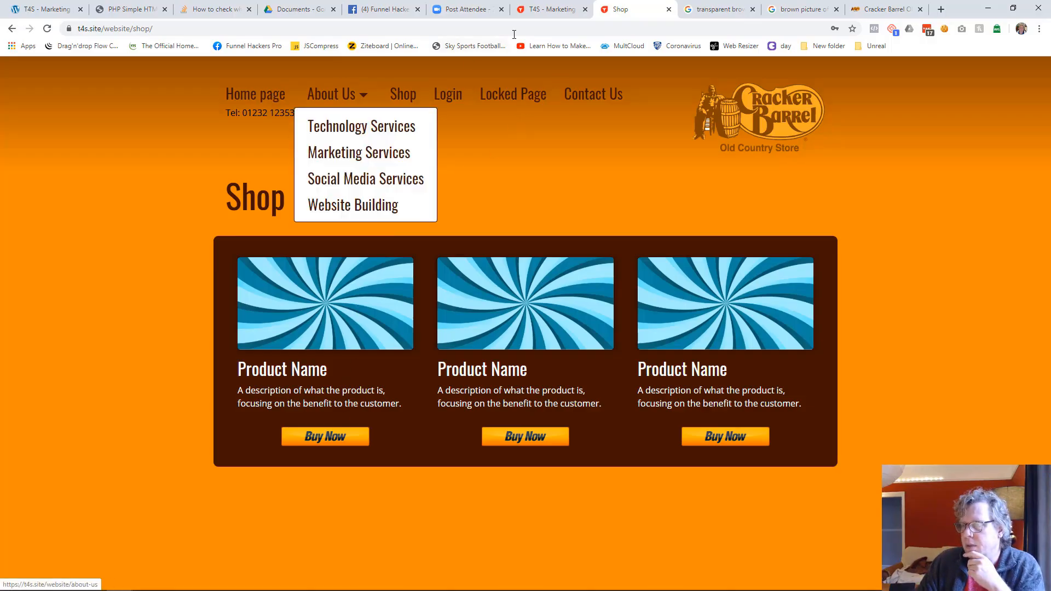
Step: Open the Shop page for editing, save it and reload the live Shop page
{"action": "left_click", "coordinate": [537, 16]}
{"action": "left_click", "coordinate": [771, 70]}
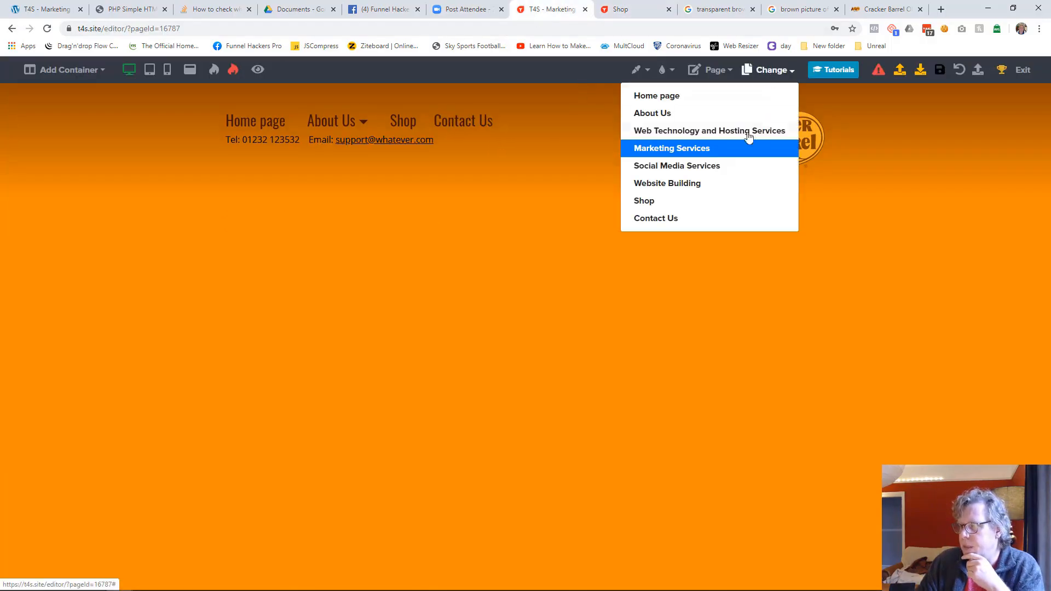
{"action": "left_click", "coordinate": [659, 203]}
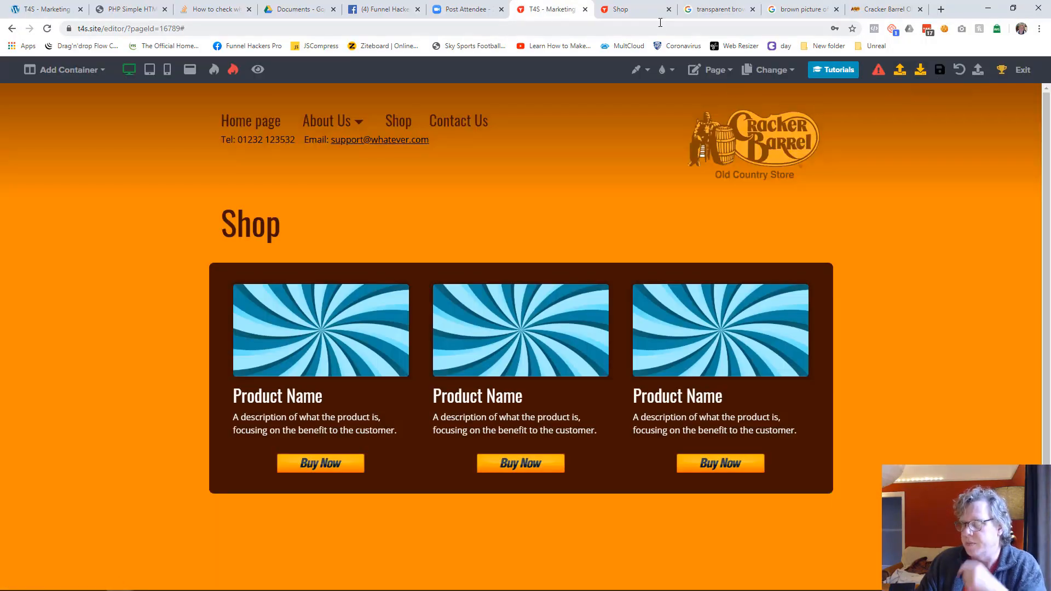
{"action": "left_click", "coordinate": [624, 9]}
{"action": "key", "text": "F5"}
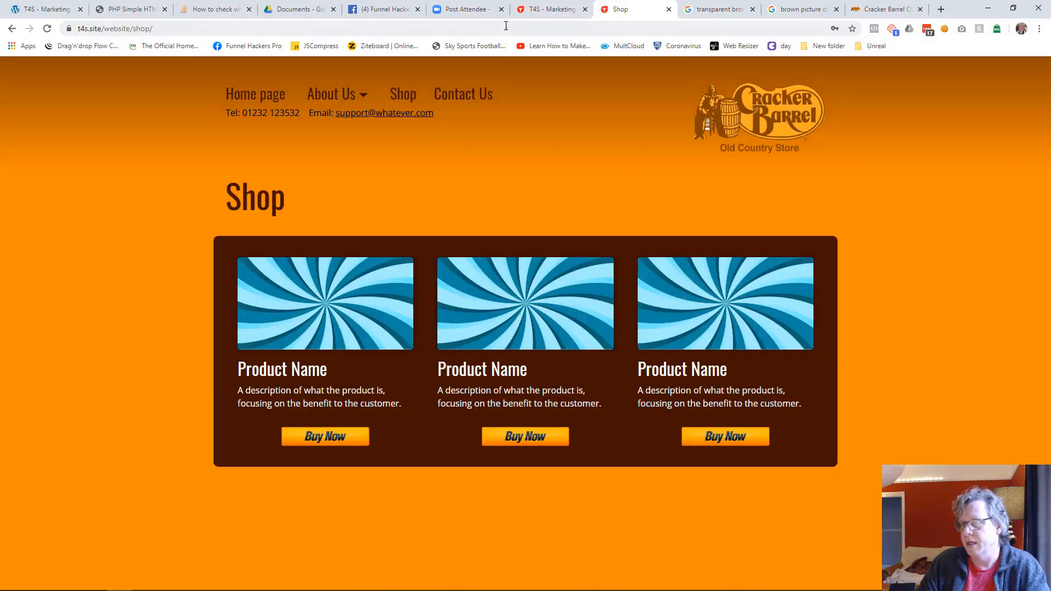
Step: Open the Contact Us page for editing, save it and view the live Contact Us page
{"action": "left_click", "coordinate": [550, 9]}
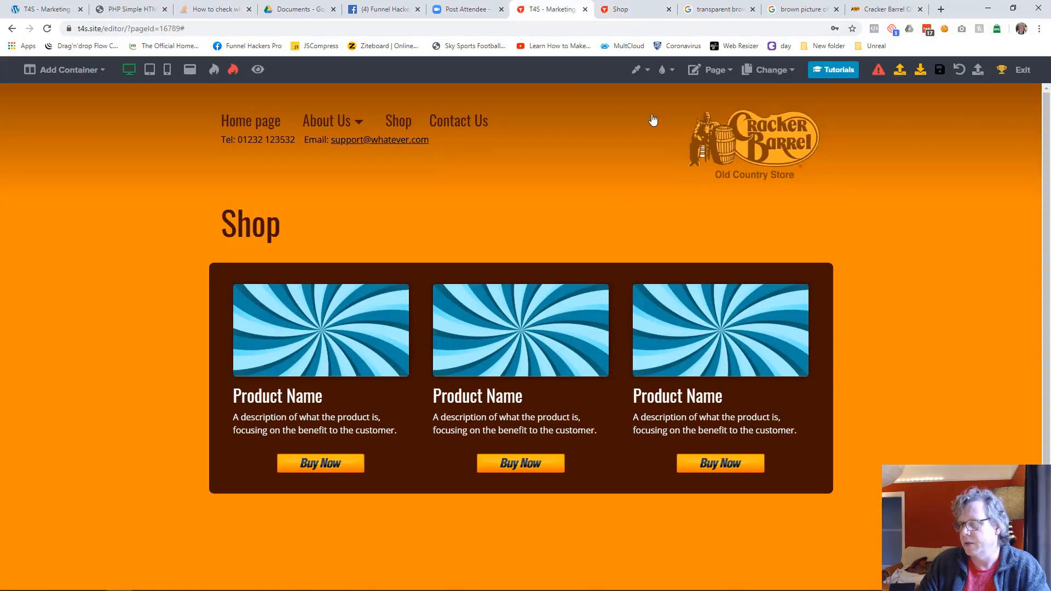
{"action": "left_click", "coordinate": [771, 70]}
{"action": "left_click", "coordinate": [674, 218]}
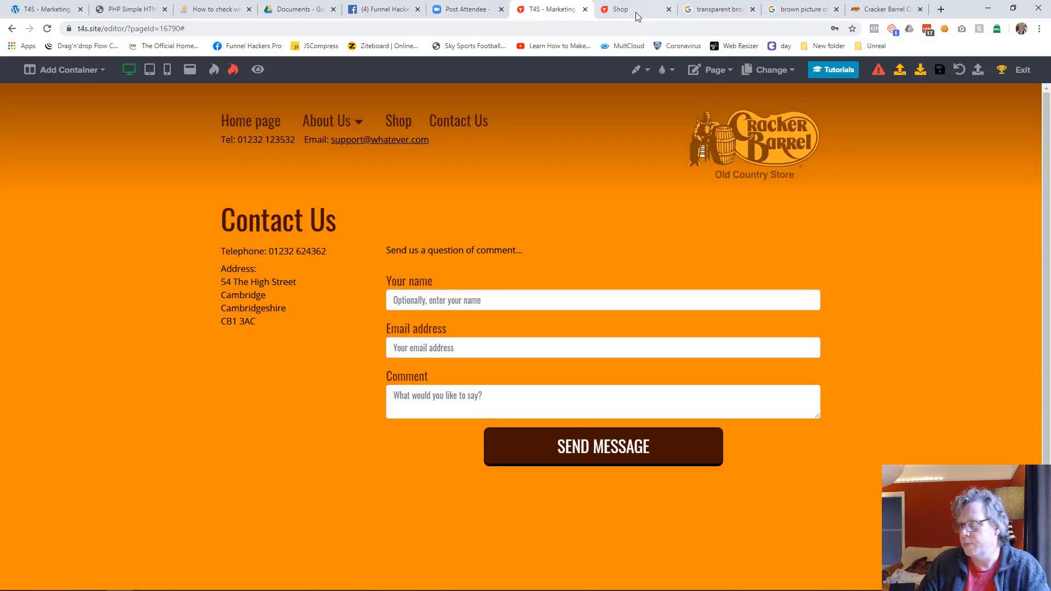
{"action": "left_click", "coordinate": [646, 10]}
{"action": "left_click", "coordinate": [474, 99]}
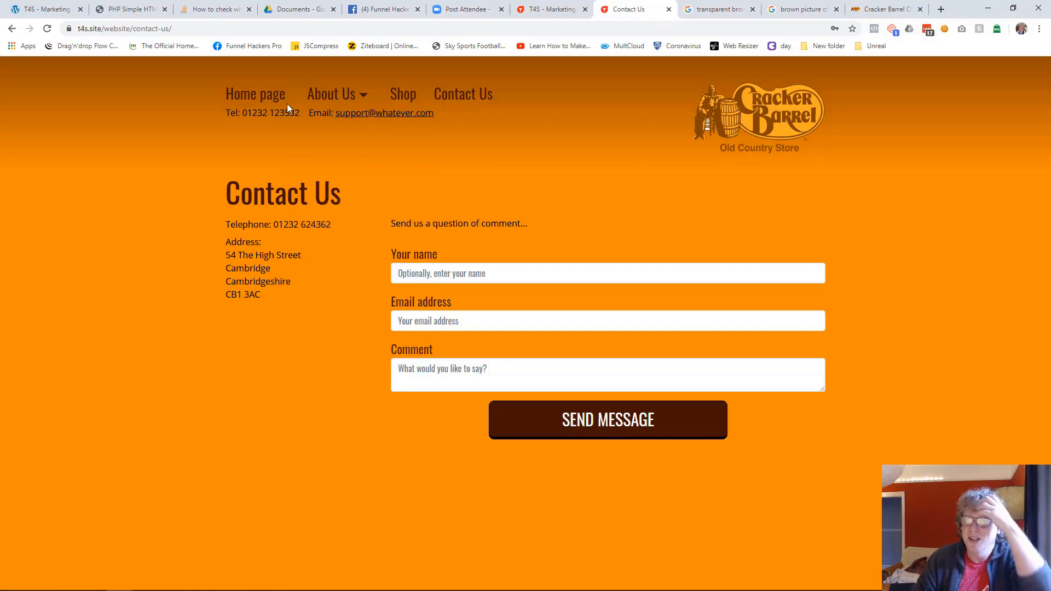
Step: Return to the editor and open the Home page for editing
{"action": "left_click", "coordinate": [563, 9]}
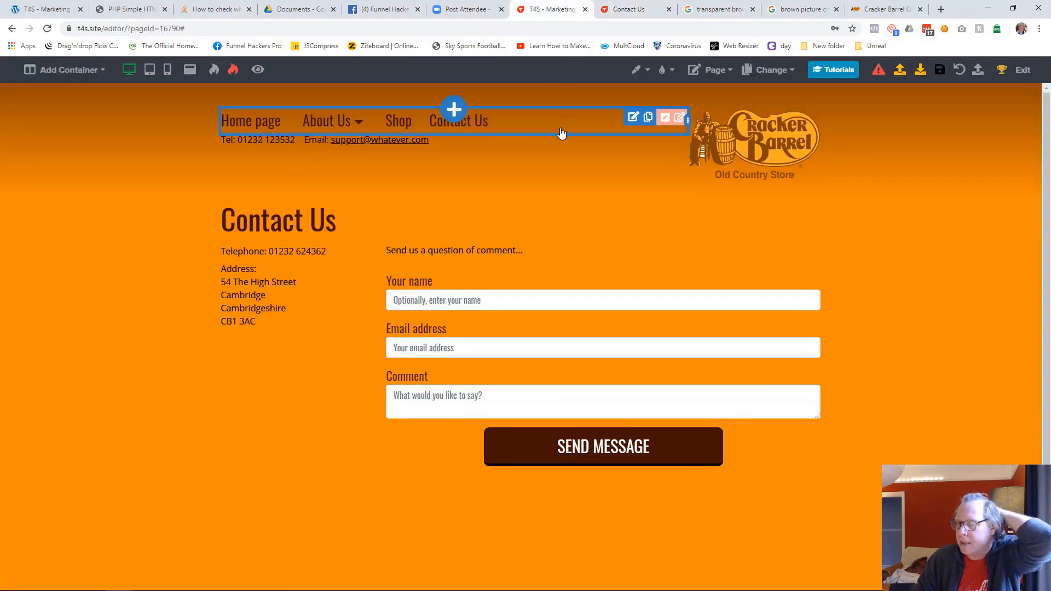
{"action": "left_click", "coordinate": [769, 69]}
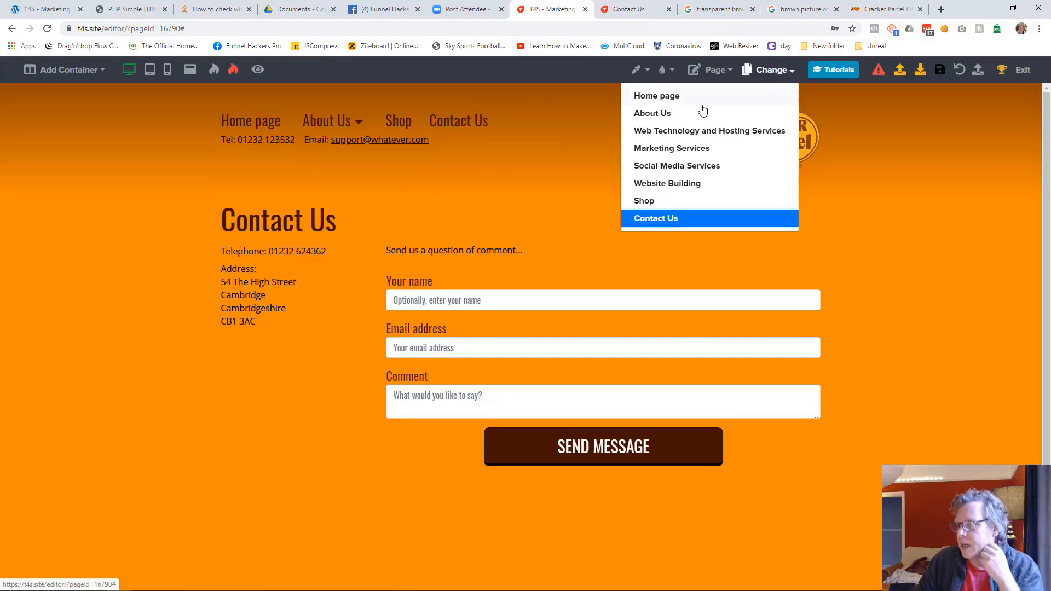
{"action": "left_click", "coordinate": [668, 97]}
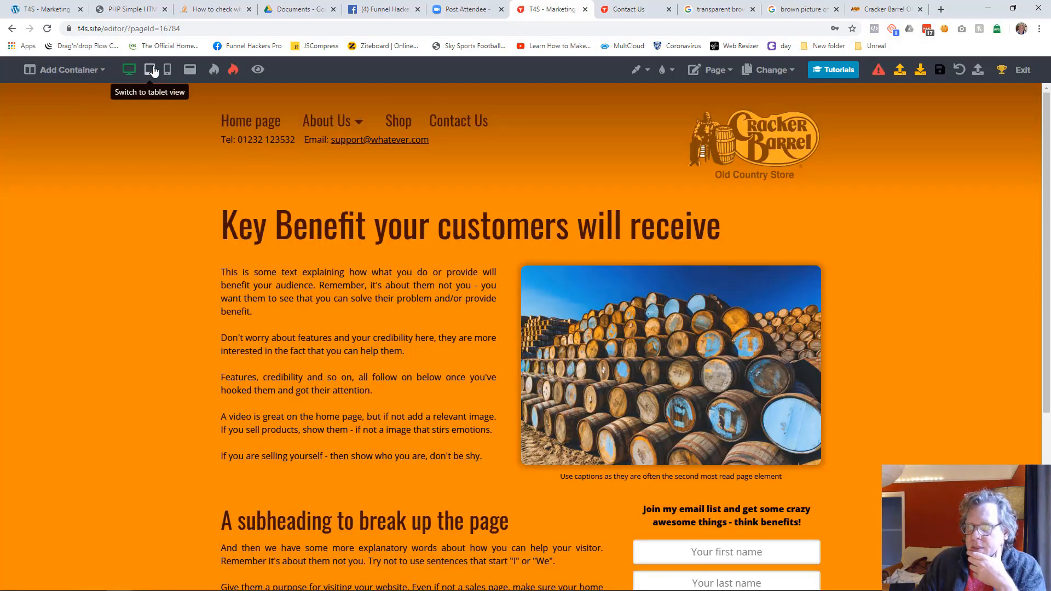
Step: Show the Home page in tablet view and try lowering the email sign-up block beside the subheading
{"action": "left_click", "coordinate": [149, 69]}
{"action": "scroll", "coordinate": [430, 261], "scroll_direction": "down", "scroll_amount": 8}
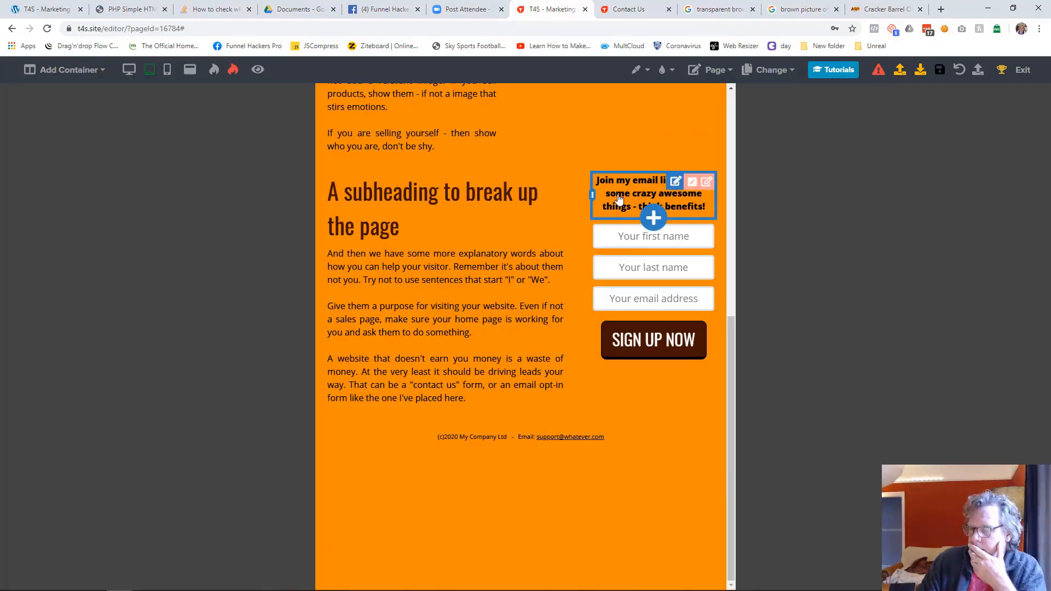
{"action": "left_click_drag", "start_coordinate": [620, 198], "coordinate": [621, 274]}
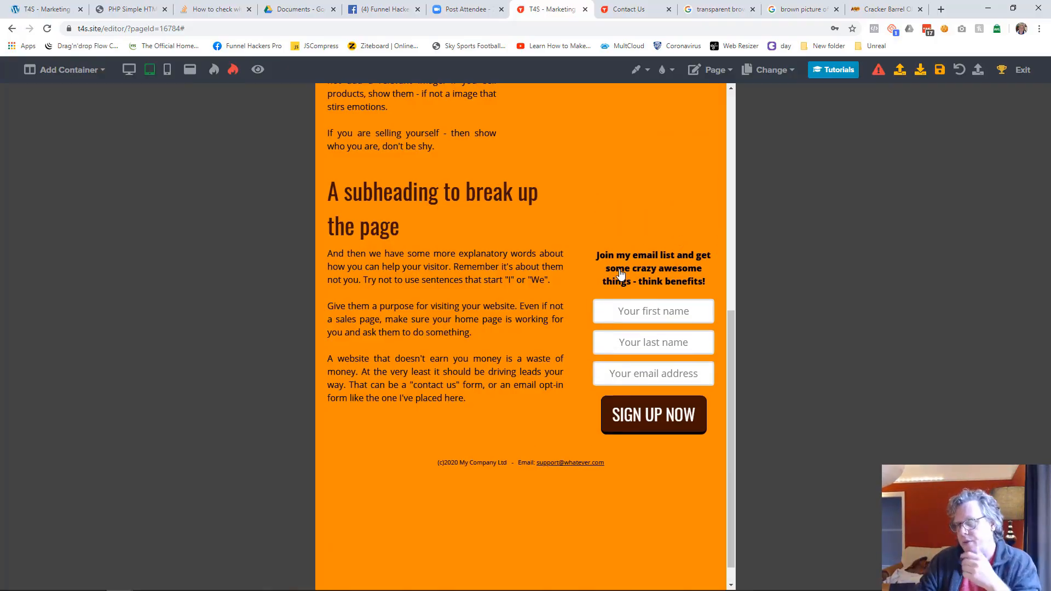
{"action": "left_click_drag", "start_coordinate": [621, 273], "coordinate": [621, 202]}
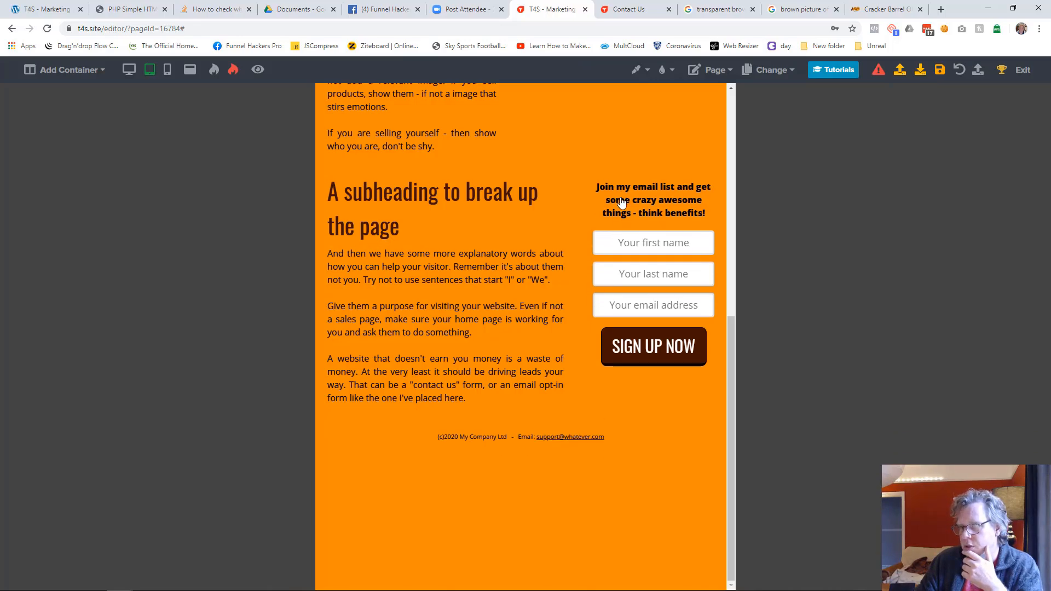
Step: Return to desktop view and add a 1 Column container above the subheading section
{"action": "left_click", "coordinate": [129, 69]}
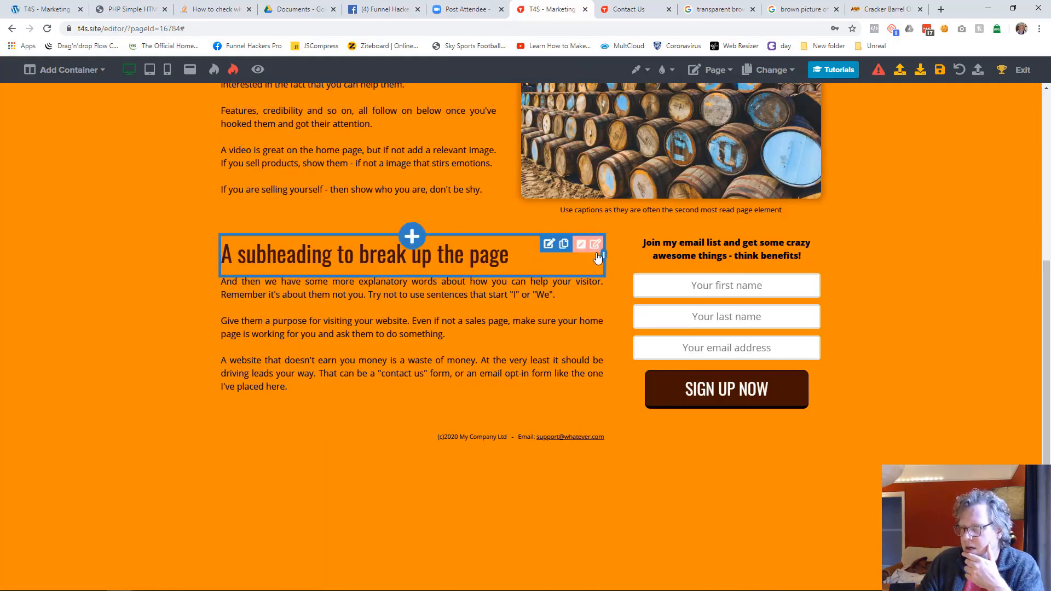
{"action": "left_click", "coordinate": [671, 219]}
{"action": "scroll", "coordinate": [860, 328], "scroll_direction": "down", "scroll_amount": 5}
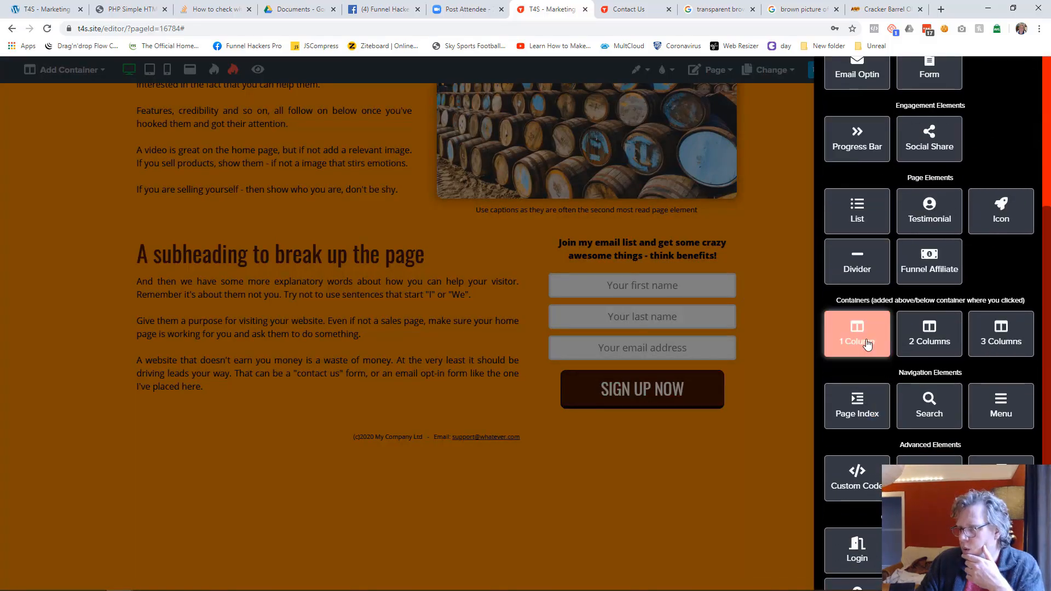
{"action": "left_click", "coordinate": [866, 343]}
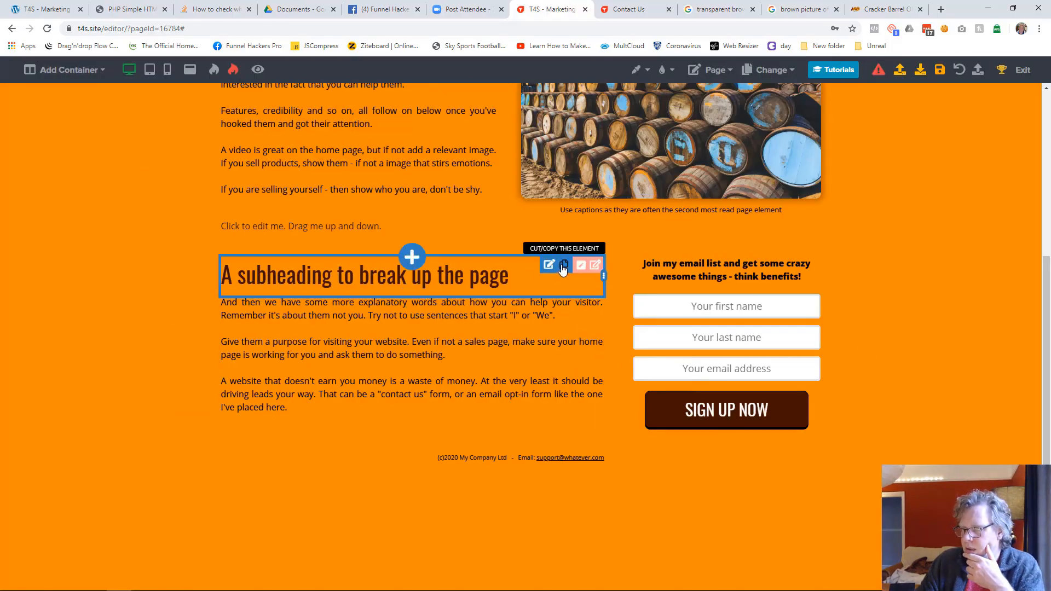
Step: Cut the subheading "A subheading to break up the page" and paste it below the placeholder text in the new container
{"action": "left_click", "coordinate": [562, 266]}
{"action": "left_click", "coordinate": [855, 576]}
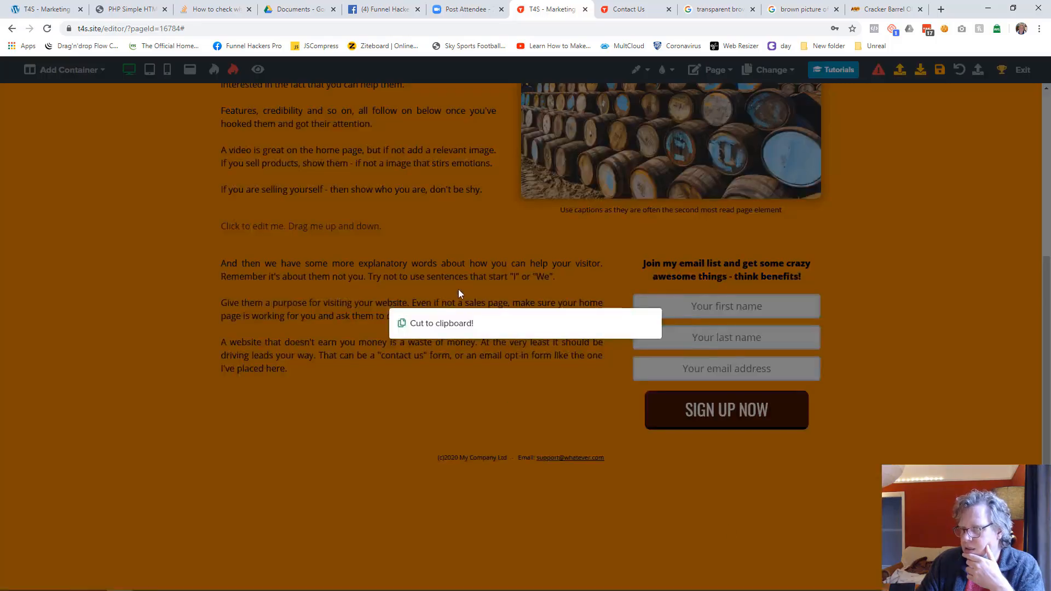
{"action": "left_click", "coordinate": [519, 236]}
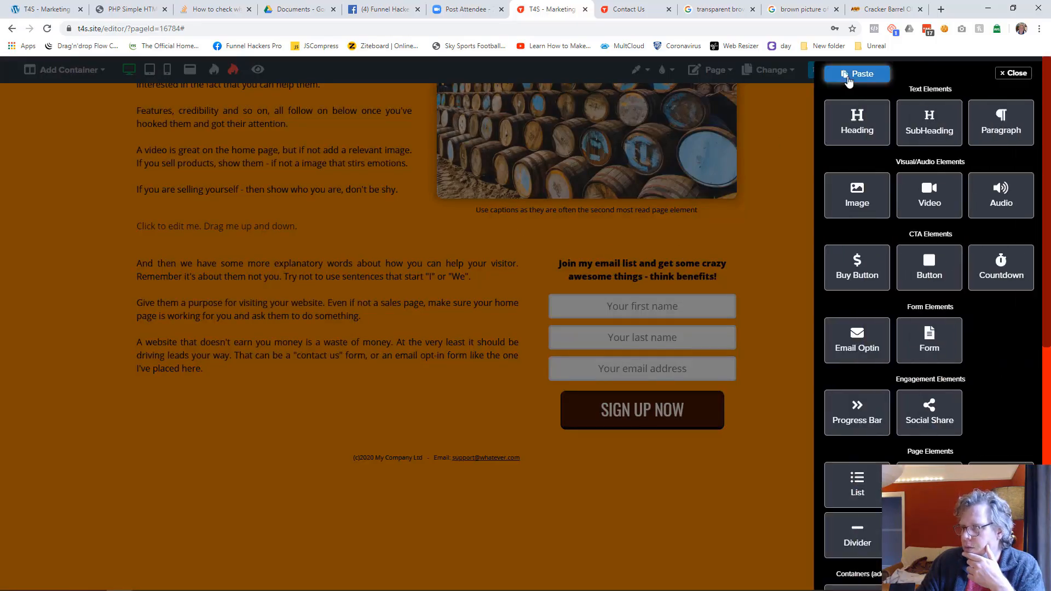
{"action": "left_click", "coordinate": [841, 74]}
{"action": "left_click", "coordinate": [553, 345]}
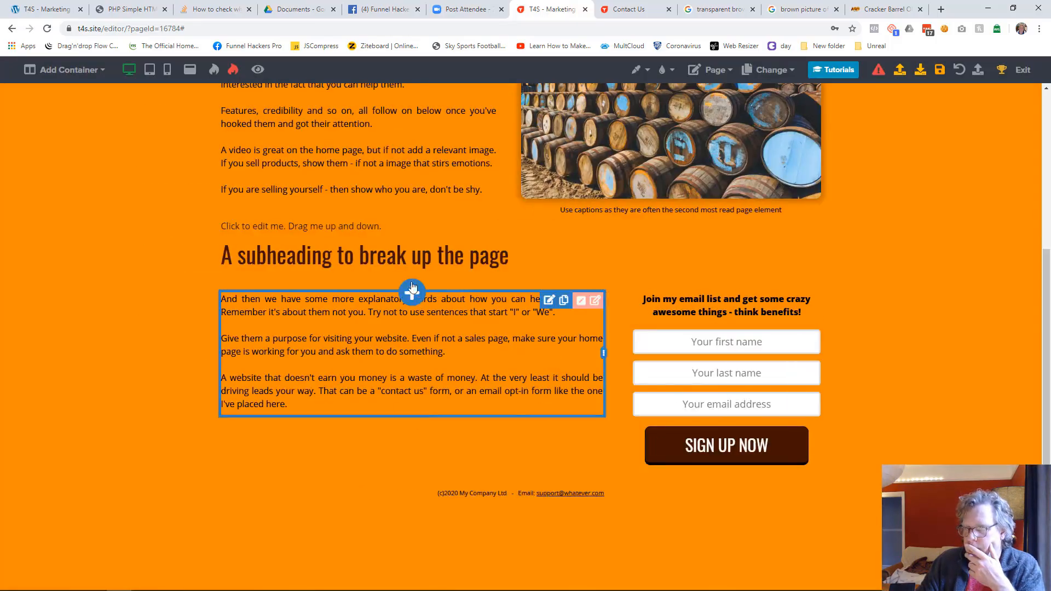
Step: Delete the placeholder text above the subheading and save the Home page
{"action": "left_click", "coordinate": [373, 233]}
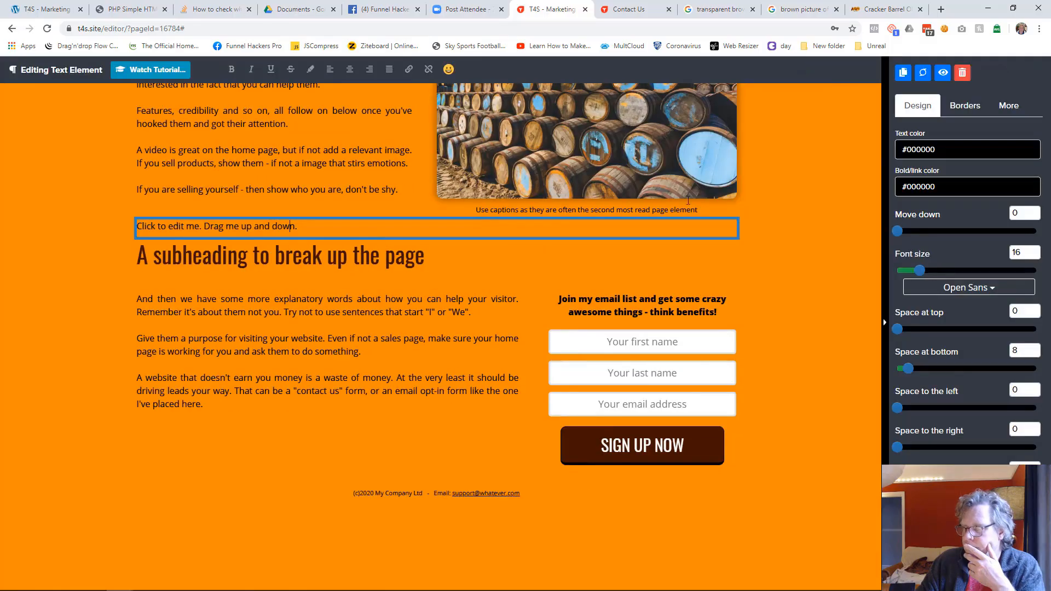
{"action": "left_click", "coordinate": [961, 73]}
{"action": "left_click", "coordinate": [608, 372]}
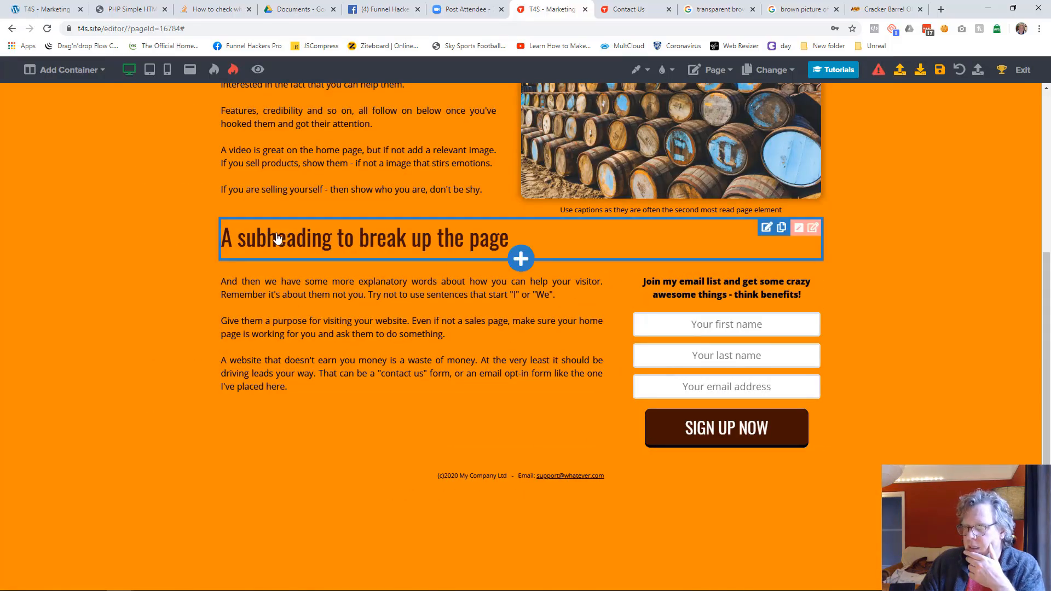
{"action": "left_click", "coordinate": [940, 70]}
Step: In tablet view, raise the email sign-up block level with the adjacent paragraph, and return to desktop view
{"action": "left_click", "coordinate": [149, 69]}
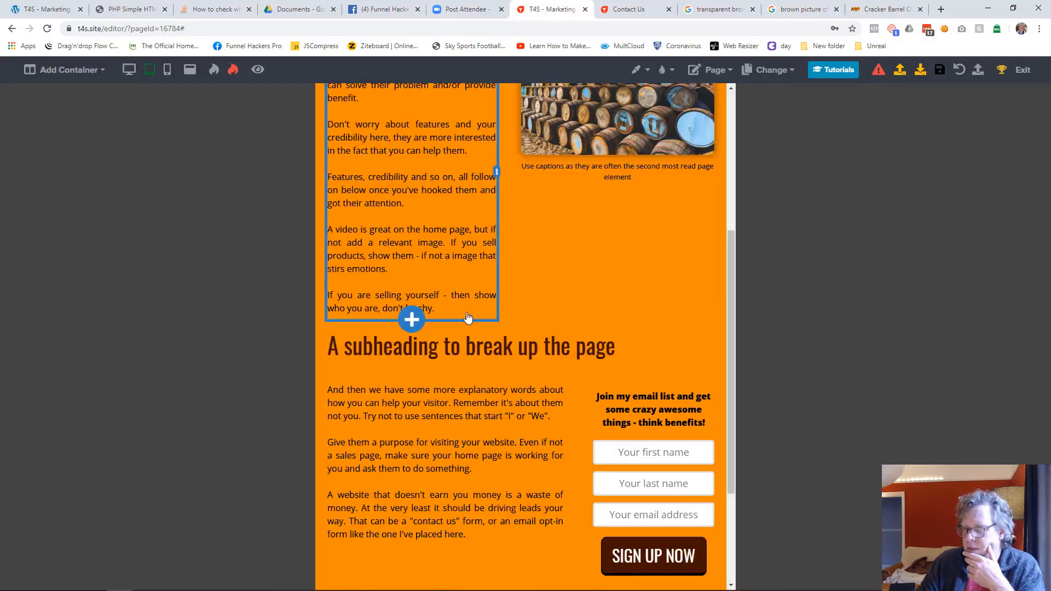
{"action": "scroll", "coordinate": [416, 307], "scroll_direction": "down", "scroll_amount": 2}
{"action": "left_click_drag", "start_coordinate": [618, 303], "coordinate": [711, 282]}
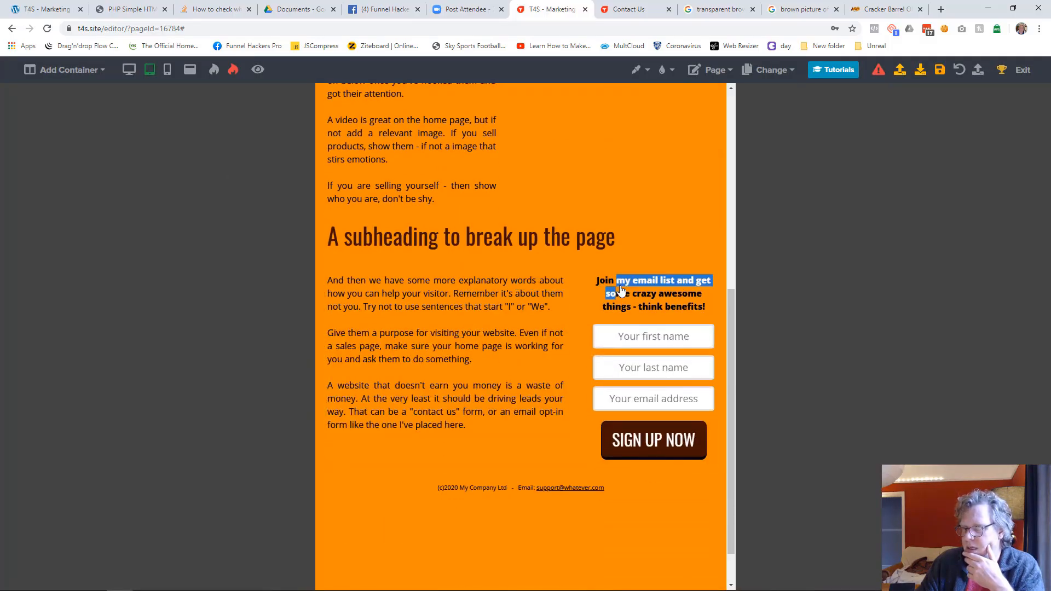
{"action": "left_click", "coordinate": [133, 73]}
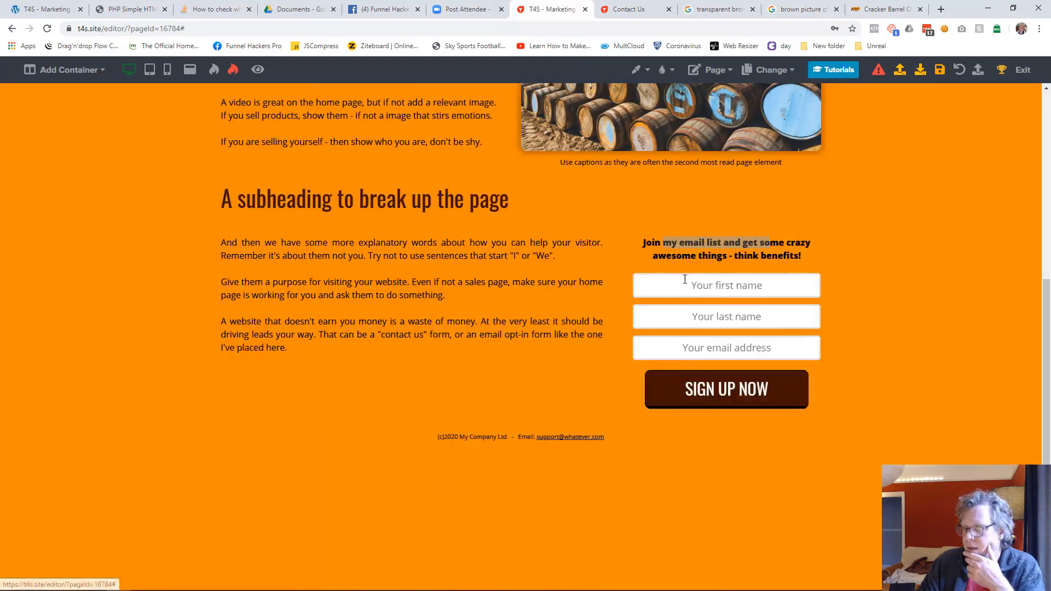
Step: Check the Home page layout in tablet and mobile views, and return to desktop view
{"action": "left_click", "coordinate": [148, 71]}
{"action": "scroll", "coordinate": [549, 265], "scroll_direction": "up", "scroll_amount": 4}
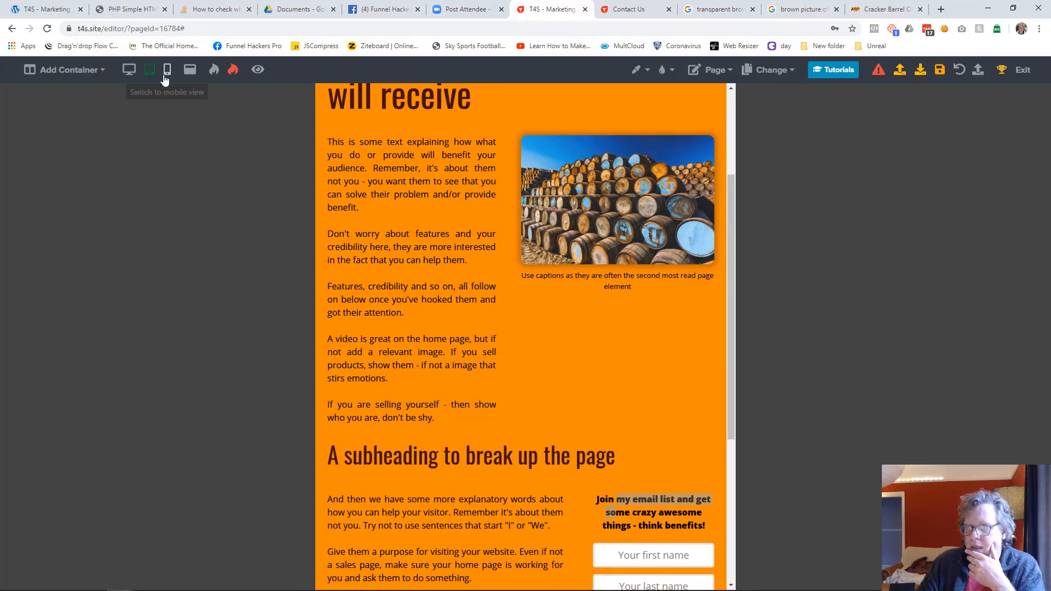
{"action": "left_click", "coordinate": [167, 70]}
{"action": "scroll", "coordinate": [430, 295], "scroll_direction": "up", "scroll_amount": 3}
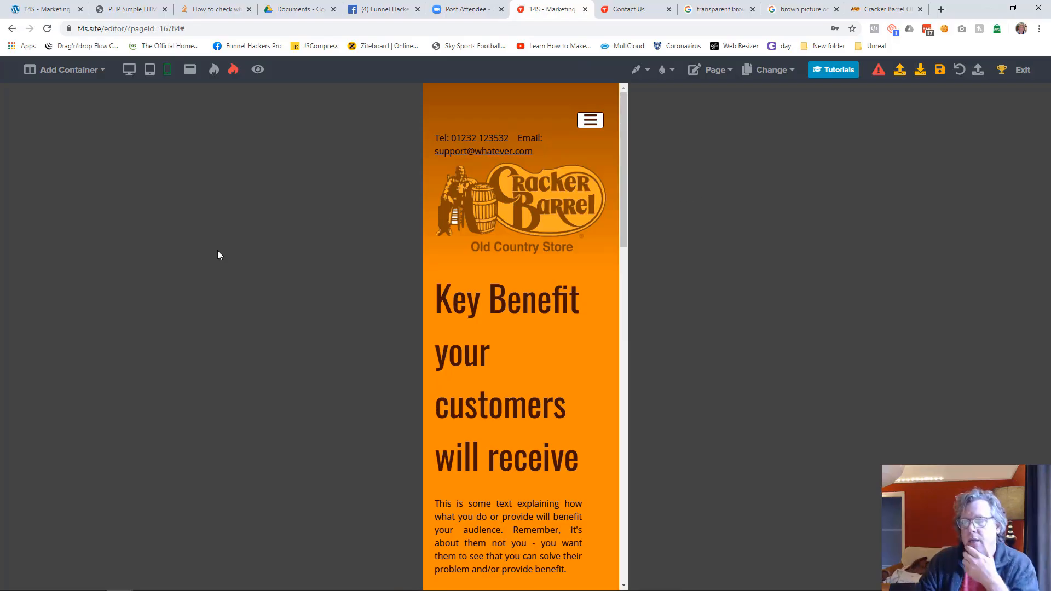
{"action": "left_click", "coordinate": [128, 69]}
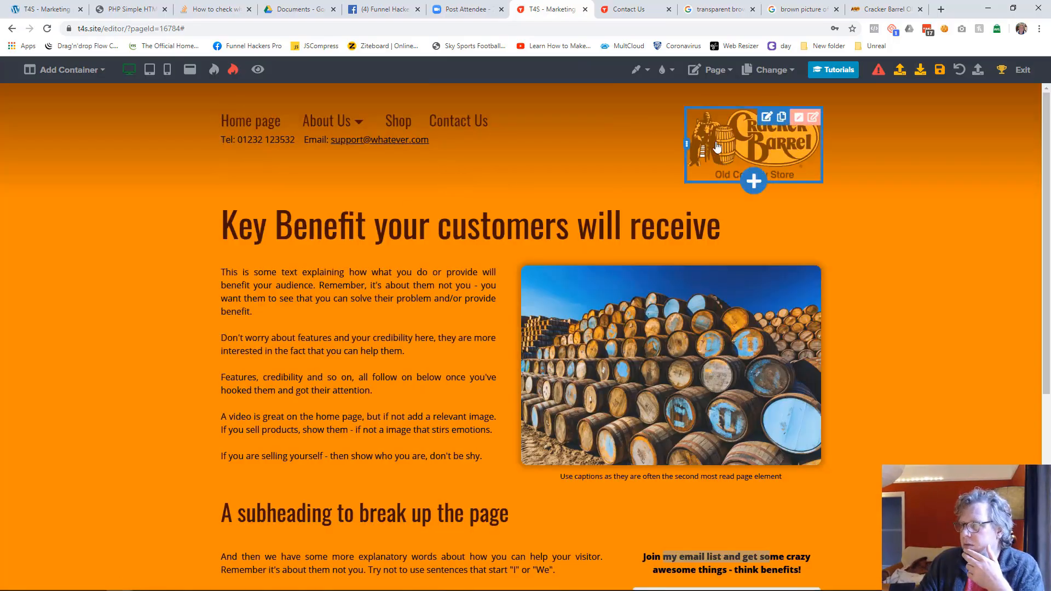
Step: Cut the Cracker Barrel logo and paste it below the contact line in the header's wide column
{"action": "left_click", "coordinate": [783, 118]}
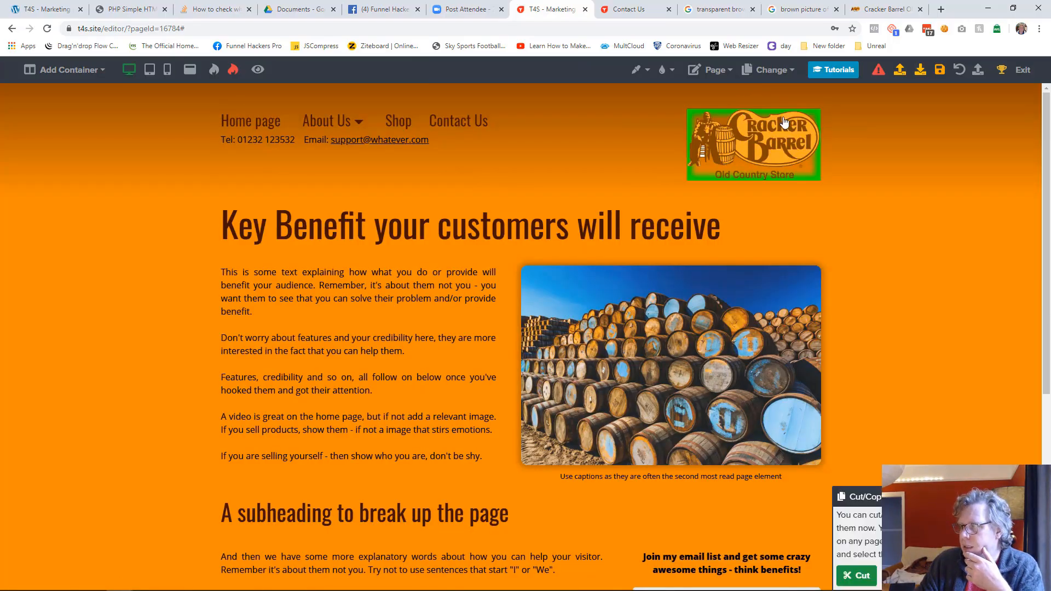
{"action": "left_click", "coordinate": [856, 575]}
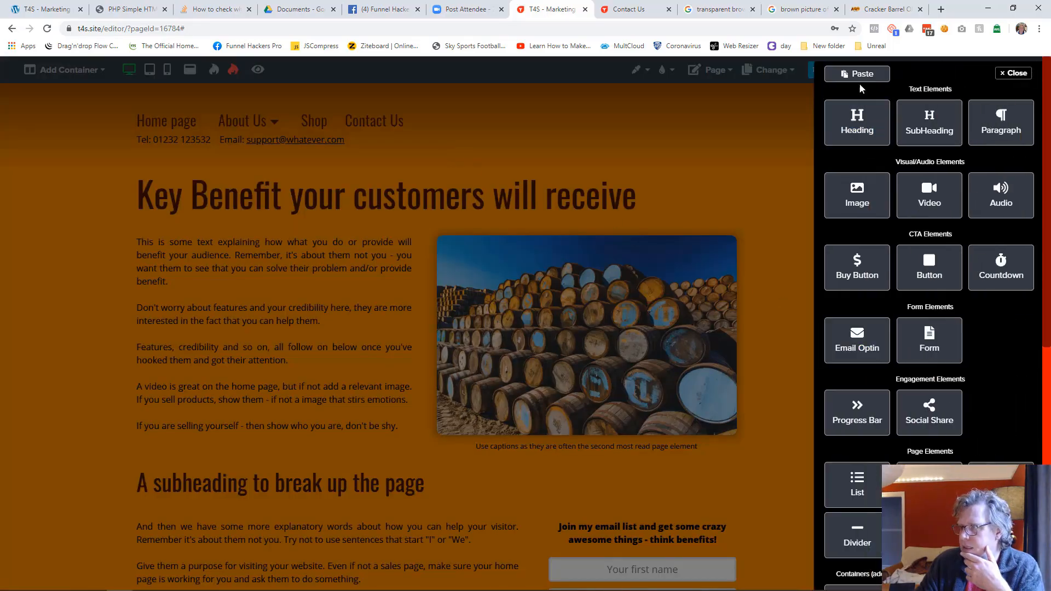
{"action": "left_click", "coordinate": [857, 74]}
{"action": "left_click", "coordinate": [564, 327]}
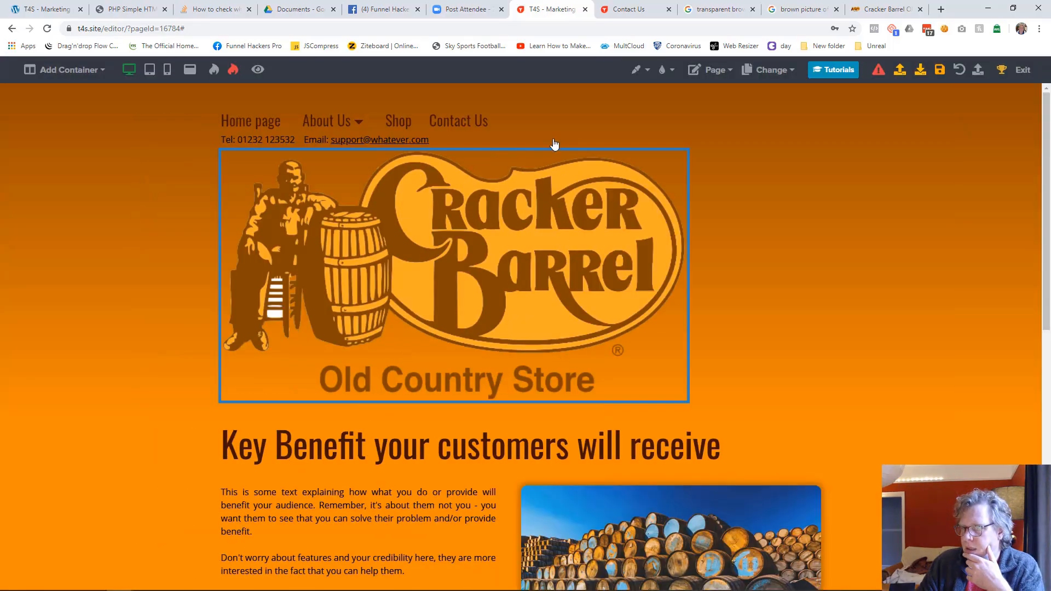
Step: Move the menu and contact line into the header's empty right-hand column, and narrow the logo column to about 140 pixels
{"action": "left_click", "coordinate": [634, 116]}
{"action": "left_click", "coordinate": [451, 145]}
{"action": "left_click", "coordinate": [854, 576]}
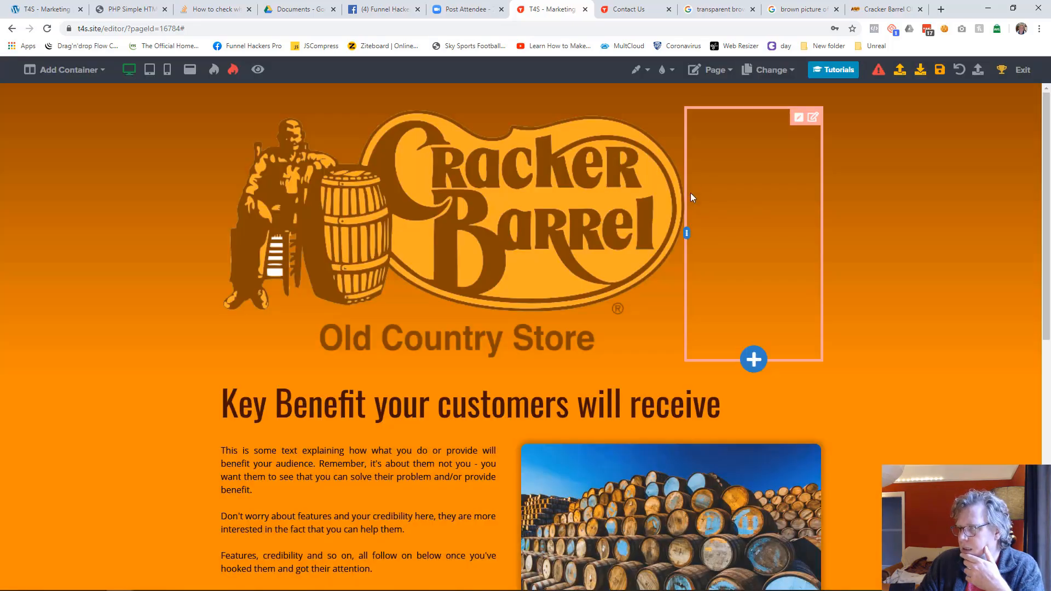
{"action": "left_click", "coordinate": [753, 357]}
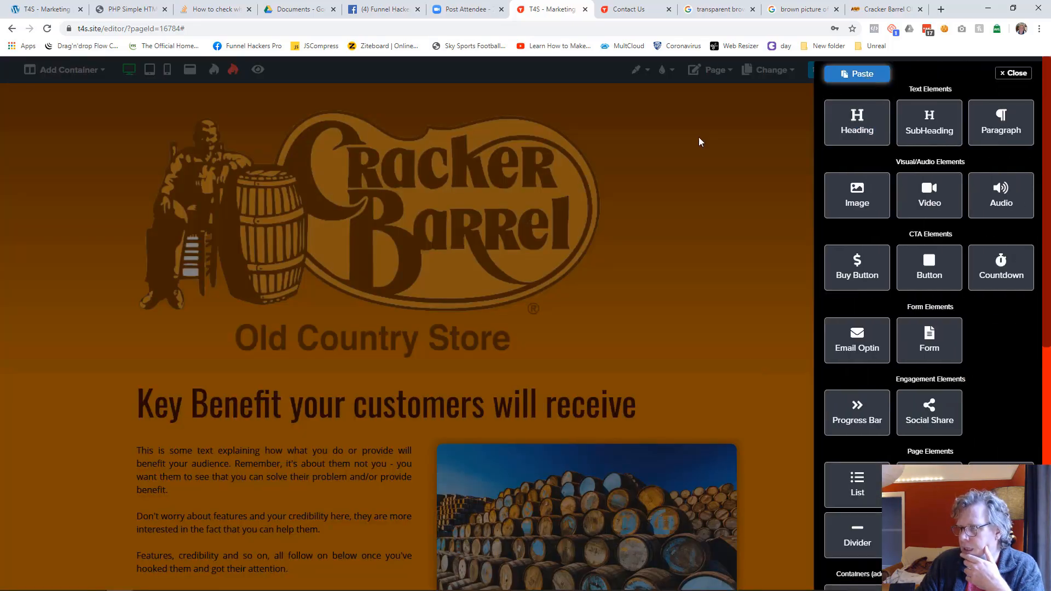
{"action": "left_click", "coordinate": [854, 73]}
{"action": "left_click", "coordinate": [566, 348]}
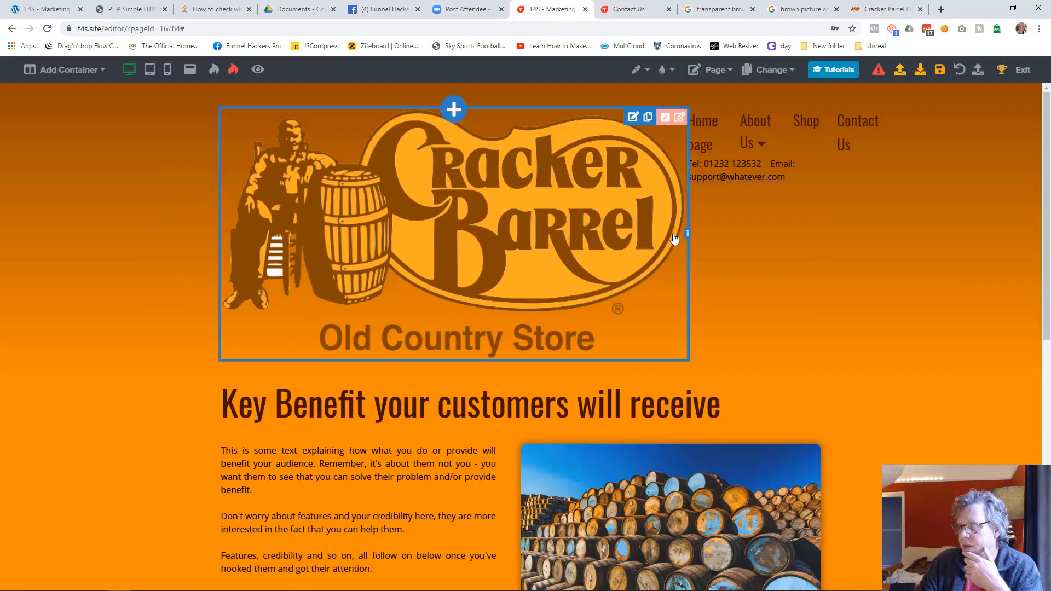
{"action": "left_click_drag", "start_coordinate": [687, 236], "coordinate": [365, 190]}
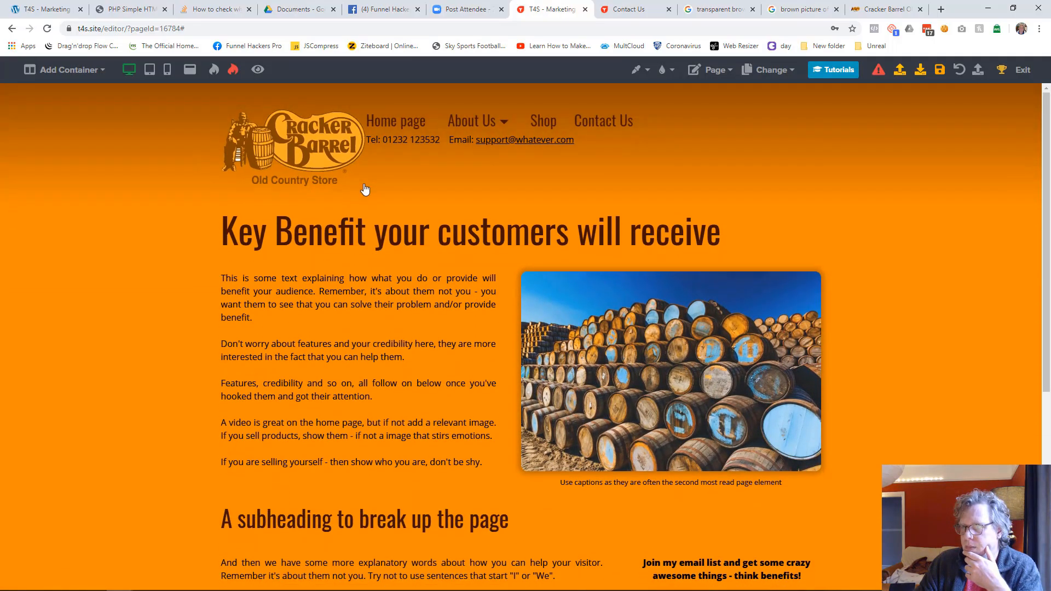
Step: Right-align the header menu and the contact line beneath it
{"action": "left_click", "coordinate": [658, 120]}
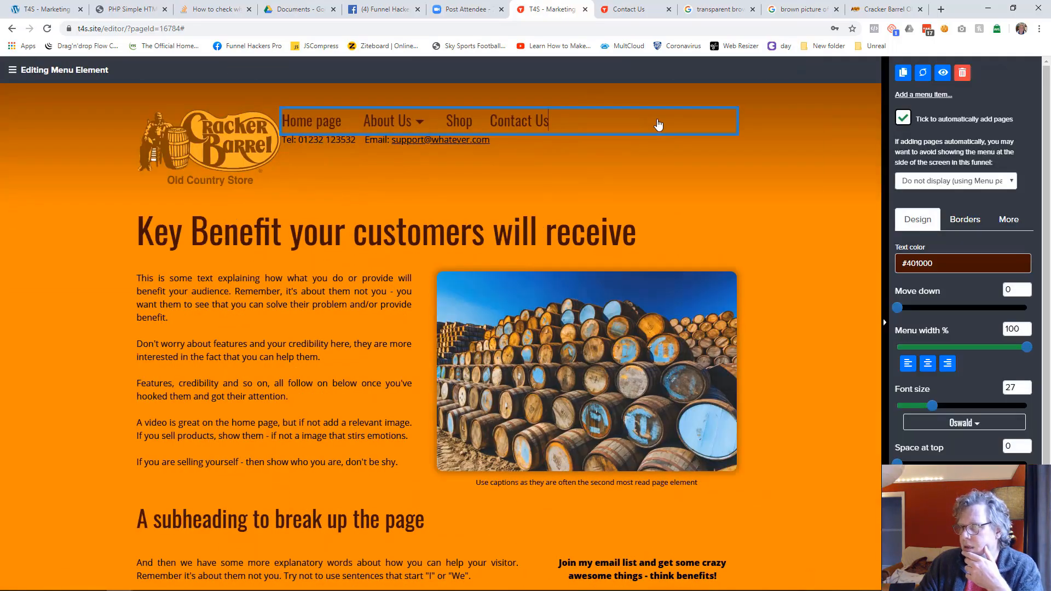
{"action": "left_click", "coordinate": [951, 366]}
{"action": "left_click", "coordinate": [798, 268]}
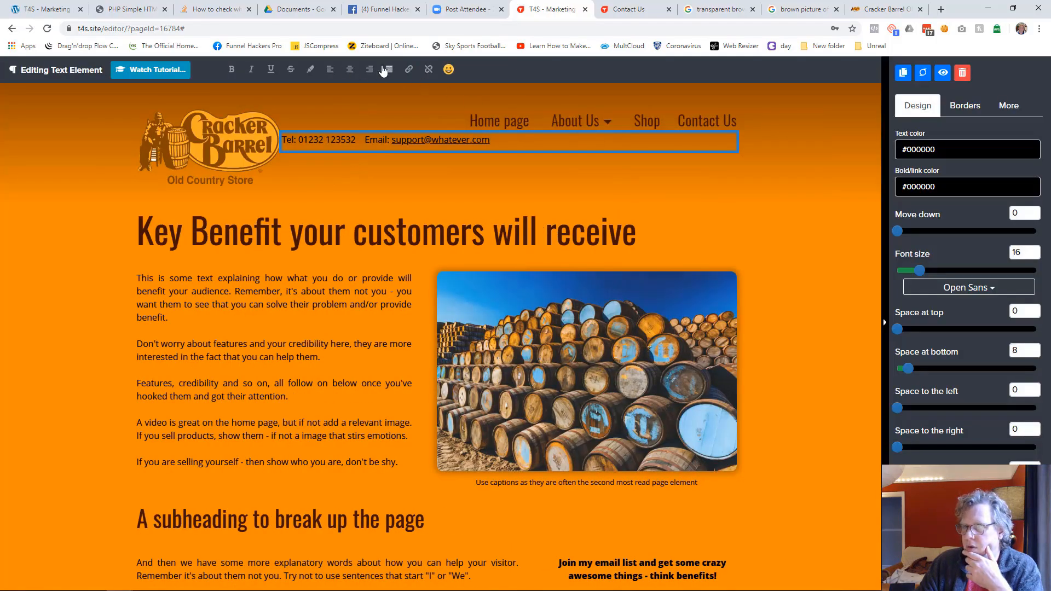
{"action": "left_click", "coordinate": [370, 71]}
{"action": "left_click", "coordinate": [811, 203]}
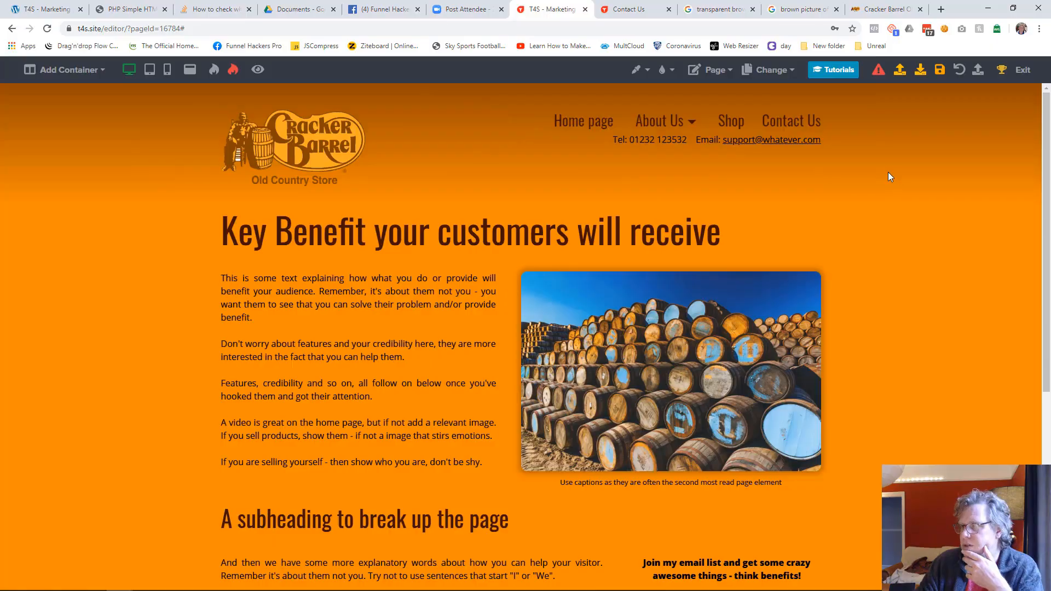
Step: Save the Home page, check its new header on the live website, and return to the editor
{"action": "left_click", "coordinate": [942, 73]}
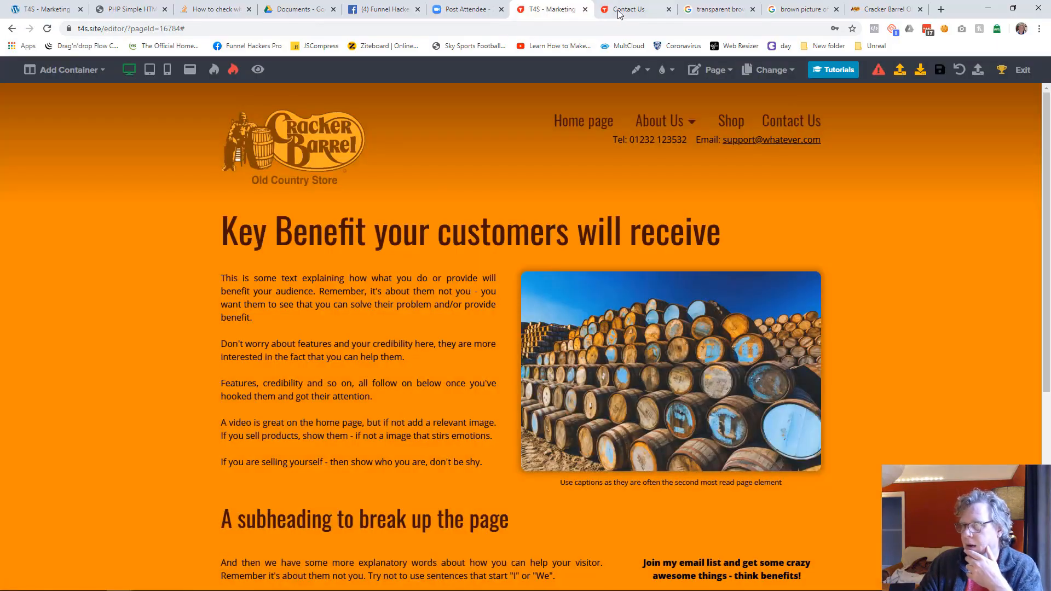
{"action": "left_click", "coordinate": [603, 16]}
{"action": "left_click", "coordinate": [263, 95]}
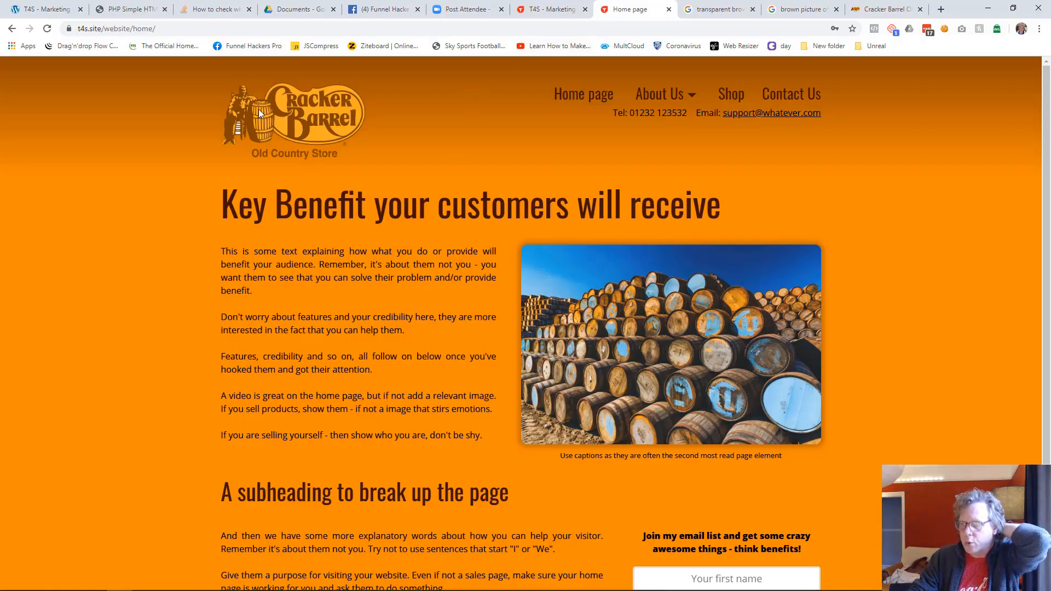
{"action": "left_click", "coordinate": [547, 9]}
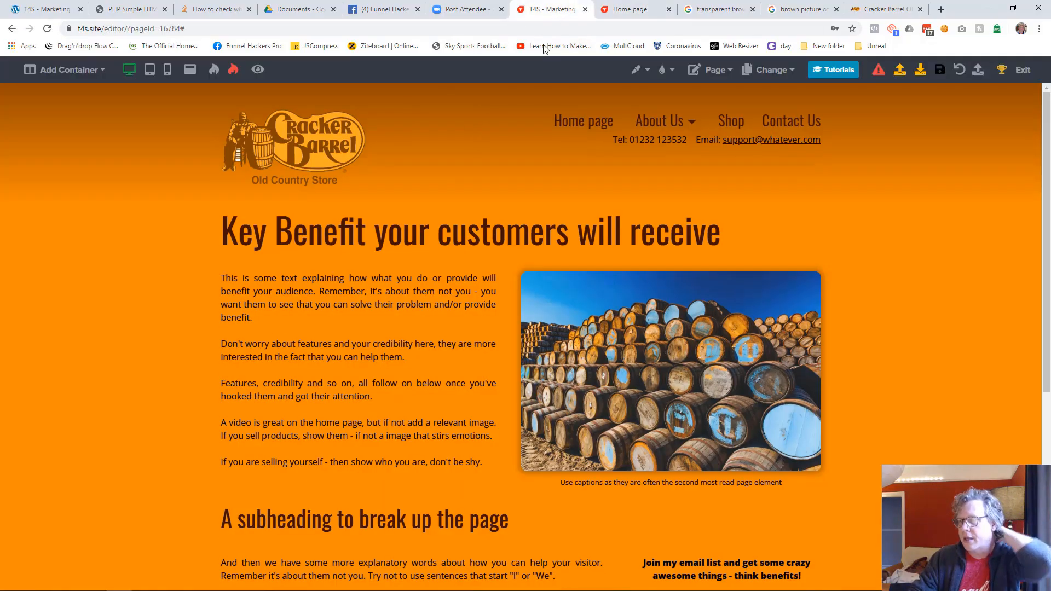
Step: In mobile view, move the header contact line down by 22, centre it and shrink its font to fit one line
{"action": "left_click", "coordinate": [149, 70]}
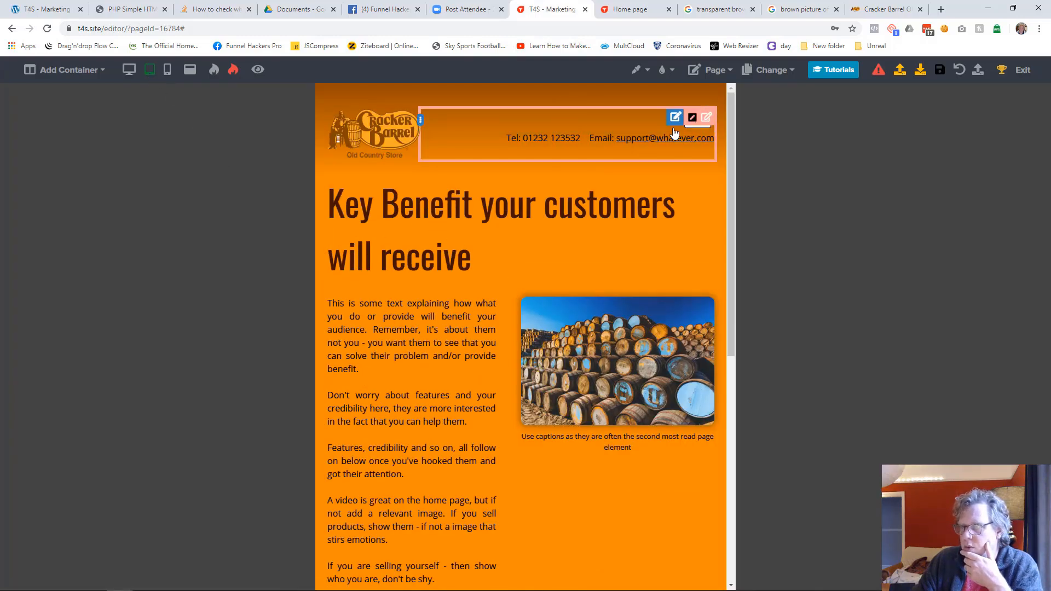
{"action": "left_click", "coordinate": [167, 70]}
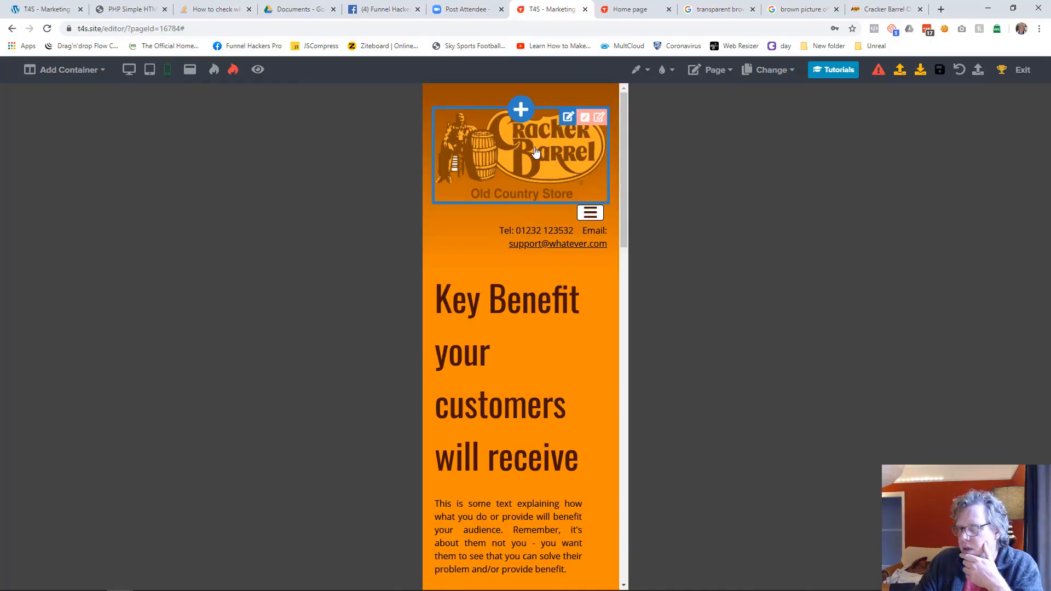
{"action": "left_click", "coordinate": [489, 255]}
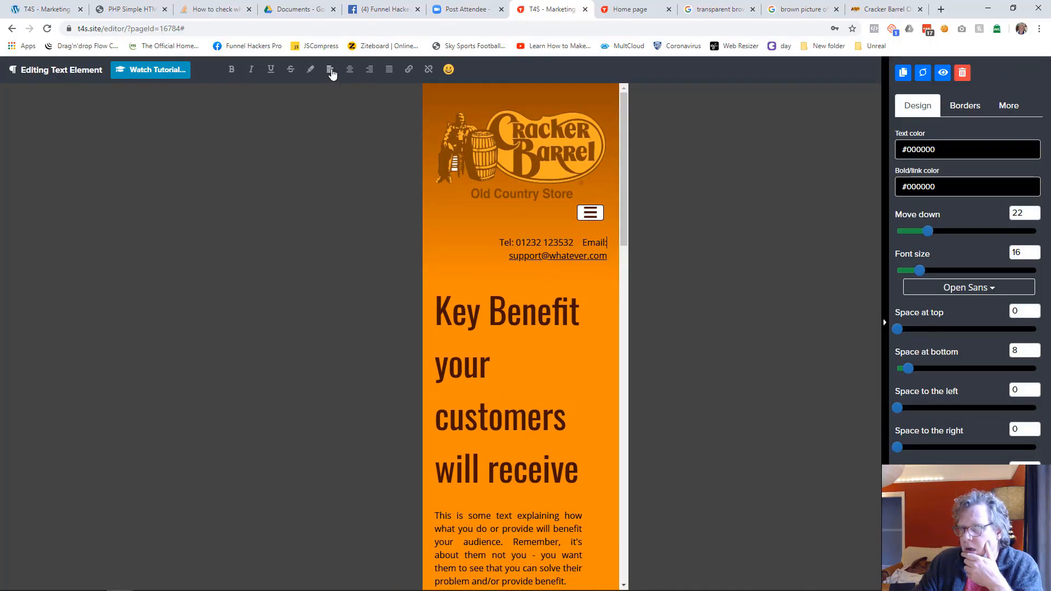
{"action": "left_click", "coordinate": [349, 70]}
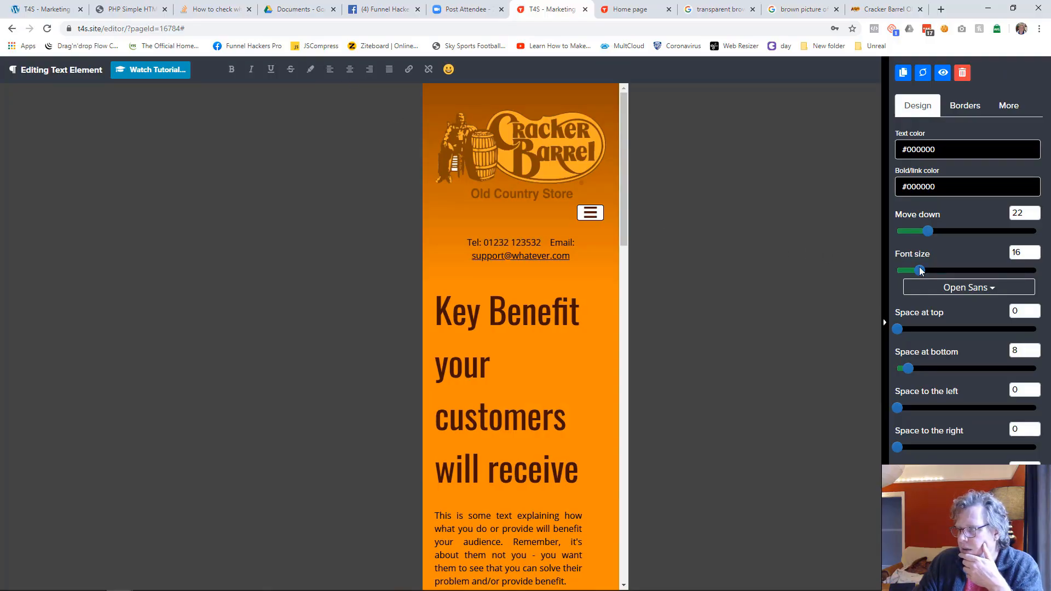
{"action": "mouse_move", "coordinate": [923, 272]}
{"action": "left_mouse_down"}
{"action": "mouse_move", "coordinate": [932, 270]}
{"action": "mouse_move", "coordinate": [917, 270]}
{"action": "left_mouse_up"}
{"action": "left_click", "coordinate": [594, 294]}
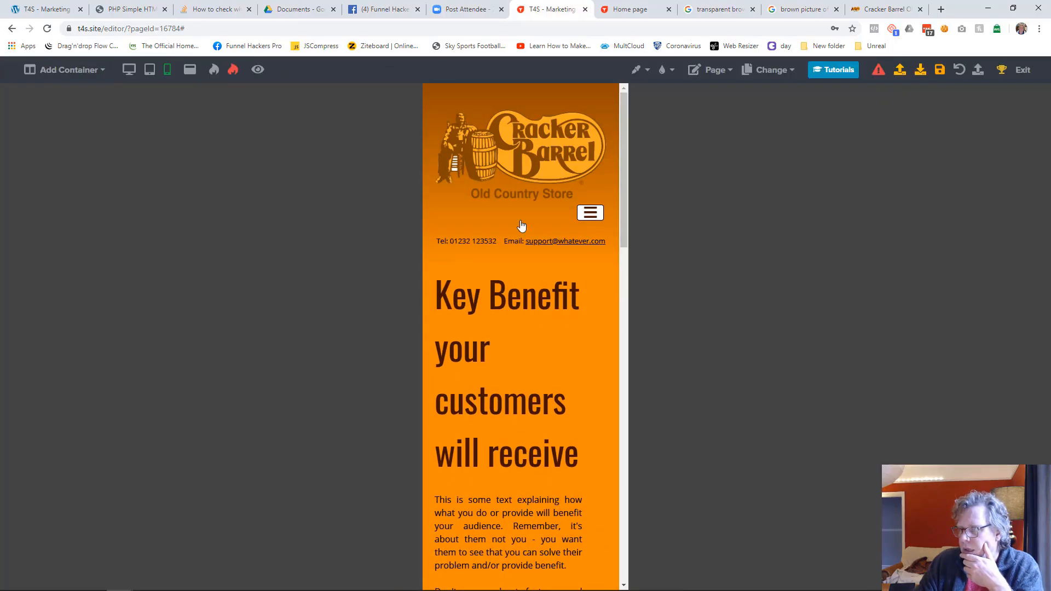
Step: Move the mobile menu element down by 19 below the logo
{"action": "left_click", "coordinate": [556, 221]}
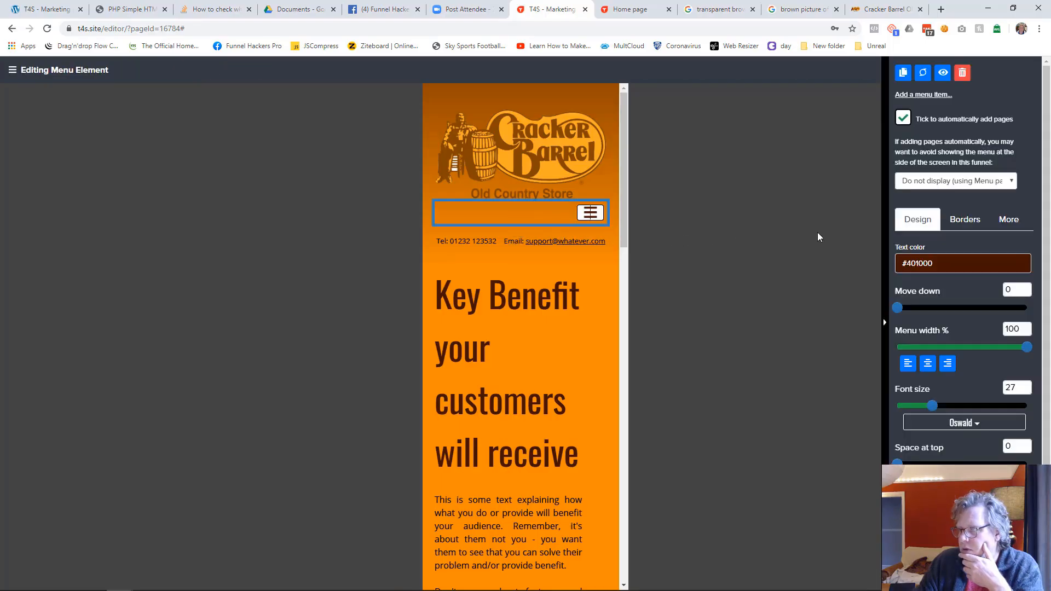
{"action": "left_click", "coordinate": [903, 307]}
{"action": "left_click_drag", "start_coordinate": [904, 310], "coordinate": [923, 311]}
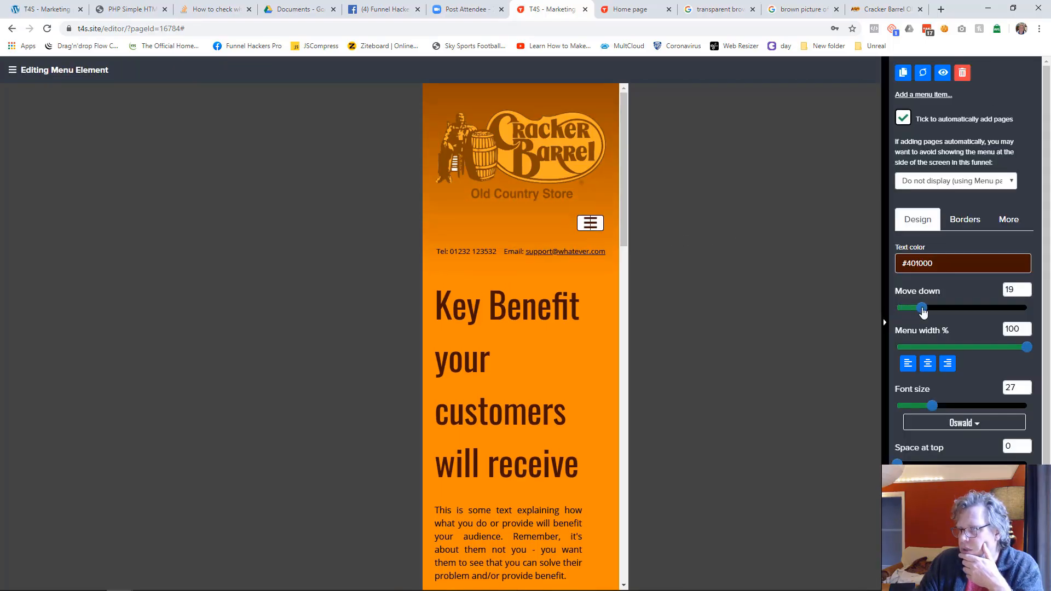
{"action": "left_click", "coordinate": [783, 314]}
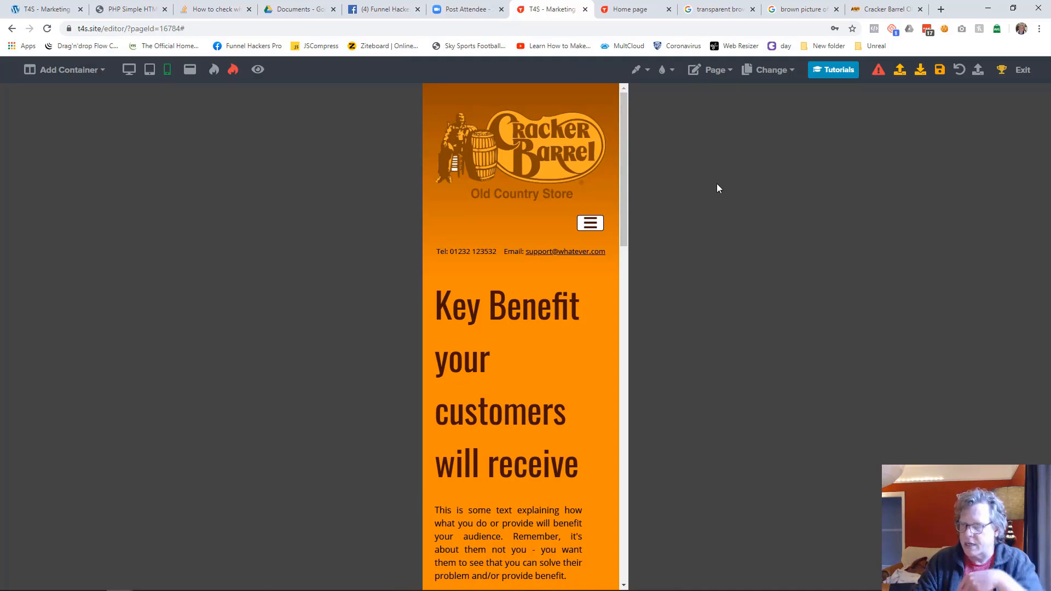
Step: Set the mobile font size of the "Key Benefit your customers will receive" heading to 38
{"action": "left_click", "coordinate": [515, 387]}
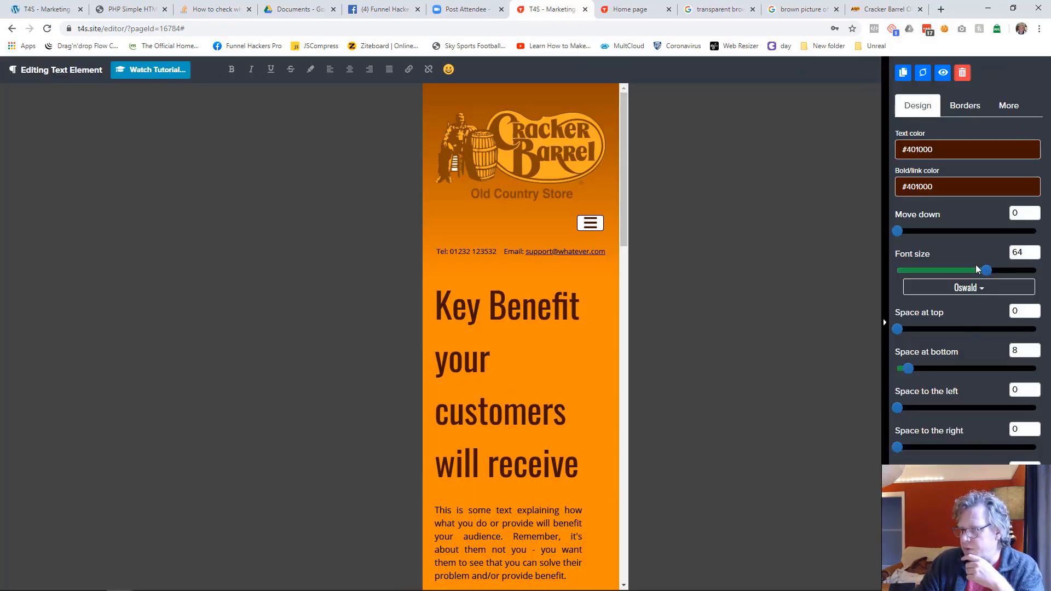
{"action": "left_click_drag", "start_coordinate": [986, 271], "coordinate": [950, 272]}
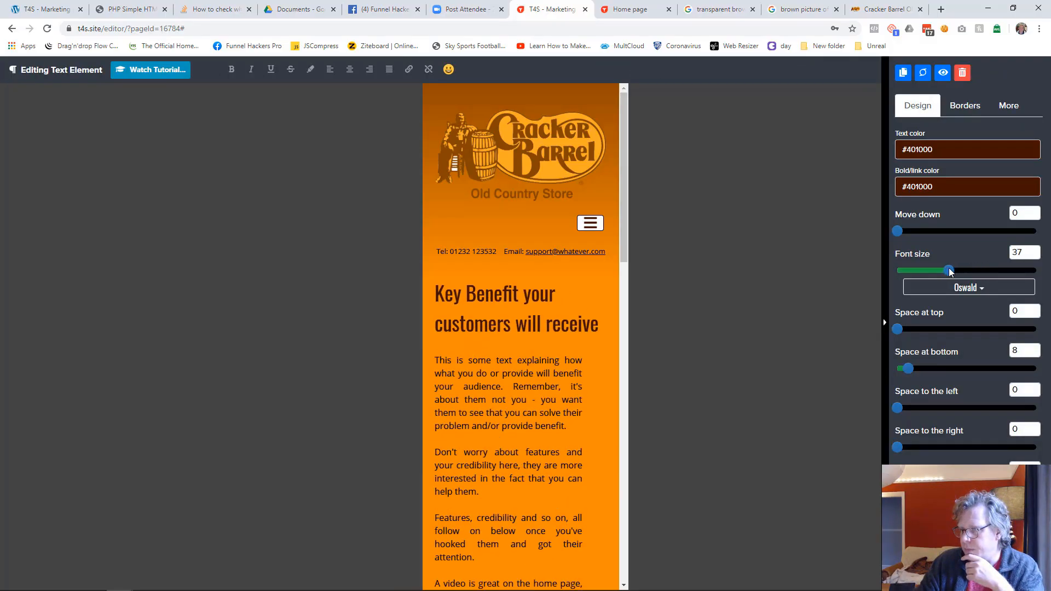
{"action": "double_click", "coordinate": [1023, 253]}
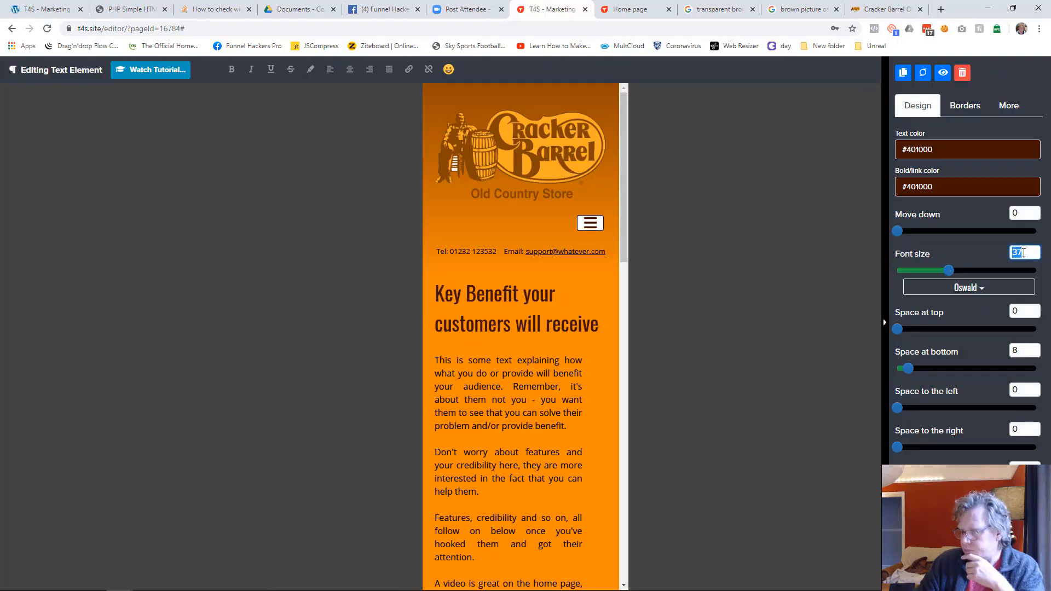
{"action": "type", "text": "38"}
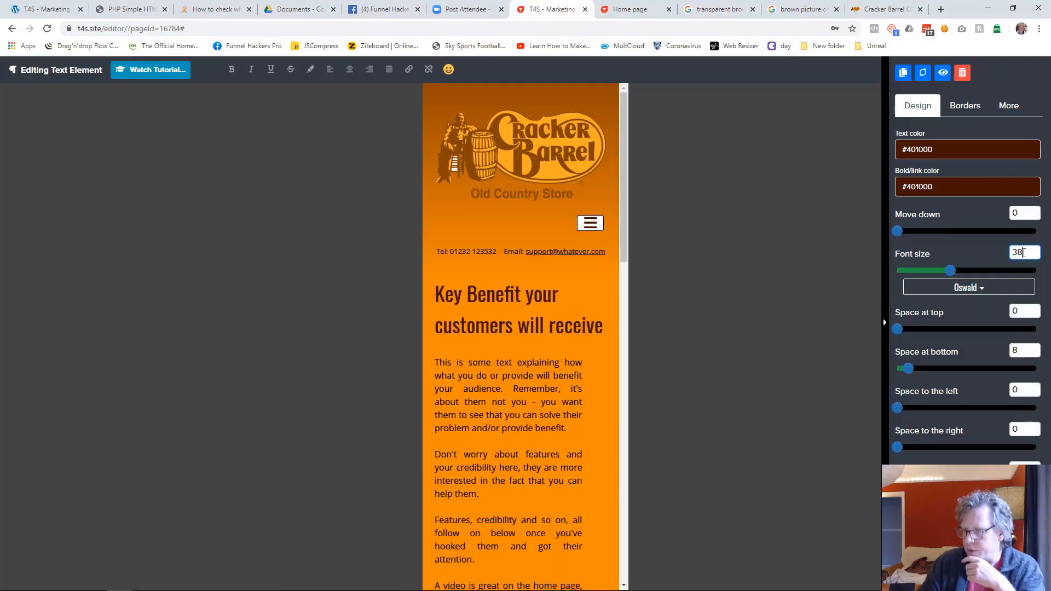
{"action": "left_click", "coordinate": [677, 410]}
Step: Set the space to the right of the intro text column to 0 in mobile view
{"action": "left_click", "coordinate": [584, 364]}
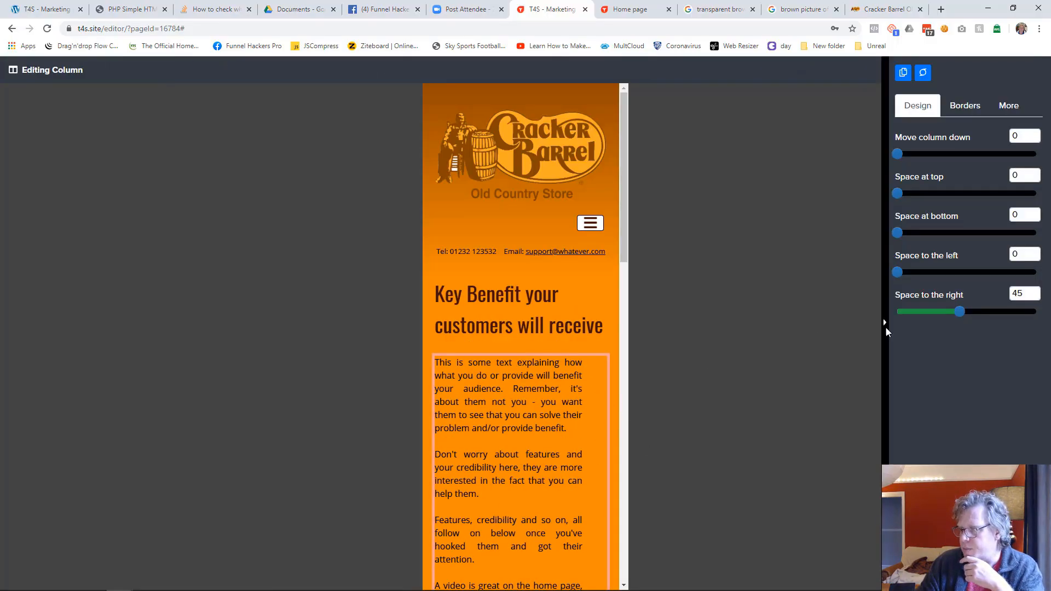
{"action": "left_click_drag", "start_coordinate": [960, 314], "coordinate": [894, 311]}
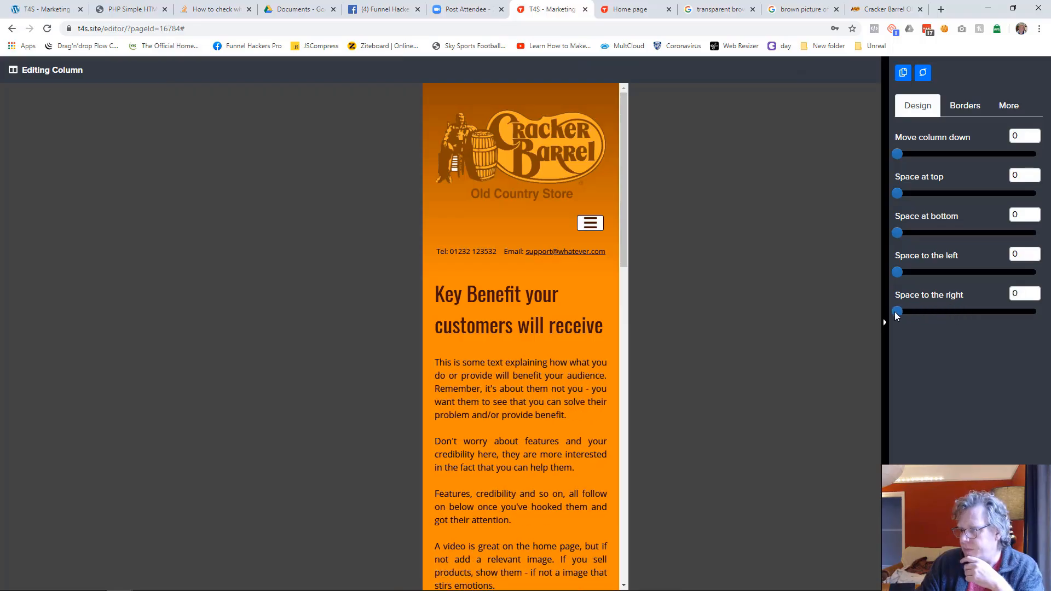
{"action": "left_click", "coordinate": [695, 457]}
Step: Move the barrels image down by 23 to separate it from the intro text in mobile view
{"action": "scroll", "coordinate": [547, 394], "scroll_direction": "down", "scroll_amount": 6}
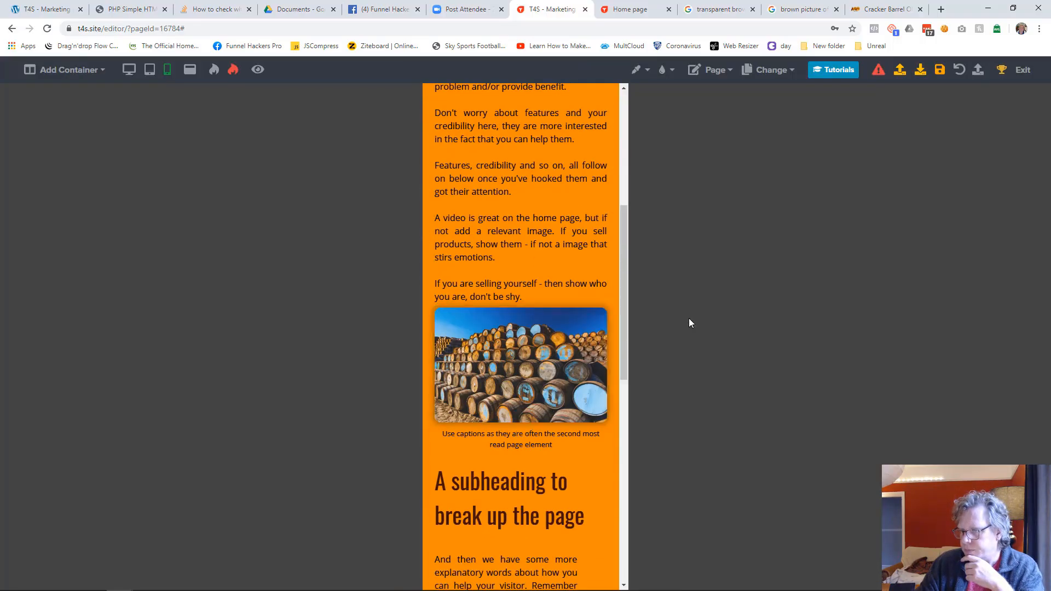
{"action": "left_click", "coordinate": [481, 390]}
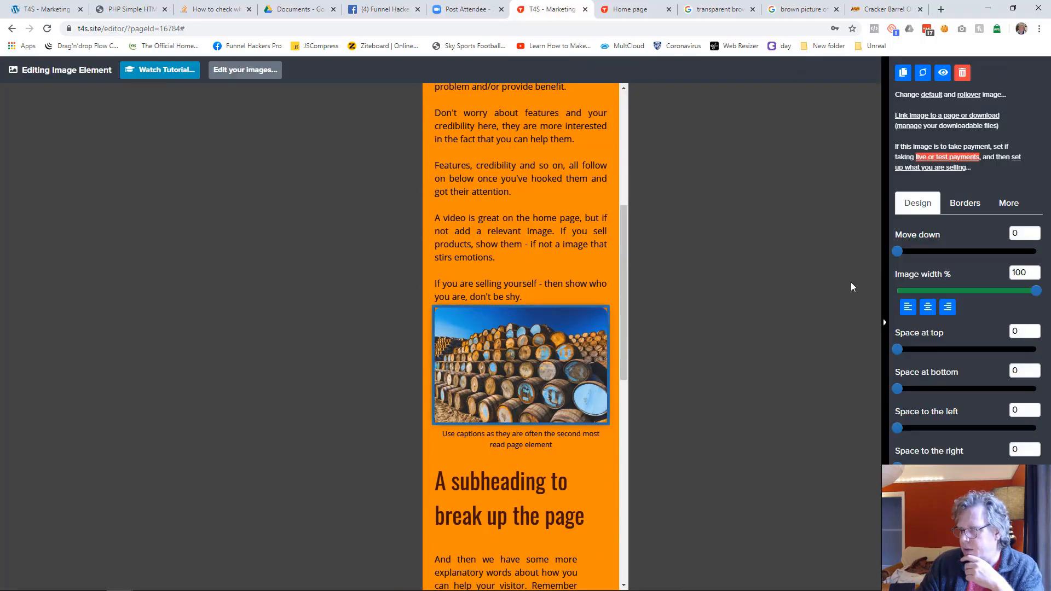
{"action": "left_click_drag", "start_coordinate": [895, 255], "coordinate": [929, 255]}
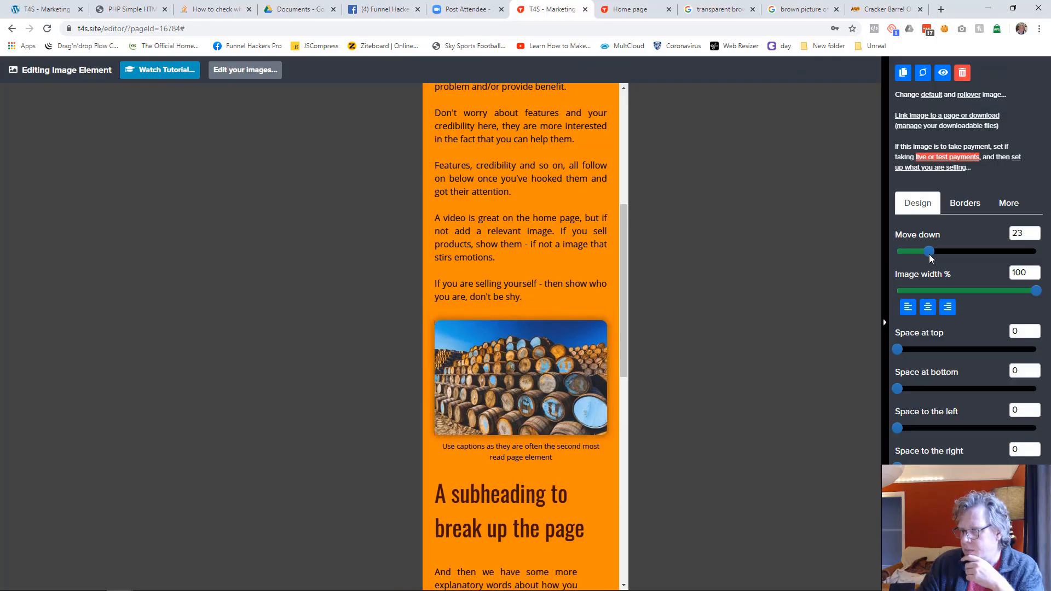
{"action": "left_click", "coordinate": [845, 323]}
Step: Set the mobile font size of the "A subheading to break up the page" heading to 34
{"action": "scroll", "coordinate": [425, 392], "scroll_direction": "down", "scroll_amount": 4}
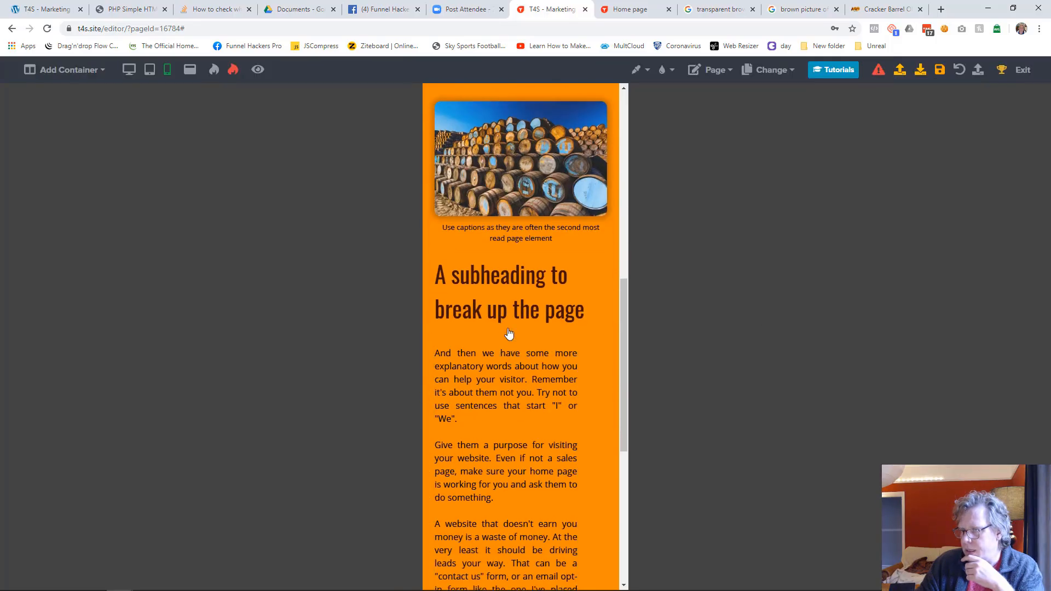
{"action": "left_click", "coordinate": [490, 311]}
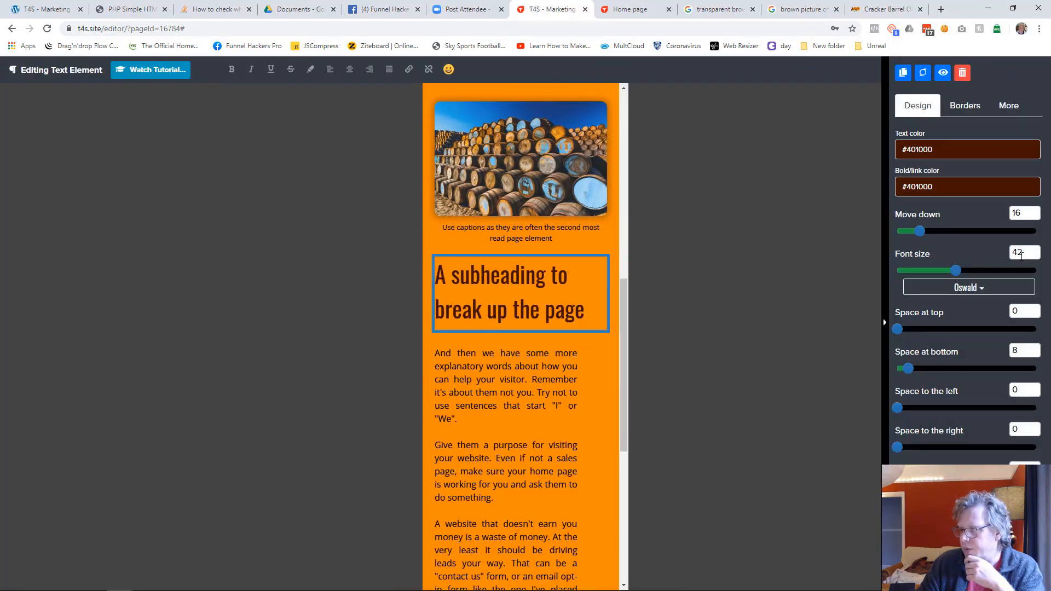
{"action": "double_click", "coordinate": [1019, 253]}
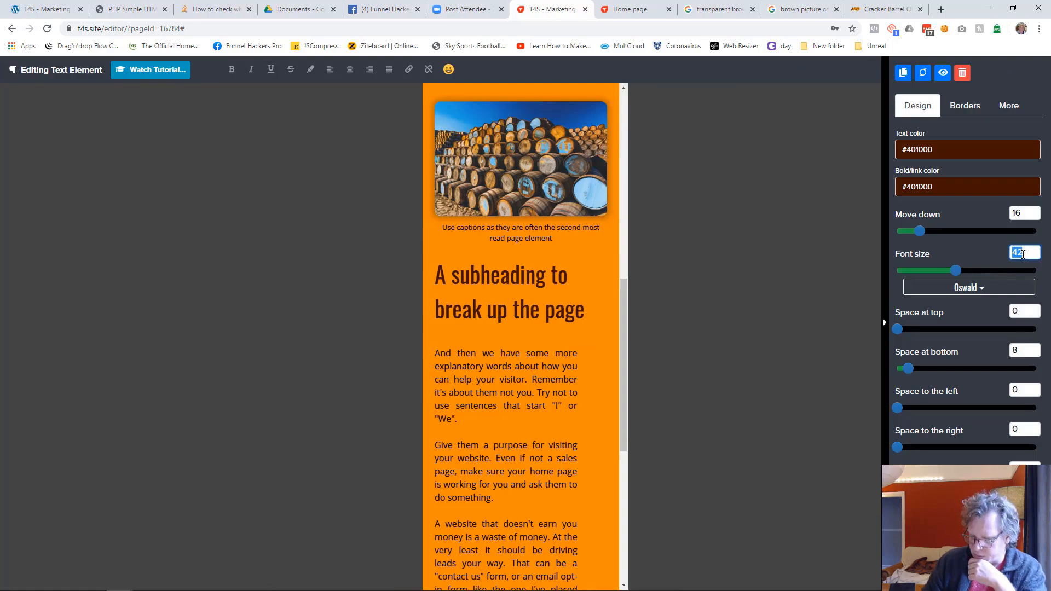
{"action": "type", "text": "32"}
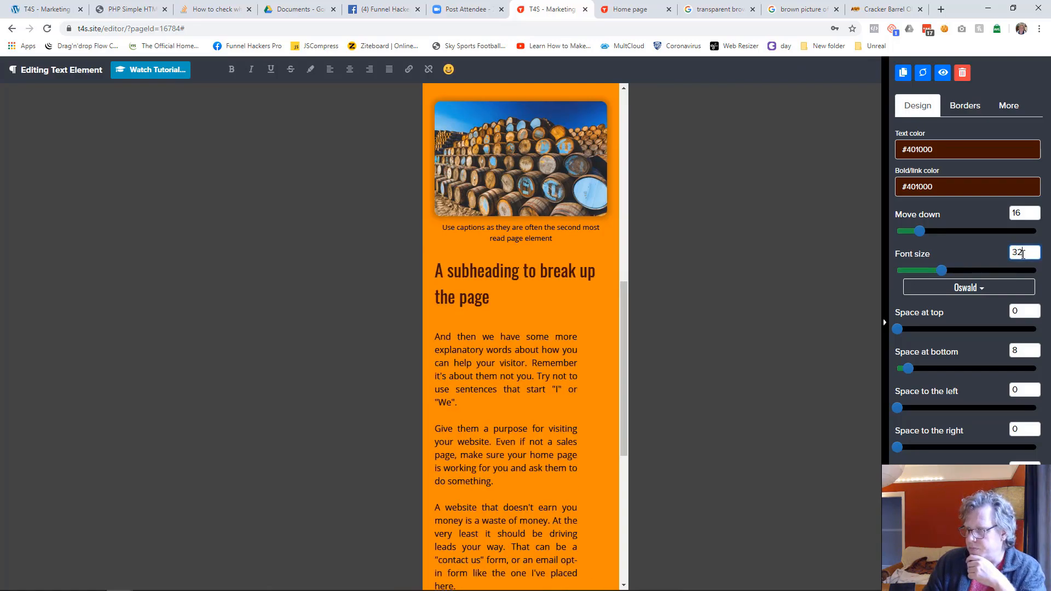
{"action": "key", "text": "Up"}
{"action": "key", "text": "Up"}
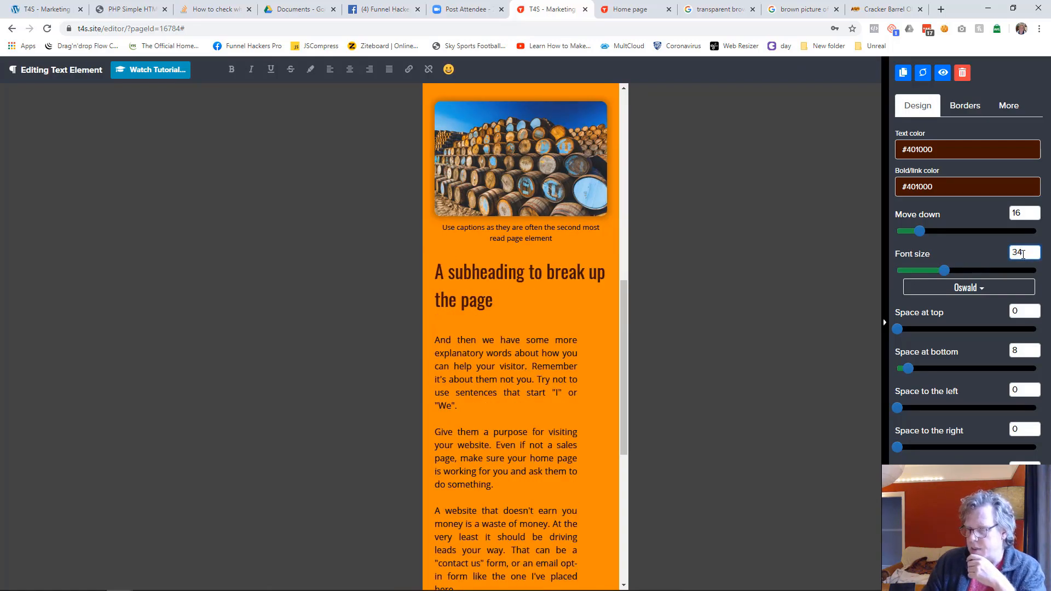
{"action": "left_click", "coordinate": [701, 356]}
Step: Set the space to the right of the text column below the subheading to 0 in mobile view
{"action": "left_click", "coordinate": [584, 341]}
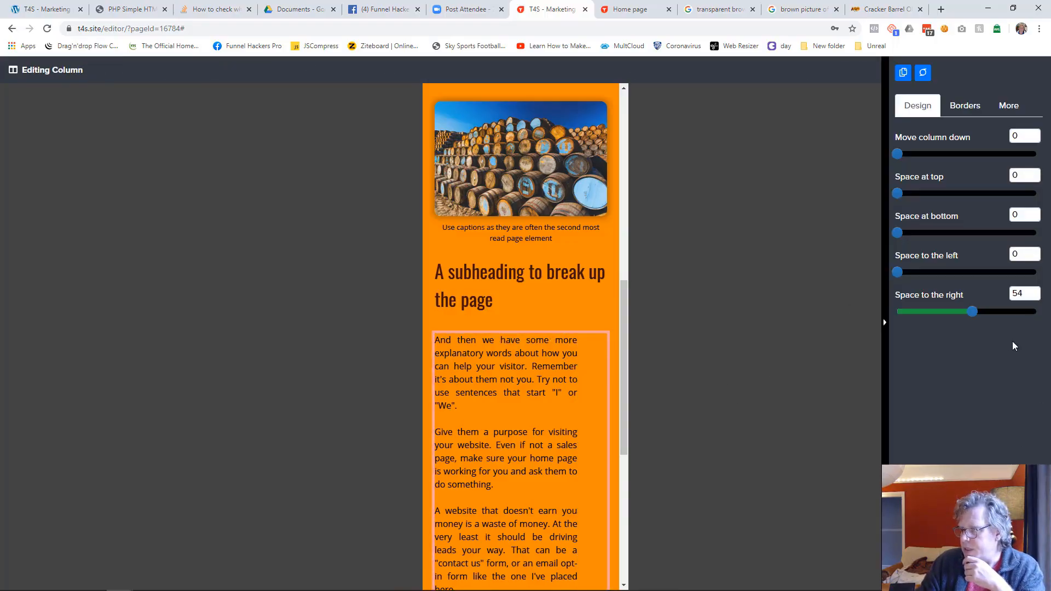
{"action": "left_click_drag", "start_coordinate": [981, 319], "coordinate": [895, 318]}
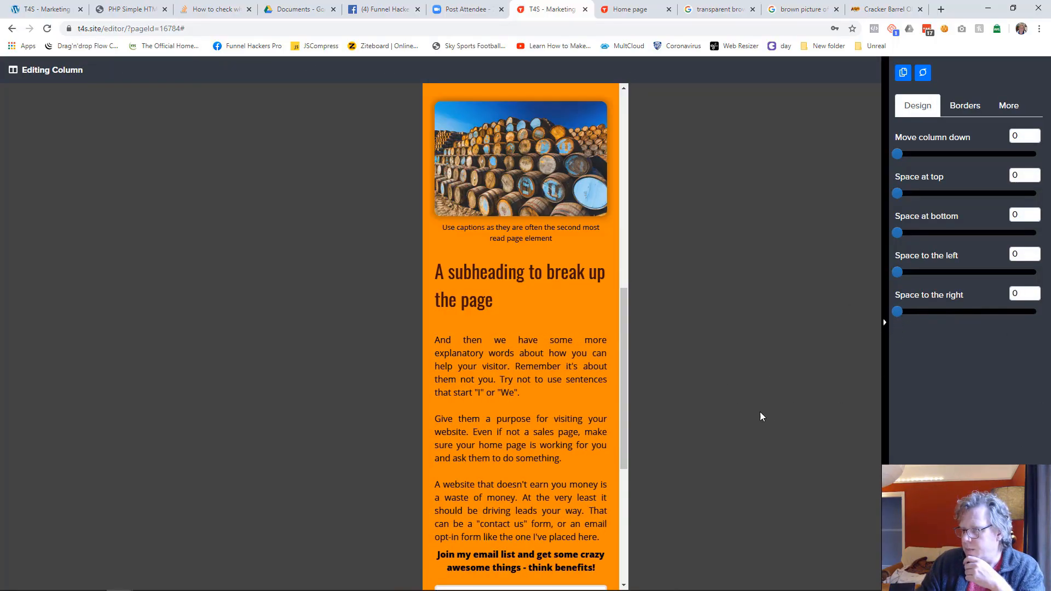
{"action": "left_click", "coordinate": [760, 411]}
Step: Move the "Join my email list" text down by 16 and align it left in mobile view
{"action": "scroll", "coordinate": [587, 433], "scroll_direction": "down", "scroll_amount": 4}
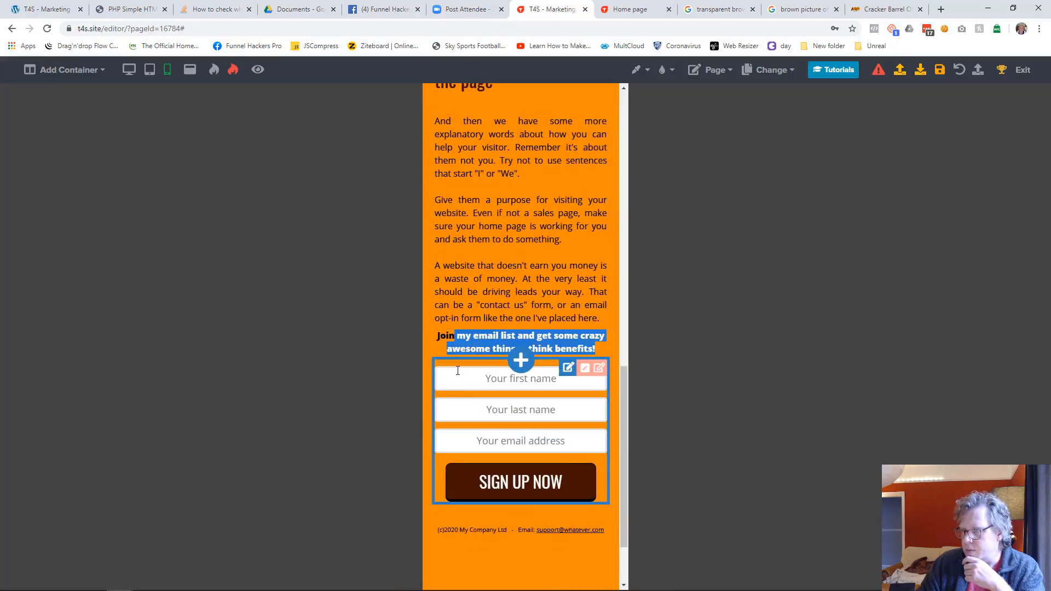
{"action": "left_click", "coordinate": [465, 348]}
{"action": "left_click_drag", "start_coordinate": [901, 230], "coordinate": [914, 233]}
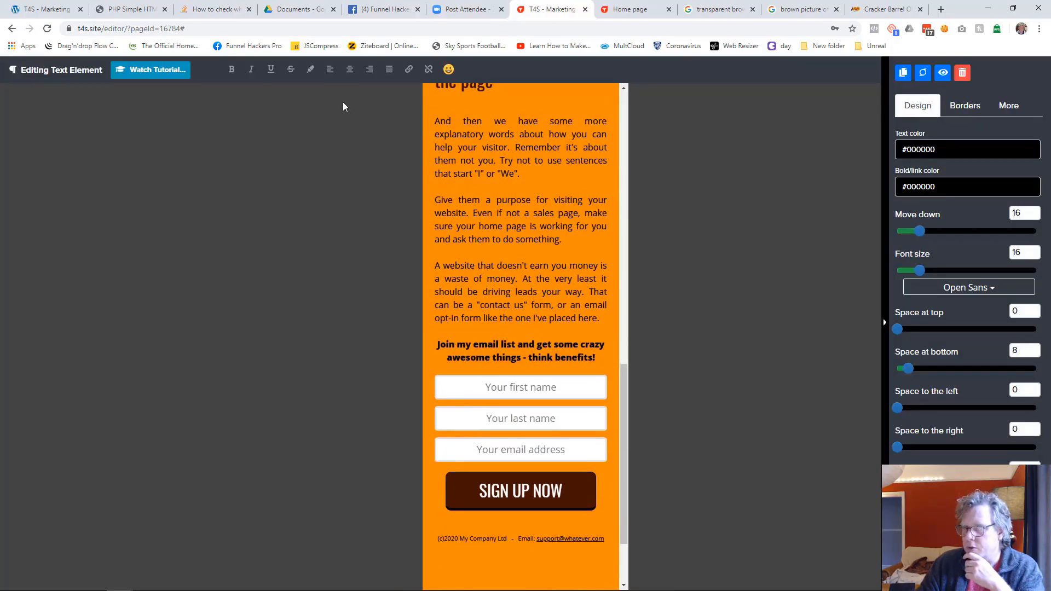
{"action": "left_click", "coordinate": [330, 71]}
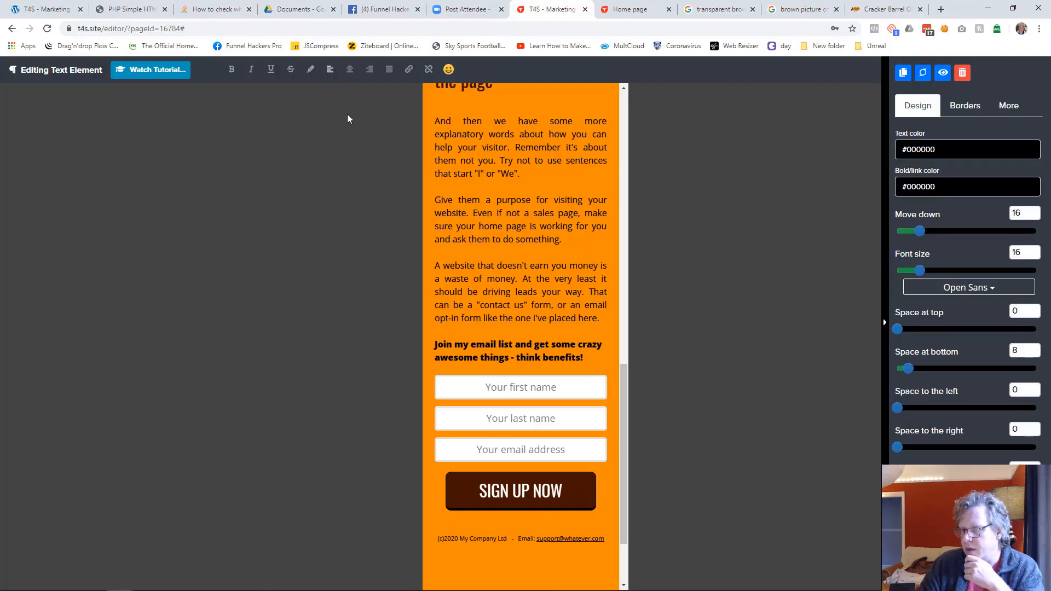
{"action": "left_click", "coordinate": [682, 378]}
Step: Move the opt-in form down by 16 in mobile view
{"action": "scroll", "coordinate": [547, 454], "scroll_direction": "down", "scroll_amount": 2}
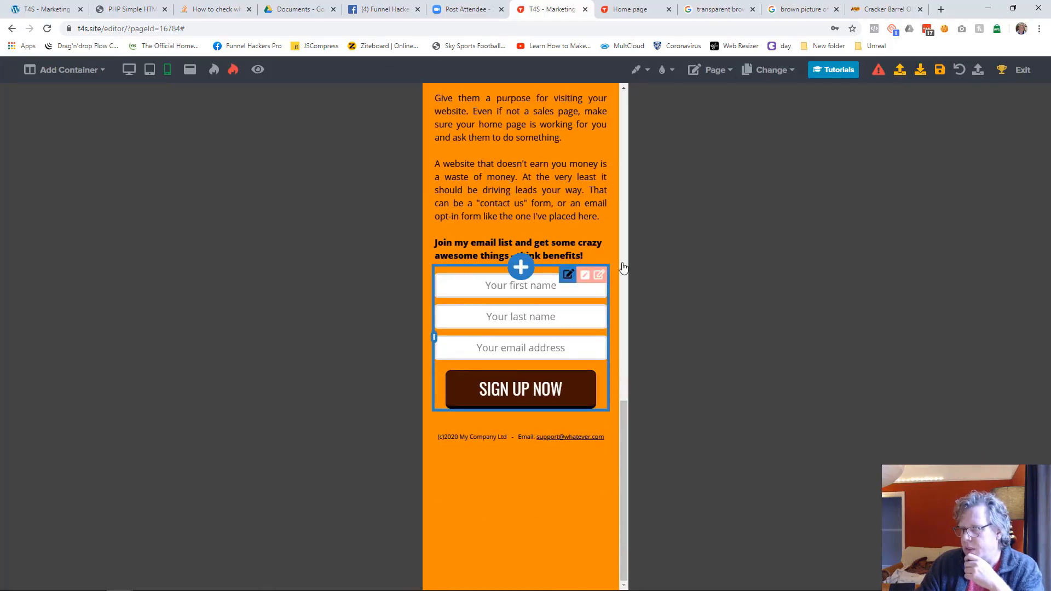
{"action": "left_click", "coordinate": [568, 275]}
{"action": "left_click_drag", "start_coordinate": [900, 189], "coordinate": [919, 188]}
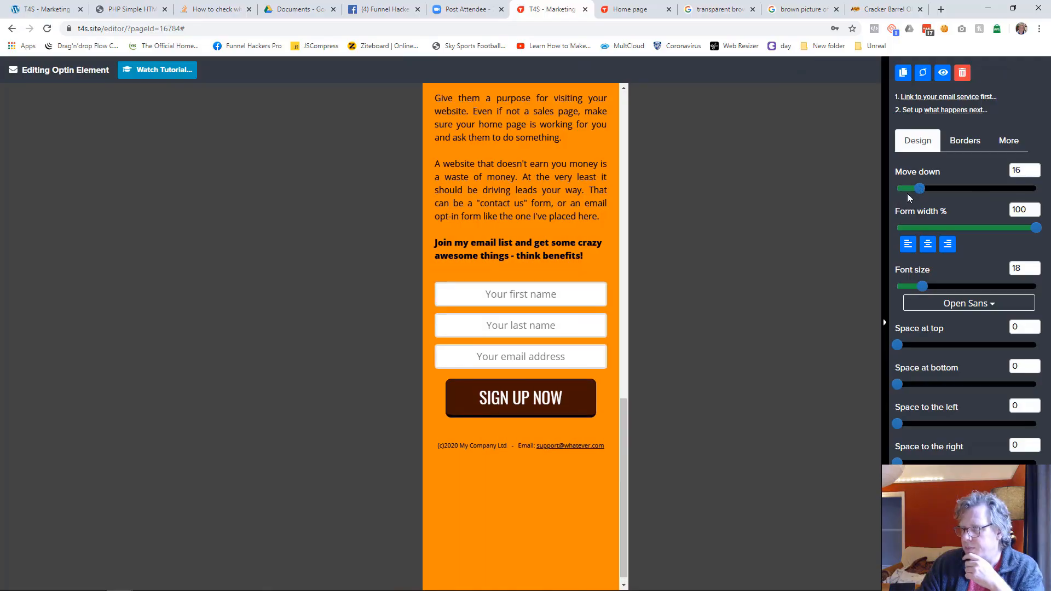
{"action": "left_click", "coordinate": [776, 353]}
Step: Check the page layout from top to bottom in mobile, tablet and desktop views
{"action": "scroll", "coordinate": [577, 325], "scroll_direction": "up", "scroll_amount": 15}
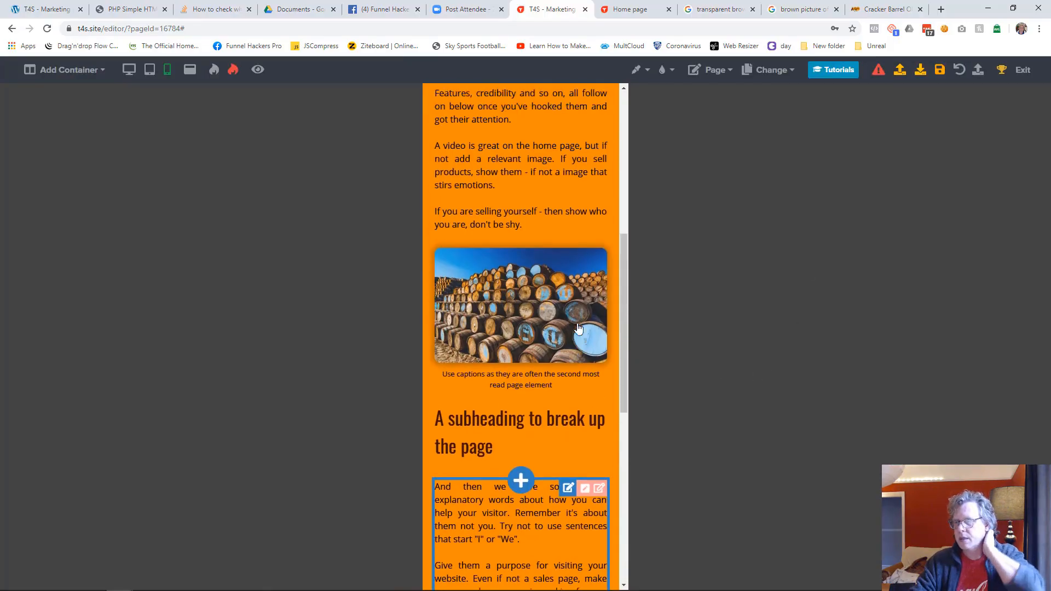
{"action": "scroll", "coordinate": [578, 328], "scroll_direction": "down", "scroll_amount": 5}
{"action": "scroll", "coordinate": [578, 327], "scroll_direction": "down", "scroll_amount": 3}
{"action": "scroll", "coordinate": [578, 328], "scroll_direction": "up", "scroll_amount": 10}
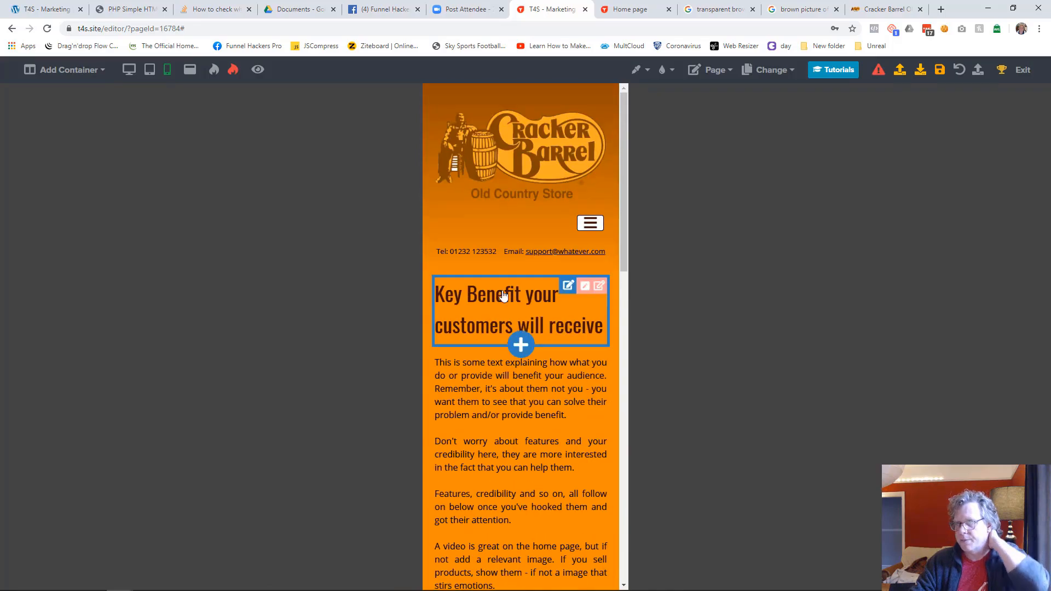
{"action": "left_click", "coordinate": [149, 69]}
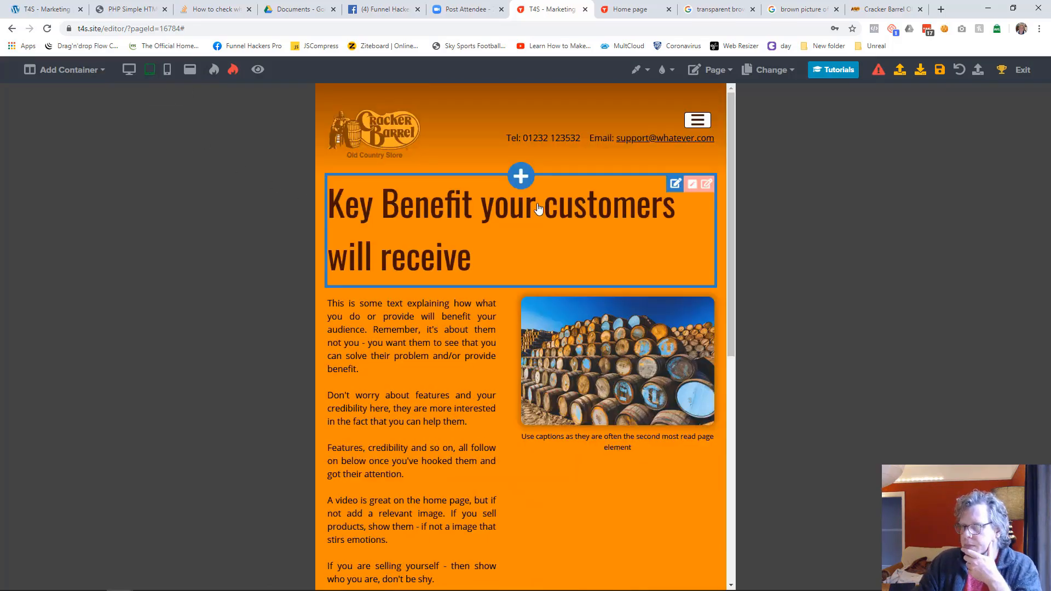
{"action": "scroll", "coordinate": [462, 219], "scroll_direction": "down", "scroll_amount": 8}
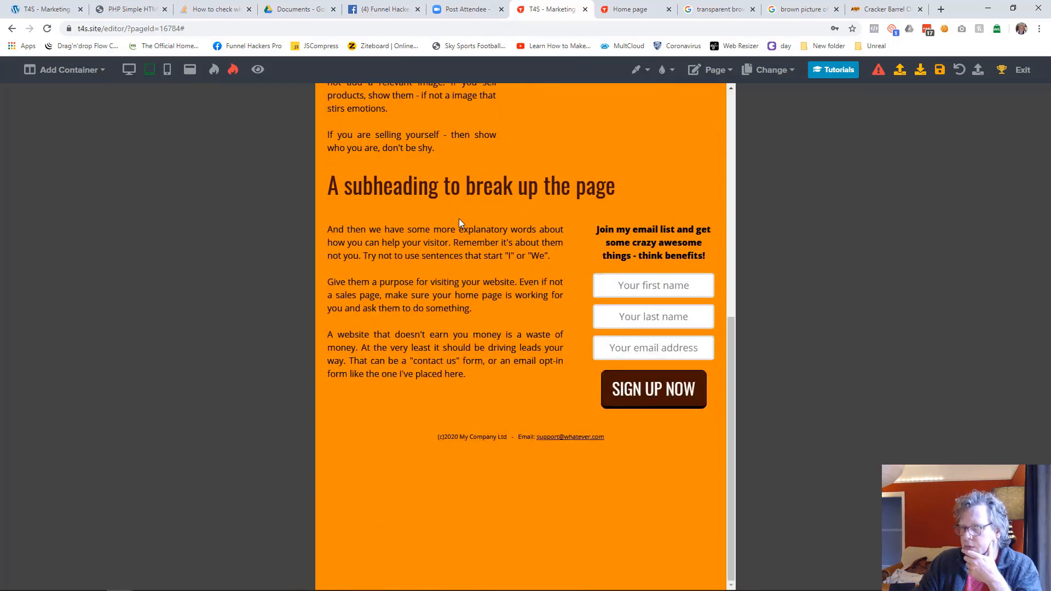
{"action": "left_click", "coordinate": [129, 70]}
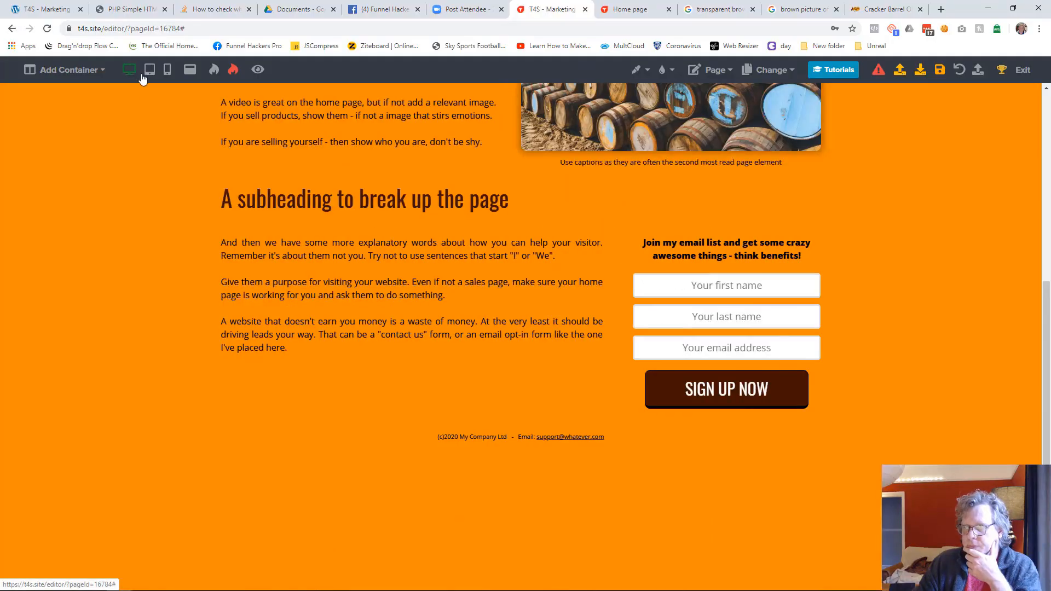
Step: In tablet view, widen the opt-in form column to about half the page and narrow the barrels image column to about a third
{"action": "left_click", "coordinate": [149, 69]}
{"action": "left_click_drag", "start_coordinate": [595, 316], "coordinate": [502, 319]}
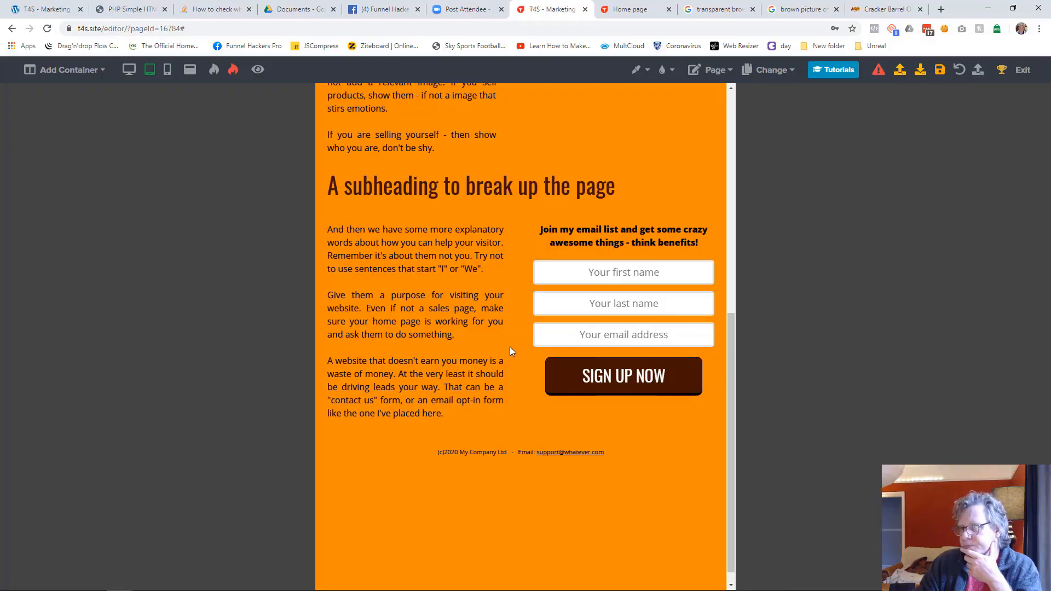
{"action": "scroll", "coordinate": [451, 295], "scroll_direction": "up", "scroll_amount": 8}
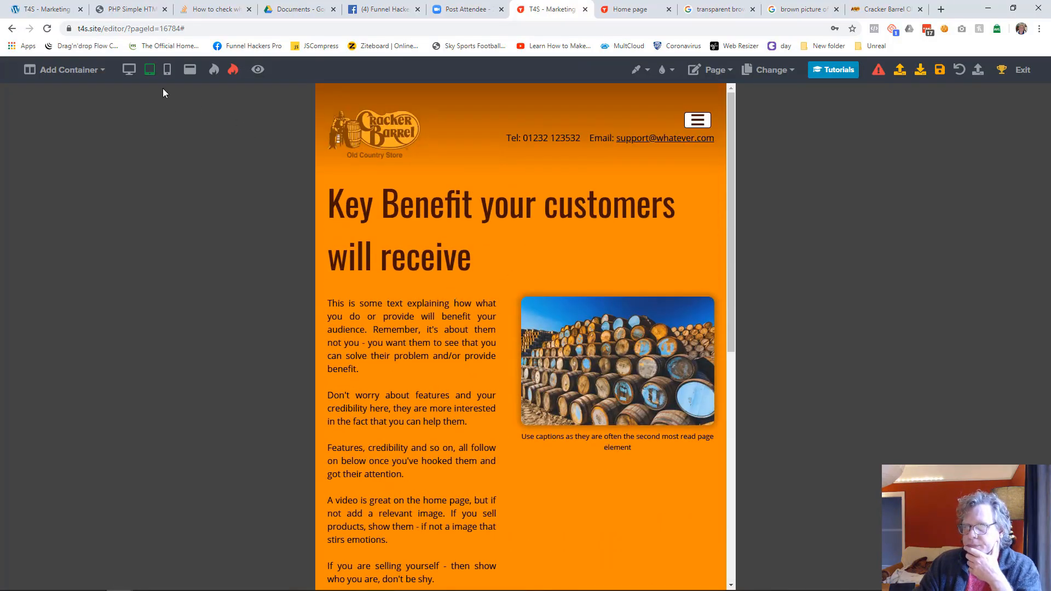
{"action": "left_click_drag", "start_coordinate": [520, 365], "coordinate": [613, 349]}
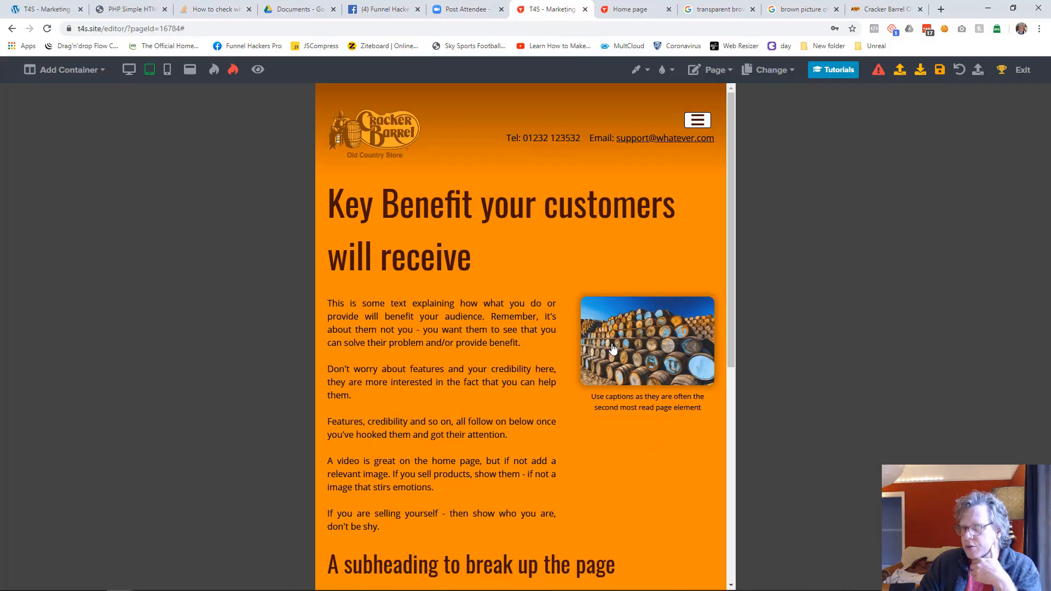
Step: Return to desktop view and inspect the design settings of the barrels image and its column
{"action": "scroll", "coordinate": [548, 340], "scroll_direction": "down", "scroll_amount": 5}
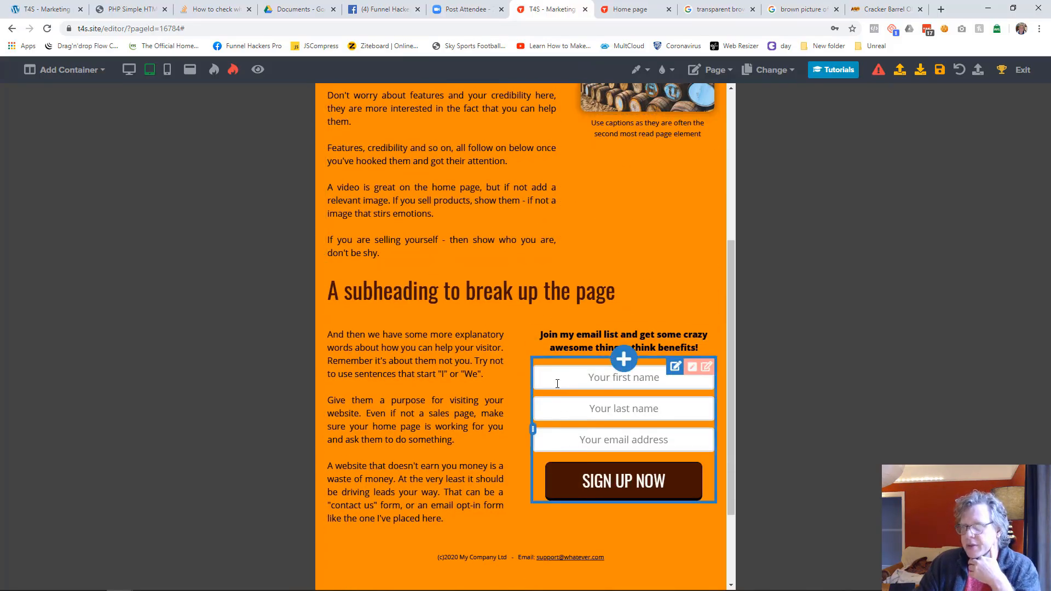
{"action": "left_click", "coordinate": [128, 69]}
{"action": "scroll", "coordinate": [546, 323], "scroll_direction": "up", "scroll_amount": 6}
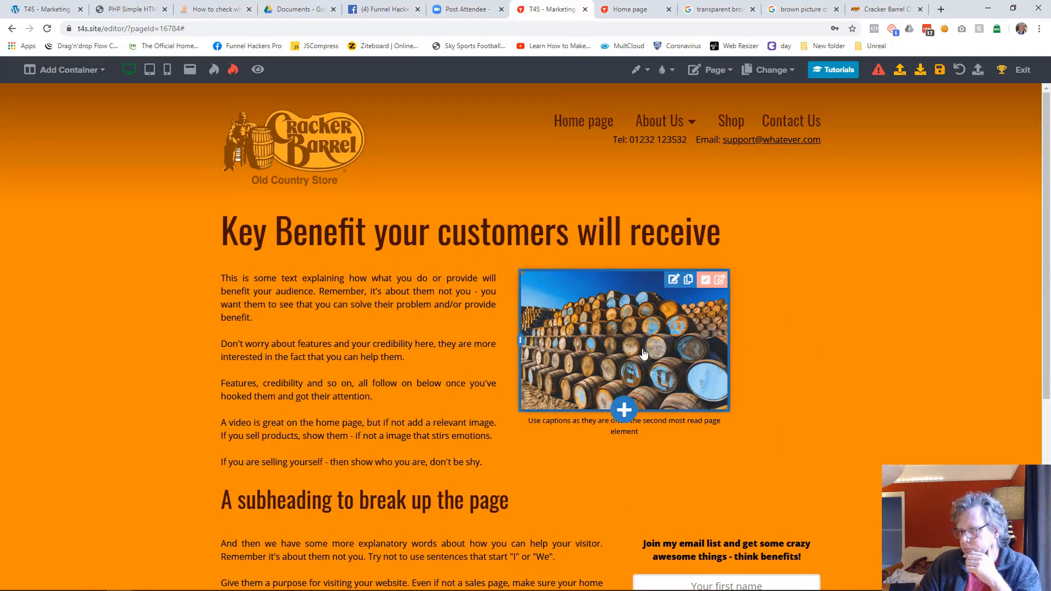
{"action": "left_click", "coordinate": [673, 354]}
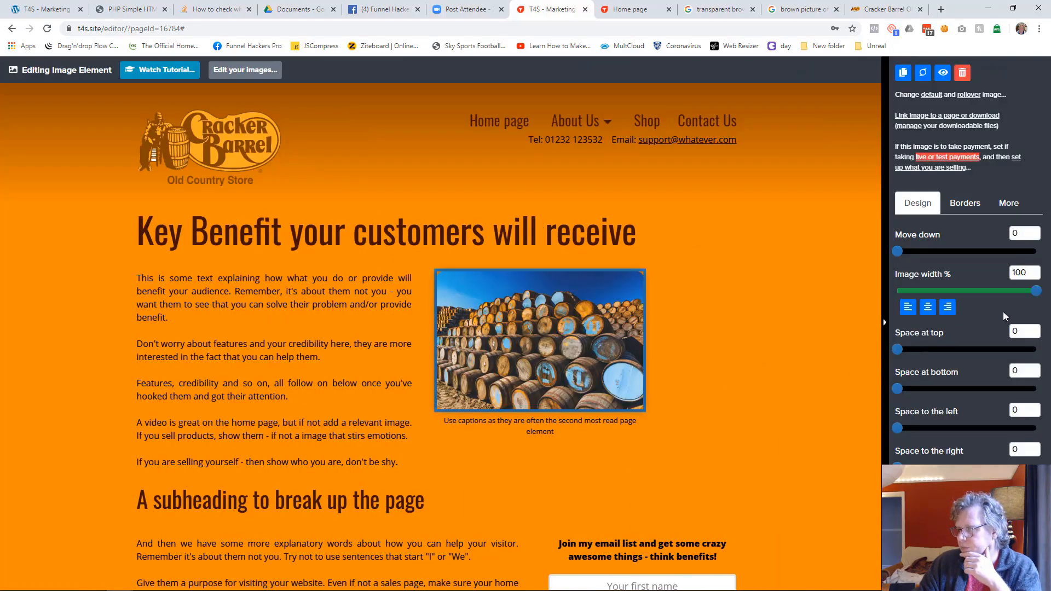
{"action": "left_click", "coordinate": [737, 369]}
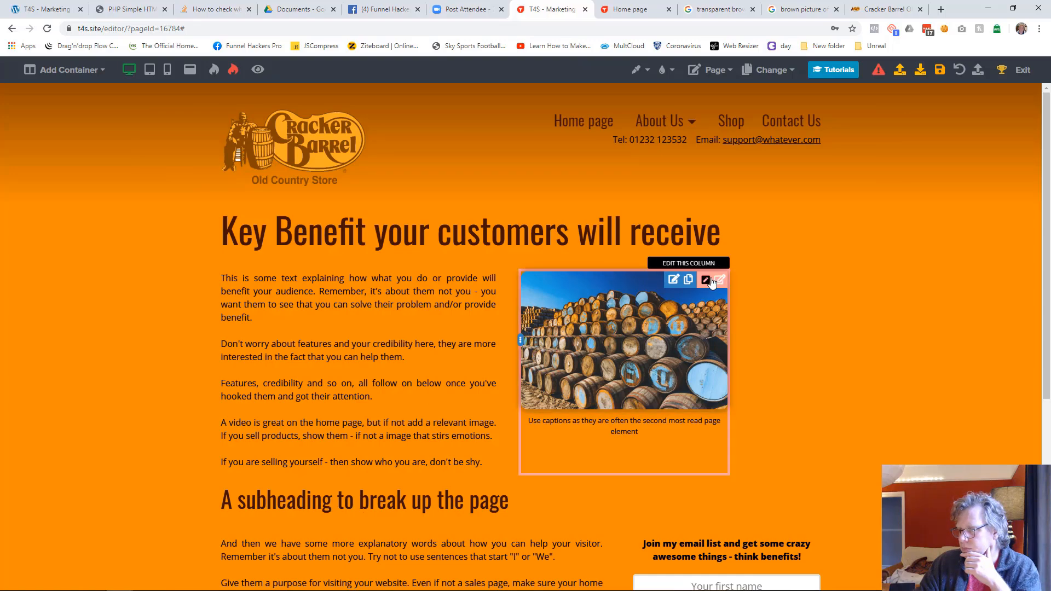
{"action": "left_click", "coordinate": [710, 281]}
{"action": "left_click", "coordinate": [764, 304]}
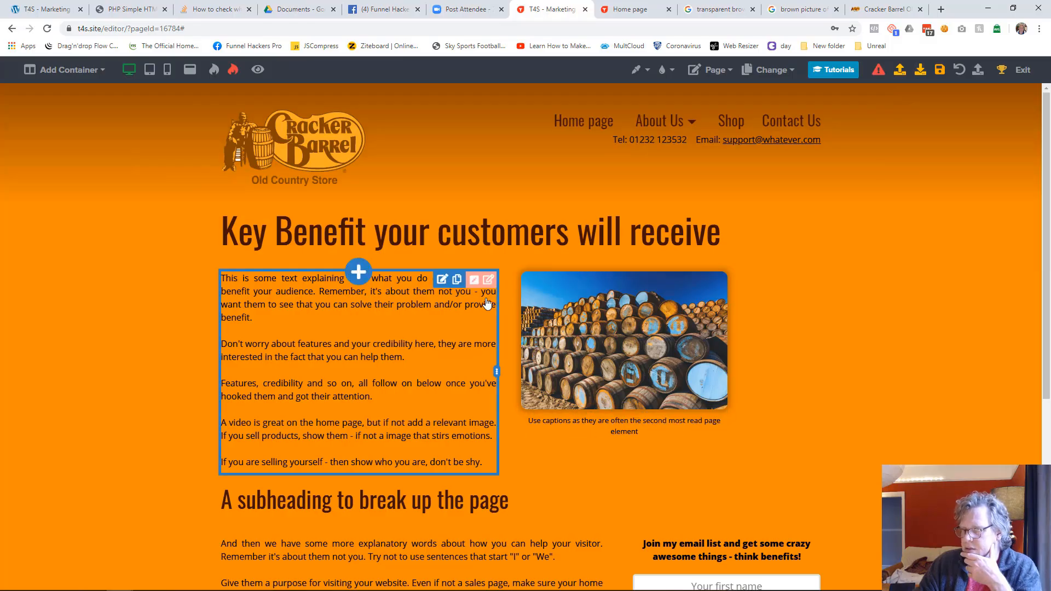
Step: Try setting the space to the right of the intro text and image container to 0, and restore its original spacing
{"action": "left_click", "coordinate": [720, 281]}
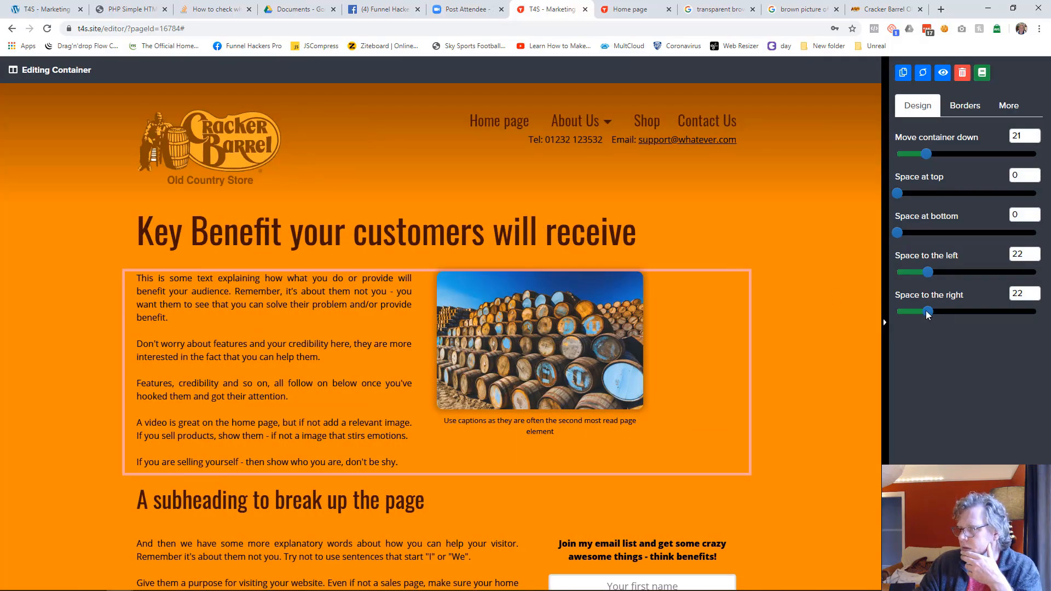
{"action": "left_click_drag", "start_coordinate": [926, 310], "coordinate": [897, 311]}
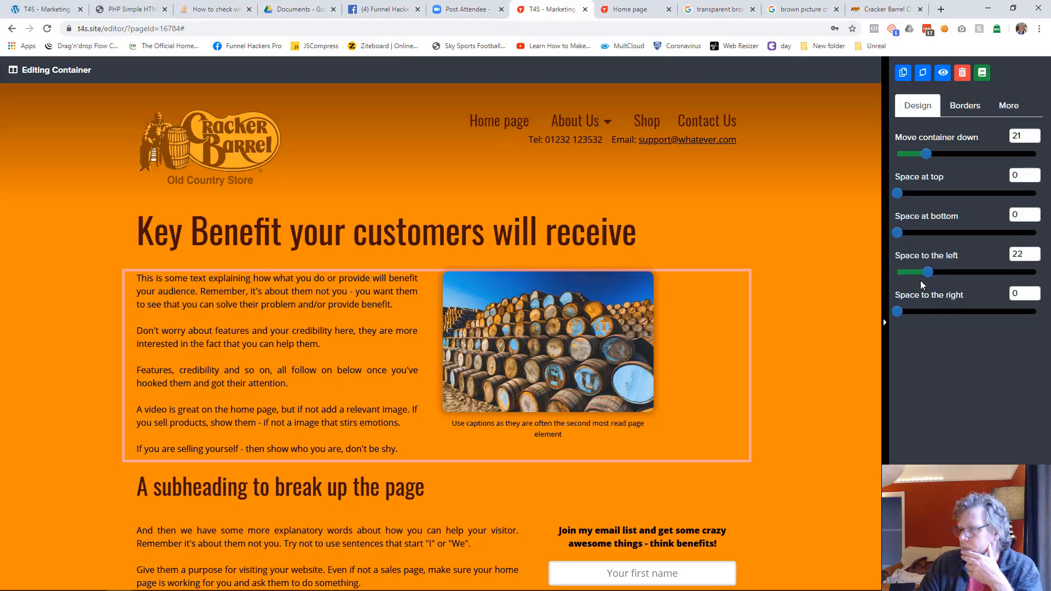
{"action": "left_click_drag", "start_coordinate": [920, 277], "coordinate": [966, 270]}
{"action": "double_click", "coordinate": [1025, 257]}
{"action": "type", "text": "232 1"}
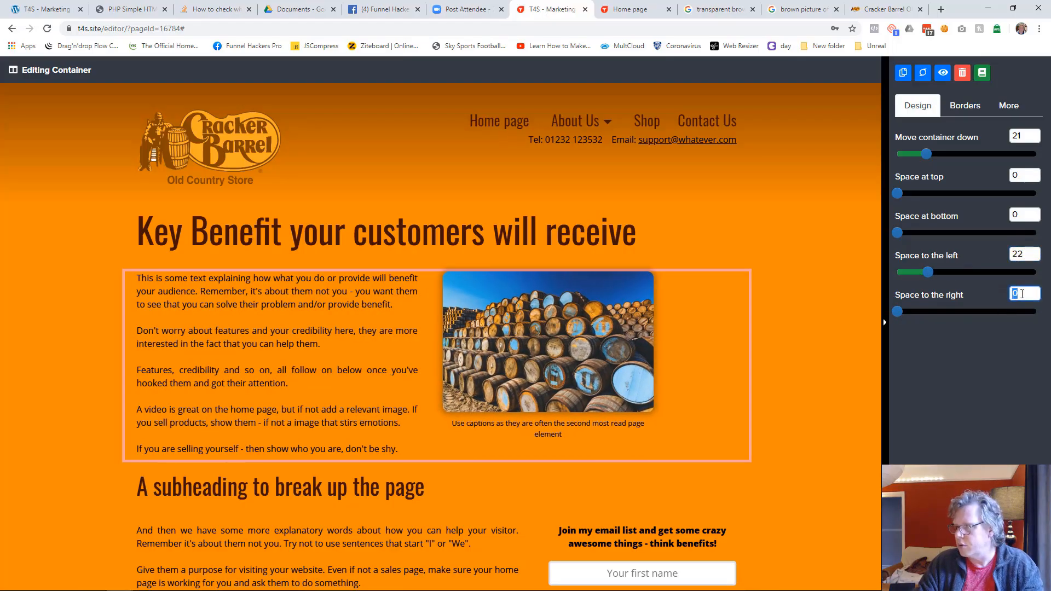
{"action": "type", "text": "22"}
{"action": "left_click", "coordinate": [822, 342]}
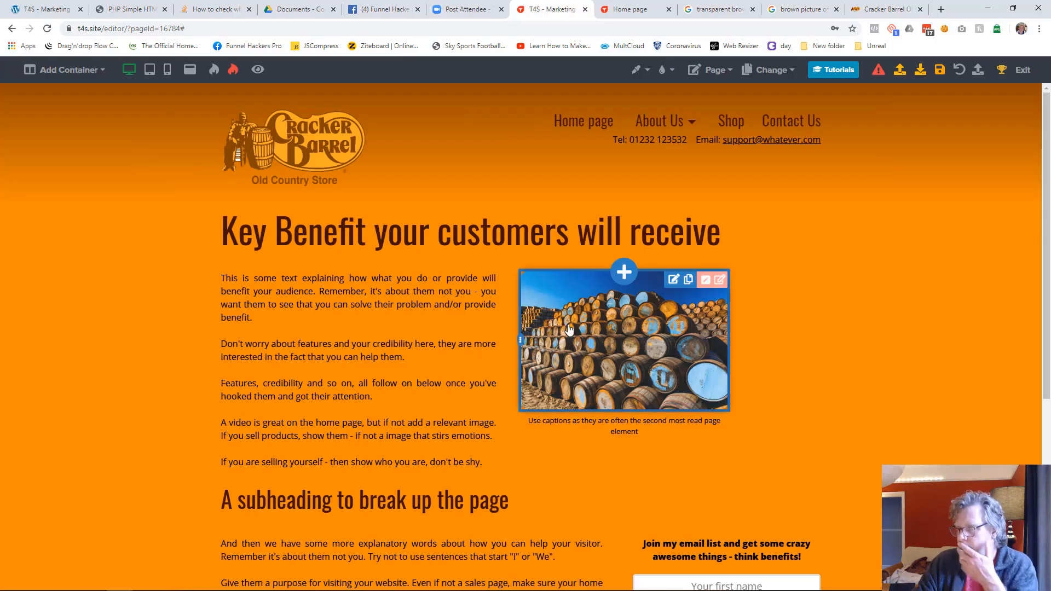
Step: Try adjusting the width percentage of the barrels image in desktop view
{"action": "left_click", "coordinate": [569, 329]}
{"action": "left_click_drag", "start_coordinate": [984, 290], "coordinate": [1040, 290]}
{"action": "left_click", "coordinate": [728, 353]}
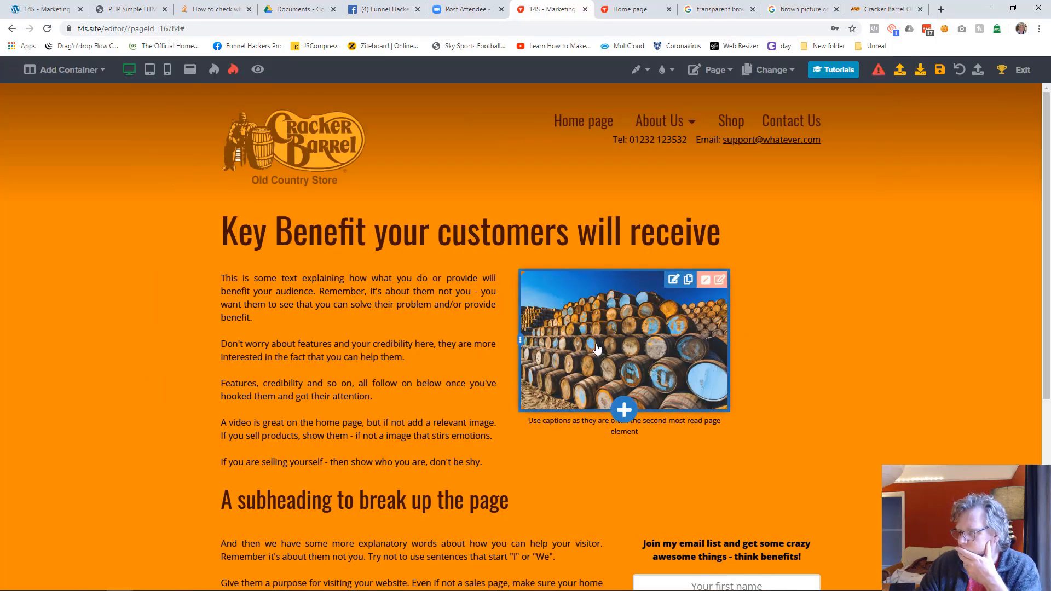
{"action": "left_click", "coordinate": [532, 350]}
{"action": "left_click", "coordinate": [398, 383]}
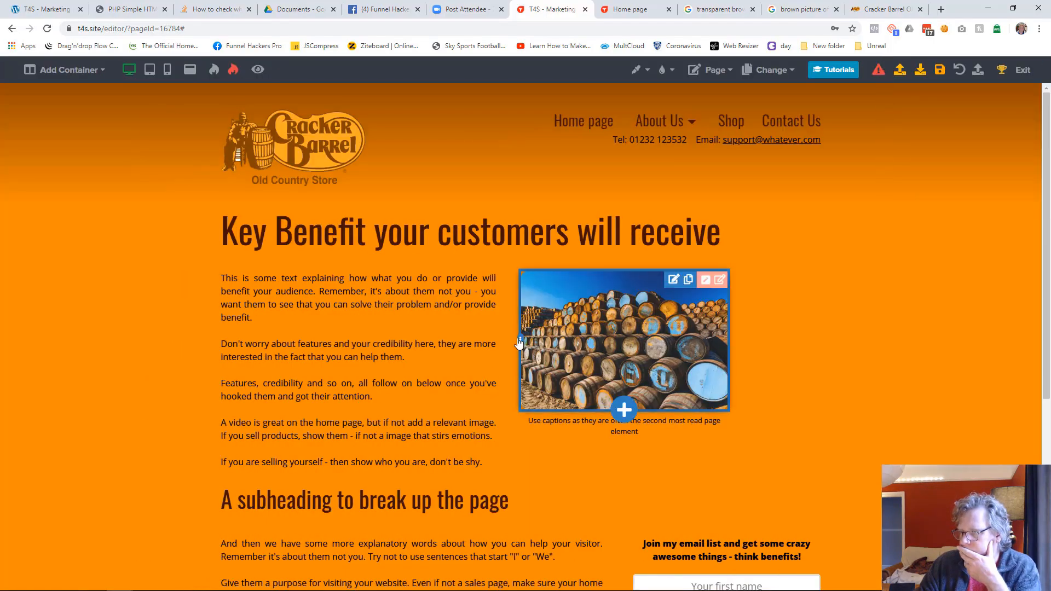
Step: Widen the barrels image column to about half the content width in desktop view and save the page
{"action": "left_click_drag", "start_coordinate": [522, 344], "coordinate": [443, 344]}
{"action": "scroll", "coordinate": [893, 376], "scroll_direction": "down", "scroll_amount": 2}
{"action": "scroll", "coordinate": [894, 375], "scroll_direction": "up", "scroll_amount": 2}
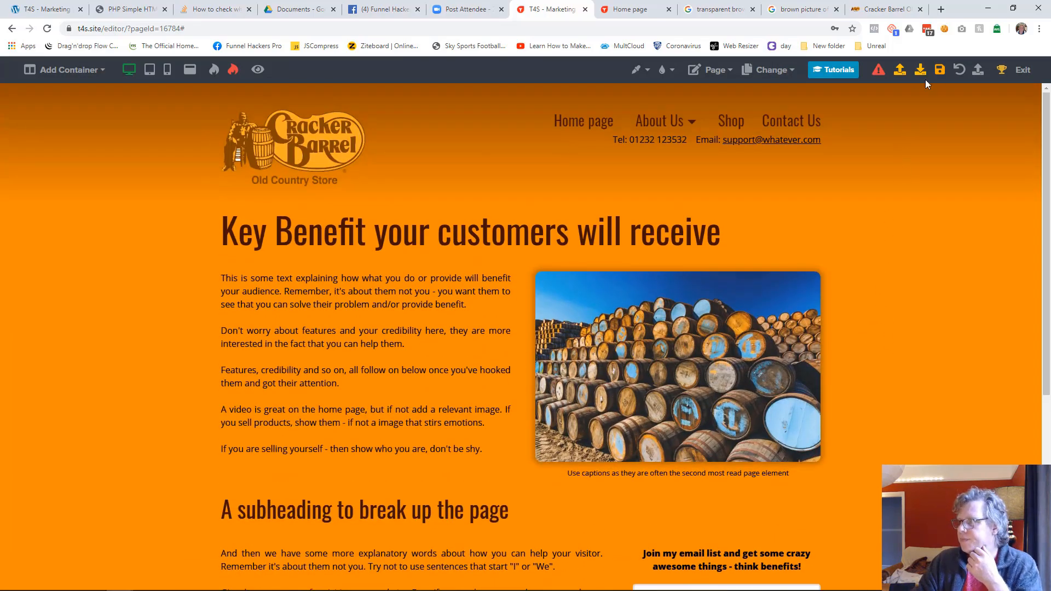
{"action": "left_click", "coordinate": [939, 69]}
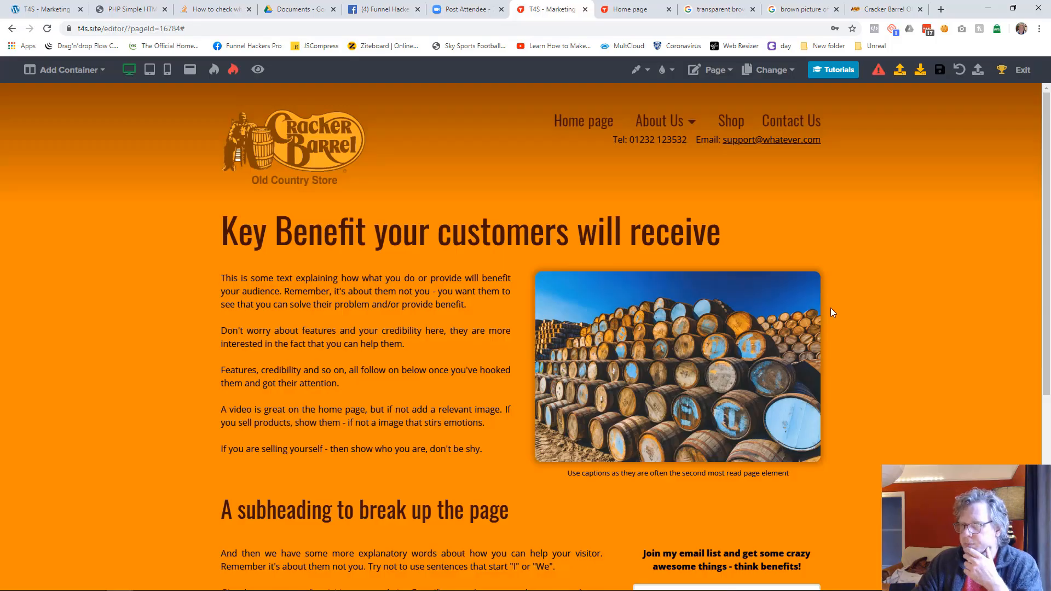
Step: Make the first paragraph of the intro text, "This is some text explaining...", bold
{"action": "left_click", "coordinate": [474, 304]}
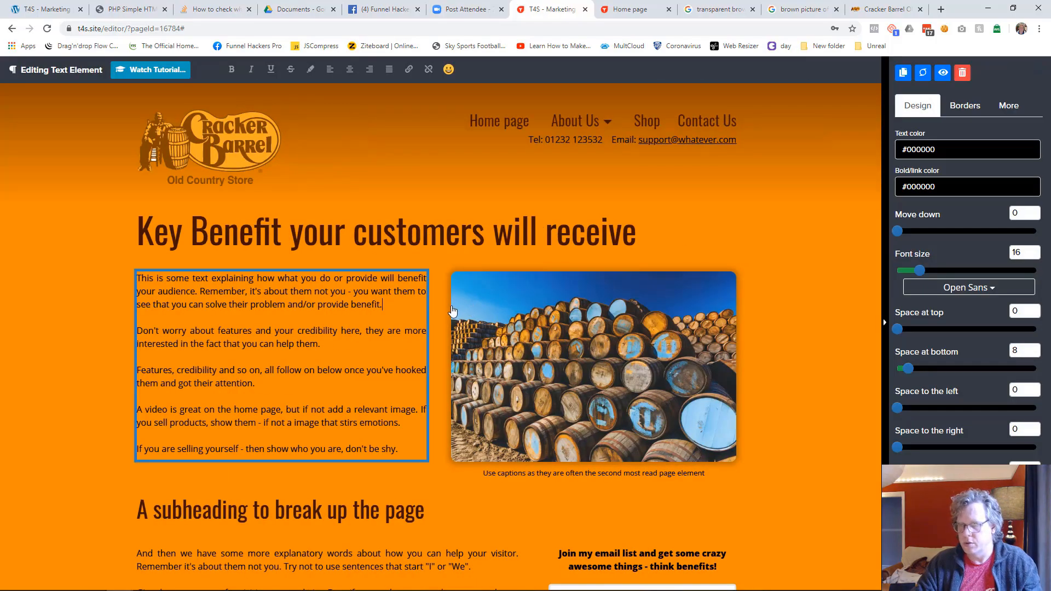
{"action": "key", "text": "shift+Up"}
{"action": "key", "text": "shift+Up"}
{"action": "key", "text": "shift+Home"}
{"action": "key", "text": "ctrl+c"}
{"action": "key", "text": "ctrl+b"}
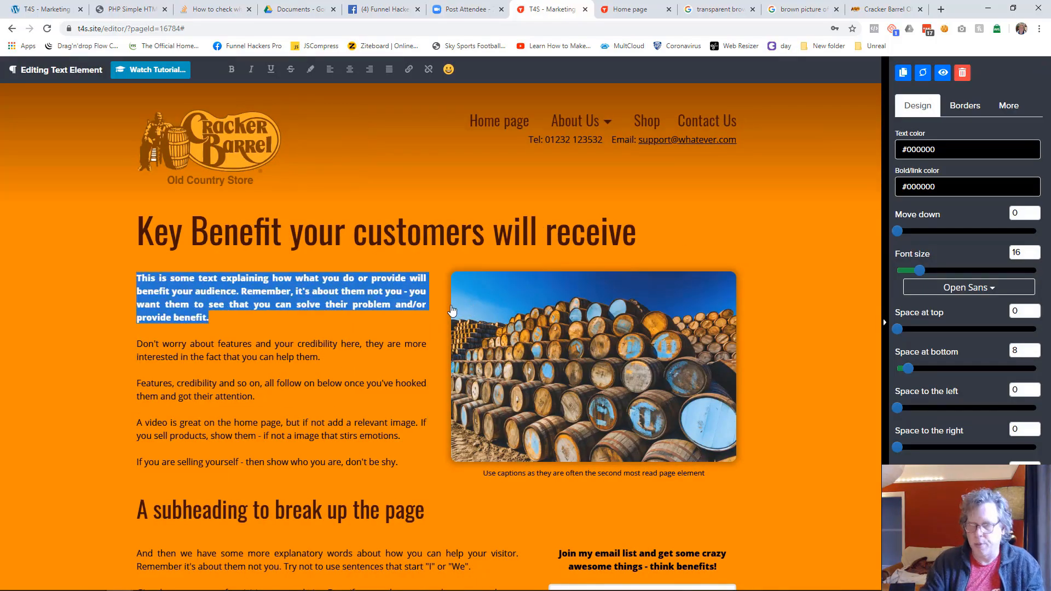
Step: Save the page and cut the bold first paragraph, "This is some text explaining...", out of the intro text element
{"action": "left_click", "coordinate": [786, 364]}
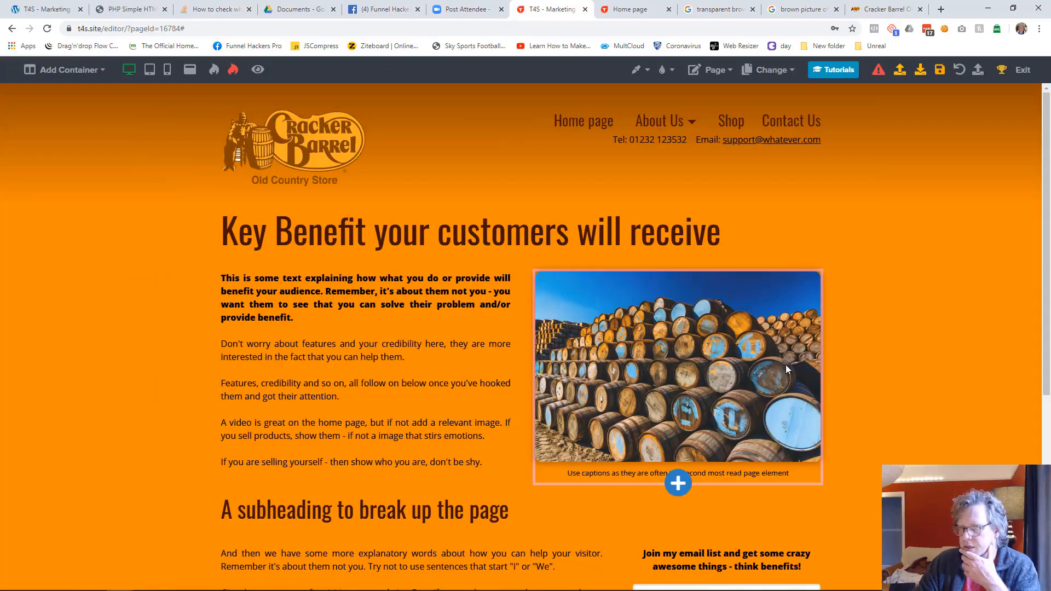
{"action": "left_click", "coordinate": [938, 73]}
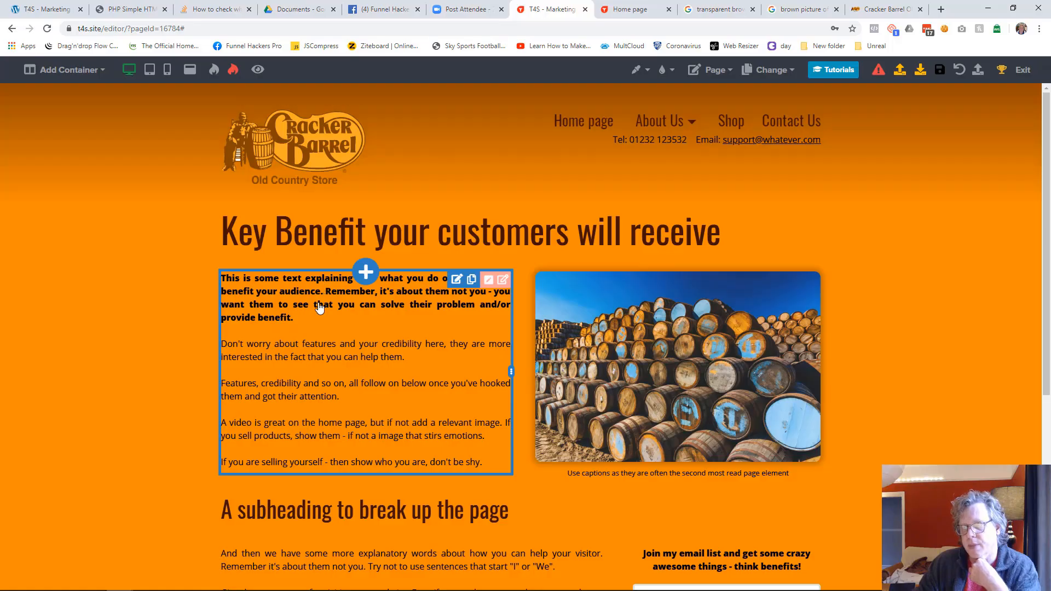
{"action": "left_click", "coordinate": [301, 320]}
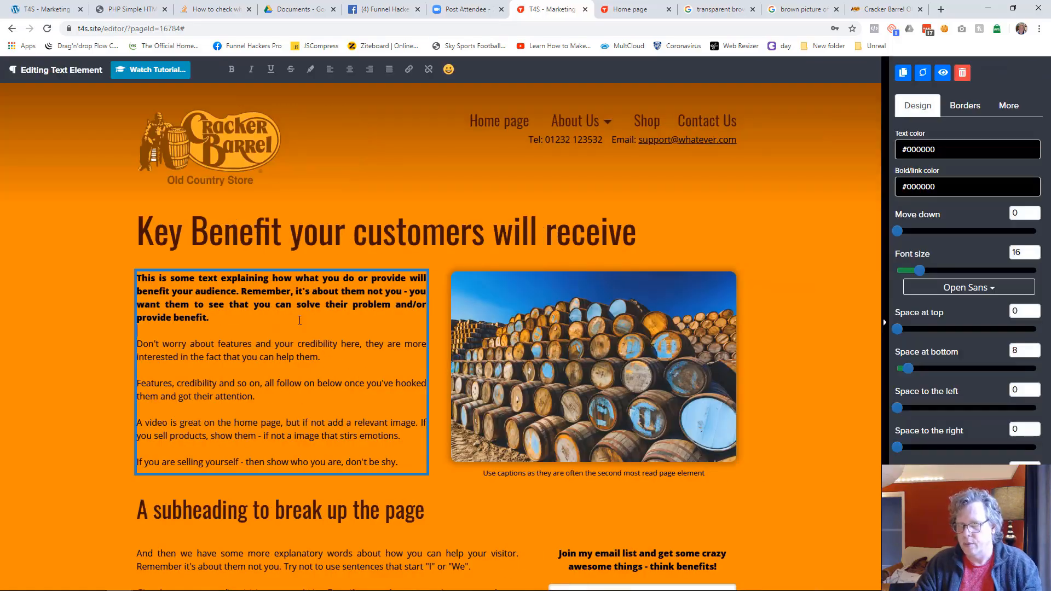
{"action": "left_click_drag", "start_coordinate": [209, 318], "coordinate": [140, 281]}
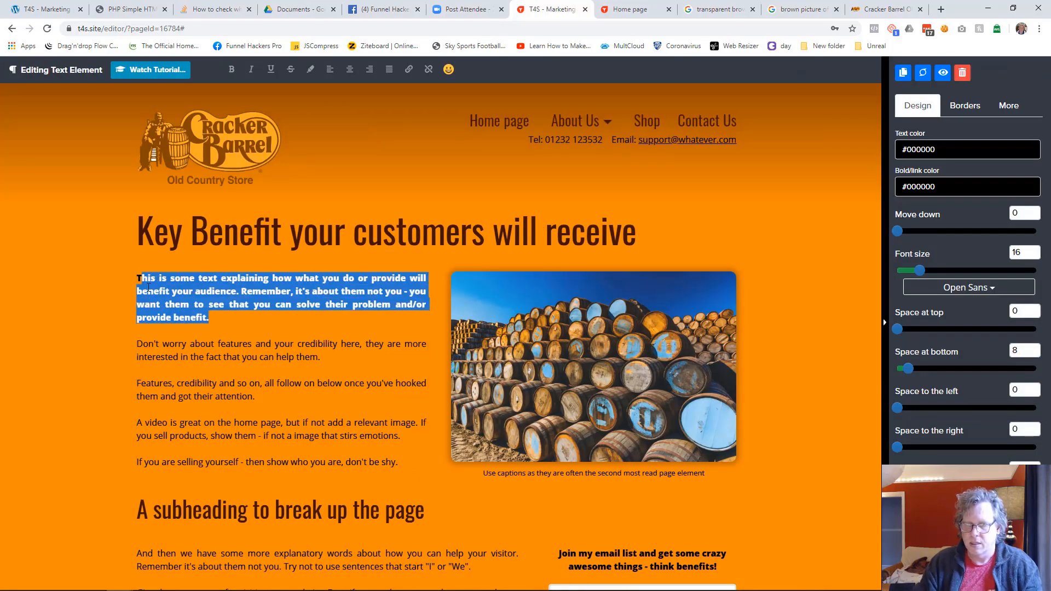
{"action": "key", "text": "Delete"}
{"action": "key", "text": "Delete"}
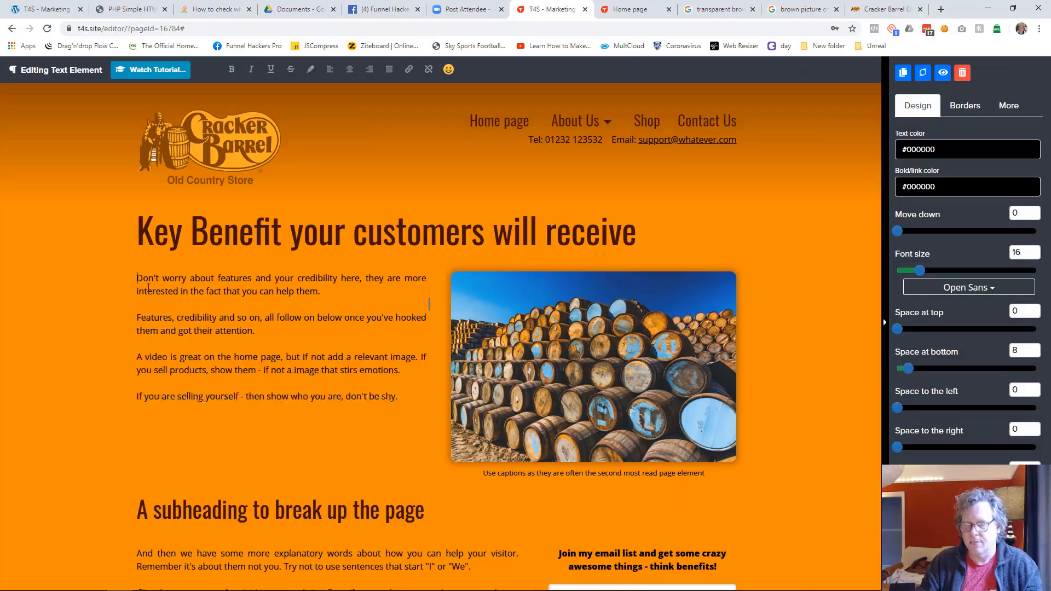
{"action": "left_click", "coordinate": [101, 321]}
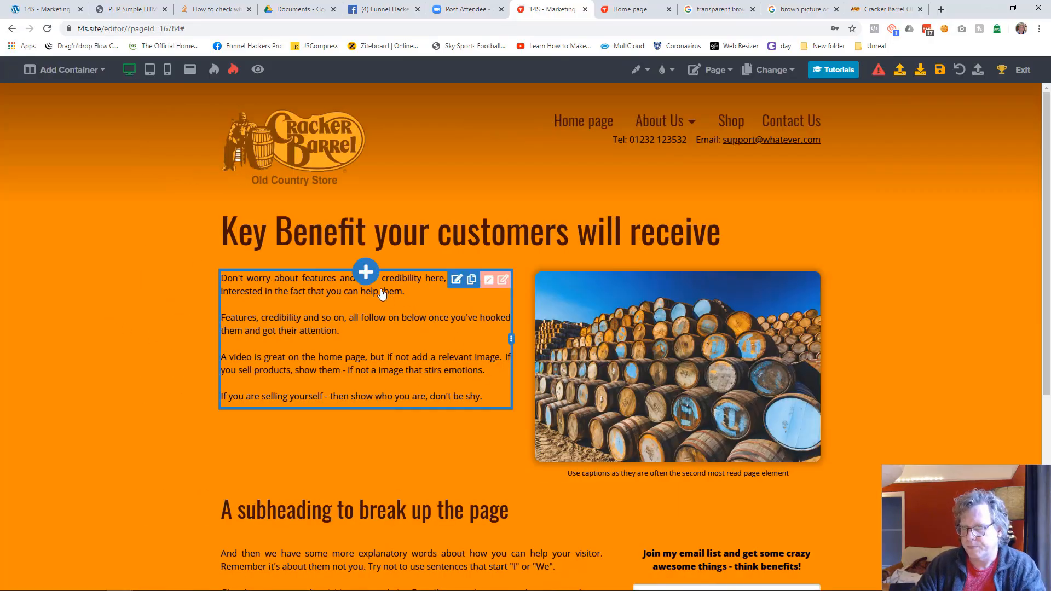
Step: Add a new text element to the intro column and move it above the existing intro text
{"action": "left_click", "coordinate": [366, 272]}
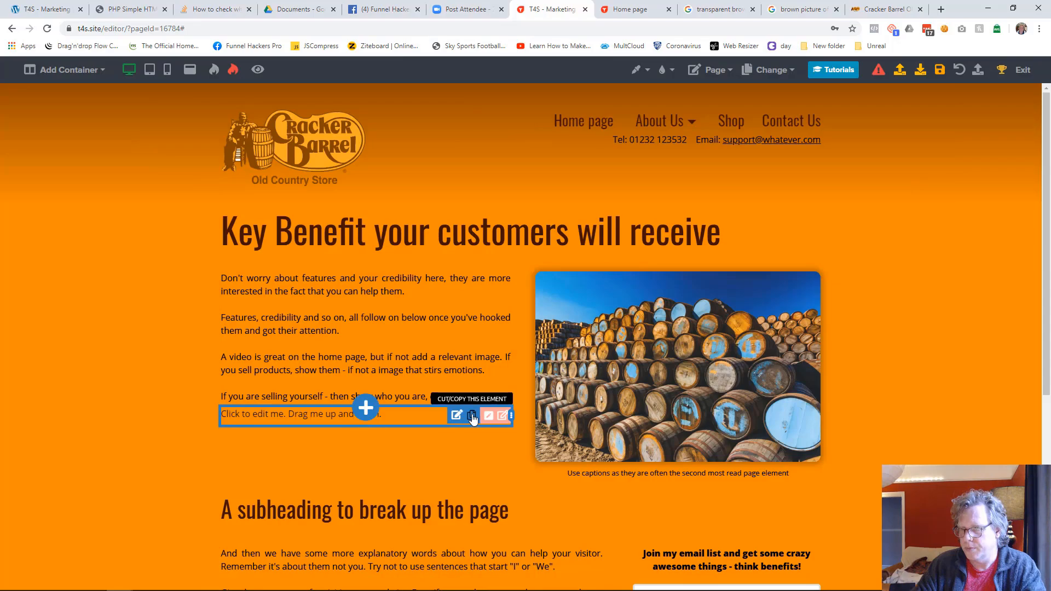
{"action": "left_click", "coordinate": [470, 417]}
{"action": "left_click", "coordinate": [857, 576]}
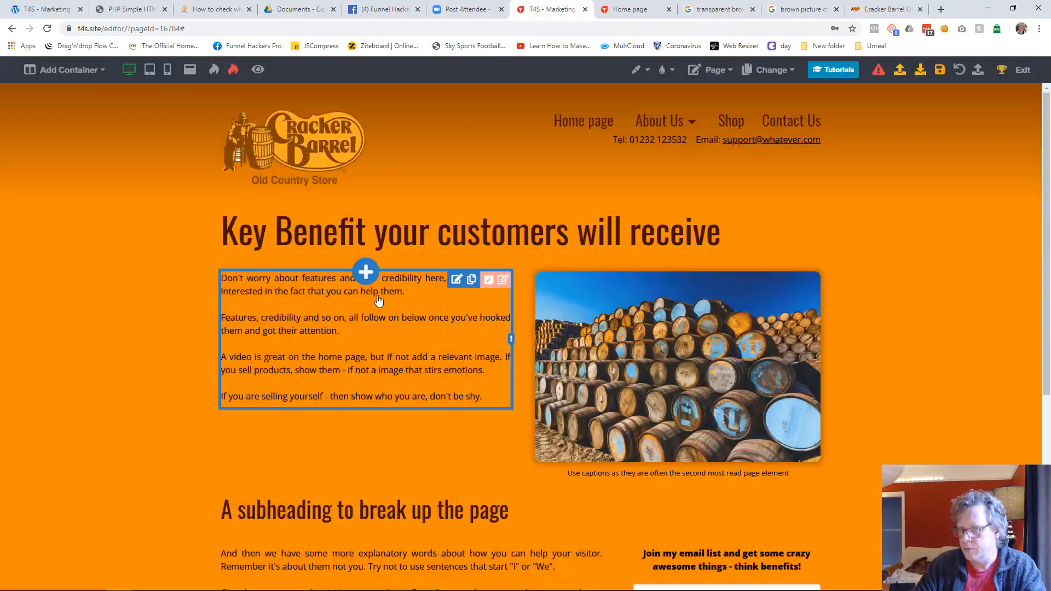
{"action": "left_click", "coordinate": [365, 272]}
{"action": "left_click", "coordinate": [849, 80]}
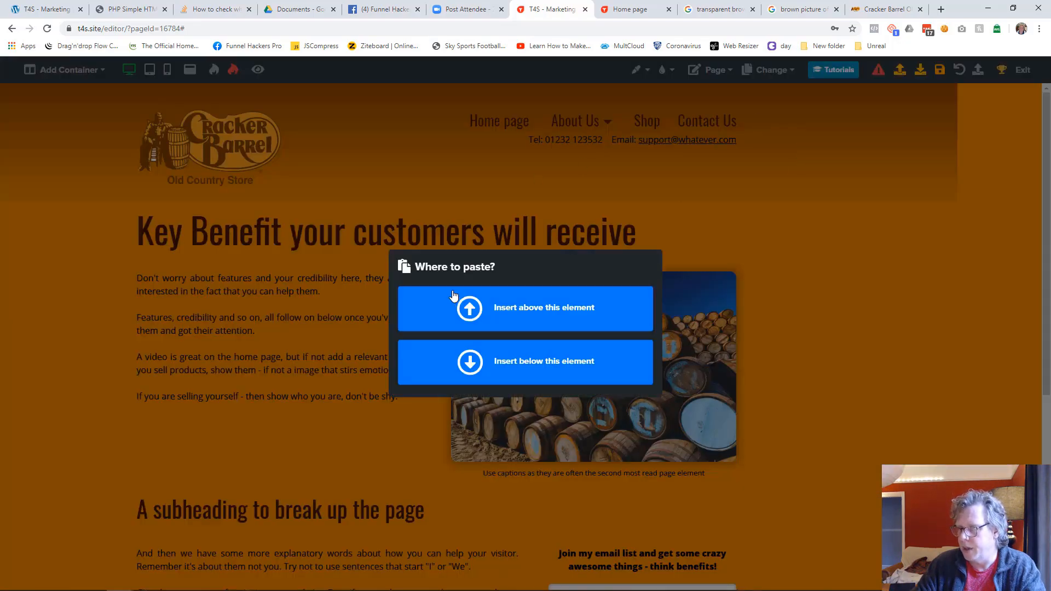
{"action": "left_click", "coordinate": [524, 307]}
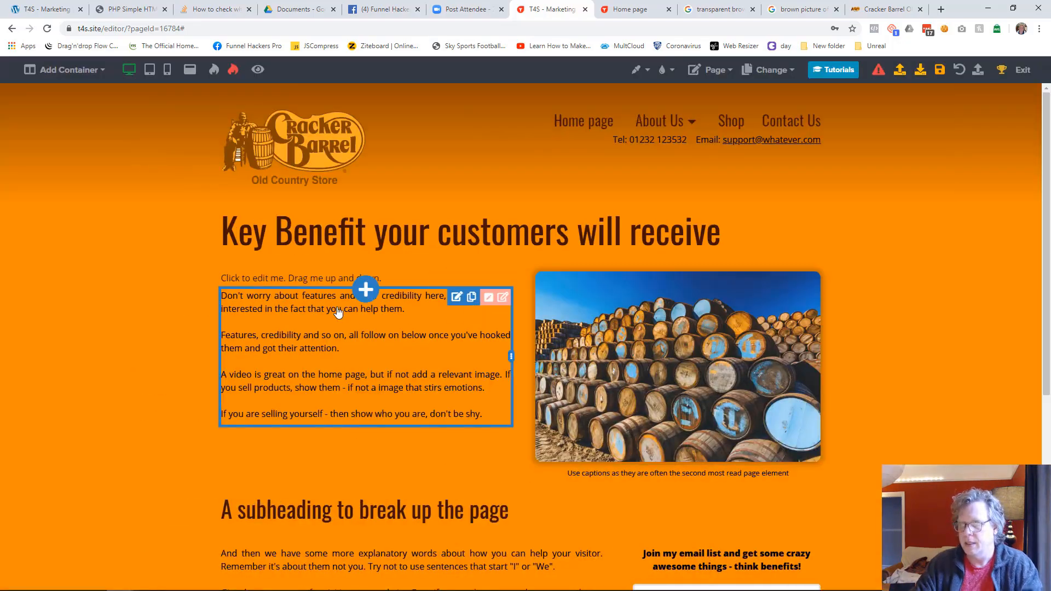
Step: Replace the new element's placeholder with the cut "This is some text explaining..." paragraph and set its font size to 20
{"action": "left_click", "coordinate": [268, 280]}
{"action": "key", "text": "ctrl+v"}
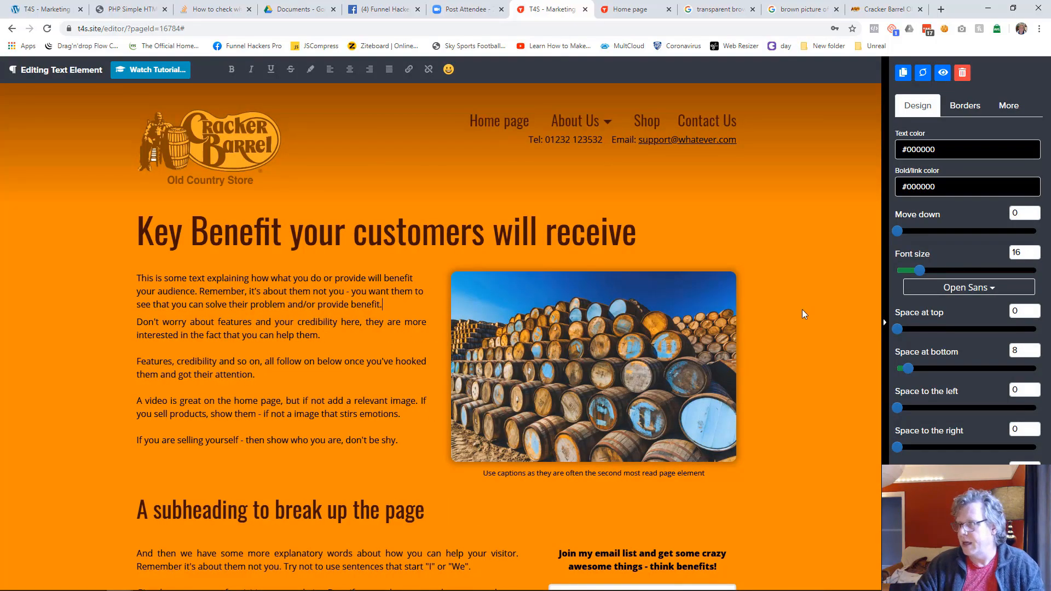
{"action": "left_click_drag", "start_coordinate": [921, 271], "coordinate": [926, 271]}
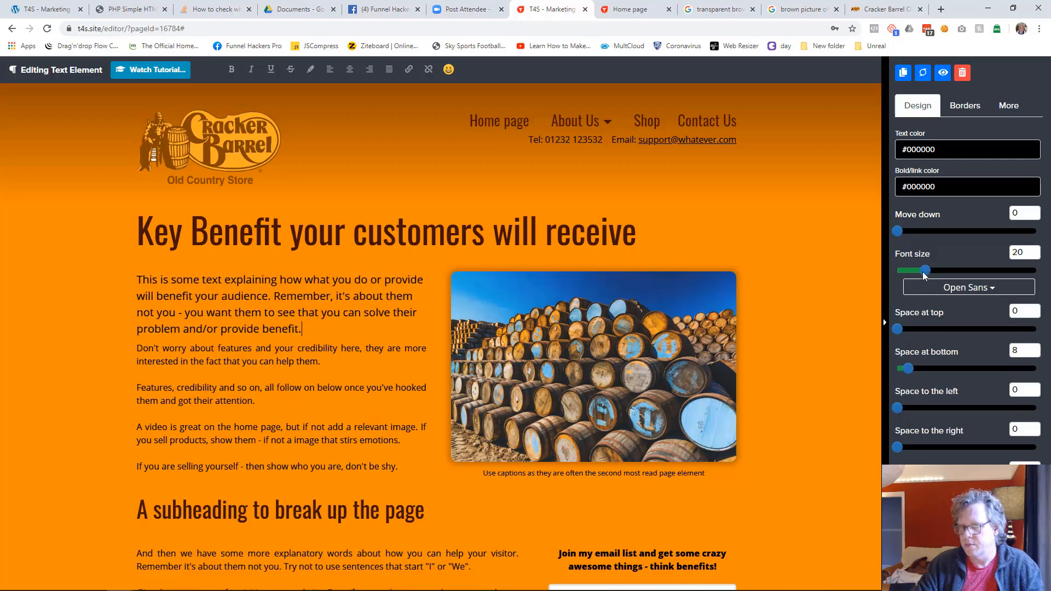
Step: Make the whole "This is some text explaining..." paragraph in the new text element bold
{"action": "left_click_drag", "start_coordinate": [309, 331], "coordinate": [129, 285]}
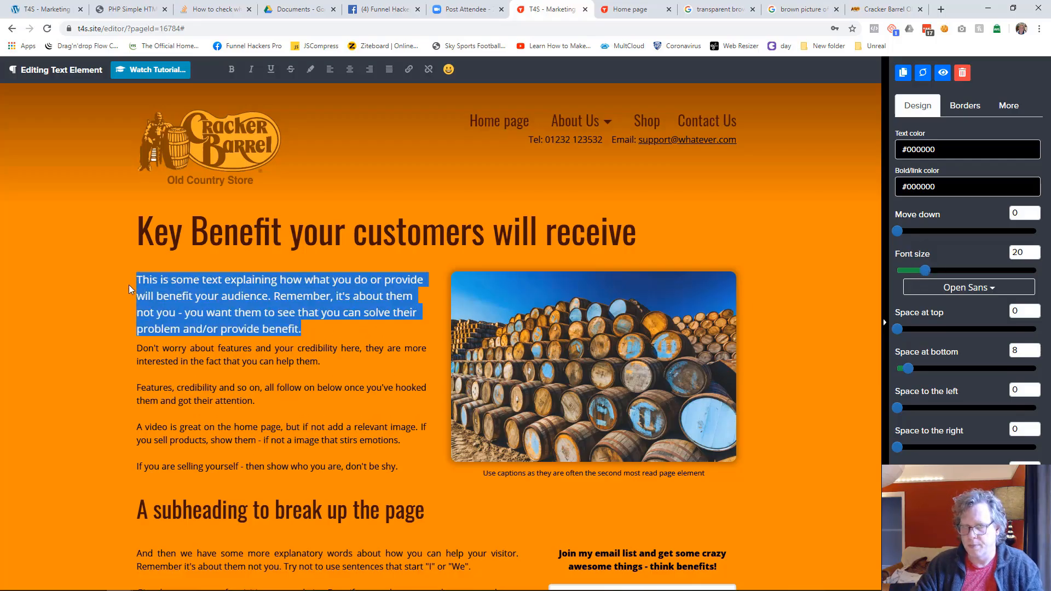
{"action": "left_click", "coordinate": [129, 285]}
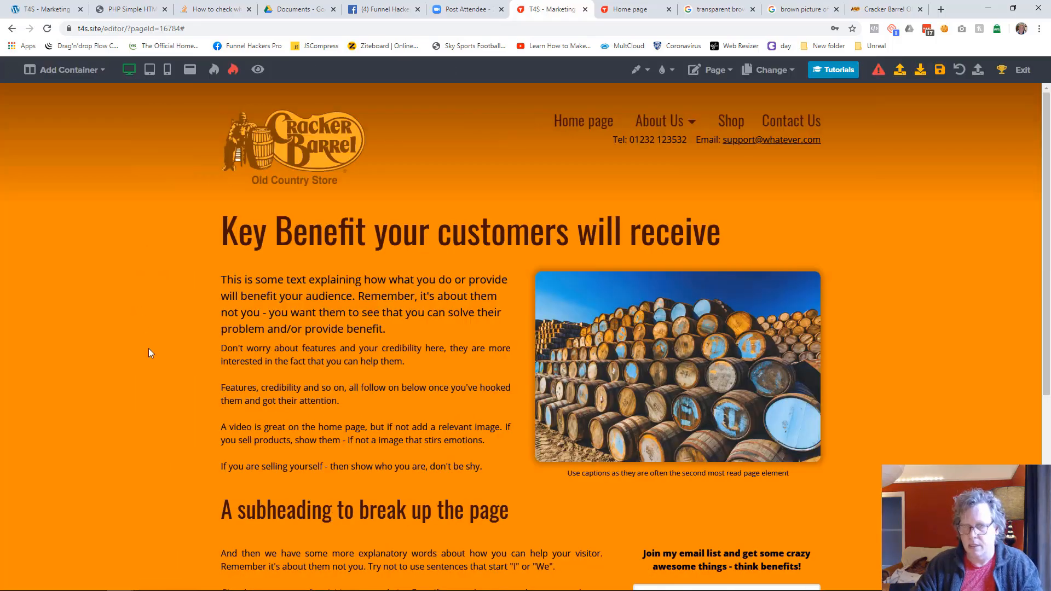
{"action": "left_click", "coordinate": [407, 328]}
{"action": "key", "text": "ctrl+a"}
{"action": "key", "text": "ctrl+b"}
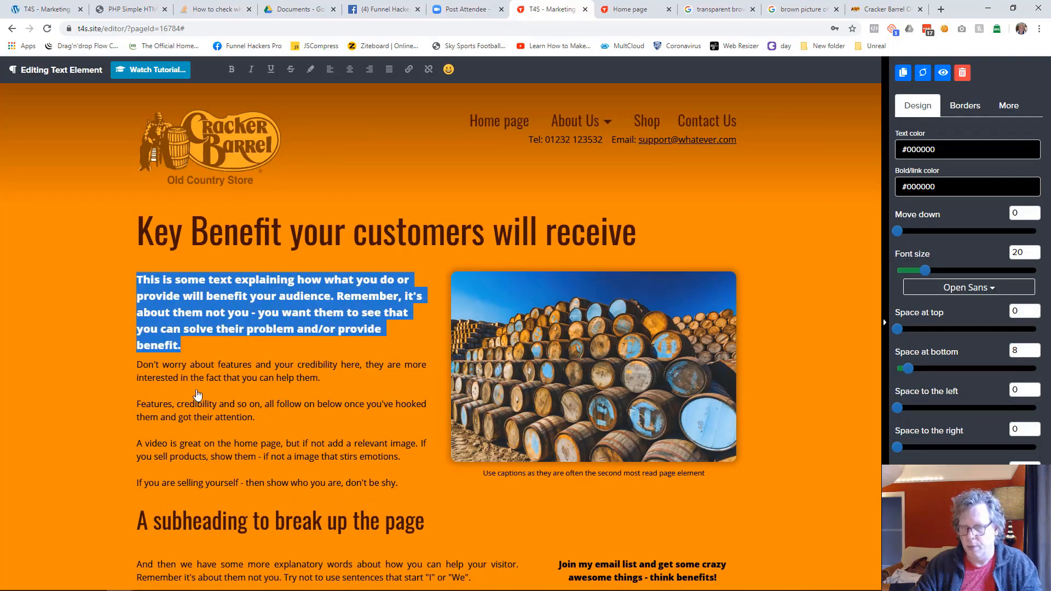
{"action": "left_click", "coordinate": [112, 400]}
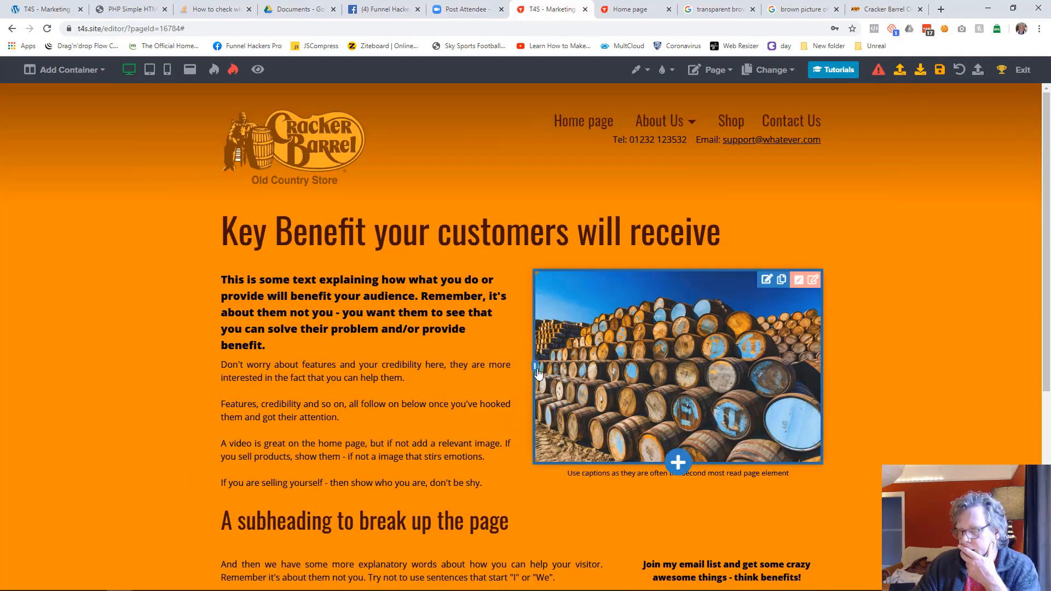
Step: Widen the barrels image column very slightly and delete the intro text's last paragraph, "If you are selling yourself - then show who you are, don't be shy."
{"action": "mouse_move", "coordinate": [537, 371]}
{"action": "left_mouse_down"}
{"action": "mouse_move", "coordinate": [550, 366]}
{"action": "mouse_move", "coordinate": [533, 367]}
{"action": "left_mouse_up"}
{"action": "left_click", "coordinate": [463, 457]}
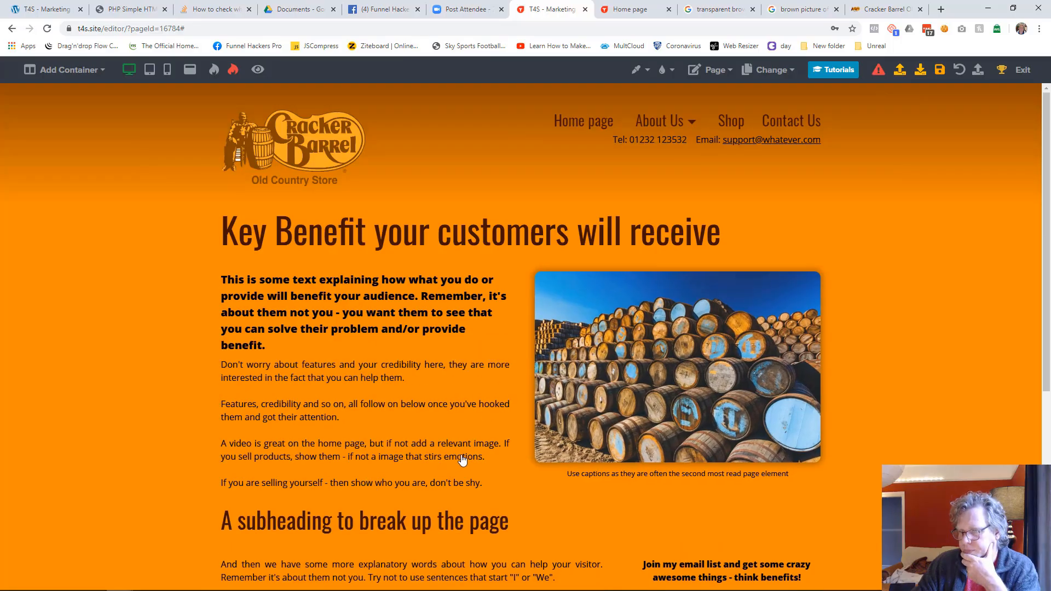
{"action": "left_click_drag", "start_coordinate": [409, 460], "coordinate": [413, 490]}
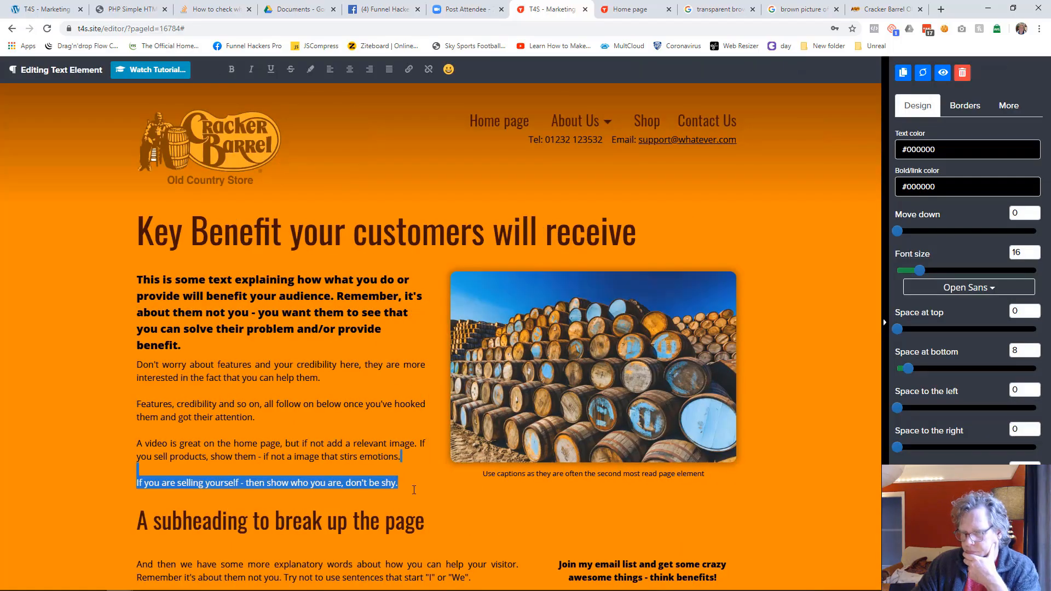
{"action": "key", "text": "BackSpace"}
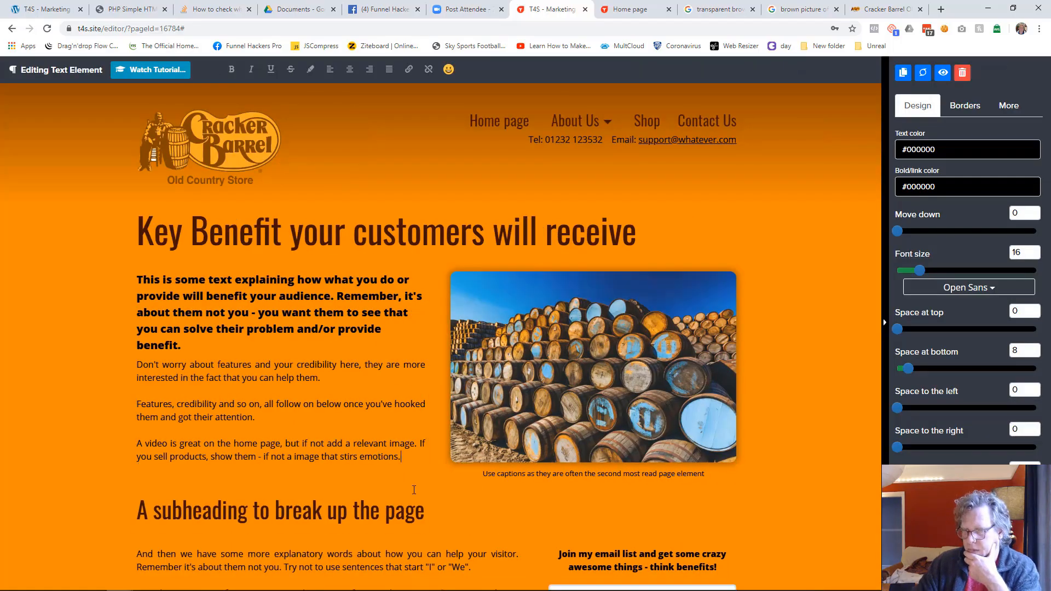
{"action": "left_click", "coordinate": [804, 388]}
Step: Justify the bold opening paragraph above the intro text
{"action": "left_click", "coordinate": [480, 312]}
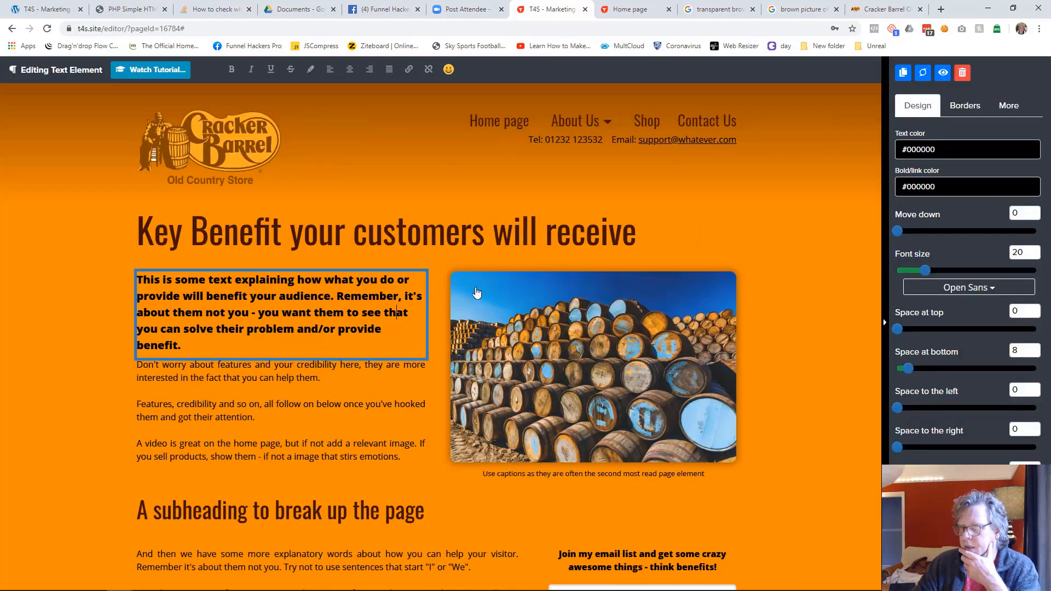
{"action": "left_click", "coordinate": [389, 69]}
{"action": "left_click", "coordinate": [467, 361]}
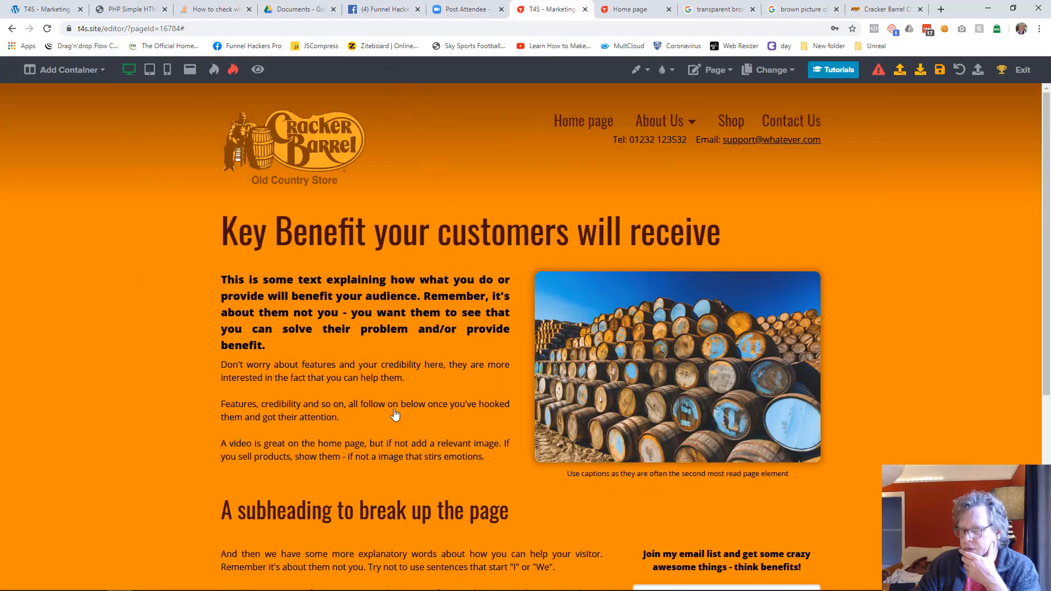
Step: Set the space to the right of the intro text column to 54
{"action": "left_click", "coordinate": [491, 285]}
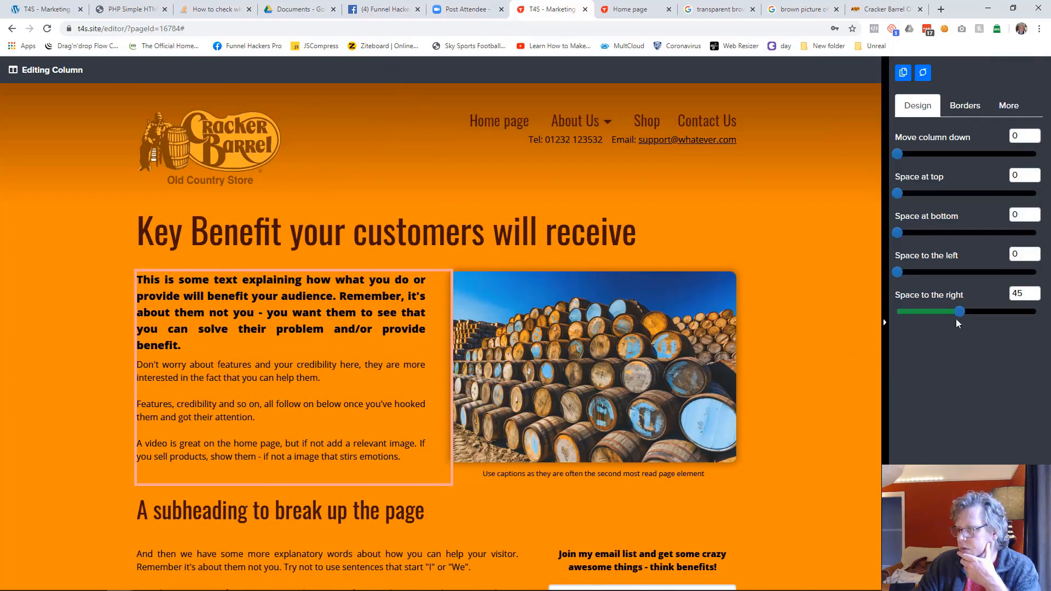
{"action": "left_click_drag", "start_coordinate": [965, 310], "coordinate": [972, 310]}
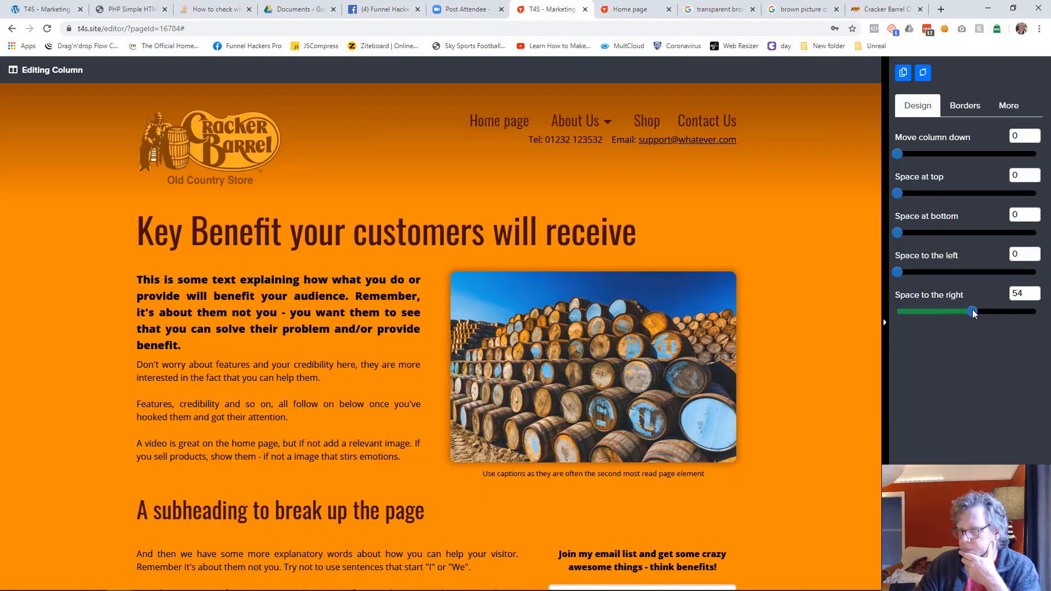
{"action": "left_click", "coordinate": [821, 356]}
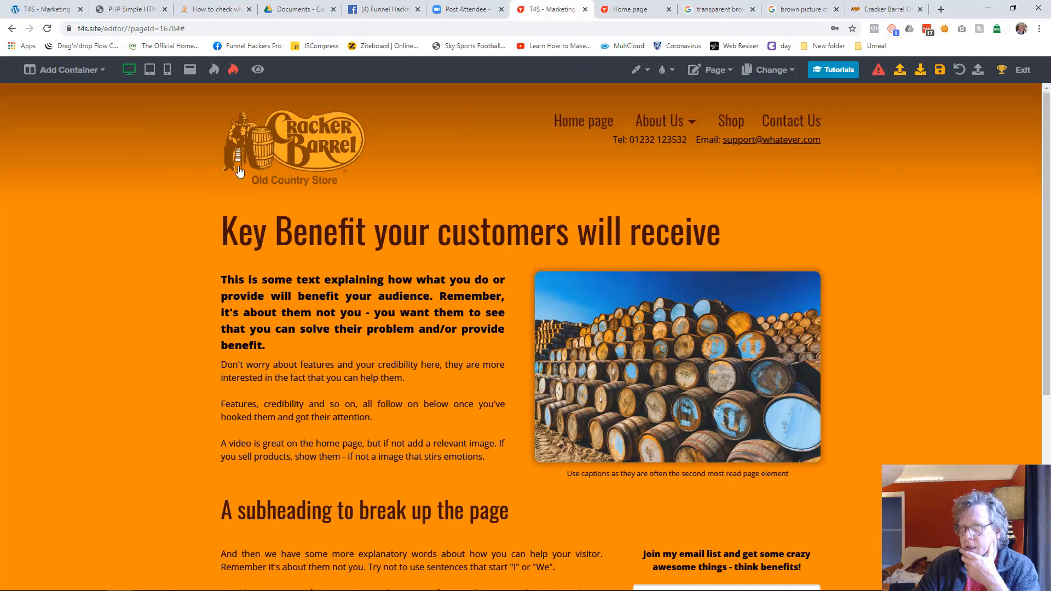
Step: In mobile view, move the "Don't worry about features..." text element down slightly to separate it from the bold paragraph
{"action": "left_click", "coordinate": [150, 71]}
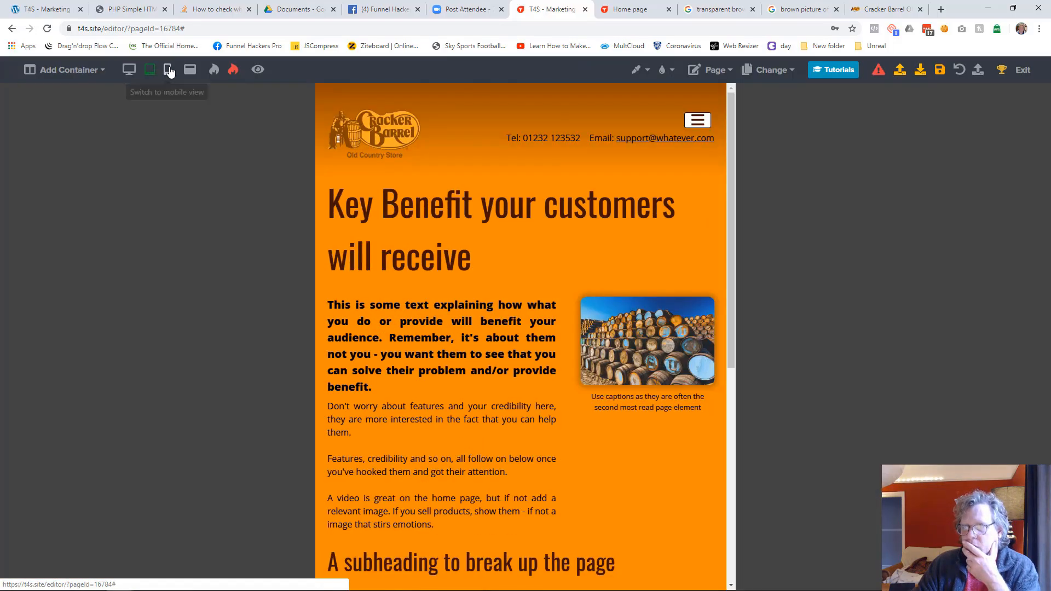
{"action": "left_click", "coordinate": [169, 71]}
{"action": "scroll", "coordinate": [507, 372], "scroll_direction": "down", "scroll_amount": 2}
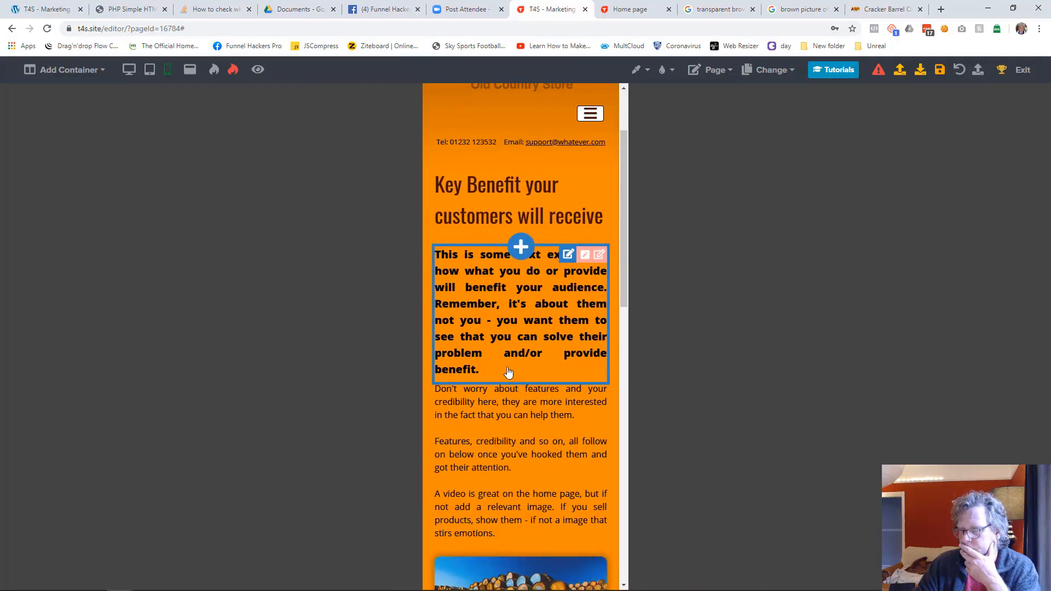
{"action": "left_click_drag", "start_coordinate": [497, 441], "coordinate": [497, 454]}
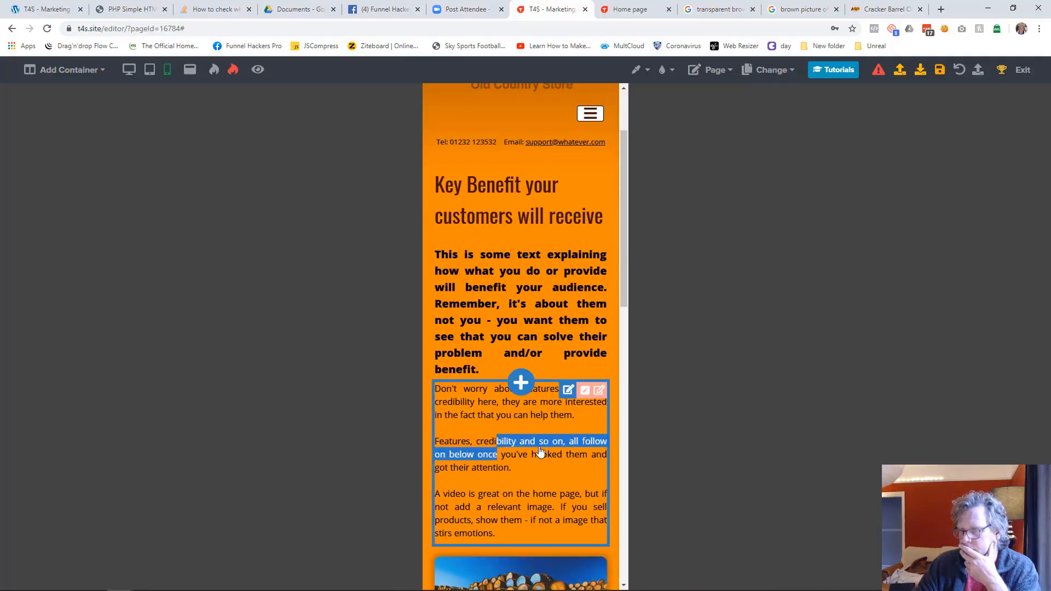
{"action": "left_click_drag", "start_coordinate": [897, 231], "coordinate": [918, 232]}
{"action": "left_click", "coordinate": [738, 310]}
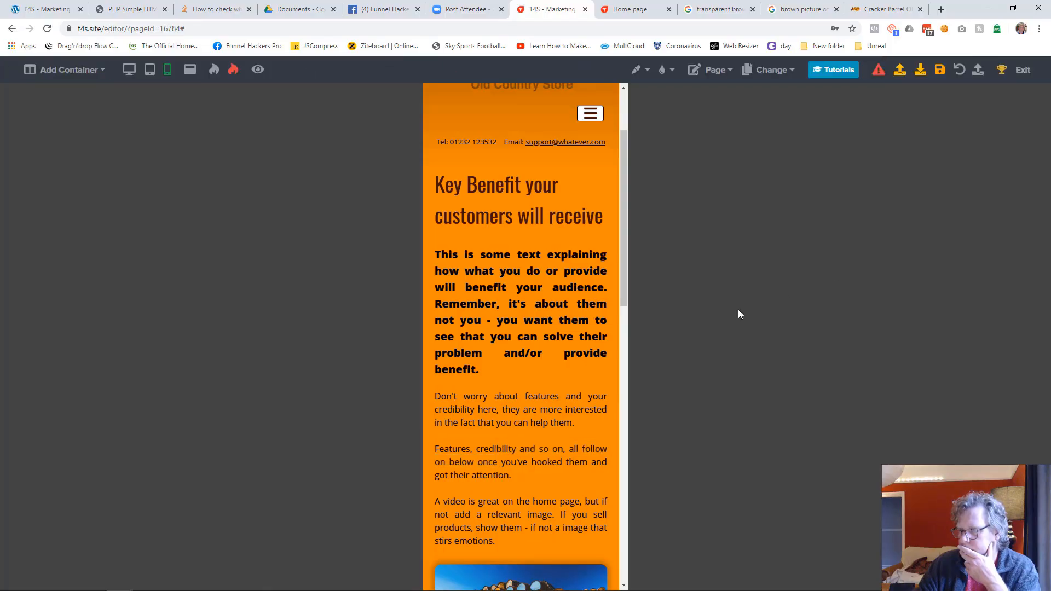
Step: Reduce the bold opening paragraph's line height to 26 in mobile view
{"action": "left_click", "coordinate": [507, 326]}
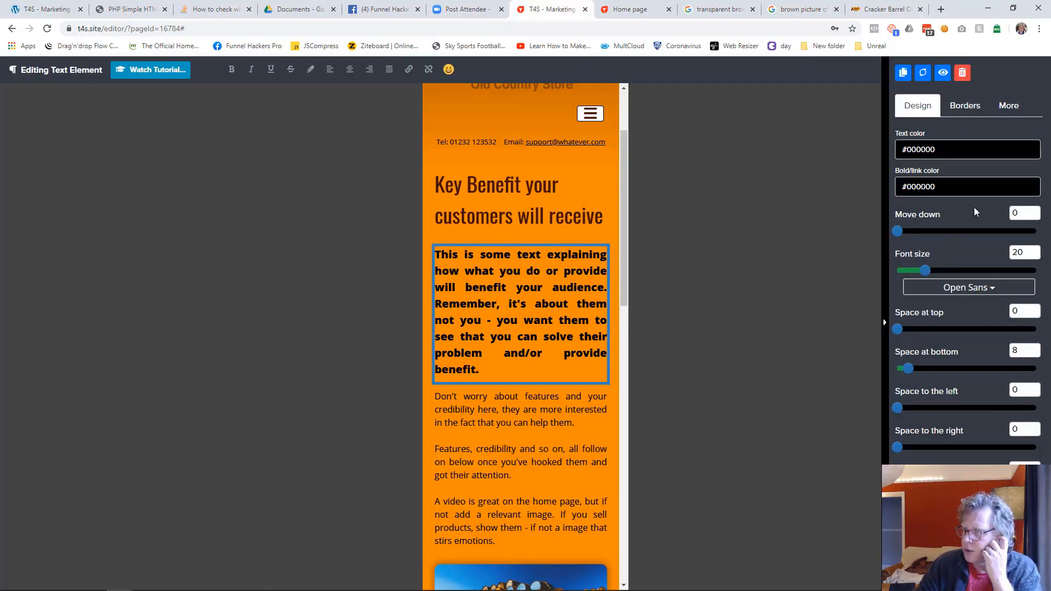
{"action": "left_click", "coordinate": [1009, 105]}
{"action": "mouse_move", "coordinate": [931, 312]}
{"action": "left_mouse_down"}
{"action": "mouse_move", "coordinate": [965, 313]}
{"action": "mouse_move", "coordinate": [924, 313]}
{"action": "left_mouse_up"}
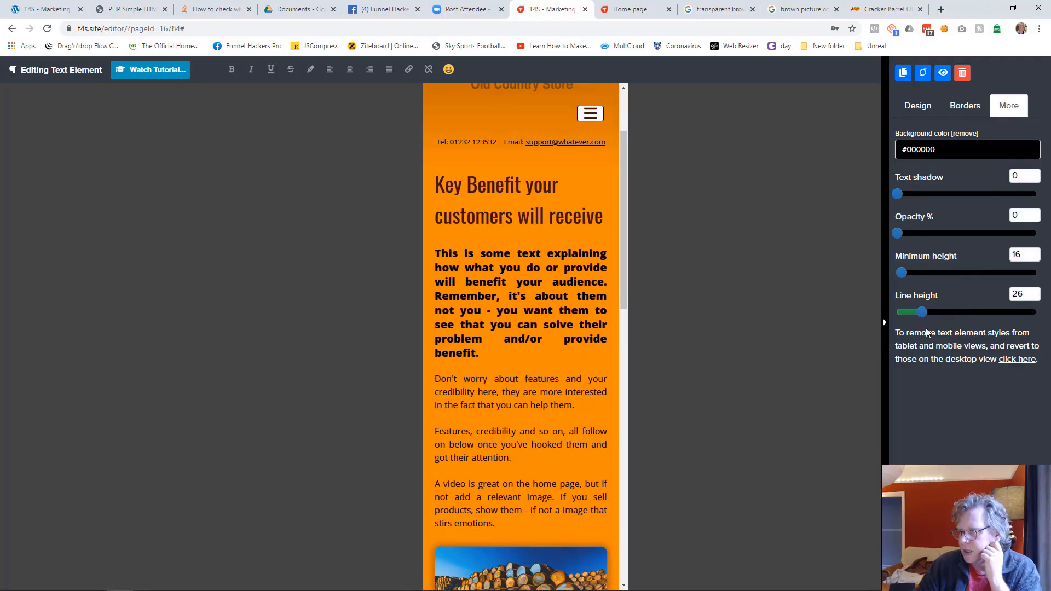
{"action": "left_click", "coordinate": [694, 335]}
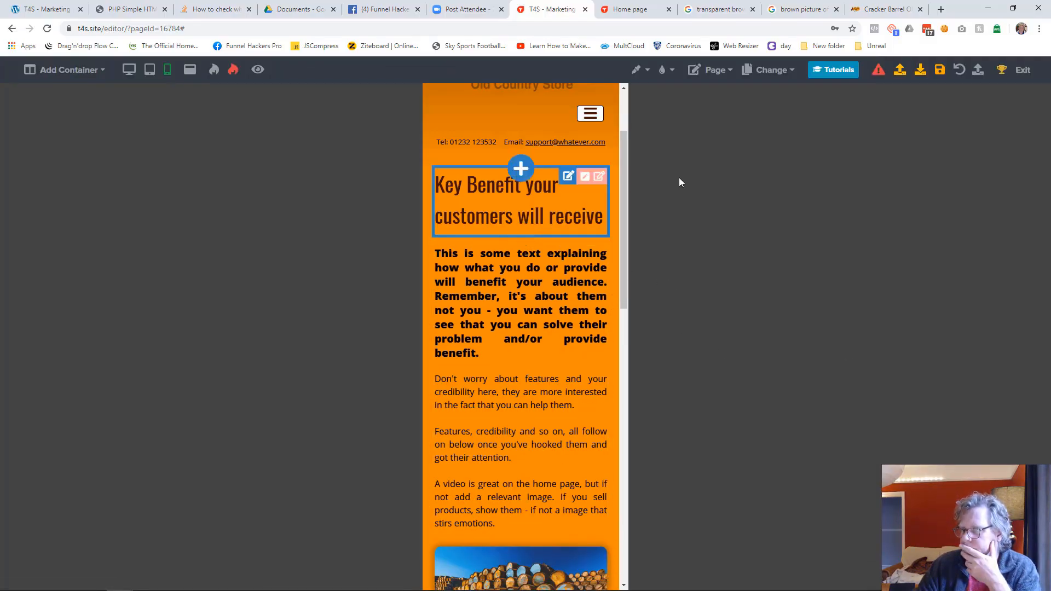
{"action": "scroll", "coordinate": [543, 233], "scroll_direction": "up", "scroll_amount": 2}
{"action": "scroll", "coordinate": [543, 235], "scroll_direction": "down", "scroll_amount": 15}
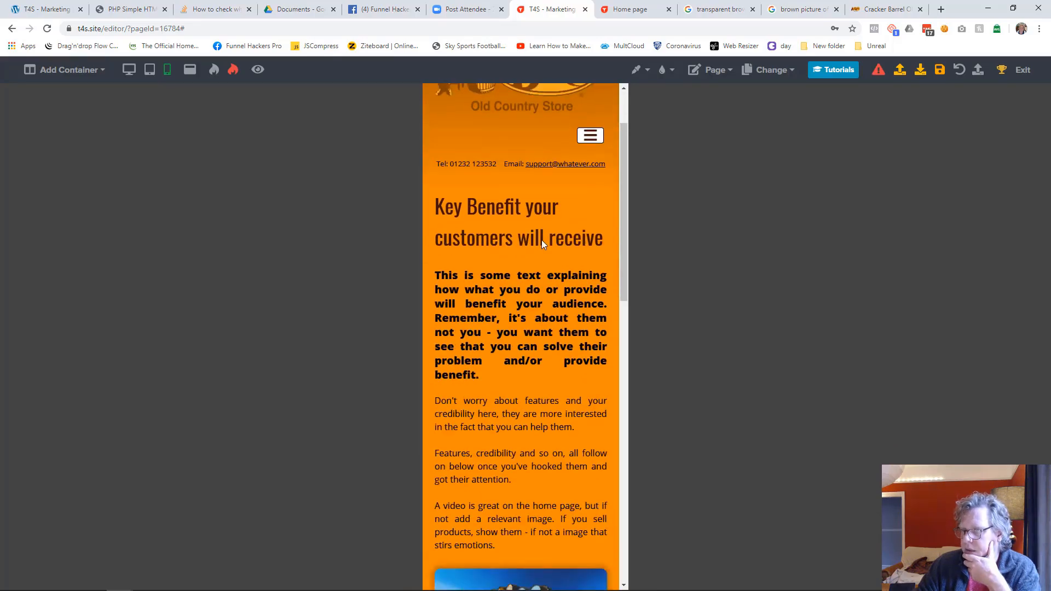
{"action": "scroll", "coordinate": [543, 245], "scroll_direction": "up", "scroll_amount": 15}
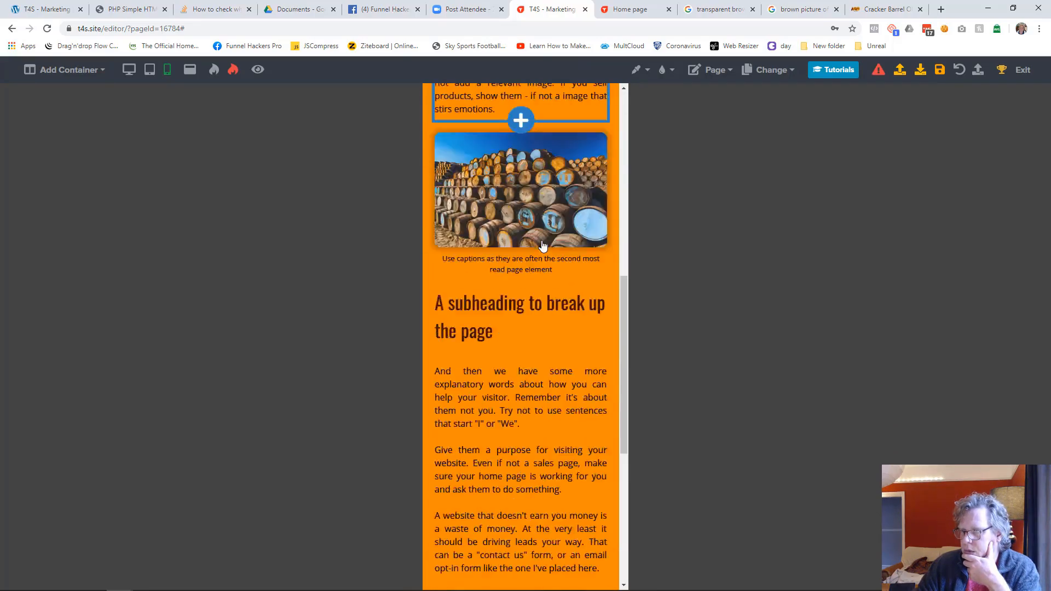
{"action": "scroll", "coordinate": [536, 322], "scroll_direction": "down", "scroll_amount": 10}
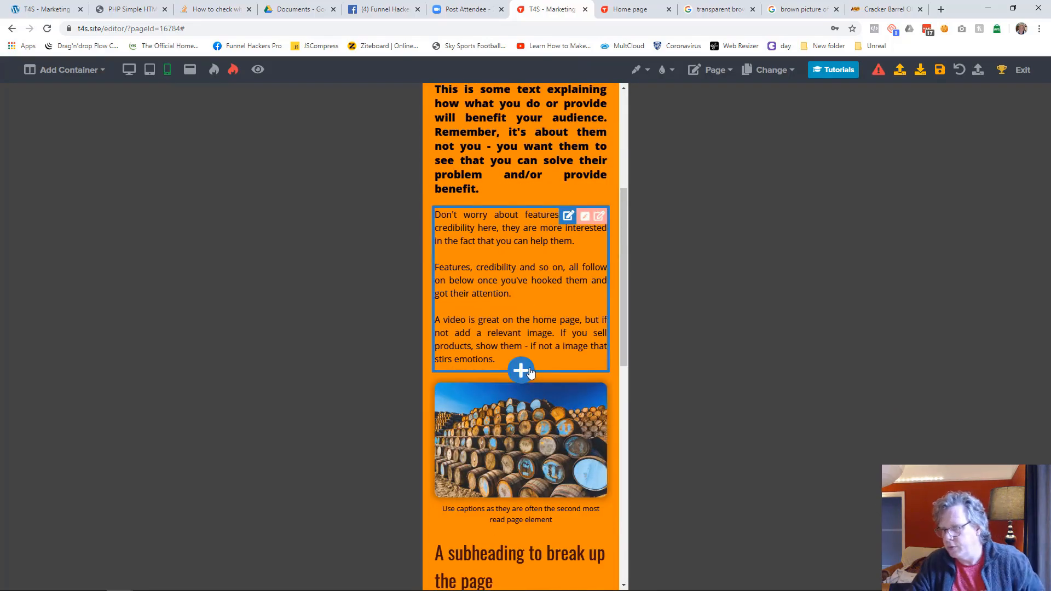
{"action": "scroll", "coordinate": [530, 374], "scroll_direction": "up", "scroll_amount": 10}
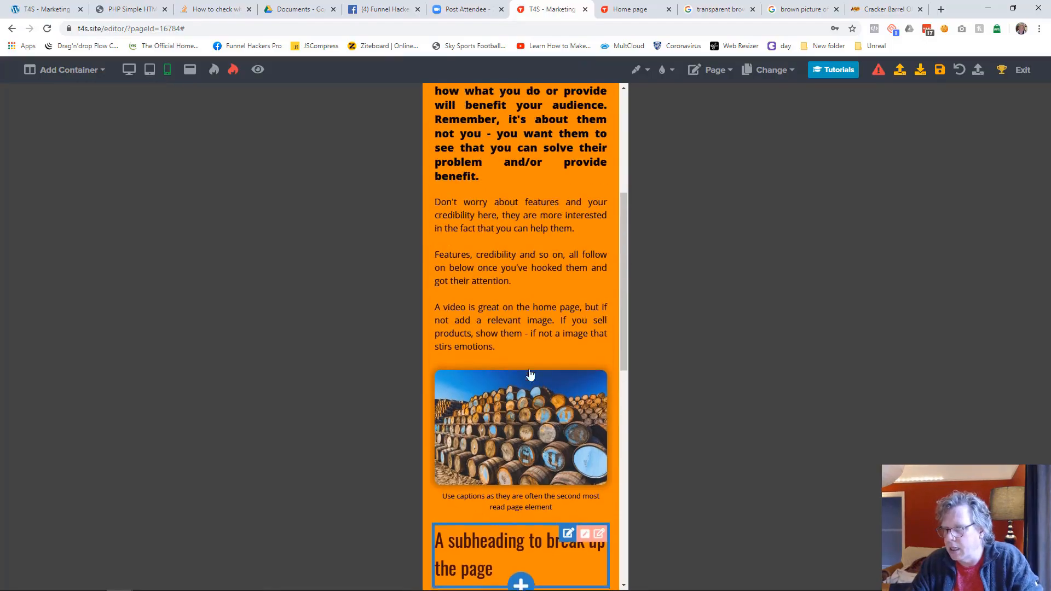
Step: Save the Home page from desktop view and switch to editing the Contact Us page
{"action": "left_click", "coordinate": [129, 70]}
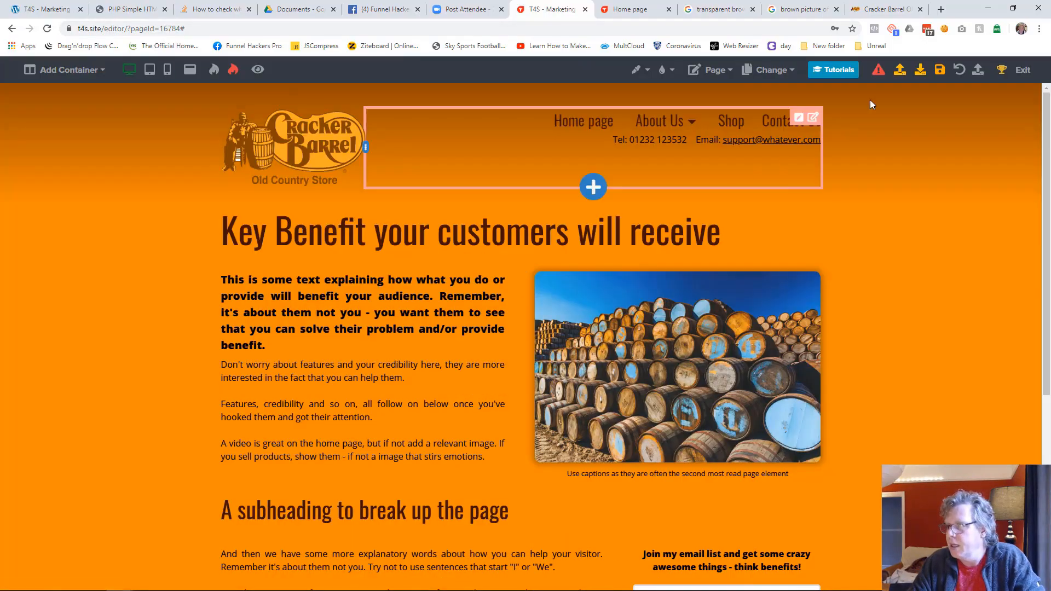
{"action": "left_click", "coordinate": [939, 69]}
{"action": "left_click", "coordinate": [770, 74]}
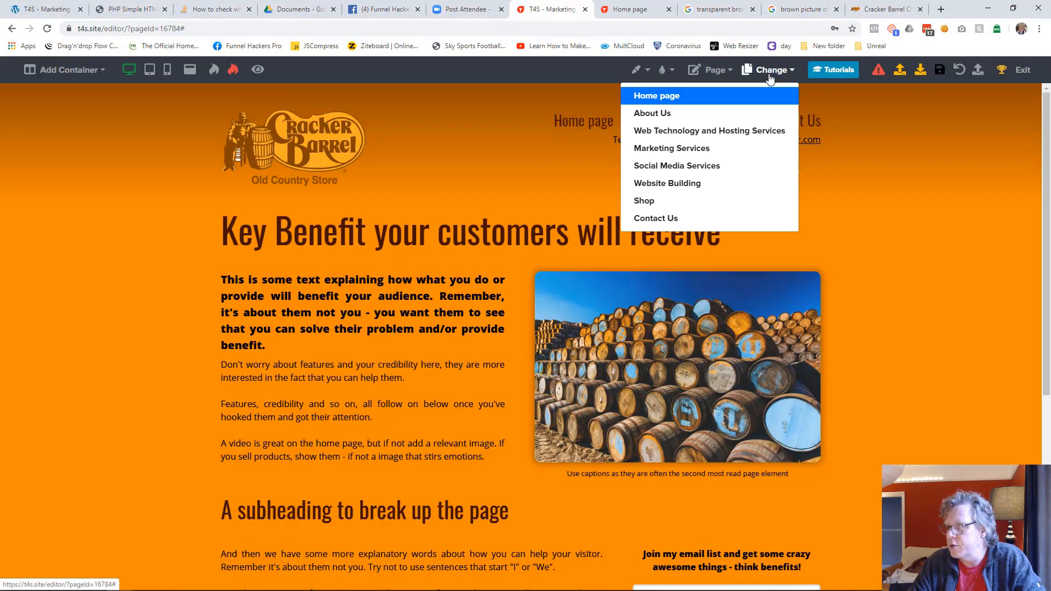
{"action": "left_click", "coordinate": [664, 219]}
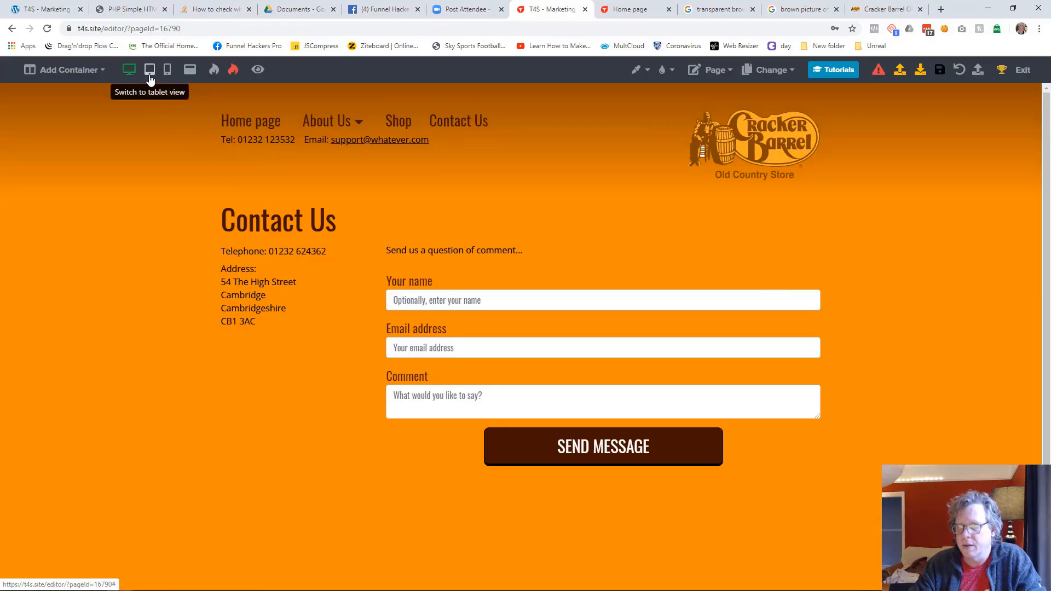
Step: Make the "Send us a question of comment..." line bold at font size 23 and set its move-down offset to 0
{"action": "left_click", "coordinate": [408, 258]}
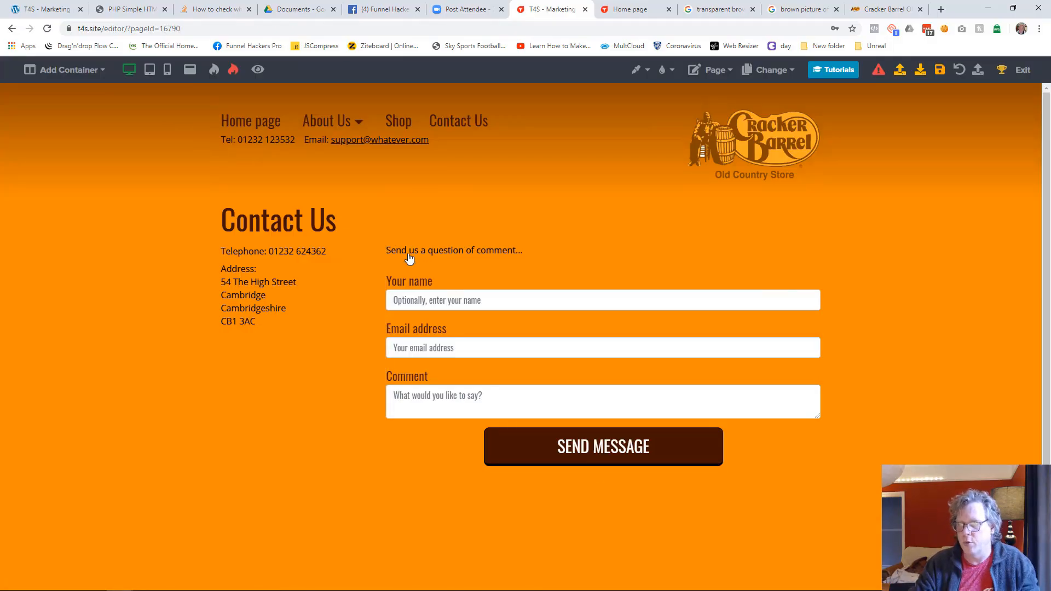
{"action": "left_click", "coordinate": [188, 412]}
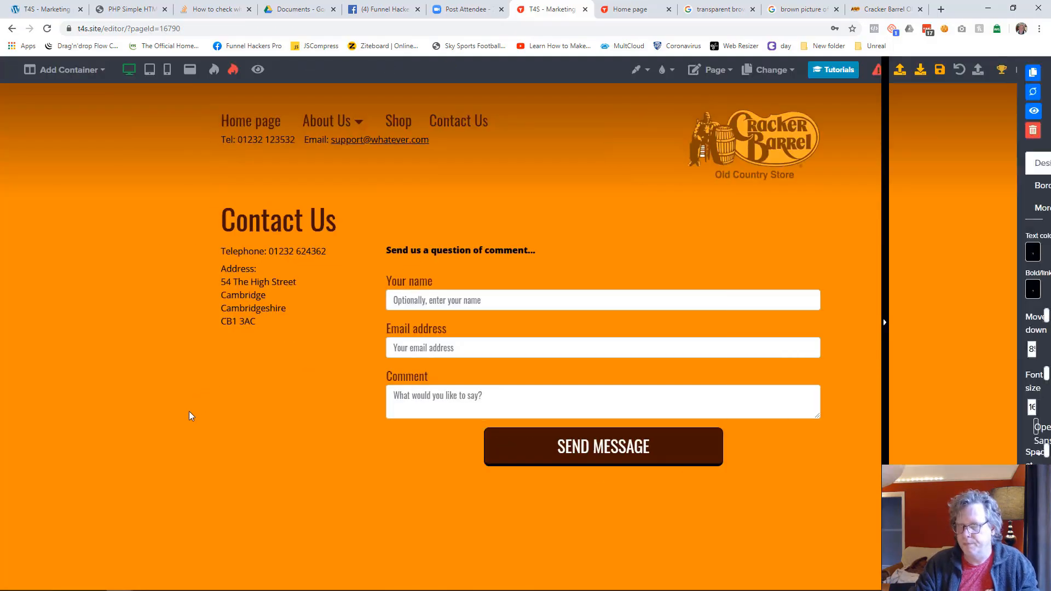
{"action": "left_click", "coordinate": [447, 252]}
{"action": "left_click_drag", "start_coordinate": [921, 273], "coordinate": [931, 274]}
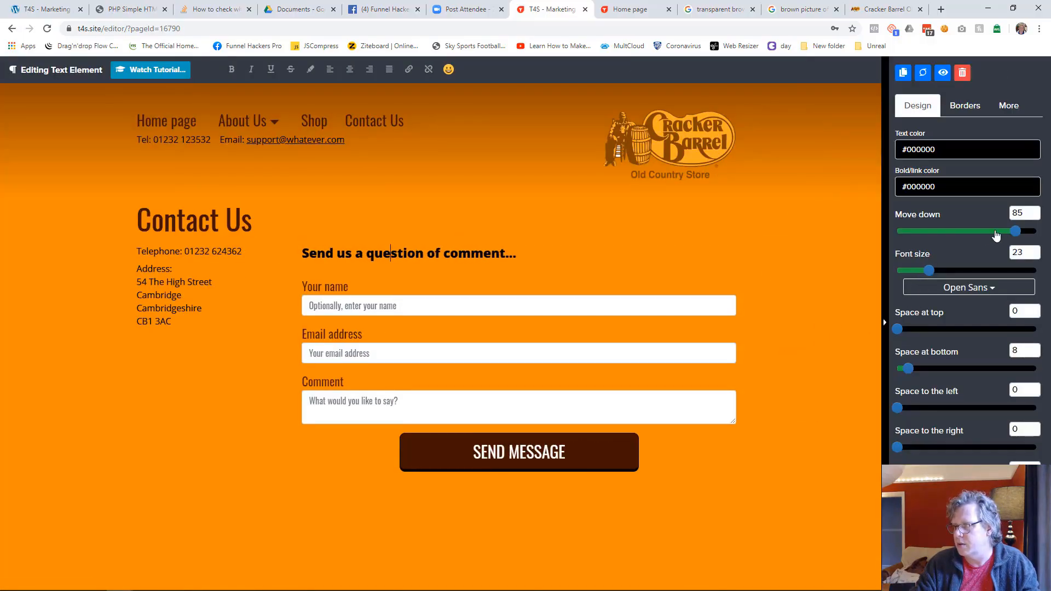
{"action": "left_click_drag", "start_coordinate": [1015, 234], "coordinate": [898, 234]}
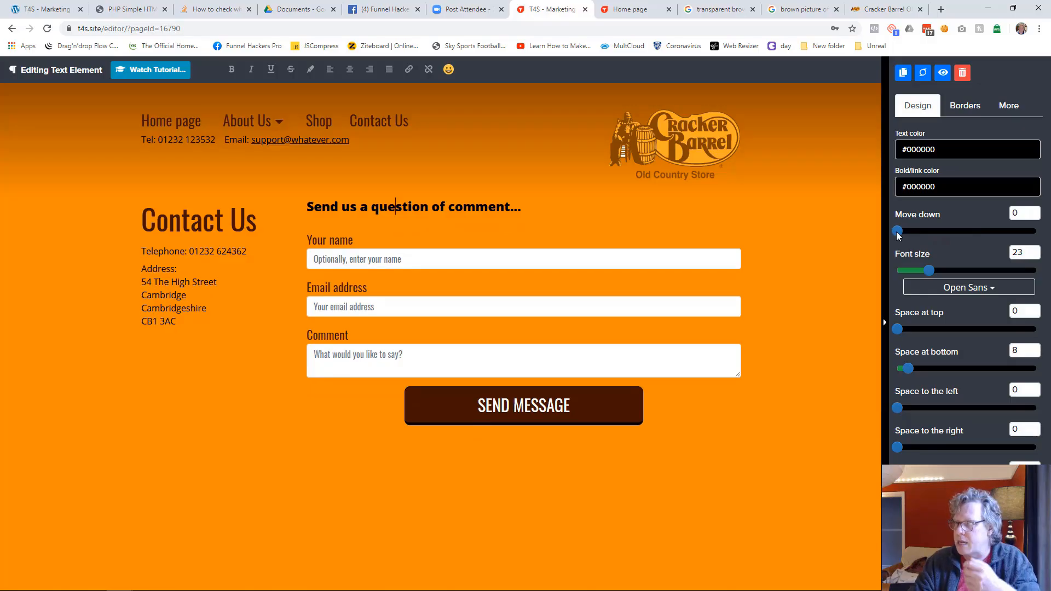
{"action": "left_click", "coordinate": [816, 311]}
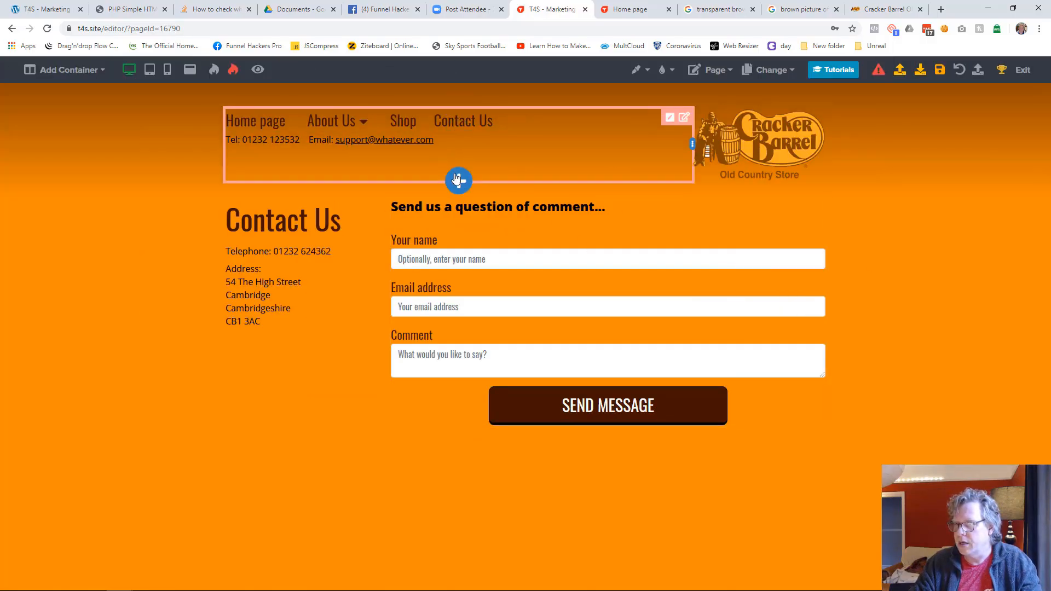
Step: Add a full-width text element between the header and the Contact Us content
{"action": "left_click", "coordinate": [458, 181]}
{"action": "scroll", "coordinate": [903, 328], "scroll_direction": "down", "scroll_amount": 5}
{"action": "left_click", "coordinate": [874, 346]}
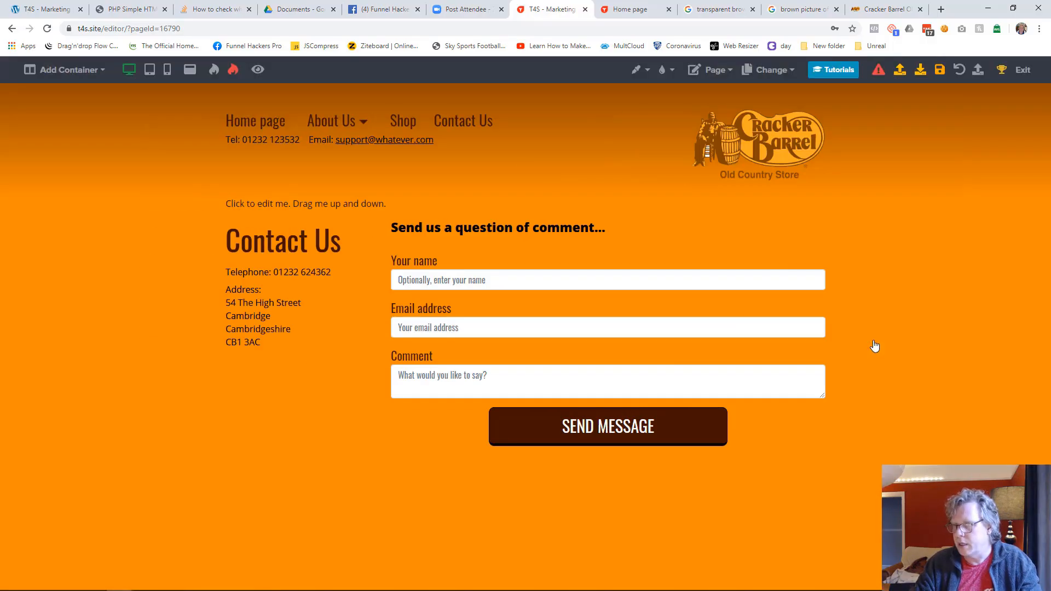
Step: Cut the Contact Us heading from its column and paste it below the new full-width text element
{"action": "left_click", "coordinate": [351, 226]}
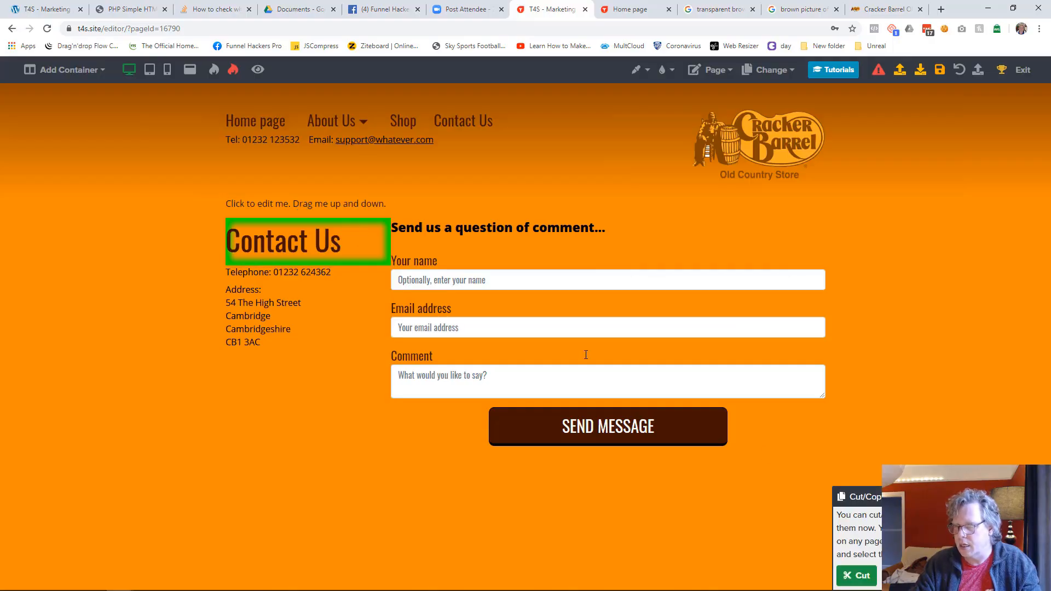
{"action": "left_click", "coordinate": [856, 575]}
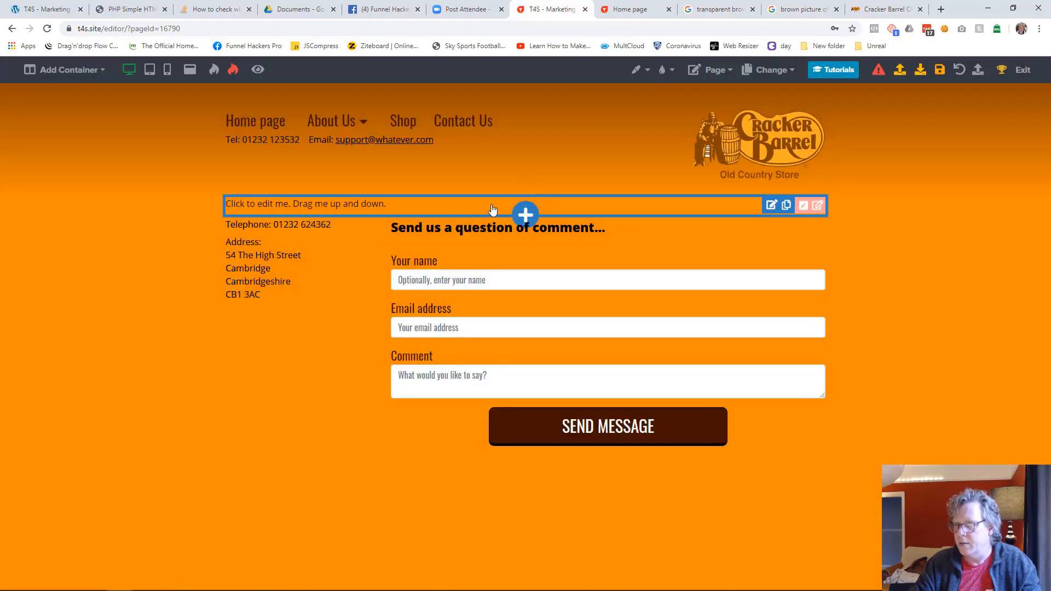
{"action": "left_click", "coordinate": [525, 212]}
{"action": "left_click", "coordinate": [857, 74]}
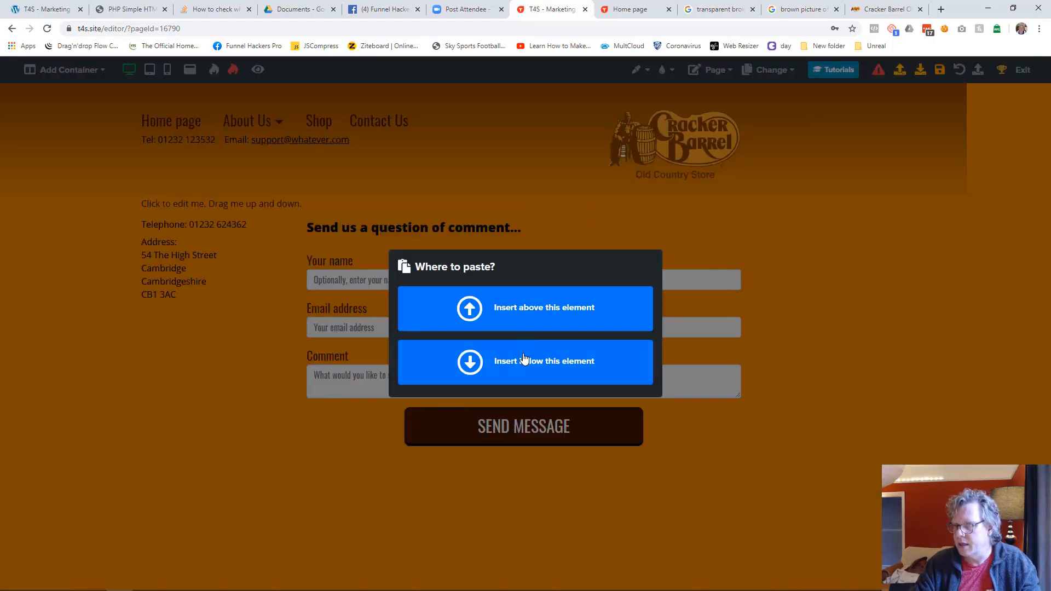
{"action": "left_click", "coordinate": [524, 361]}
Step: Delete the placeholder "Click to edit me" text element above the Contact Us heading
{"action": "left_click", "coordinate": [363, 207]}
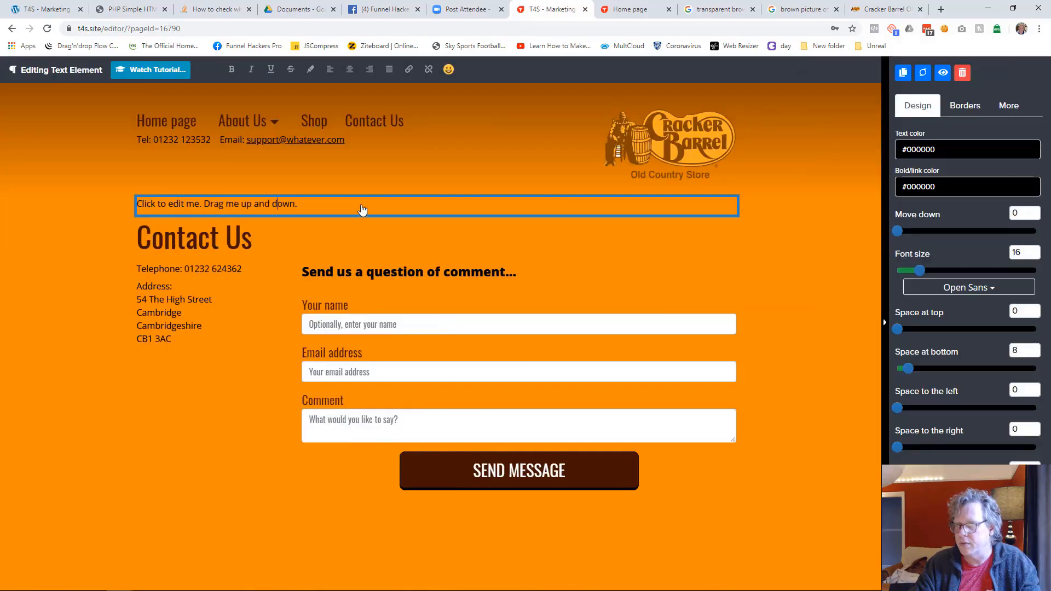
{"action": "left_click", "coordinate": [963, 72]}
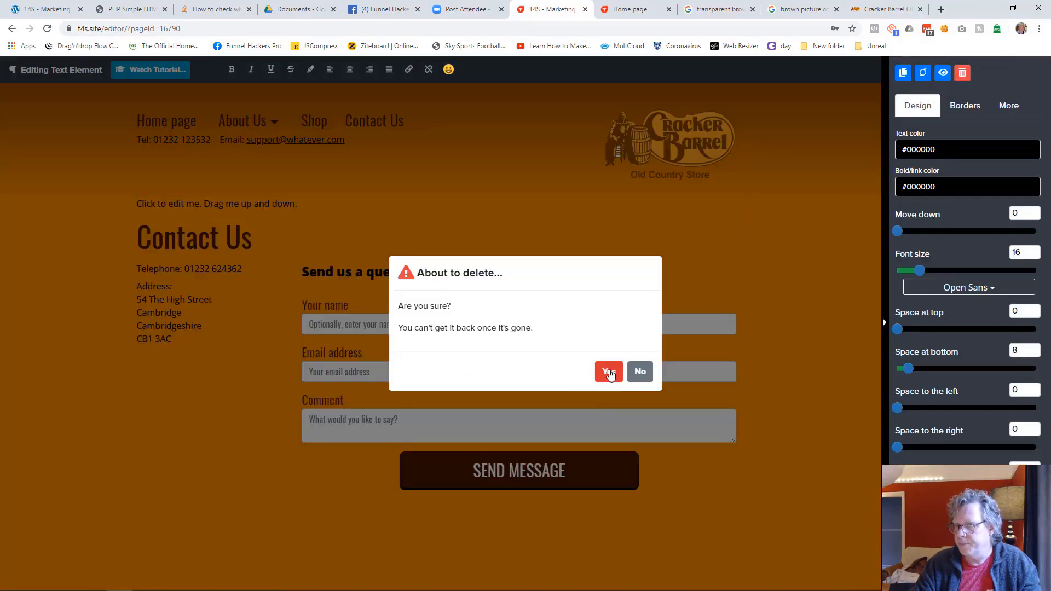
{"action": "left_click", "coordinate": [611, 371]}
{"action": "left_click", "coordinate": [447, 256]}
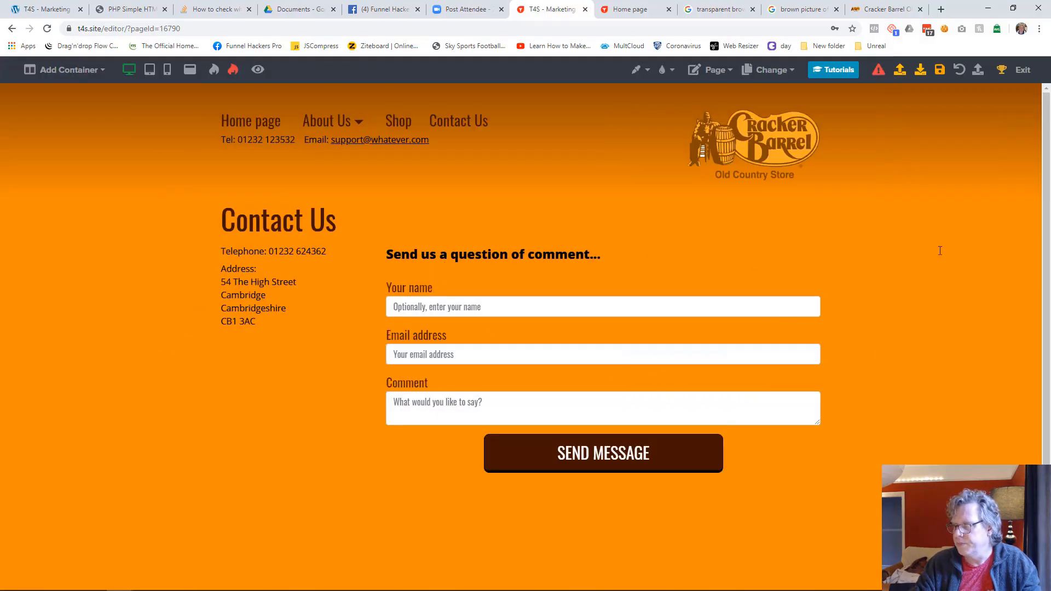
{"action": "left_click", "coordinate": [811, 314]}
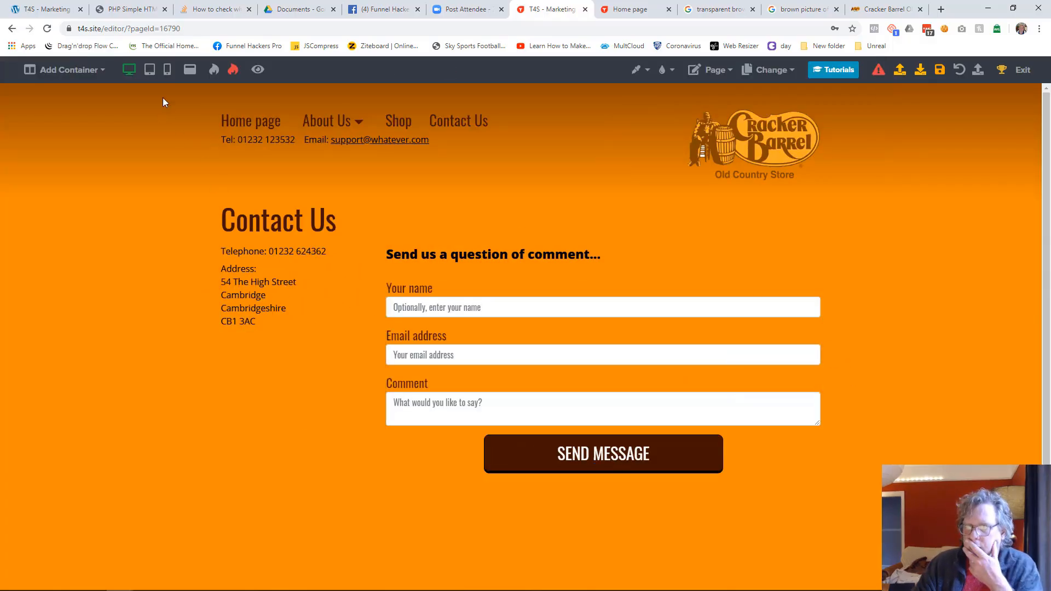
Step: In tablet view, narrow the contact form column slightly and nudge the telephone and address text down to line up with the form's heading
{"action": "left_click", "coordinate": [149, 69]}
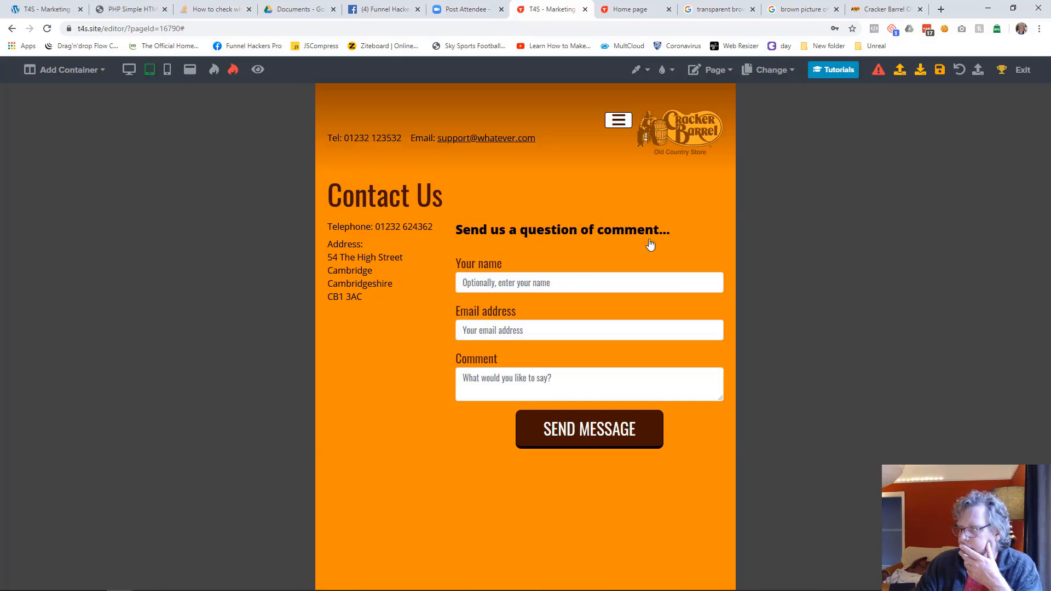
{"action": "left_click", "coordinate": [592, 244]}
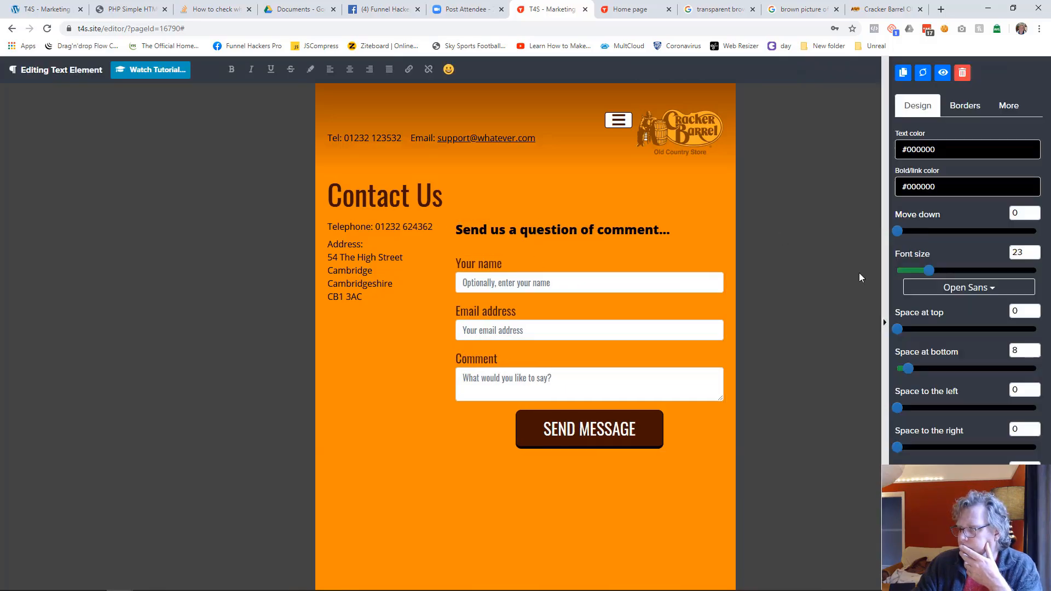
{"action": "left_click", "coordinate": [857, 273]}
{"action": "key", "text": "Down"}
{"action": "key", "text": "Down"}
{"action": "key", "text": "Down"}
{"action": "key", "text": "Down"}
{"action": "key", "text": "Down"}
{"action": "key", "text": "Down"}
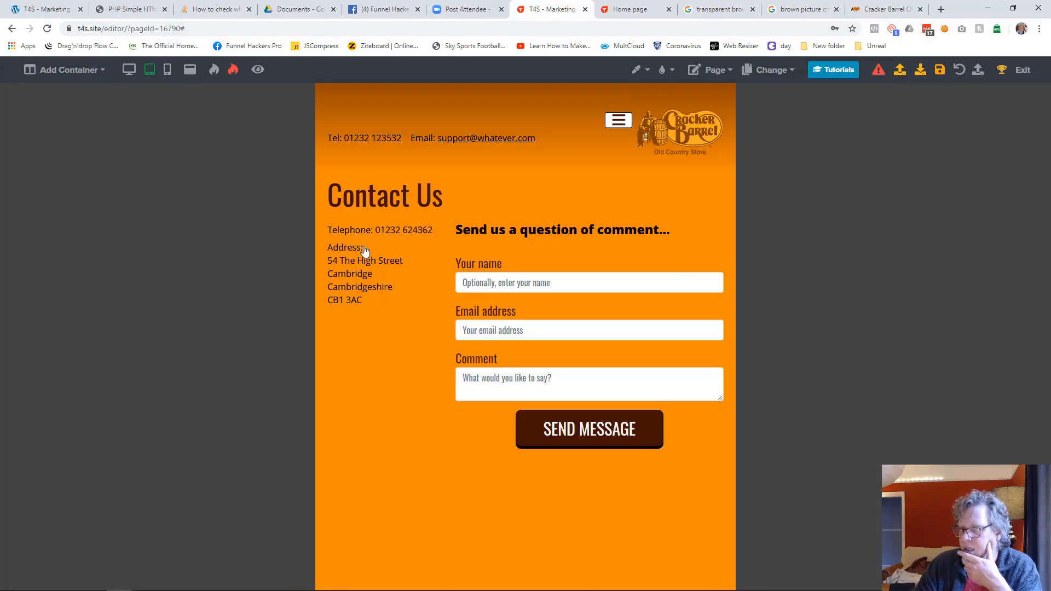
Step: Compare the Contact Us page layout across the mobile, desktop and tablet views
{"action": "left_click", "coordinate": [167, 70]}
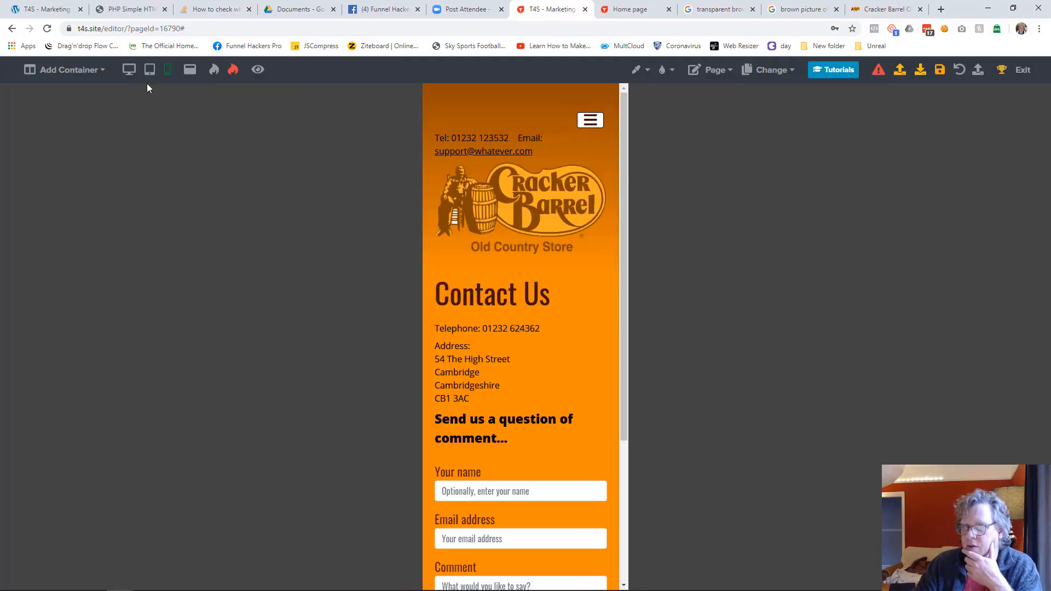
{"action": "left_click", "coordinate": [129, 70]}
{"action": "left_click", "coordinate": [149, 70]}
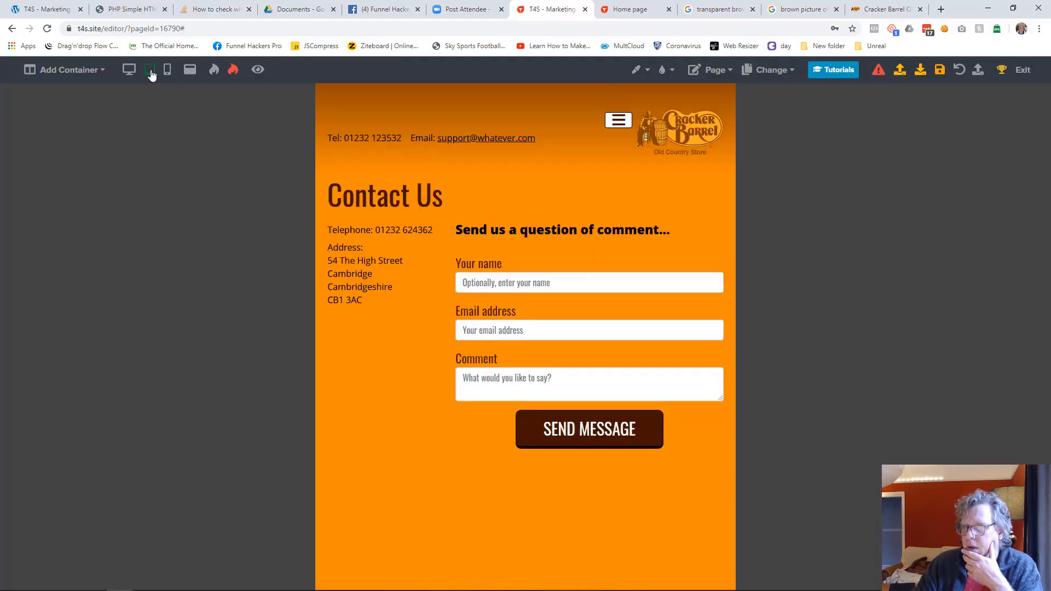
{"action": "left_click", "coordinate": [167, 71]}
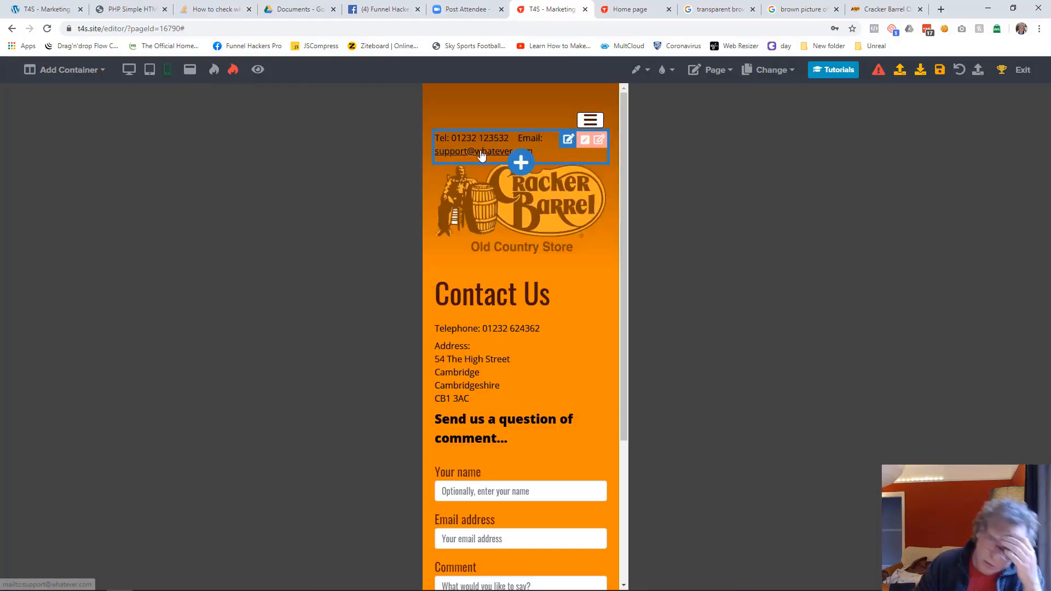
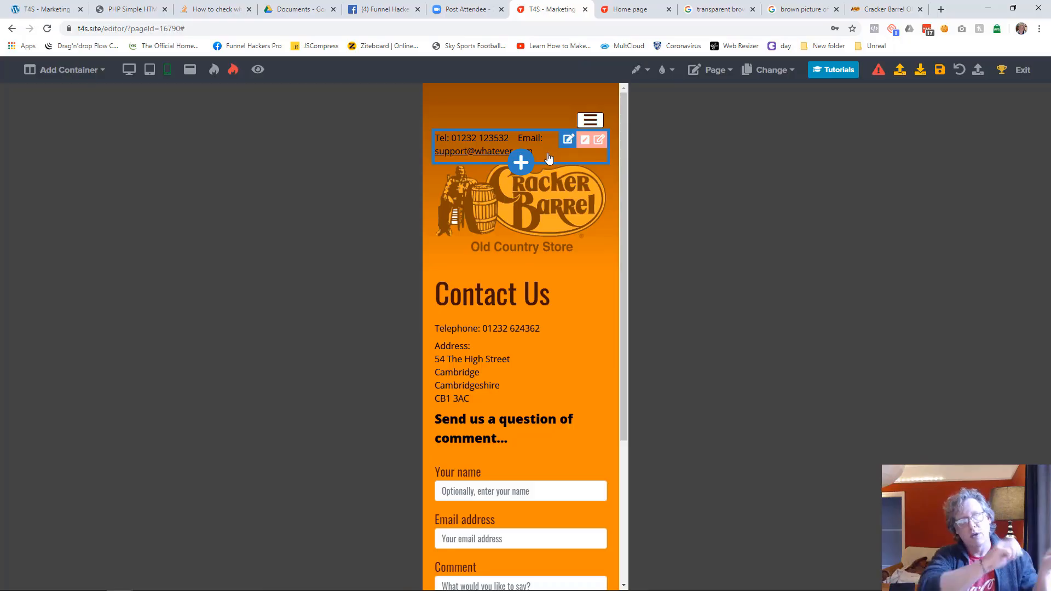
Step: In mobile view, centre the header's telephone and email text, set its font size to 11 and move it down 12
{"action": "left_click", "coordinate": [549, 158]}
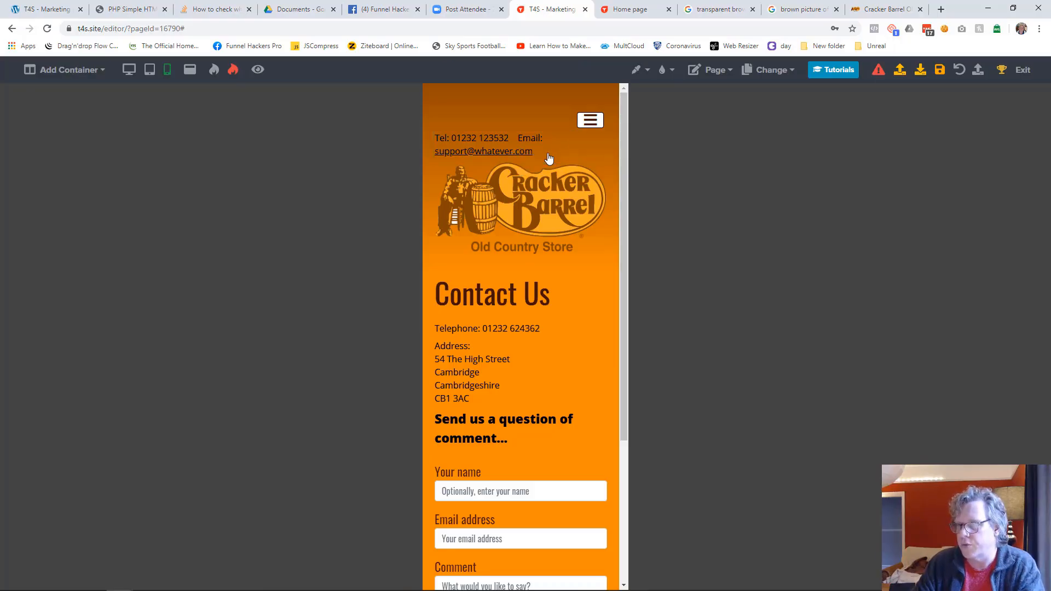
{"action": "left_click", "coordinate": [350, 71]}
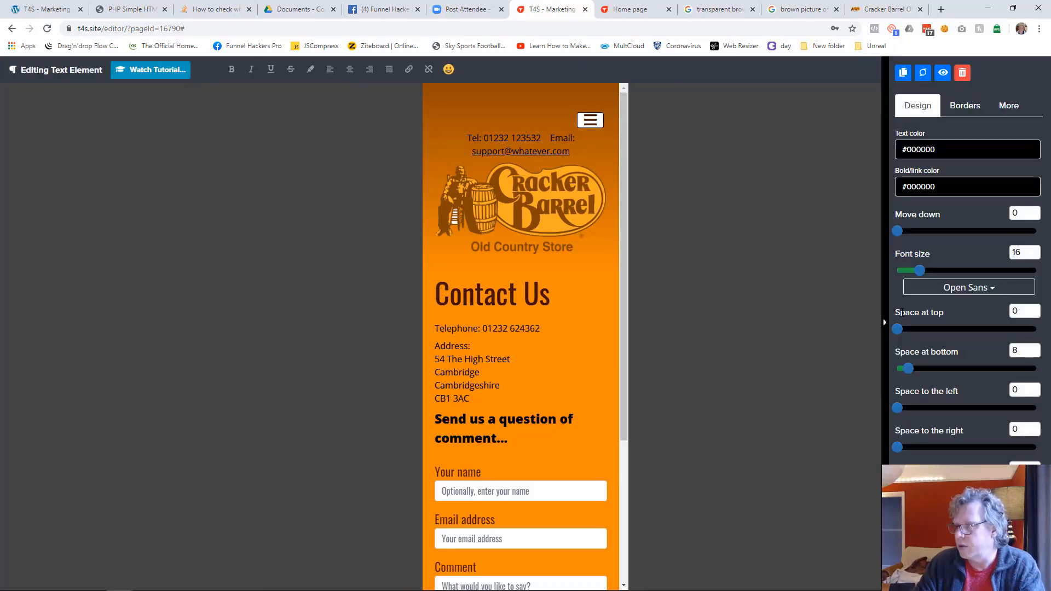
{"action": "type", "text": "9"}
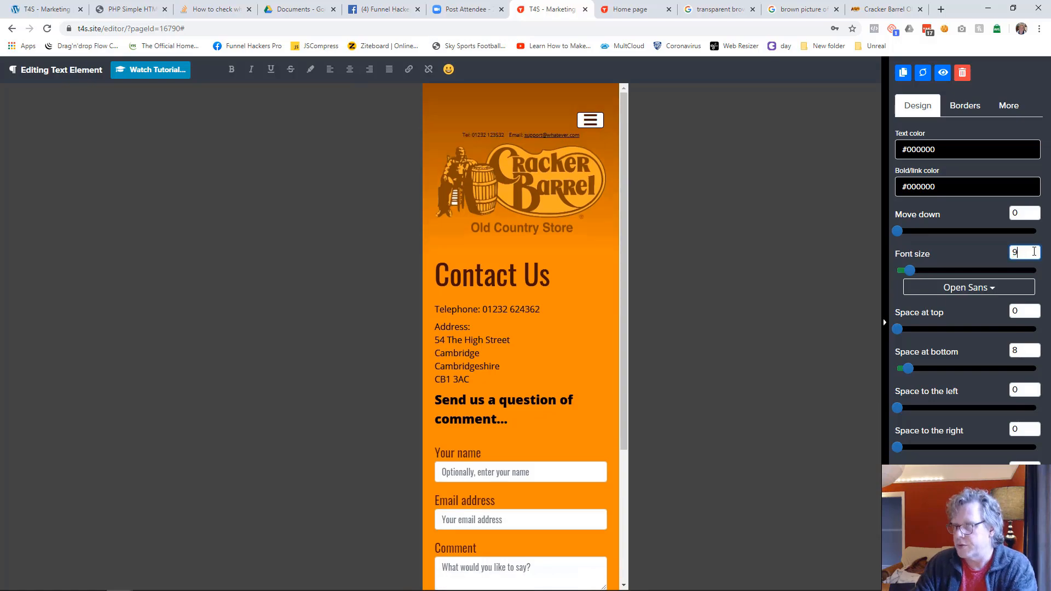
{"action": "key", "text": "BackSpace"}
{"action": "type", "text": "11"}
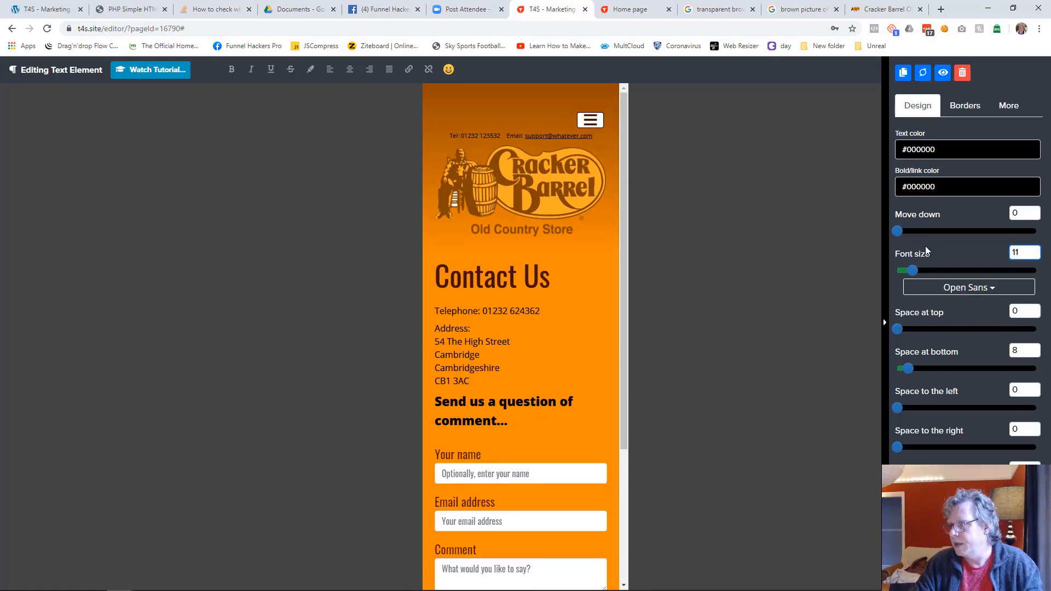
{"action": "left_click_drag", "start_coordinate": [901, 232], "coordinate": [916, 232]}
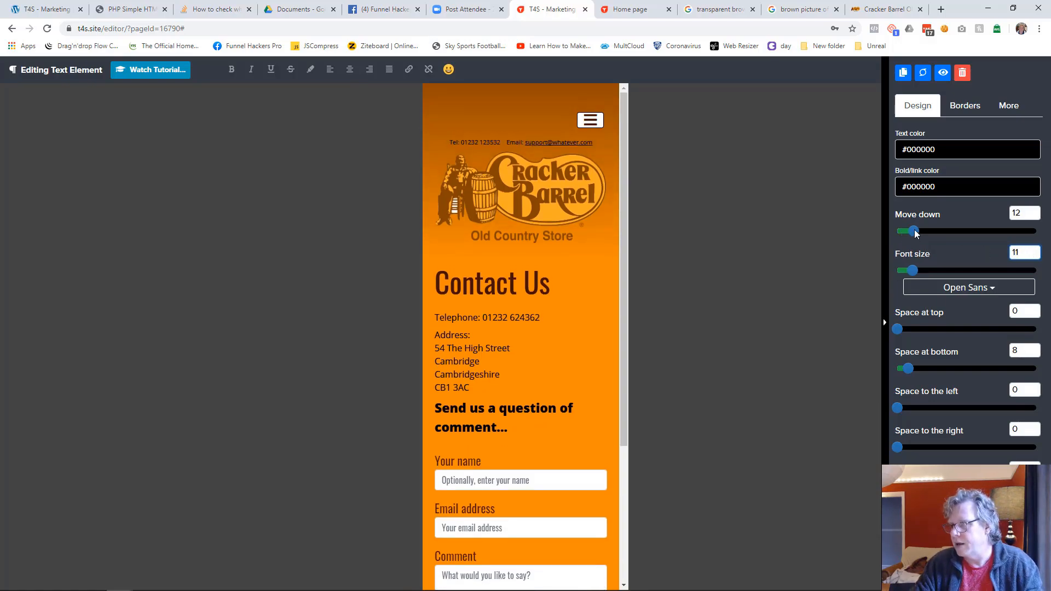
{"action": "left_click", "coordinate": [794, 286]}
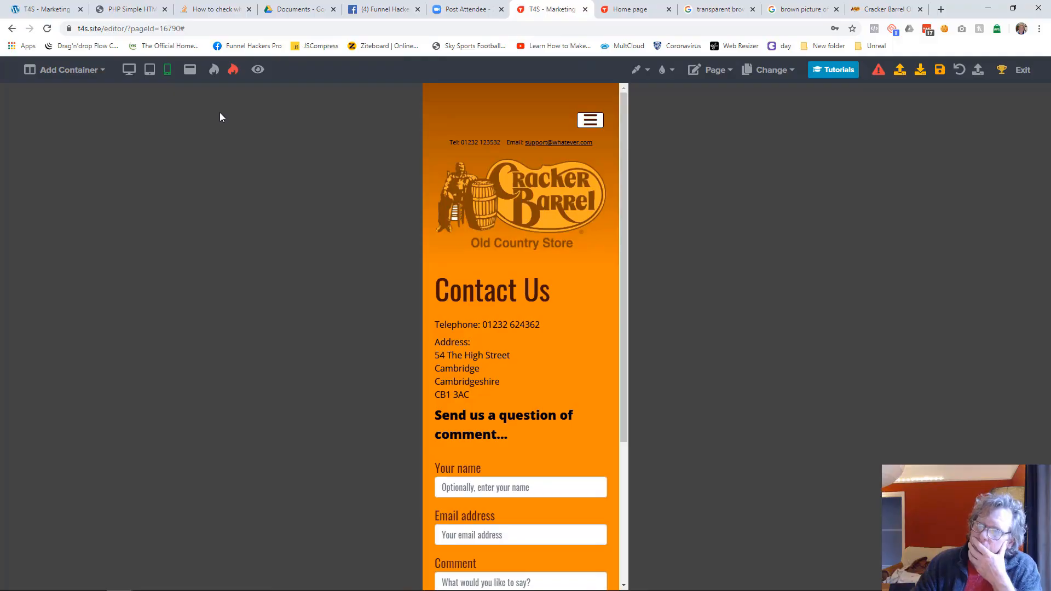
Step: Save the Contact Us page from desktop view, then open the Home page and check its mobile and desktop layouts
{"action": "left_click", "coordinate": [129, 69]}
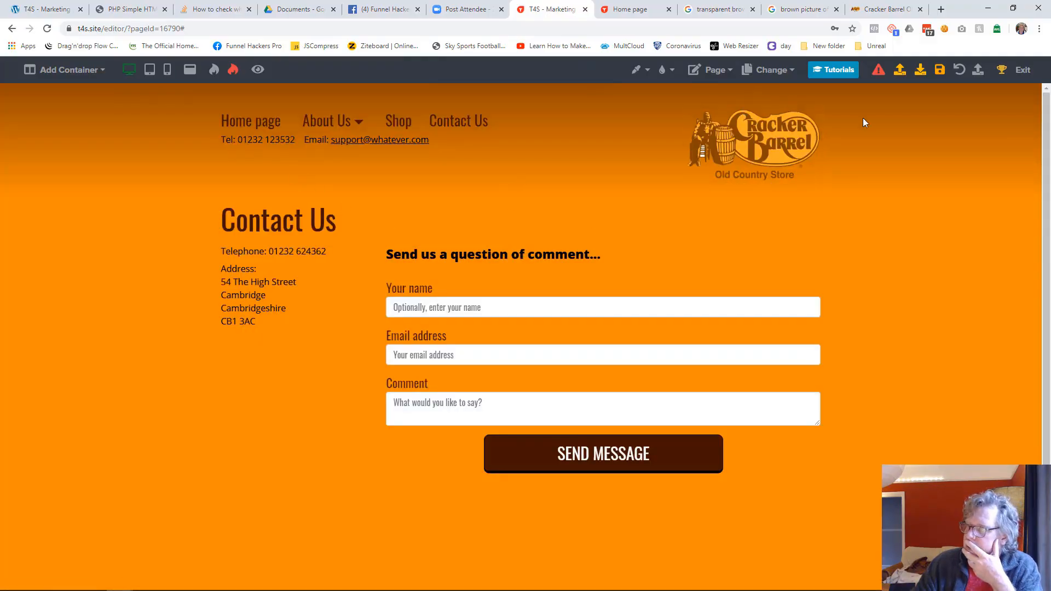
{"action": "left_click", "coordinate": [940, 80]}
{"action": "left_click", "coordinate": [766, 71]}
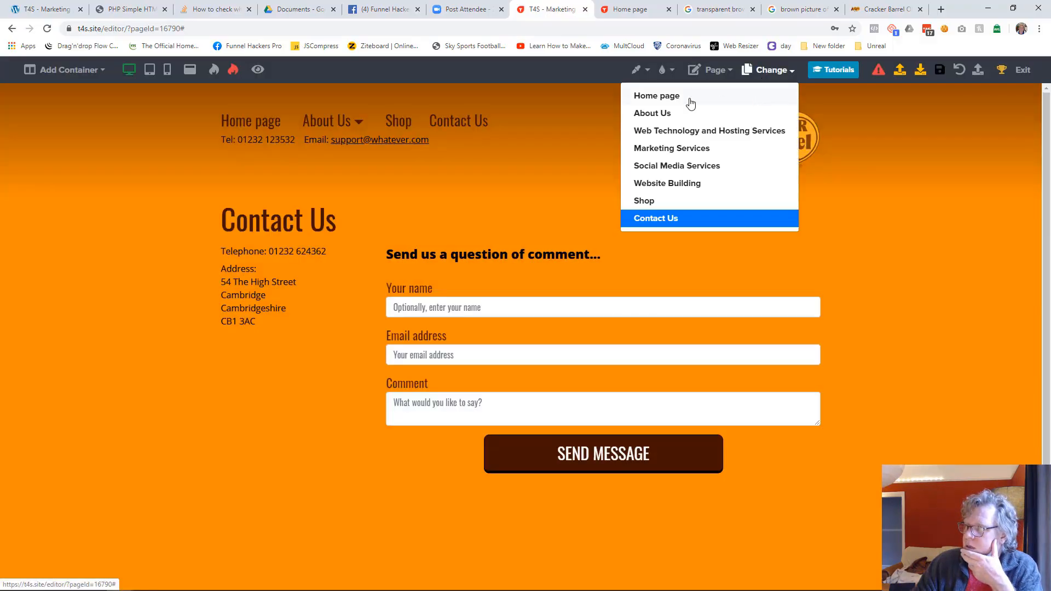
{"action": "left_click", "coordinate": [692, 102]}
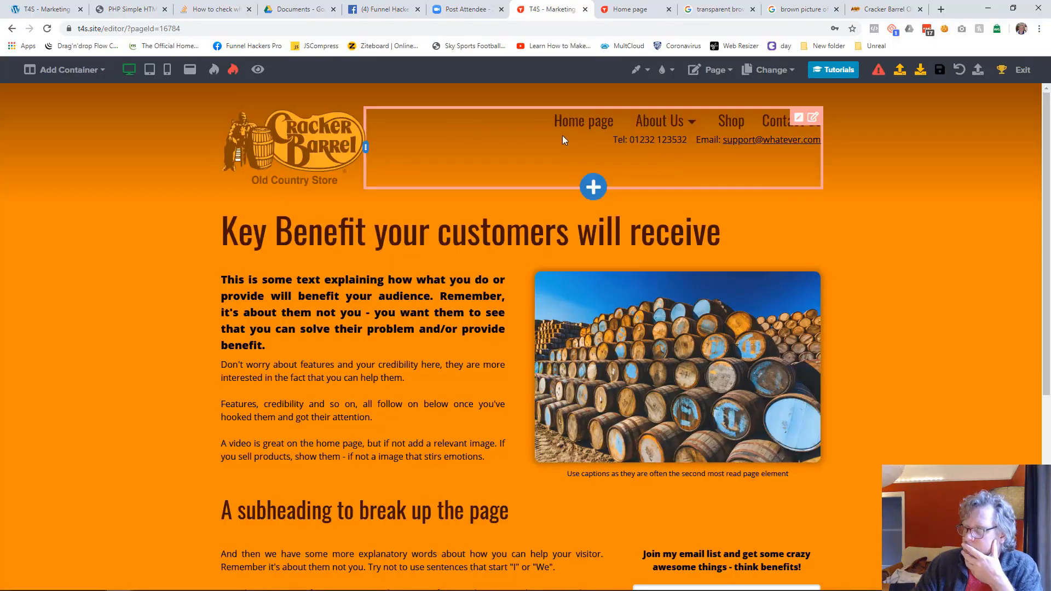
{"action": "left_click", "coordinate": [167, 69]}
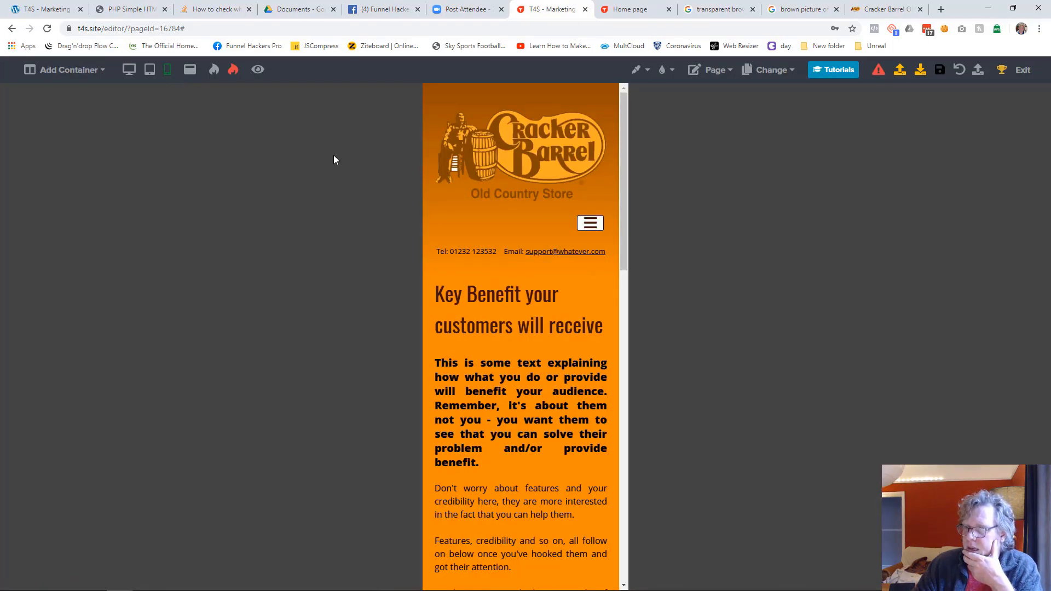
{"action": "left_click", "coordinate": [128, 70]}
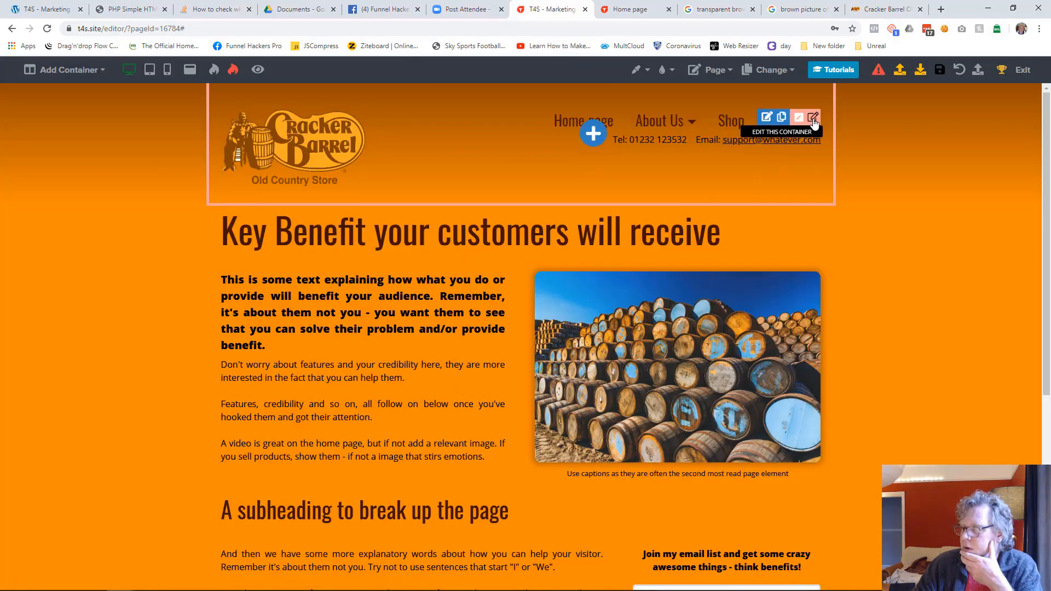
Step: Set the gradient angle of the Home page's header container to 180
{"action": "left_click", "coordinate": [813, 120]}
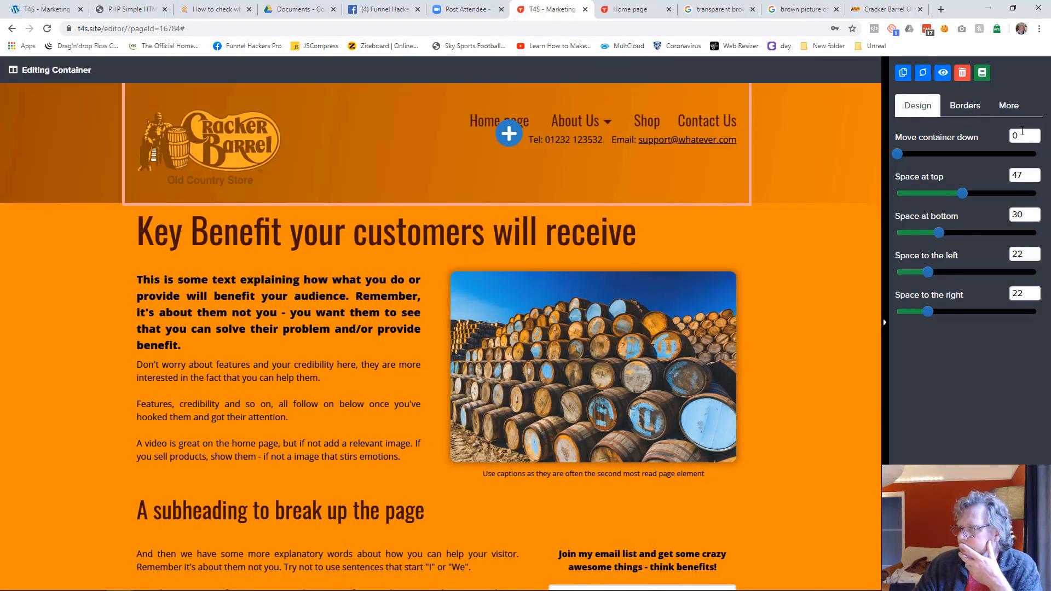
{"action": "left_click", "coordinate": [1016, 109]}
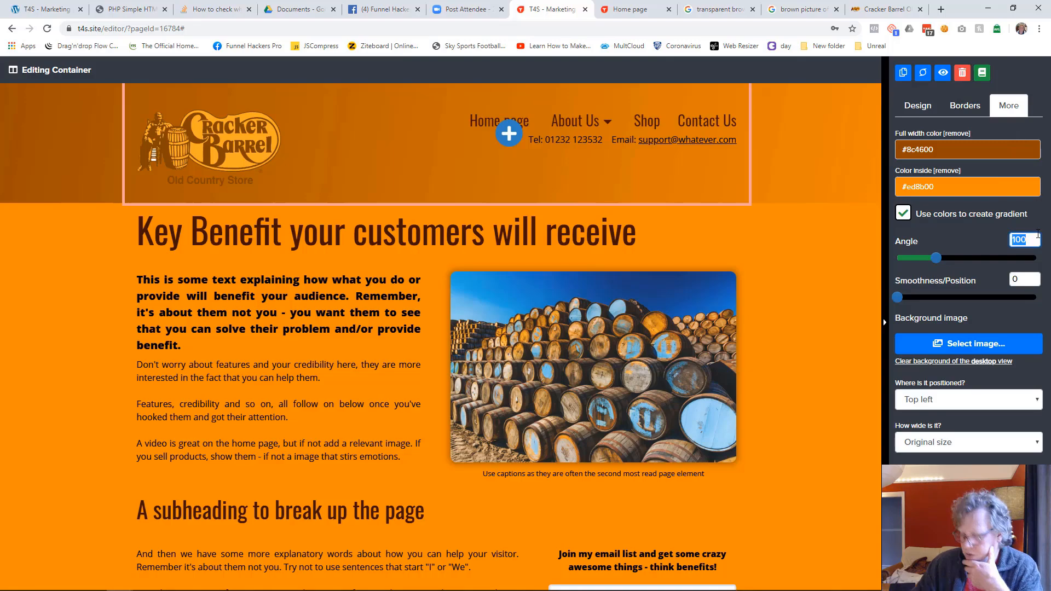
{"action": "type", "text": "180"}
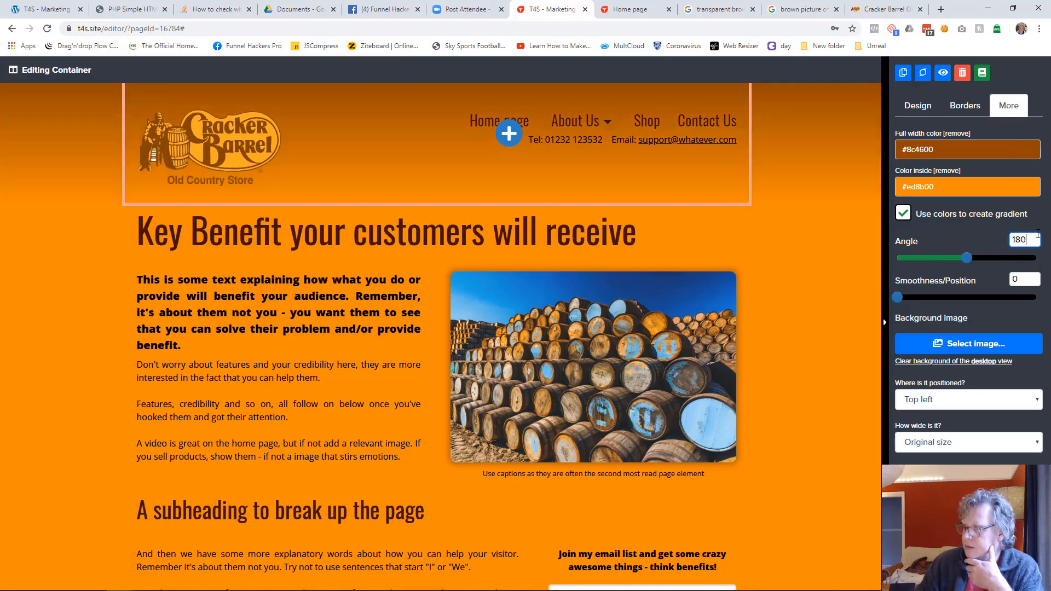
Step: Save the header container to the library as "Website Header 2"
{"action": "left_click", "coordinate": [982, 72]}
{"action": "left_click", "coordinate": [397, 392]}
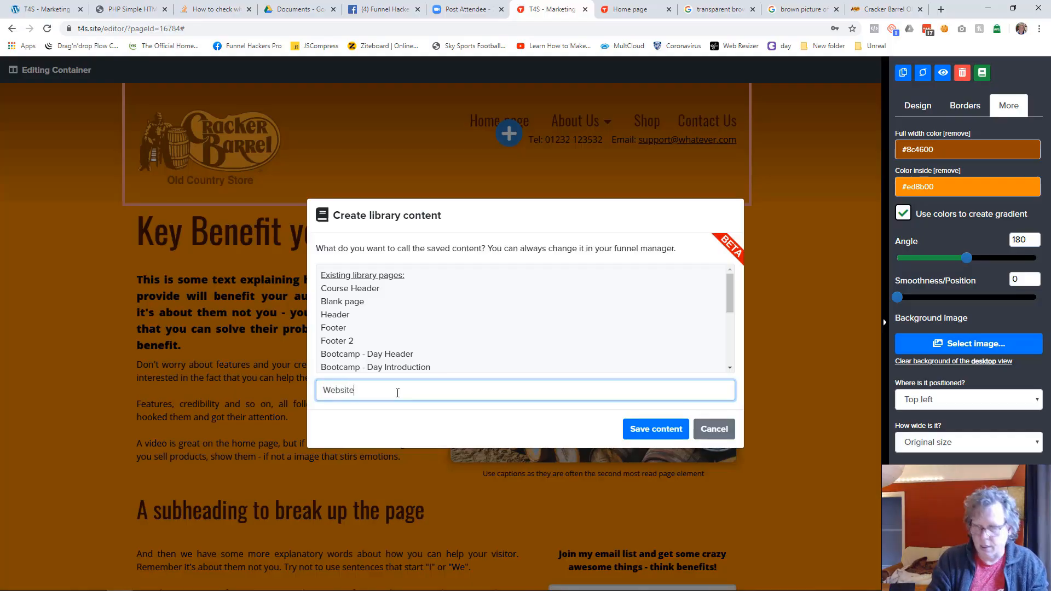
{"action": "type", "text": "Website Header 2"}
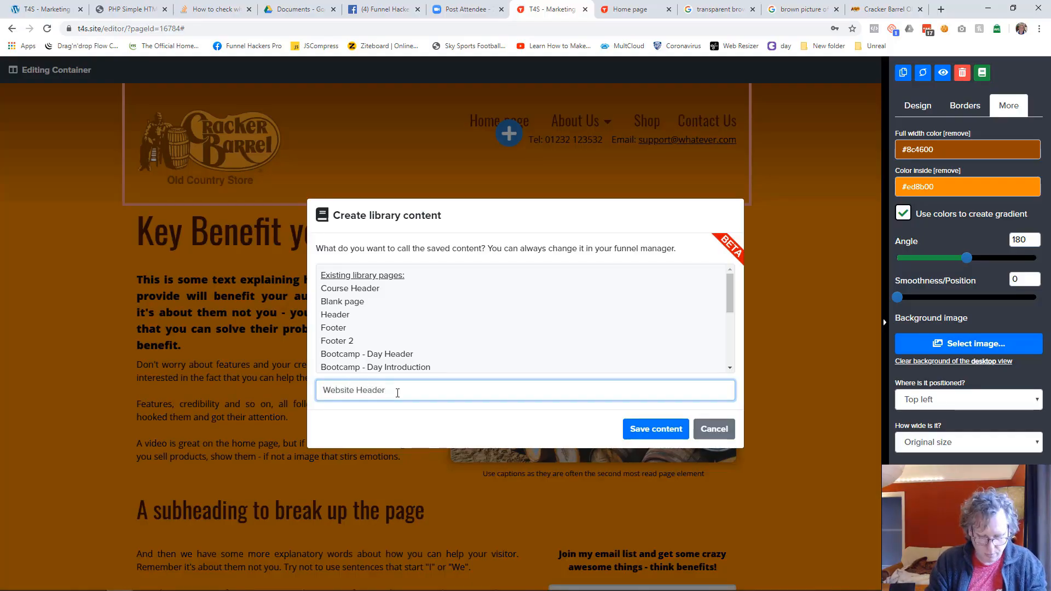
{"action": "left_click", "coordinate": [628, 437]}
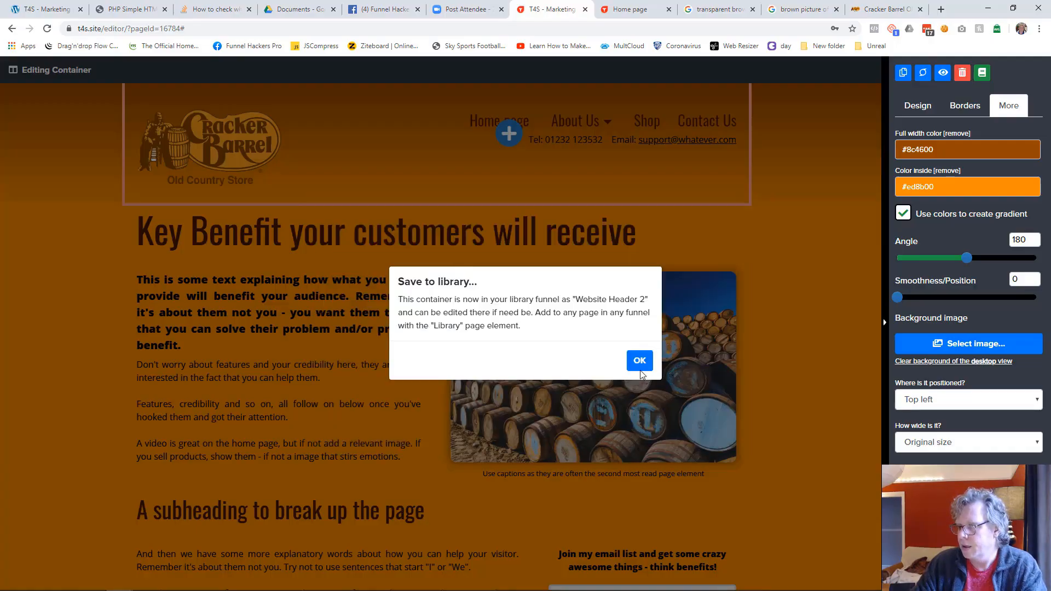
{"action": "left_click", "coordinate": [640, 361]}
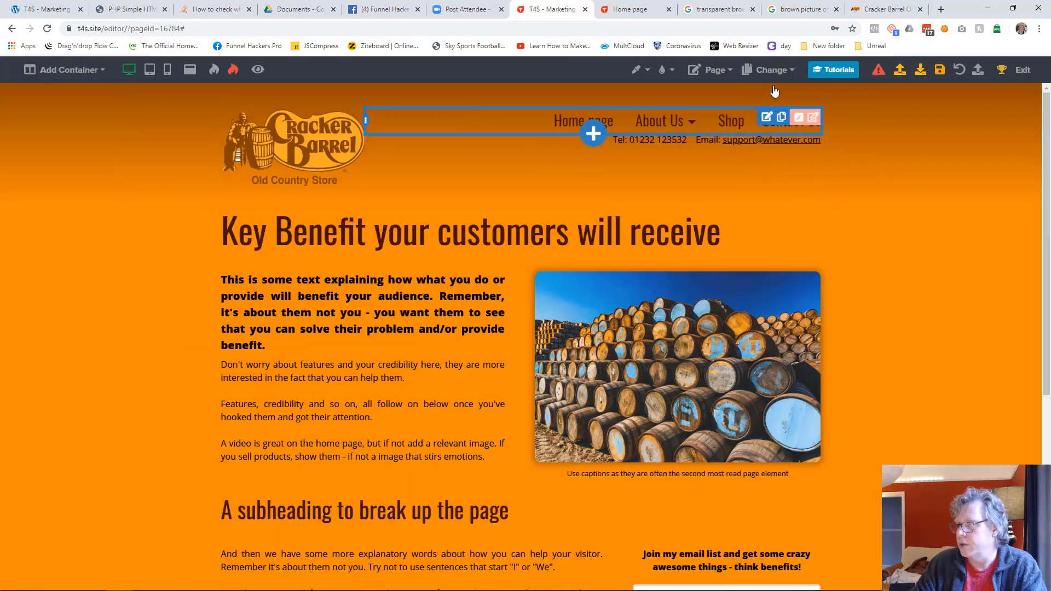
Step: Save the Home page changes and switch to the Contact Us page
{"action": "left_click", "coordinate": [778, 75]}
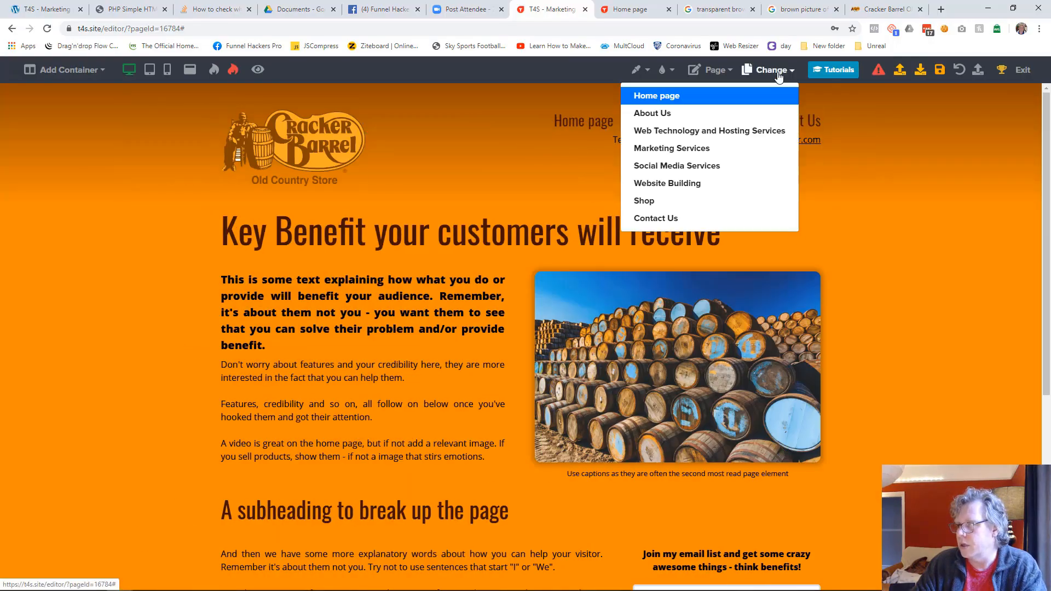
{"action": "left_click", "coordinate": [677, 219]}
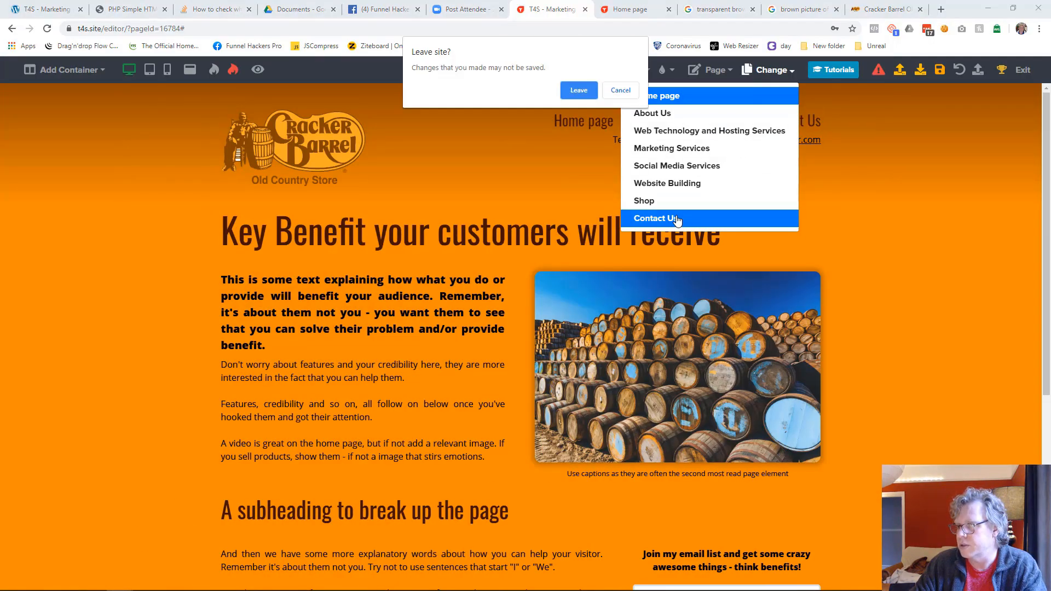
{"action": "left_click", "coordinate": [620, 91]}
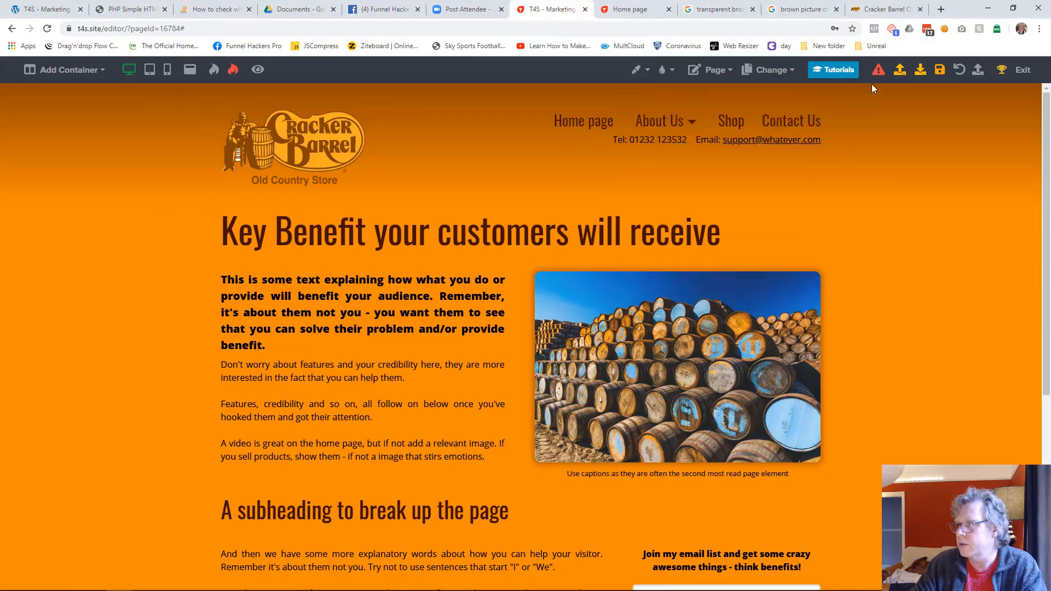
{"action": "left_click", "coordinate": [940, 69]}
{"action": "left_click", "coordinate": [769, 69]}
{"action": "left_click", "coordinate": [655, 218]}
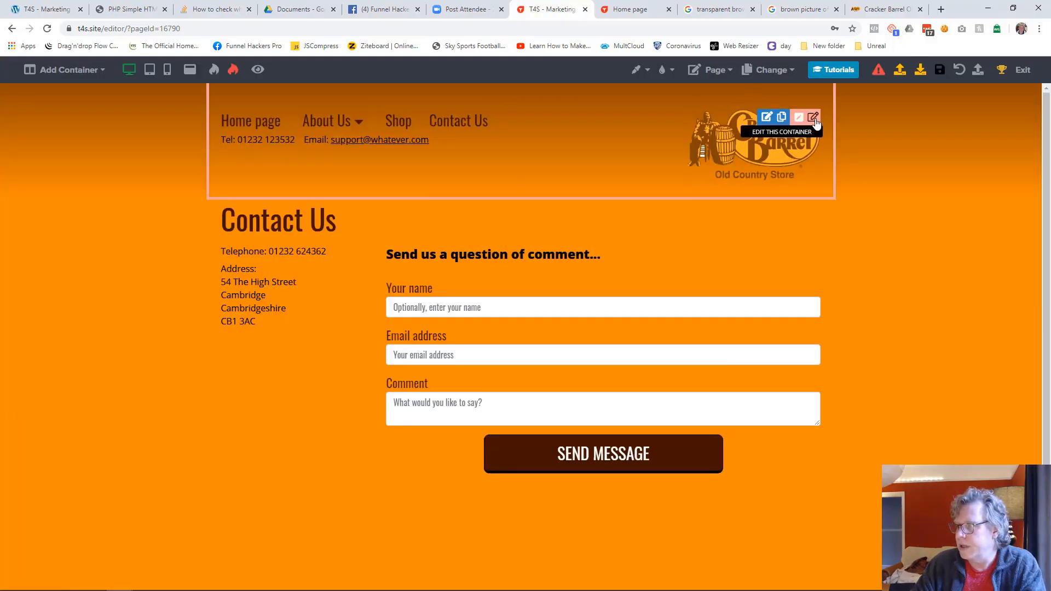
Step: Delete the existing header container from the Contact Us page
{"action": "left_click", "coordinate": [814, 119]}
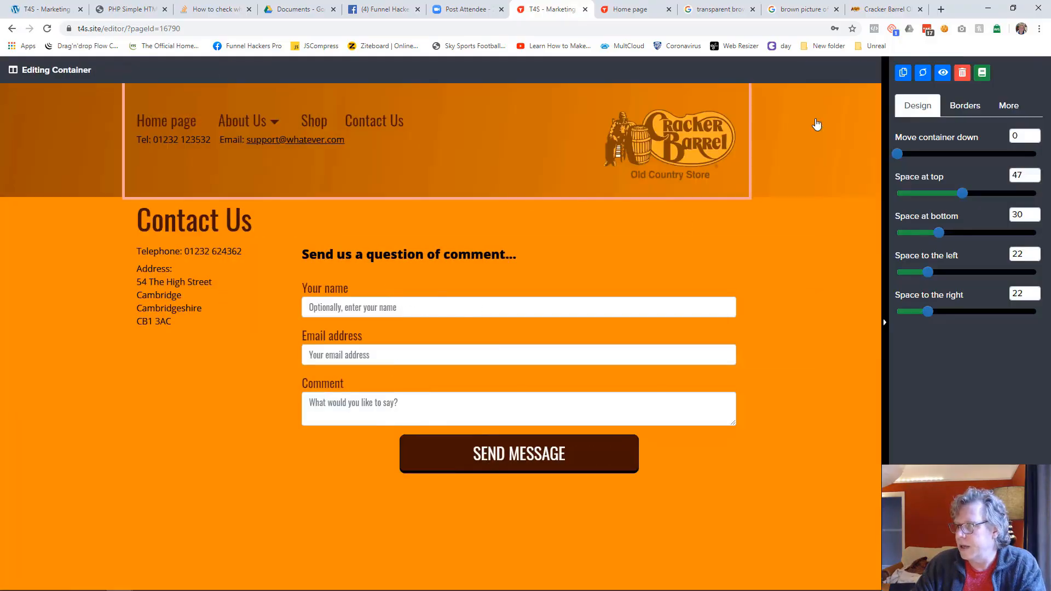
{"action": "left_click", "coordinate": [963, 73]}
{"action": "left_click", "coordinate": [611, 372]}
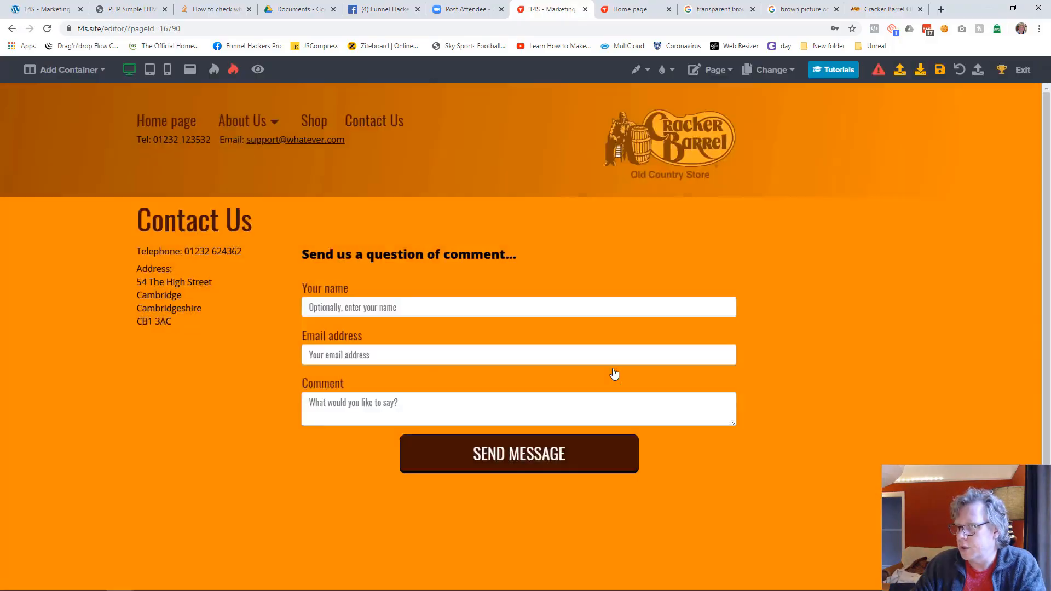
Step: Insert the library content "Website Header 2" below the contact form
{"action": "left_click", "coordinate": [527, 87]}
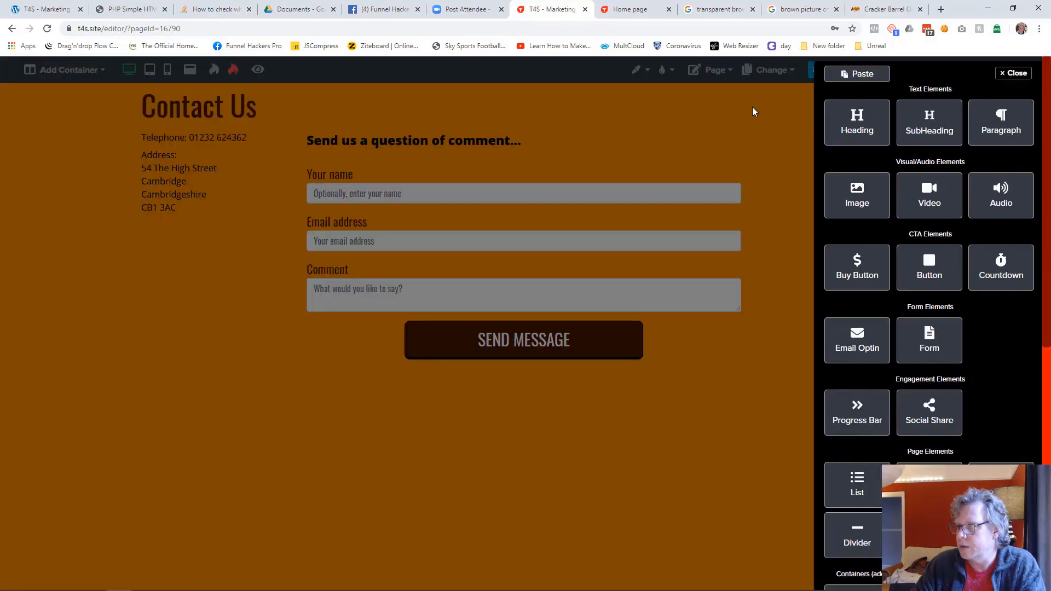
{"action": "left_click", "coordinate": [763, 288]}
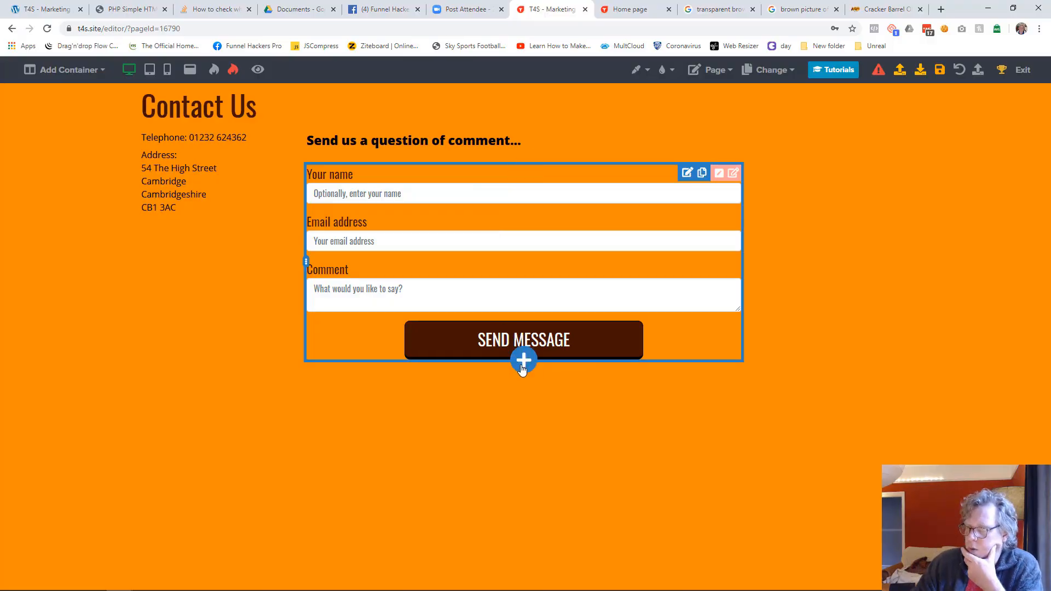
{"action": "left_click", "coordinate": [521, 368]}
{"action": "scroll", "coordinate": [1006, 434], "scroll_direction": "down", "scroll_amount": 5}
{"action": "scroll", "coordinate": [1005, 432], "scroll_direction": "down", "scroll_amount": 1}
{"action": "left_click", "coordinate": [1001, 431]}
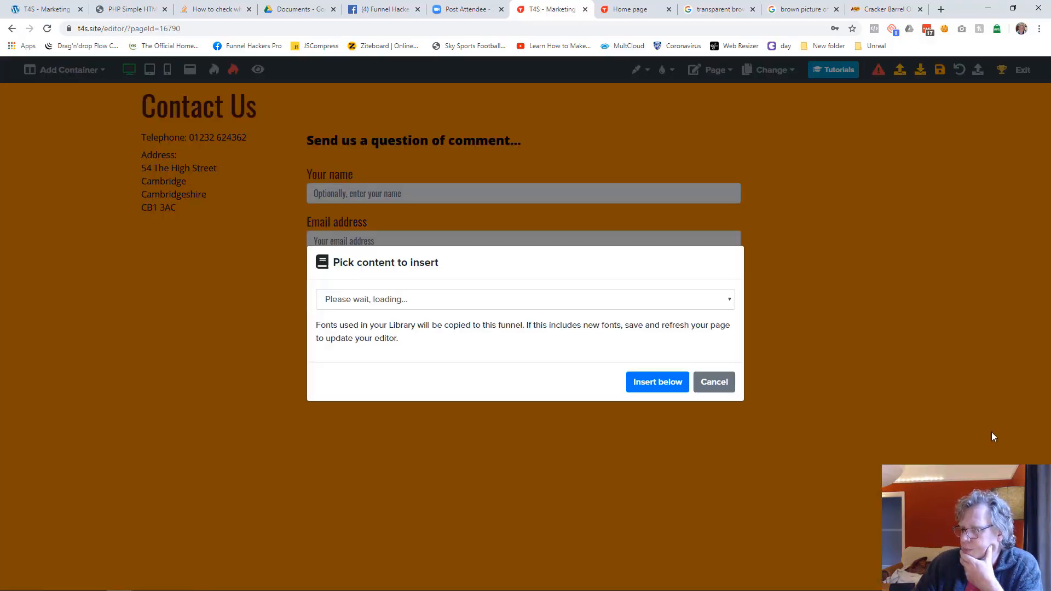
{"action": "left_click", "coordinate": [391, 307]}
{"action": "left_click", "coordinate": [389, 509]}
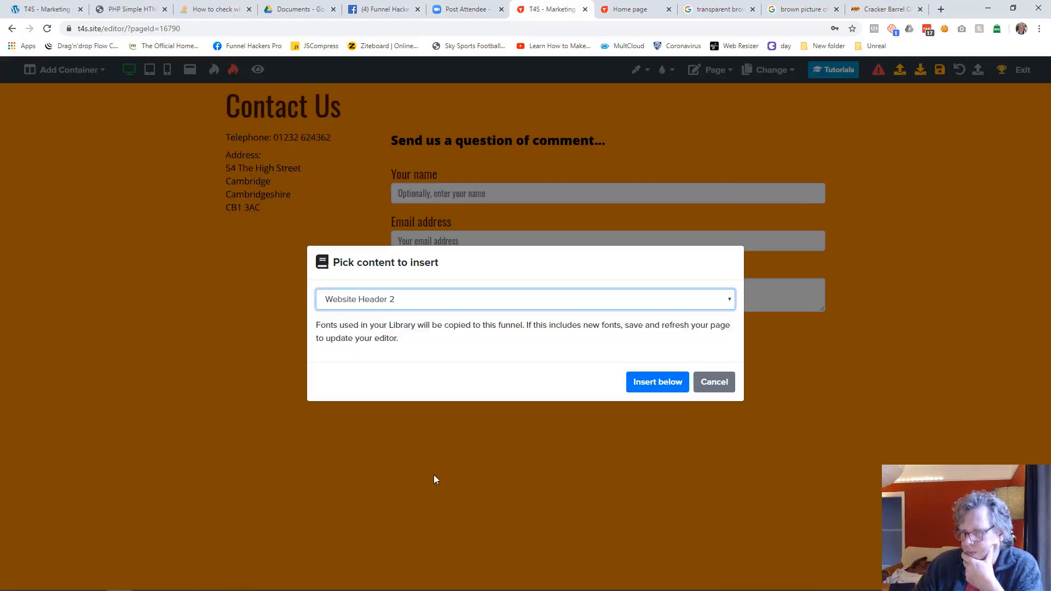
{"action": "left_click", "coordinate": [628, 385]}
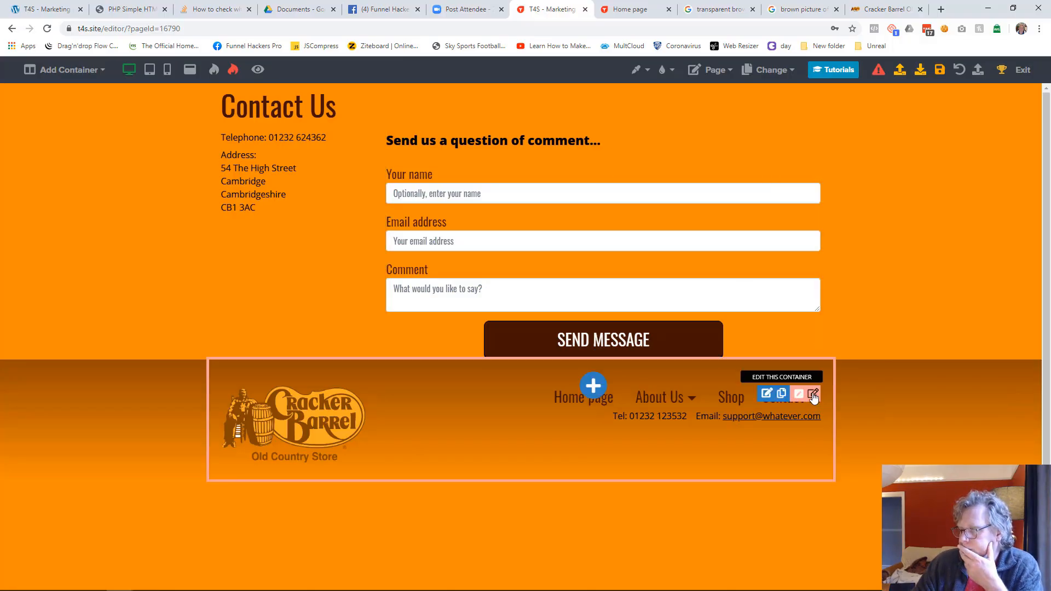
Step: Cut the inserted header container and paste it above the Contact Us heading
{"action": "left_click", "coordinate": [813, 399]}
{"action": "left_click", "coordinate": [903, 73]}
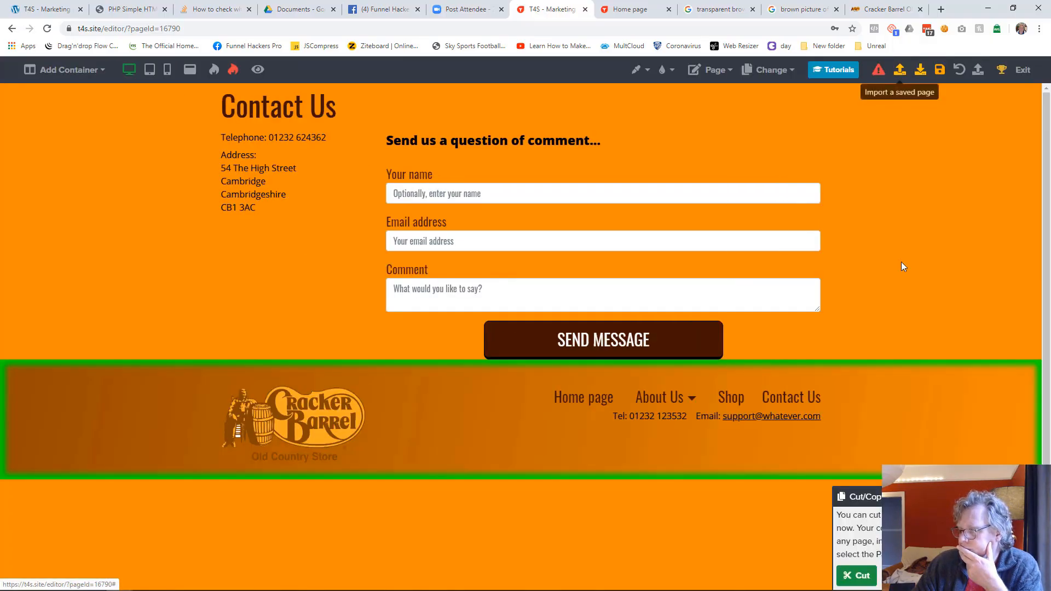
{"action": "left_click", "coordinate": [857, 576]}
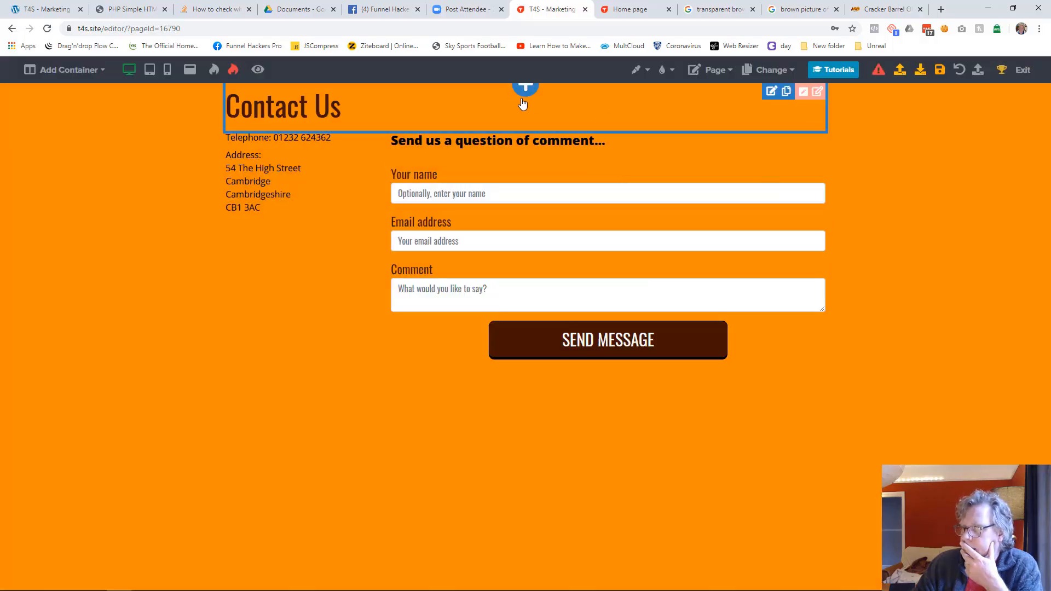
{"action": "left_click", "coordinate": [524, 91]}
{"action": "left_click", "coordinate": [855, 73]}
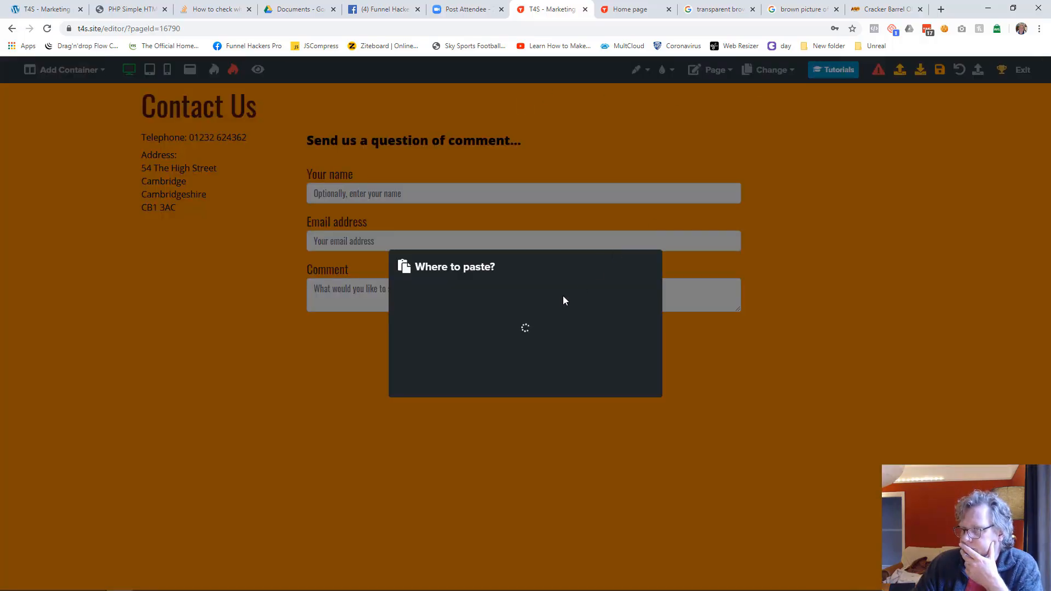
{"action": "left_click", "coordinate": [527, 309]}
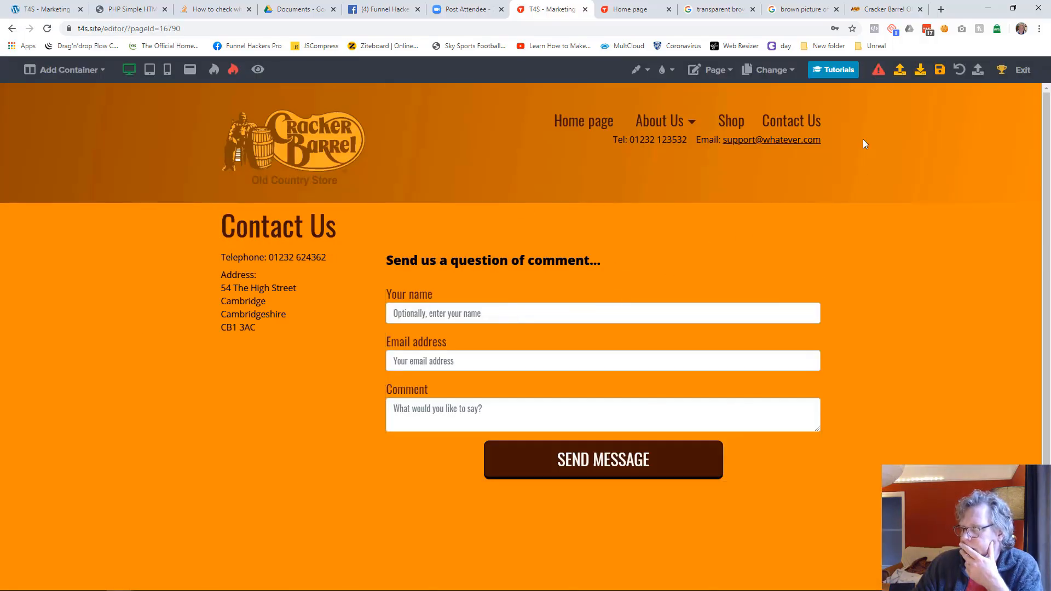
Step: Set the gradient angle of the Contact Us page's header container to 180
{"action": "left_click", "coordinate": [767, 117]}
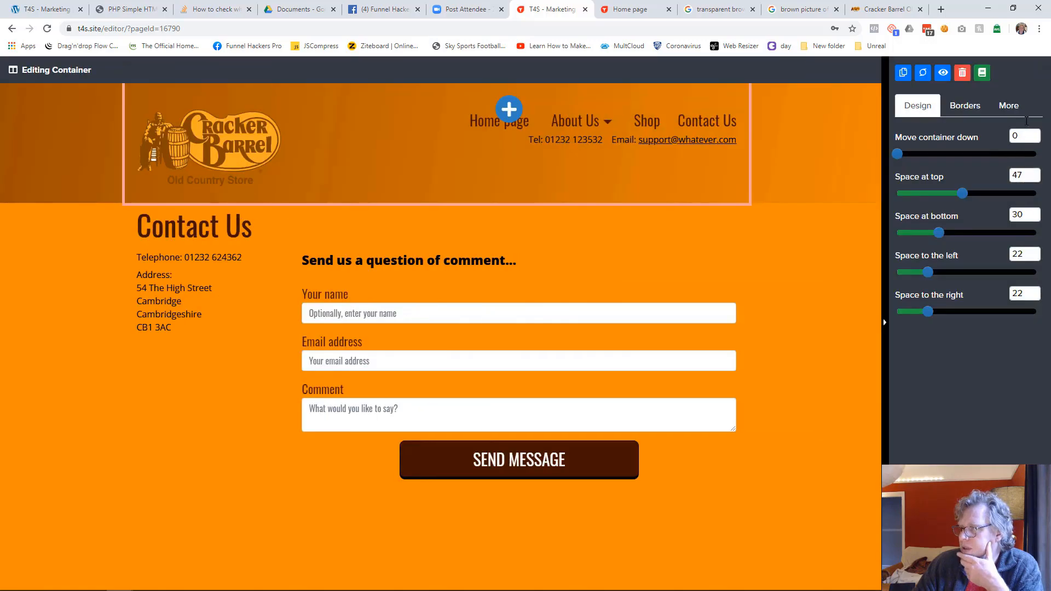
{"action": "left_click", "coordinate": [1009, 105]}
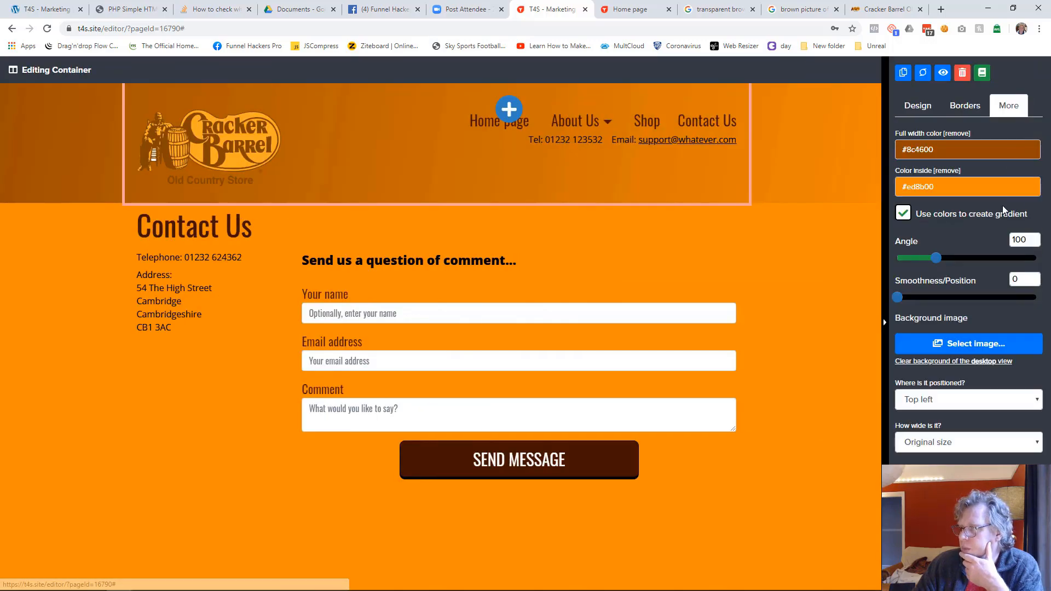
{"action": "left_click", "coordinate": [1036, 239]}
{"action": "type", "text": "180"}
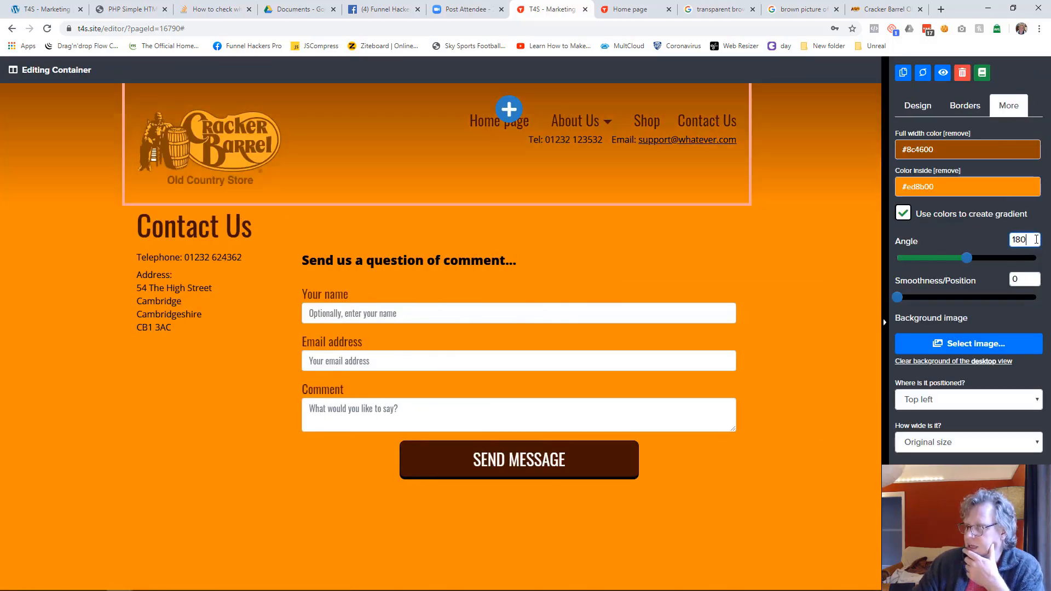
Step: Close the container settings, save the Contact Us page and switch to the Shop page
{"action": "left_click", "coordinate": [794, 284]}
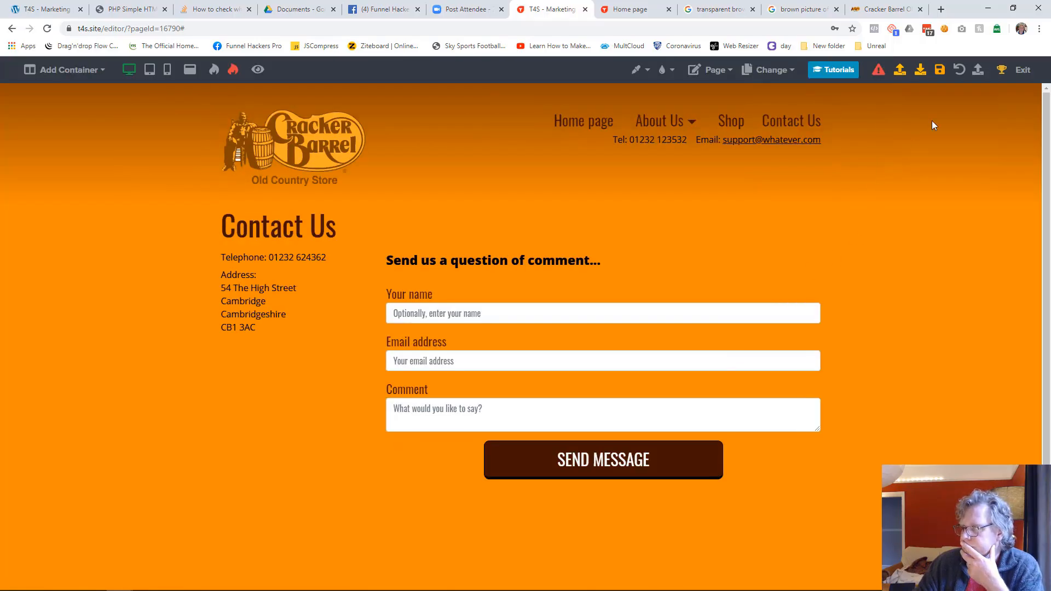
{"action": "left_click", "coordinate": [939, 70]}
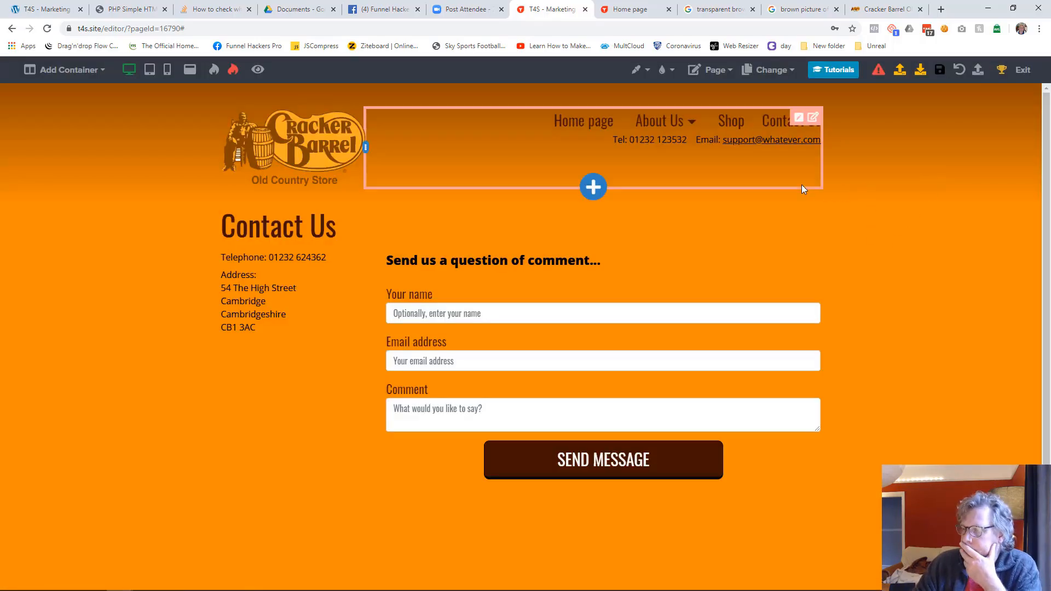
{"action": "left_click", "coordinate": [770, 69]}
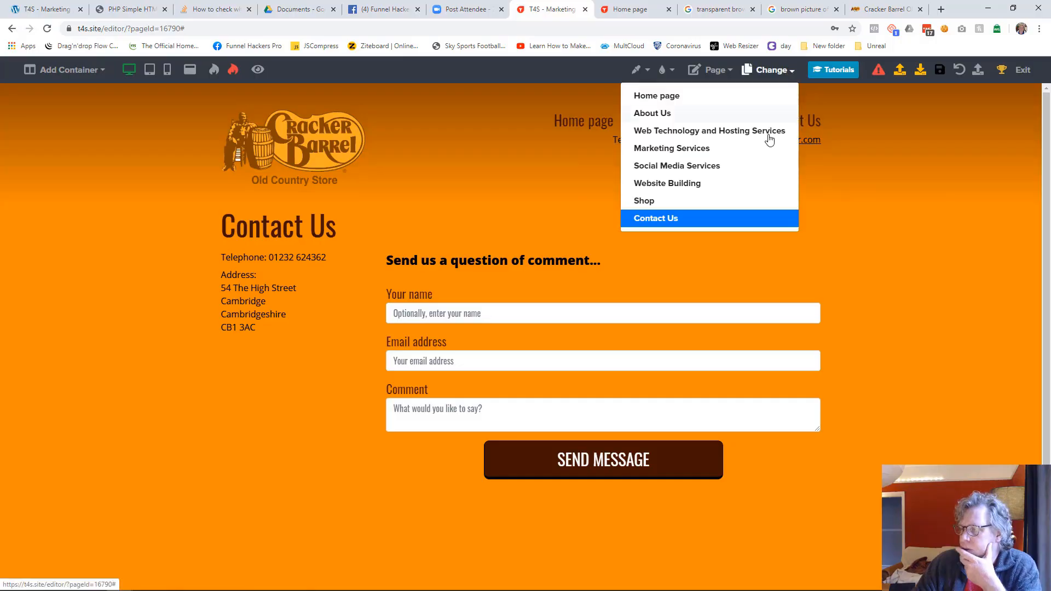
{"action": "left_click", "coordinate": [679, 201]}
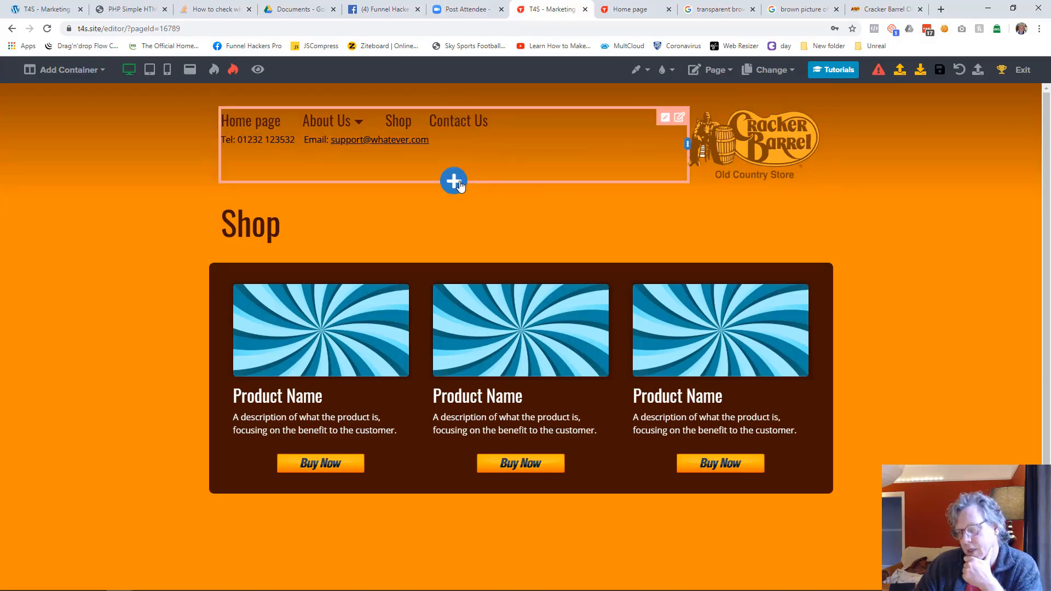
Step: Insert the library content "Website Header 2" below the existing header on the Shop page
{"action": "left_click", "coordinate": [454, 182]}
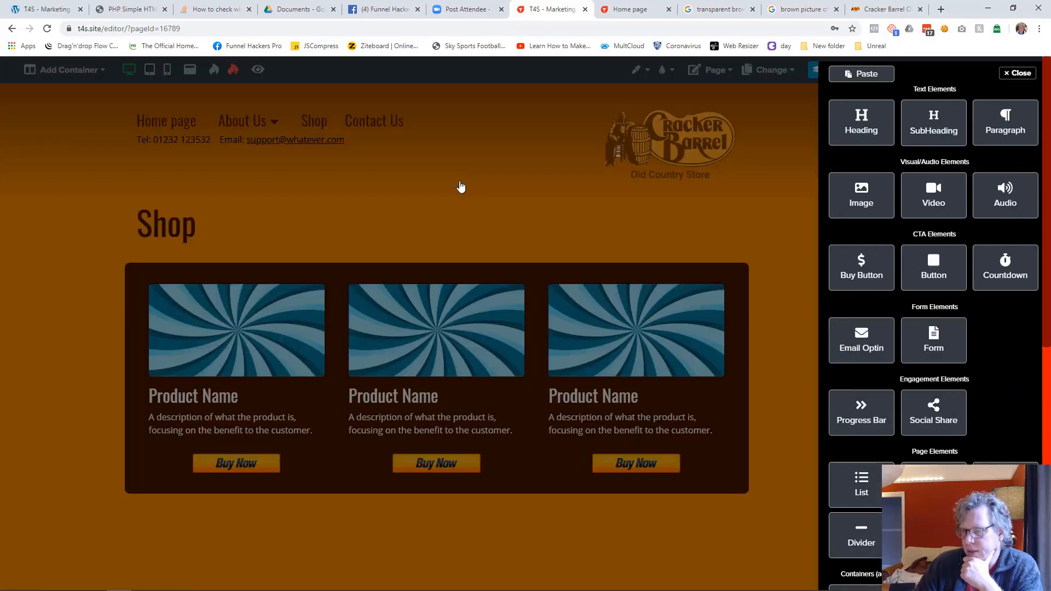
{"action": "scroll", "coordinate": [989, 408], "scroll_direction": "down", "scroll_amount": 3}
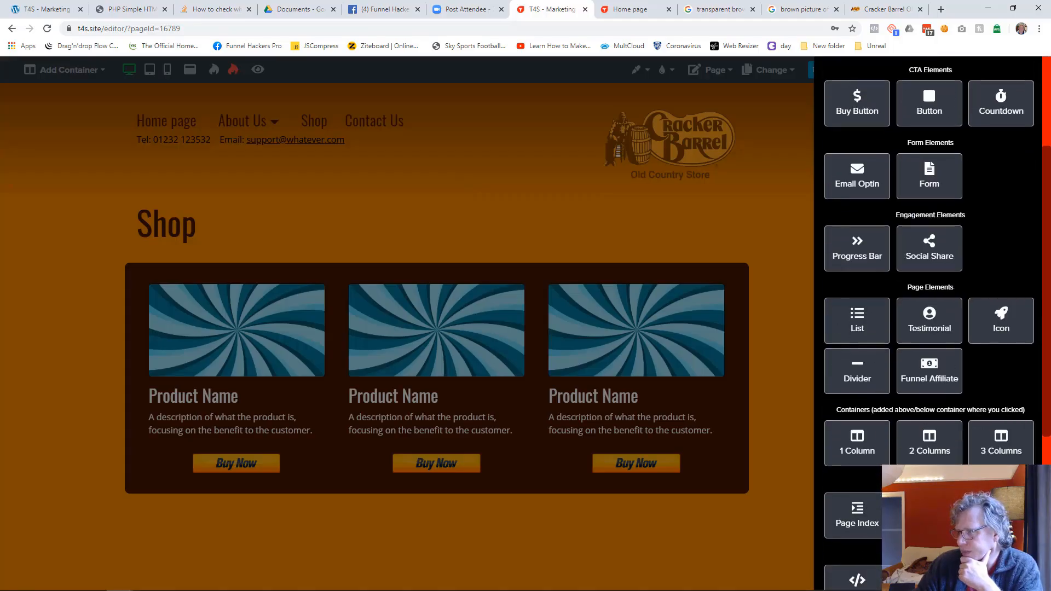
{"action": "scroll", "coordinate": [1001, 427], "scroll_direction": "down", "scroll_amount": 3}
{"action": "left_click", "coordinate": [1004, 429]}
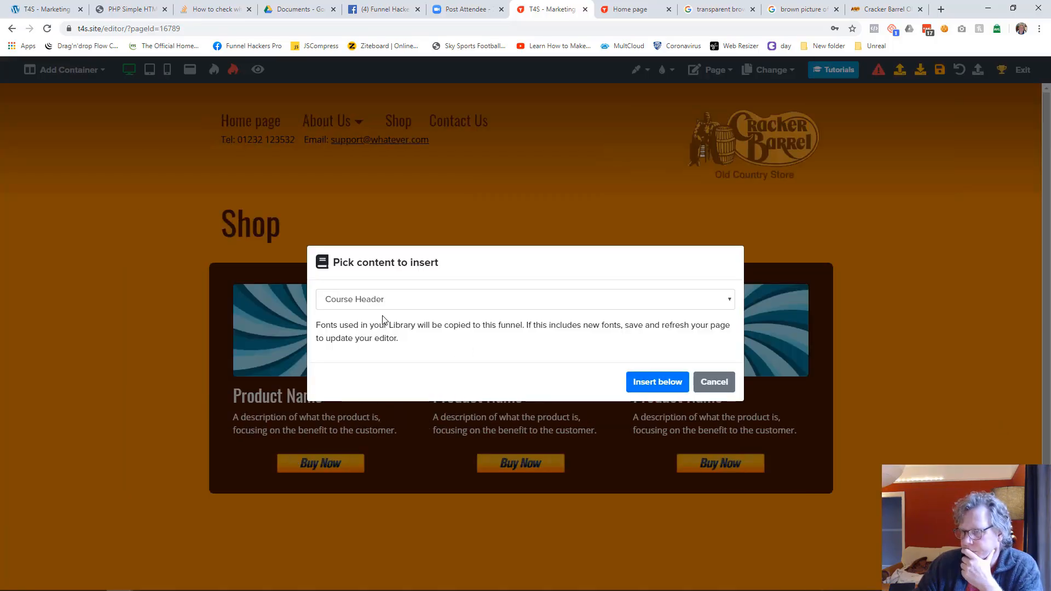
{"action": "left_click", "coordinate": [380, 310]}
{"action": "left_click", "coordinate": [386, 509]}
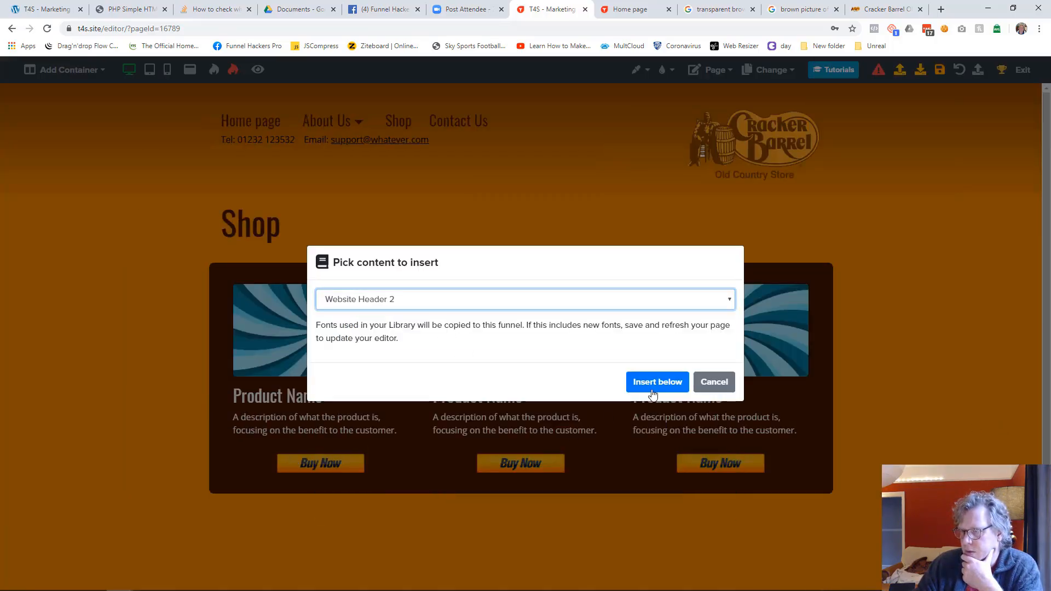
{"action": "left_click", "coordinate": [662, 383]}
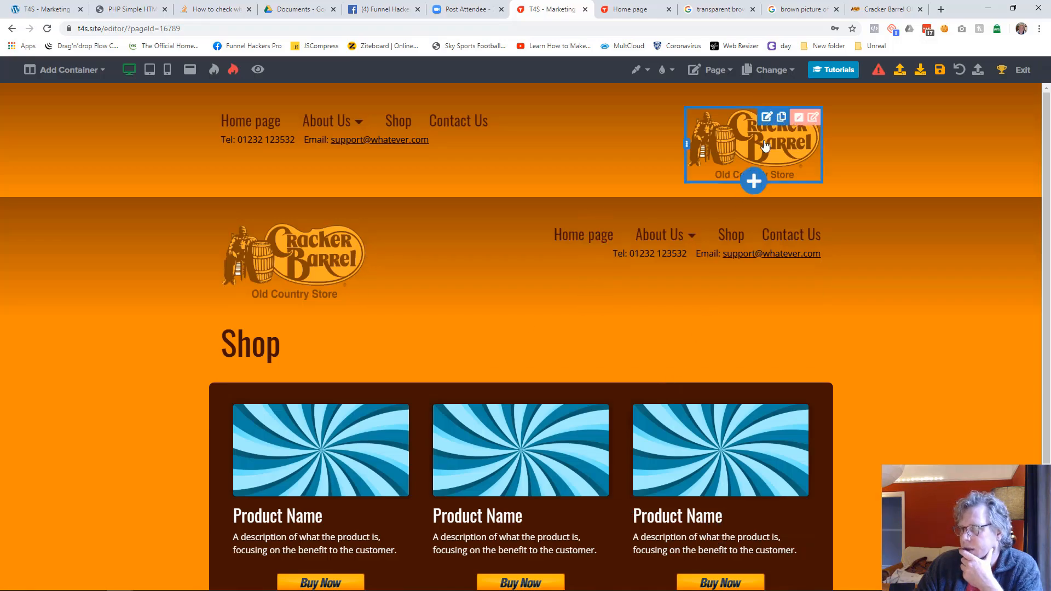
Step: Delete the Shop page's old header container above the inserted one and save the page
{"action": "left_click", "coordinate": [811, 118]}
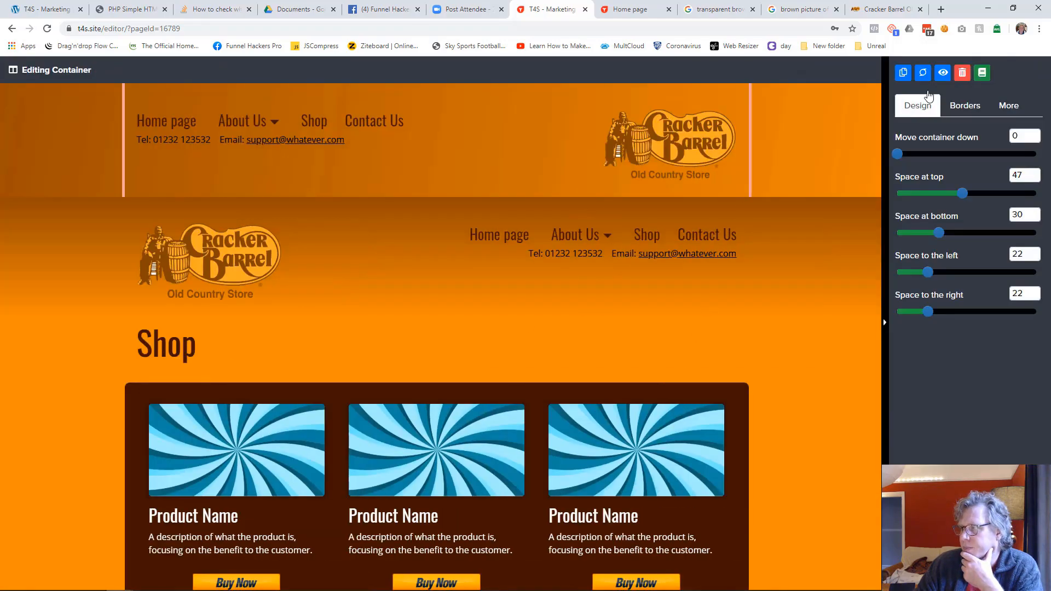
{"action": "left_click", "coordinate": [961, 73]}
{"action": "left_click", "coordinate": [610, 375]}
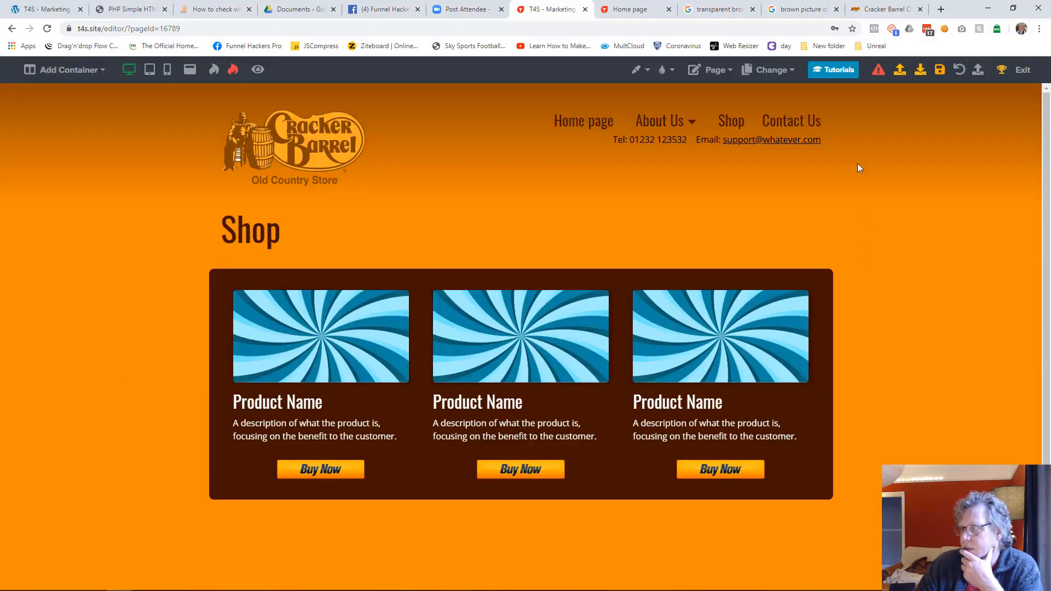
{"action": "left_click", "coordinate": [937, 68]}
Step: Switch to the About Us page and insert the library content "Website Header 2" below its existing header
{"action": "left_click", "coordinate": [782, 73]}
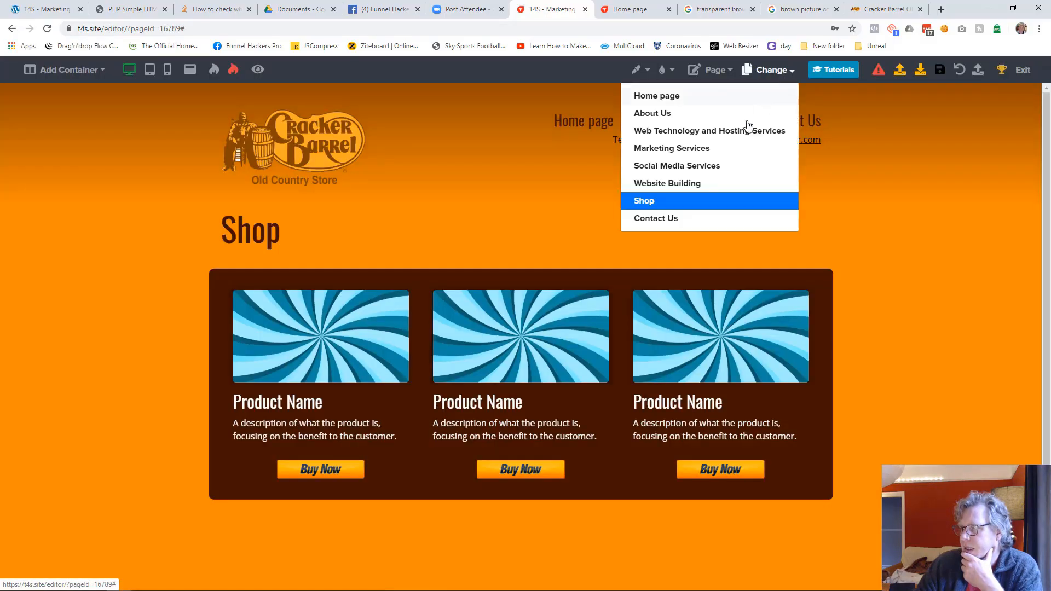
{"action": "left_click", "coordinate": [682, 121]}
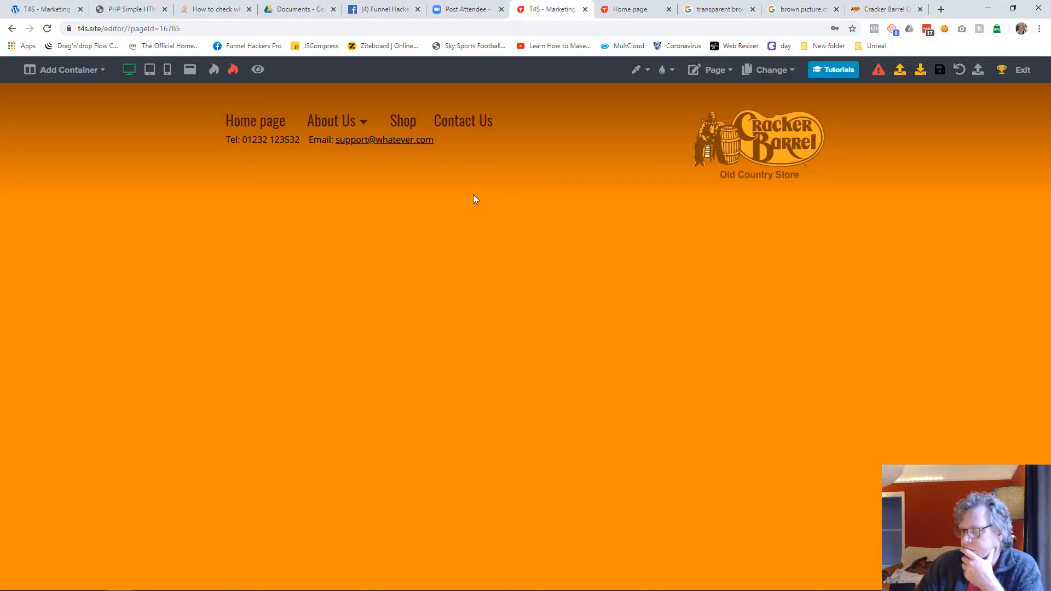
{"action": "left_click", "coordinate": [458, 181]}
{"action": "scroll", "coordinate": [962, 443], "scroll_direction": "down", "scroll_amount": 5}
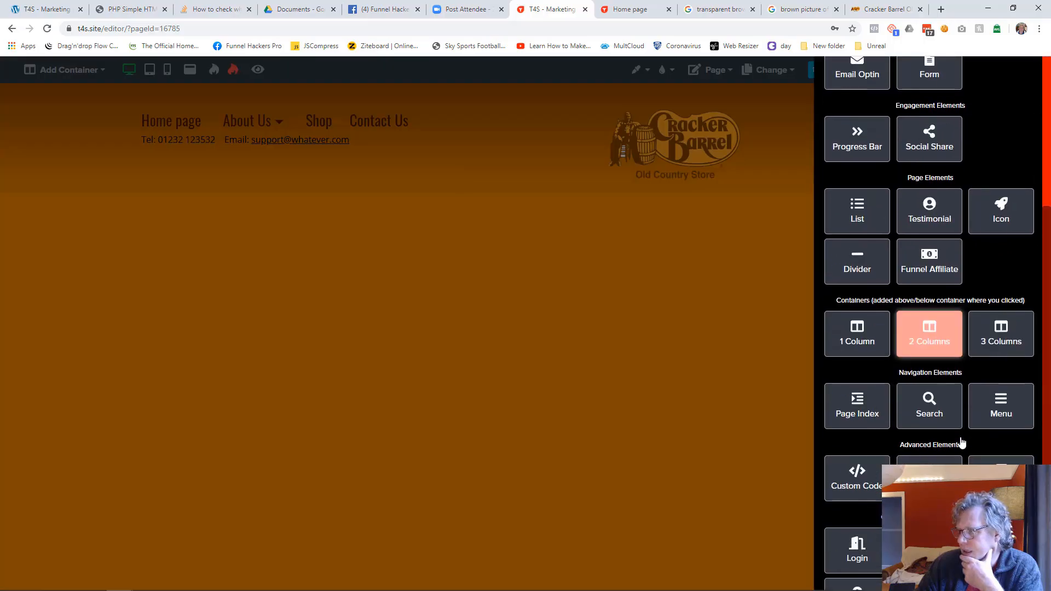
{"action": "left_click", "coordinate": [1001, 459]}
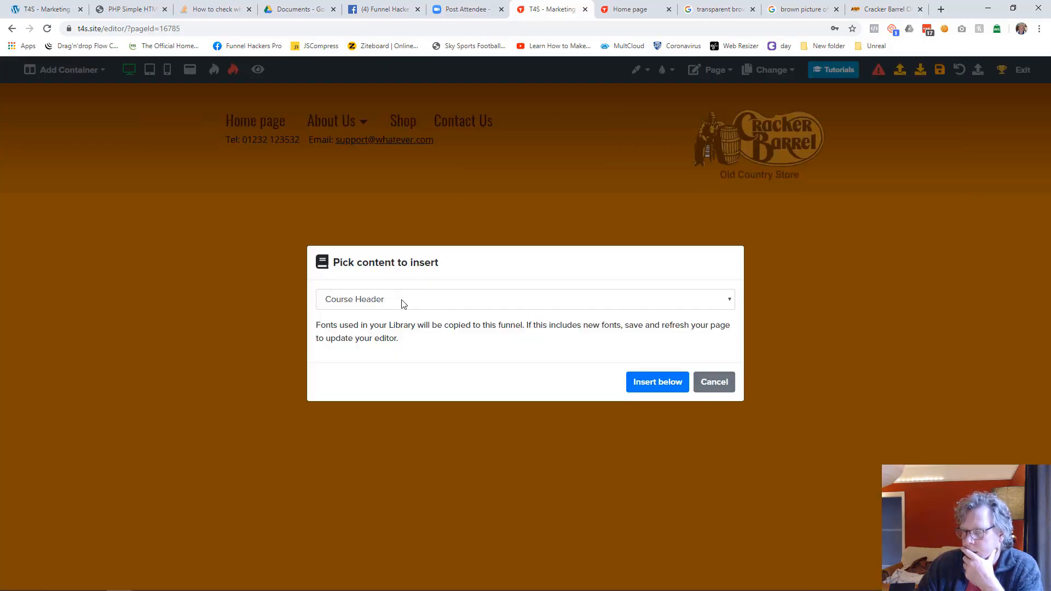
{"action": "left_click", "coordinate": [403, 303]}
{"action": "left_click", "coordinate": [388, 507]}
{"action": "left_click", "coordinate": [665, 381]}
Step: Delete the About Us page's old header container above the inserted one and save the page
{"action": "left_click", "coordinate": [815, 119]}
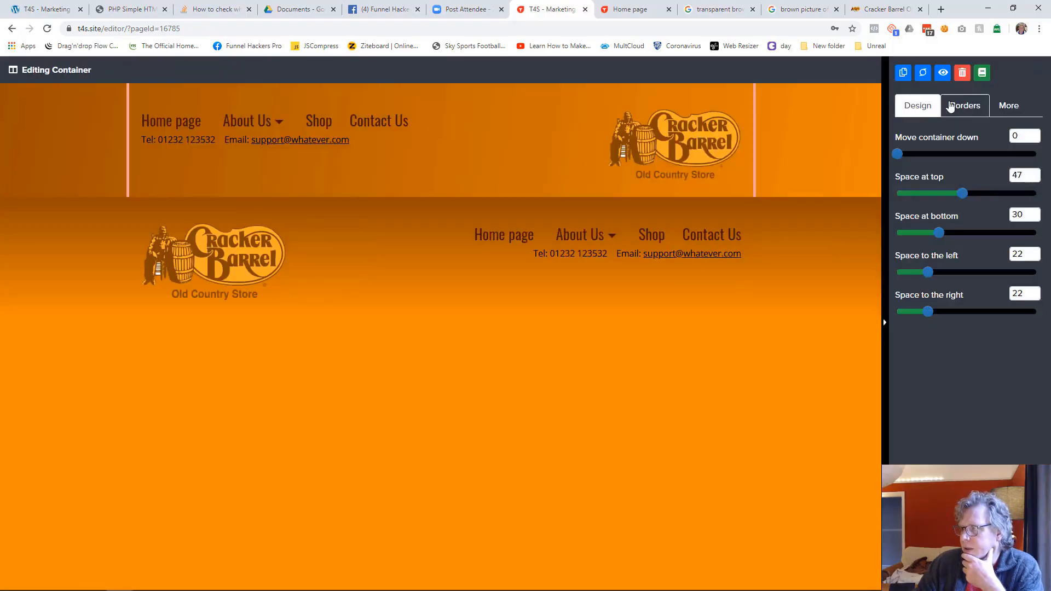
{"action": "left_click", "coordinate": [962, 73]}
{"action": "left_click", "coordinate": [607, 371]}
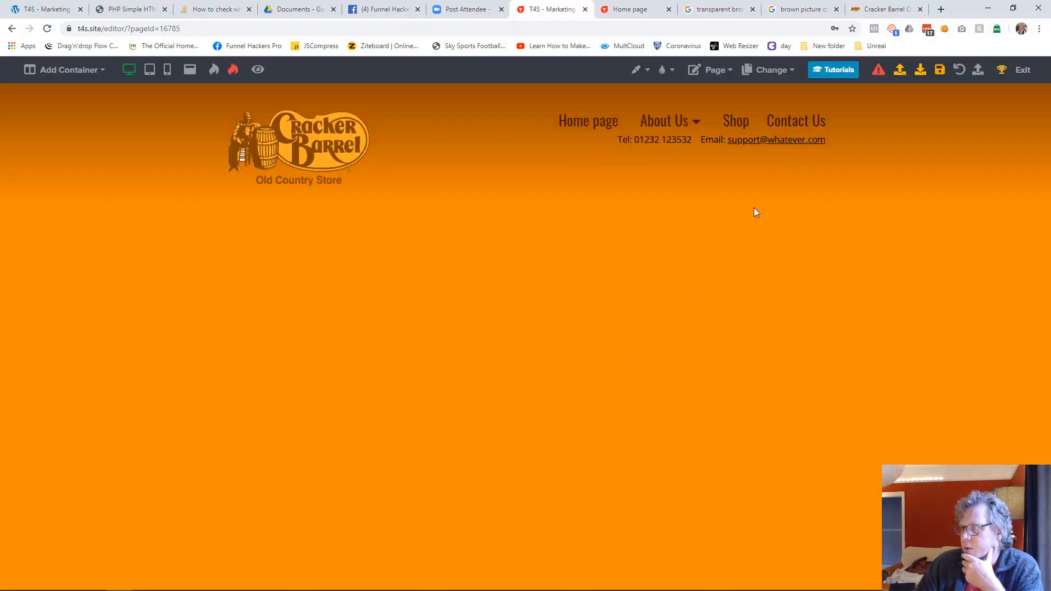
{"action": "left_click", "coordinate": [939, 70]}
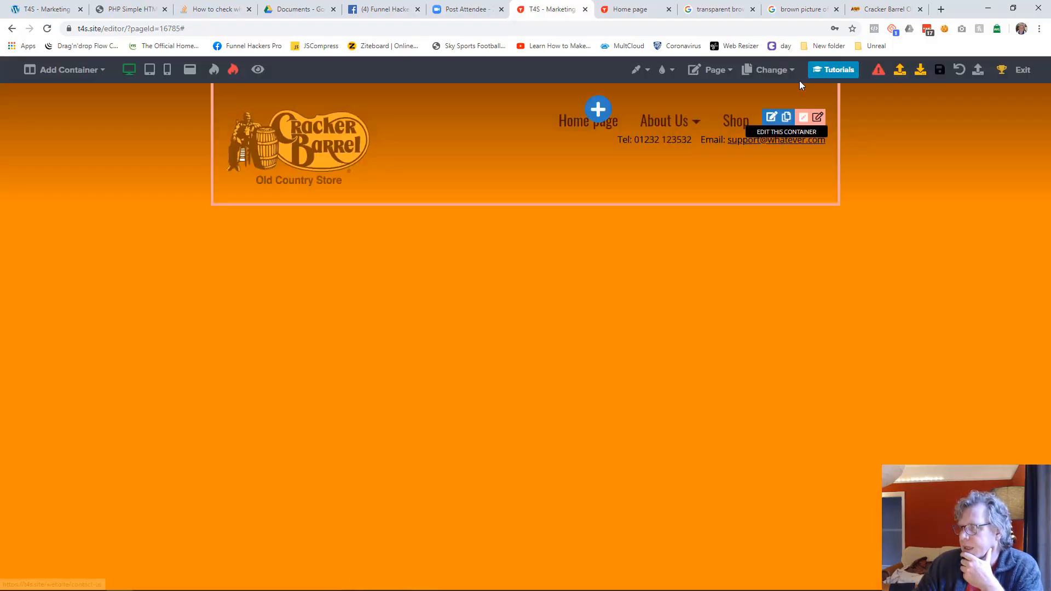
Step: Switch to the Contact Us page and examine its layout in tablet view and phone view
{"action": "left_click", "coordinate": [785, 67]}
{"action": "left_click", "coordinate": [677, 220]}
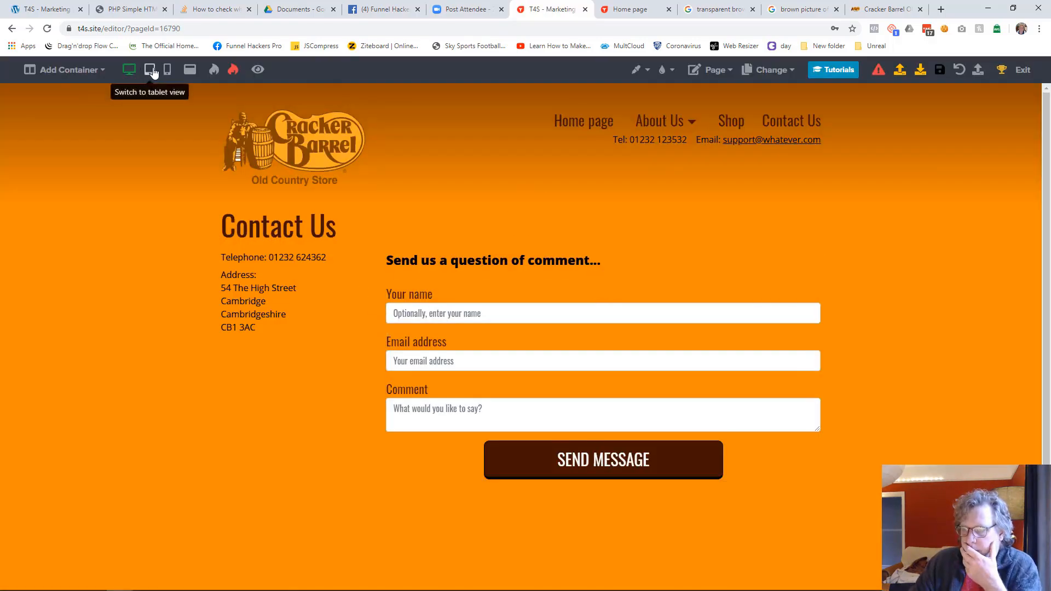
{"action": "left_click", "coordinate": [149, 70]}
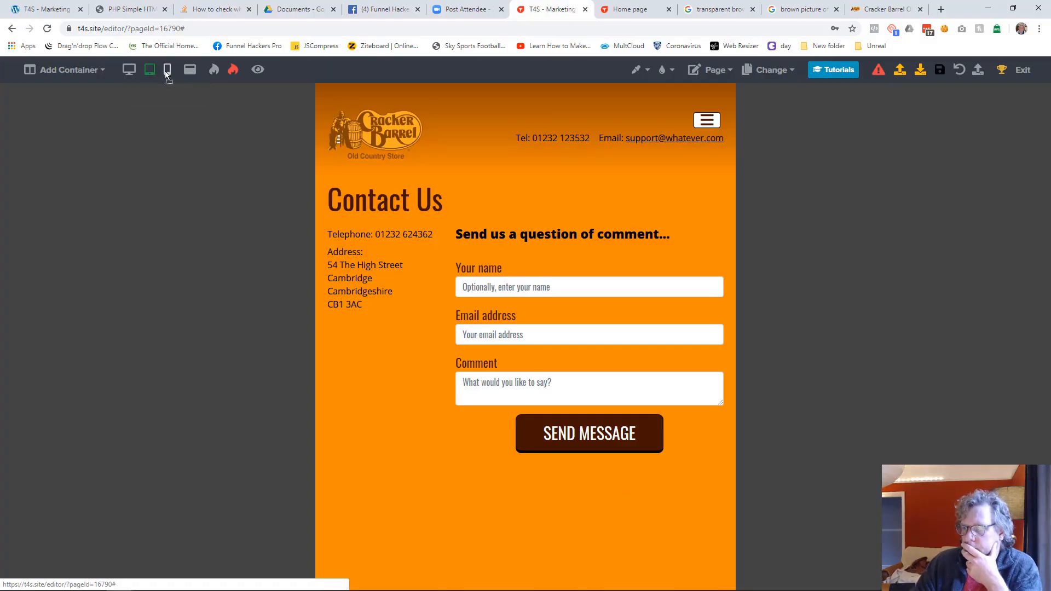
{"action": "left_click", "coordinate": [168, 69]}
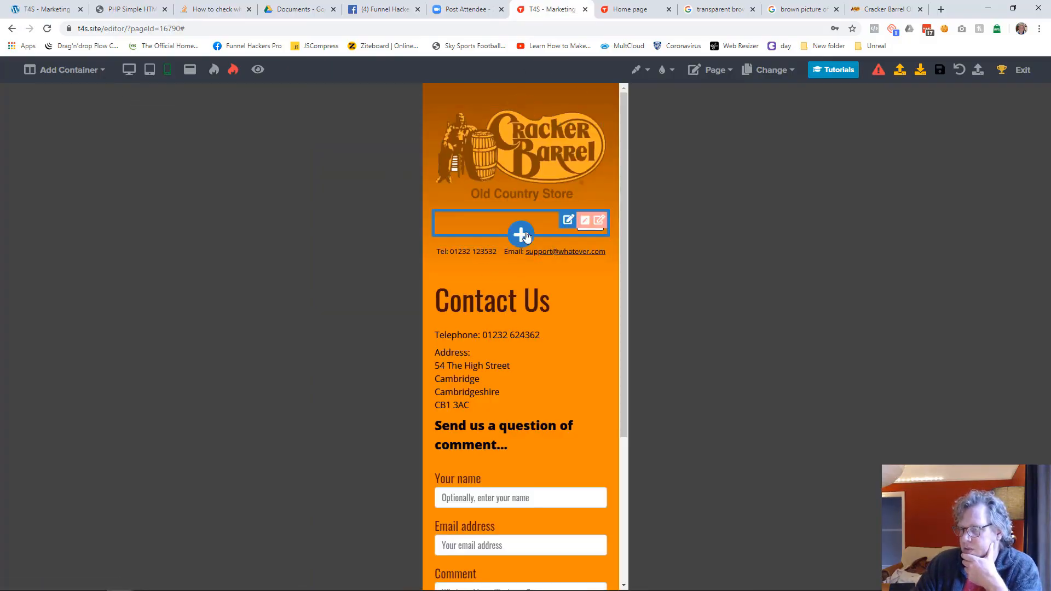
{"action": "scroll", "coordinate": [544, 242], "scroll_direction": "down", "scroll_amount": 1}
{"action": "scroll", "coordinate": [544, 242], "scroll_direction": "down", "scroll_amount": 2}
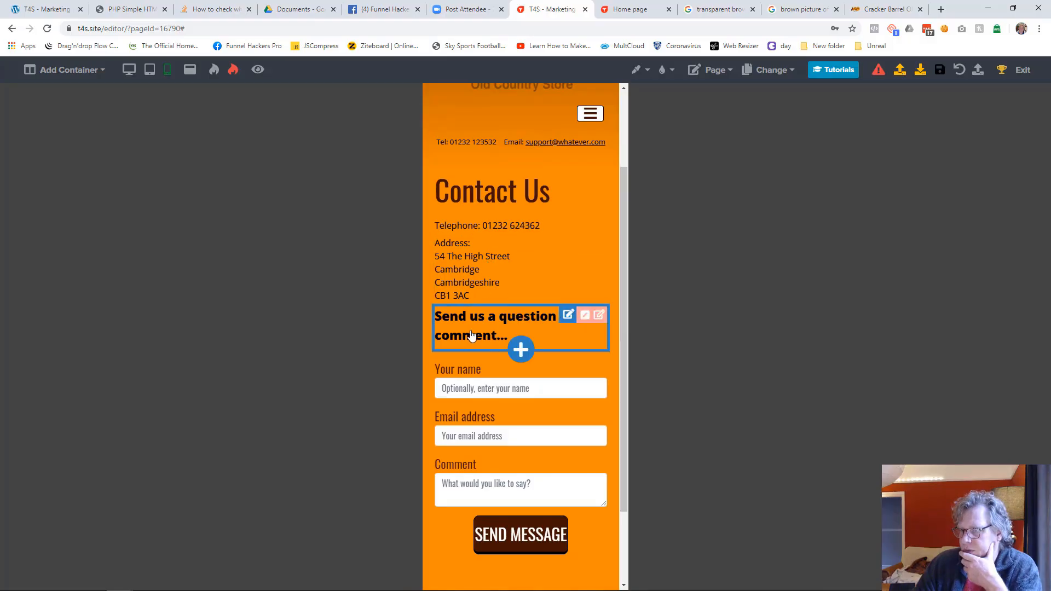
{"action": "scroll", "coordinate": [468, 340], "scroll_direction": "down", "scroll_amount": 3}
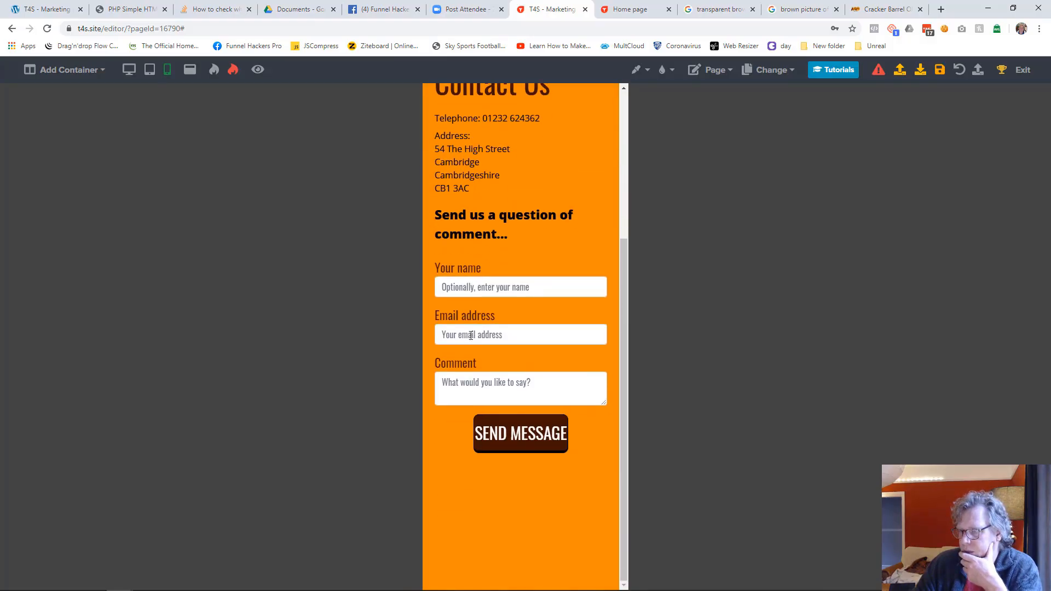
Step: Set the Send Message button's width to 100% in the Contact Us page's phone view
{"action": "left_click", "coordinate": [545, 438]}
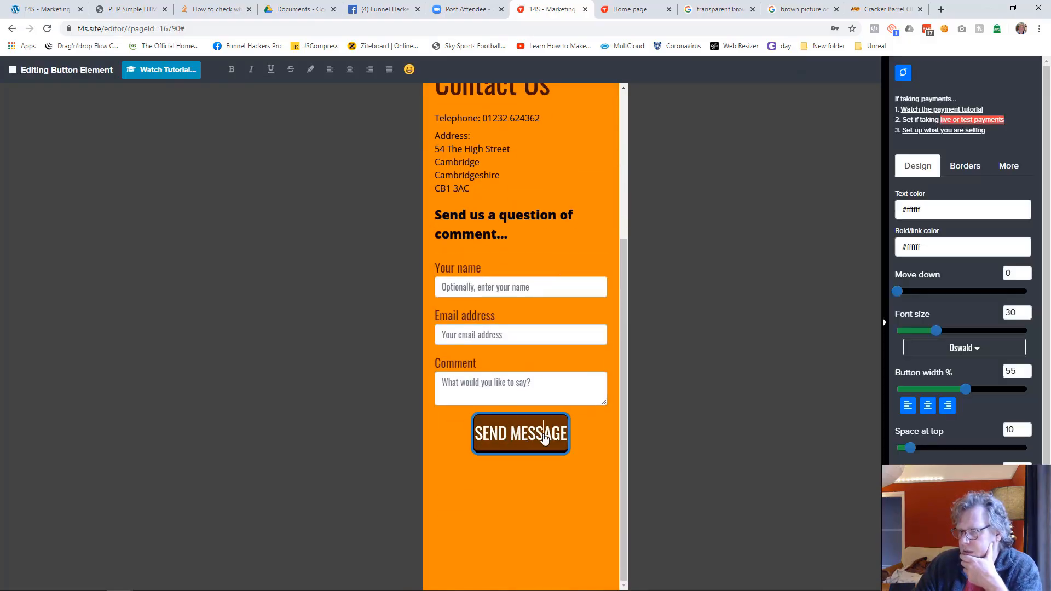
{"action": "left_click_drag", "start_coordinate": [965, 393], "coordinate": [1034, 394]}
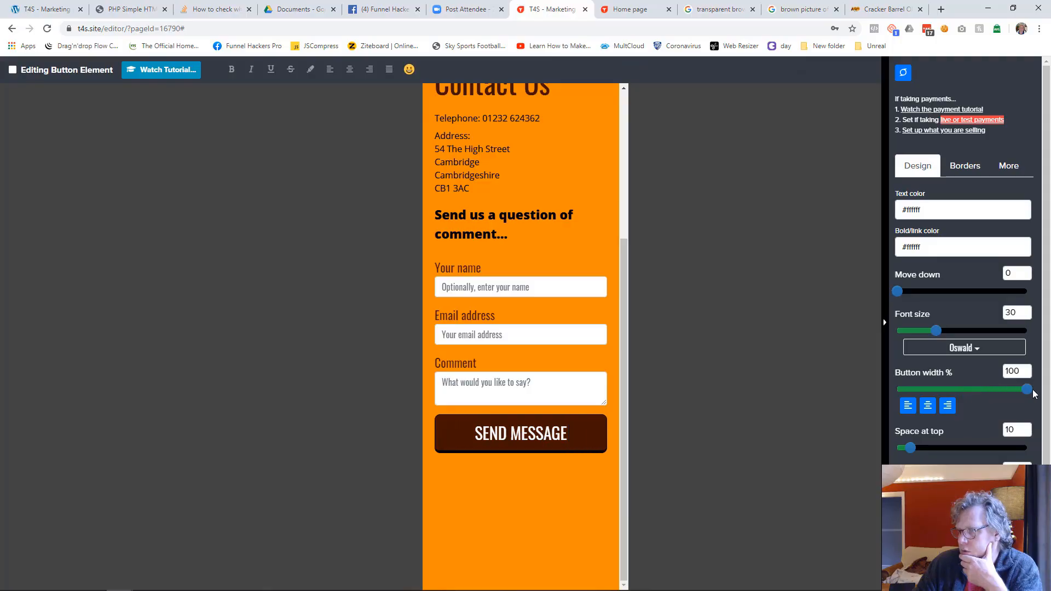
{"action": "left_click", "coordinate": [758, 364]}
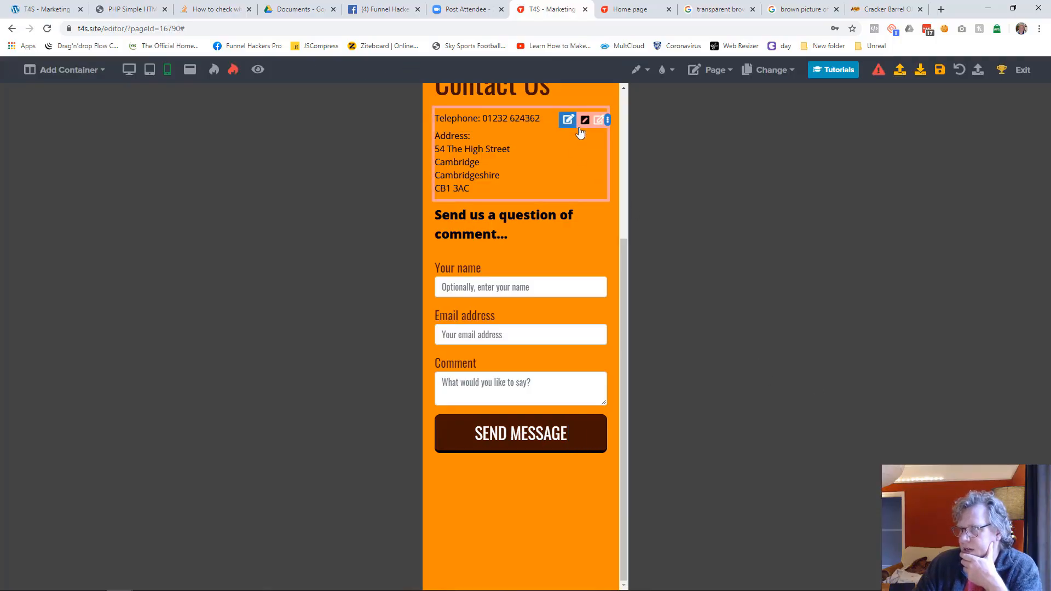
Step: Increase the phone-view spacing above the telephone line, the address block and the "Send us a question of comment..." subheading
{"action": "left_click", "coordinate": [584, 121]}
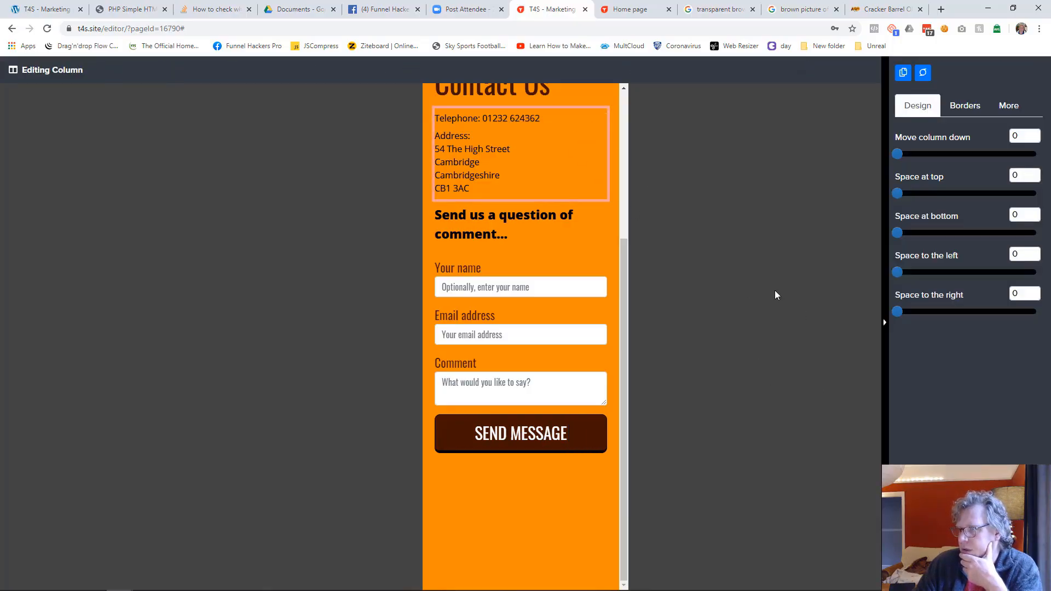
{"action": "left_click", "coordinate": [774, 290]}
{"action": "scroll", "coordinate": [612, 249], "scroll_direction": "up", "scroll_amount": 4}
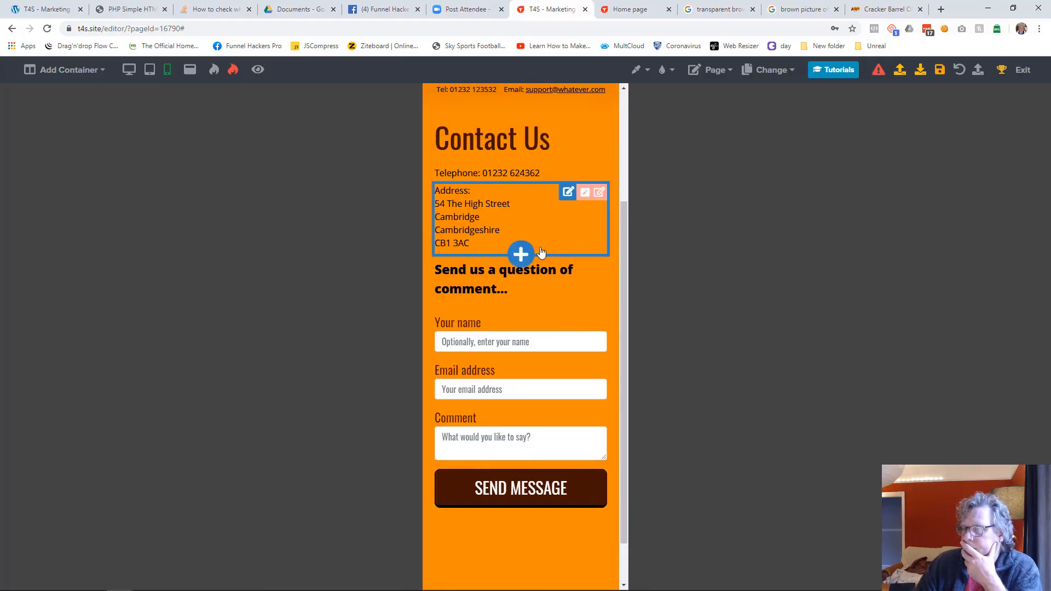
{"action": "left_click_drag", "start_coordinate": [455, 339], "coordinate": [457, 376]}
{"action": "left_click_drag", "start_coordinate": [455, 447], "coordinate": [457, 456]}
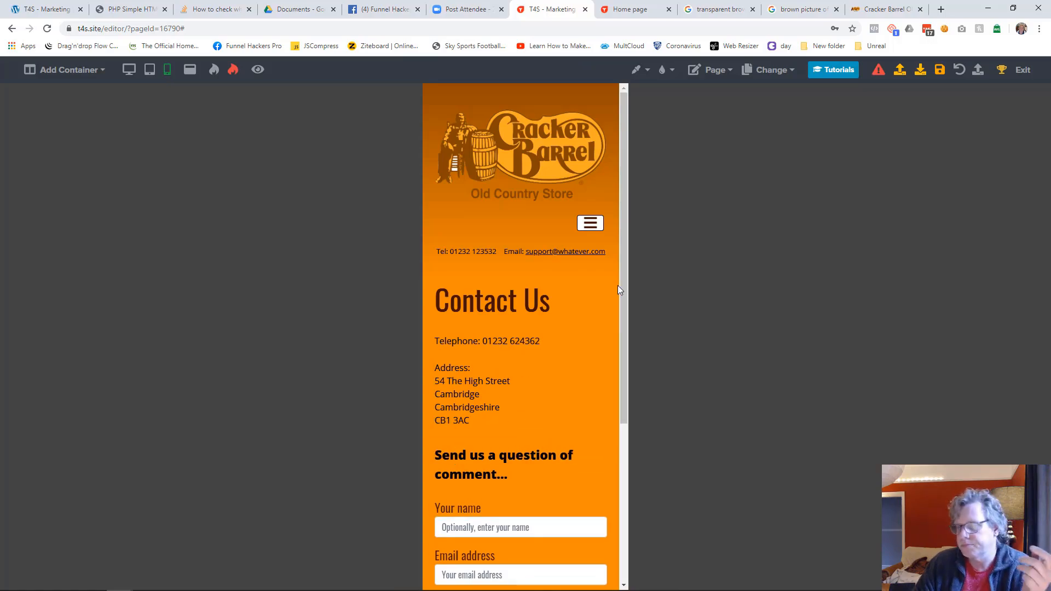
Step: Check the Contact Us page in tablet view, return to desktop view and save the page
{"action": "left_click", "coordinate": [152, 72]}
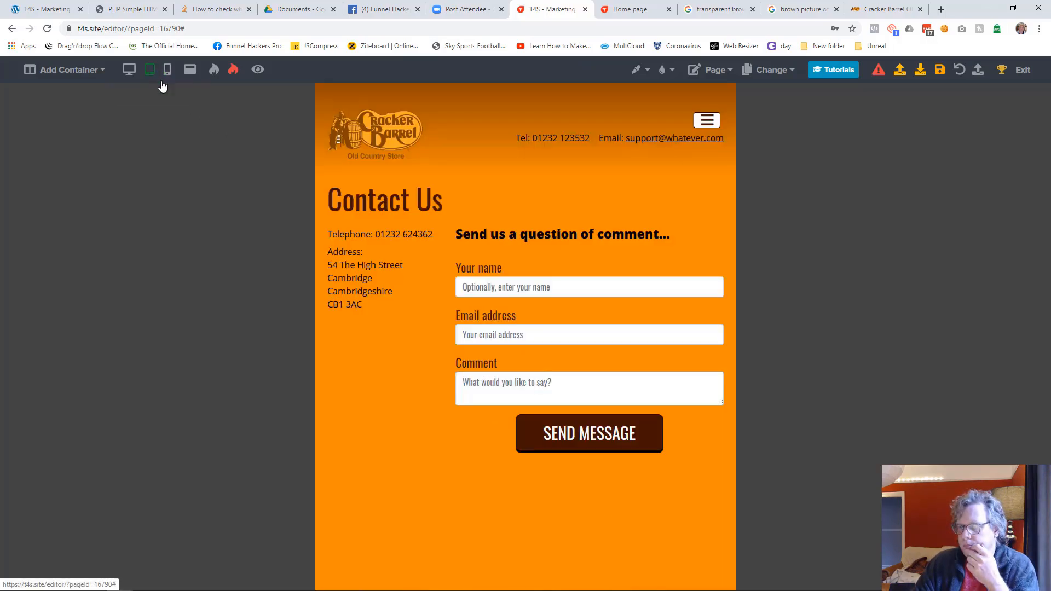
{"action": "left_click", "coordinate": [129, 69]}
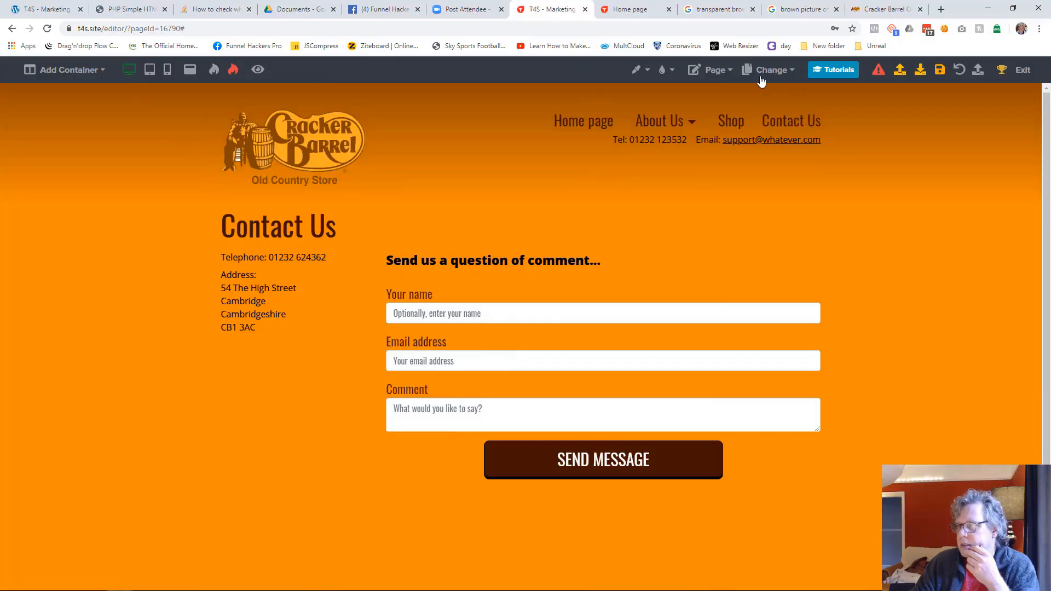
{"action": "left_click", "coordinate": [939, 69]}
Step: Switch to the Web Technology and Hosting Services page and insert Website Header 2 from the library below its existing header
{"action": "left_click", "coordinate": [769, 70]}
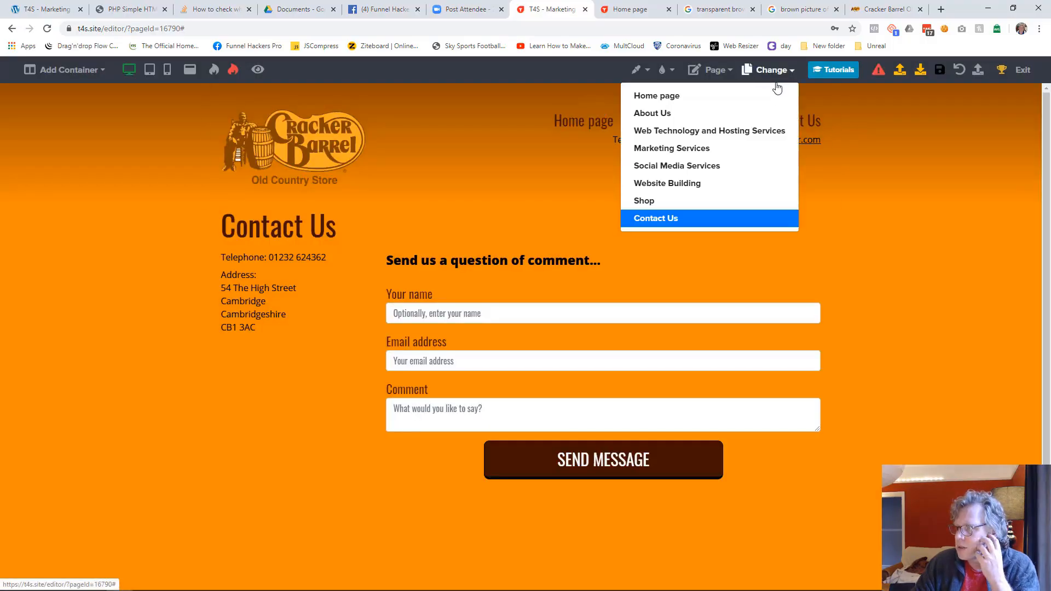
{"action": "left_click", "coordinate": [695, 134]}
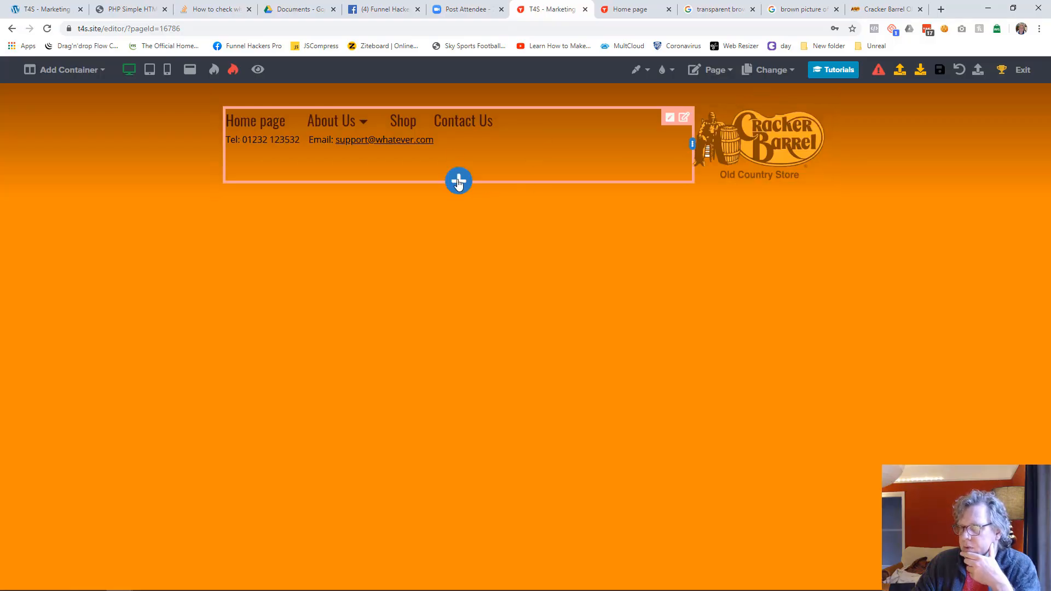
{"action": "left_click", "coordinate": [459, 183]}
{"action": "scroll", "coordinate": [903, 399], "scroll_direction": "down", "scroll_amount": 5}
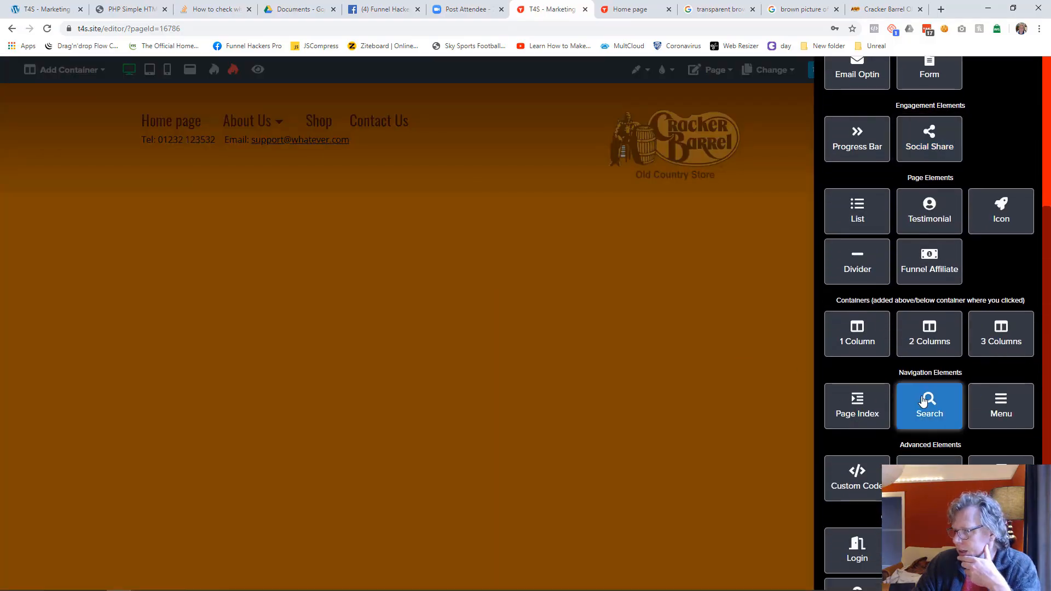
{"action": "scroll", "coordinate": [923, 401], "scroll_direction": "down", "scroll_amount": 3}
{"action": "left_click", "coordinate": [996, 323]}
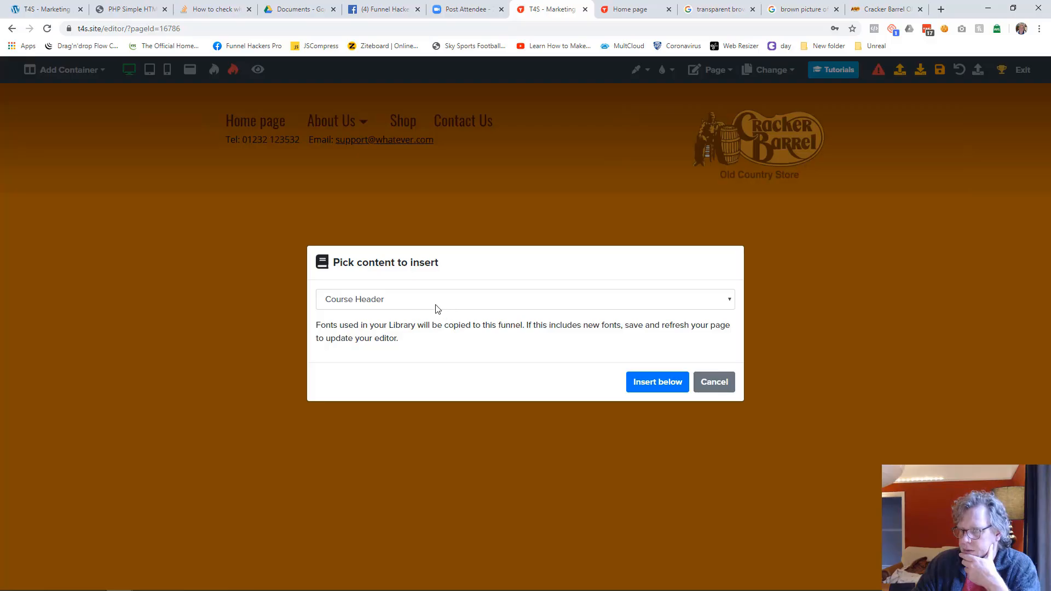
{"action": "left_click", "coordinate": [437, 307]}
{"action": "left_click", "coordinate": [418, 511]}
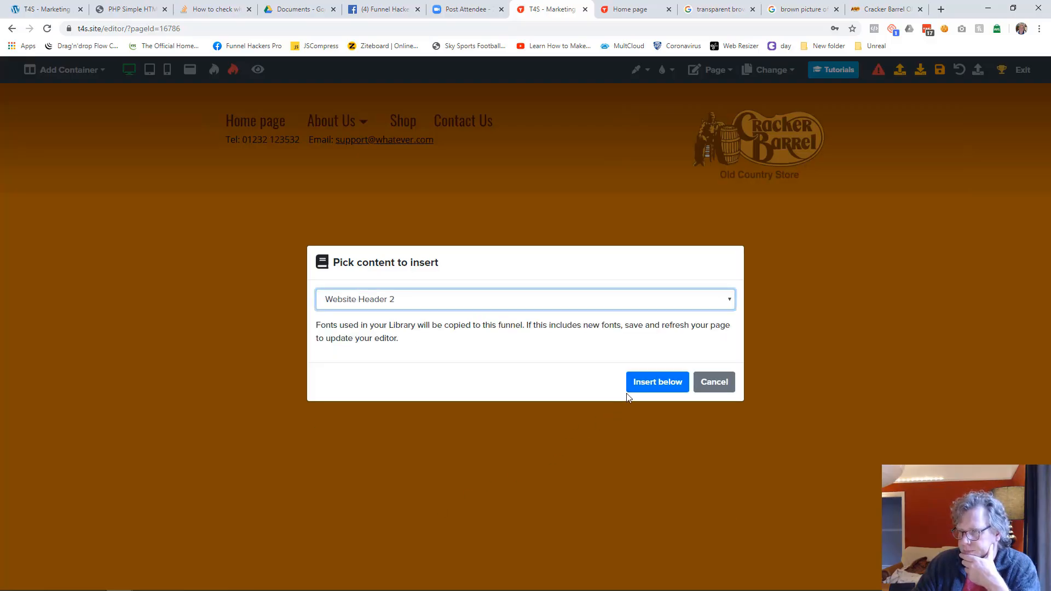
{"action": "left_click", "coordinate": [641, 383]}
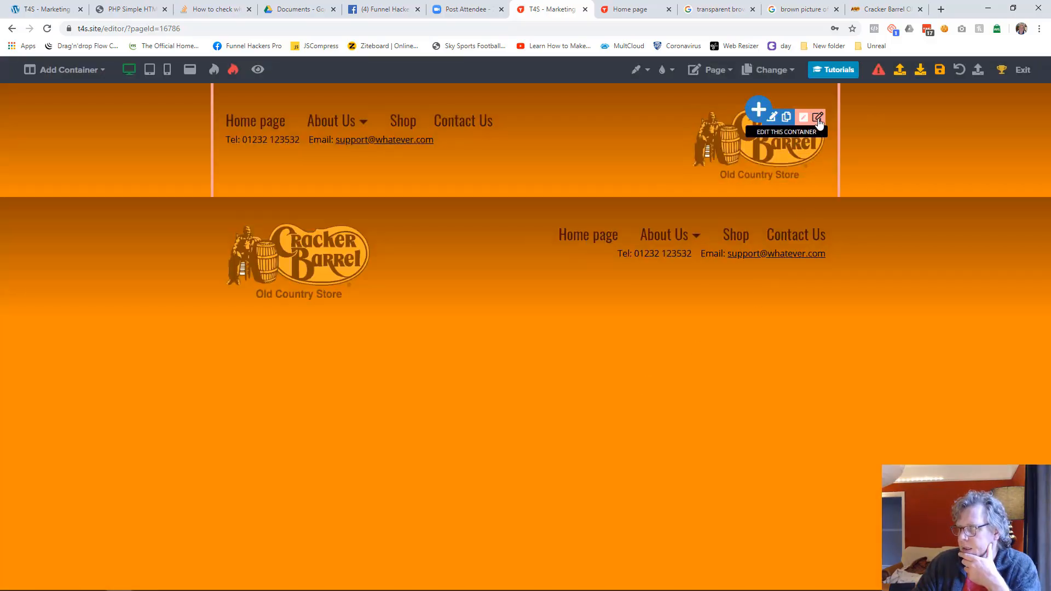
Step: Delete the old header container with the logo on the right from the Web Technology and Hosting Services page and save the page
{"action": "left_click", "coordinate": [818, 117]}
{"action": "left_click", "coordinate": [962, 72]}
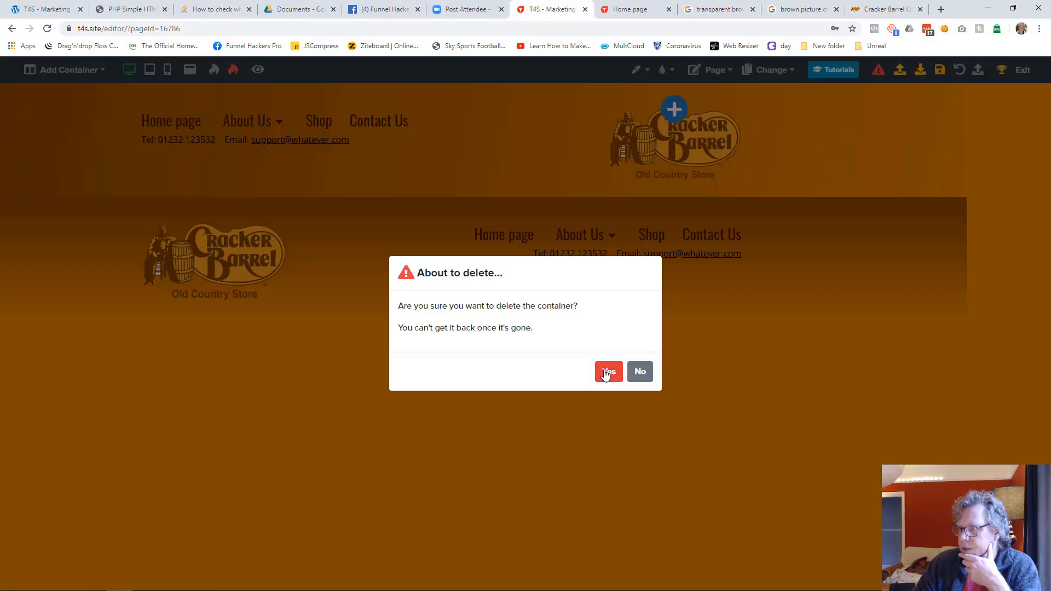
{"action": "left_click", "coordinate": [605, 373]}
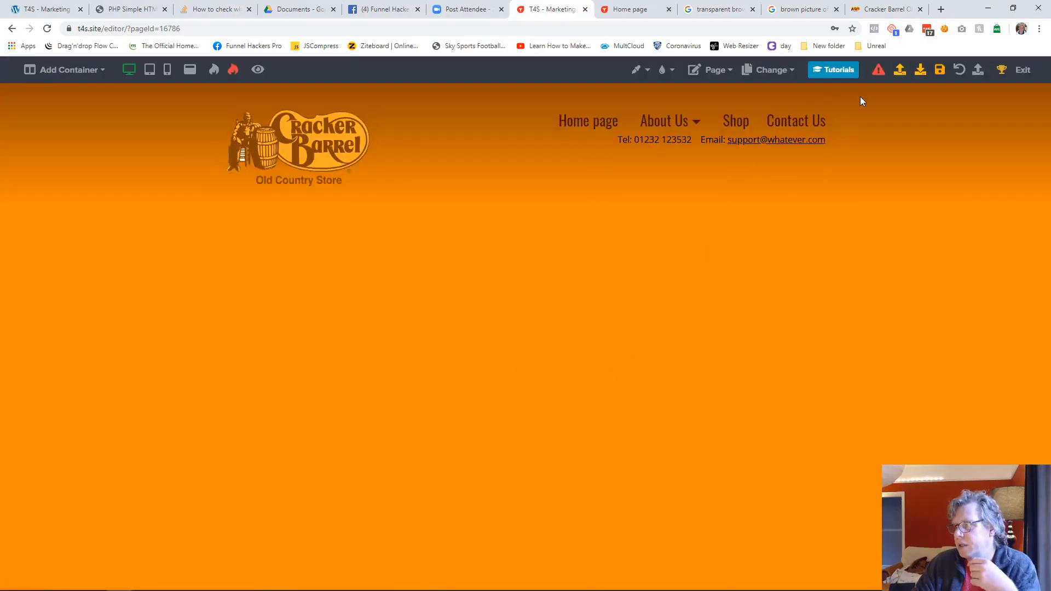
{"action": "left_click", "coordinate": [939, 77]}
Step: Switch to the Marketing Services page and insert the library's Website Header 2 below its existing header
{"action": "left_click", "coordinate": [767, 71]}
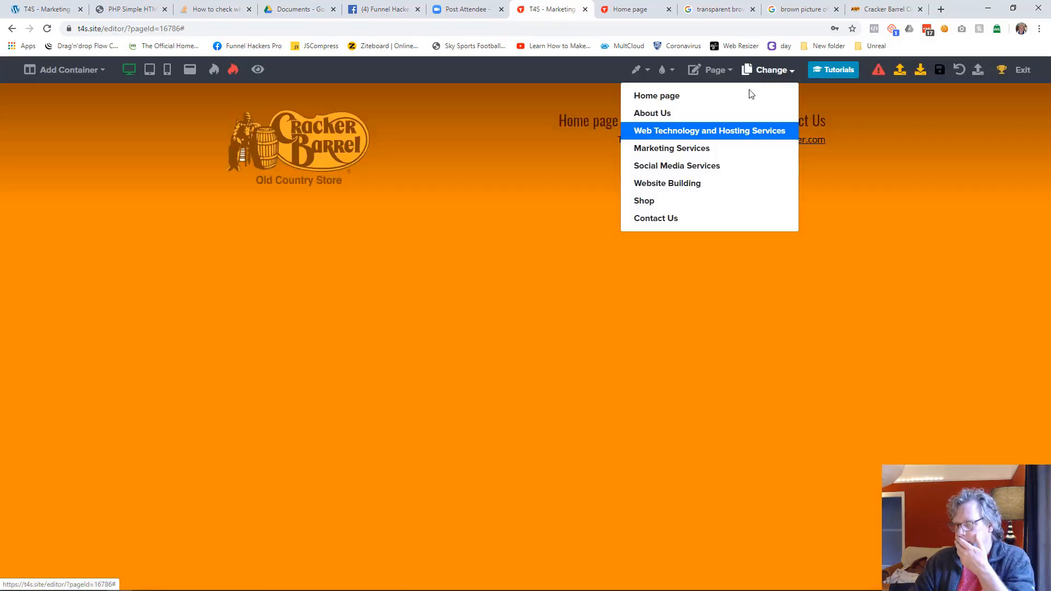
{"action": "left_click", "coordinate": [655, 149]}
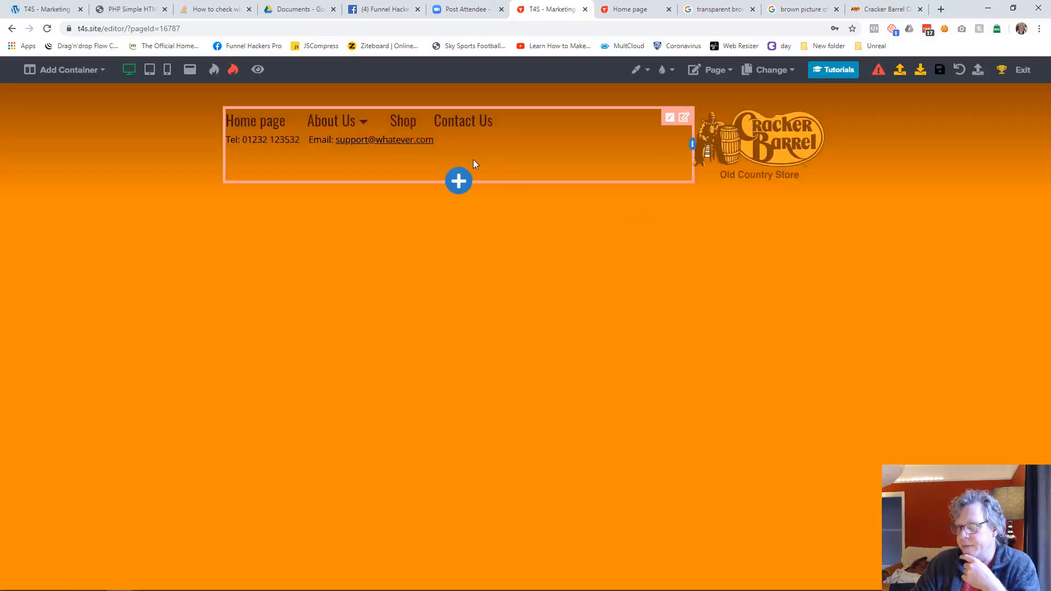
{"action": "left_click", "coordinate": [458, 182]}
{"action": "scroll", "coordinate": [931, 380], "scroll_direction": "down", "scroll_amount": 5}
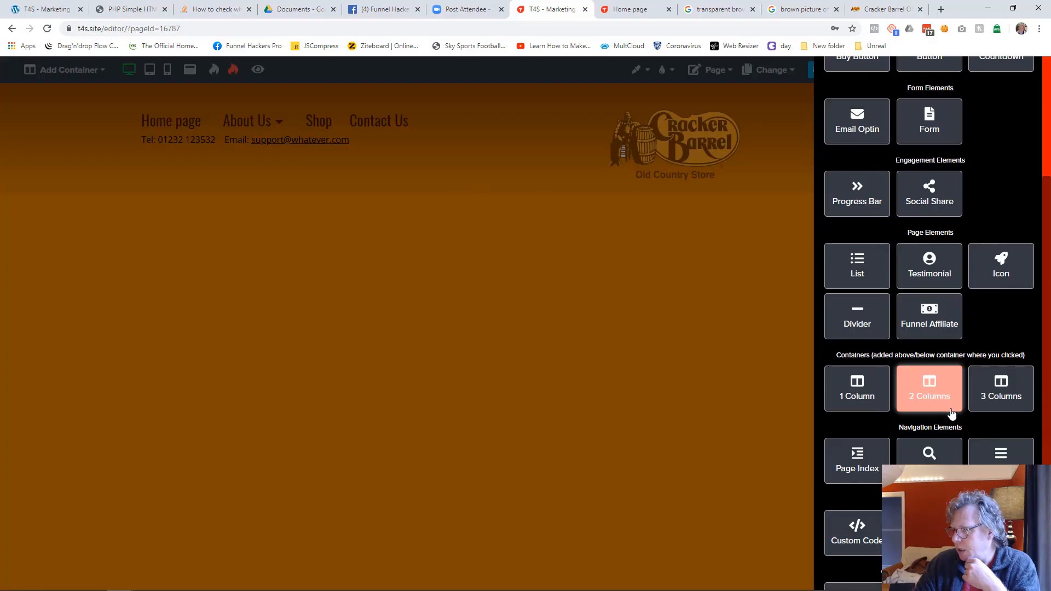
{"action": "left_click", "coordinate": [1001, 449]}
{"action": "left_click", "coordinate": [420, 303]}
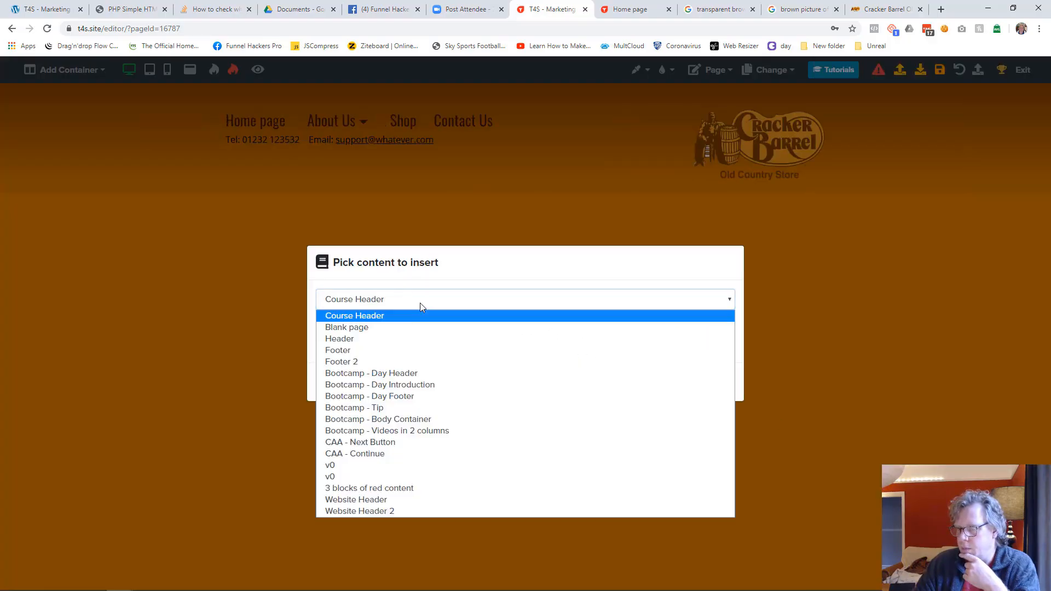
{"action": "left_click", "coordinate": [400, 506]}
{"action": "left_click", "coordinate": [643, 385]}
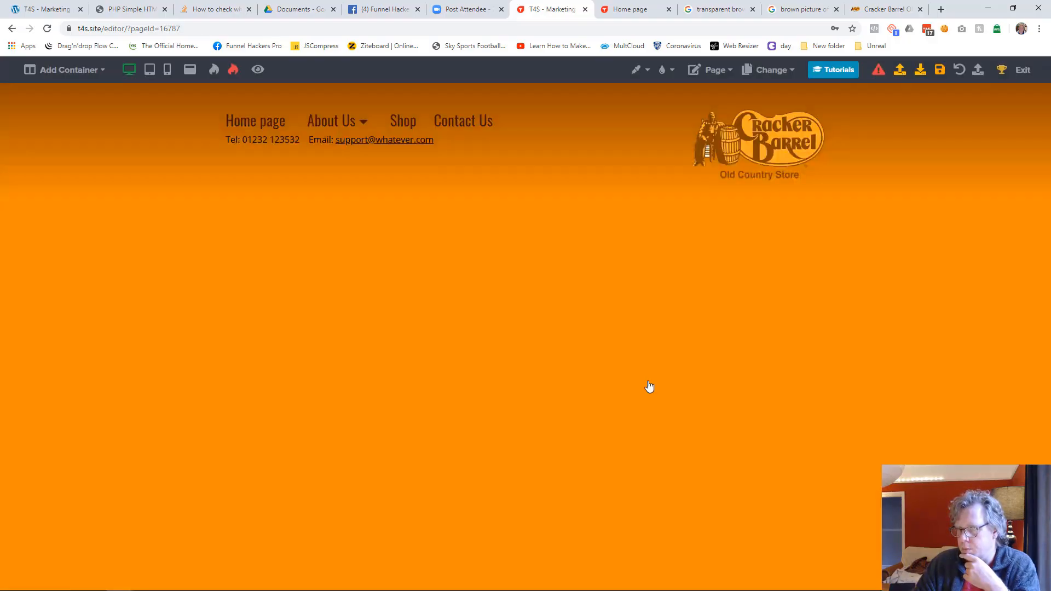
Step: Delete the original header container above the inserted one on the Marketing Services page and save the page
{"action": "left_click", "coordinate": [817, 117]}
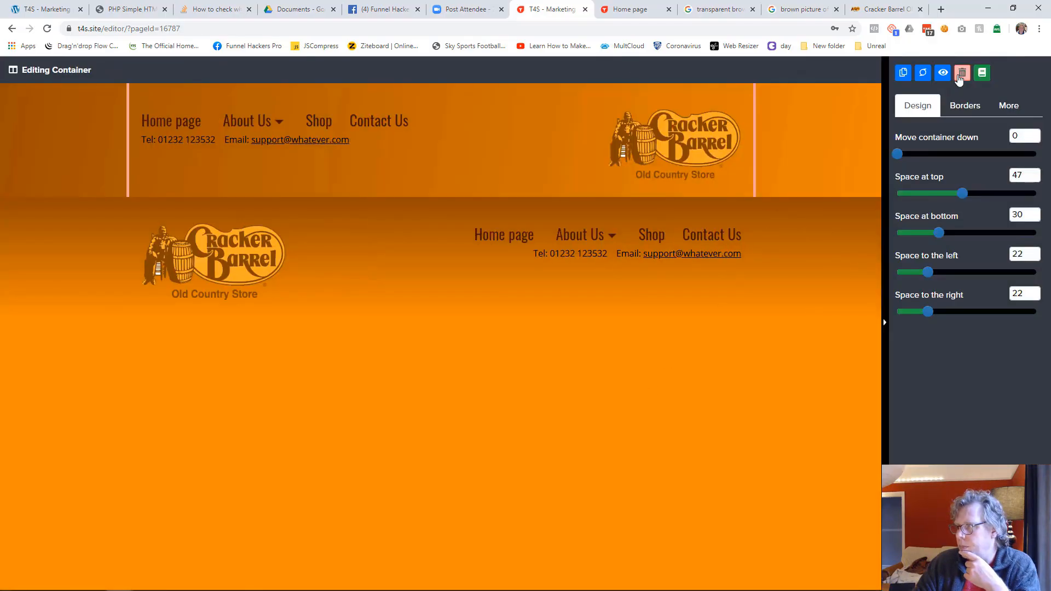
{"action": "left_click", "coordinate": [961, 73]}
{"action": "left_click", "coordinate": [609, 373]}
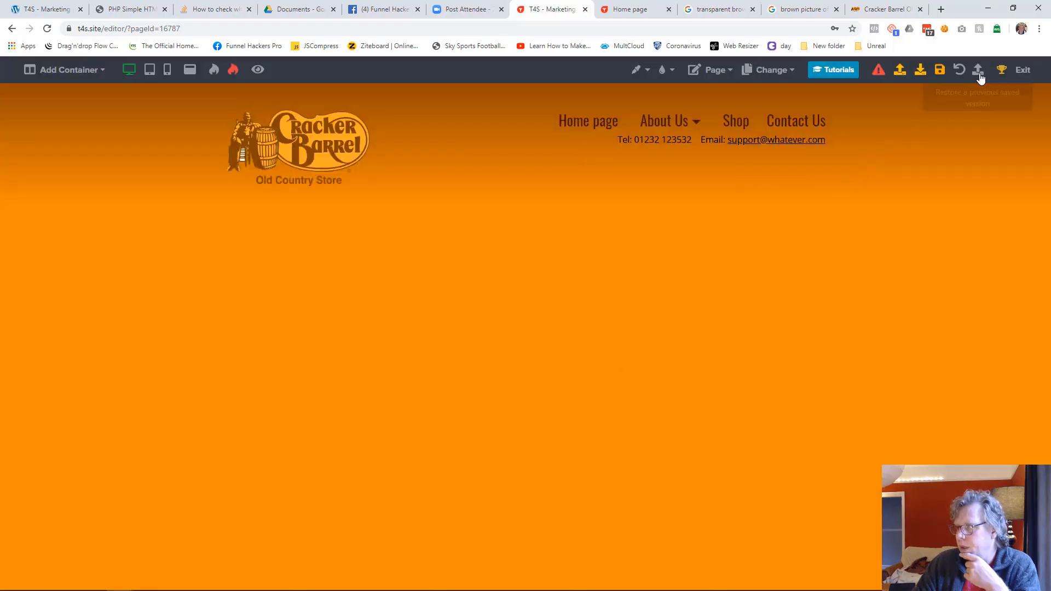
{"action": "left_click", "coordinate": [939, 69]}
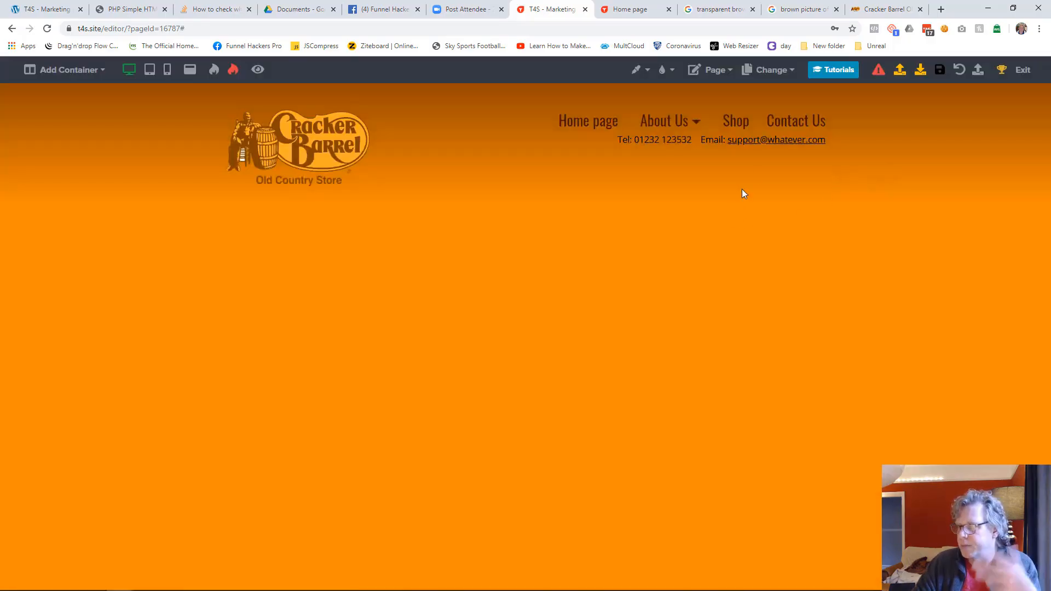
Step: Switch to the Social Media Services page and insert the library's Website Header 2 below its existing header
{"action": "left_click", "coordinate": [771, 69]}
{"action": "left_click", "coordinate": [693, 175]}
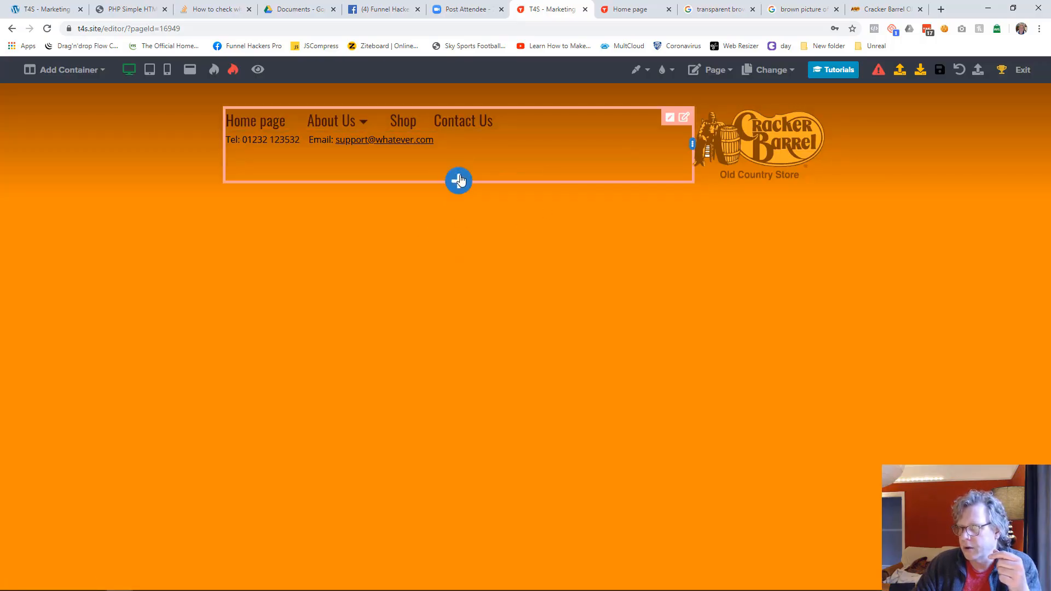
{"action": "left_click", "coordinate": [458, 180]}
{"action": "scroll", "coordinate": [1013, 420], "scroll_direction": "down", "scroll_amount": 8}
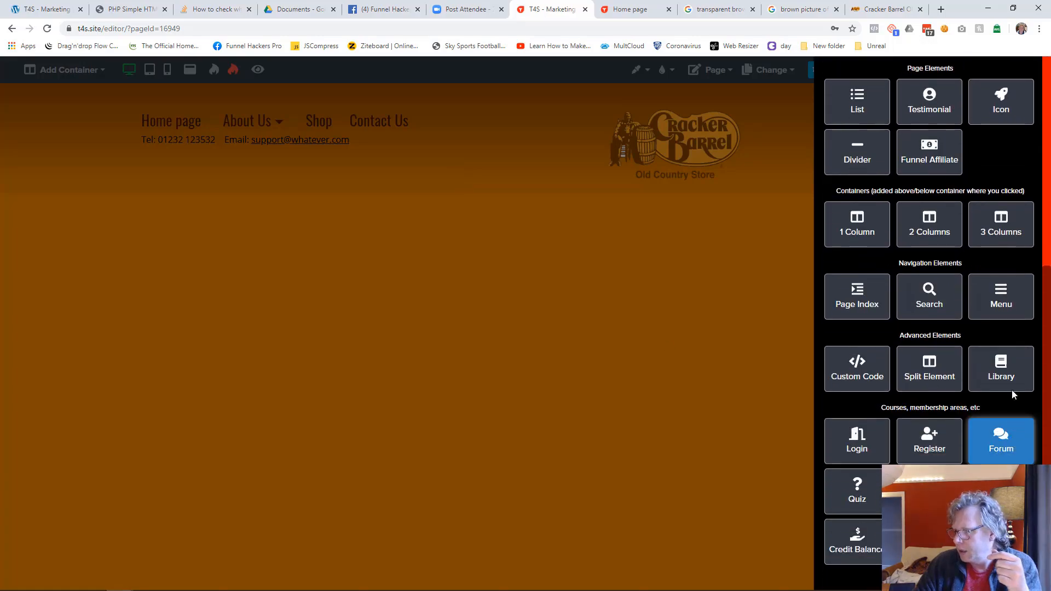
{"action": "left_click", "coordinate": [1001, 368]}
{"action": "left_click", "coordinate": [389, 300]}
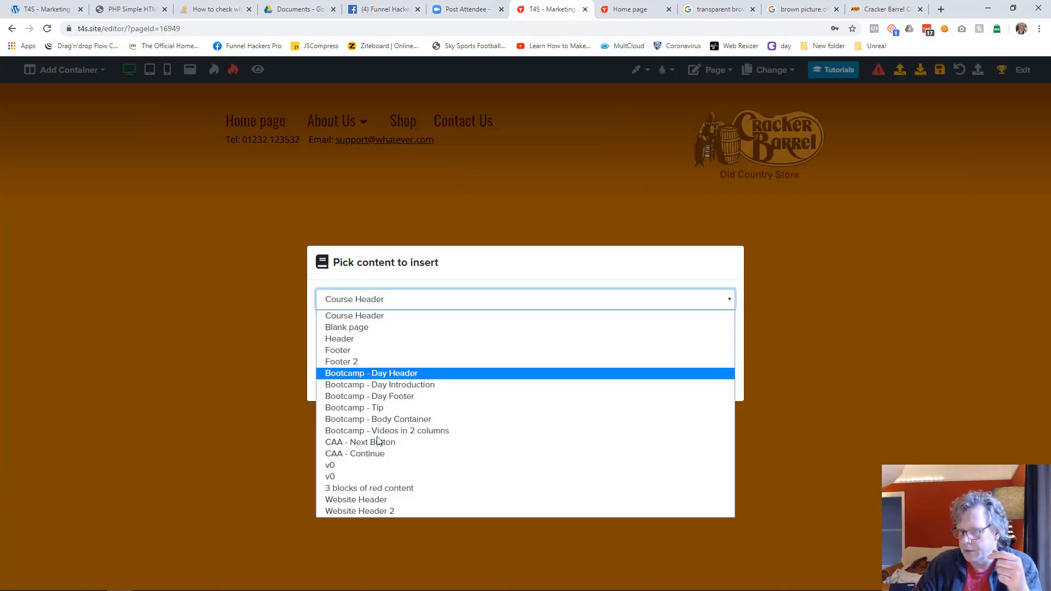
{"action": "left_click", "coordinate": [382, 503]}
{"action": "left_click", "coordinate": [360, 396]}
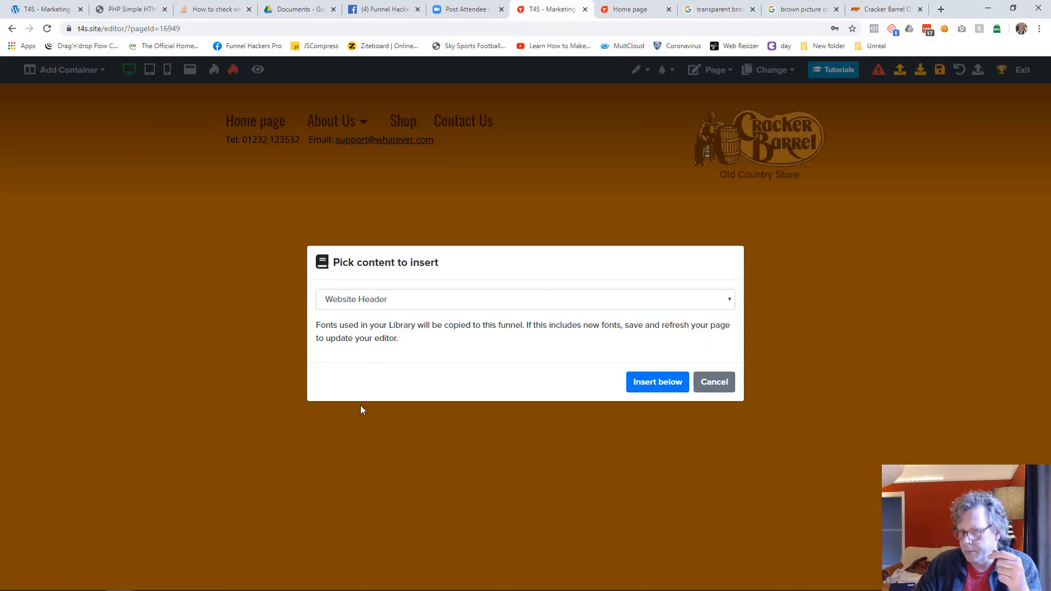
{"action": "left_click", "coordinate": [363, 309]}
{"action": "left_click", "coordinate": [380, 509]}
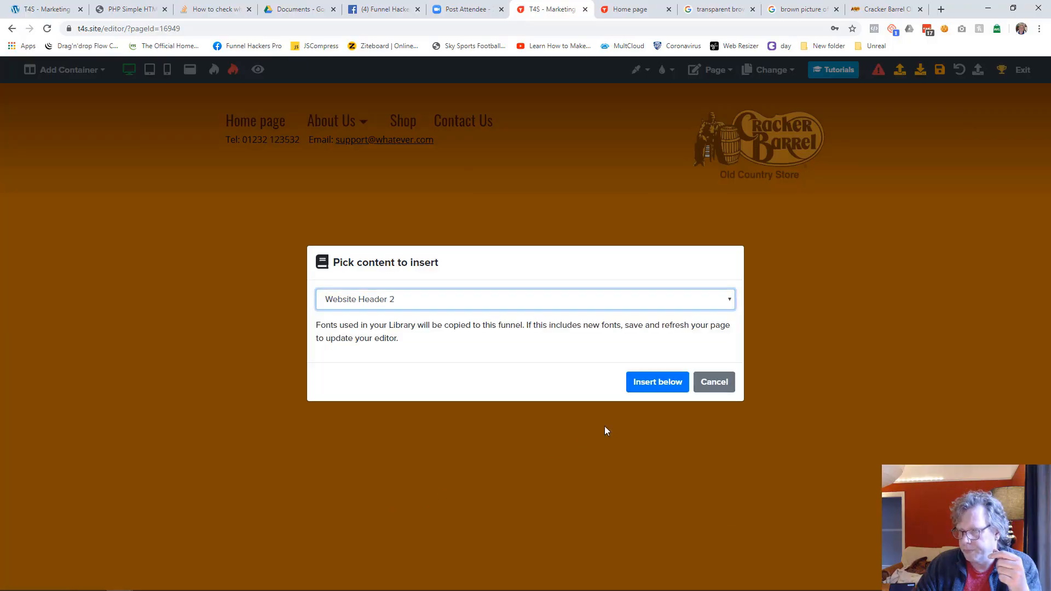
{"action": "left_click", "coordinate": [650, 388]}
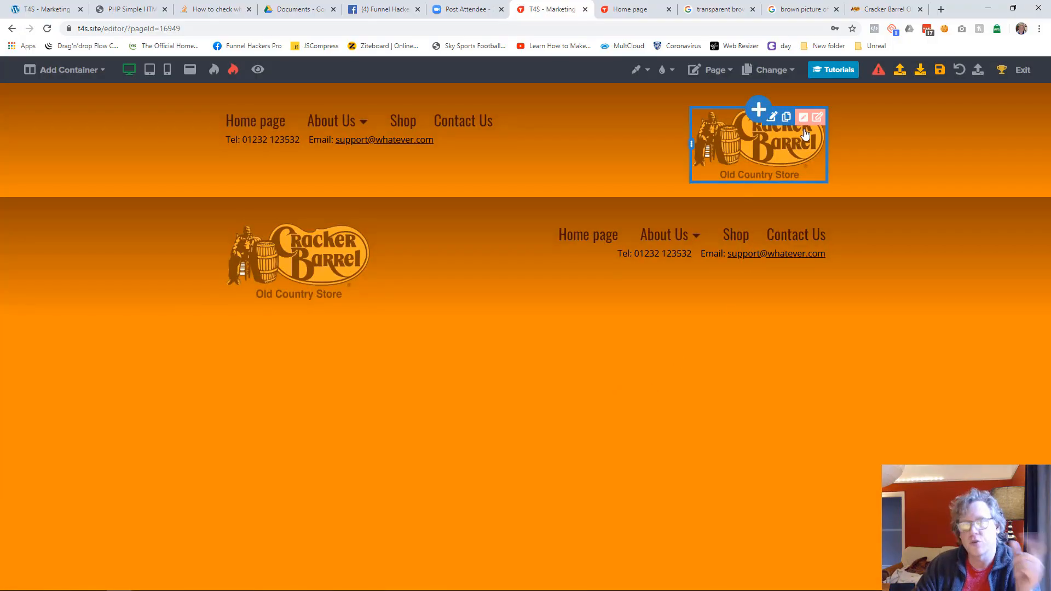
Step: Delete the original header container above the inserted one on the Social Media Services page and save the page
{"action": "left_click", "coordinate": [817, 117]}
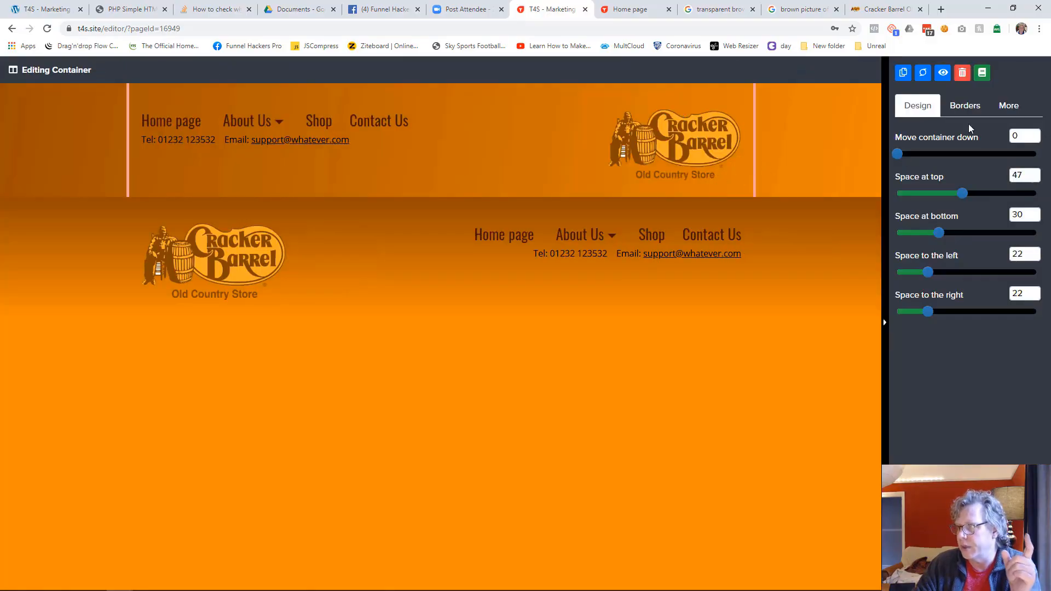
{"action": "left_click", "coordinate": [962, 73]}
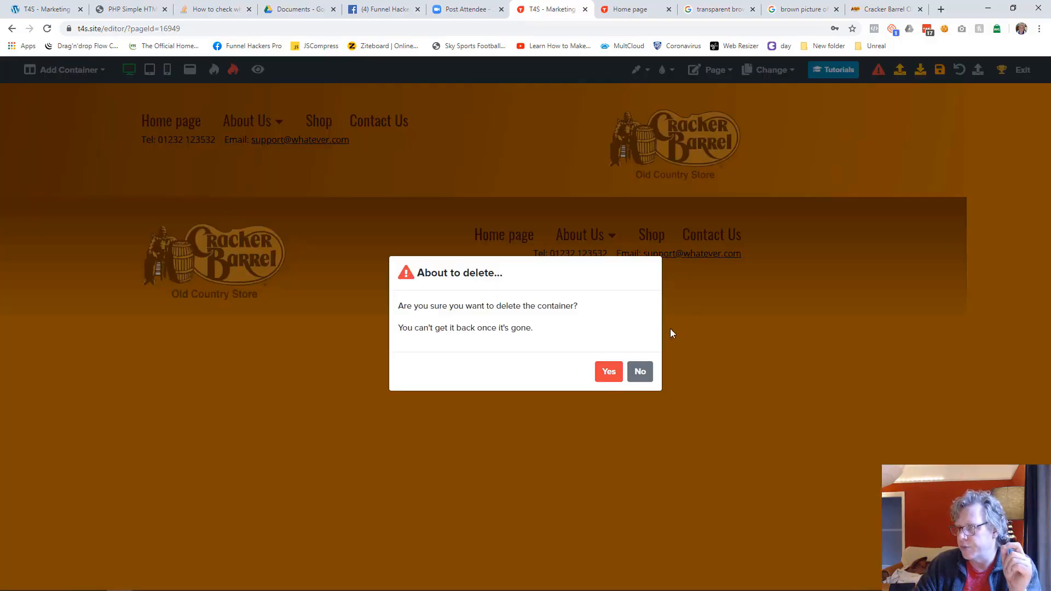
{"action": "left_click", "coordinate": [608, 372]}
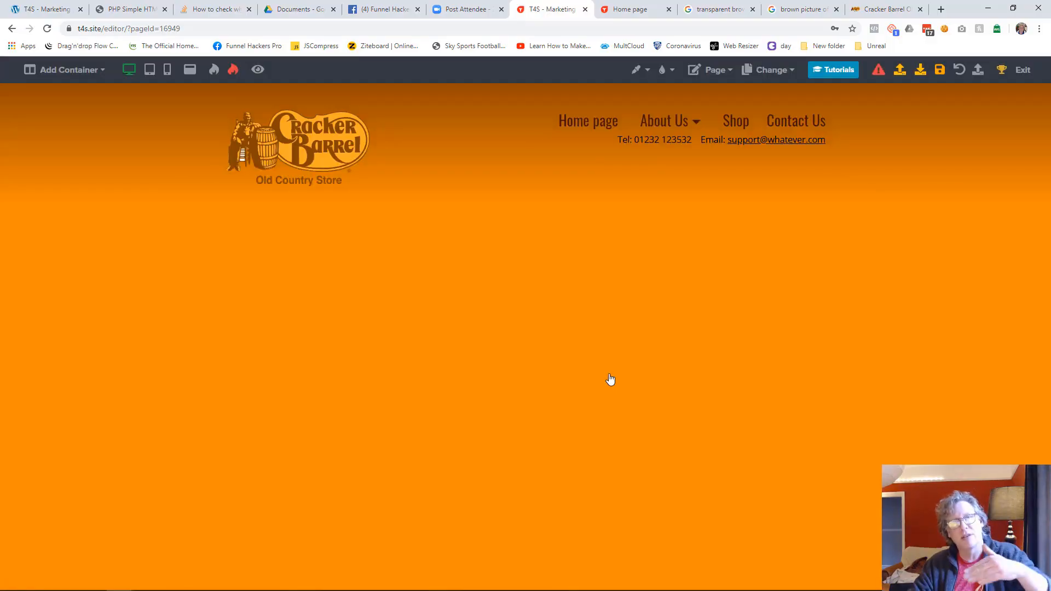
{"action": "left_click", "coordinate": [770, 69]}
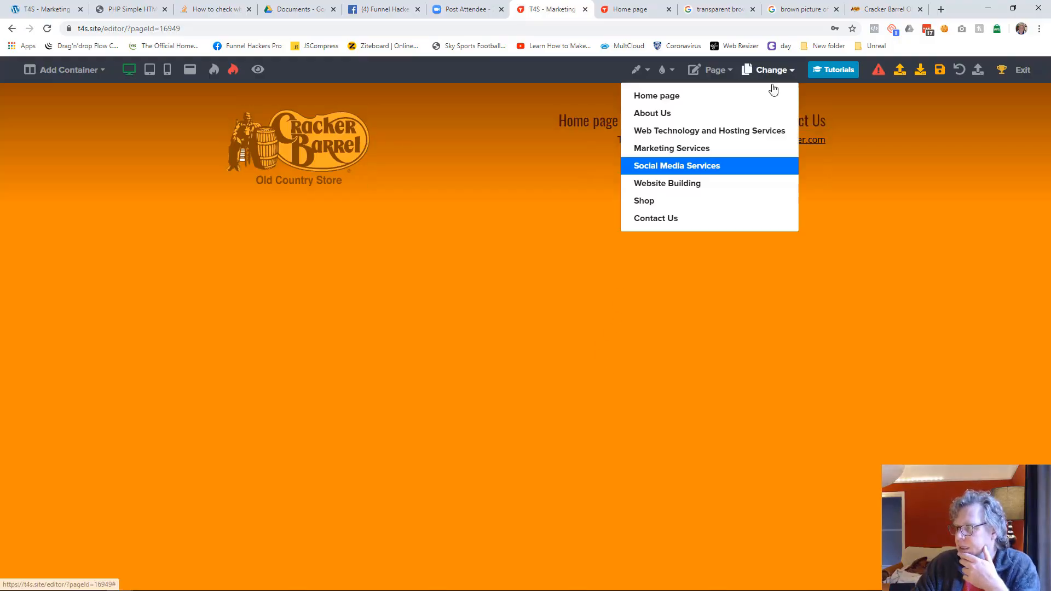
{"action": "left_click", "coordinate": [682, 185]}
{"action": "left_click", "coordinate": [622, 92]}
{"action": "left_click", "coordinate": [939, 69]}
Step: Switch to the Website Building page and insert the library's Website Header 2 below its existing header
{"action": "left_click", "coordinate": [767, 72]}
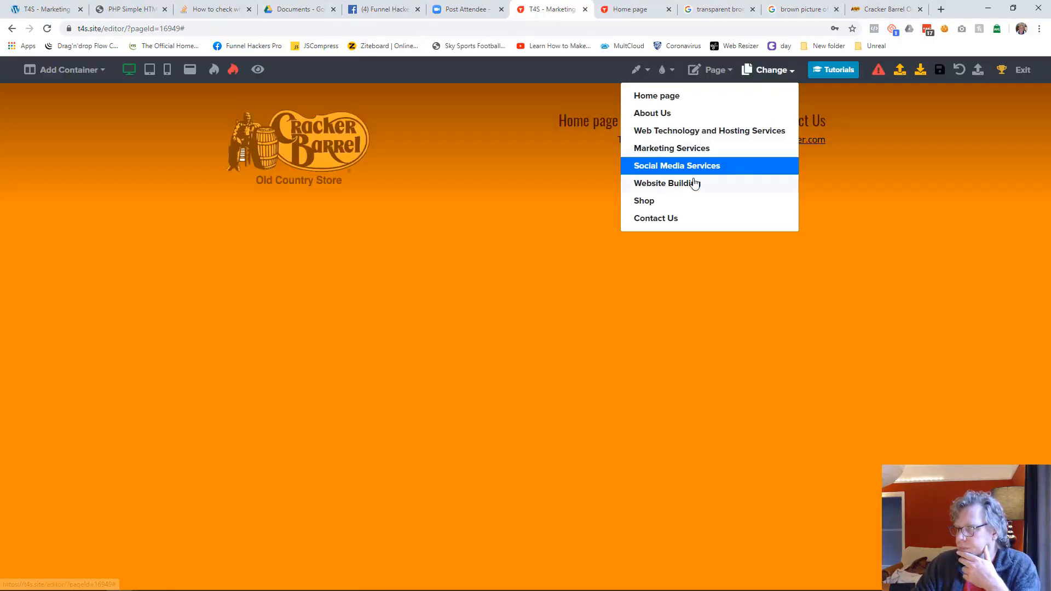
{"action": "left_click", "coordinate": [693, 183]}
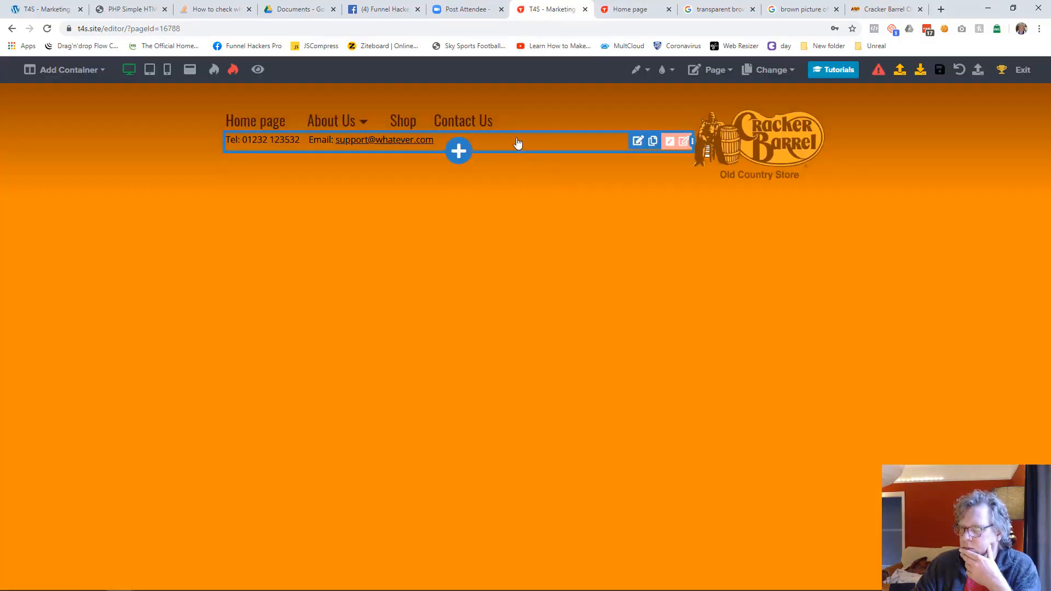
{"action": "left_click", "coordinate": [456, 154]}
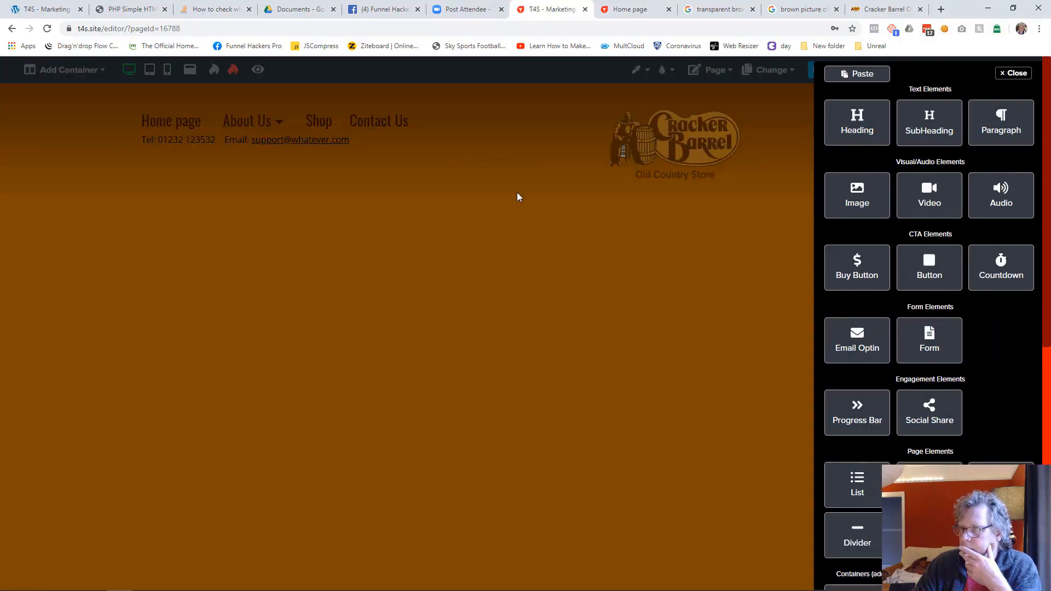
{"action": "scroll", "coordinate": [973, 458], "scroll_direction": "down", "scroll_amount": 4}
{"action": "scroll", "coordinate": [974, 459], "scroll_direction": "down", "scroll_amount": 2}
{"action": "left_click", "coordinate": [997, 441]}
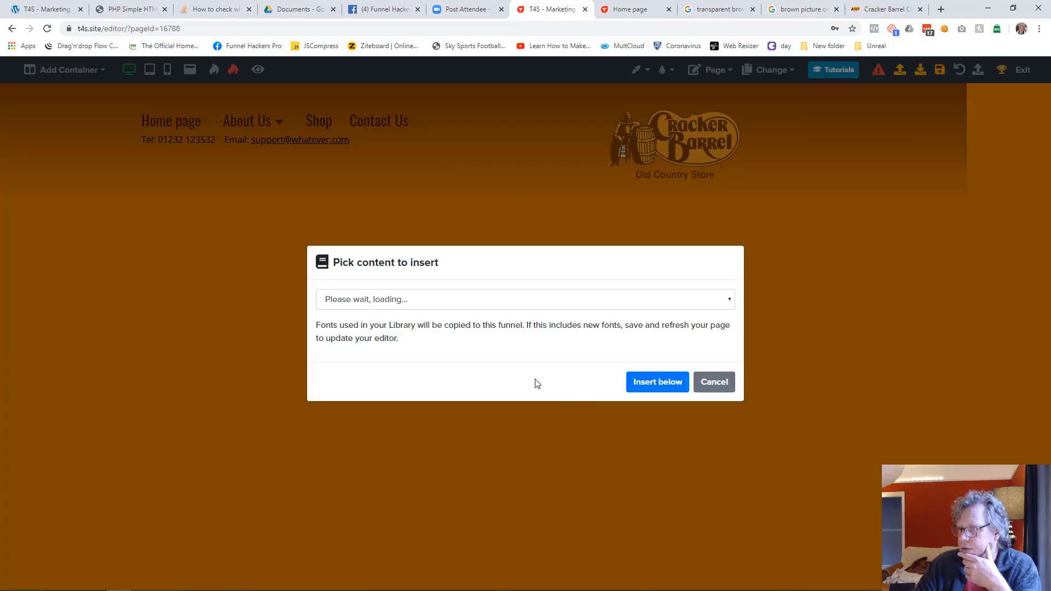
{"action": "left_click", "coordinate": [399, 308]}
{"action": "left_click", "coordinate": [399, 511]}
{"action": "left_click", "coordinate": [657, 382]}
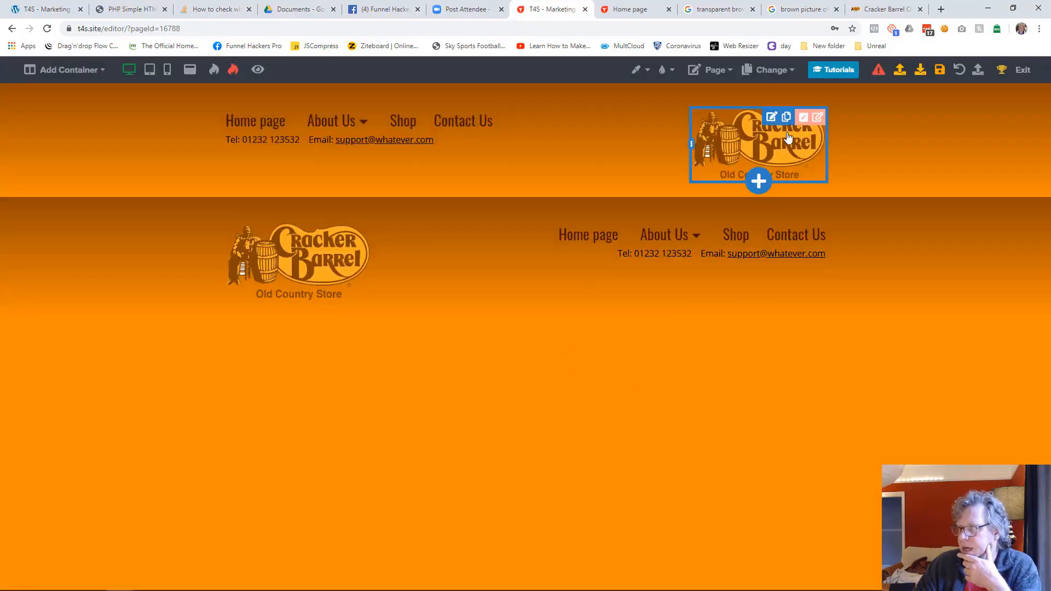
Step: Delete the original header container above the inserted one on the Website Building page and save the page
{"action": "left_click", "coordinate": [815, 118]}
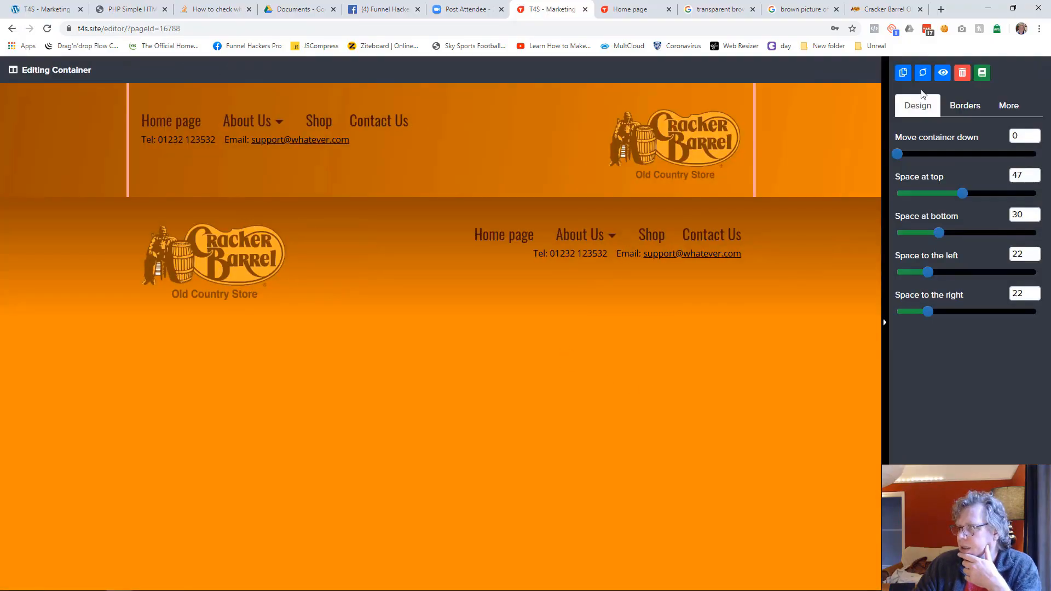
{"action": "left_click", "coordinate": [959, 78]}
{"action": "left_click", "coordinate": [606, 372]}
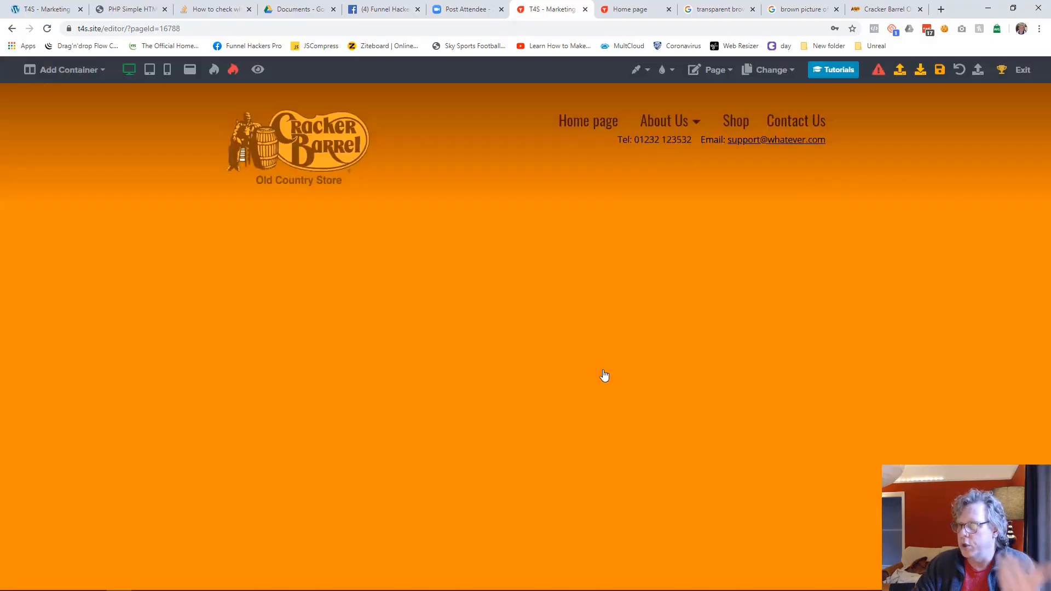
{"action": "left_click", "coordinate": [939, 69]}
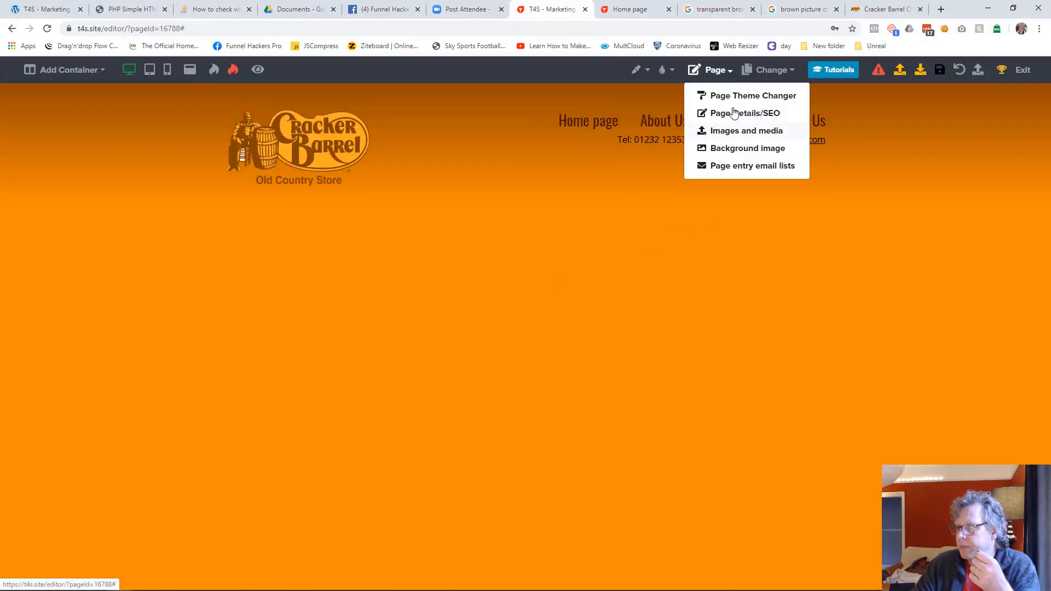
{"action": "left_click", "coordinate": [758, 68]}
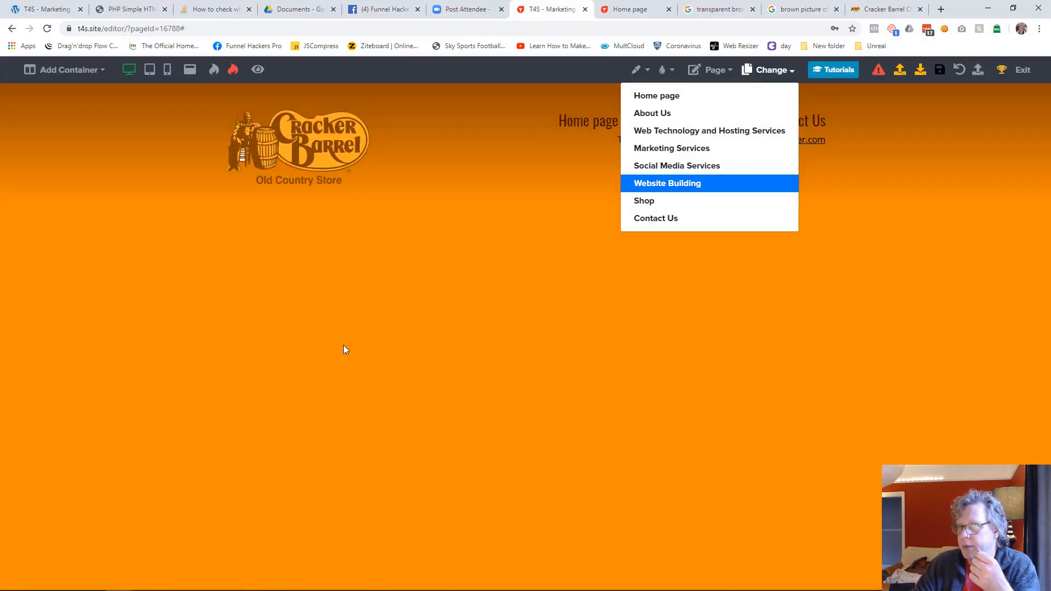
Step: Add a one-column container below the header on the Website Building page and insert a Heading element in it
{"action": "left_click", "coordinate": [766, 75]}
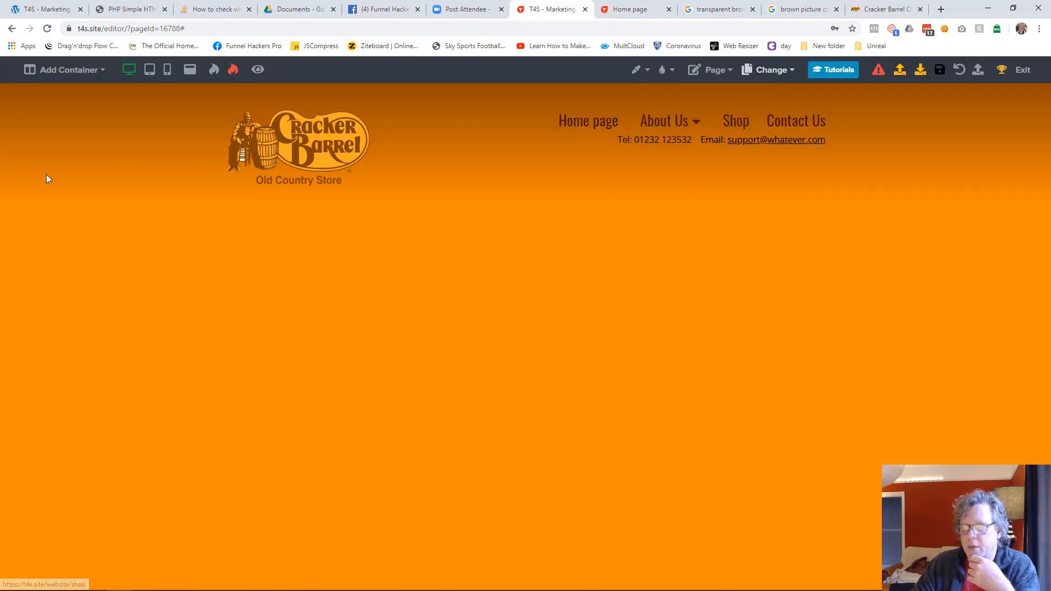
{"action": "mouse_move", "coordinate": [71, 74]}
{"action": "left_click", "coordinate": [73, 98]}
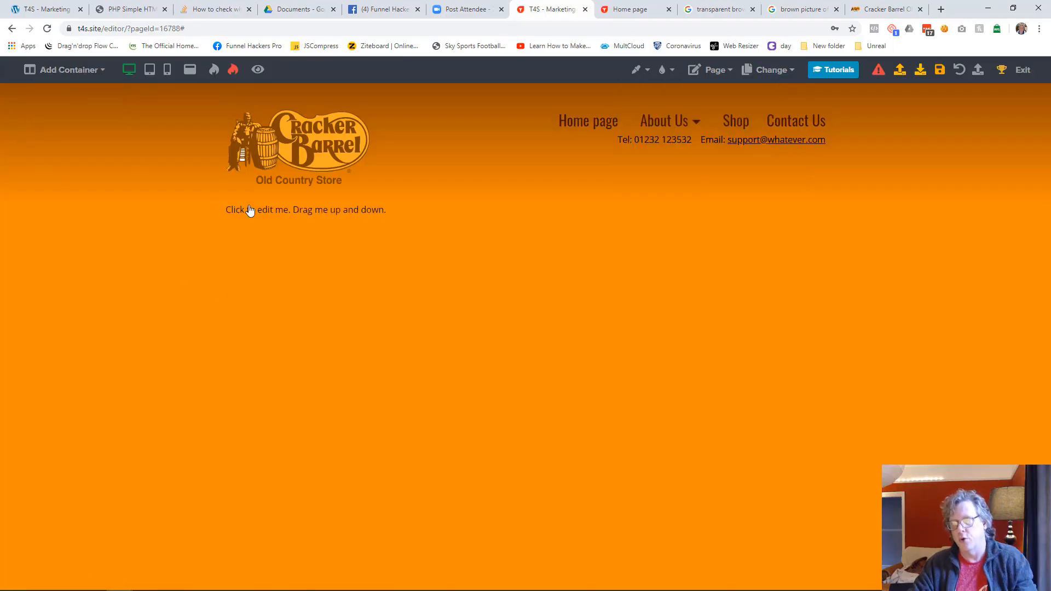
{"action": "left_click", "coordinate": [526, 219]}
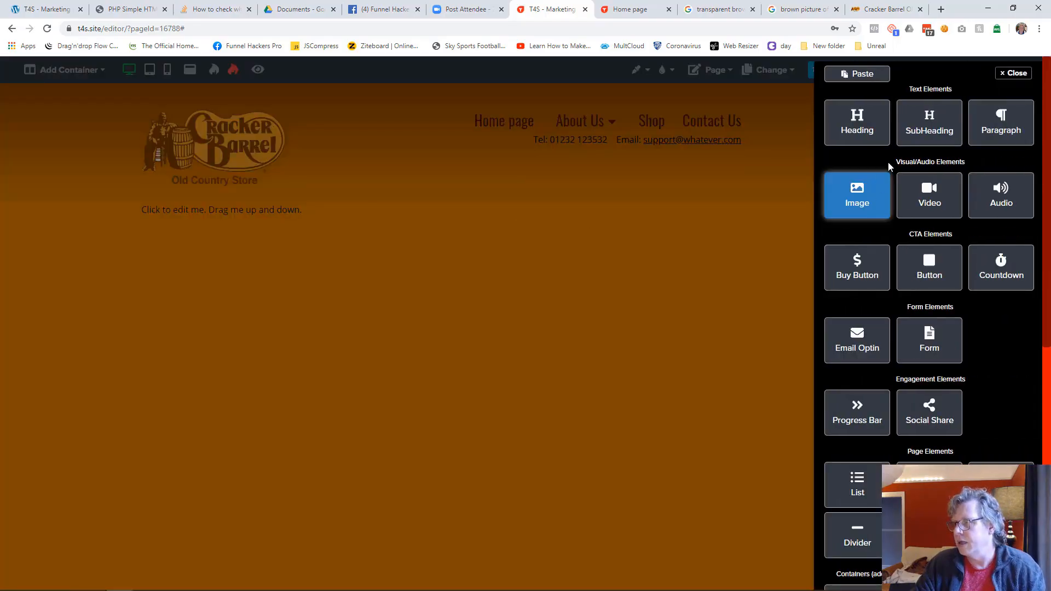
{"action": "left_click", "coordinate": [852, 129]}
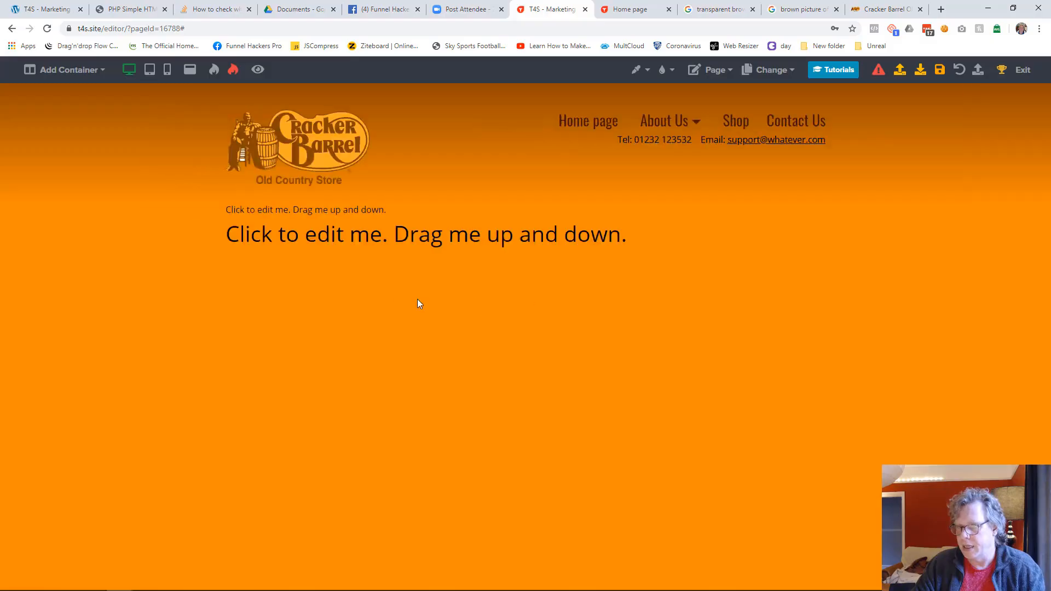
Step: Replace the new heading's placeholder text with "Website Building"
{"action": "left_click", "coordinate": [307, 237]}
{"action": "key", "text": "ctrl+a"}
{"action": "type", "text": "Wesbite Building"}
{"action": "key", "text": "Home"}
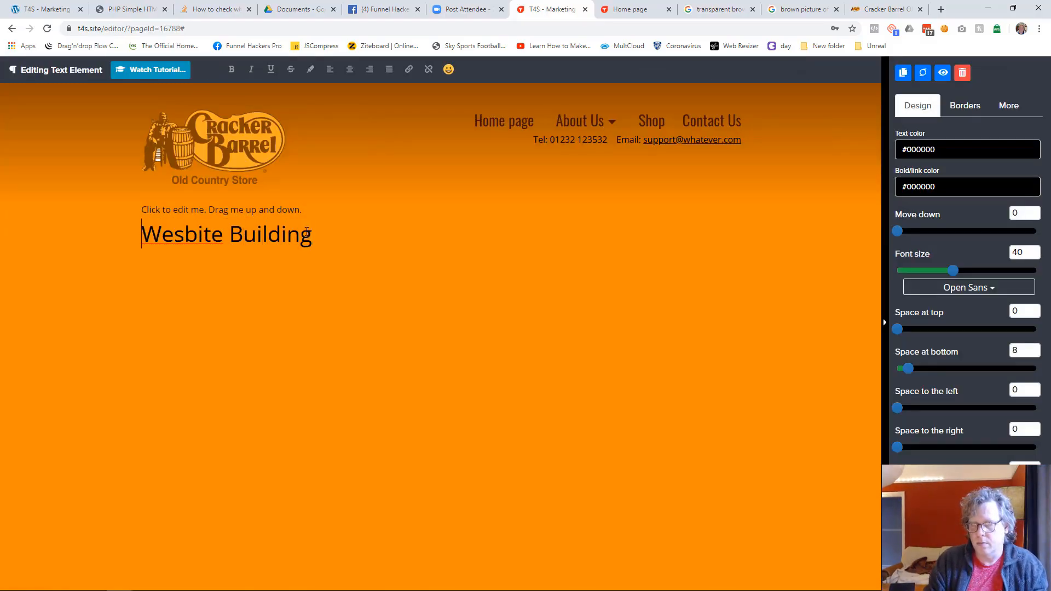
{"action": "key", "text": "BackSpace"}
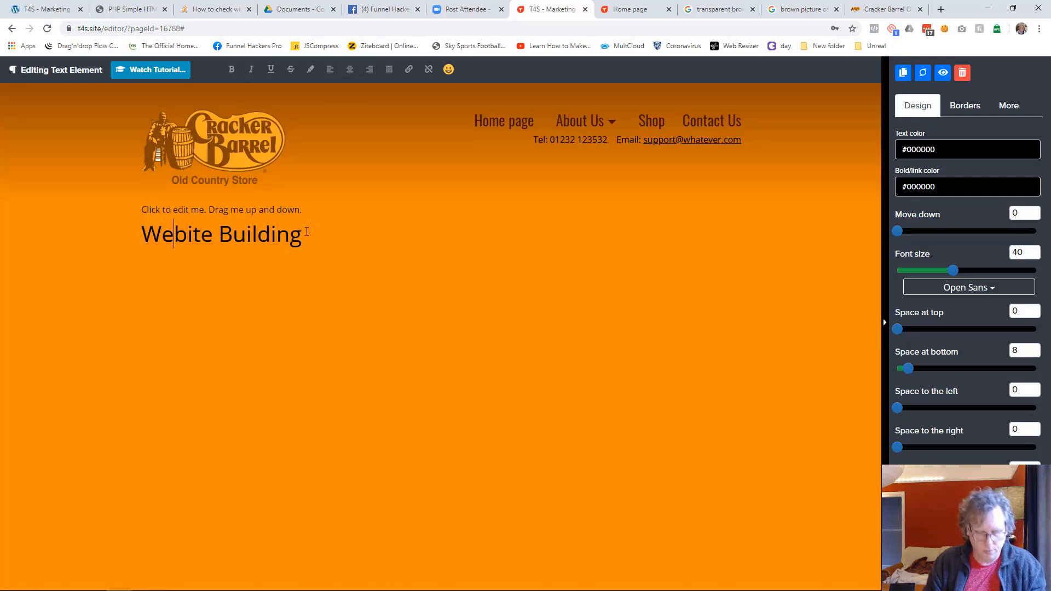
{"action": "key", "text": "Right"}
{"action": "type", "text": "s"}
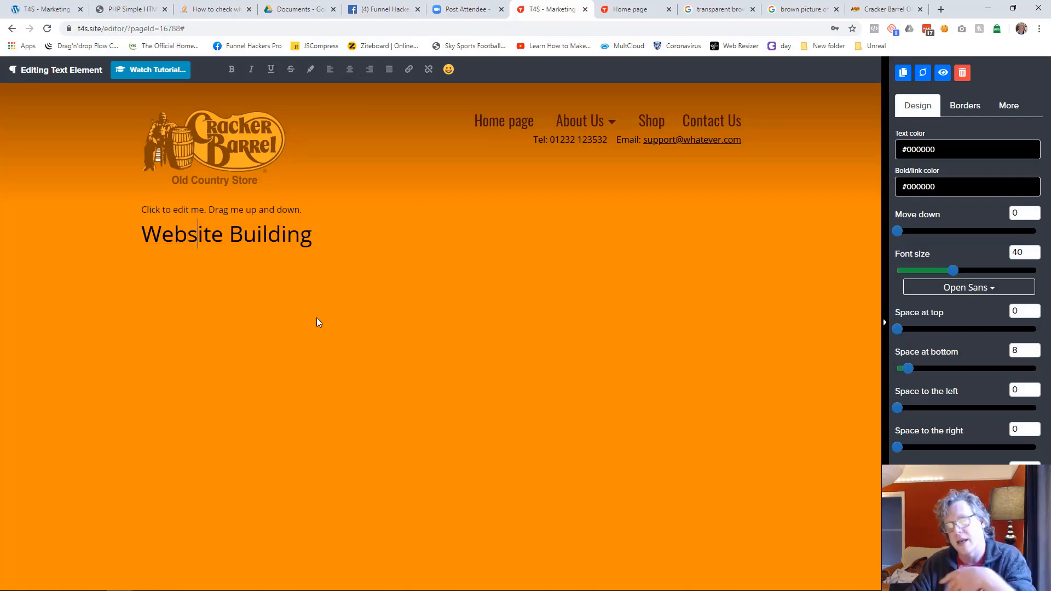
Step: Format the Website Building heading in the Oswald font with a dark brown text color and a larger font size
{"action": "left_click", "coordinate": [978, 295]}
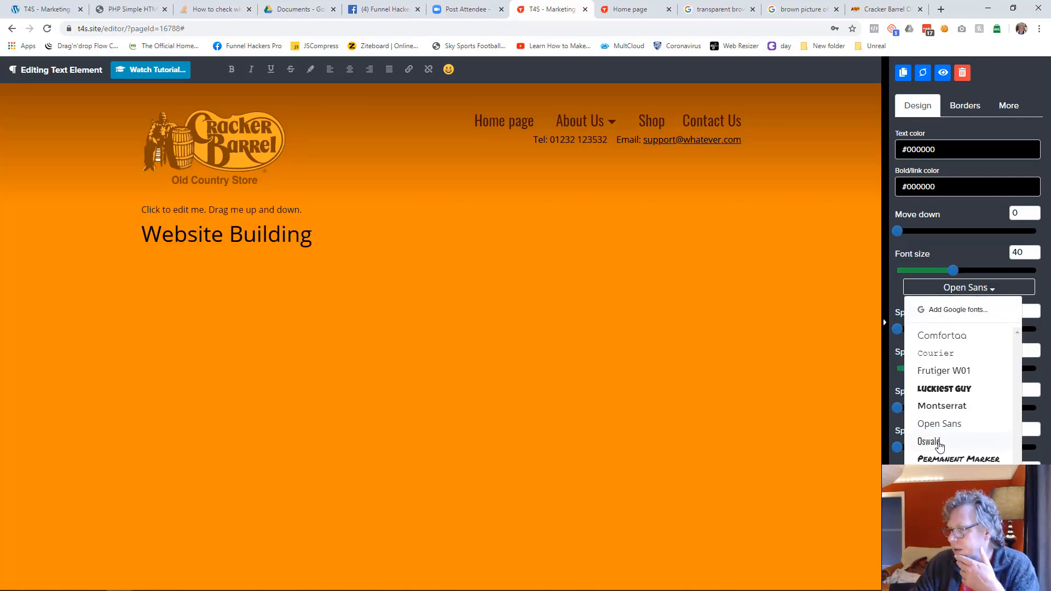
{"action": "left_click", "coordinate": [939, 439]}
{"action": "left_click_drag", "start_coordinate": [956, 274], "coordinate": [960, 274]}
{"action": "left_click", "coordinate": [937, 151]}
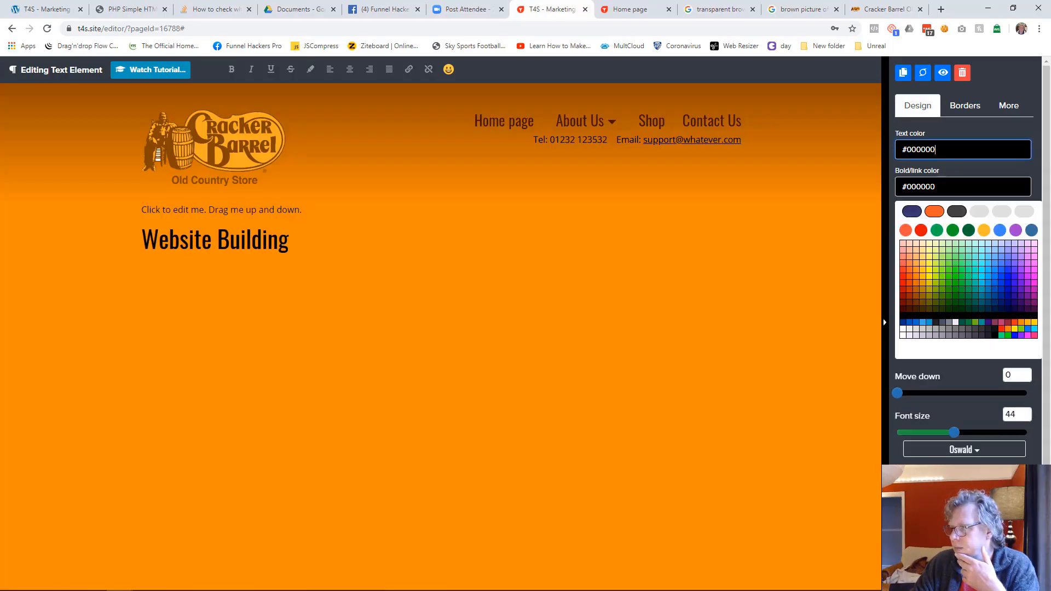
{"action": "left_click", "coordinate": [911, 311]}
{"action": "left_click_drag", "start_coordinate": [958, 270], "coordinate": [974, 271]}
{"action": "left_click", "coordinate": [675, 316]}
Step: Check the published home page for comparison and delete the placeholder paragraph above the Website Building heading
{"action": "left_click", "coordinate": [630, 9]}
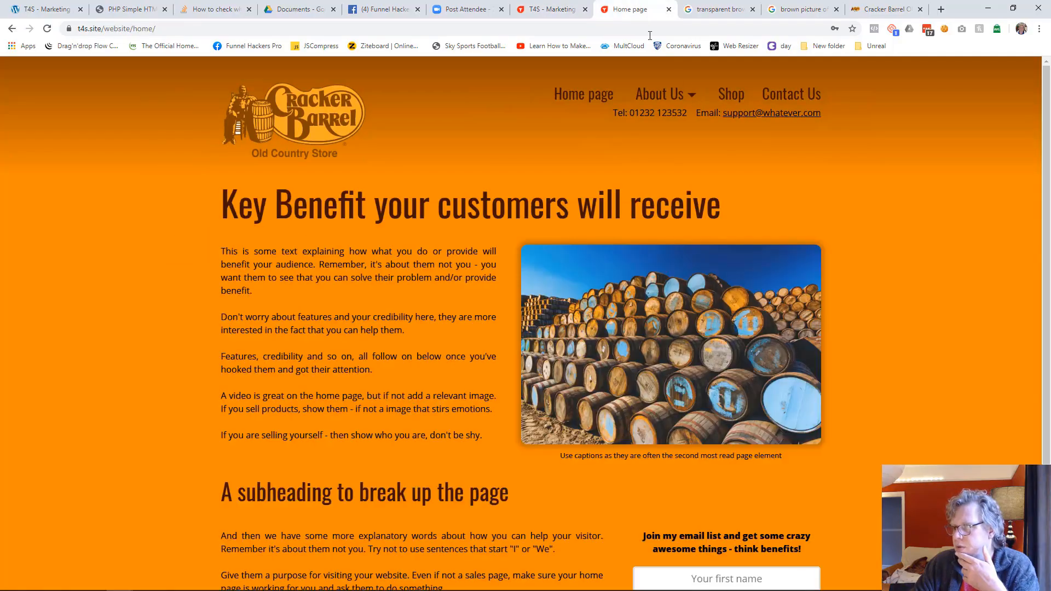
{"action": "mouse_move", "coordinate": [664, 94]}
{"action": "left_click", "coordinate": [548, 9]}
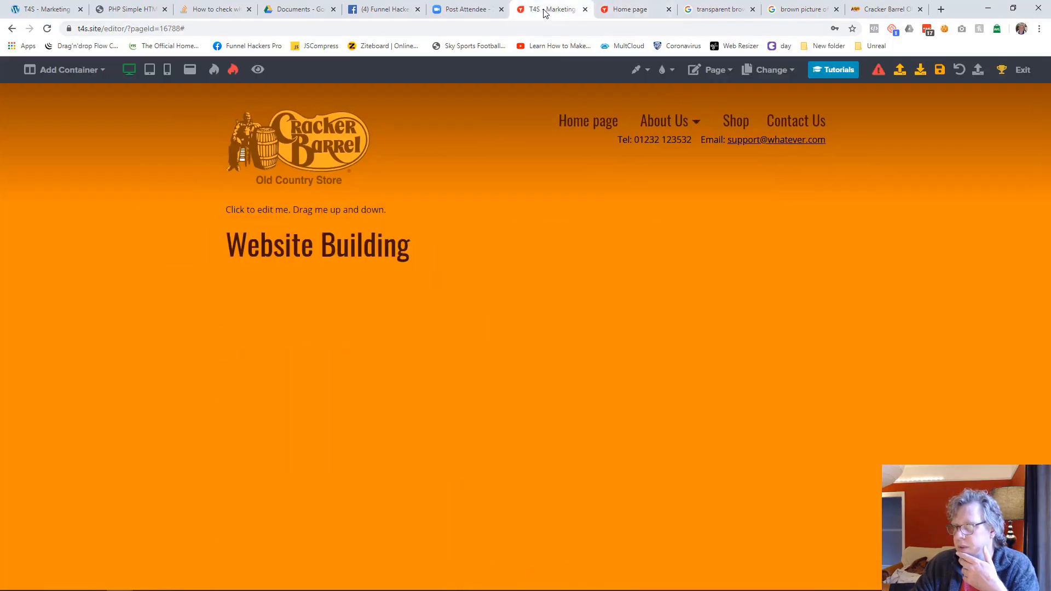
{"action": "left_click", "coordinate": [405, 215]}
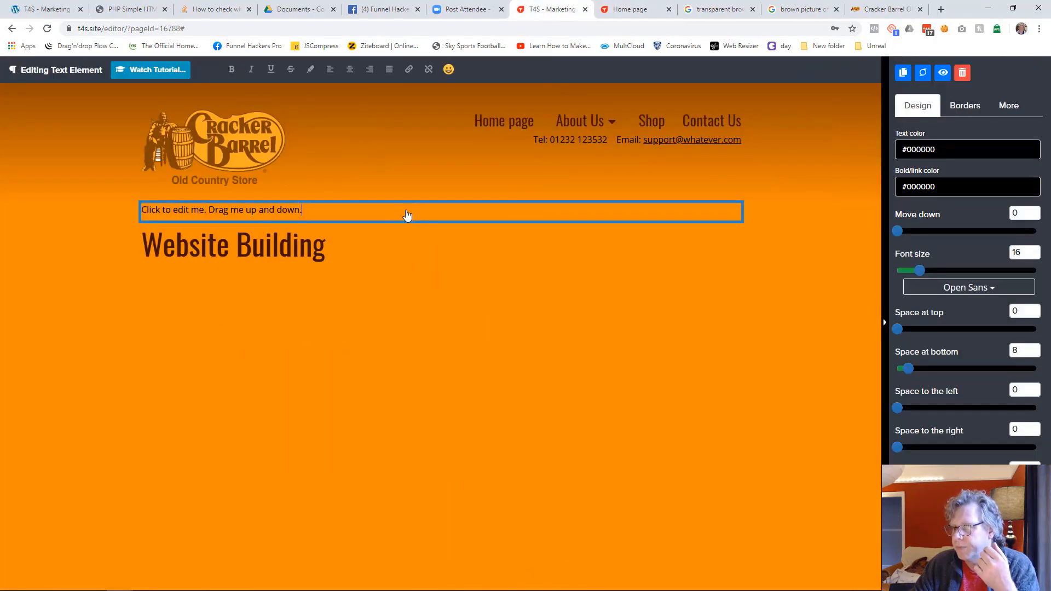
{"action": "left_click", "coordinate": [963, 75]}
{"action": "left_click", "coordinate": [611, 371]}
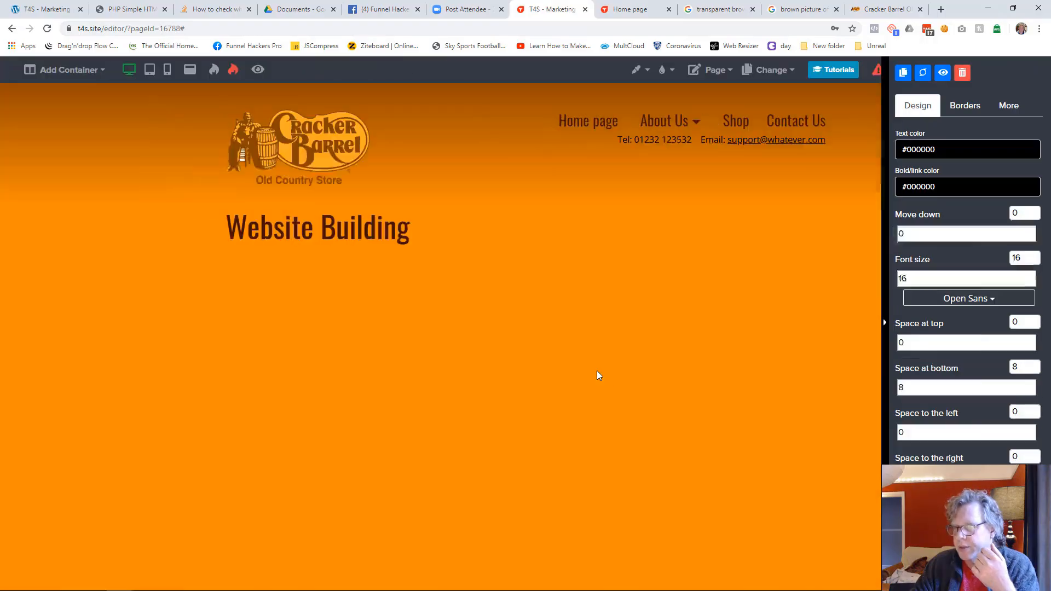
Step: Add a two-column container below the Website Building heading and save the page
{"action": "left_click", "coordinate": [86, 82]}
{"action": "left_click", "coordinate": [85, 113]}
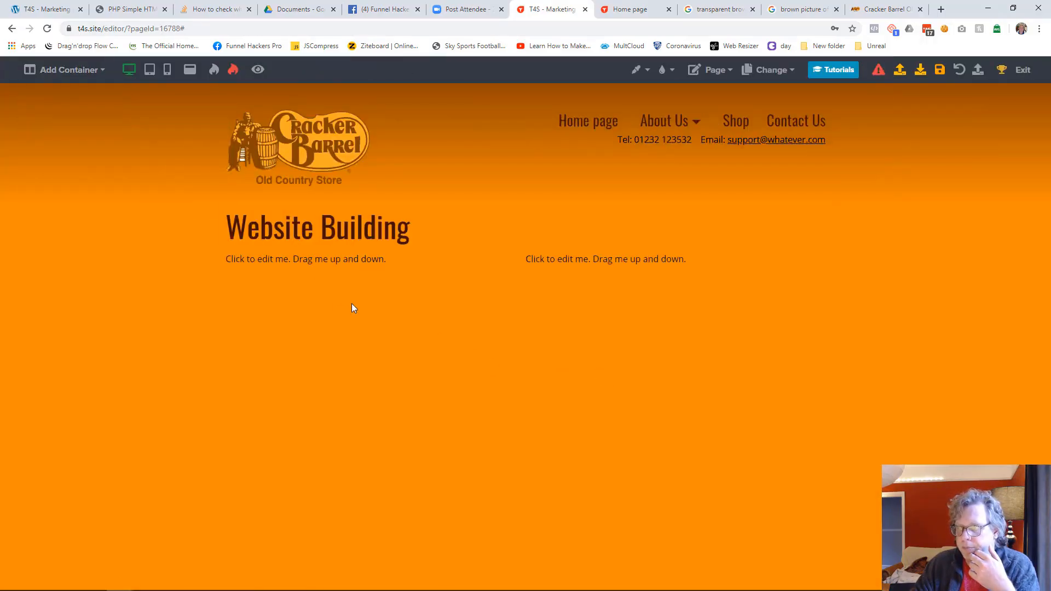
{"action": "left_click", "coordinate": [940, 71]}
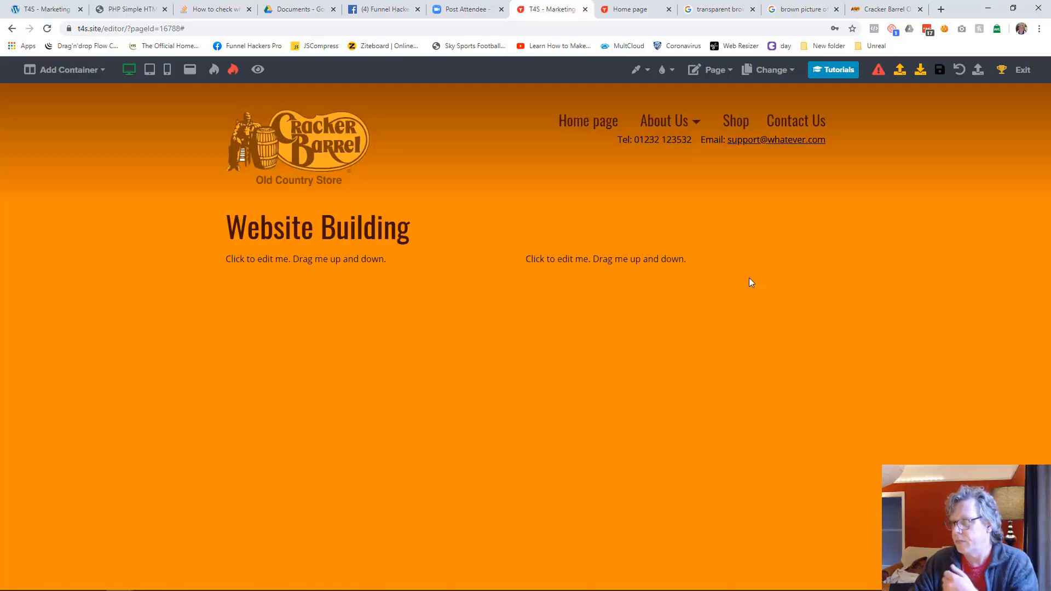
Step: Add a little space above the two-column container's text and save the page
{"action": "left_click", "coordinate": [819, 262]}
{"action": "left_click_drag", "start_coordinate": [901, 156], "coordinate": [913, 154]}
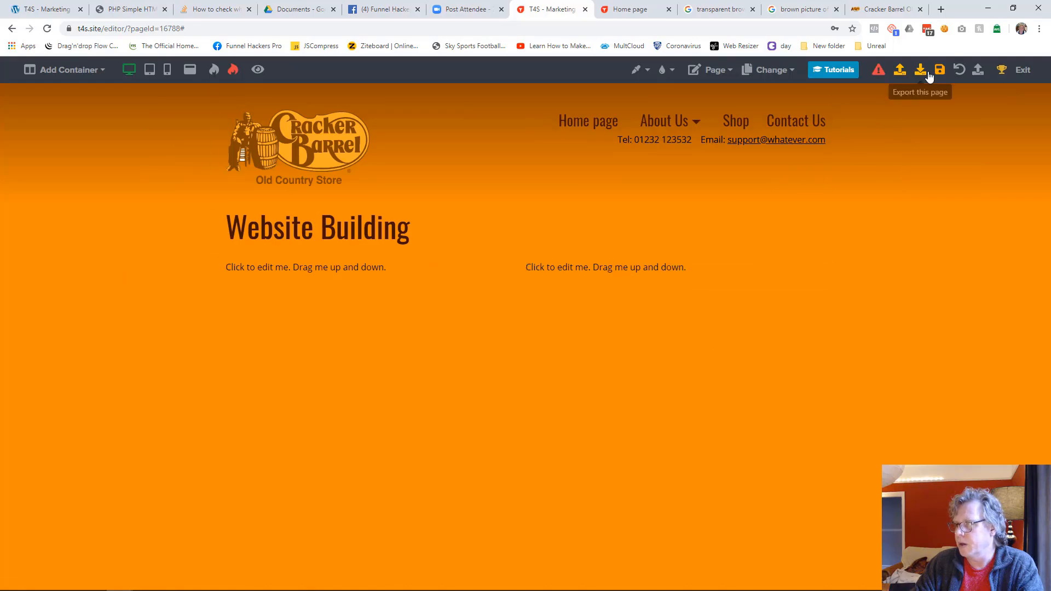
{"action": "left_click", "coordinate": [939, 78]}
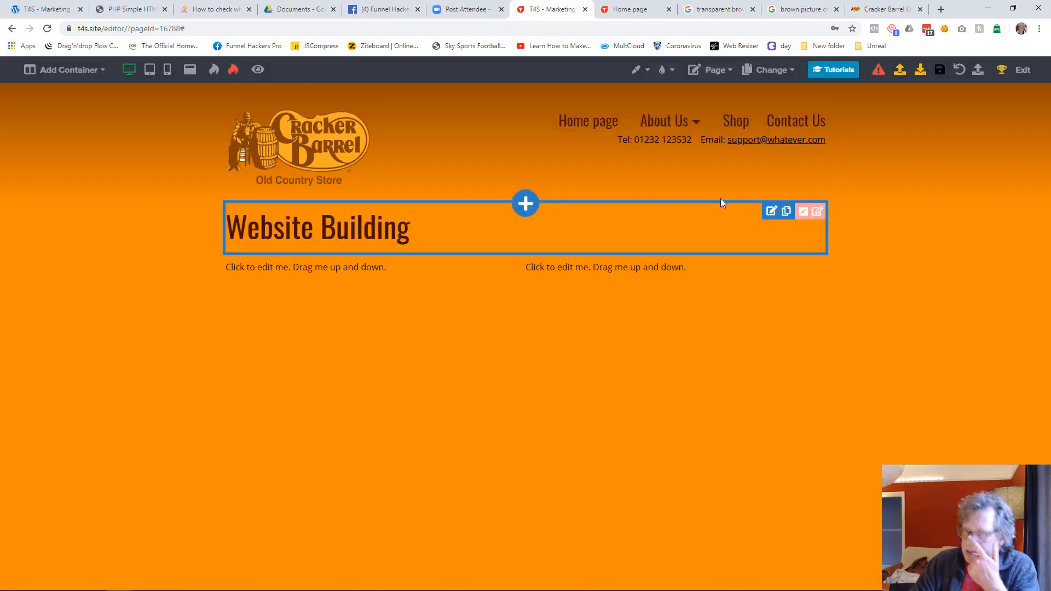
Step: Reload the published home page and check the site navigation through Shop, Contact Us, Home page and Technology Services
{"action": "left_click", "coordinate": [636, 9]}
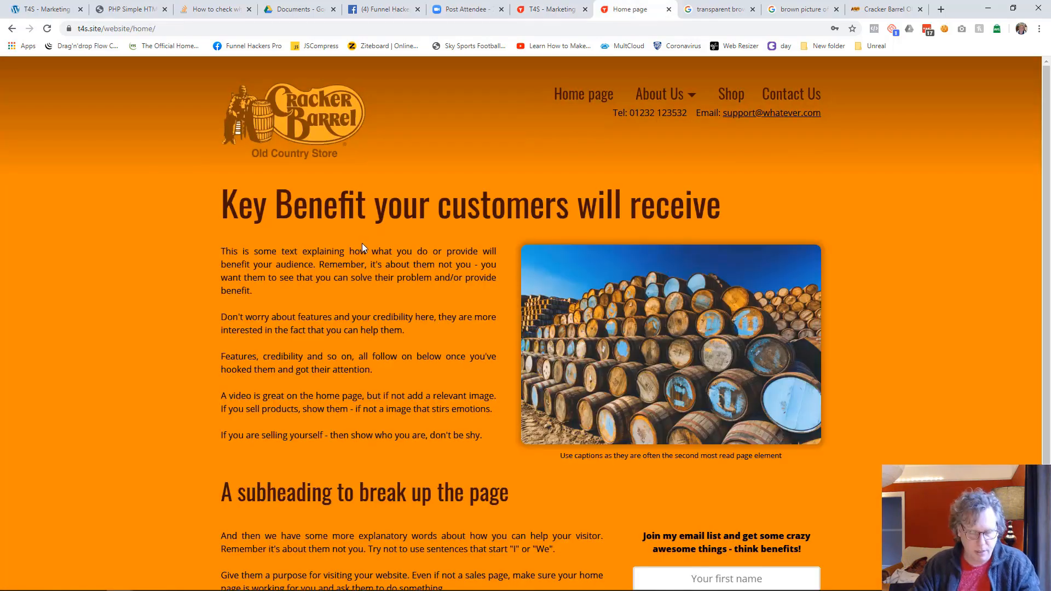
{"action": "key", "text": "F5"}
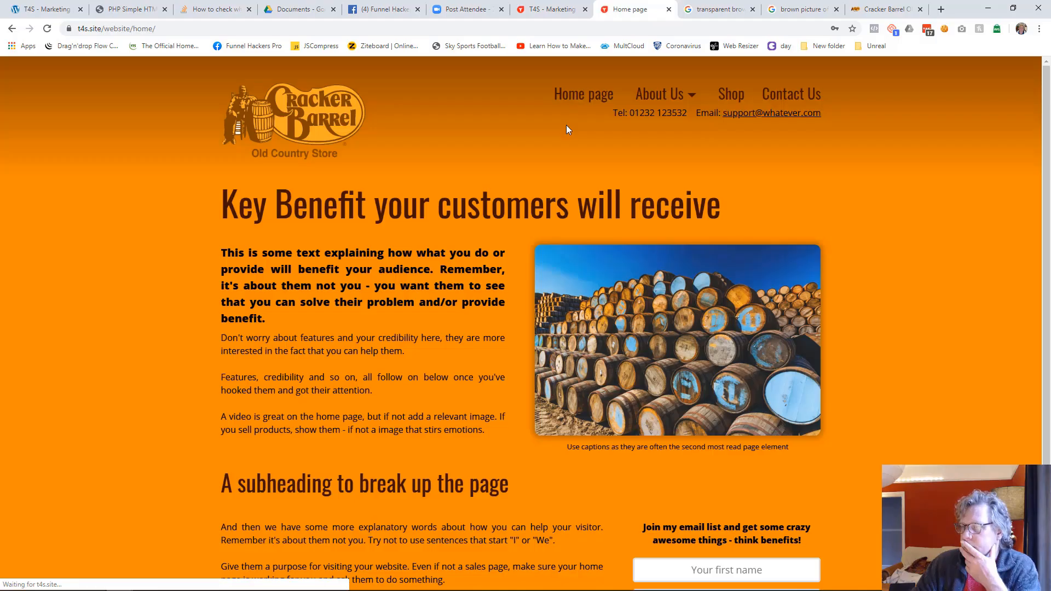
{"action": "mouse_move", "coordinate": [667, 107]}
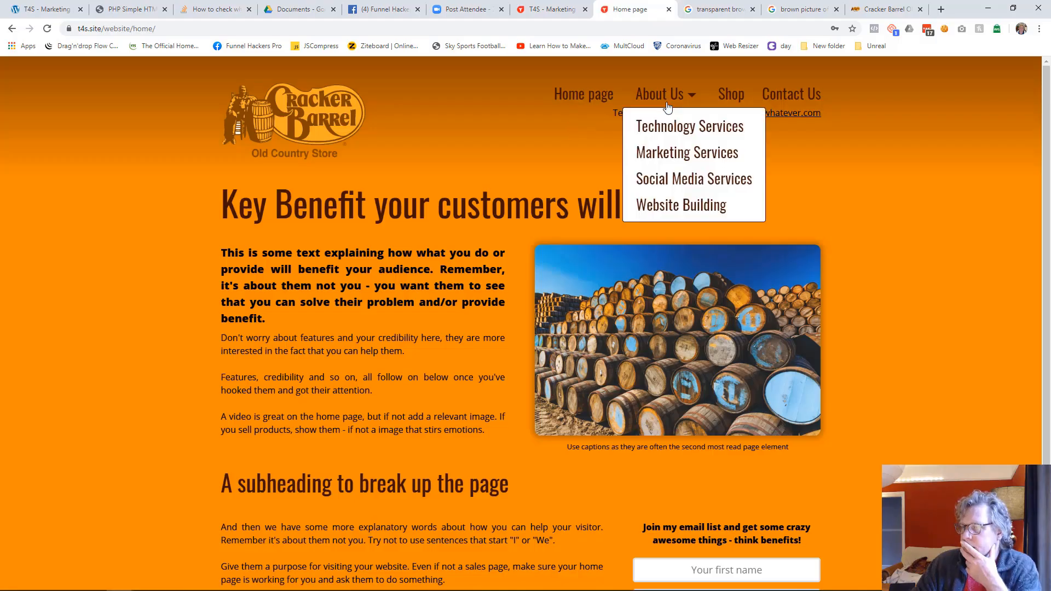
{"action": "left_click", "coordinate": [728, 100]}
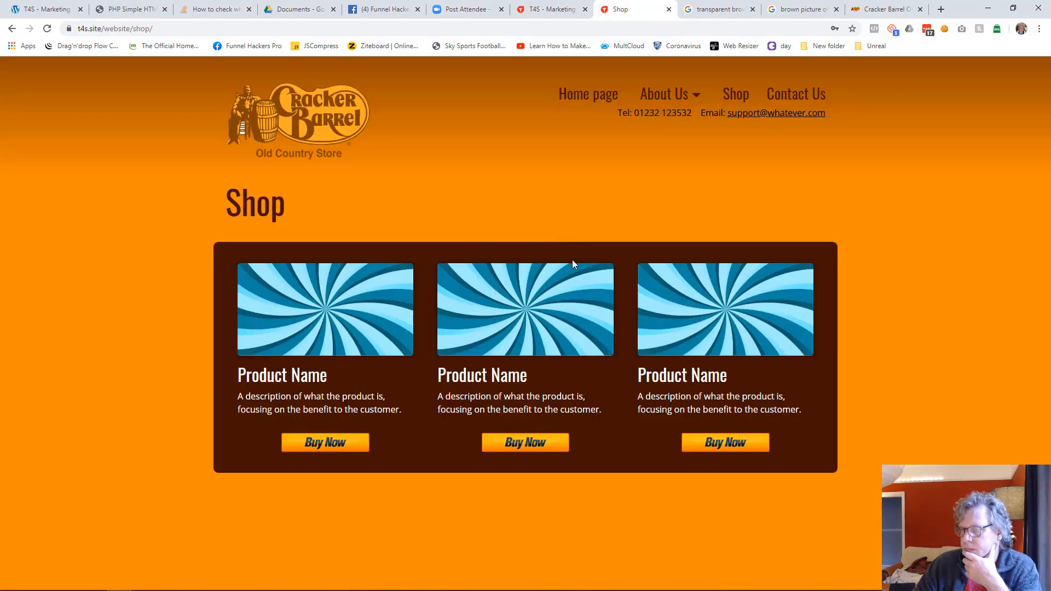
{"action": "left_click", "coordinate": [794, 94]}
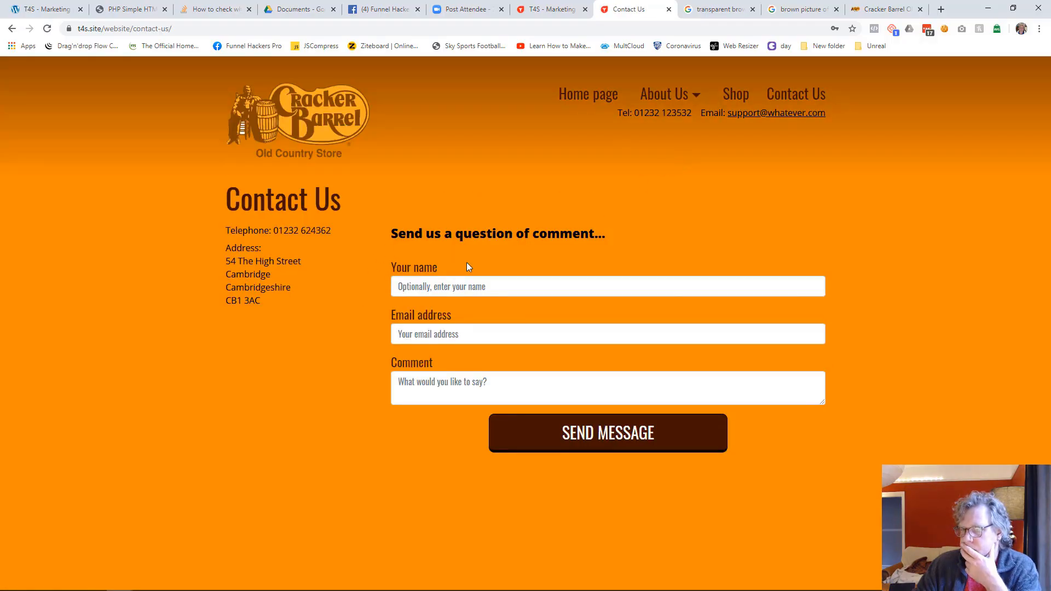
{"action": "left_click", "coordinate": [607, 95]}
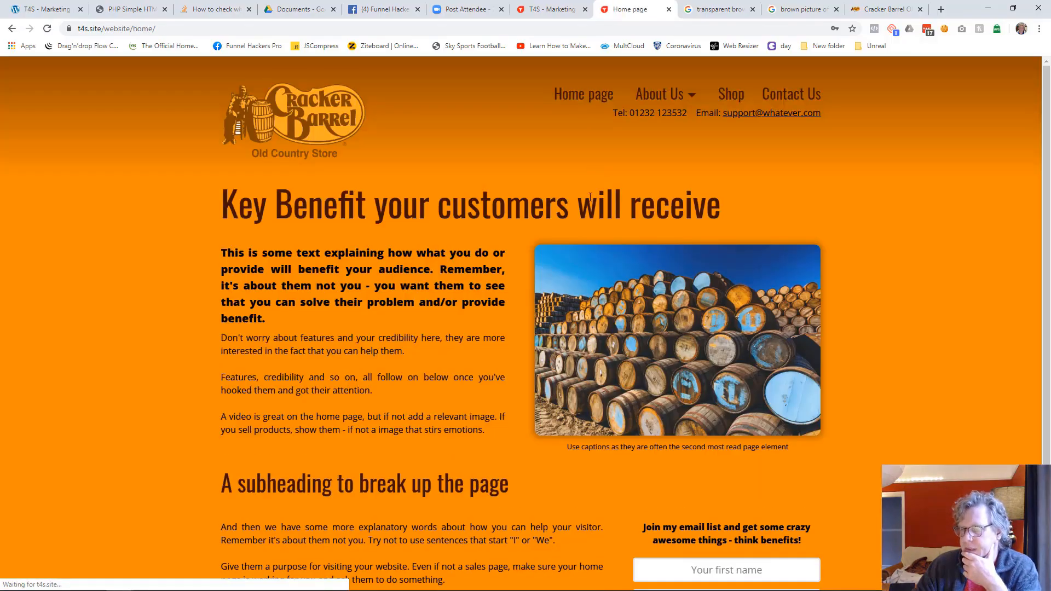
{"action": "mouse_move", "coordinate": [665, 96]}
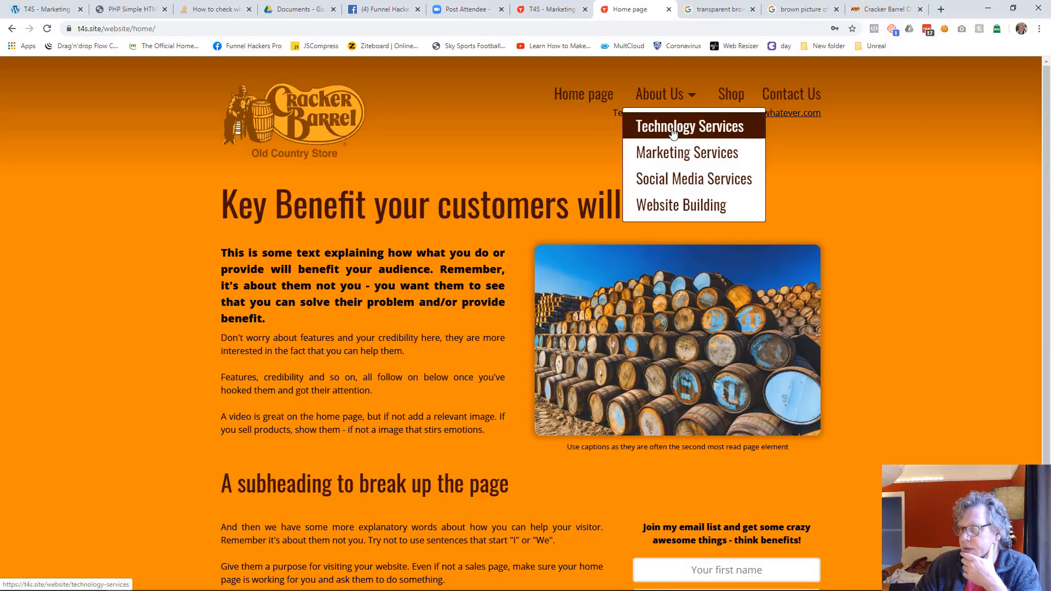
{"action": "left_click", "coordinate": [672, 153]}
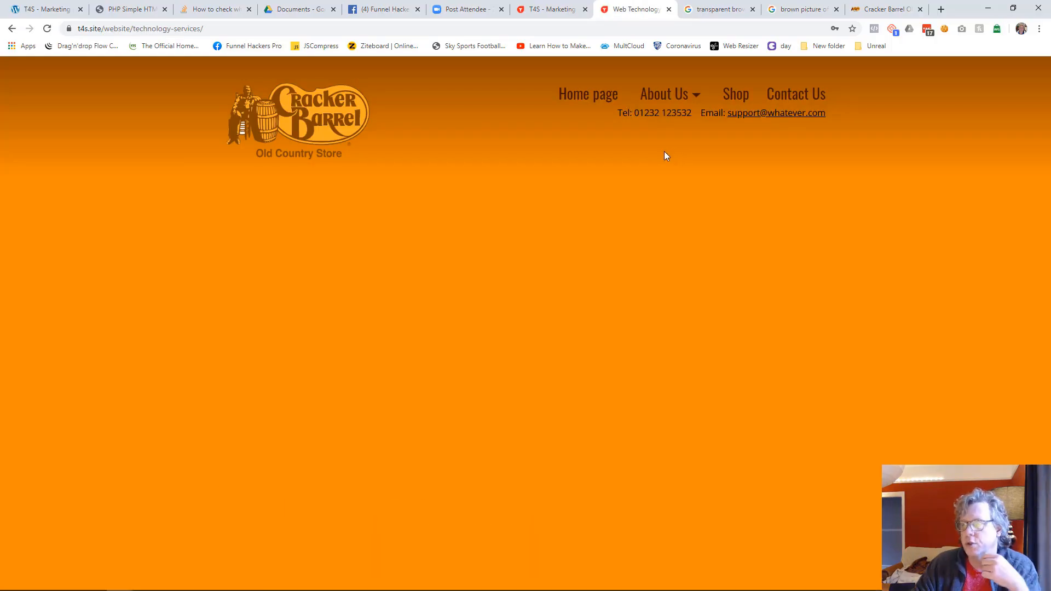
Step: Exit the page editor to the funnel's page list in the Funnel Manager
{"action": "left_click", "coordinate": [560, 16]}
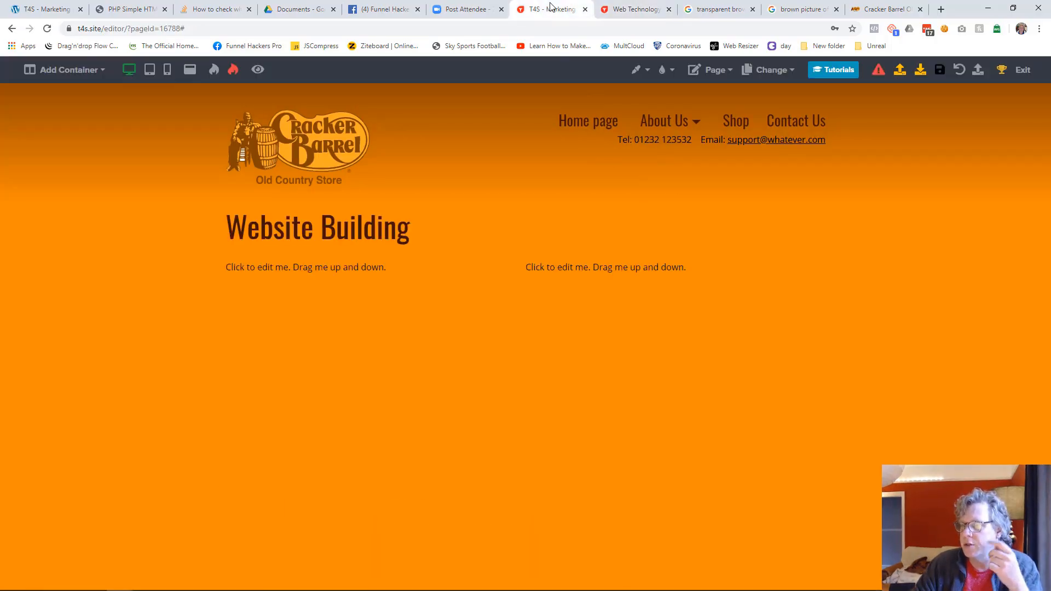
{"action": "left_click", "coordinate": [1022, 72]}
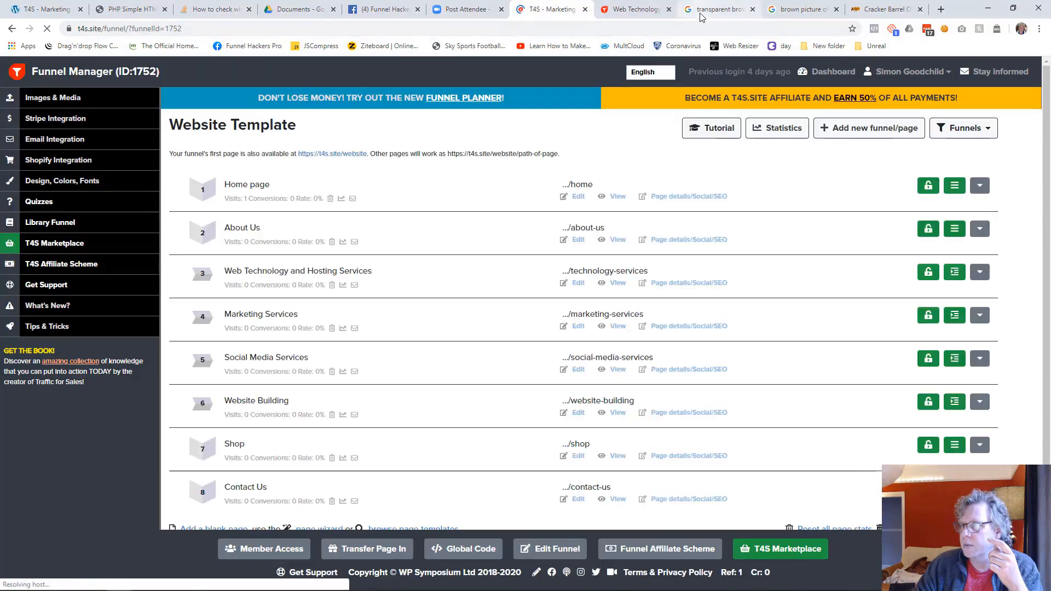
Step: Open the t4s.site/tutorials/custom-domain-name tutorial in the published site's browser tab and look through its summary of the steps
{"action": "left_click", "coordinate": [634, 10]}
{"action": "left_click", "coordinate": [634, 22]}
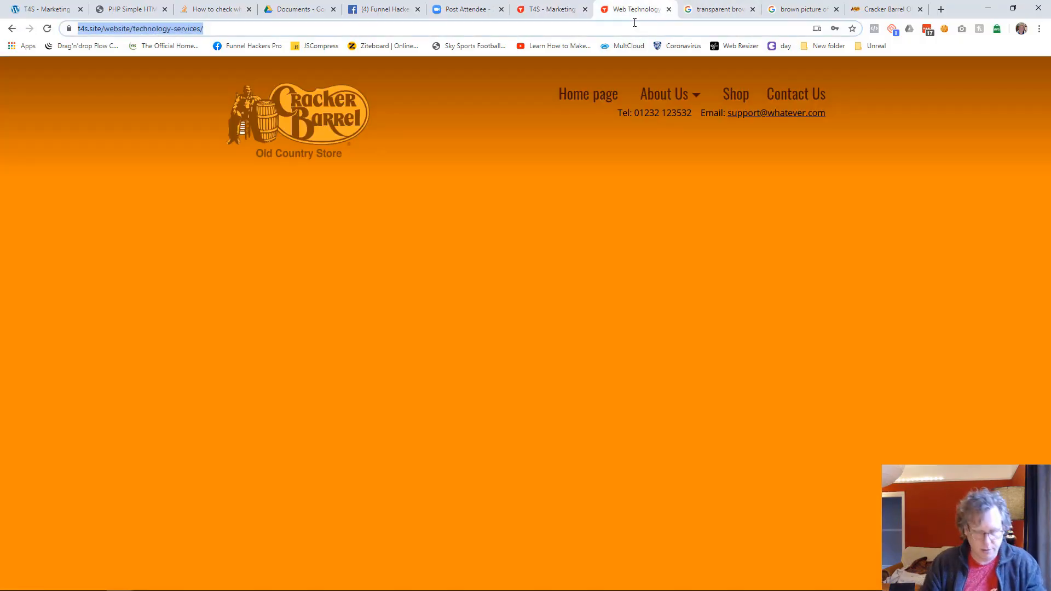
{"action": "type", "text": "t4s.site/"}
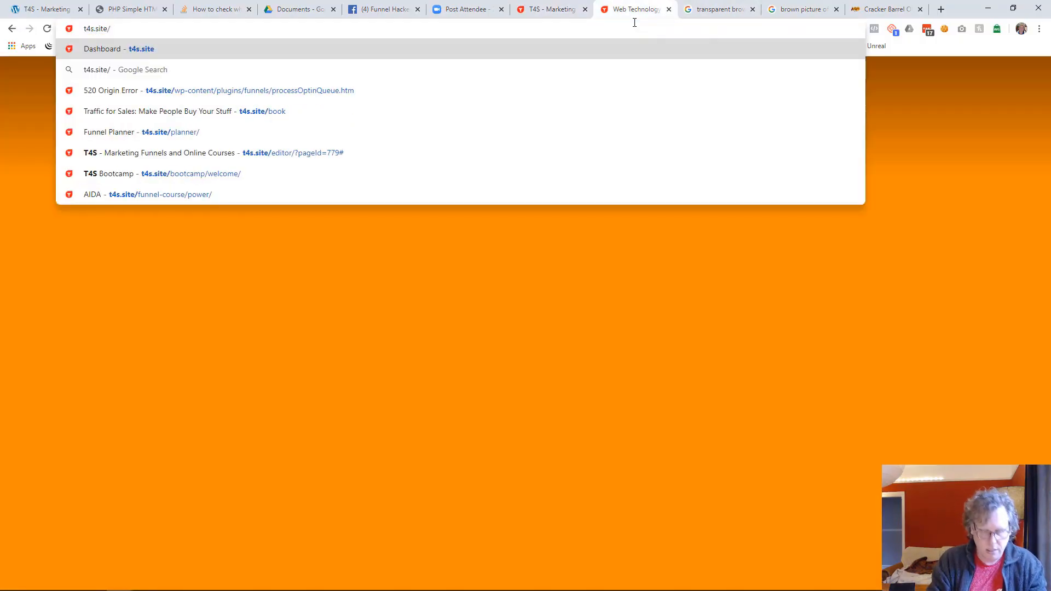
{"action": "type", "text": "tutorial"}
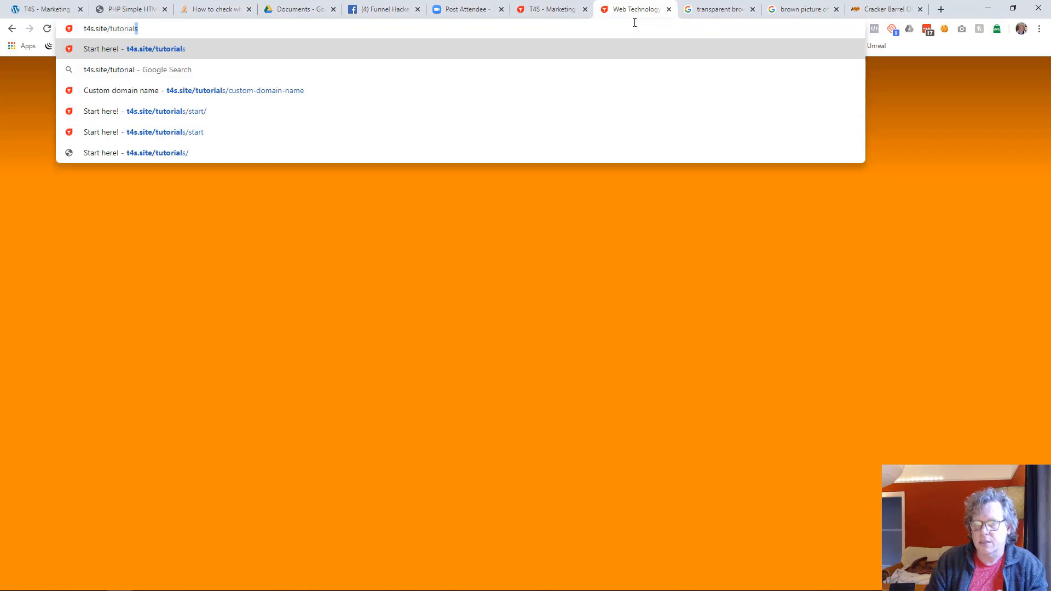
{"action": "key", "text": "Down"}
{"action": "key", "text": "Down"}
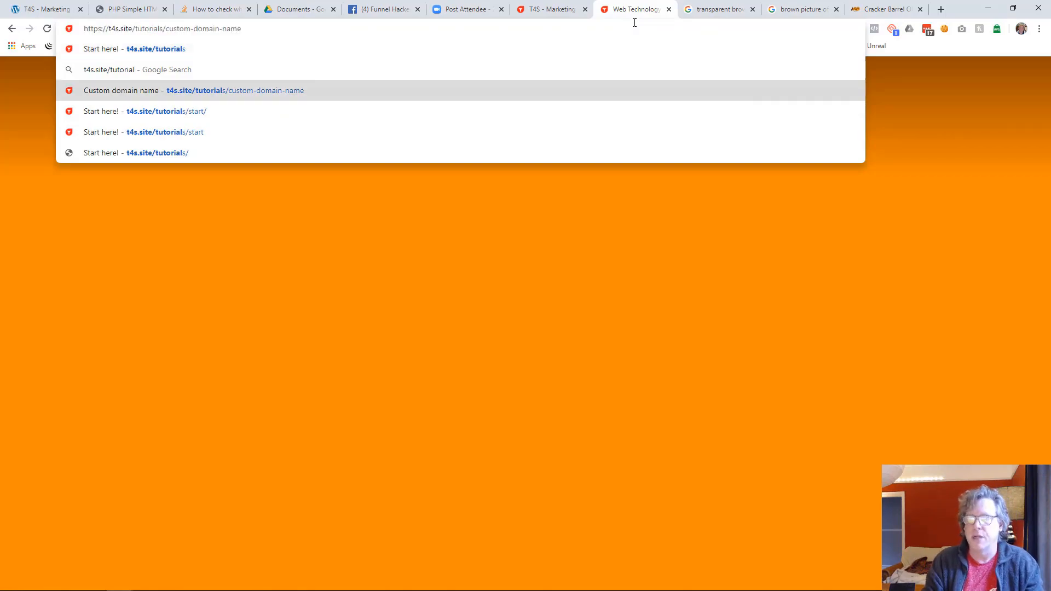
{"action": "key", "text": "Return"}
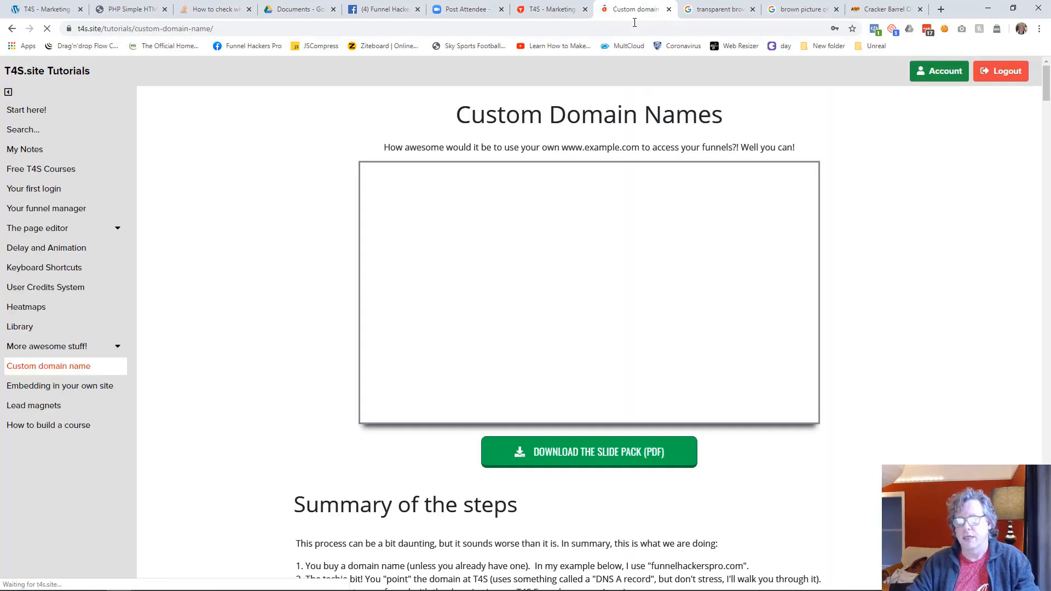
{"action": "scroll", "coordinate": [61, 367], "scroll_direction": "down", "scroll_amount": 4}
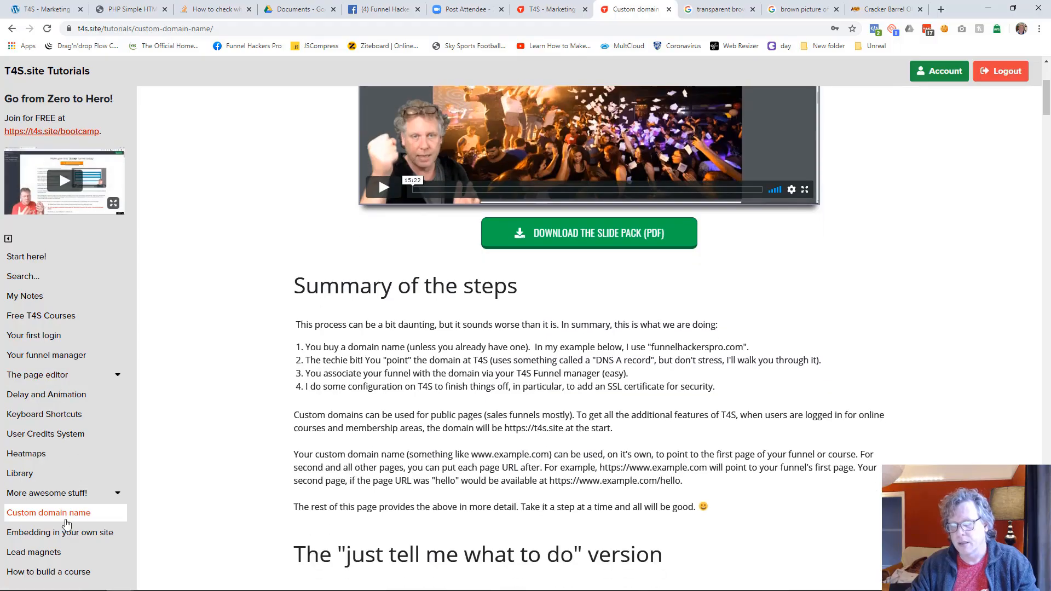
{"action": "scroll", "coordinate": [362, 397], "scroll_direction": "up", "scroll_amount": 4}
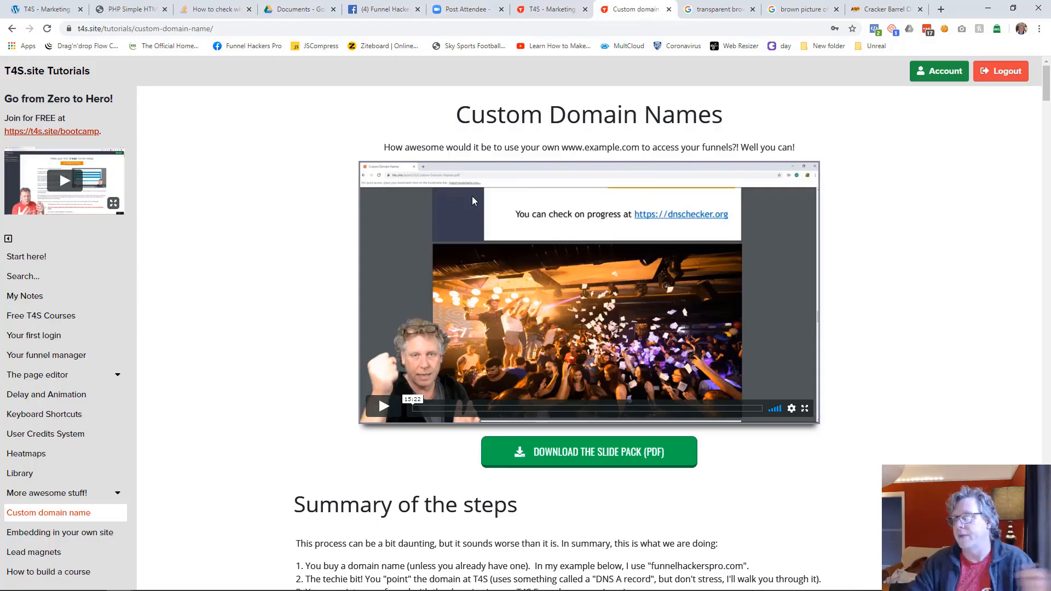
Step: Return to the Funnel Manager and set the Home page's title to "Web Technology Solutions" in its page details
{"action": "left_click", "coordinate": [553, 9]}
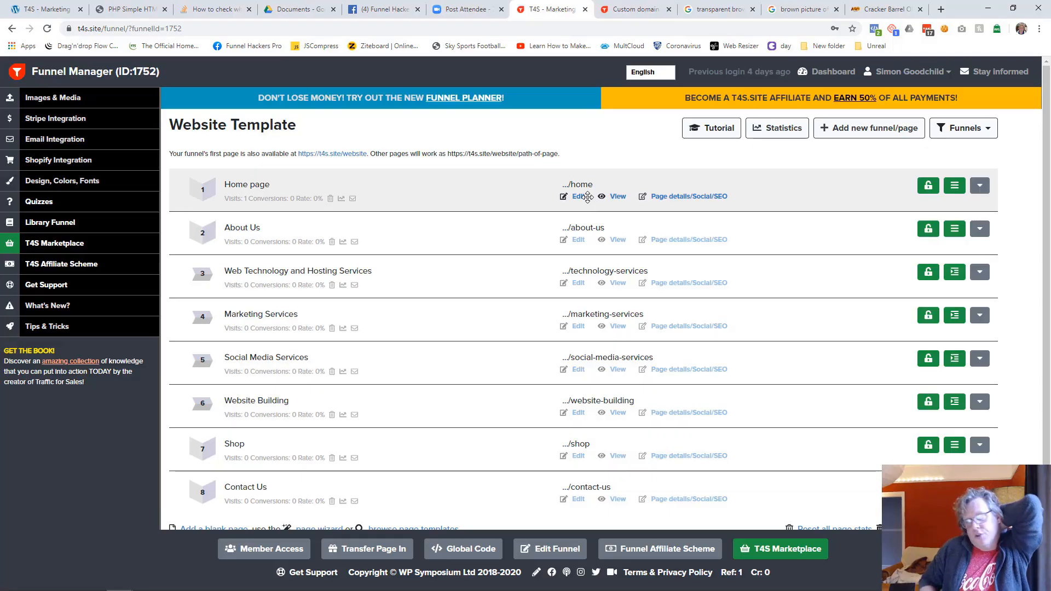
{"action": "left_click", "coordinate": [673, 197]}
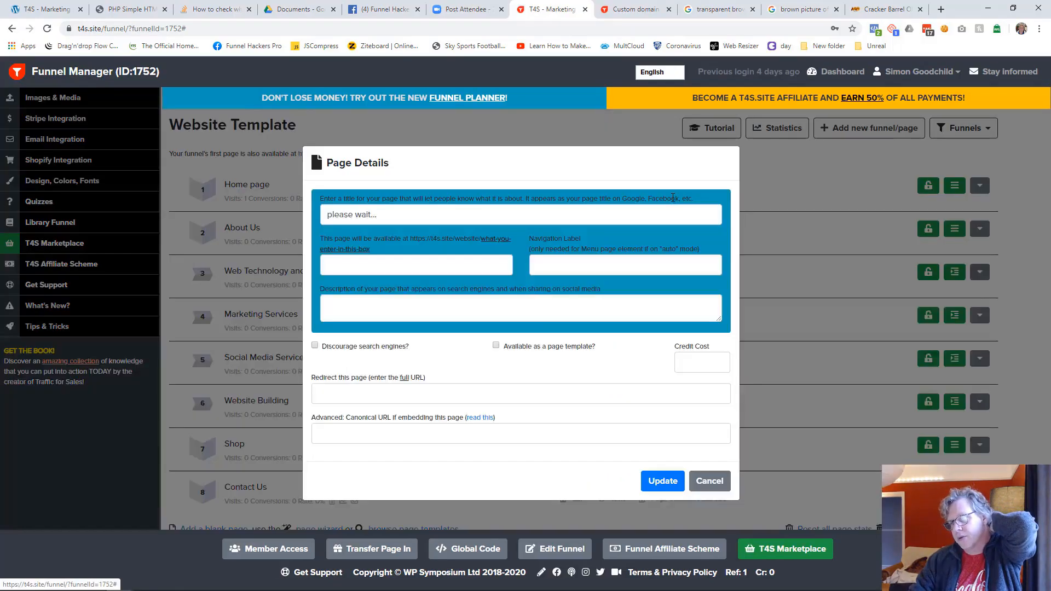
{"action": "left_click", "coordinate": [388, 217]}
{"action": "triple_click", "coordinate": [396, 214]}
{"action": "type", "text": "Web Technology Solutions"}
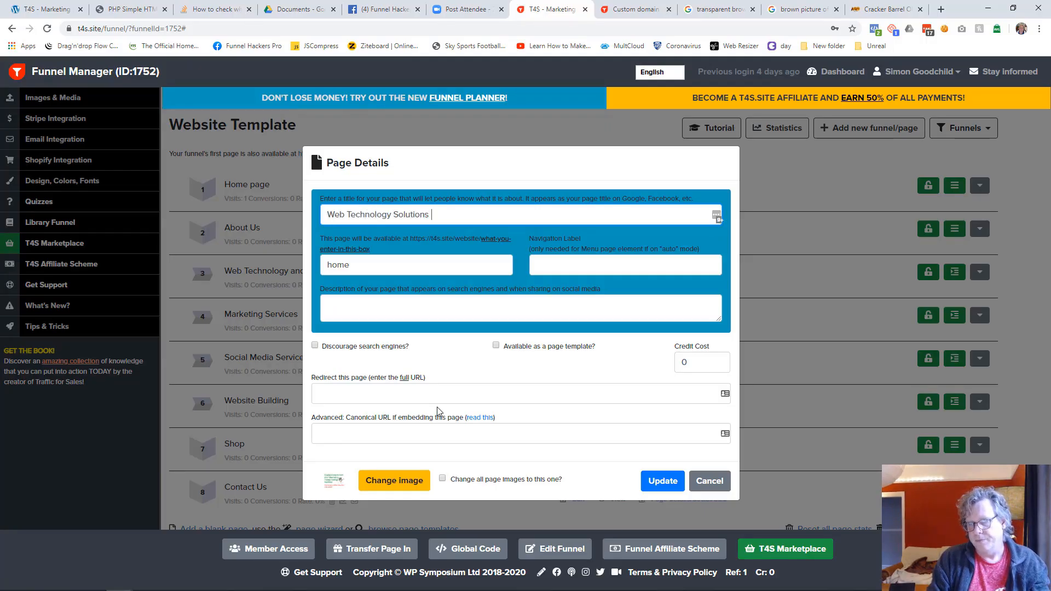
Step: Enter the description "This is the description that gets shown on search engines and when sharing this page on social media. As it's a website do all pages!"
{"action": "key", "text": "Tab"}
{"action": "key", "text": "Tab"}
{"action": "key", "text": "Tab"}
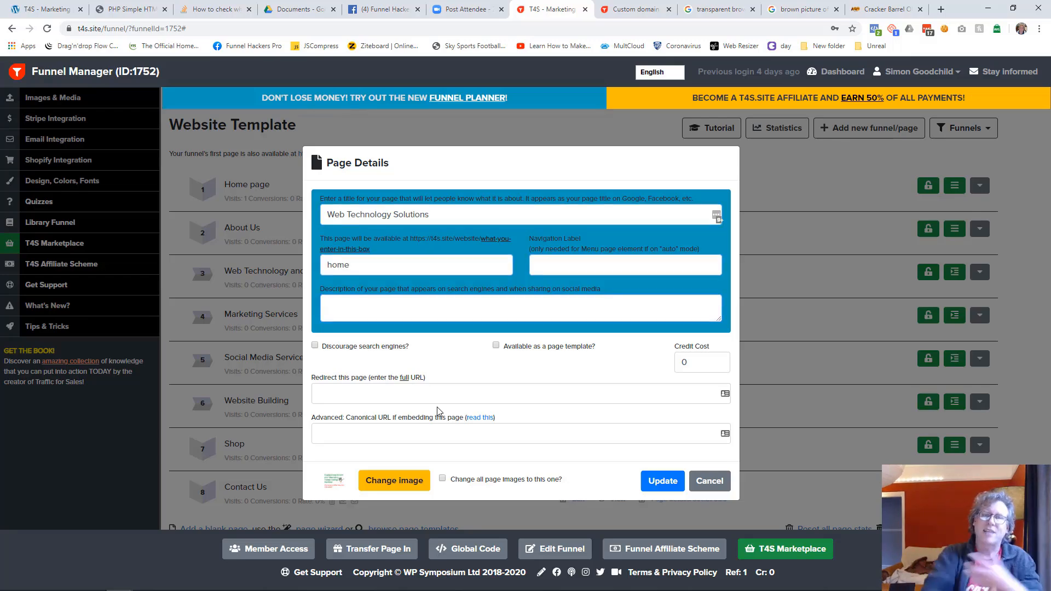
{"action": "type", "text": "This is the description that gets show"}
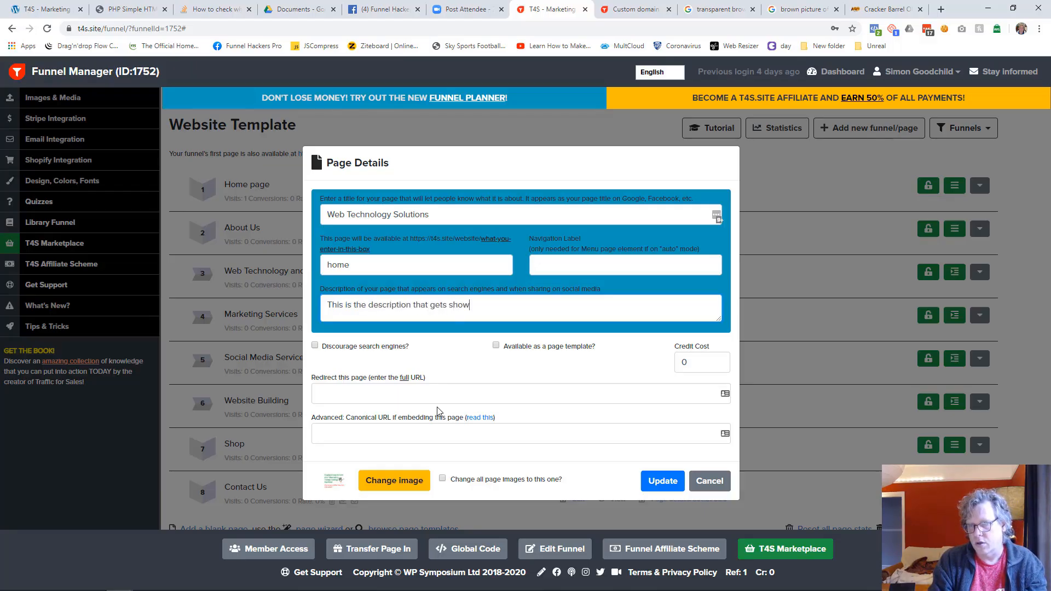
{"action": "type", "text": "engines"}
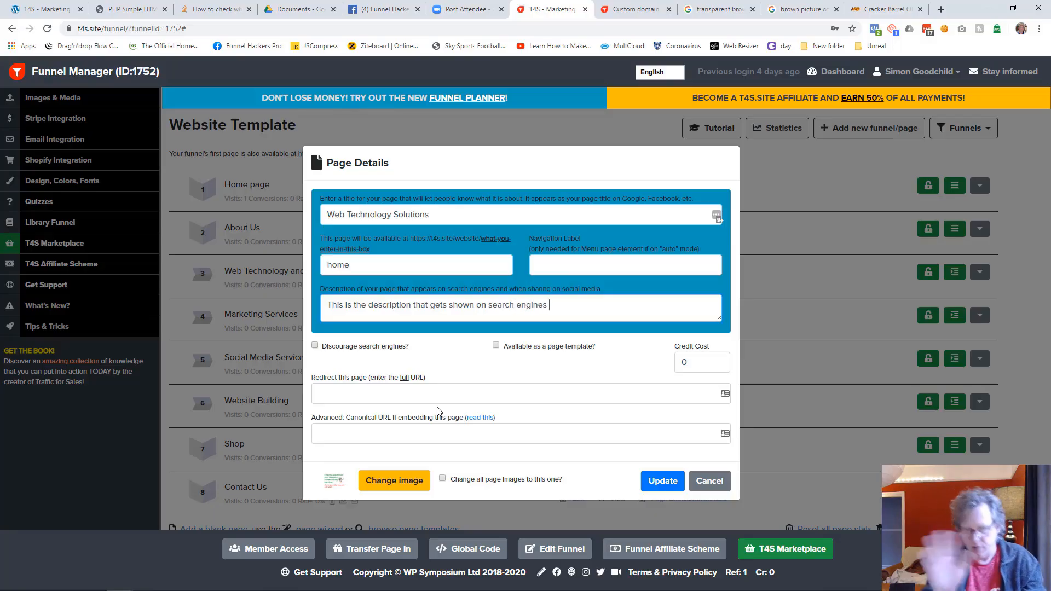
{"action": "type", "text": " and whyen sharing this page on social media."}
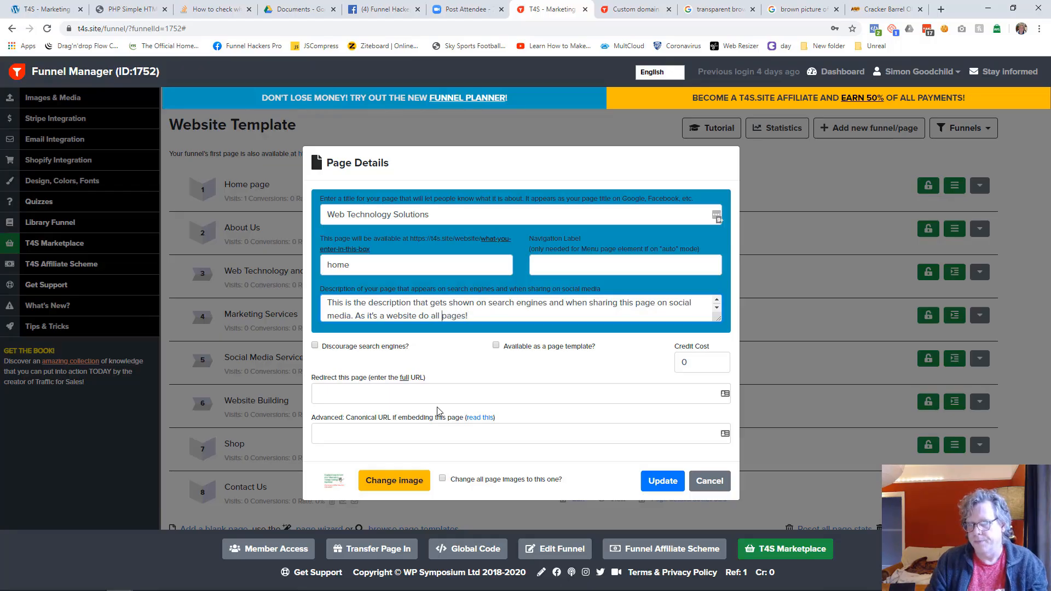
Step: Insert "Change the image down below, and" before the description's last sentence and make its "As" lowercase
{"action": "type", "text": "Change the image dow"}
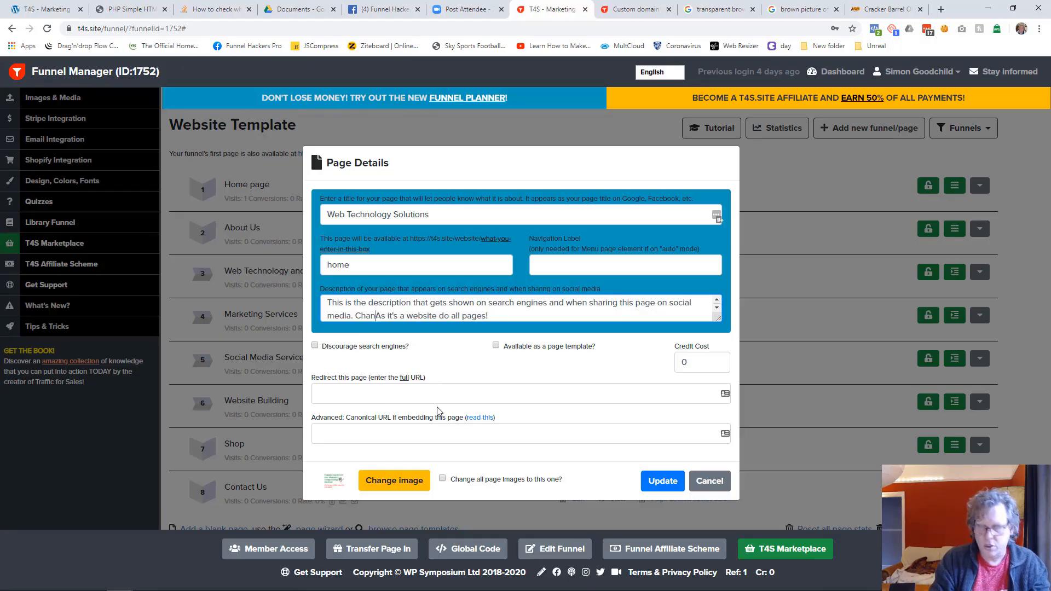
{"action": "type", "text": "n below"}
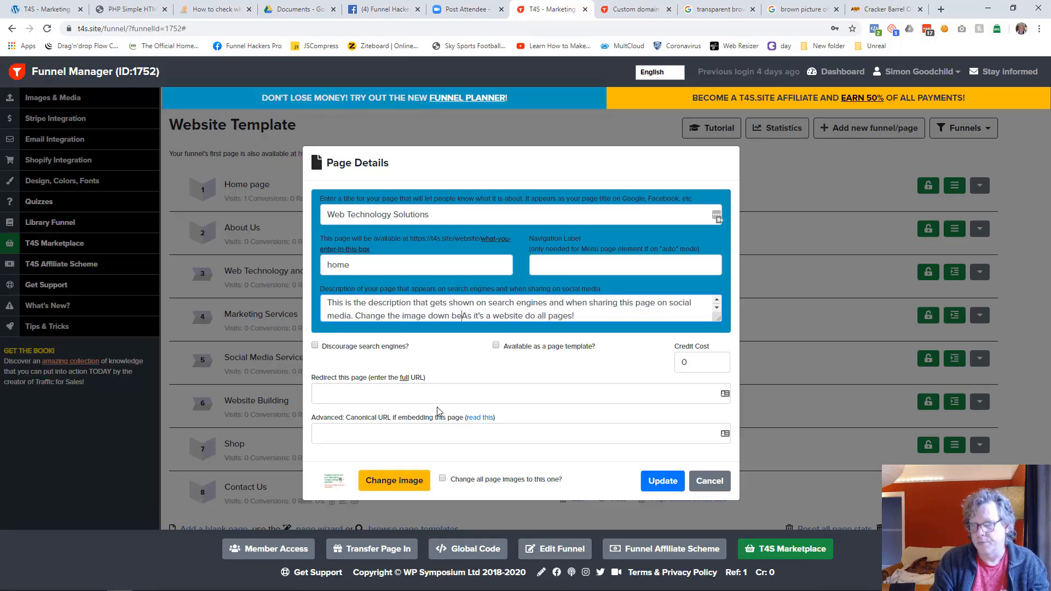
{"action": "type", "text": ", and"}
{"action": "key", "text": "Delete"}
{"action": "type", "text": "a"}
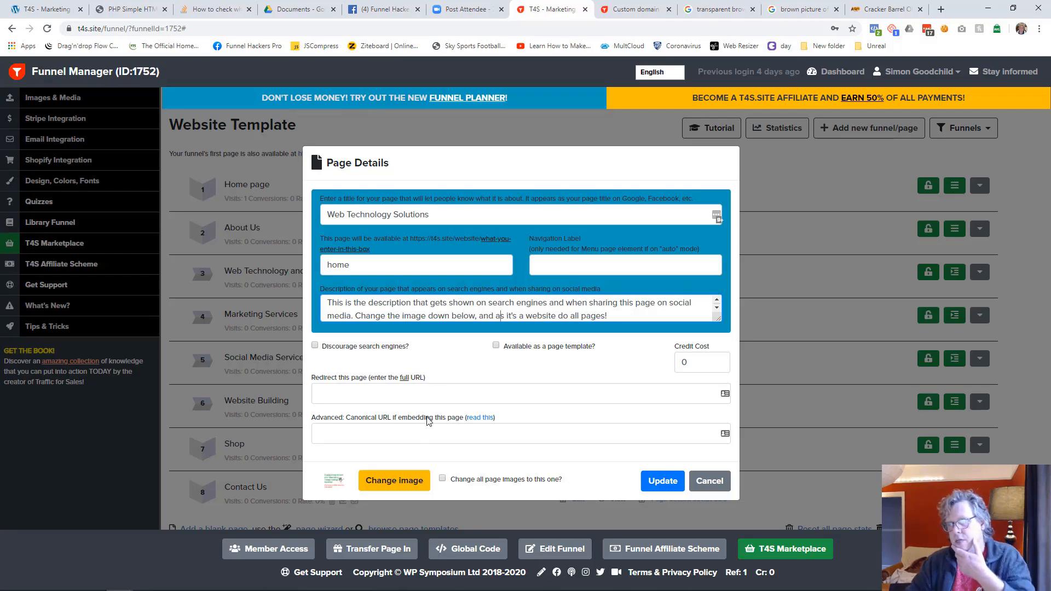
Step: Change the home page's social image to the barrels photo from the funnel's media and update the page details
{"action": "left_click", "coordinate": [440, 212]}
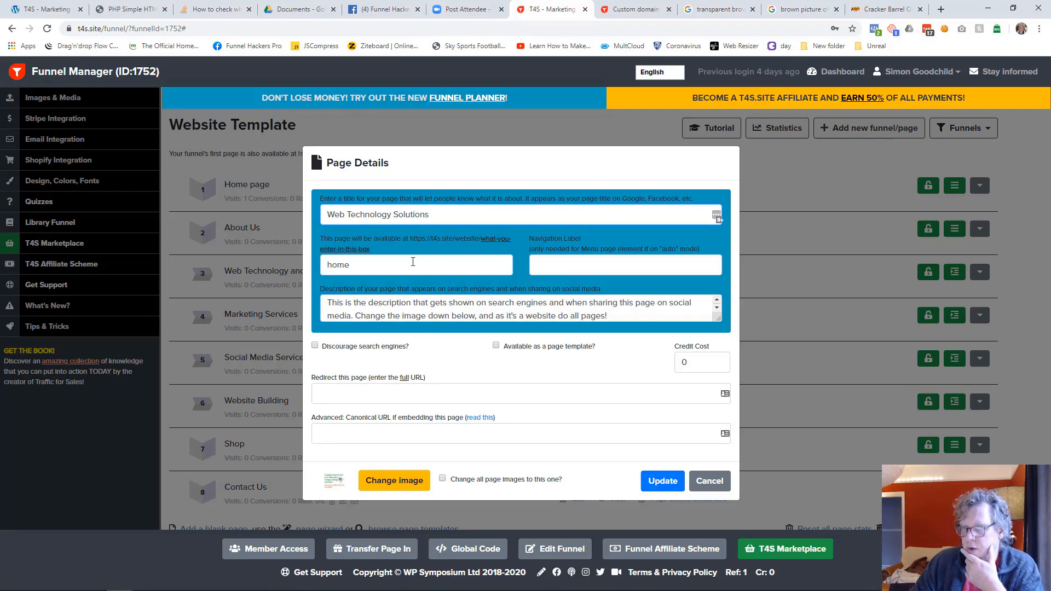
{"action": "key", "text": "Tab"}
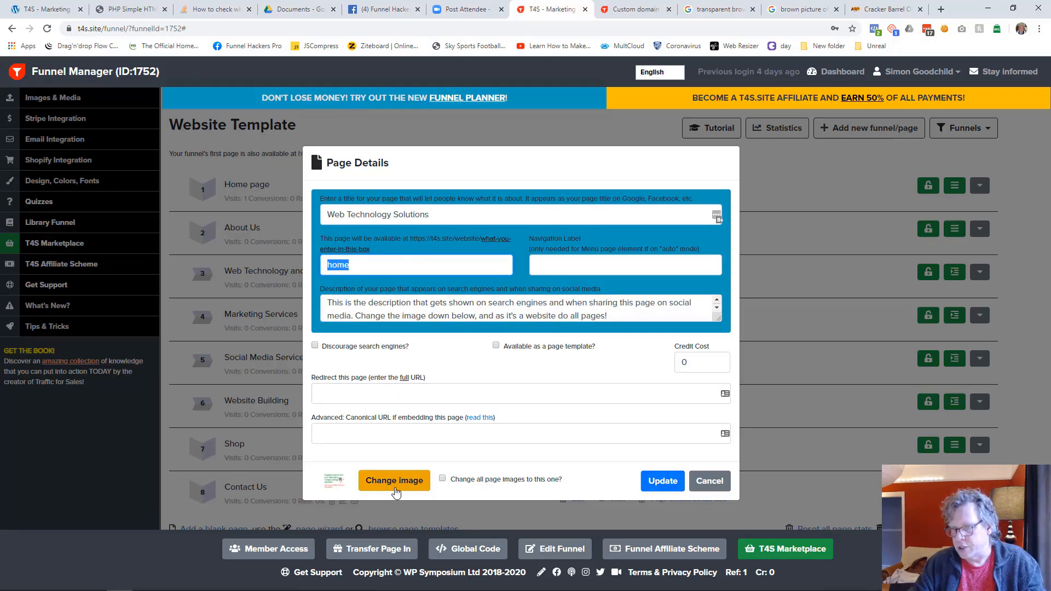
{"action": "left_click", "coordinate": [394, 481]}
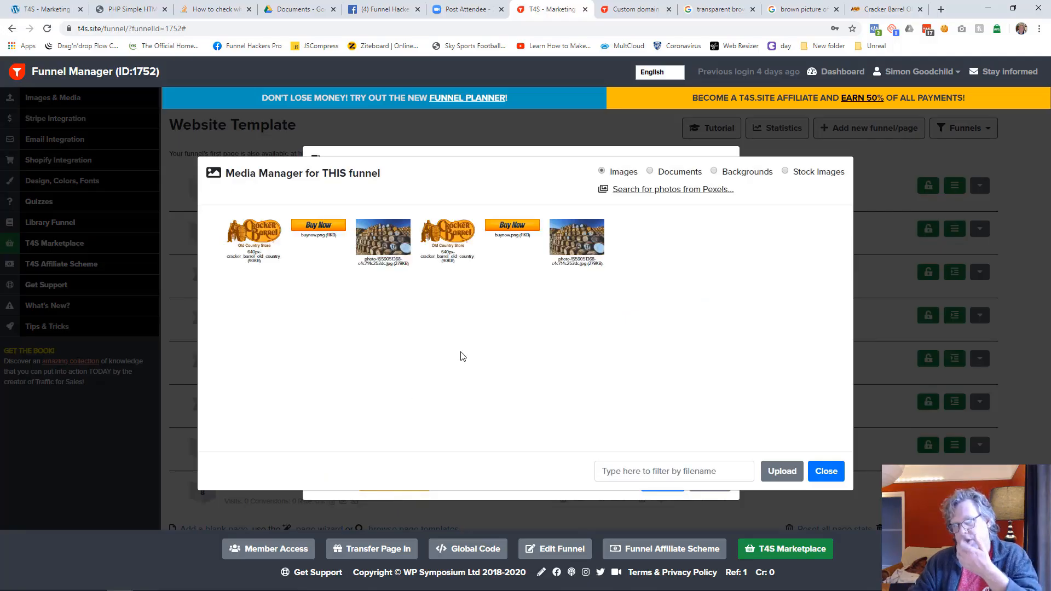
{"action": "left_click", "coordinate": [404, 254]}
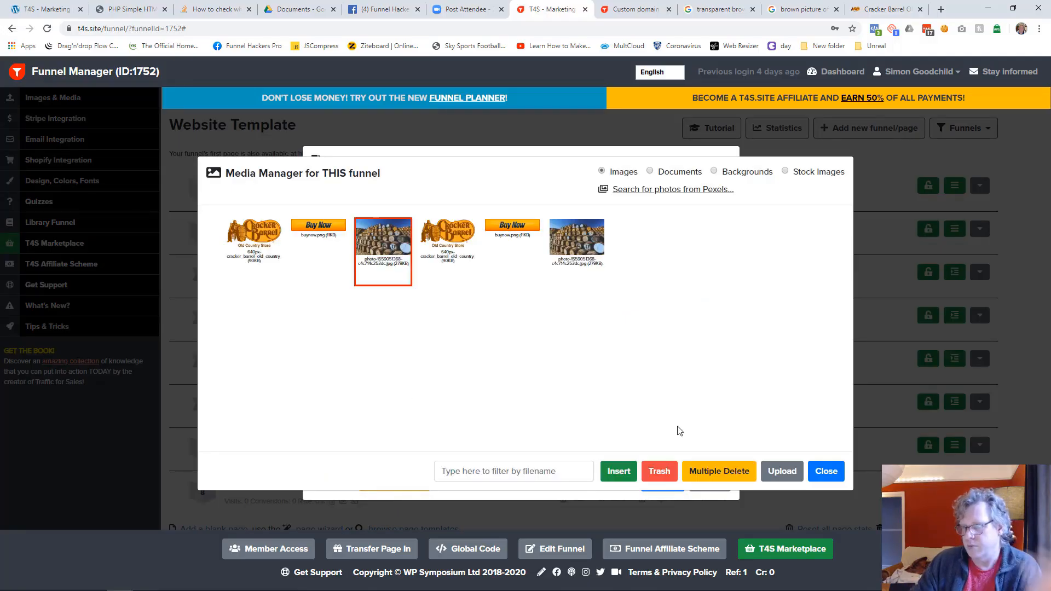
{"action": "left_click", "coordinate": [615, 475]}
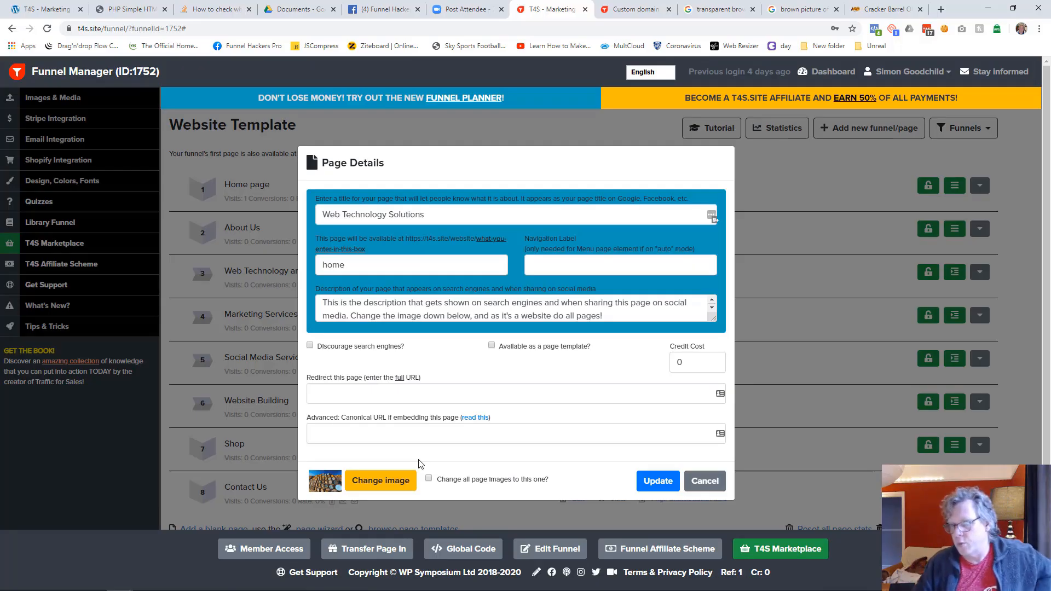
{"action": "left_click", "coordinate": [658, 481]}
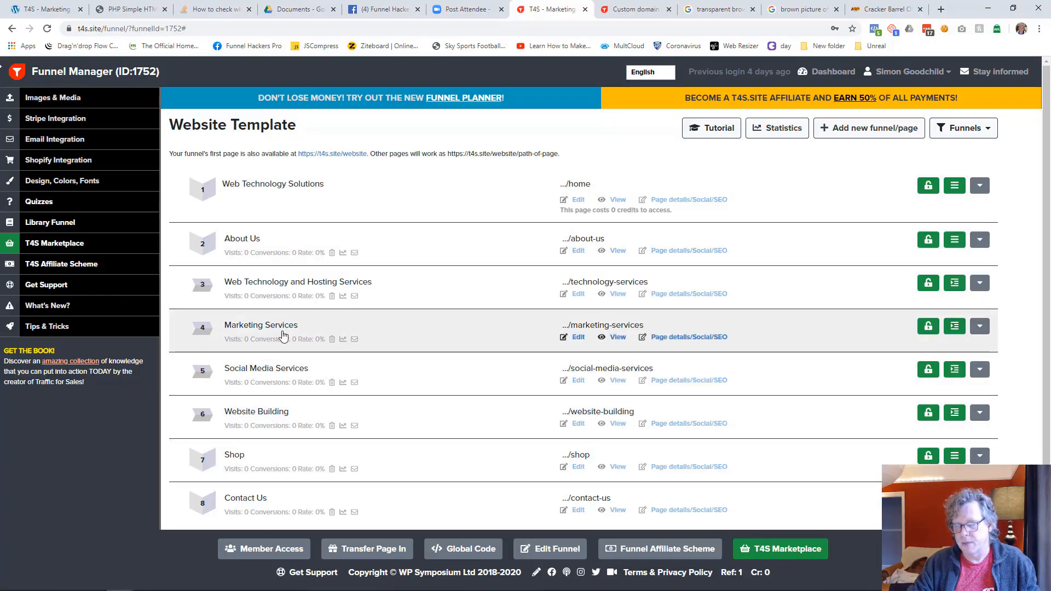
Step: Rename the Marketing Services page in the page list as "Web Technology Solutions - Marketing Services"
{"action": "left_click", "coordinate": [313, 327]}
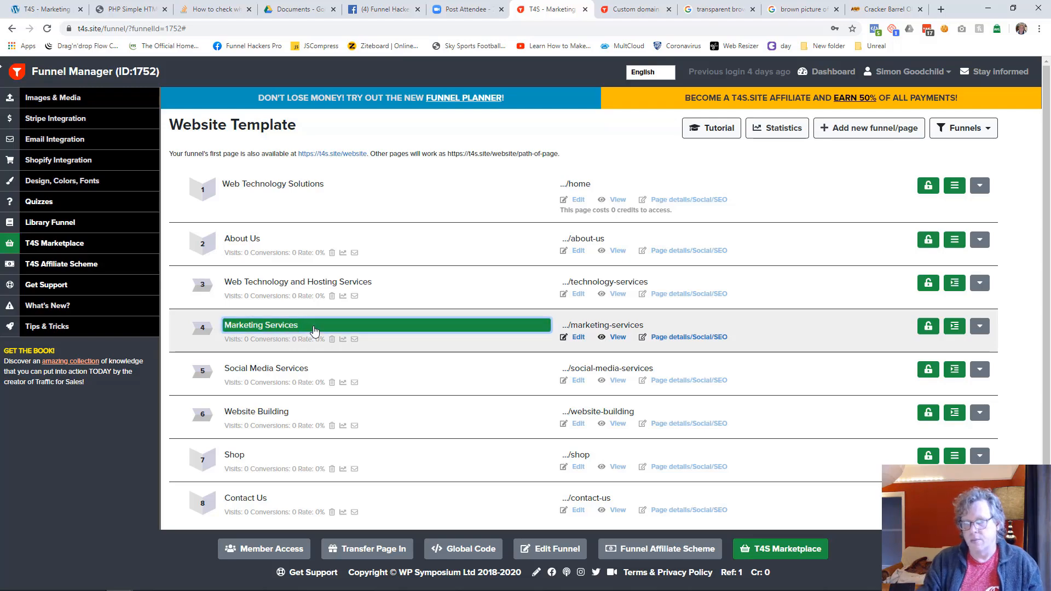
{"action": "type", "text": "Web Technolo"}
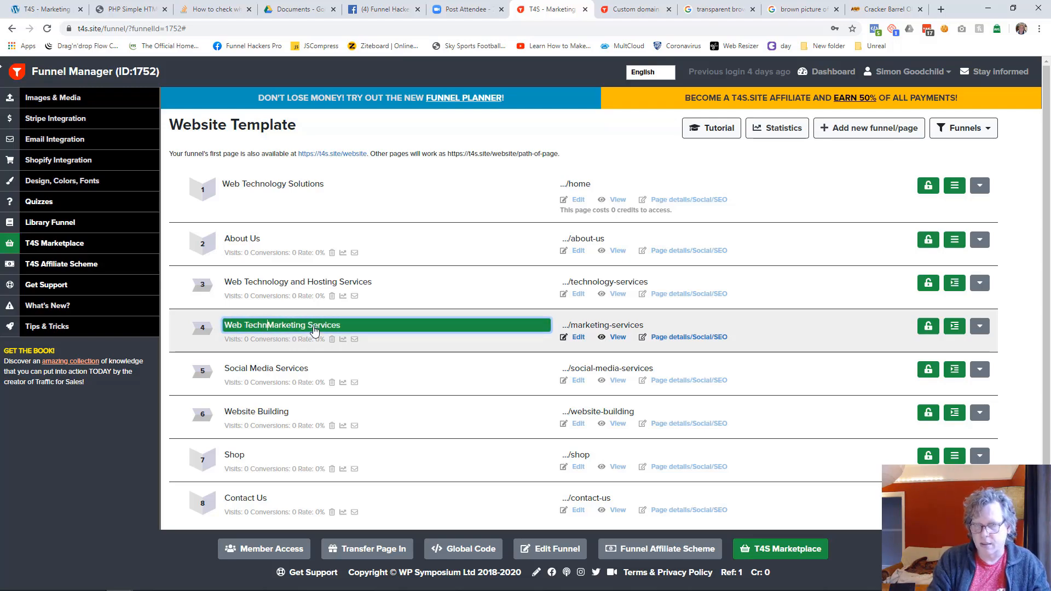
{"action": "type", "text": "gy Solutio"}
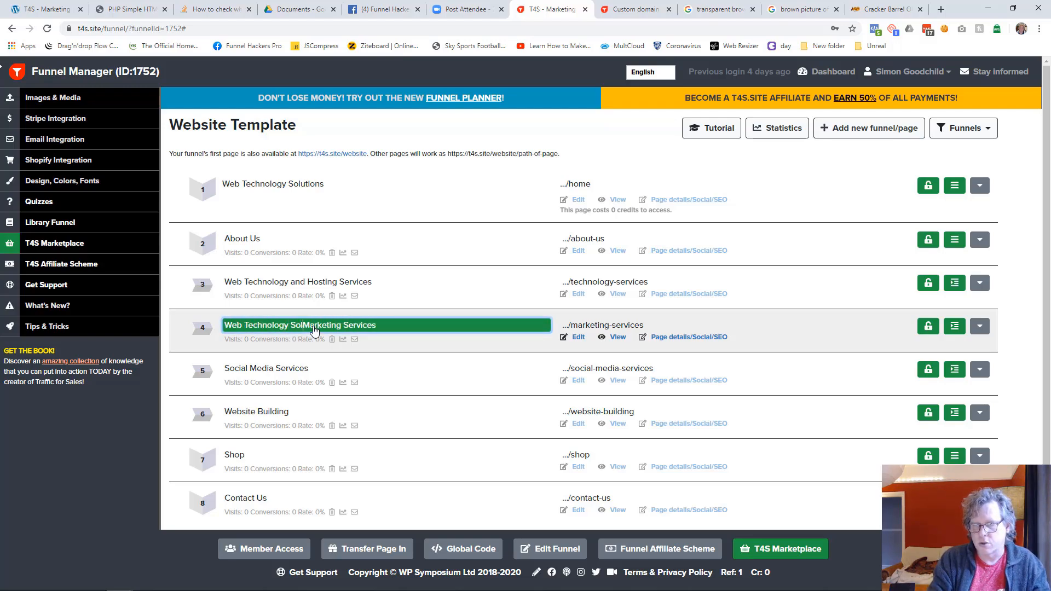
{"action": "type", "text": "ns -"}
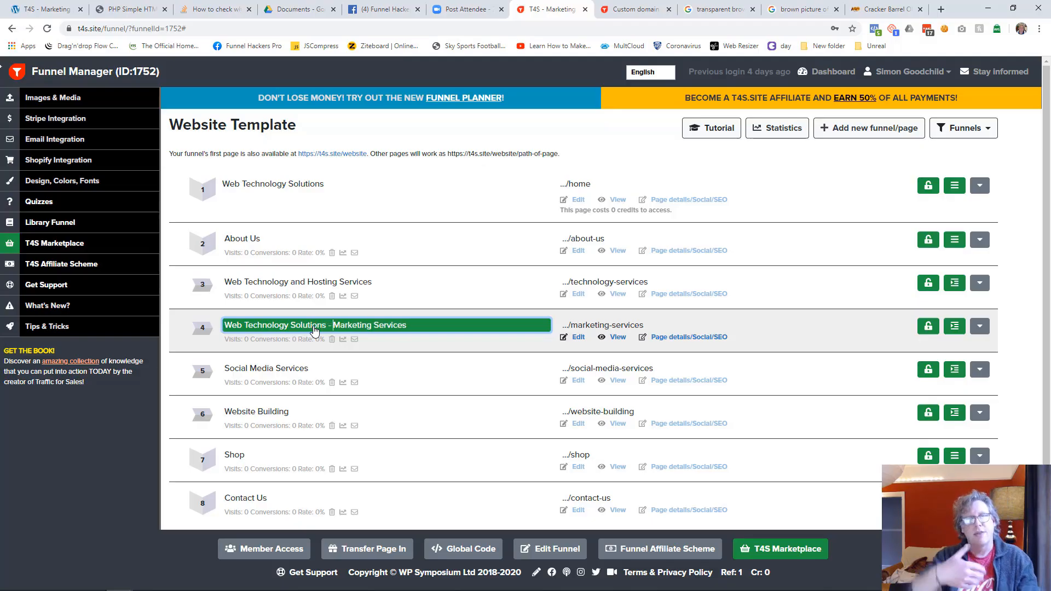
{"action": "key", "text": "Tab"}
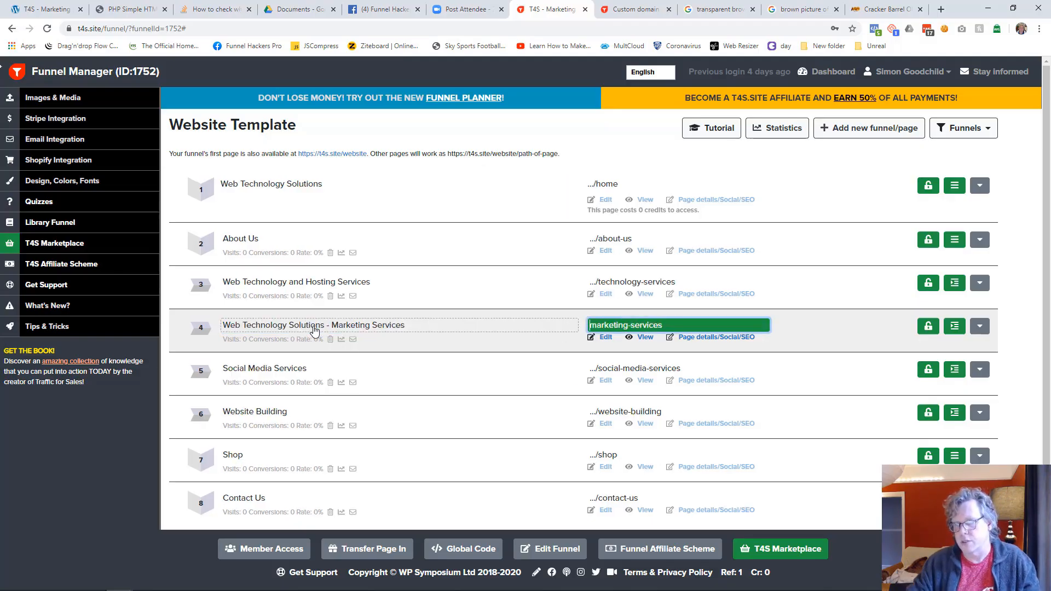
{"action": "key", "text": "Return"}
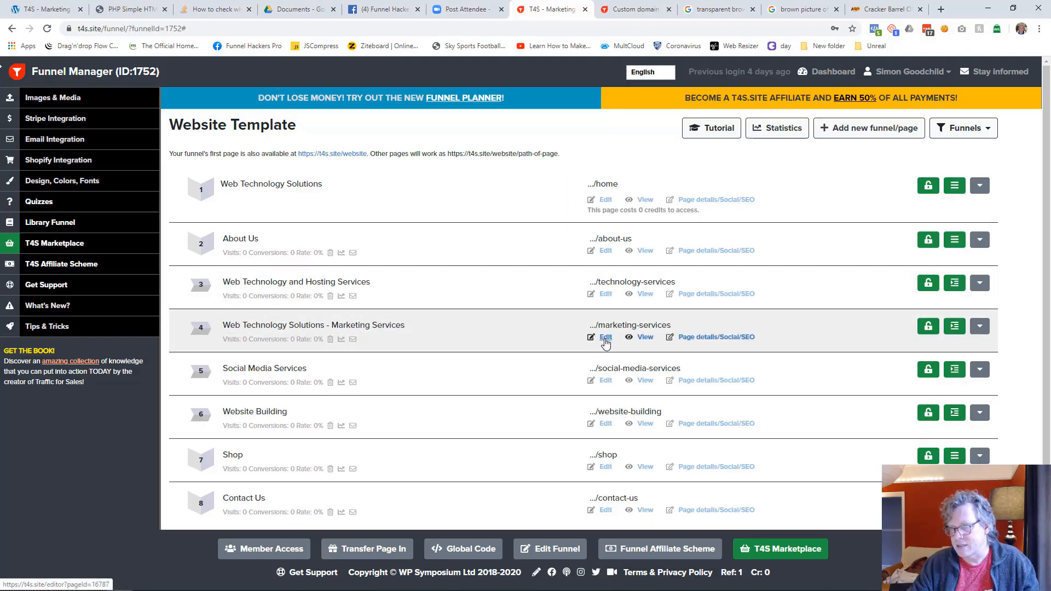
Step: Open the marketing-services page in the editor, save it, and check the About Us submenu on its published version
{"action": "left_click", "coordinate": [605, 338]}
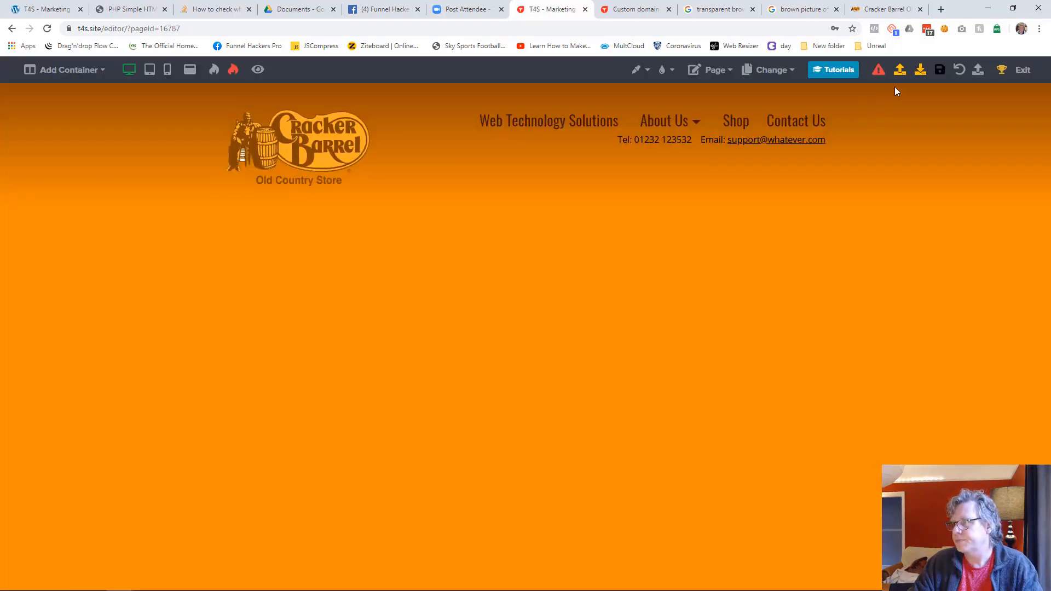
{"action": "left_click", "coordinate": [940, 69]}
{"action": "left_click", "coordinate": [258, 69]}
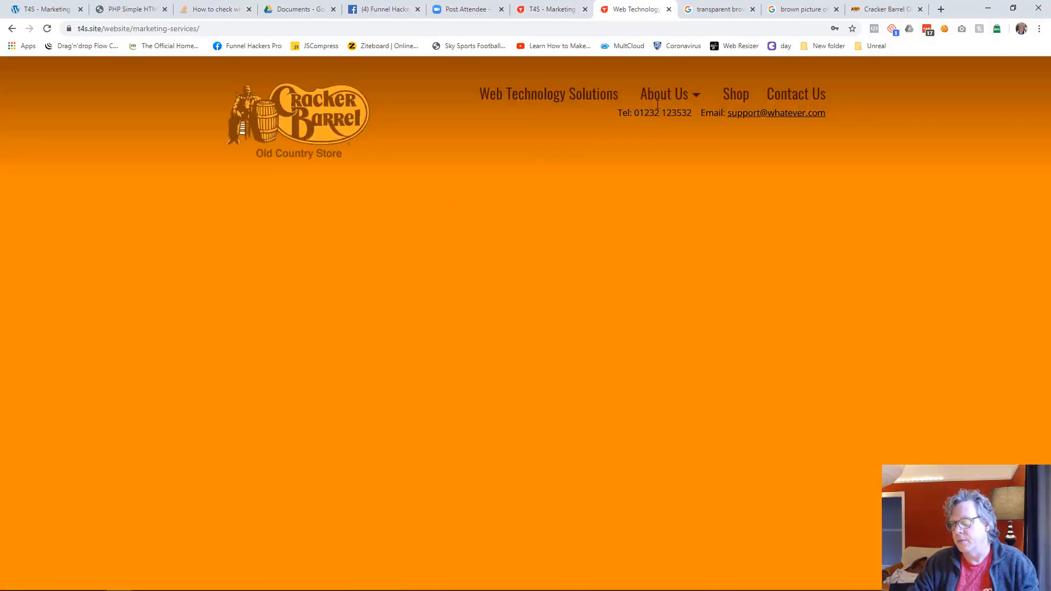
{"action": "mouse_move", "coordinate": [666, 97]}
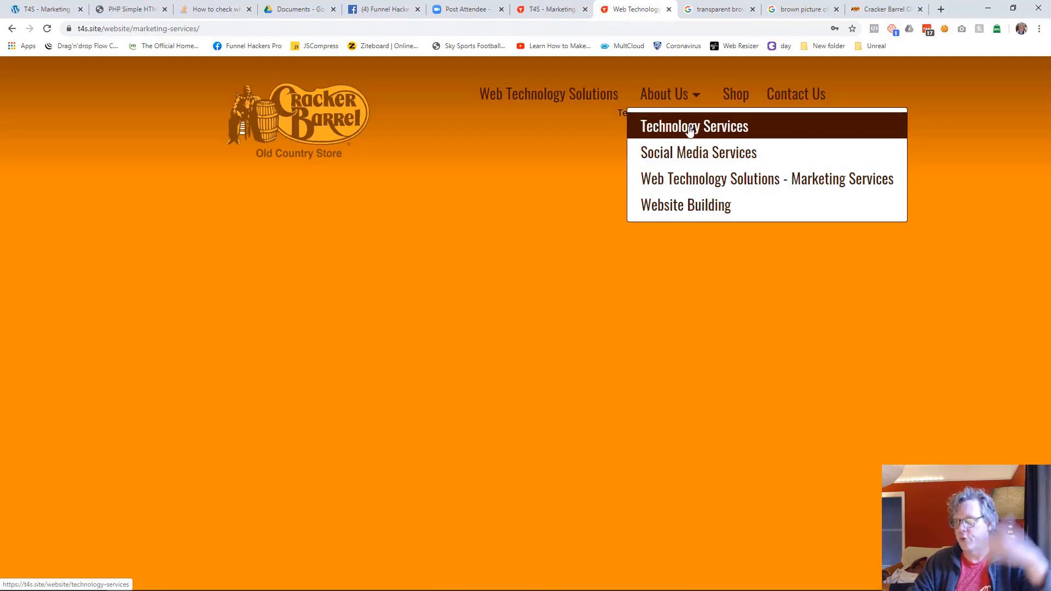
Step: Exit the editor and give the marketing-services page the navigation label "Marketing Services" in its page details
{"action": "left_click", "coordinate": [550, 10]}
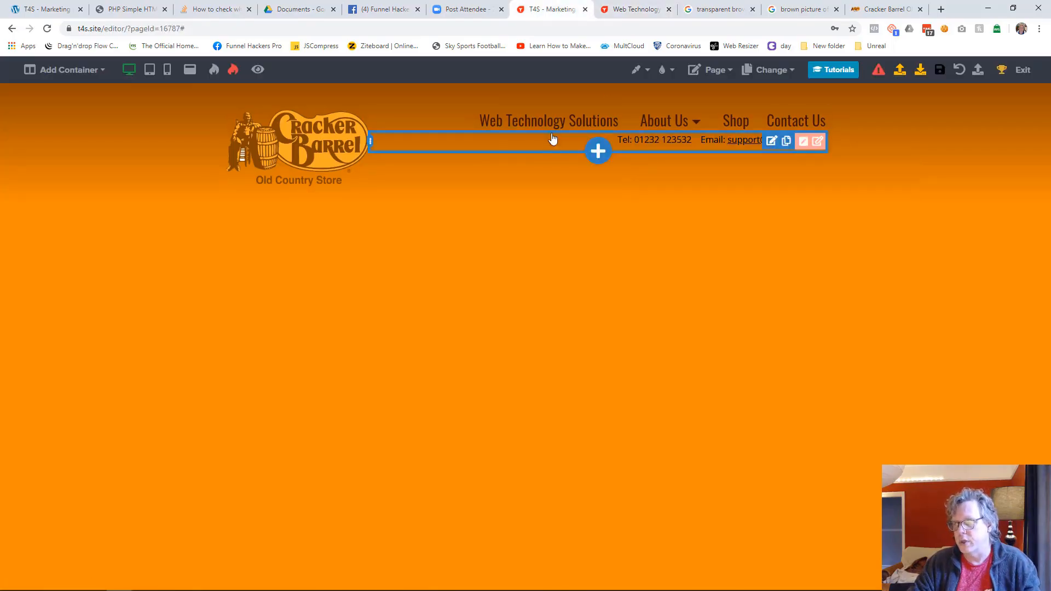
{"action": "left_click", "coordinate": [1023, 70]}
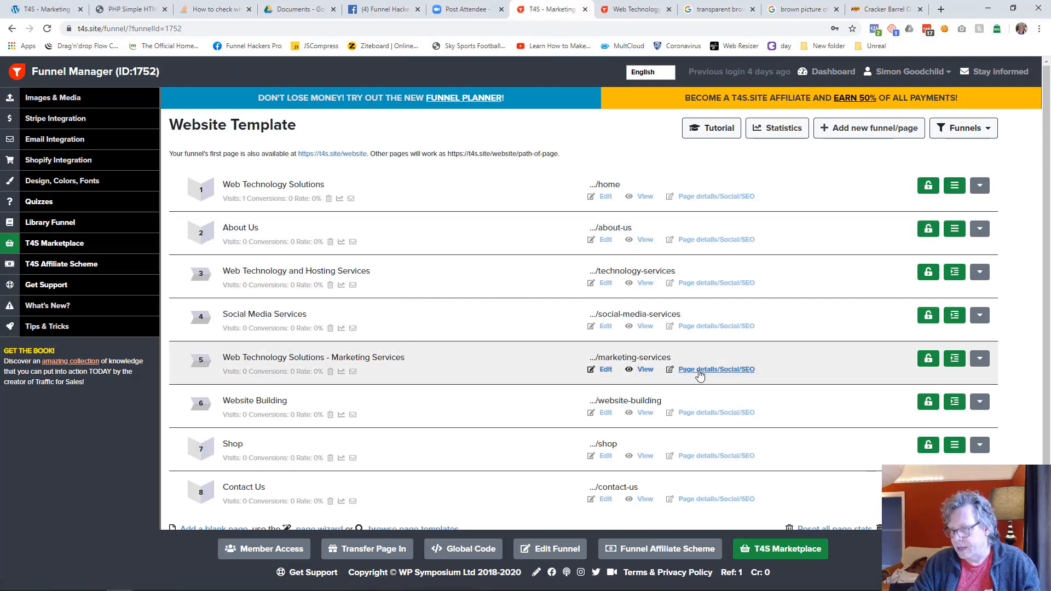
{"action": "left_click", "coordinate": [699, 370]}
{"action": "left_click", "coordinate": [553, 266]}
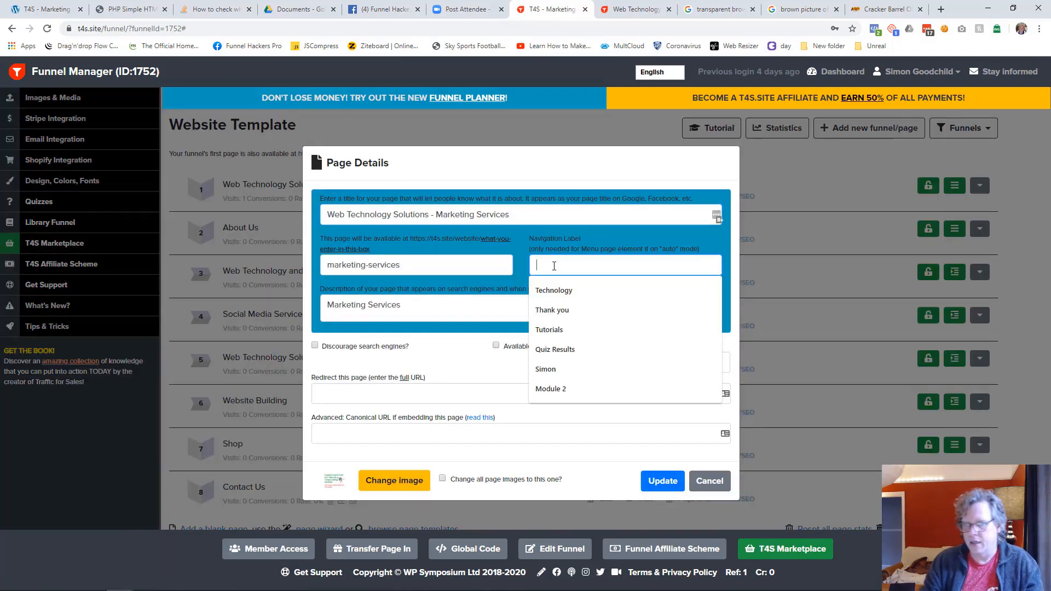
{"action": "type", "text": "marketing Services"}
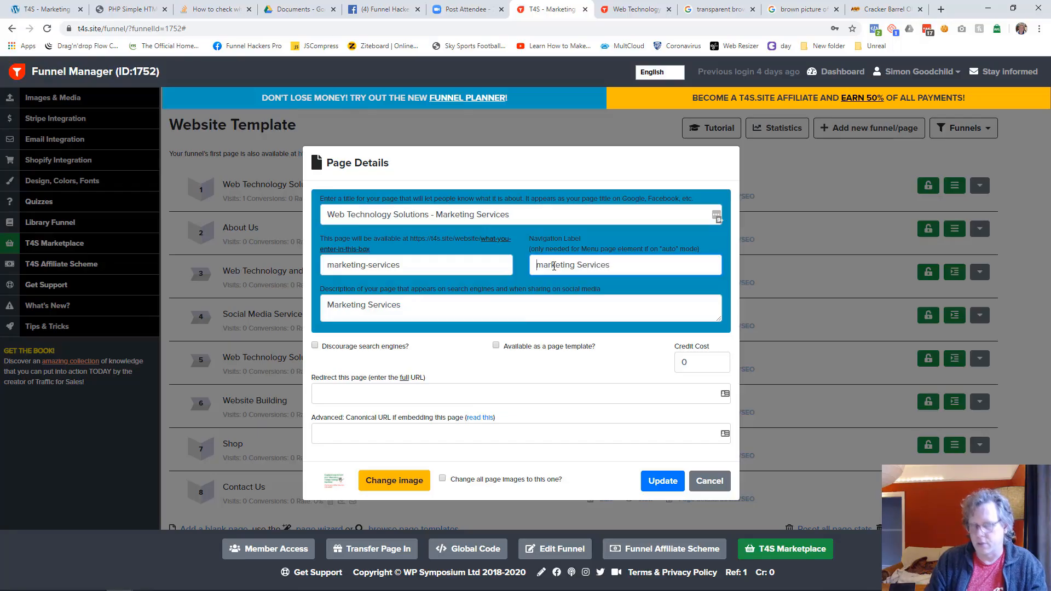
{"action": "key", "text": "Tab"}
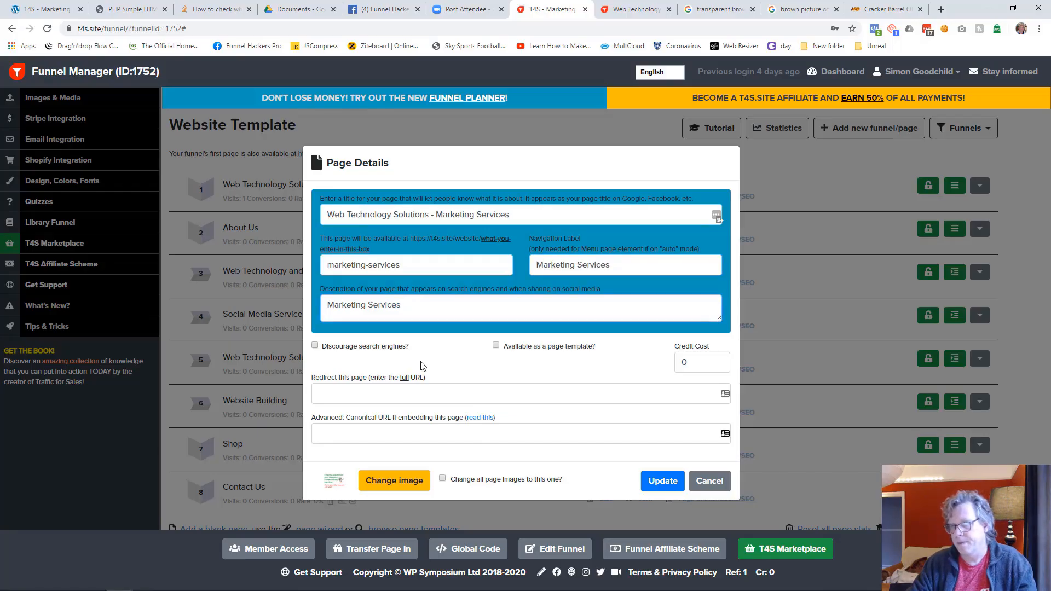
{"action": "left_click_drag", "start_coordinate": [416, 311], "coordinate": [325, 290]}
{"action": "left_click", "coordinate": [417, 309]}
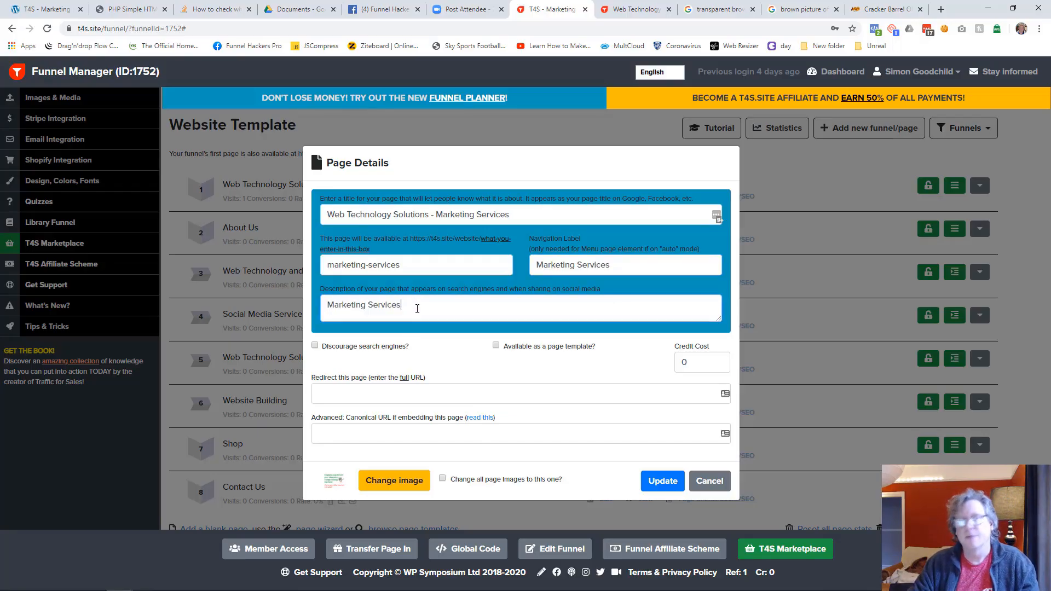
{"action": "left_click", "coordinate": [661, 481]}
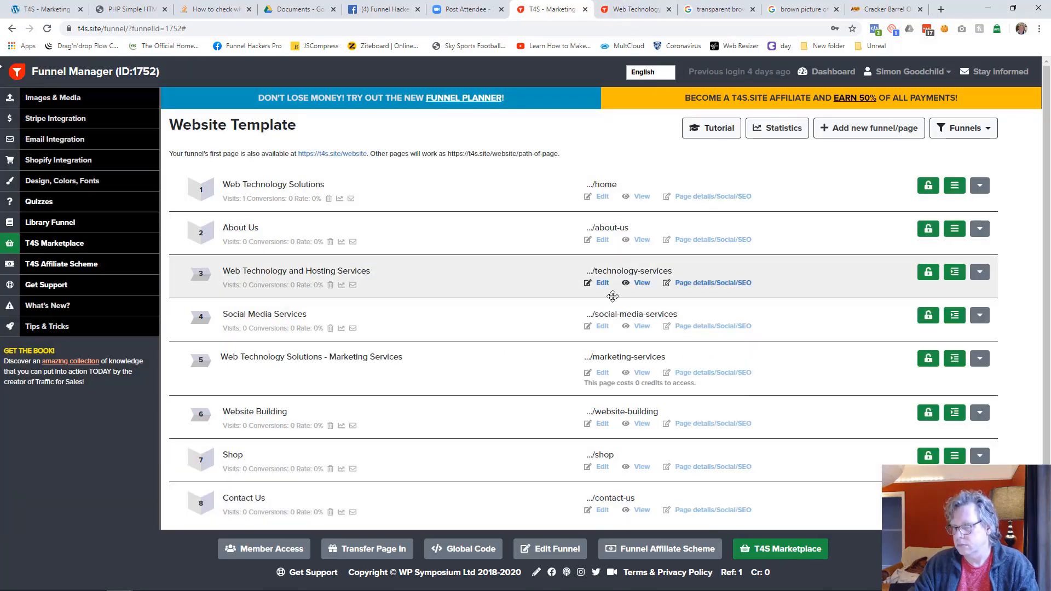
Step: Reopen the marketing-services page in the editor, save it again, and view the published page
{"action": "left_click", "coordinate": [602, 373]}
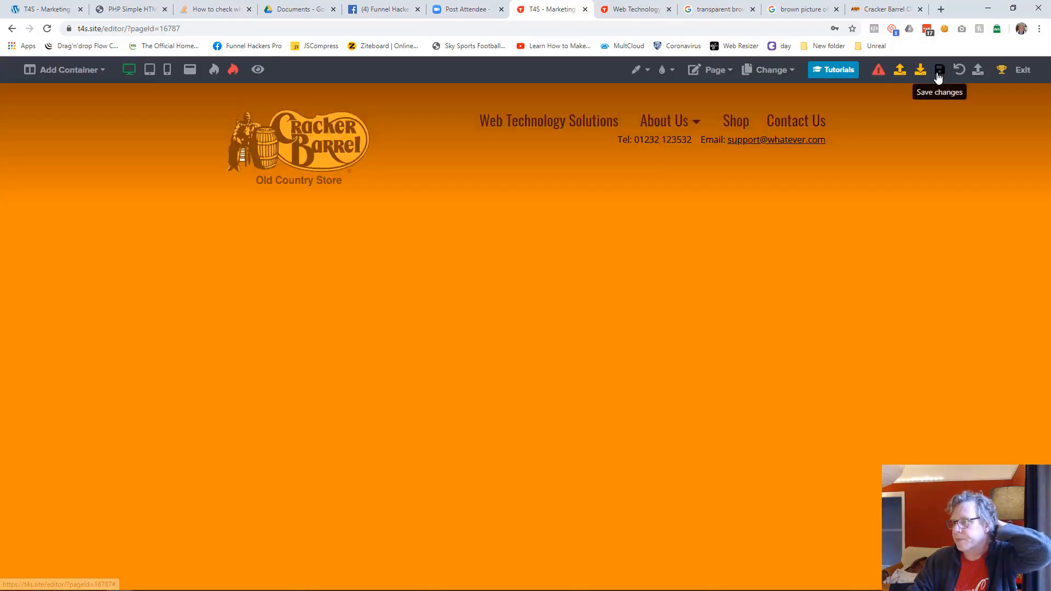
{"action": "left_click", "coordinate": [939, 69]}
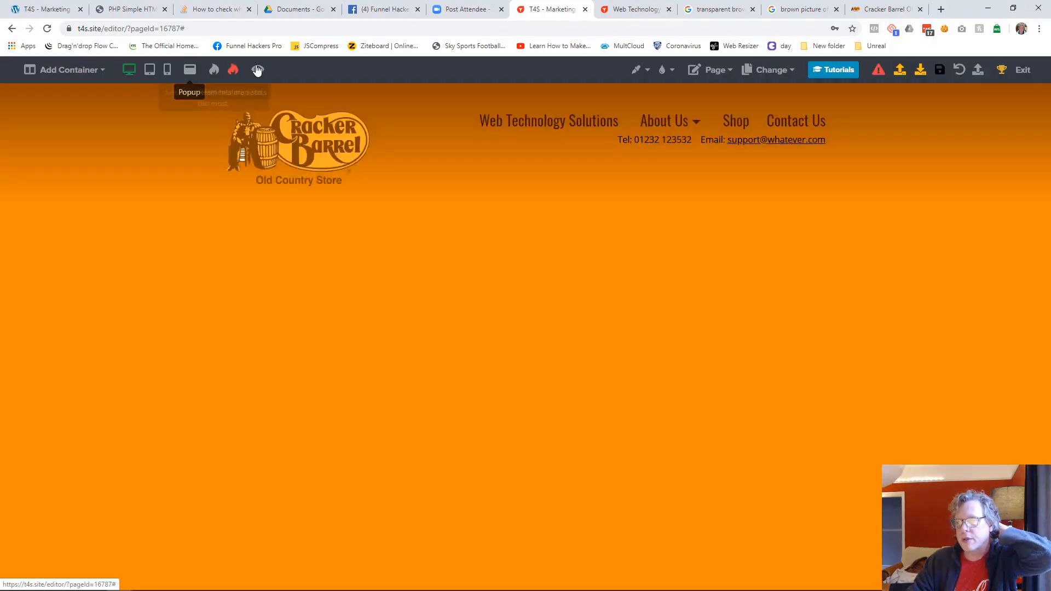
{"action": "left_click", "coordinate": [259, 71]}
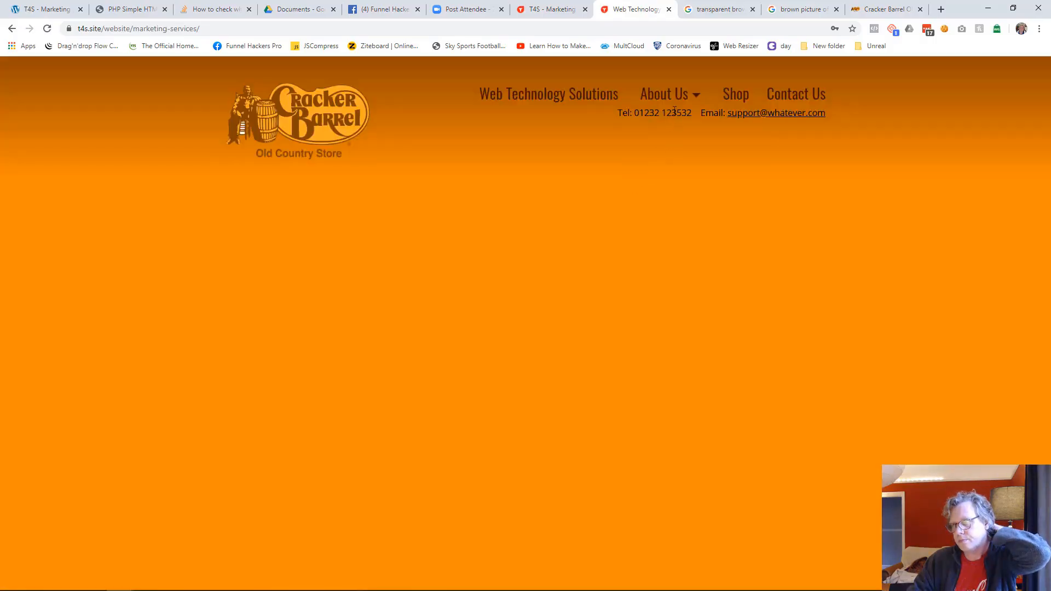
Step: Exit the editor and give the home page the navigation label "Home" in its page details
{"action": "mouse_move", "coordinate": [668, 94]}
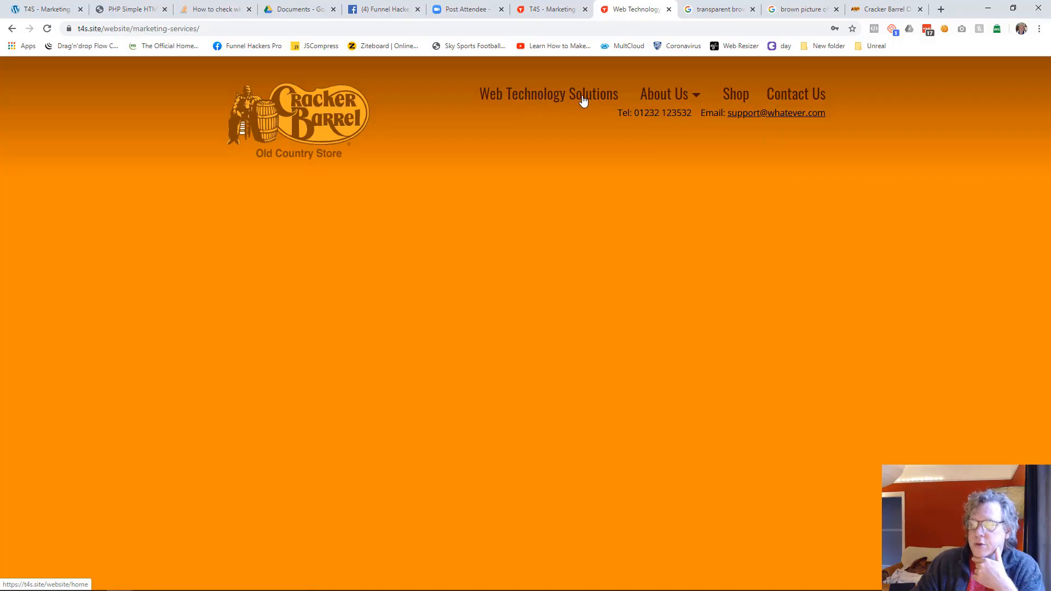
{"action": "left_click", "coordinate": [564, 11]}
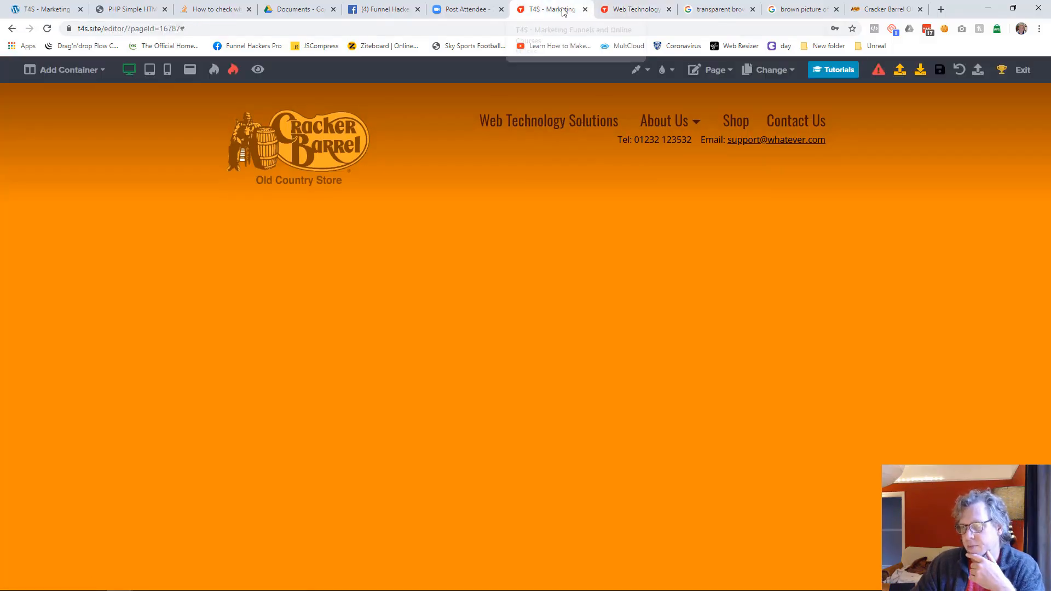
{"action": "left_click", "coordinate": [1022, 70]}
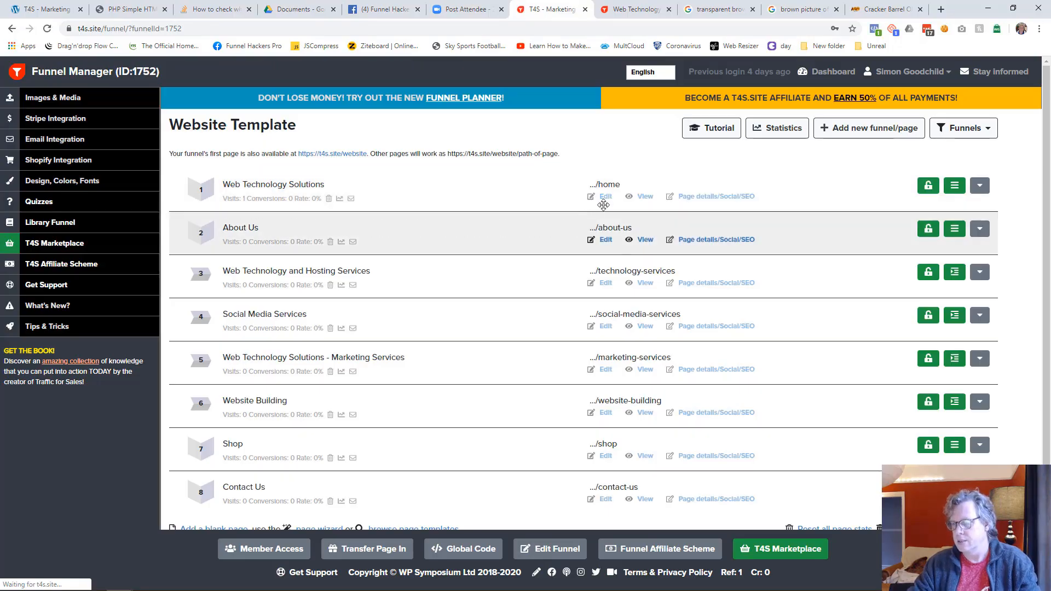
{"action": "left_click", "coordinate": [693, 198]}
{"action": "left_click", "coordinate": [558, 264]}
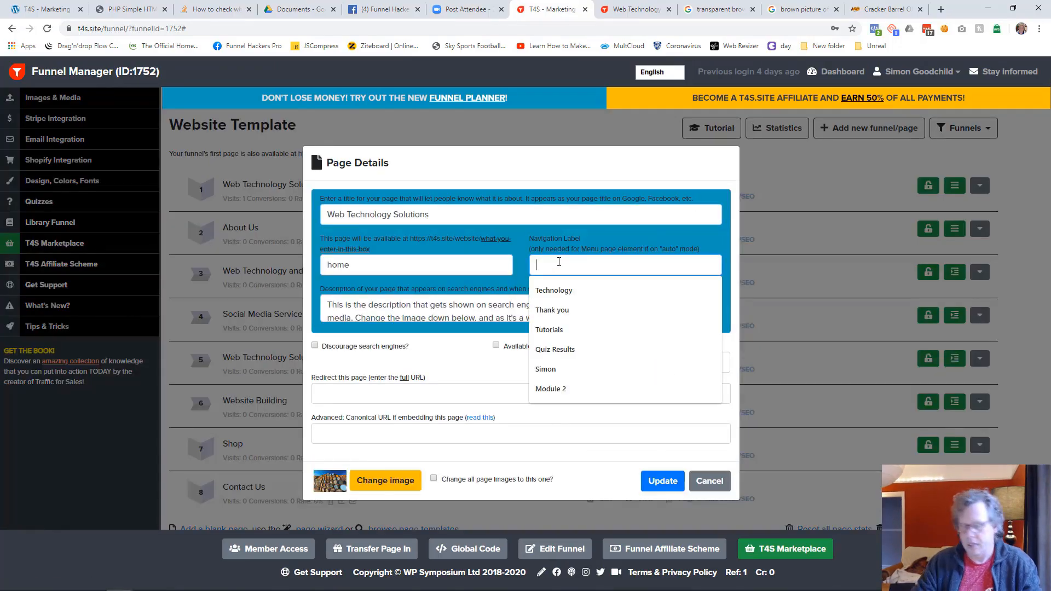
{"action": "type", "text": "Home"}
{"action": "key", "text": "Tab"}
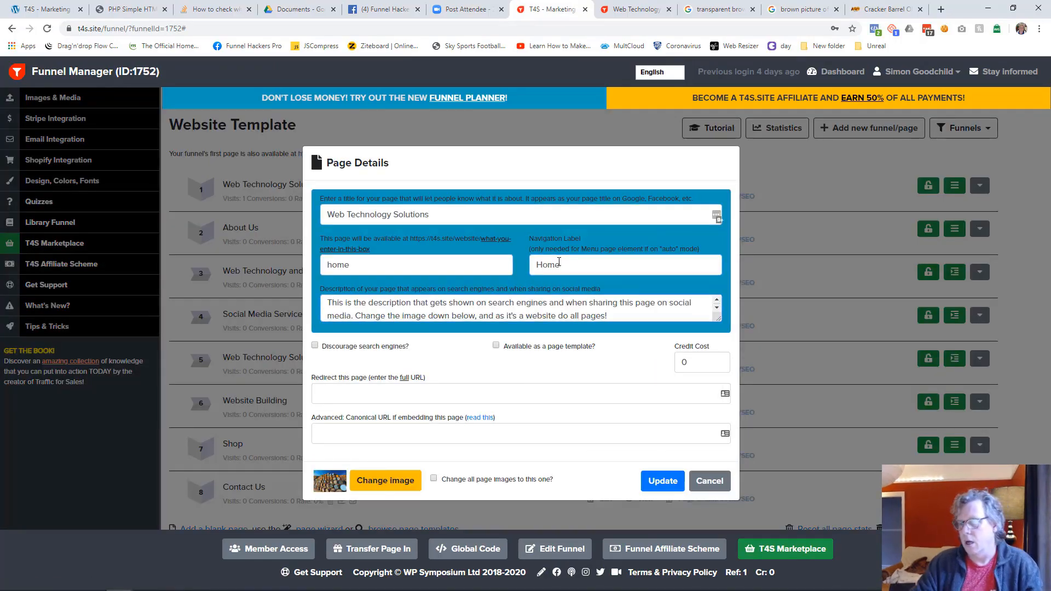
{"action": "left_click", "coordinate": [662, 481]}
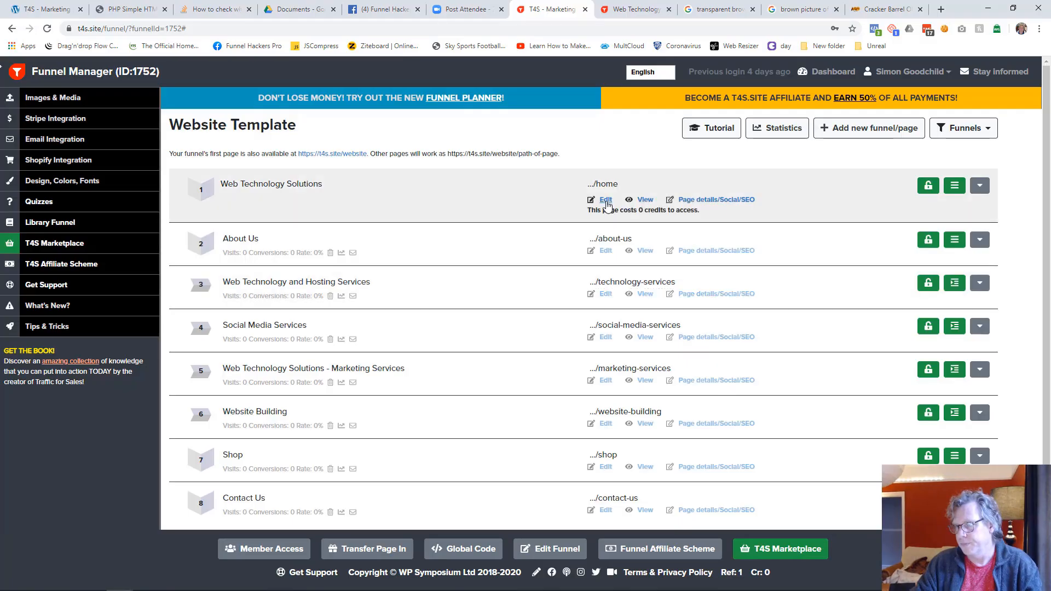
Step: Open the home page in the editor, save it, and check the Home navigation link on the published site
{"action": "left_click", "coordinate": [606, 200]}
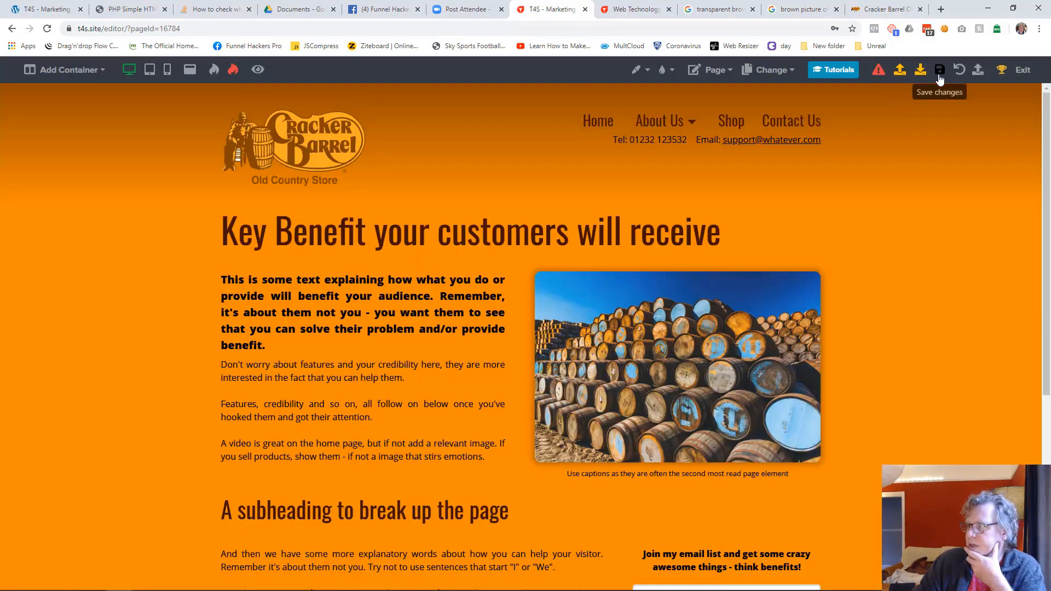
{"action": "left_click", "coordinate": [939, 80]}
{"action": "left_click", "coordinate": [622, 7]}
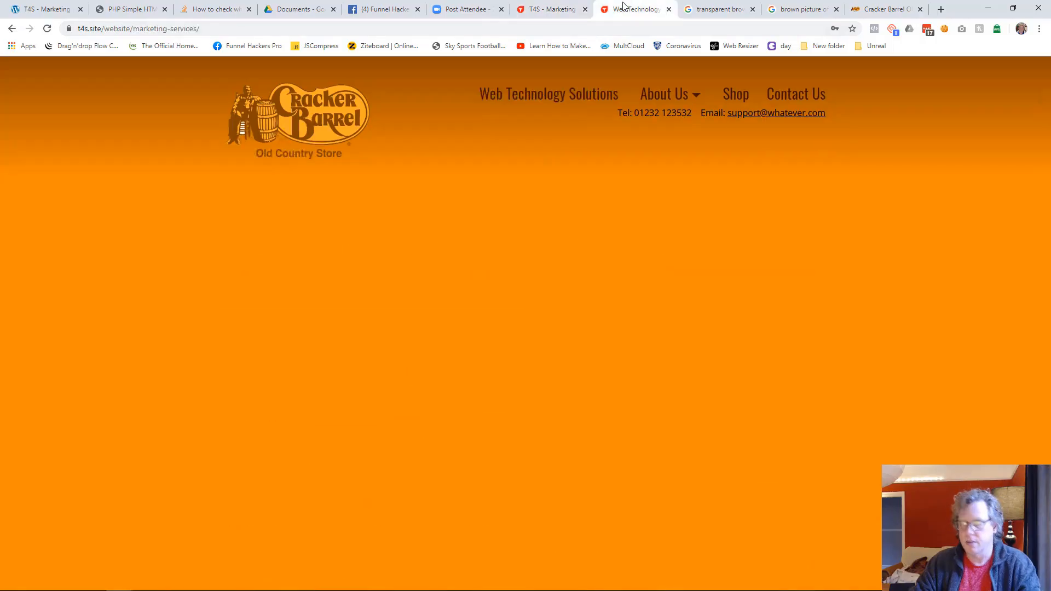
{"action": "key", "text": "F5"}
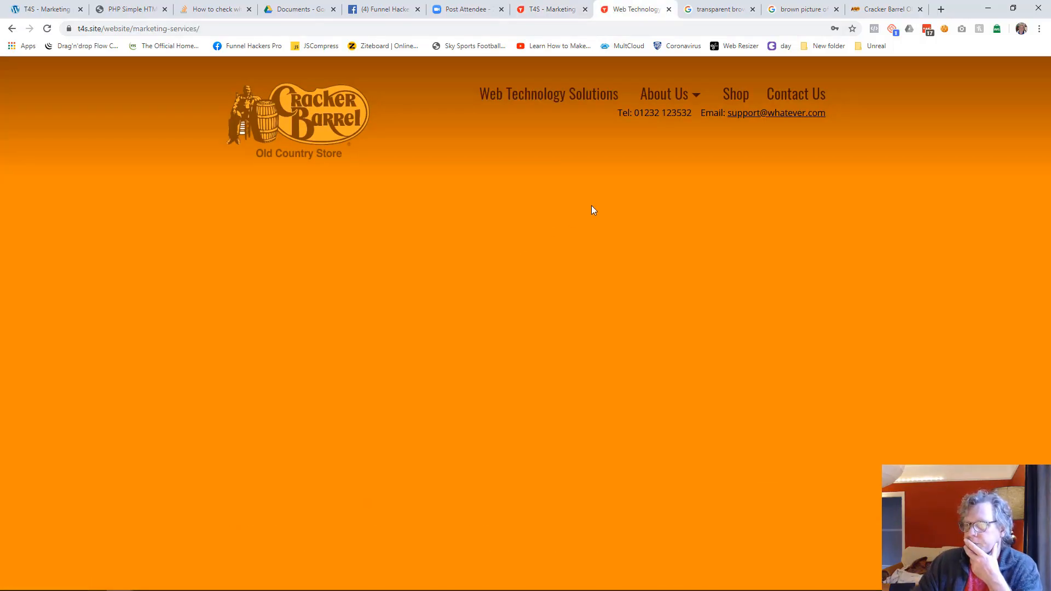
{"action": "left_click", "coordinate": [569, 97]}
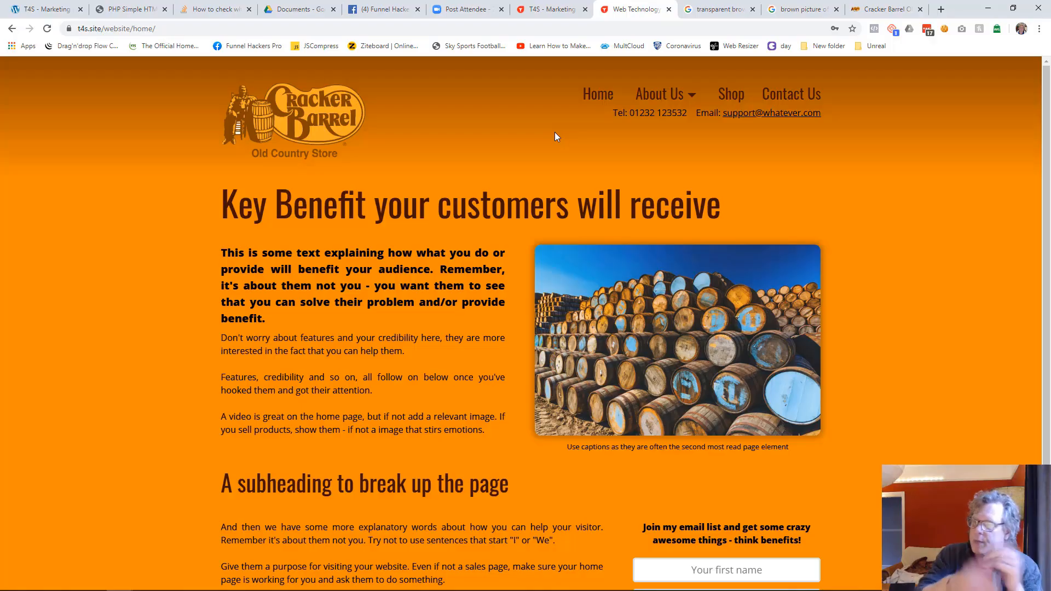
Step: Switch the editor to the About Us page and save it
{"action": "left_click", "coordinate": [550, 9]}
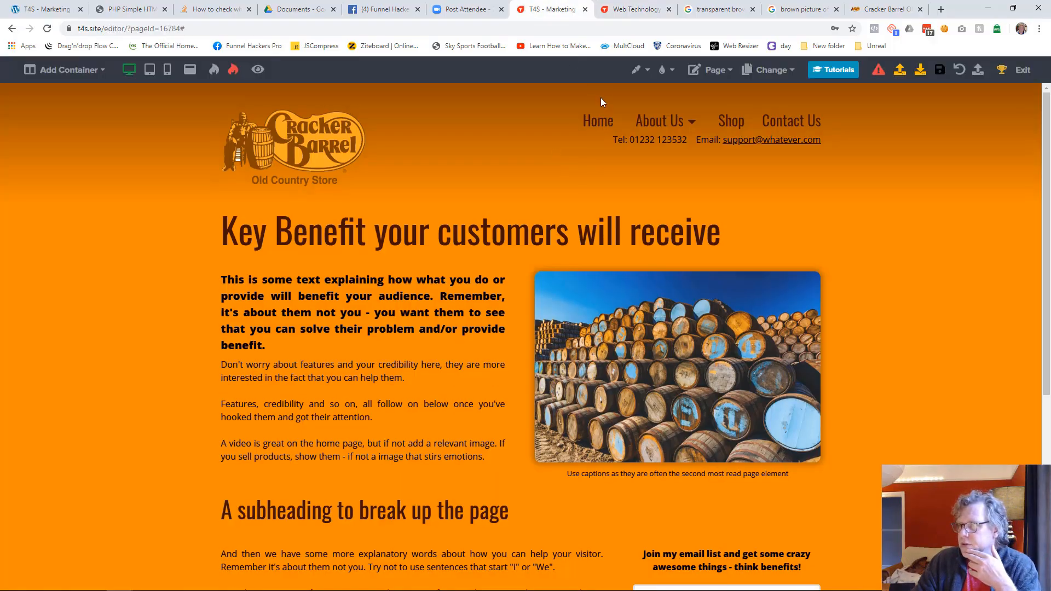
{"action": "left_click", "coordinate": [769, 70]}
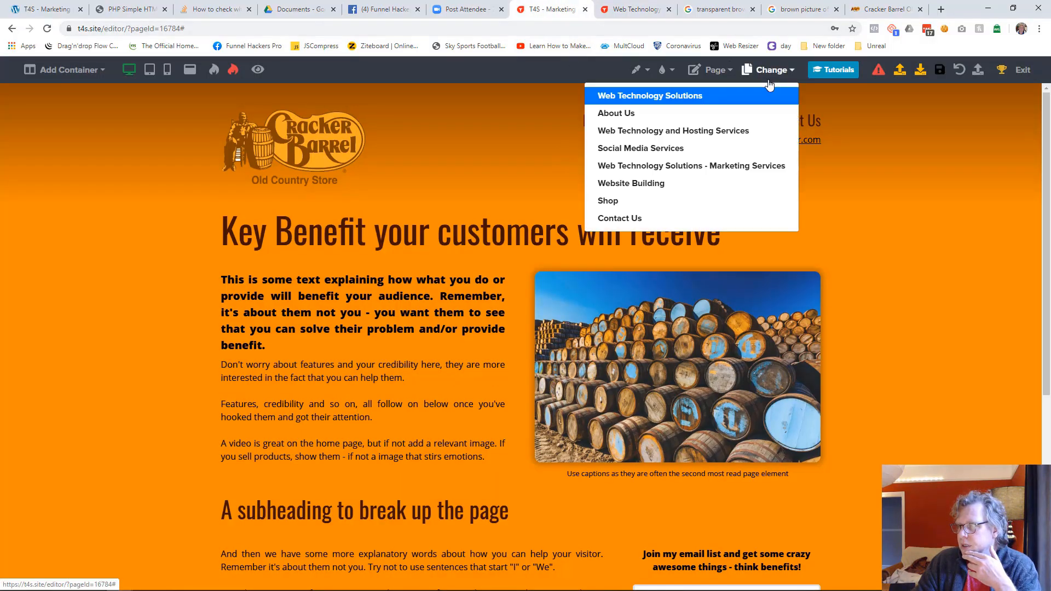
{"action": "left_click", "coordinate": [670, 114]}
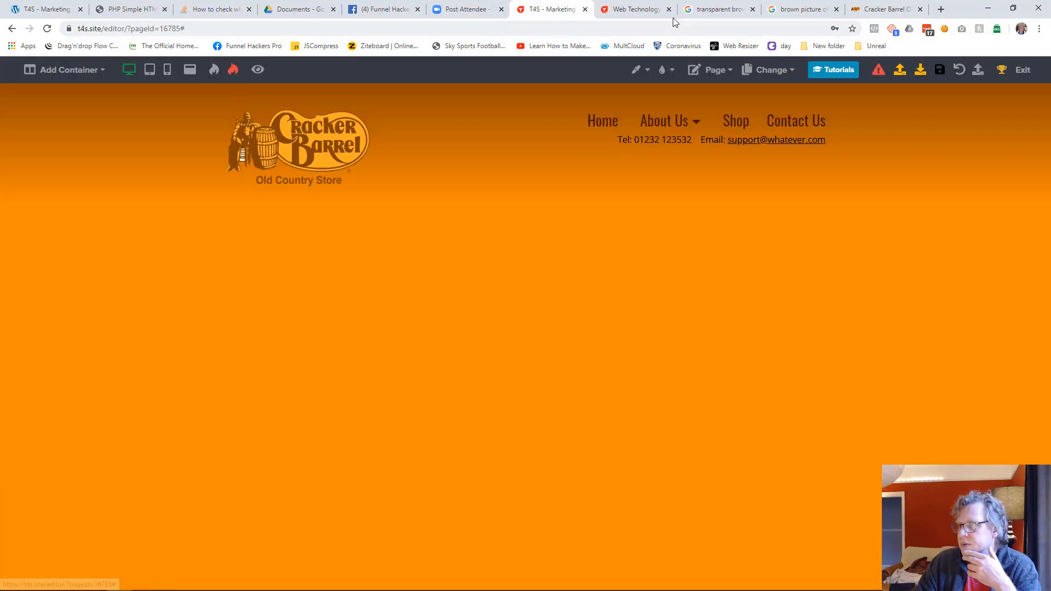
{"action": "left_click", "coordinate": [638, 10]}
{"action": "left_click", "coordinate": [550, 9]}
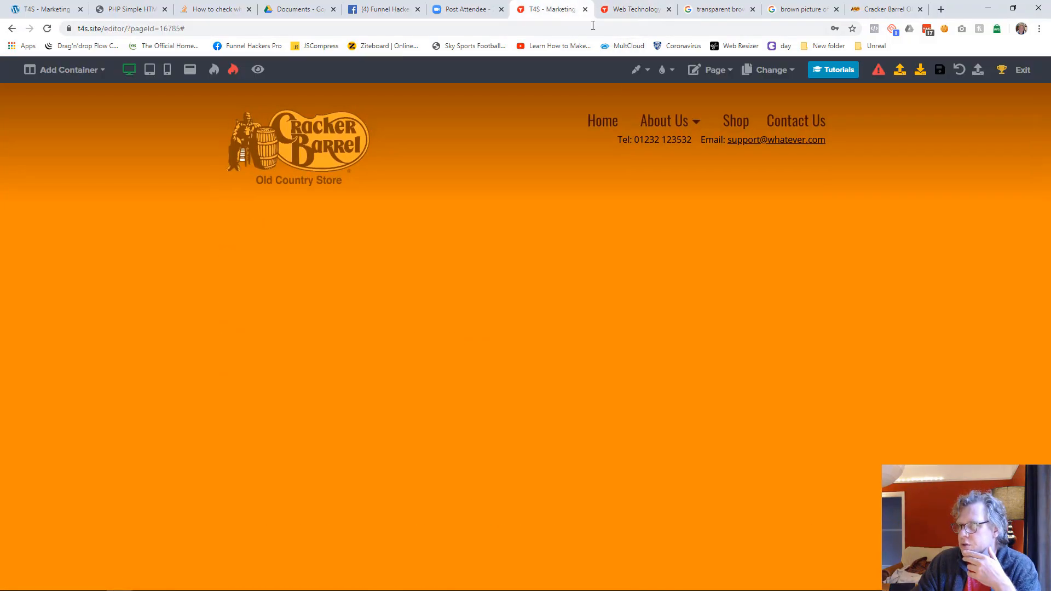
Step: Switch the editor to the Web Technology and Hosting Services page and save it
{"action": "left_click", "coordinate": [767, 69]}
{"action": "left_click", "coordinate": [693, 135]}
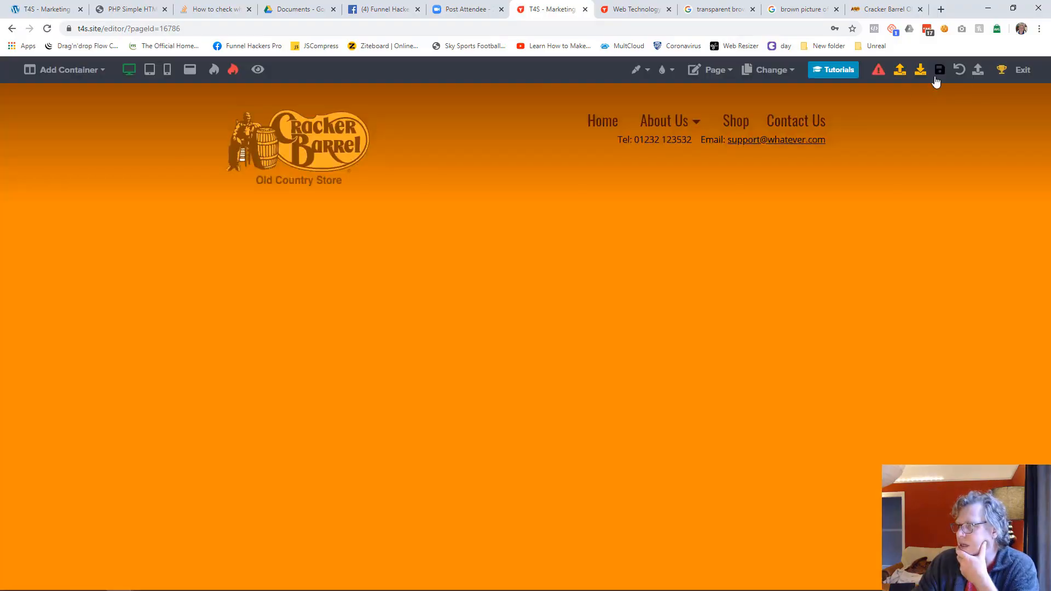
{"action": "left_click", "coordinate": [938, 71]}
{"action": "left_click", "coordinate": [636, 9]}
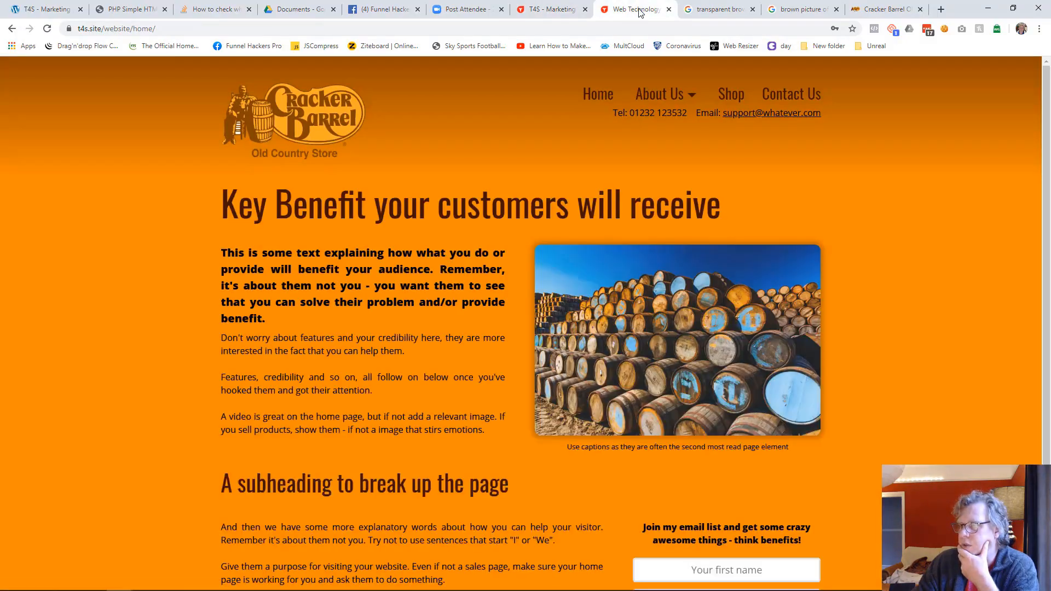
{"action": "left_click", "coordinate": [547, 9]}
Step: Switch the editor to the Social Media Services page and save it
{"action": "left_click", "coordinate": [711, 70]}
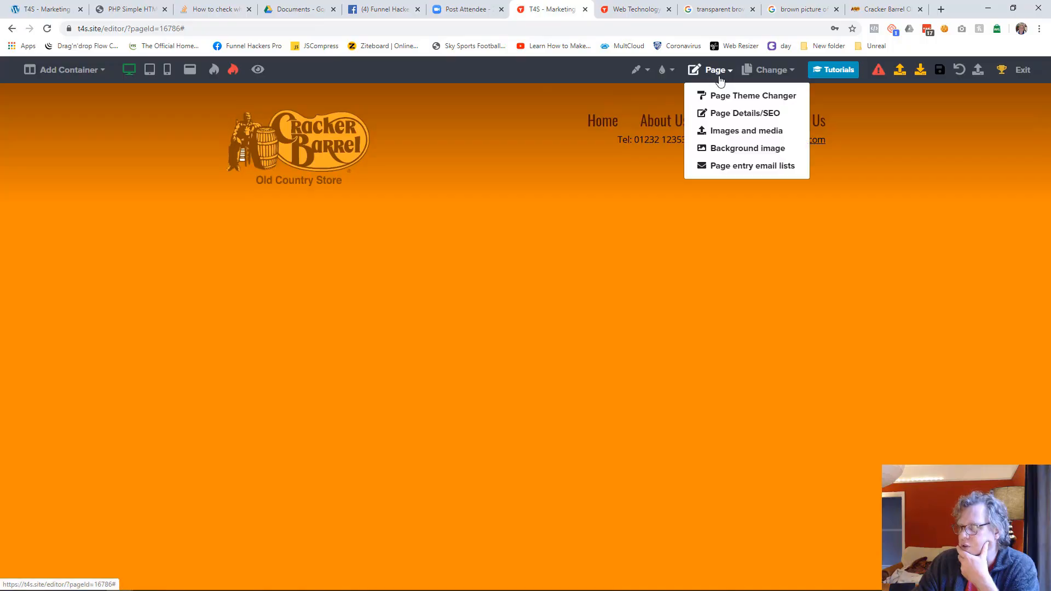
{"action": "left_click", "coordinate": [769, 70]}
{"action": "left_click", "coordinate": [690, 155]}
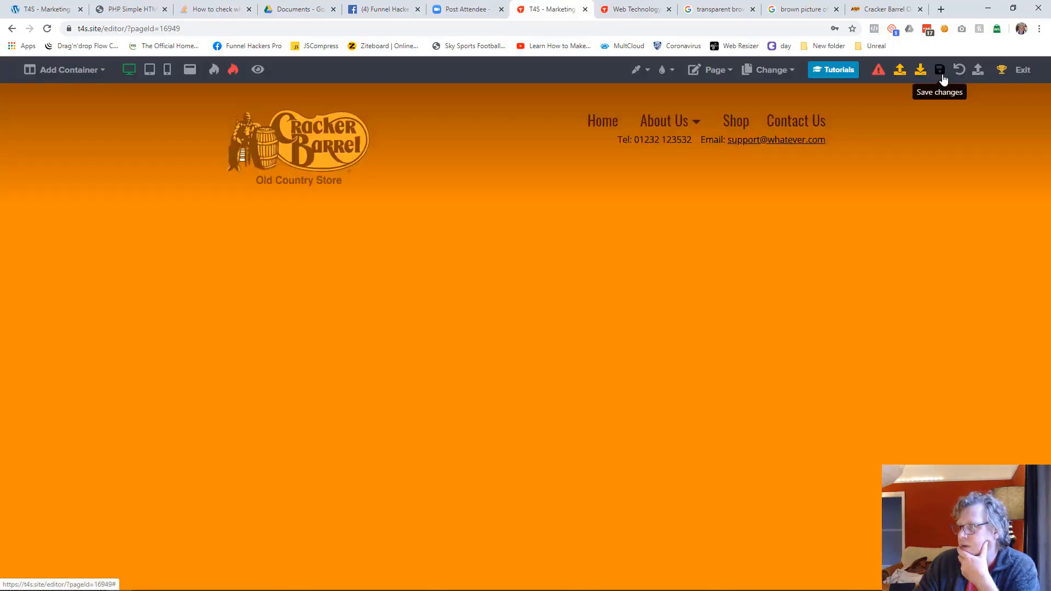
{"action": "left_click", "coordinate": [940, 79]}
Step: Open the Marketing Services page and the Website Building page in the editor, saving the Website Building page
{"action": "left_click", "coordinate": [770, 70]}
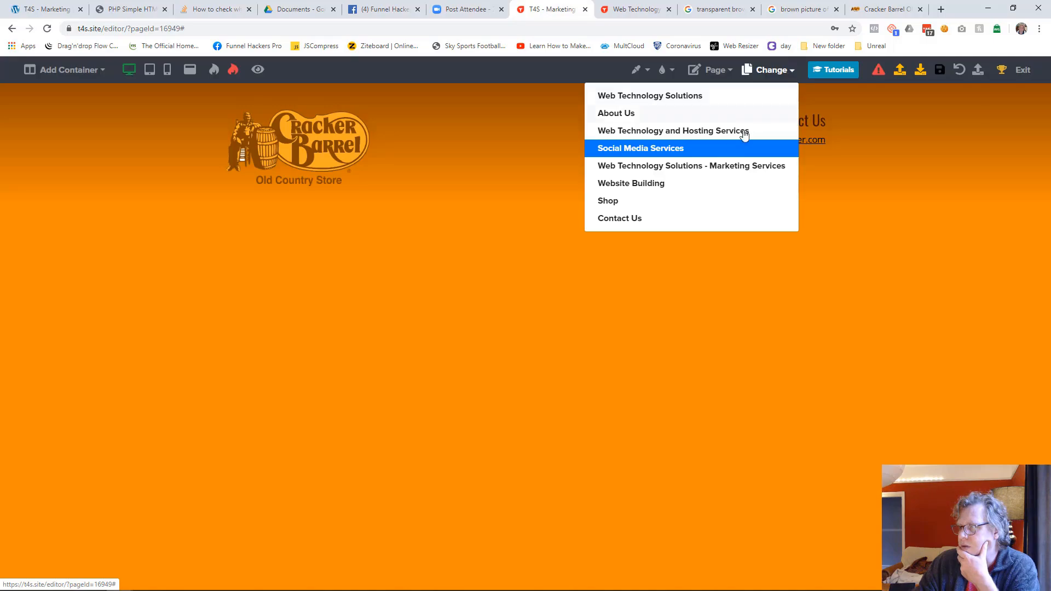
{"action": "left_click", "coordinate": [716, 165]}
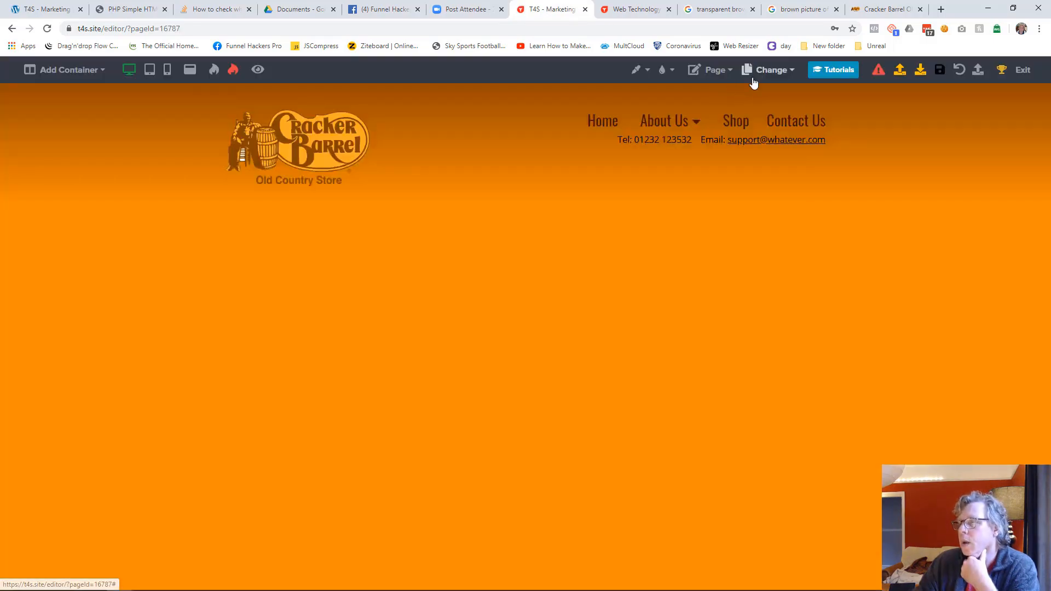
{"action": "left_click", "coordinate": [753, 80]}
{"action": "left_click", "coordinate": [685, 179]}
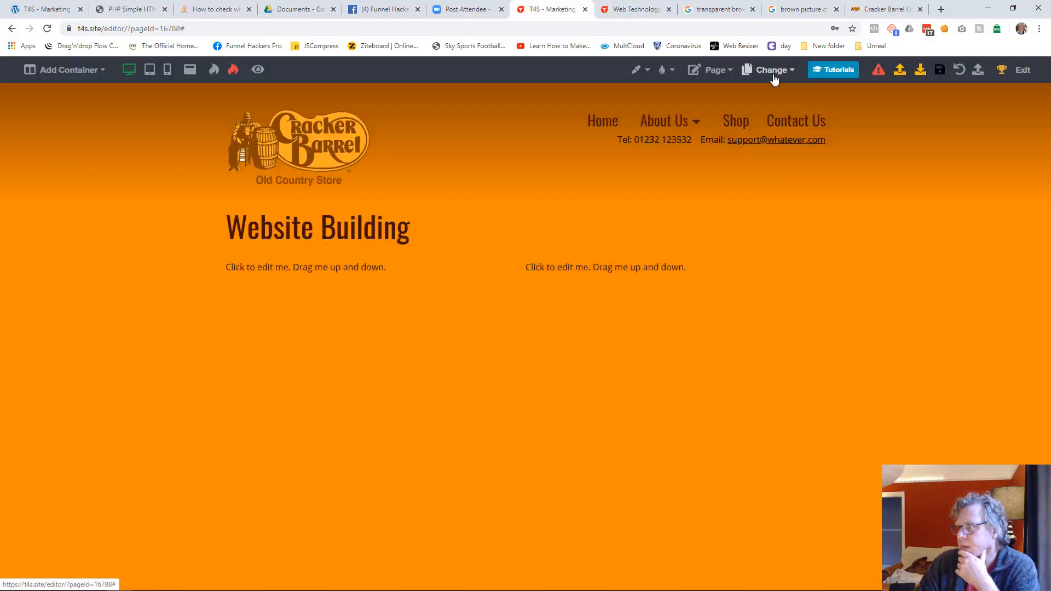
Step: Open the Shop page and the Contact Us page in the editor and save each one
{"action": "left_click", "coordinate": [773, 75]}
{"action": "left_click", "coordinate": [685, 183]}
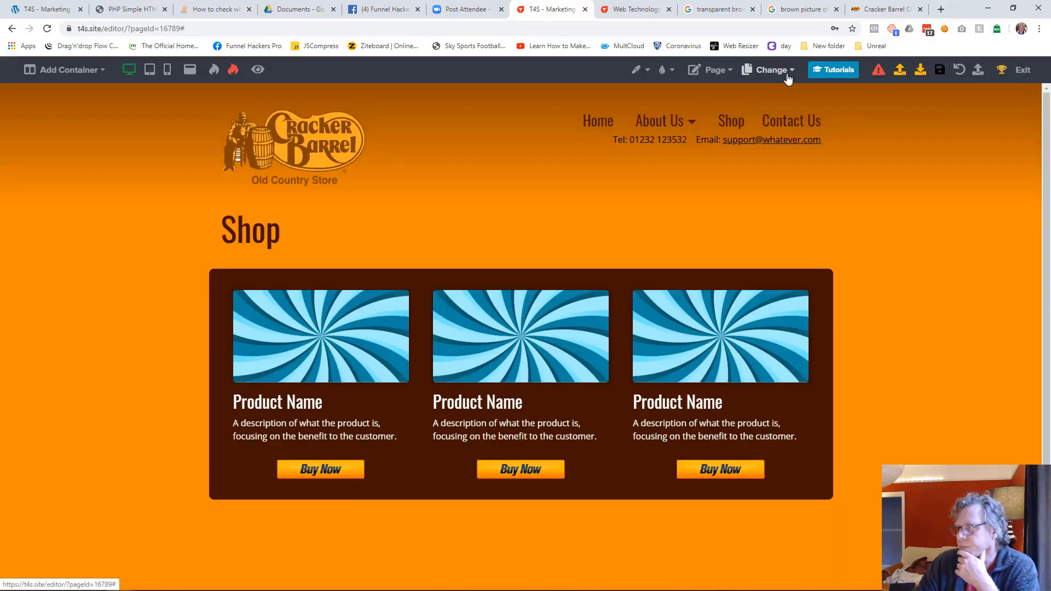
{"action": "left_click", "coordinate": [788, 80]}
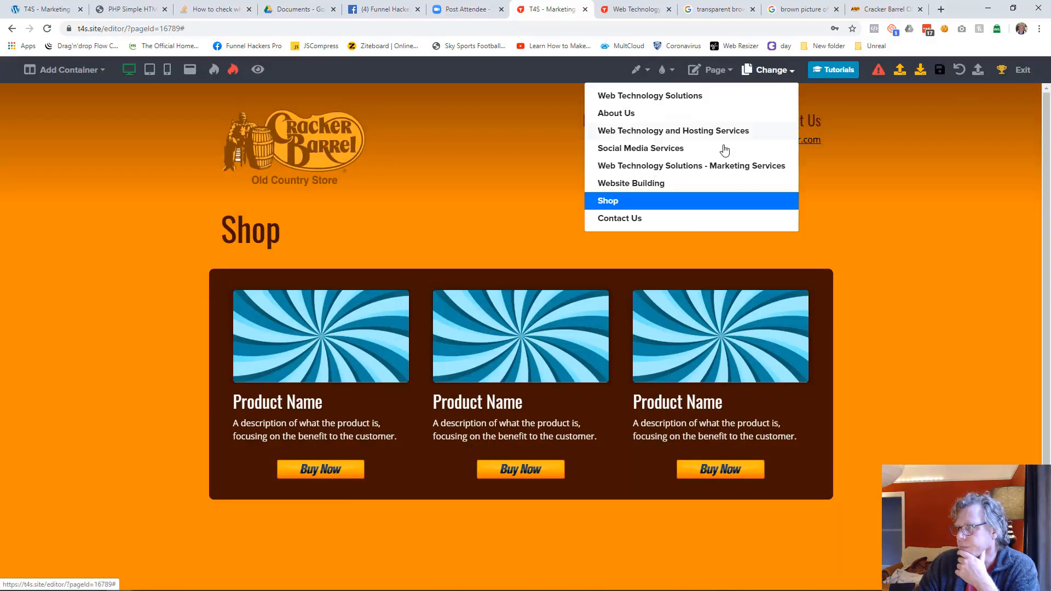
{"action": "left_click", "coordinate": [694, 216]}
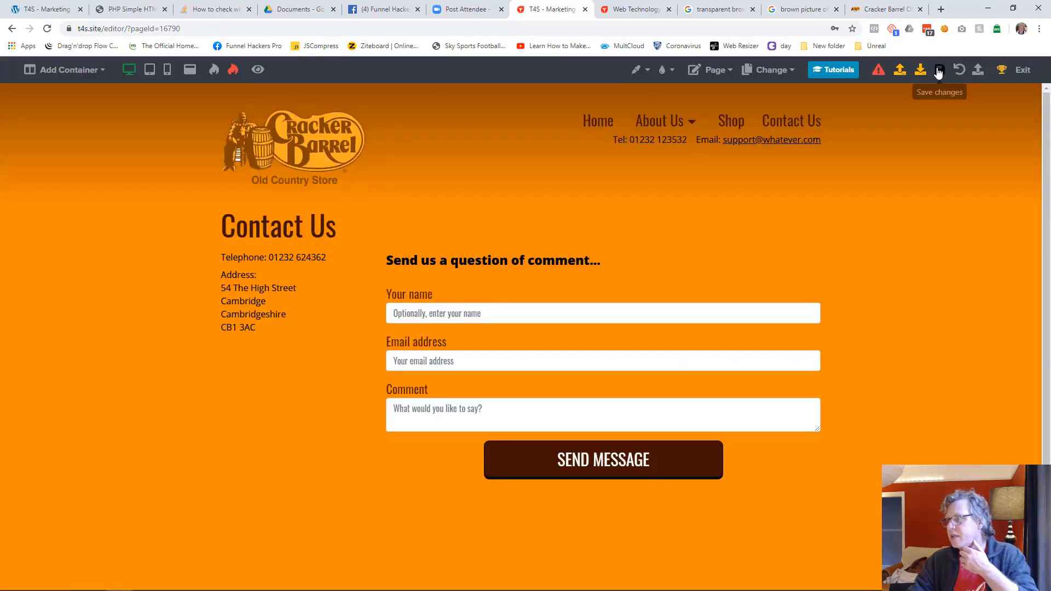
{"action": "left_click", "coordinate": [938, 71]}
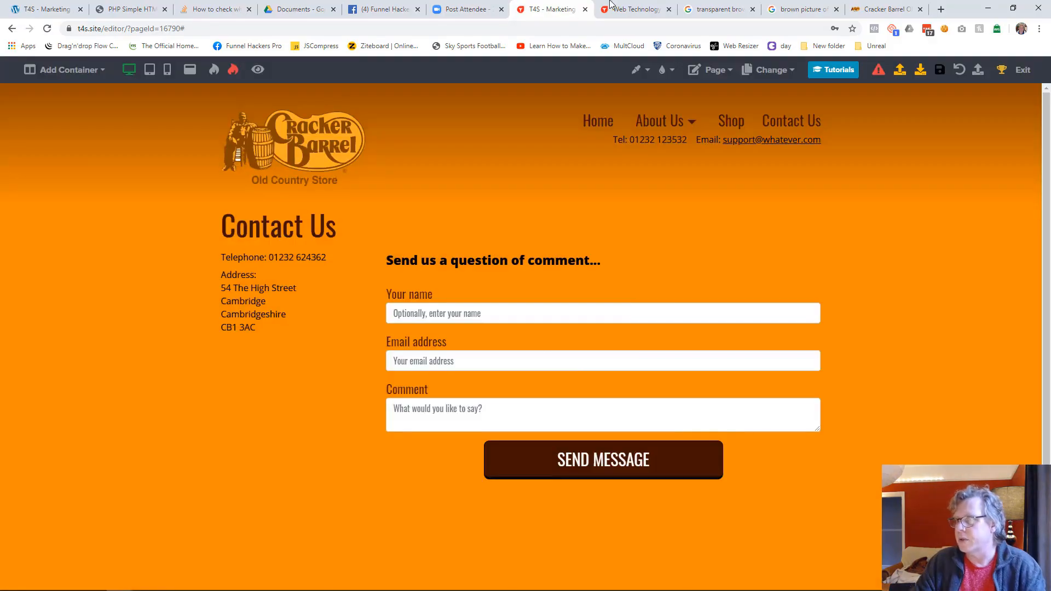
Step: Reload the published site and check the navigation on its Shop, Technology Services and Marketing Services pages
{"action": "left_click", "coordinate": [635, 10]}
{"action": "key", "text": "F5"}
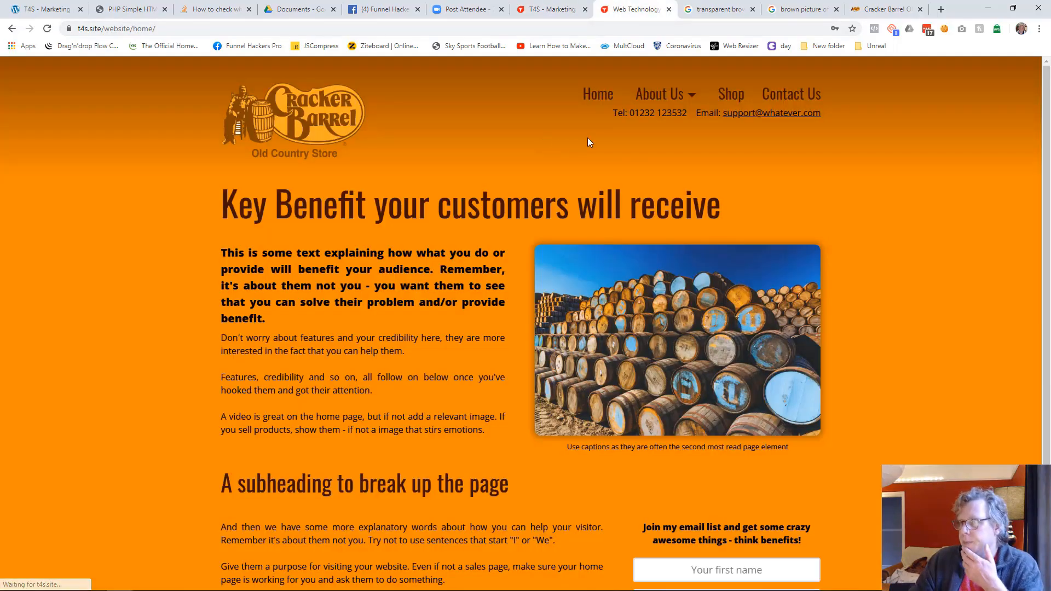
{"action": "mouse_move", "coordinate": [687, 99]}
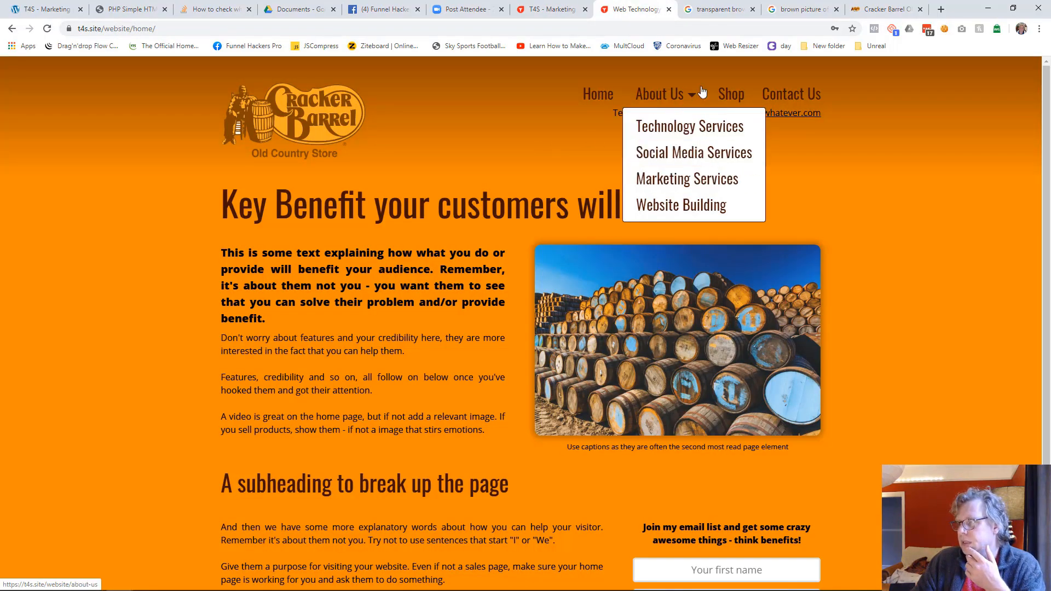
{"action": "left_click", "coordinate": [734, 95]}
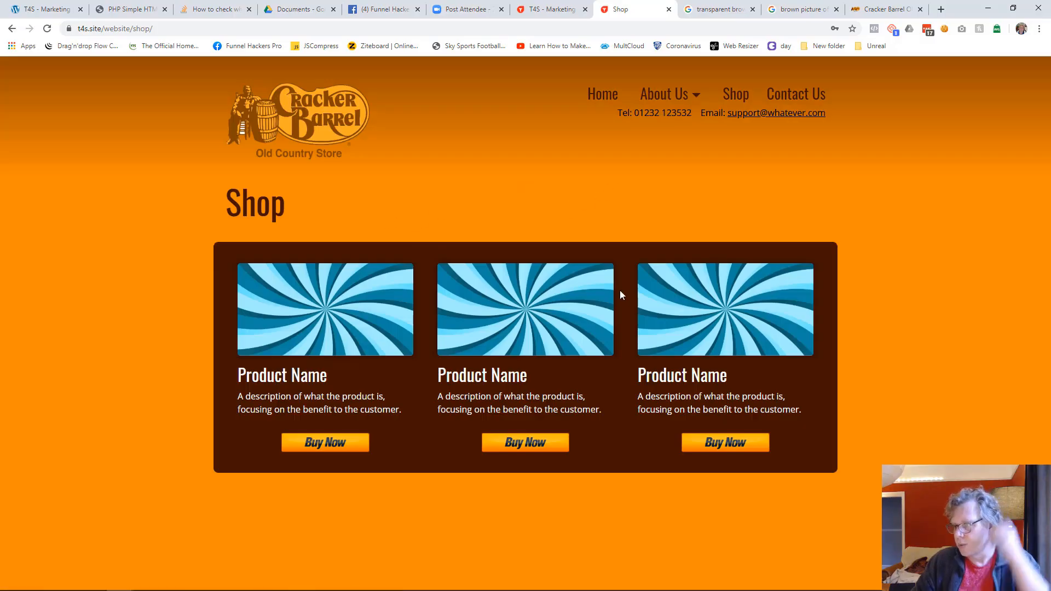
{"action": "mouse_move", "coordinate": [678, 96]}
{"action": "left_click", "coordinate": [683, 136]}
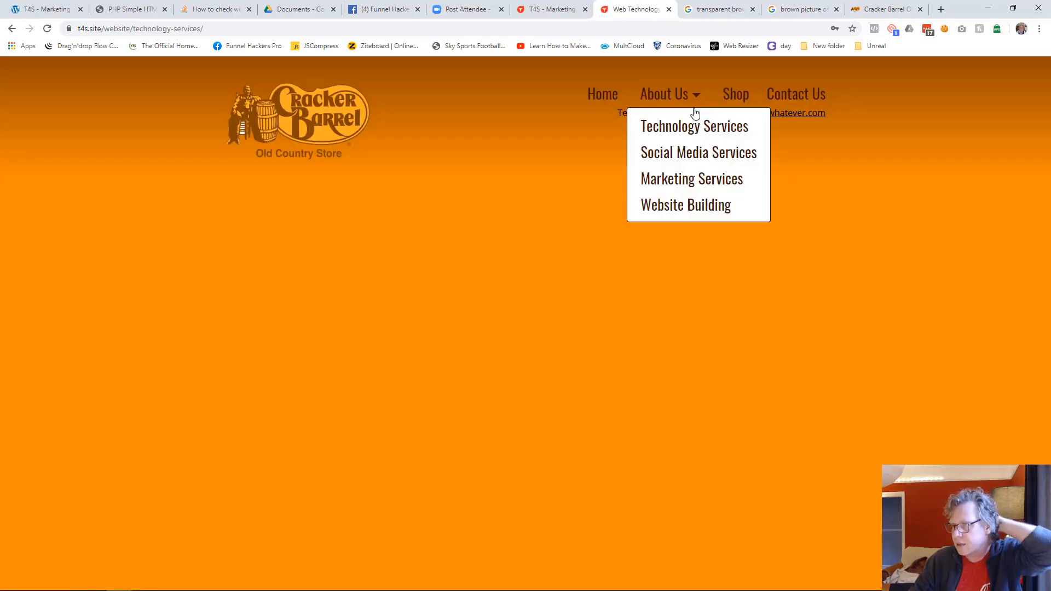
{"action": "left_click", "coordinate": [689, 179]}
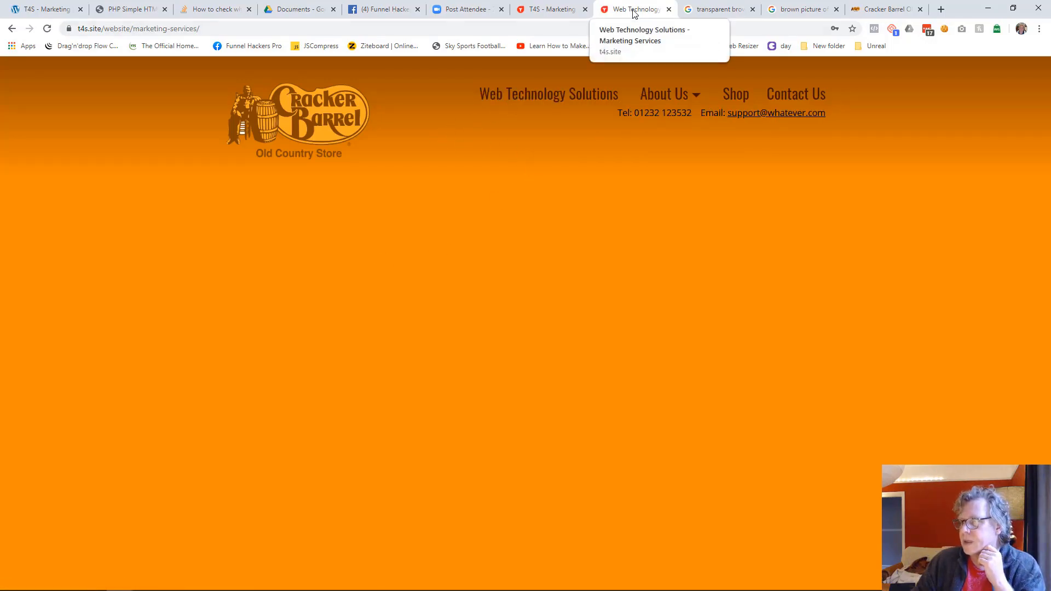
Step: Reopen the Marketing Services page in the editor, save it, and check its reloaded published version and the Home link
{"action": "left_click", "coordinate": [548, 9]}
{"action": "left_click", "coordinate": [769, 70]}
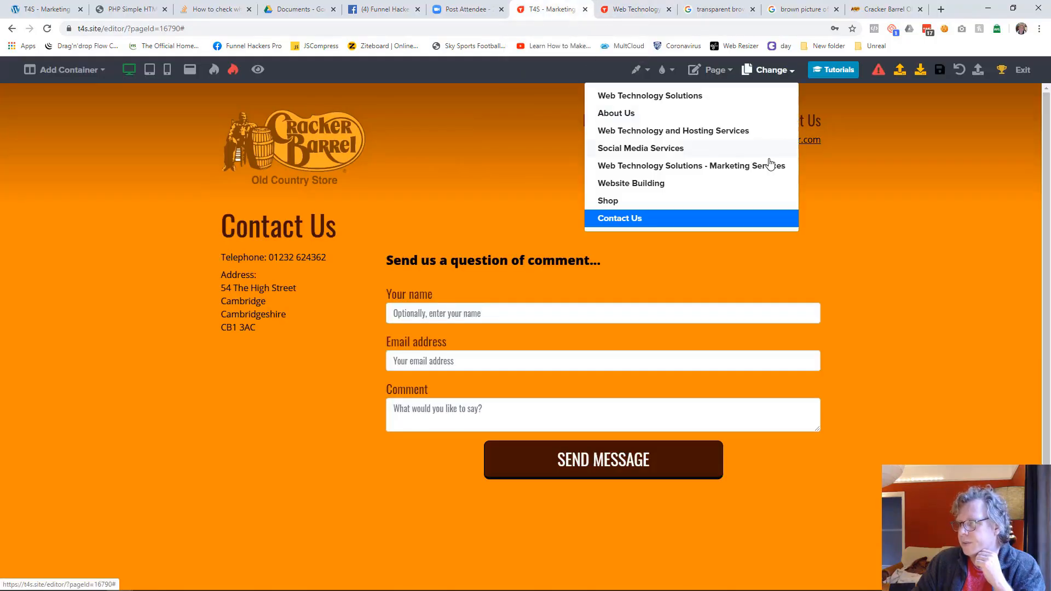
{"action": "left_click", "coordinate": [687, 166]}
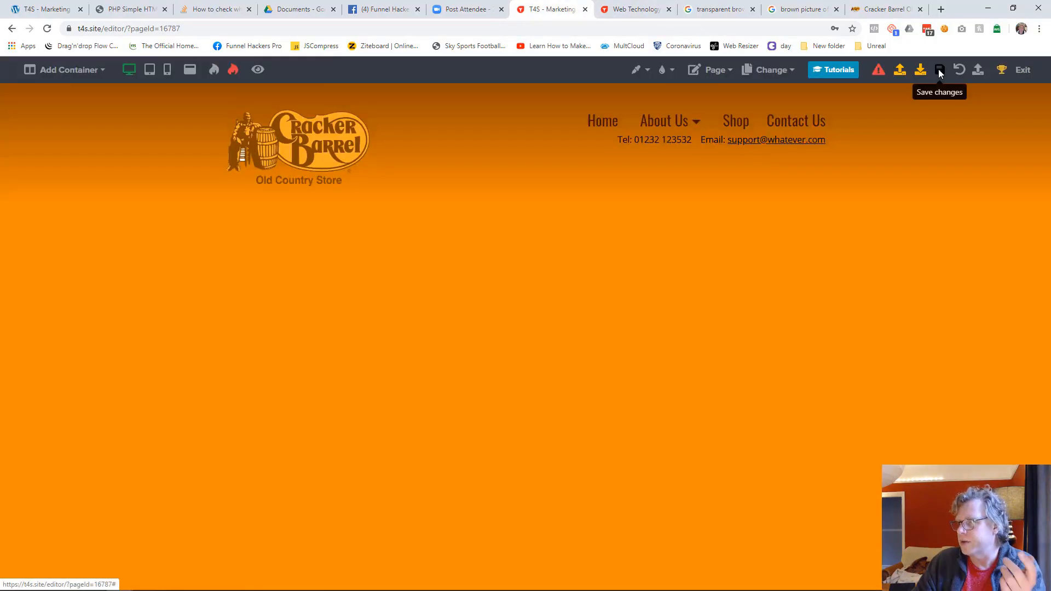
{"action": "left_click", "coordinate": [939, 69]}
{"action": "left_click", "coordinate": [632, 11]}
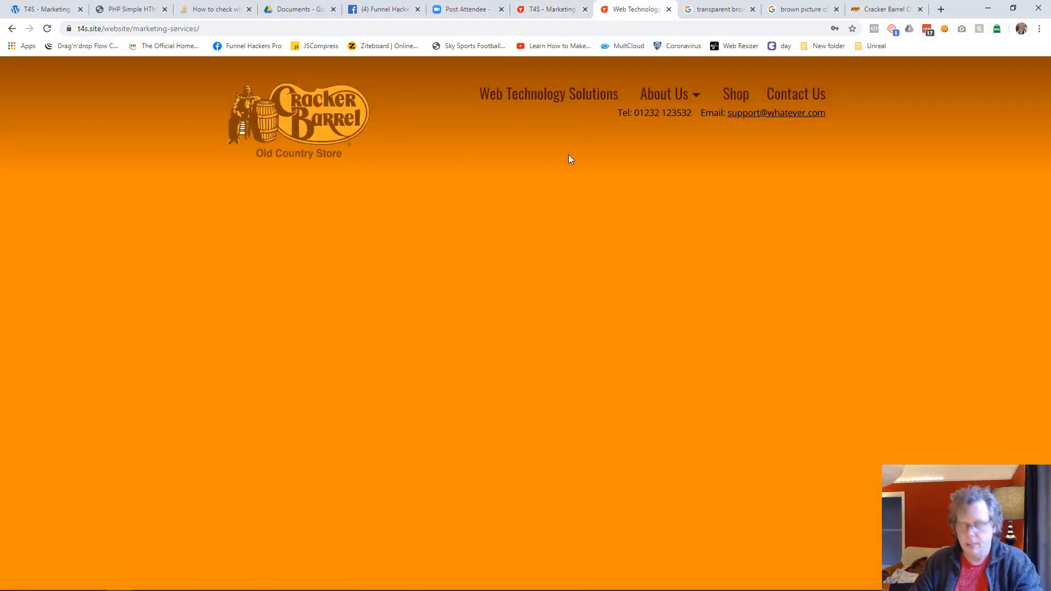
{"action": "key", "text": "F5"}
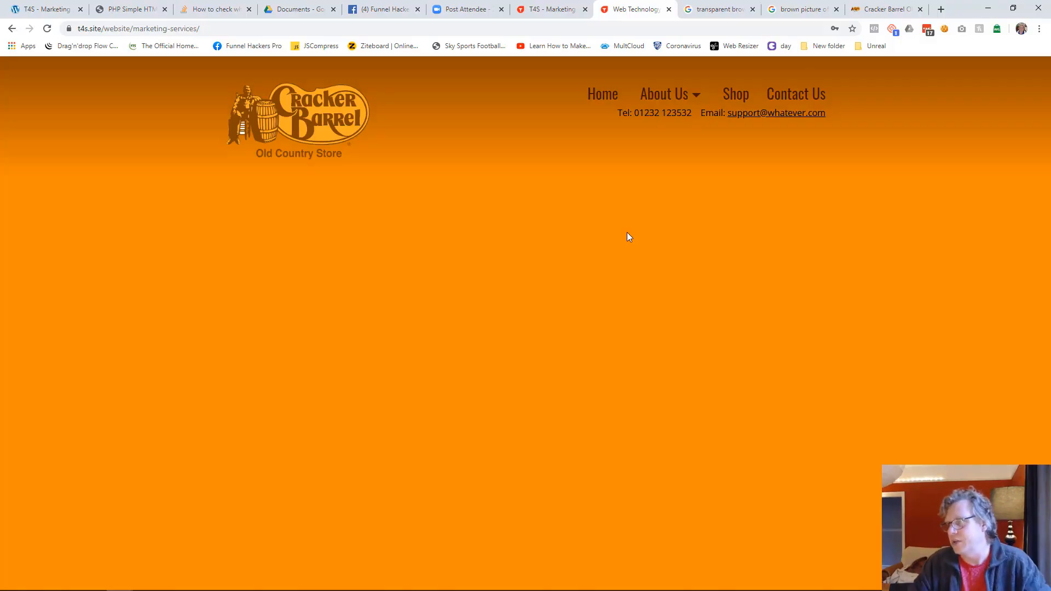
{"action": "left_click", "coordinate": [602, 102]}
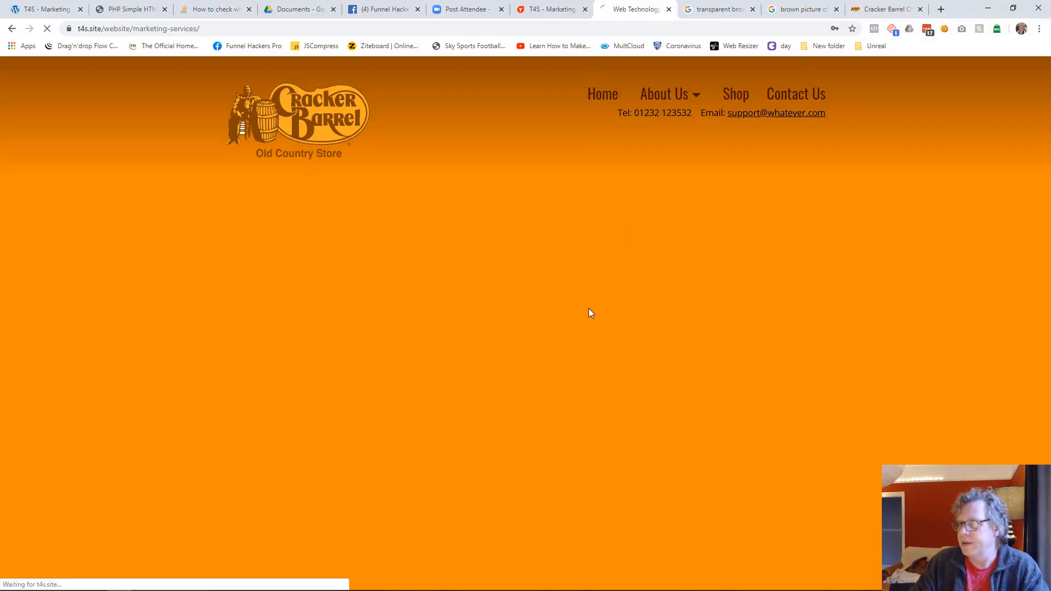
{"action": "scroll", "coordinate": [428, 306], "scroll_direction": "down", "scroll_amount": 3}
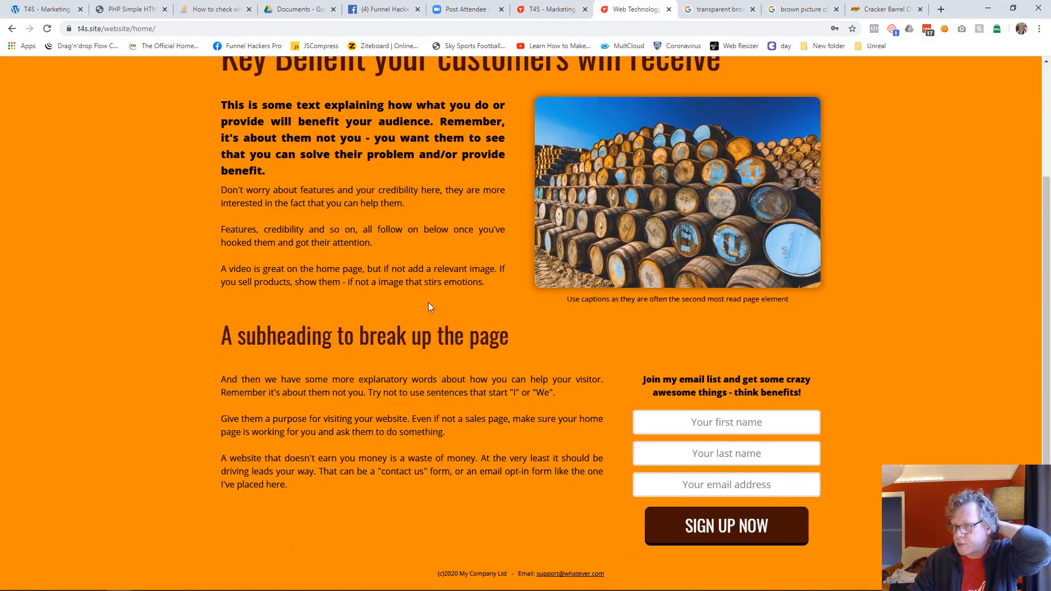
{"action": "scroll", "coordinate": [427, 306], "scroll_direction": "up", "scroll_amount": 3}
{"action": "scroll", "coordinate": [427, 306], "scroll_direction": "down", "scroll_amount": 3}
{"action": "scroll", "coordinate": [427, 306], "scroll_direction": "up", "scroll_amount": 3}
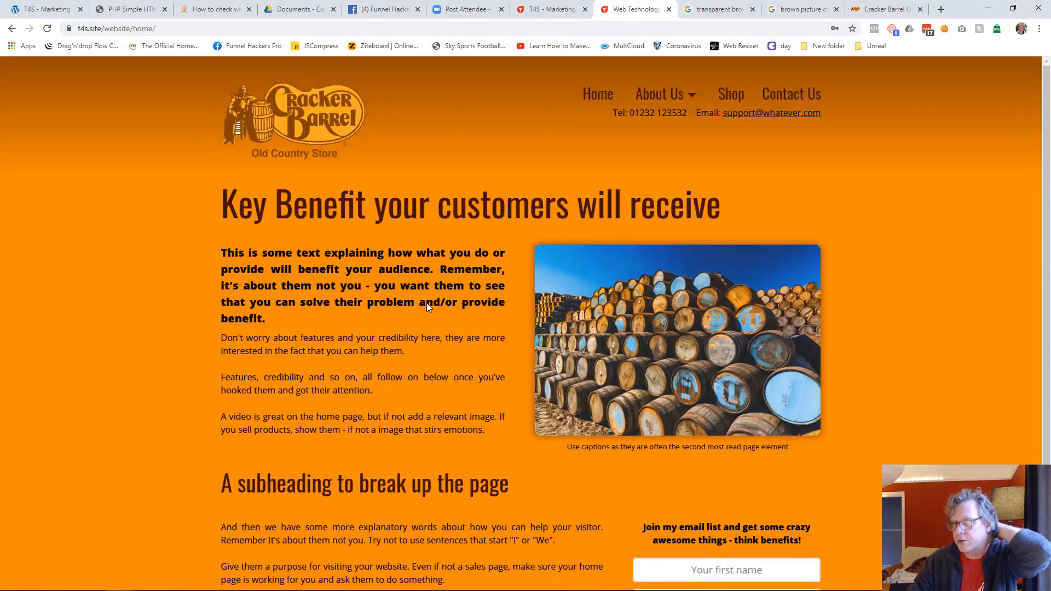
{"action": "scroll", "coordinate": [427, 304], "scroll_direction": "down", "scroll_amount": 3}
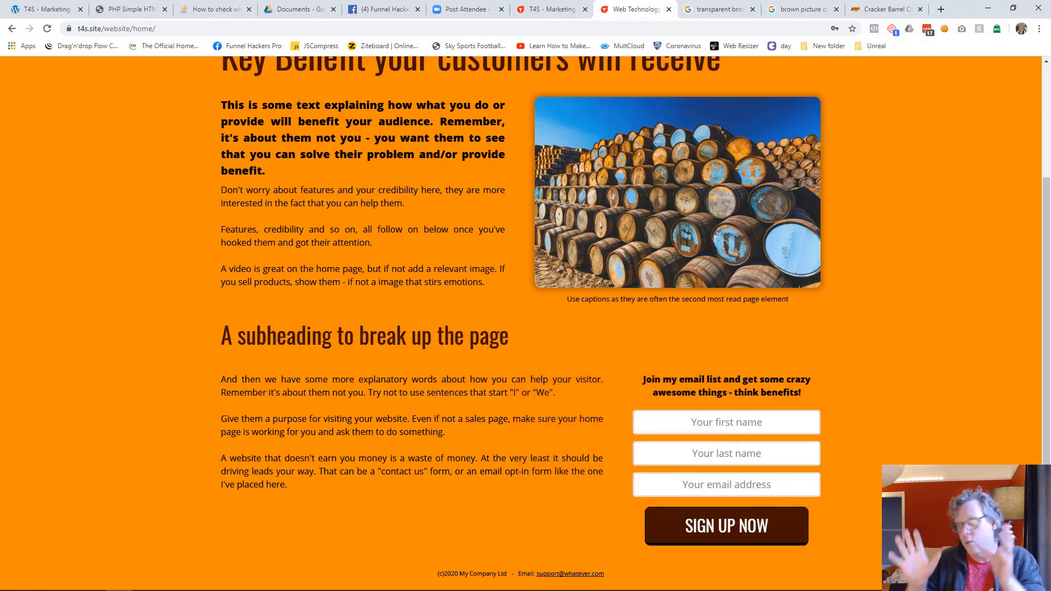
Step: Exit the page editor, hide the T4S badge in the website funnel's advanced details, and save the funnel
{"action": "left_click", "coordinate": [571, 13]}
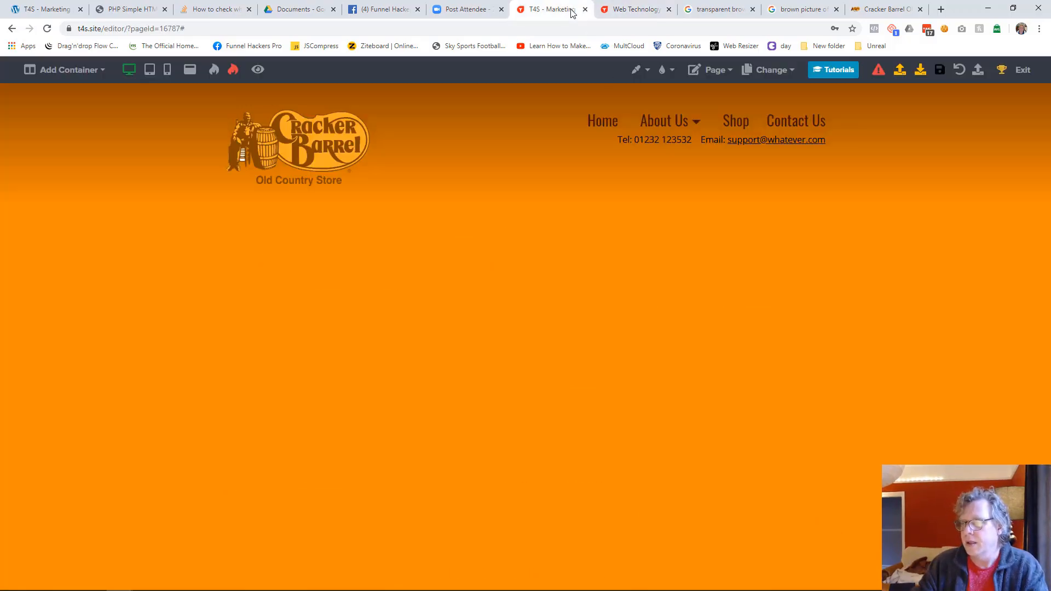
{"action": "left_click", "coordinate": [1027, 78]}
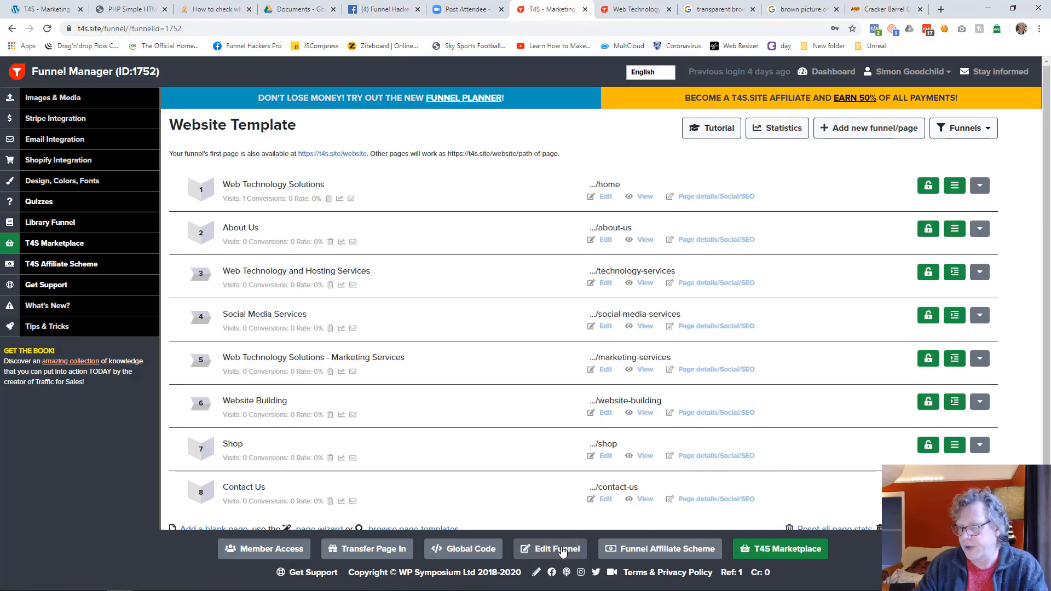
{"action": "left_click", "coordinate": [562, 549]}
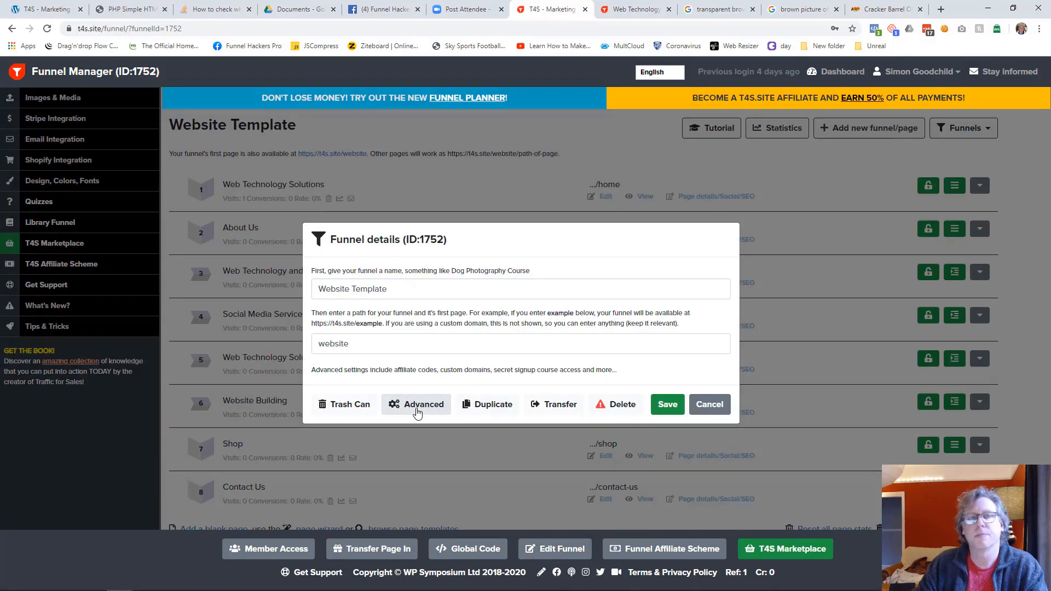
{"action": "left_click", "coordinate": [417, 407]}
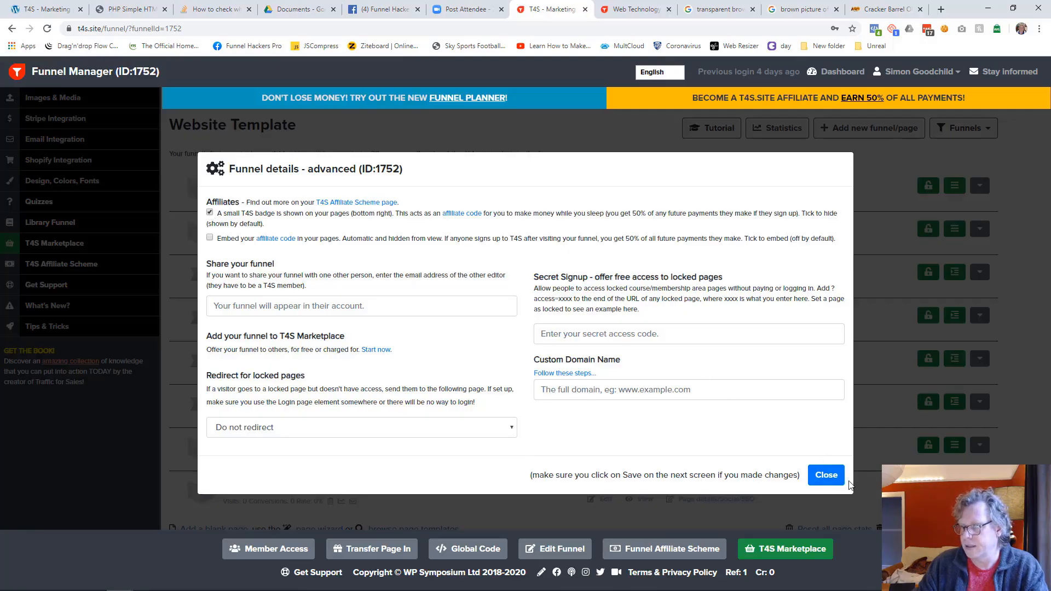
{"action": "left_click", "coordinate": [829, 476]}
{"action": "left_click", "coordinate": [660, 405]}
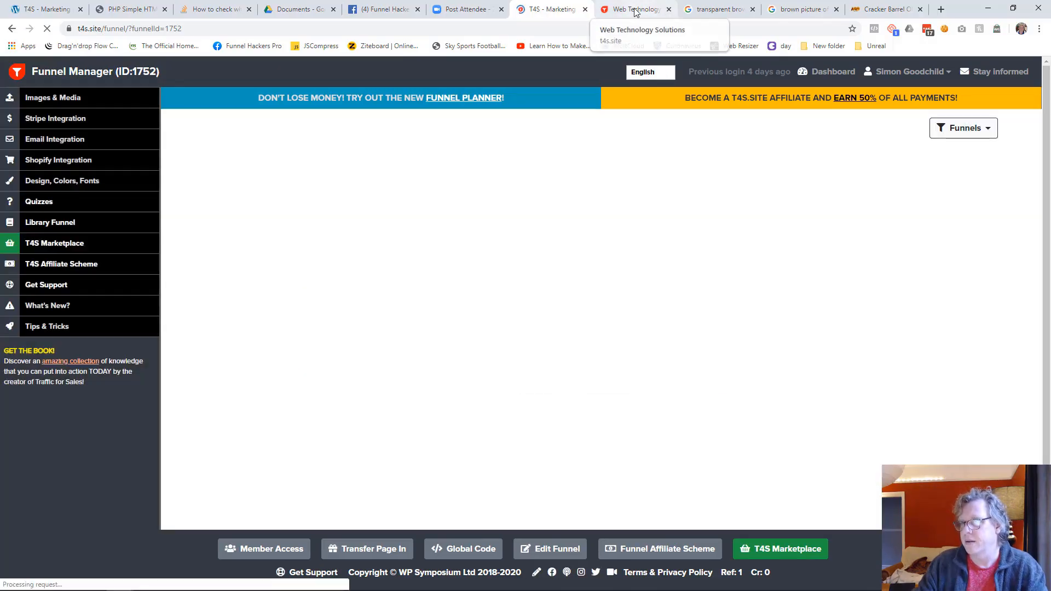
Step: Reload the published home page and look it over from the header to the footer
{"action": "left_click", "coordinate": [635, 9]}
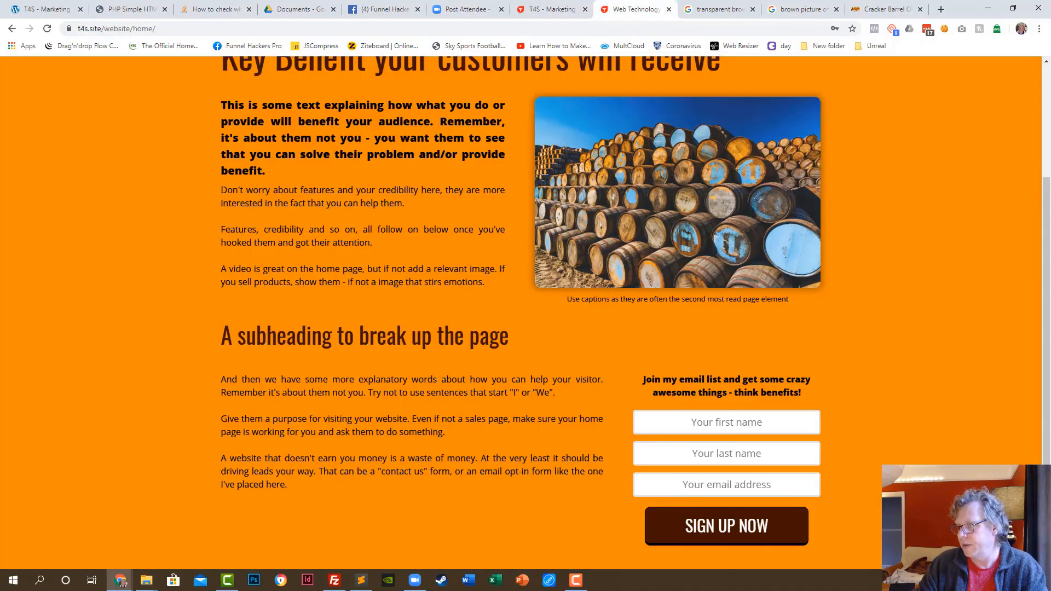
{"action": "key", "text": "F5"}
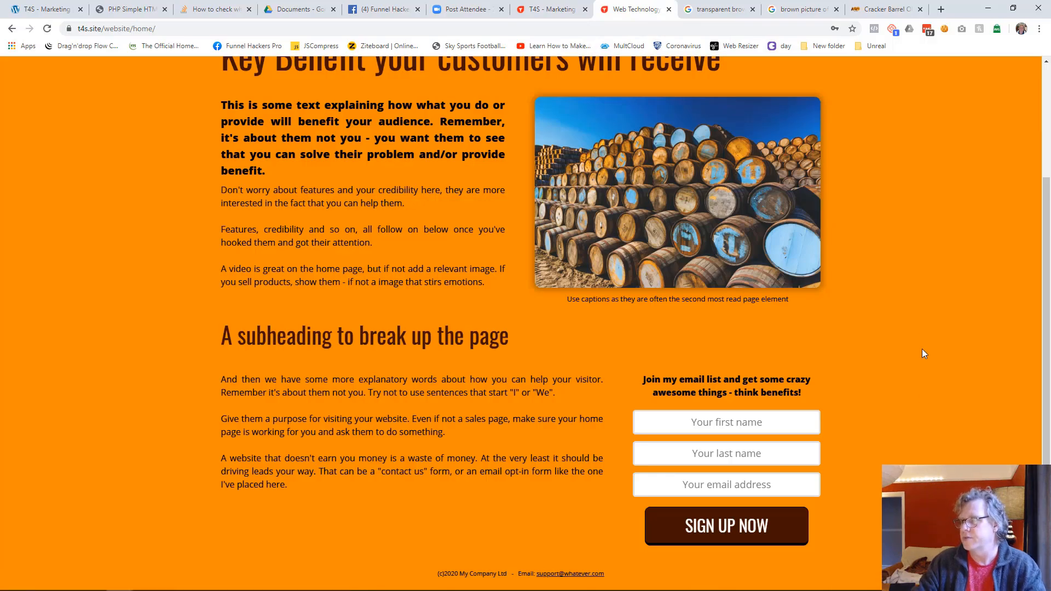
{"action": "scroll", "coordinate": [905, 443], "scroll_direction": "down", "scroll_amount": 2}
{"action": "scroll", "coordinate": [904, 443], "scroll_direction": "up", "scroll_amount": 2}
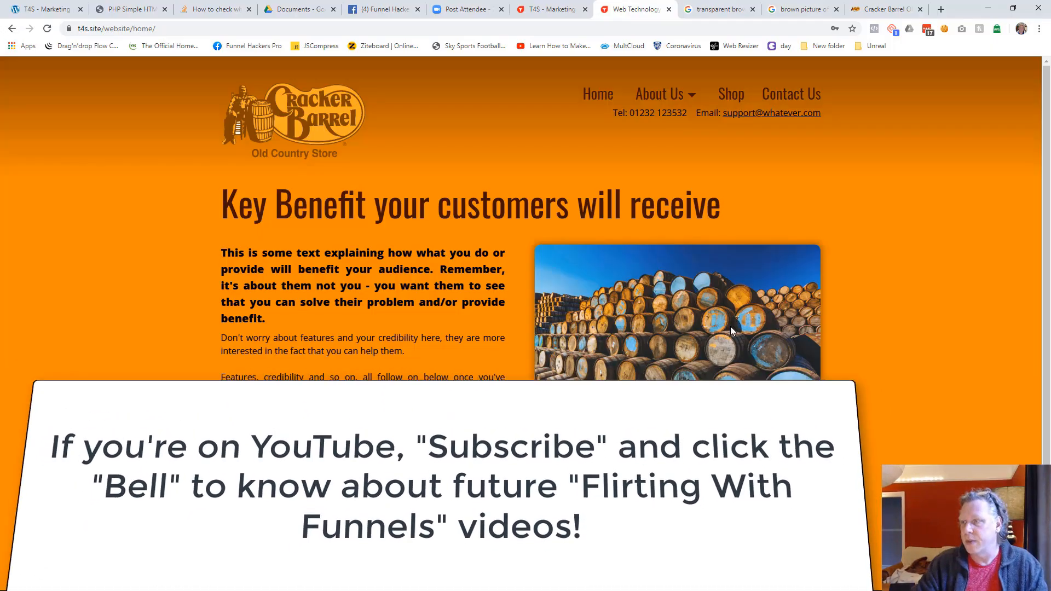
Step: Return to the funnel's page list and open the Website Building page in the editor
{"action": "left_click", "coordinate": [542, 9]}
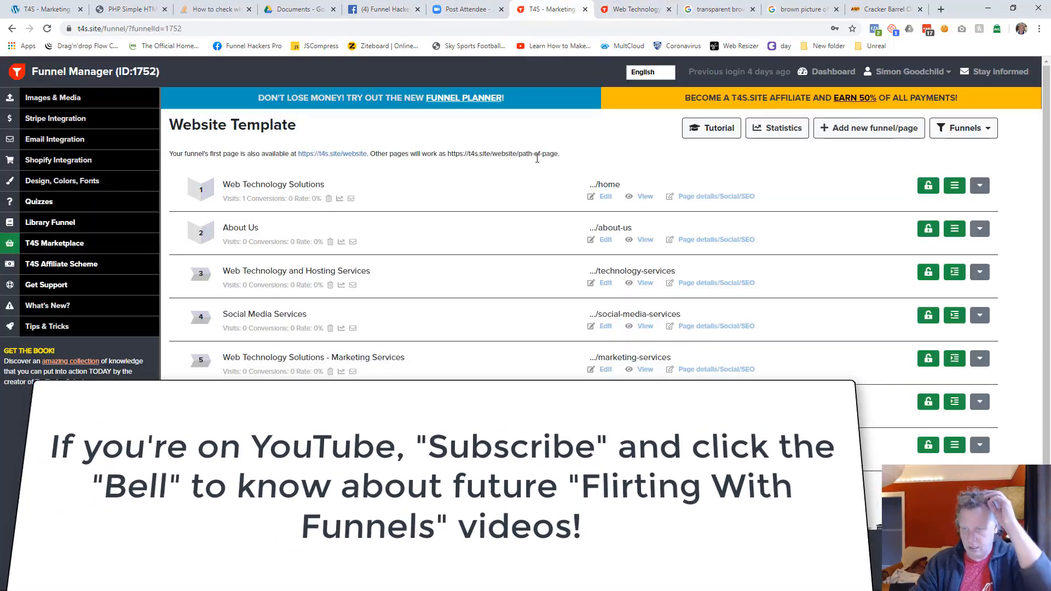
{"action": "scroll", "coordinate": [534, 243], "scroll_direction": "down", "scroll_amount": 2}
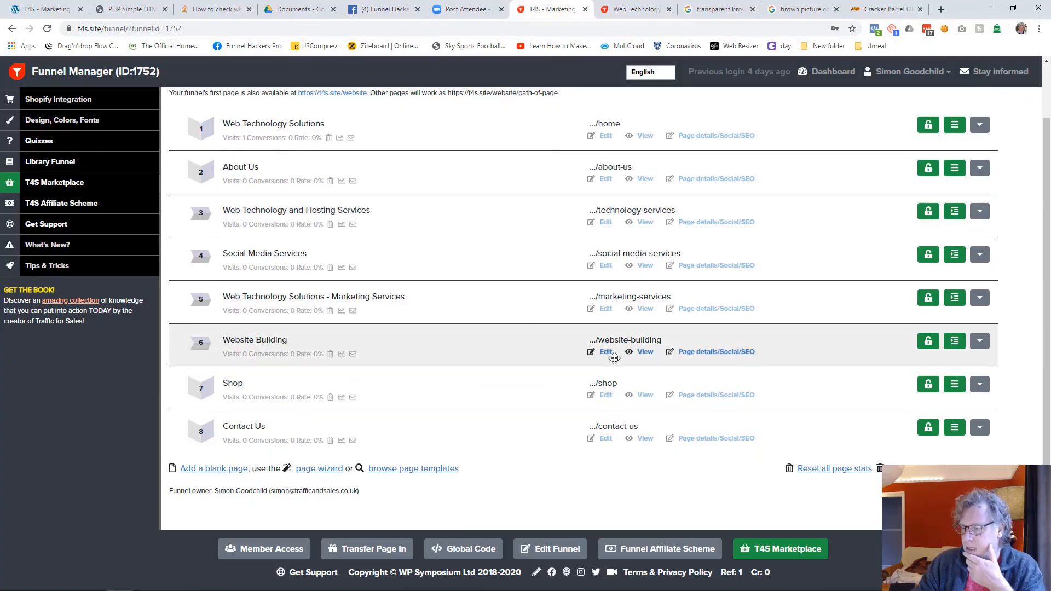
{"action": "left_click", "coordinate": [605, 353]}
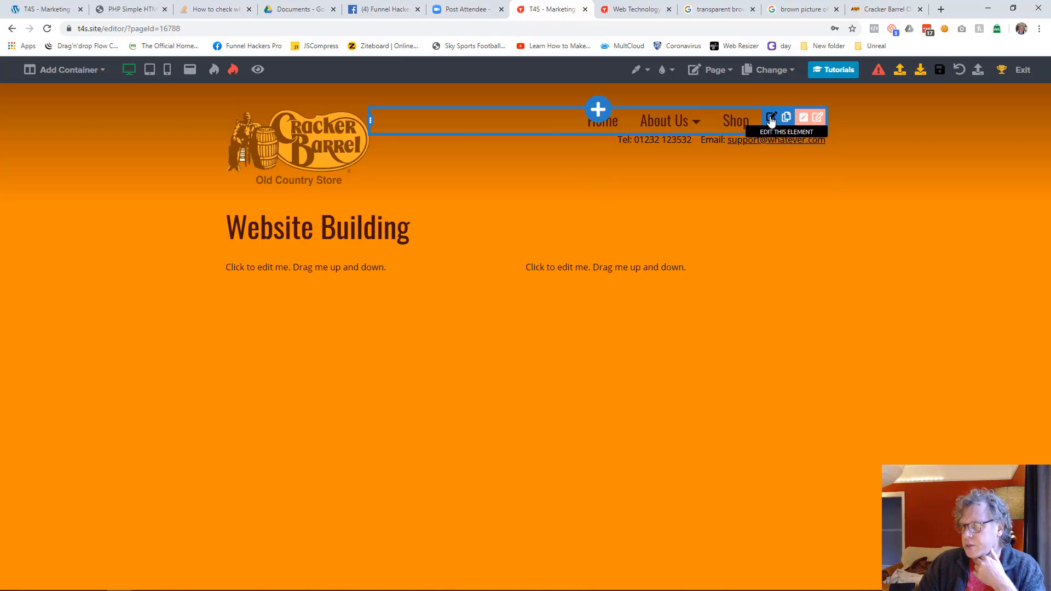
Step: Turn off automatic page adding for the header's menu element
{"action": "left_click", "coordinate": [770, 119]}
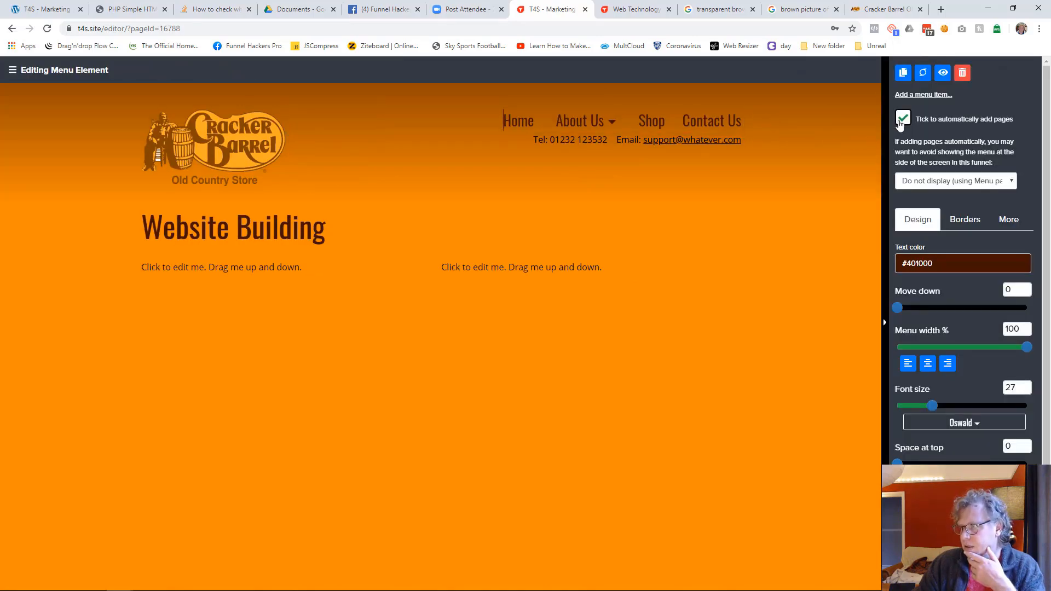
{"action": "left_click", "coordinate": [903, 119]}
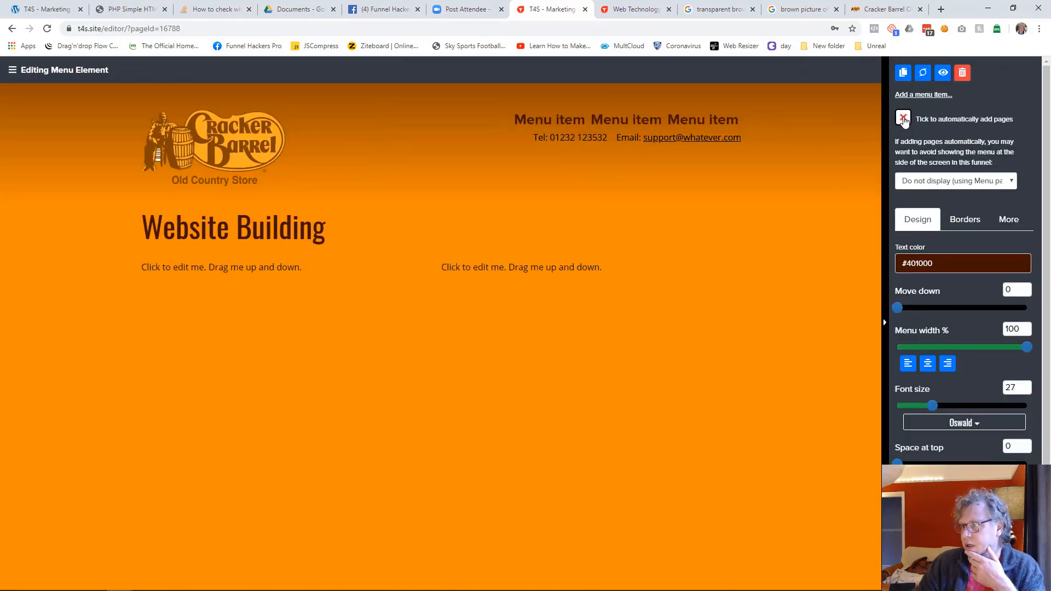
{"action": "left_click", "coordinate": [759, 228]}
Step: Rename the first placeholder menu item in the header to Home
{"action": "left_click", "coordinate": [628, 126]}
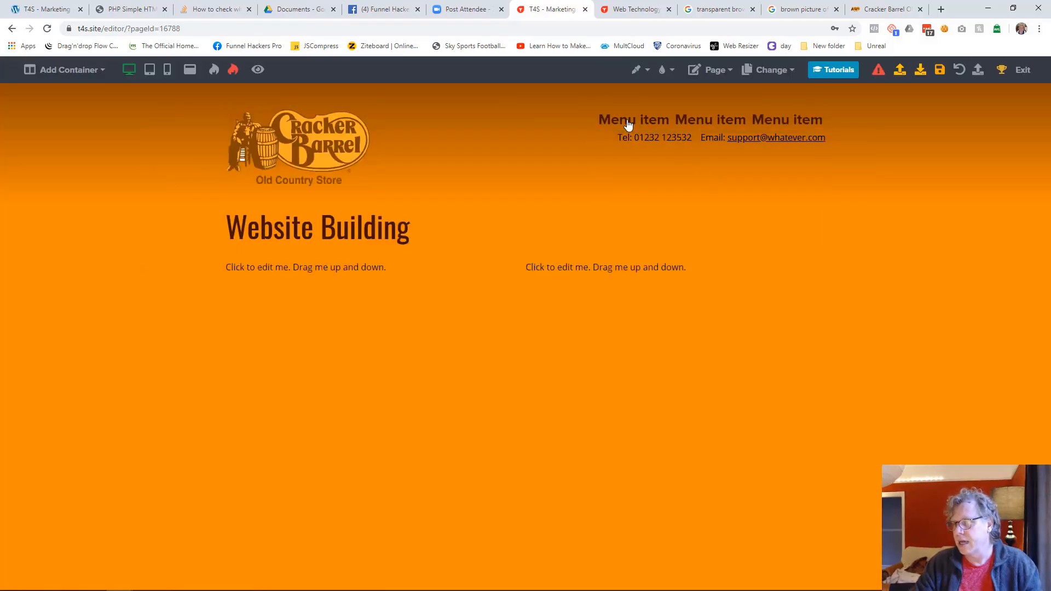
{"action": "left_click", "coordinate": [637, 125]}
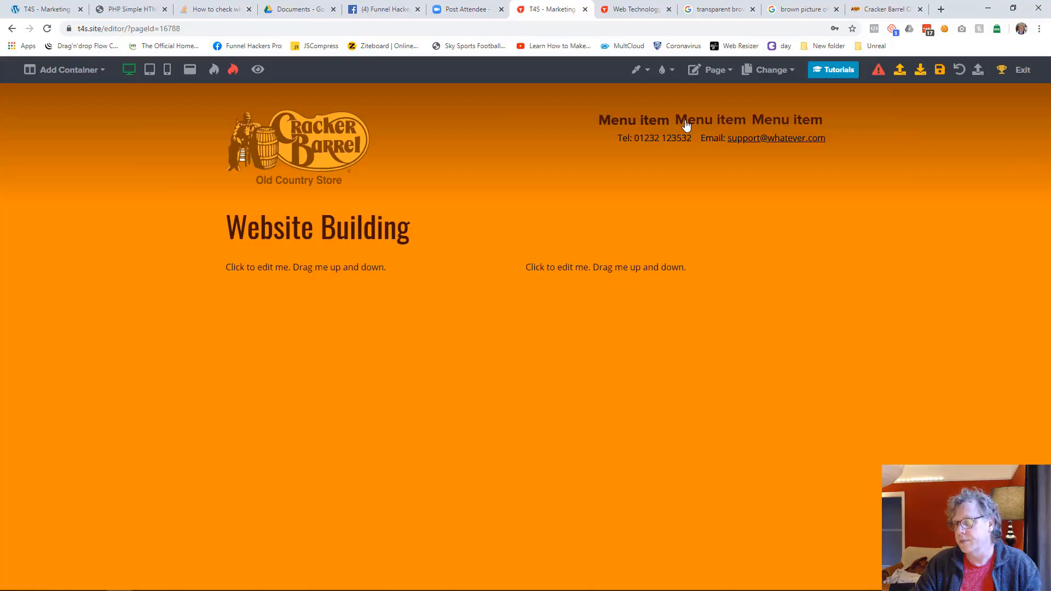
{"action": "left_click", "coordinate": [686, 126]}
{"action": "left_click", "coordinate": [571, 128]}
{"action": "double_click", "coordinate": [634, 126]}
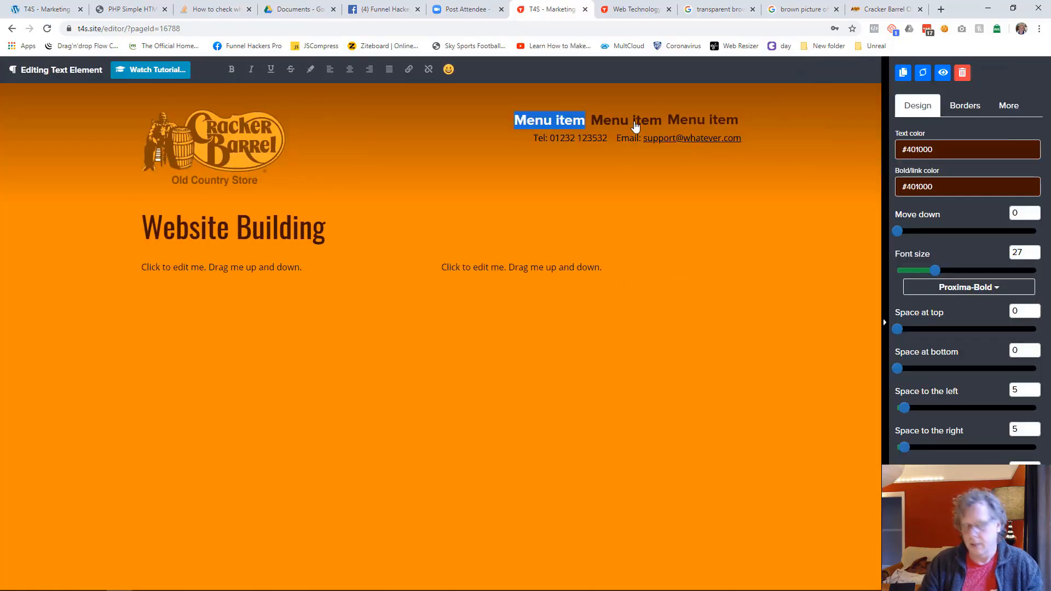
{"action": "type", "text": "Home"}
{"action": "key", "text": "shift+Home"}
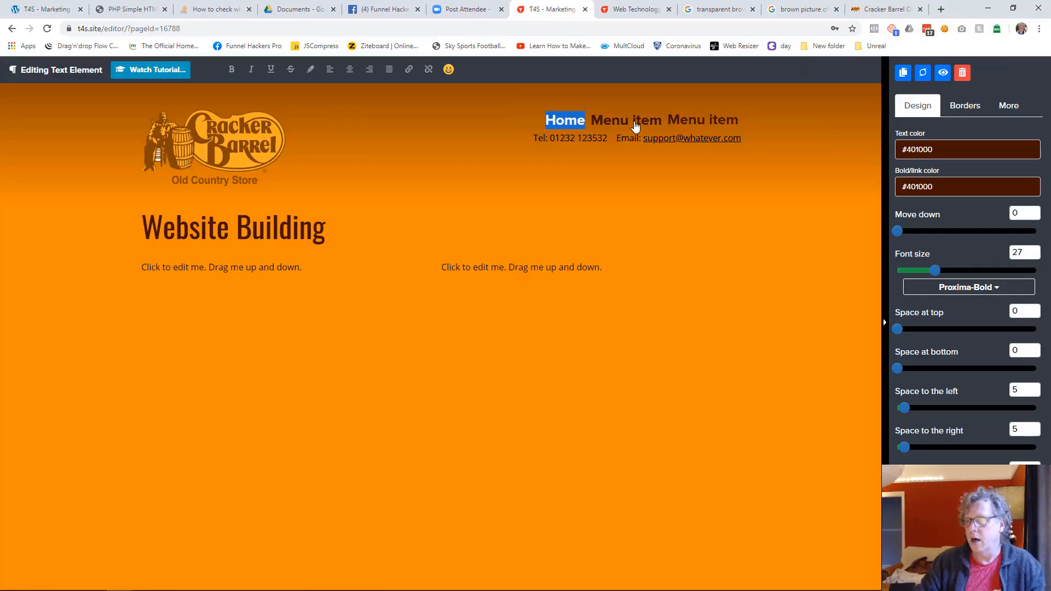
Step: Link the Home menu item to the existing Web Technology Solutions page
{"action": "left_click", "coordinate": [410, 70]}
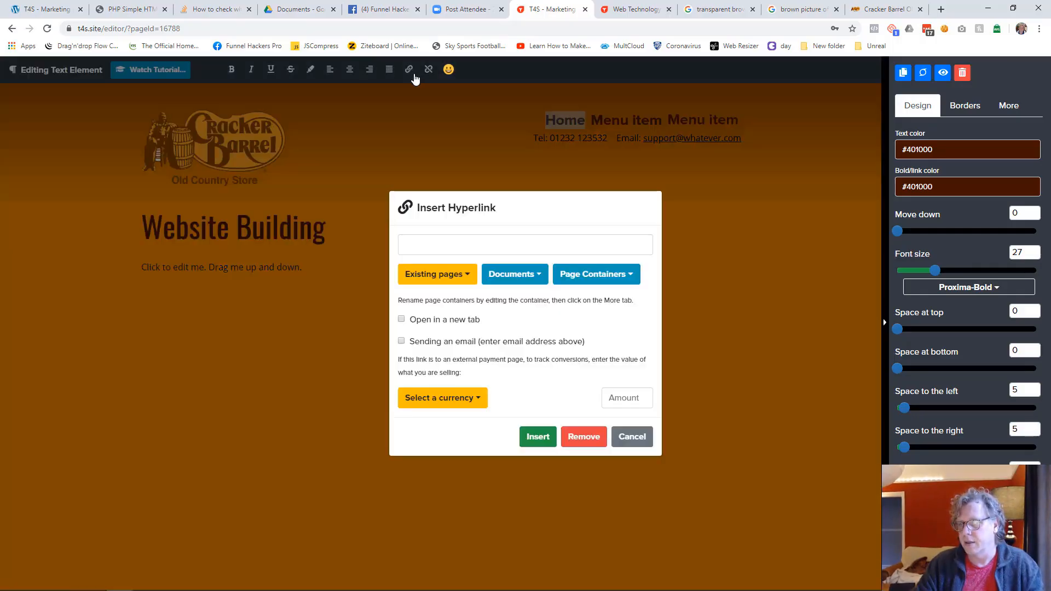
{"action": "left_click", "coordinate": [455, 274]}
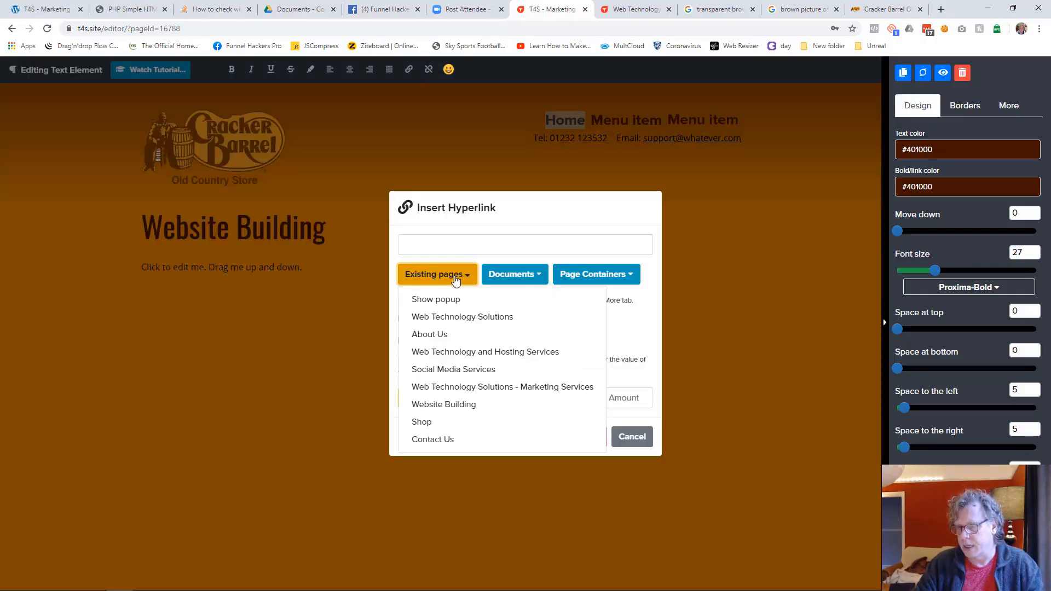
{"action": "left_click", "coordinate": [464, 317]}
{"action": "left_click", "coordinate": [537, 437]}
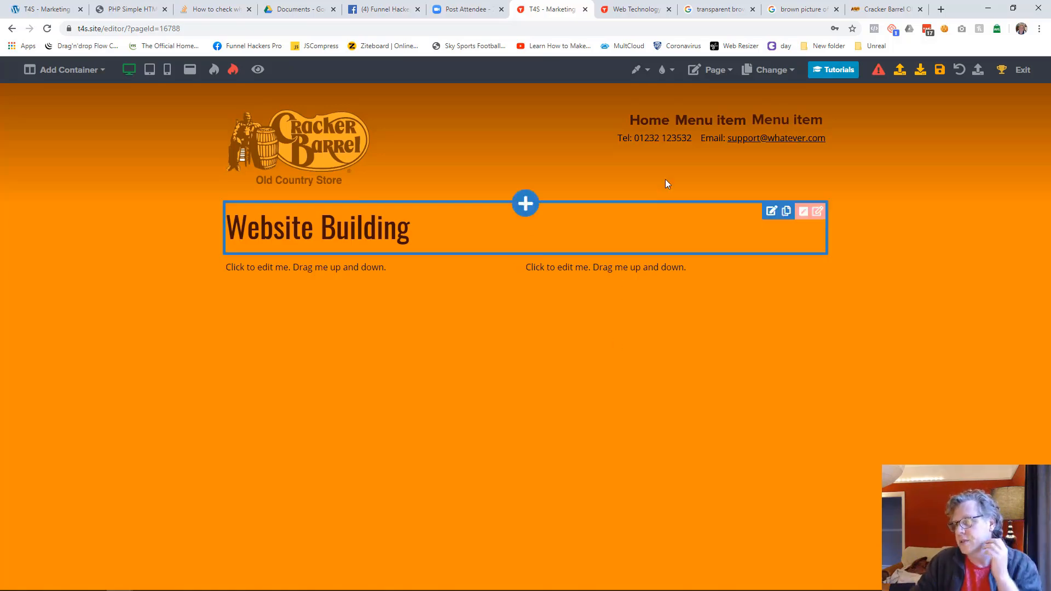
Step: Add two more items to the header's menu element
{"action": "left_click", "coordinate": [690, 132]}
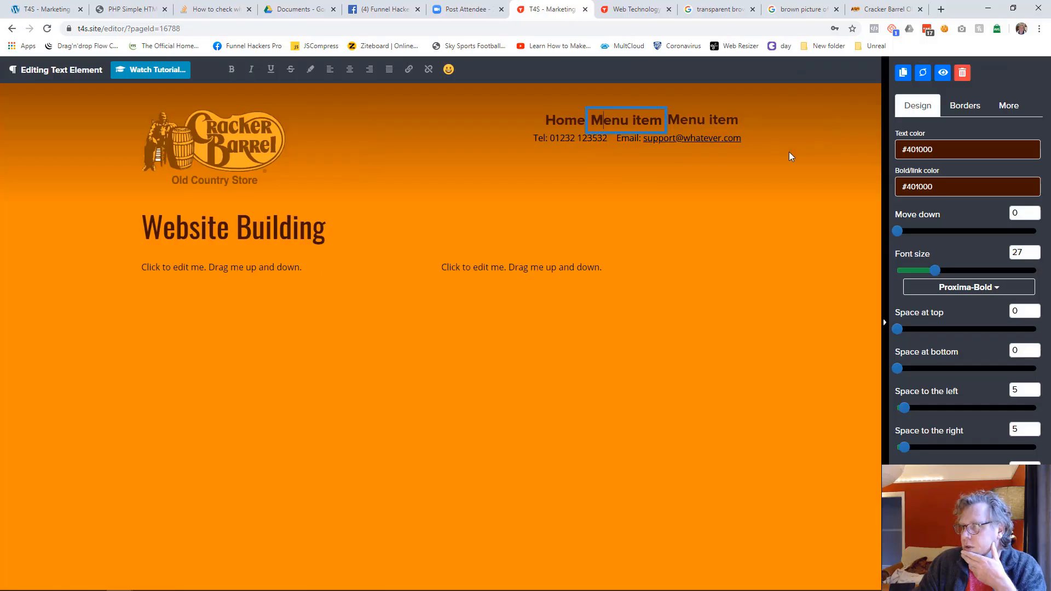
{"action": "left_click", "coordinate": [847, 182]}
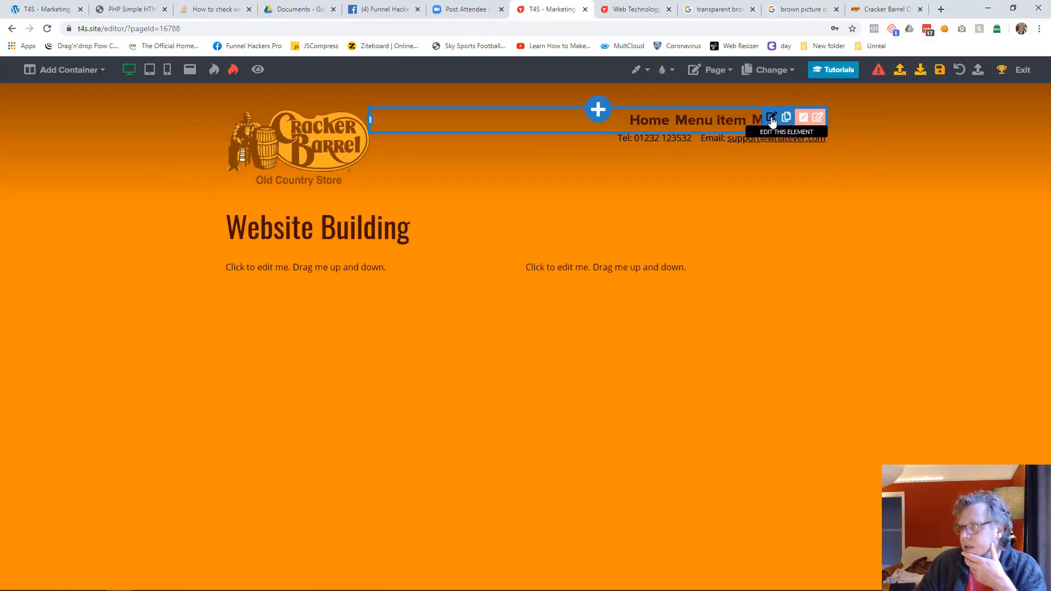
{"action": "left_click", "coordinate": [771, 119]}
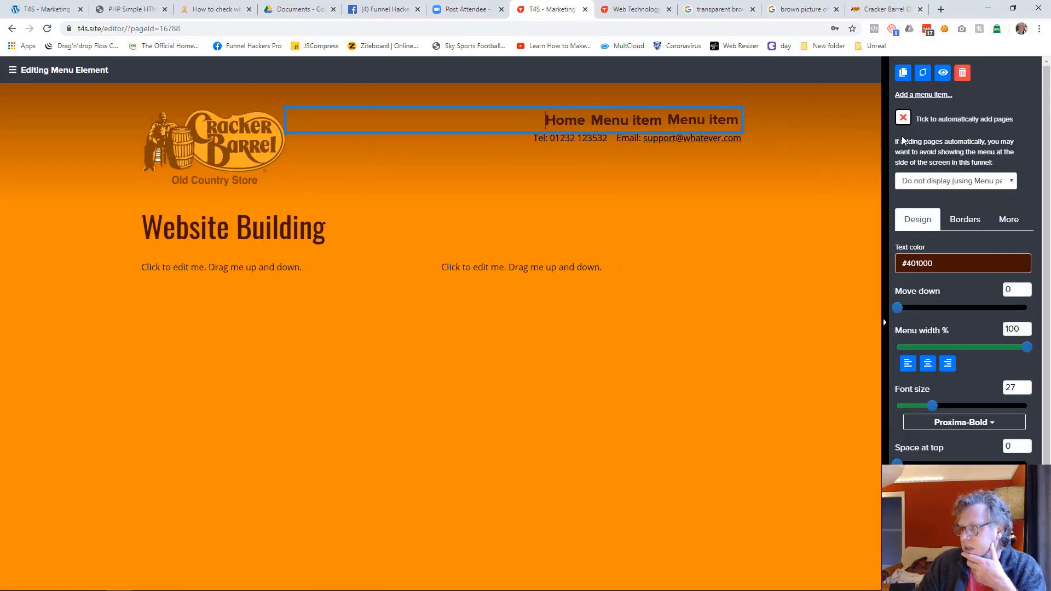
{"action": "left_click", "coordinate": [919, 97]}
{"action": "left_click", "coordinate": [919, 97]}
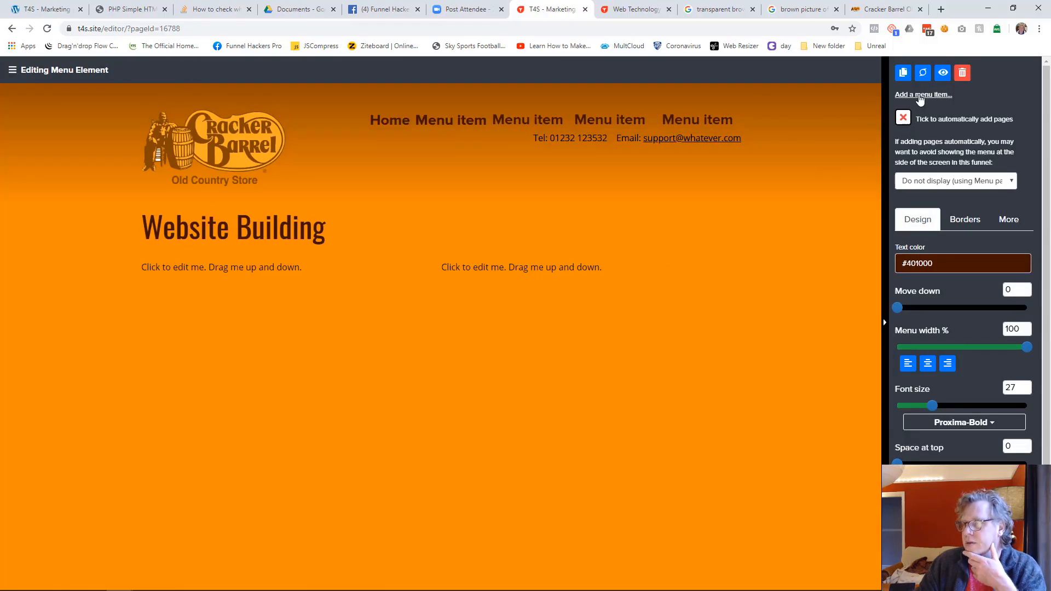
{"action": "left_click", "coordinate": [772, 251]}
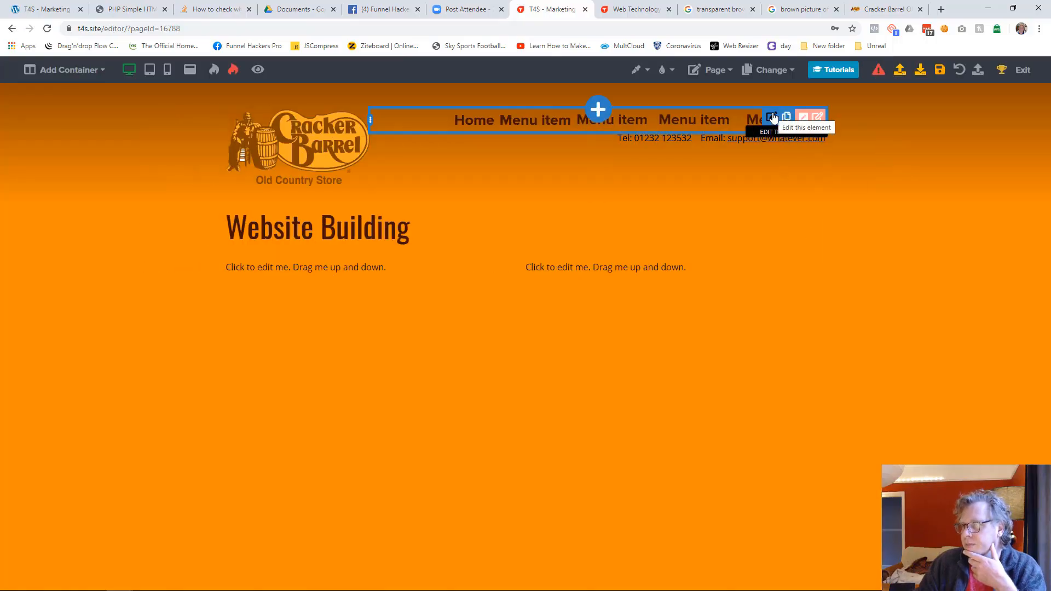
Step: Delete the last two items from the header menu
{"action": "left_click", "coordinate": [695, 132]}
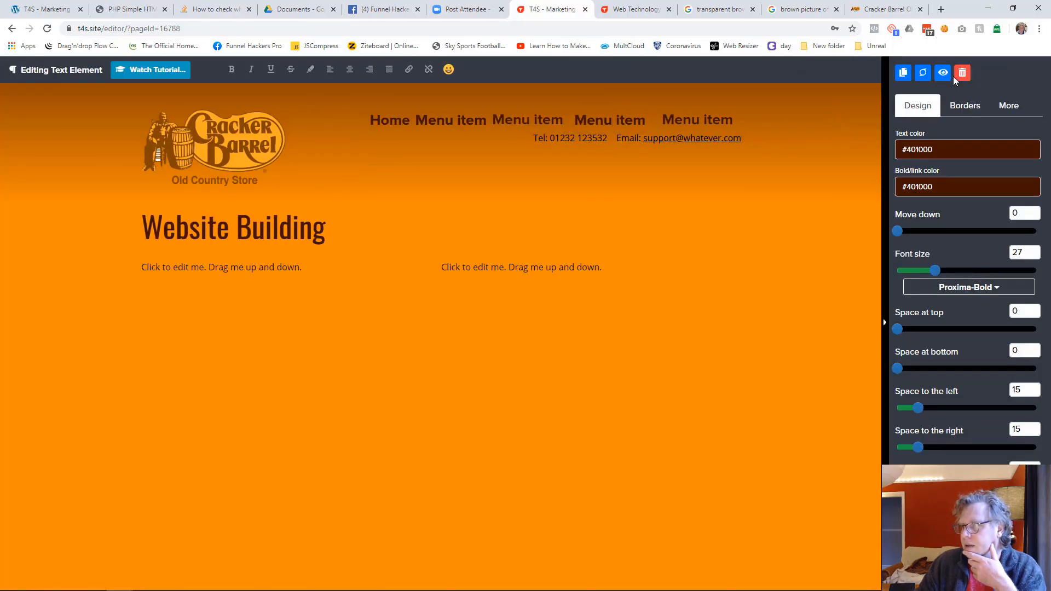
{"action": "left_click", "coordinate": [962, 76]}
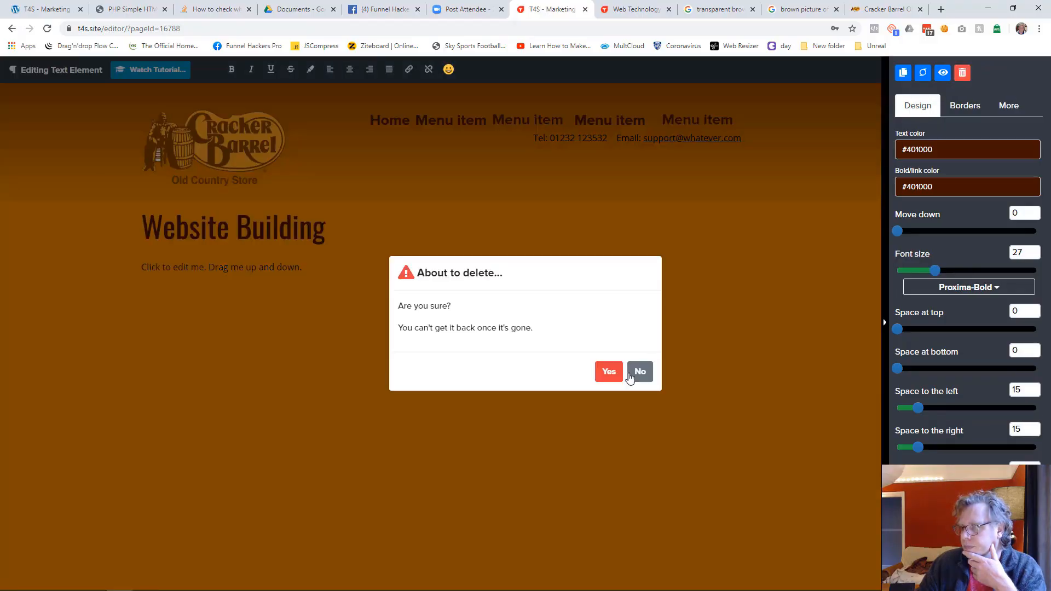
{"action": "left_click", "coordinate": [608, 371]}
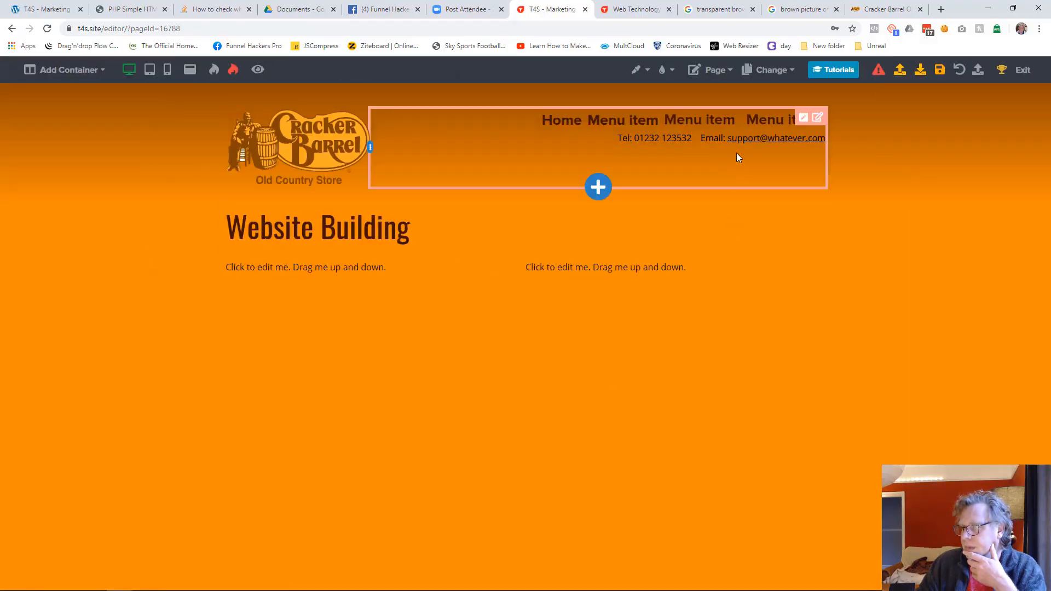
{"action": "left_click", "coordinate": [755, 124]}
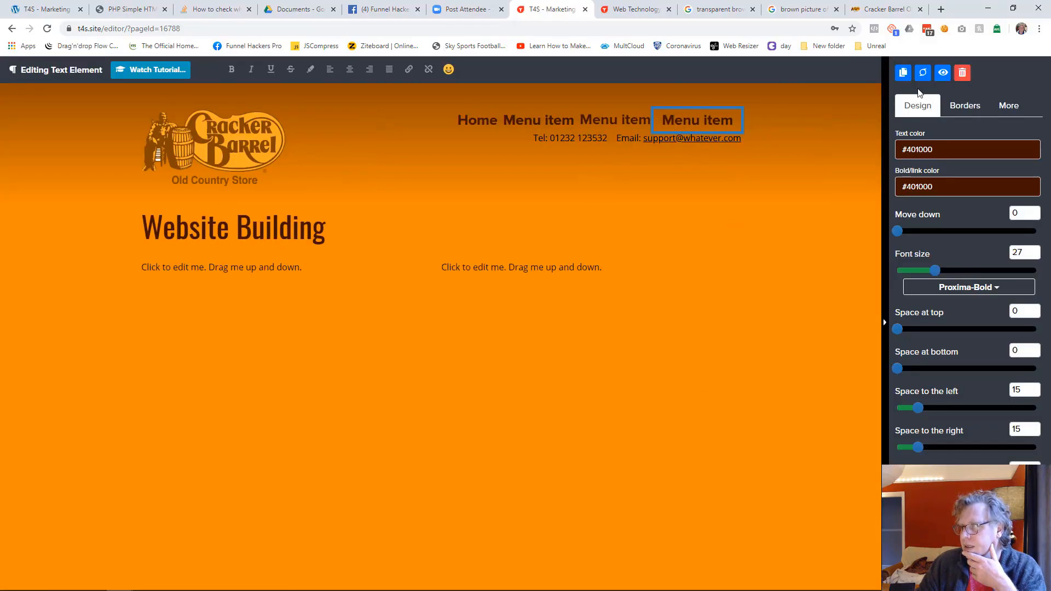
{"action": "left_click", "coordinate": [962, 73]}
{"action": "left_click", "coordinate": [607, 371]}
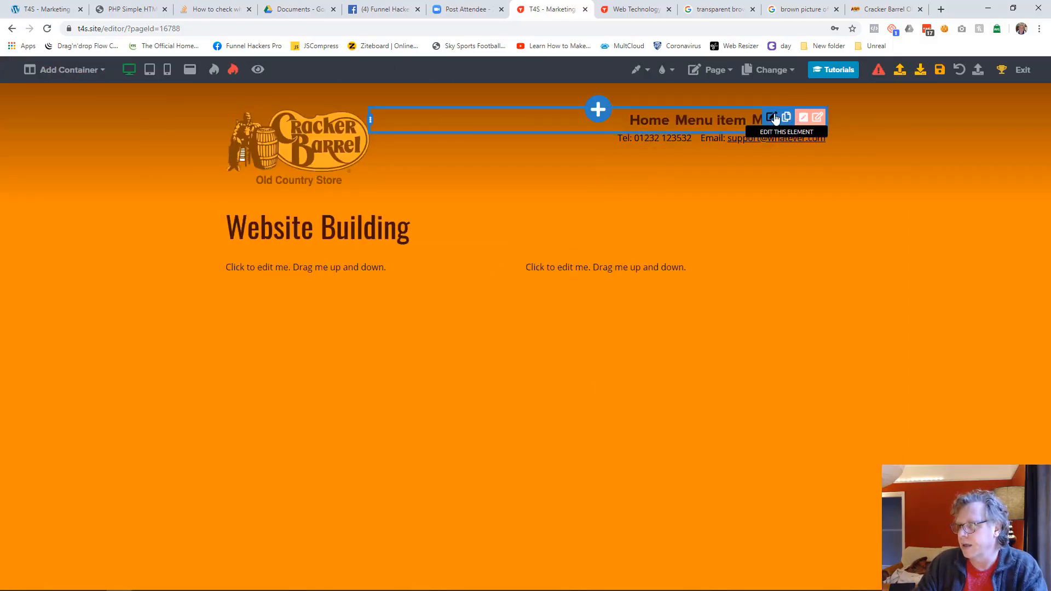
Step: Turn automatic page adding back on for the header menu and save the Website Building page
{"action": "left_click", "coordinate": [773, 117]}
{"action": "left_click", "coordinate": [903, 117]}
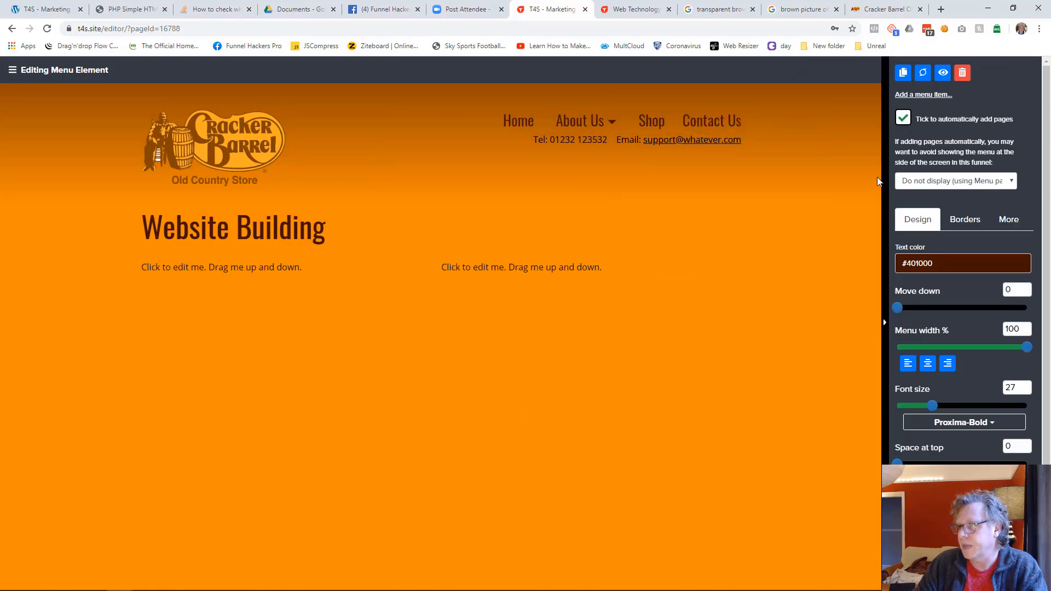
{"action": "left_click", "coordinate": [544, 455]}
{"action": "left_click", "coordinate": [939, 70]}
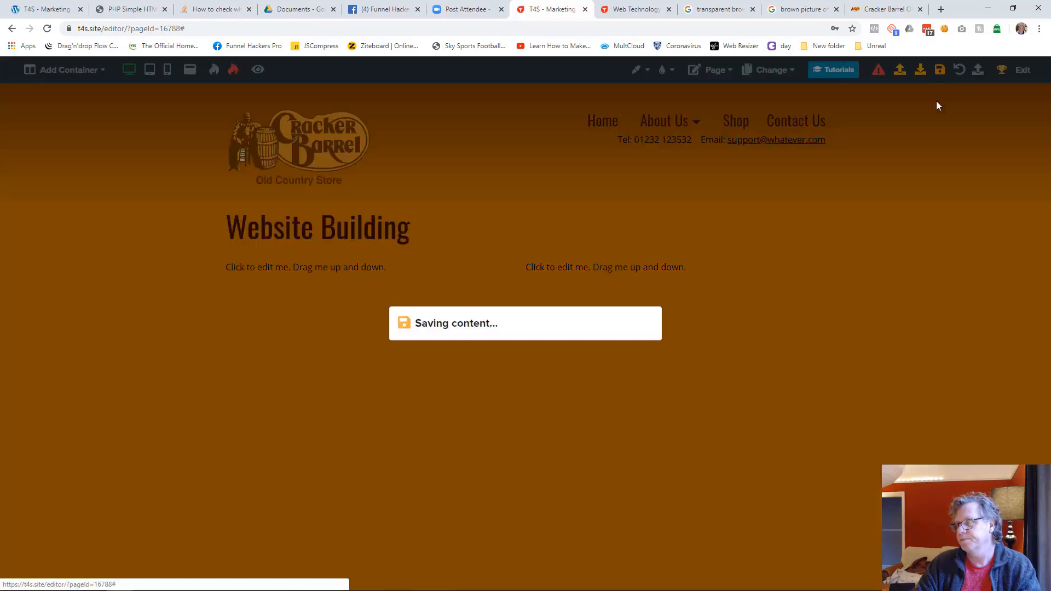